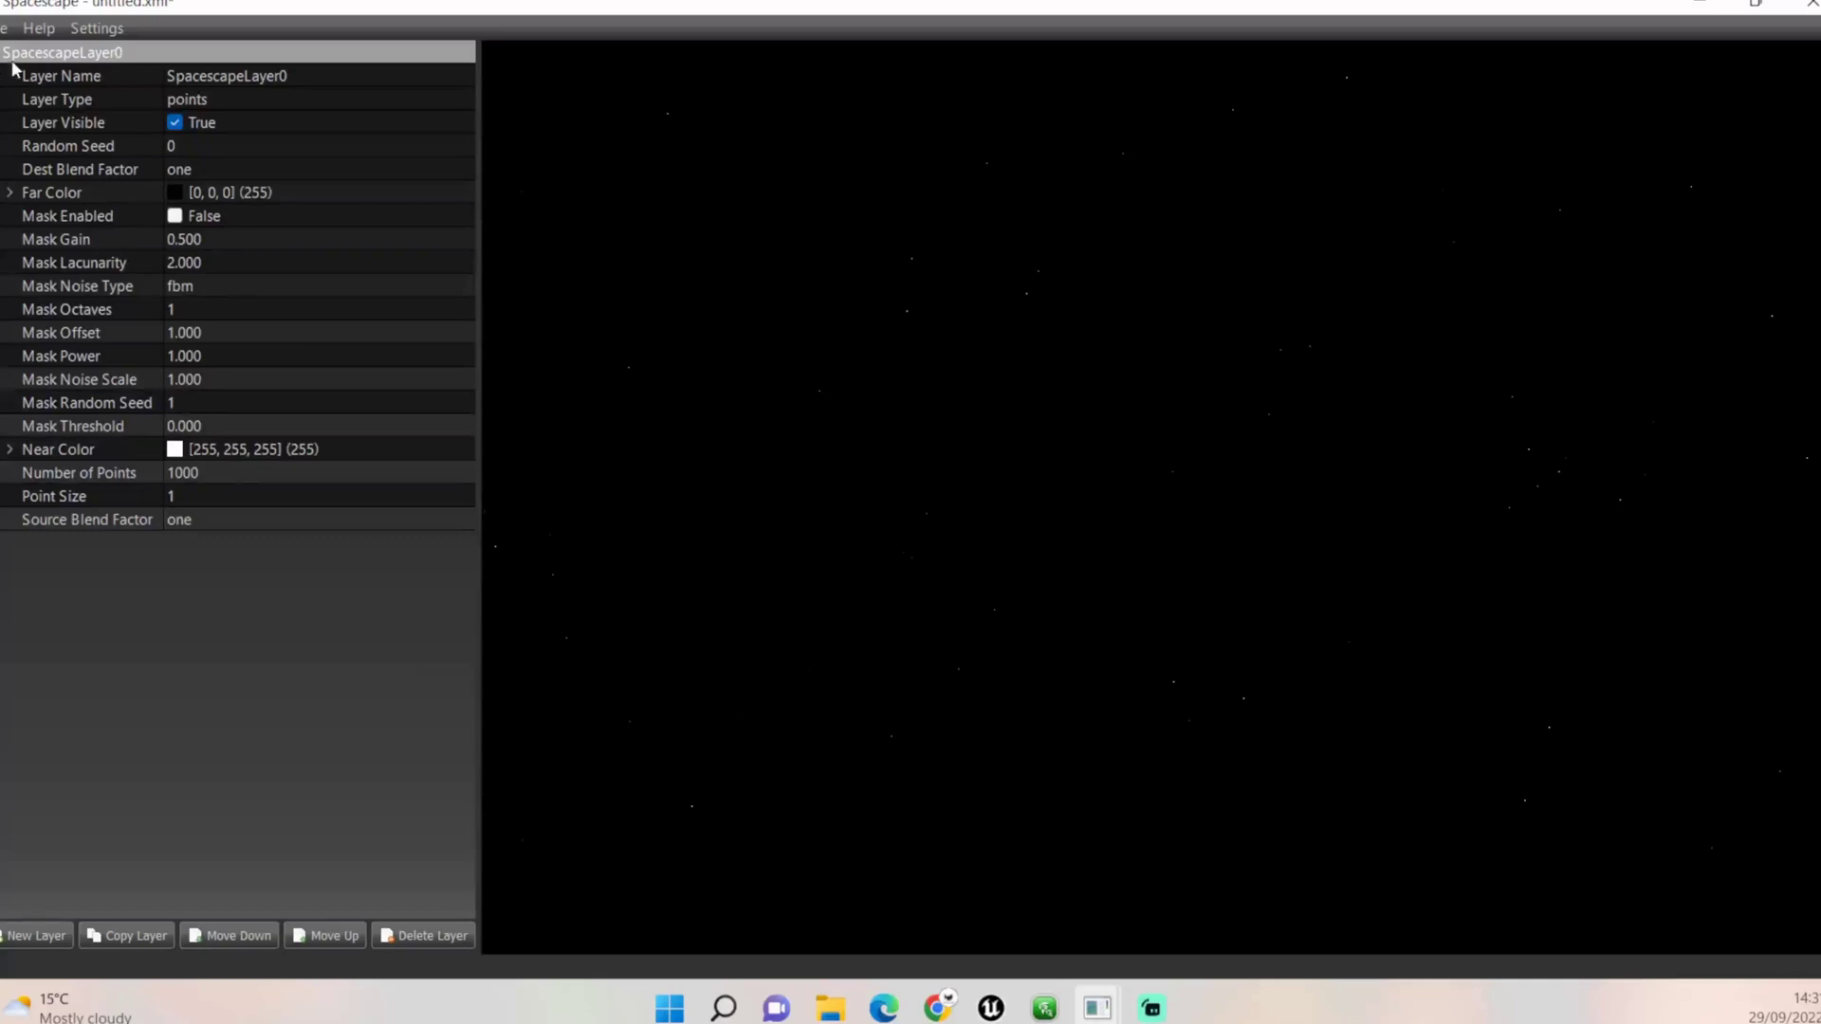
Rename the first layer 'Pink Purple Nebula' and change its layer type to noise
click(296, 77)
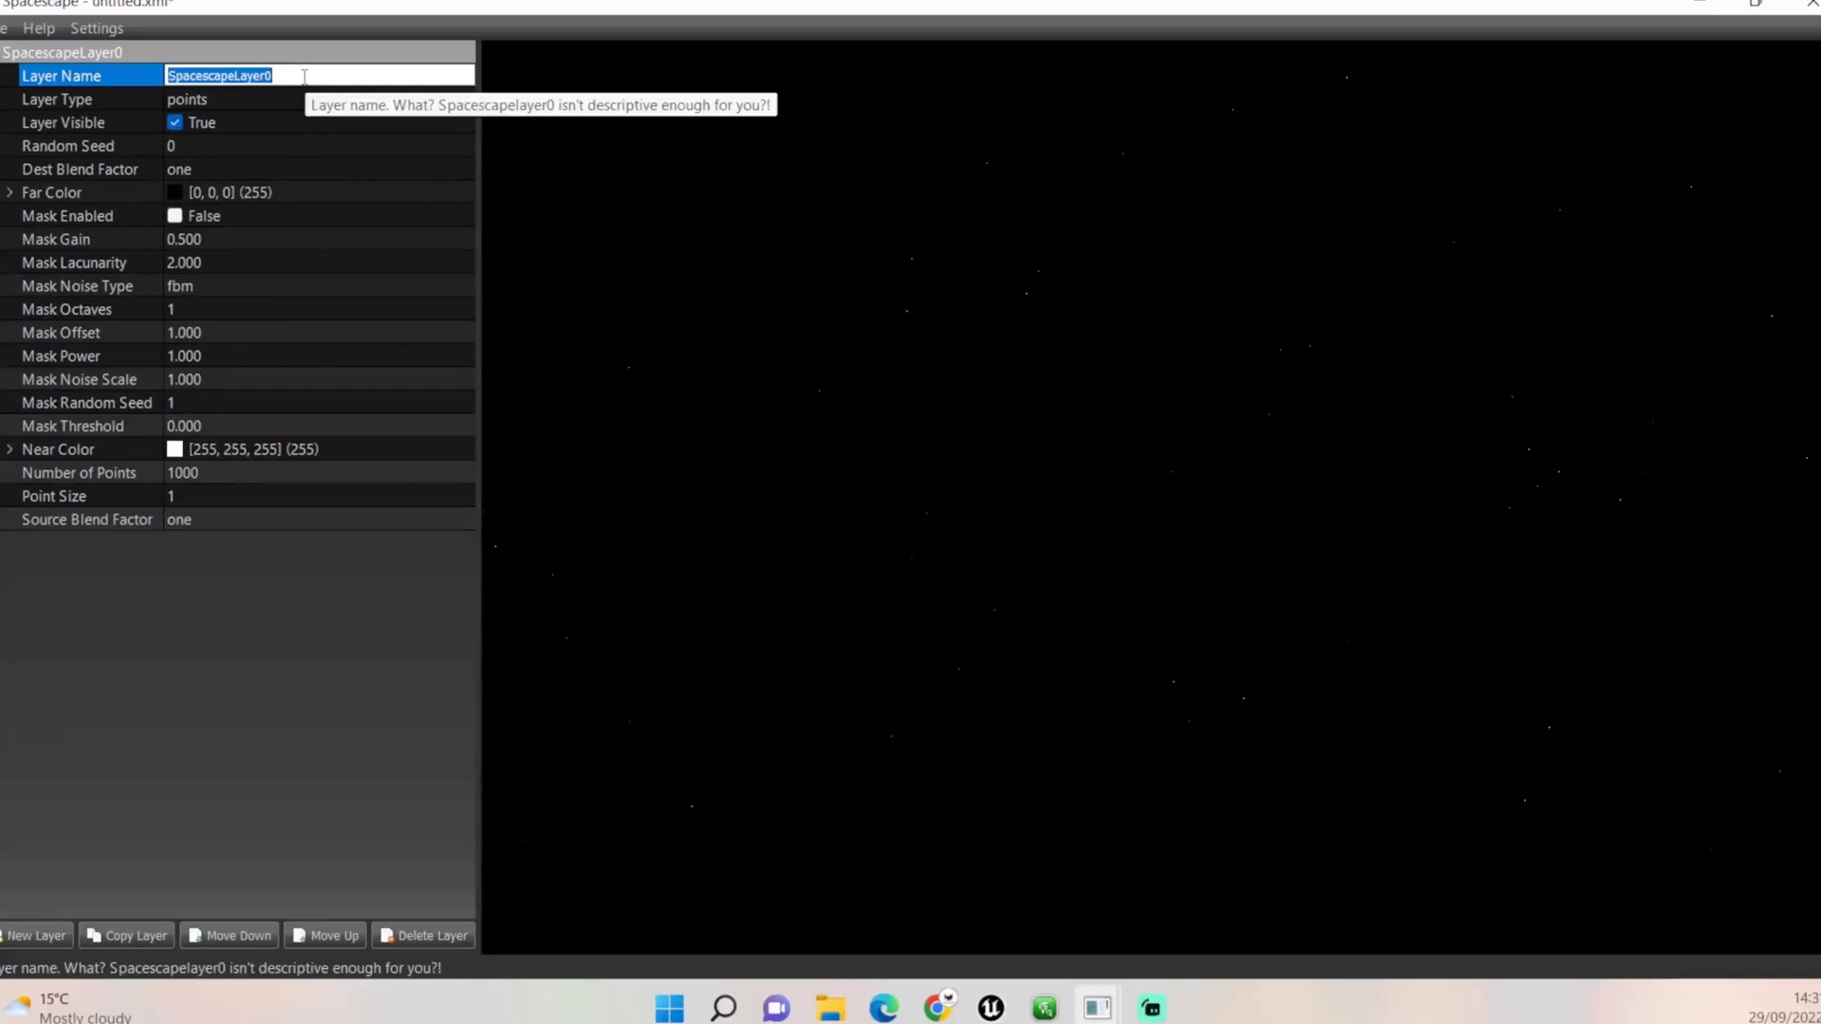
text(Pink )
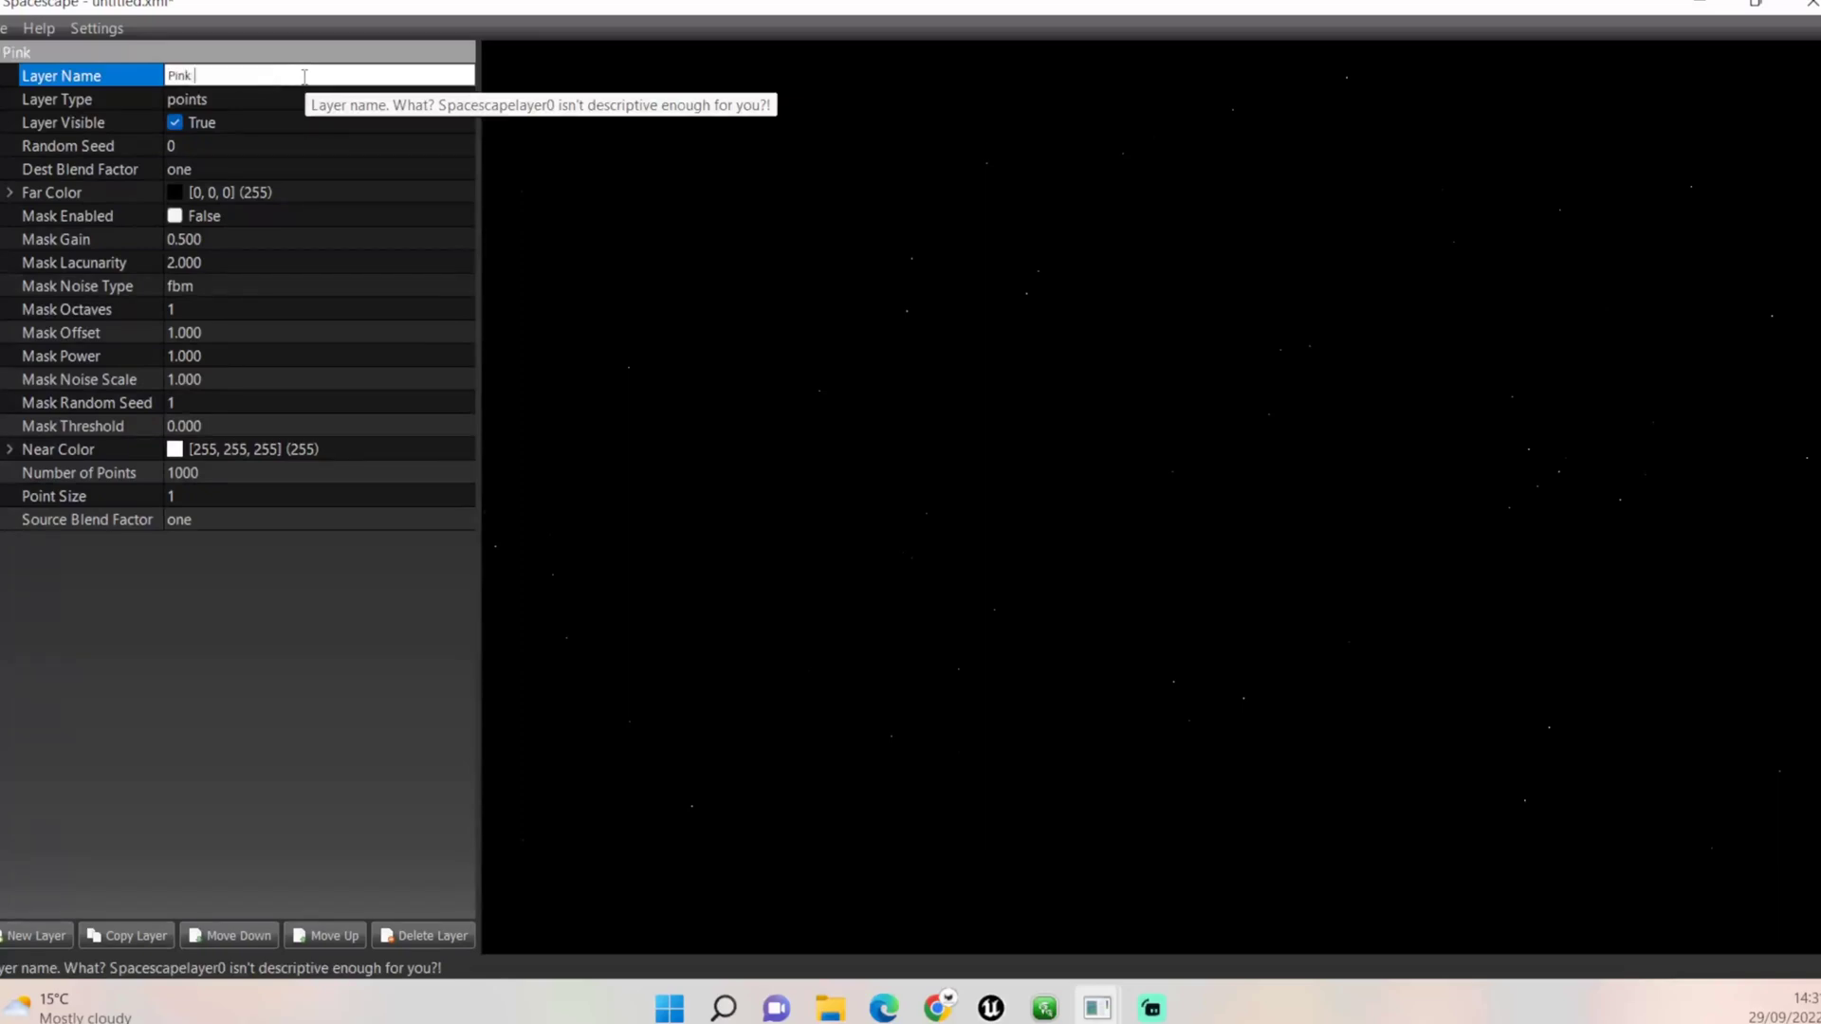
text(Purple Nebula)
key(Return)
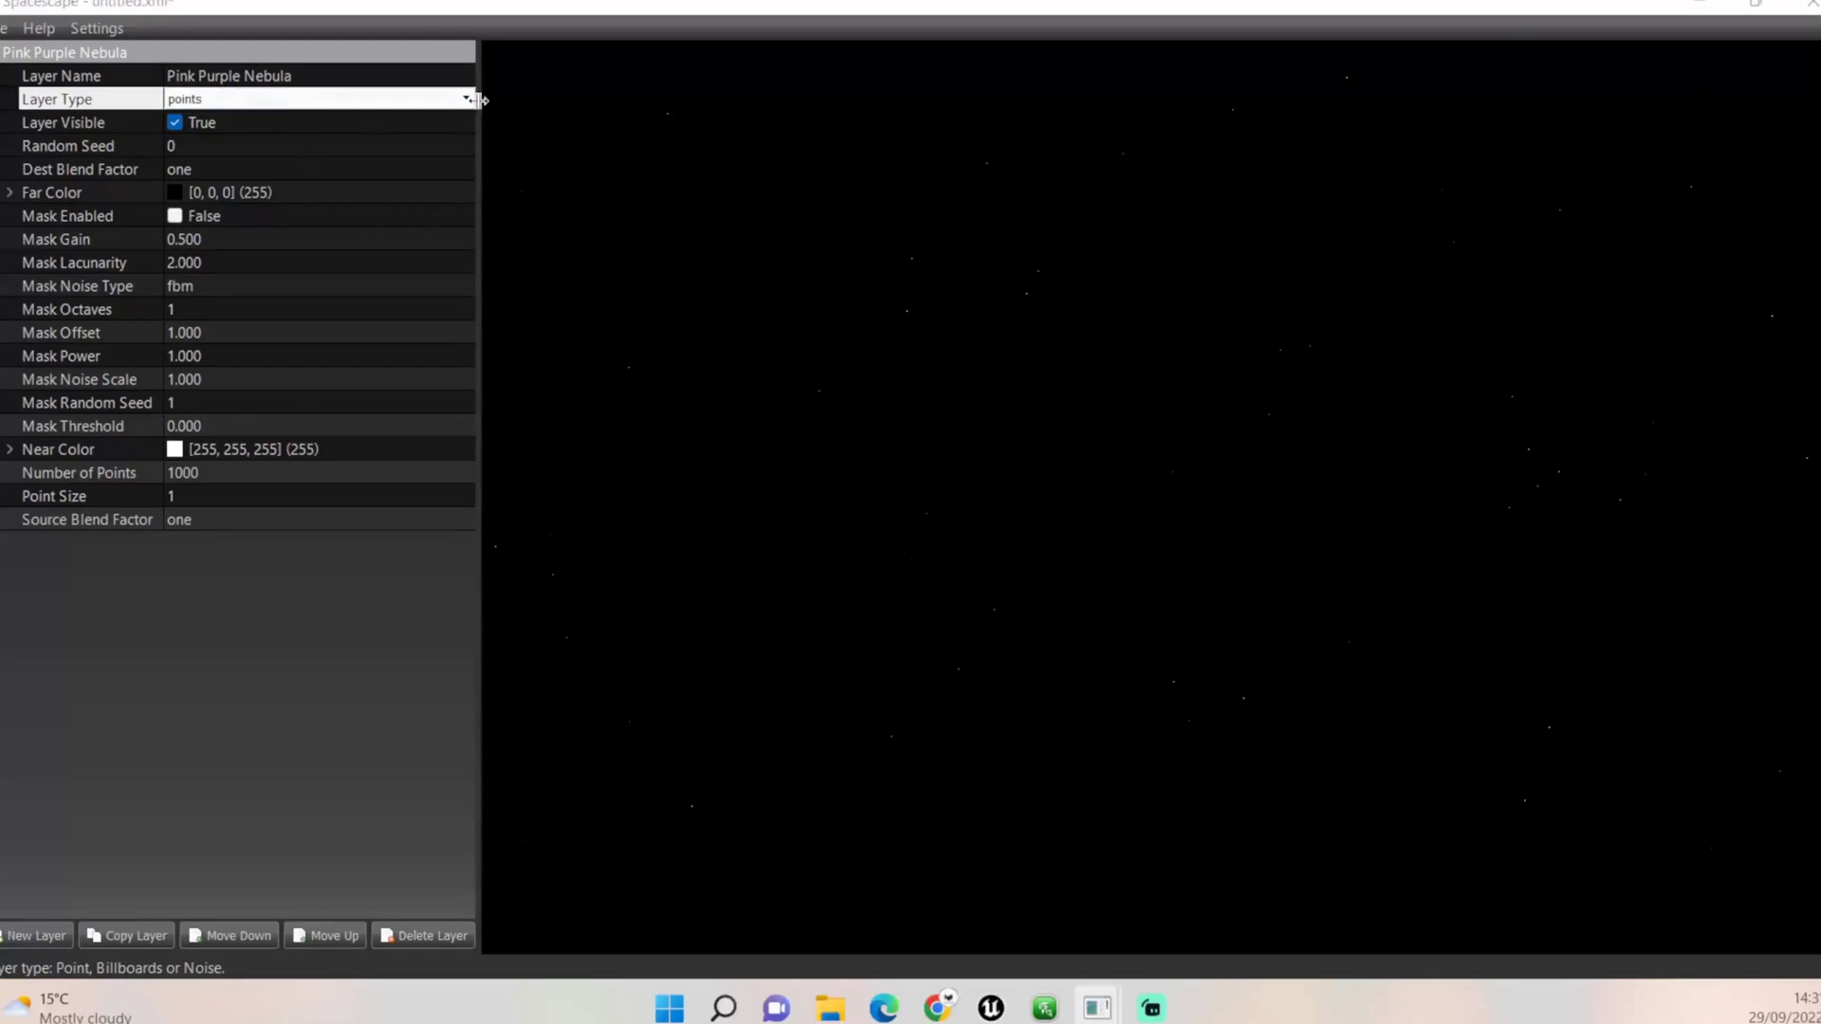
click(465, 97)
click(384, 149)
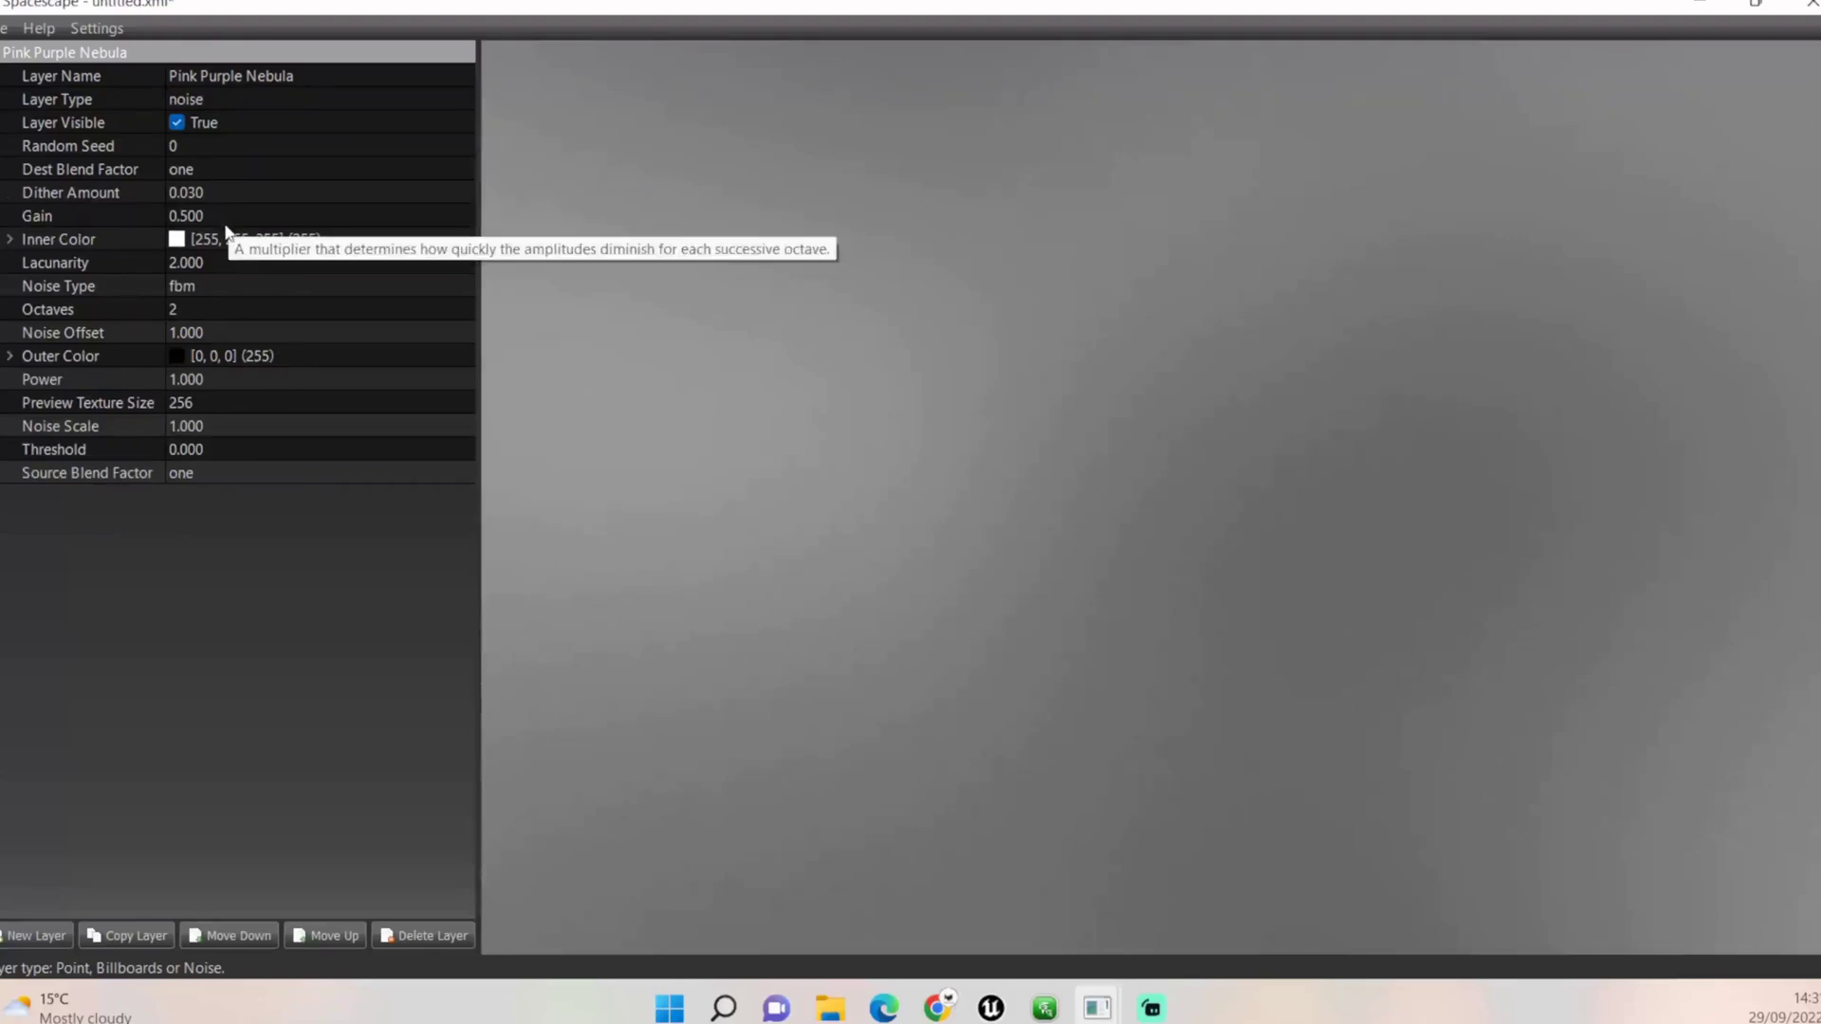
Set the nebula's inner colour to pink 255,47,210 and its octaves to 8
click(453, 237)
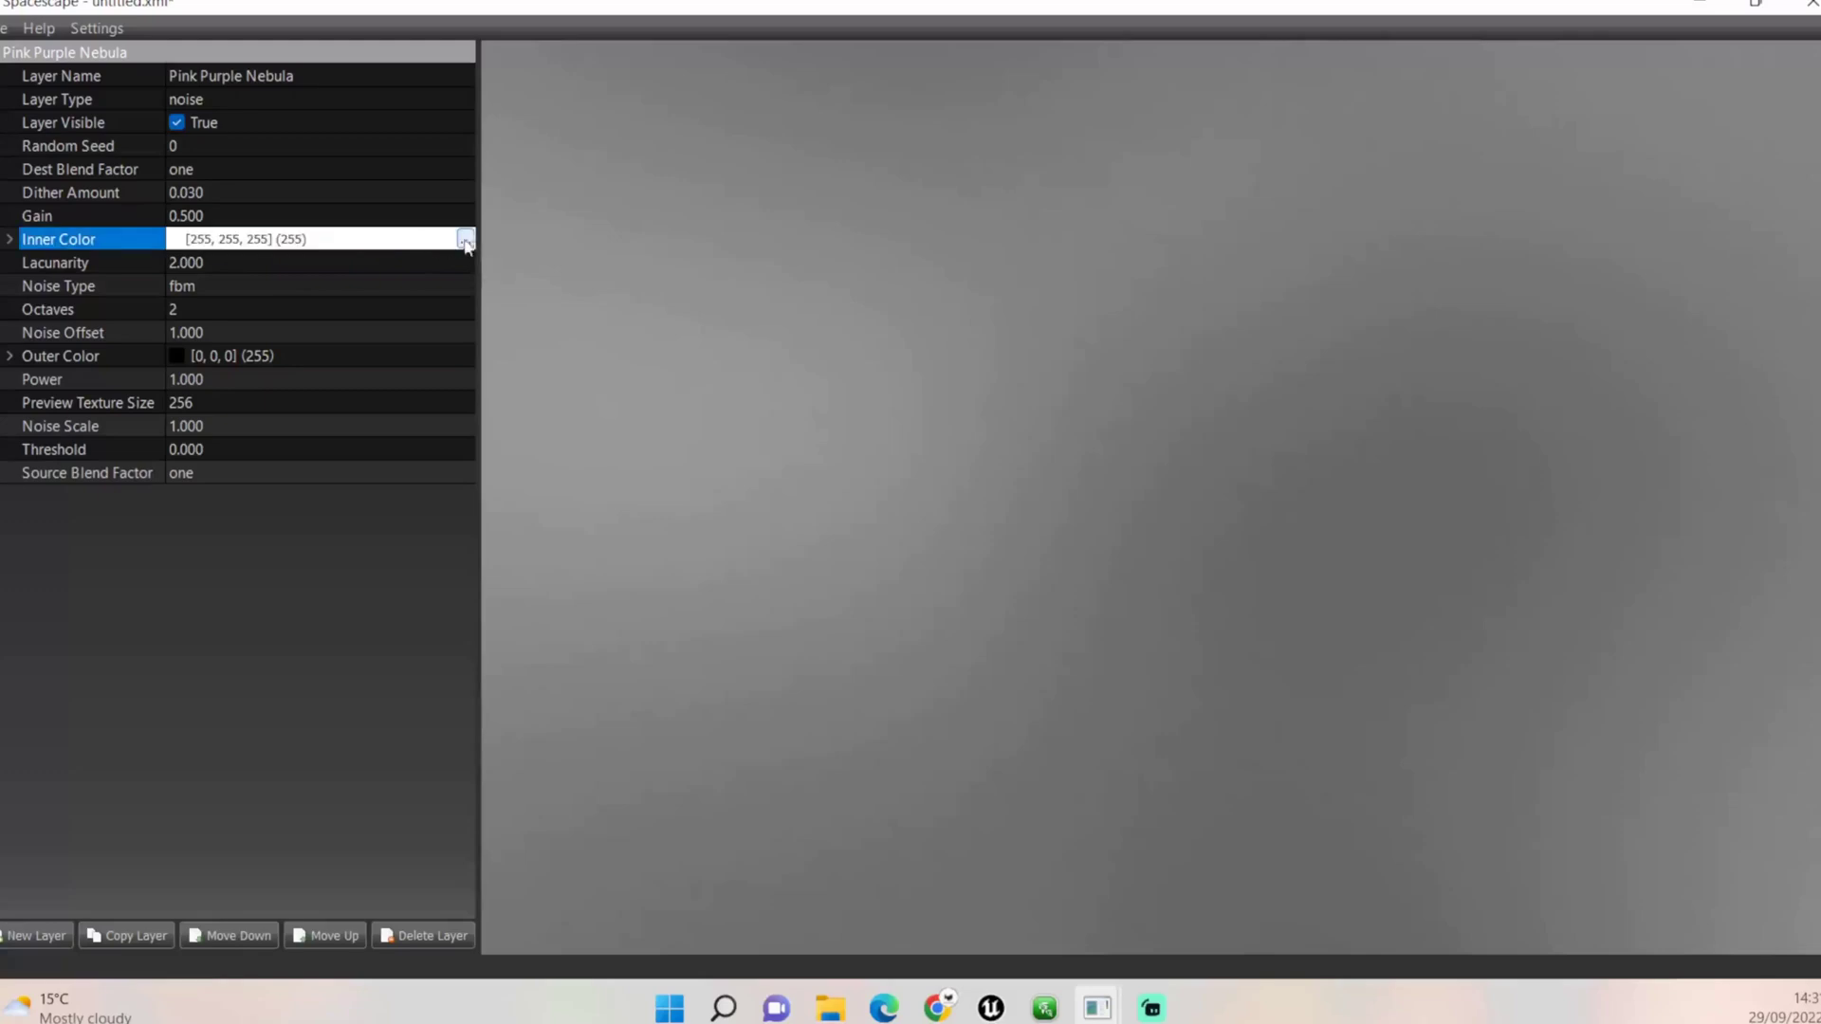
click(465, 240)
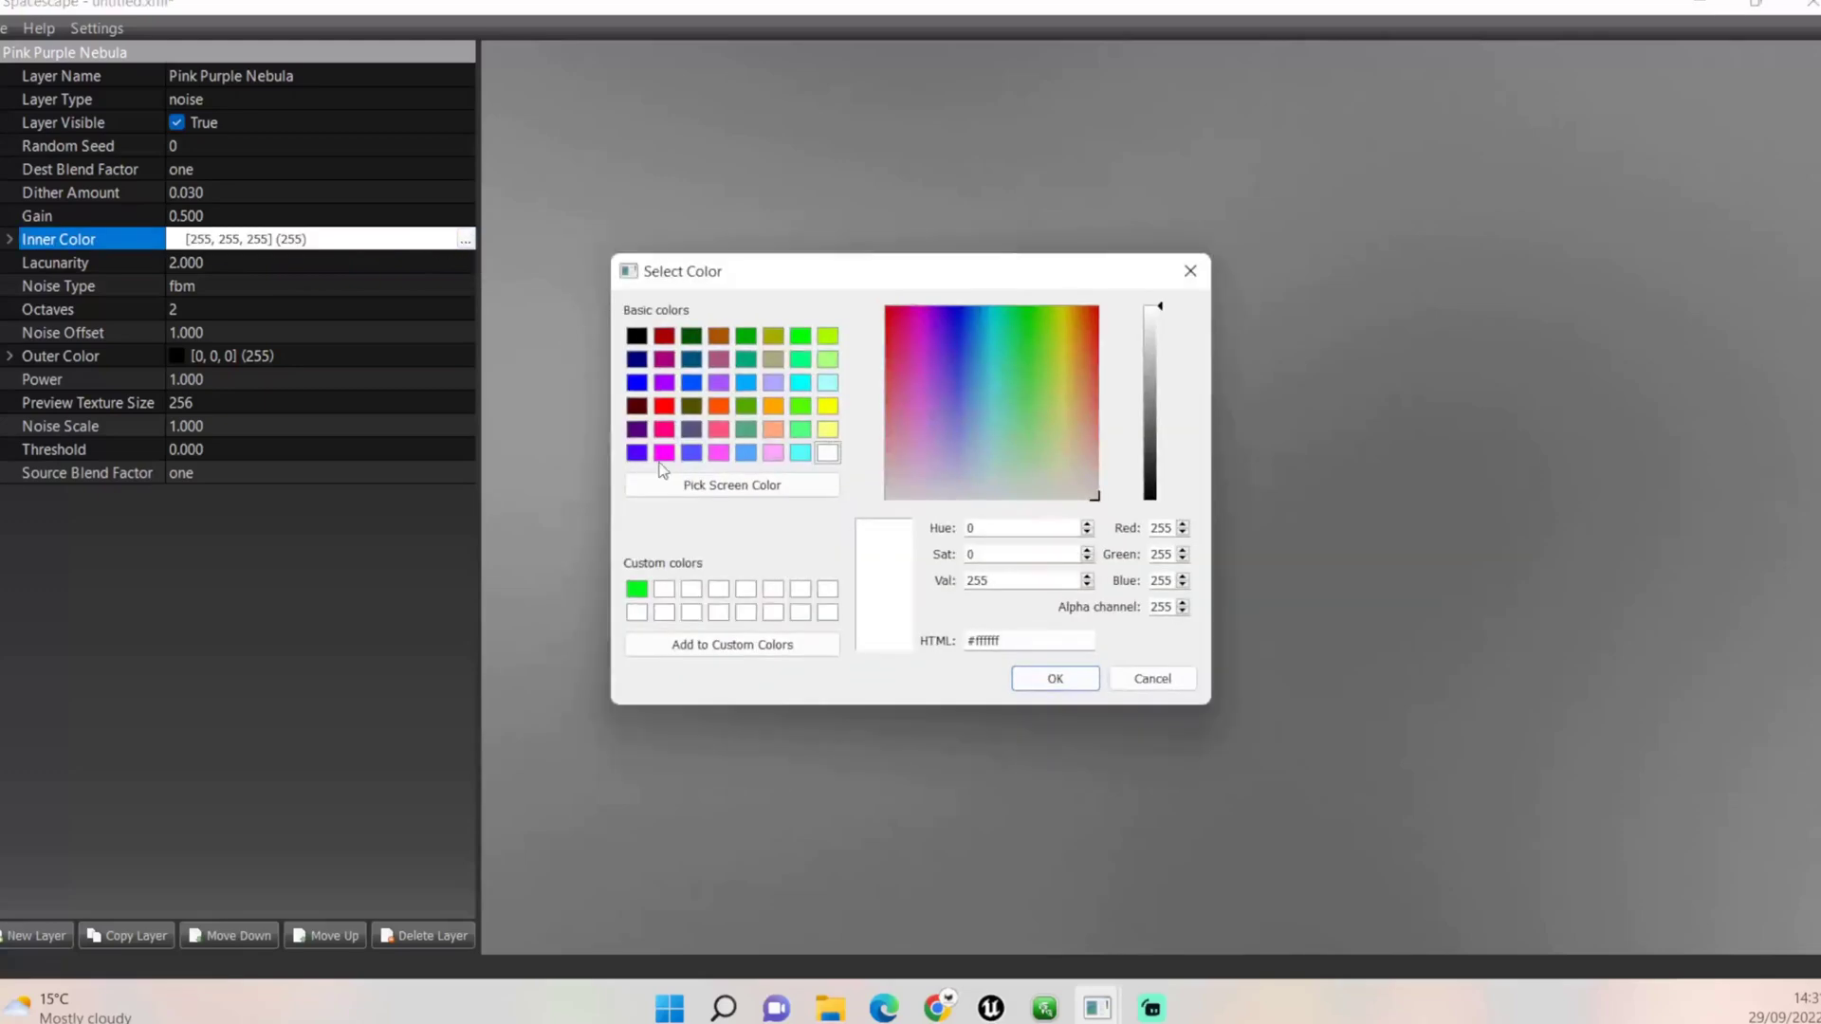
drag(913, 403, 913, 342)
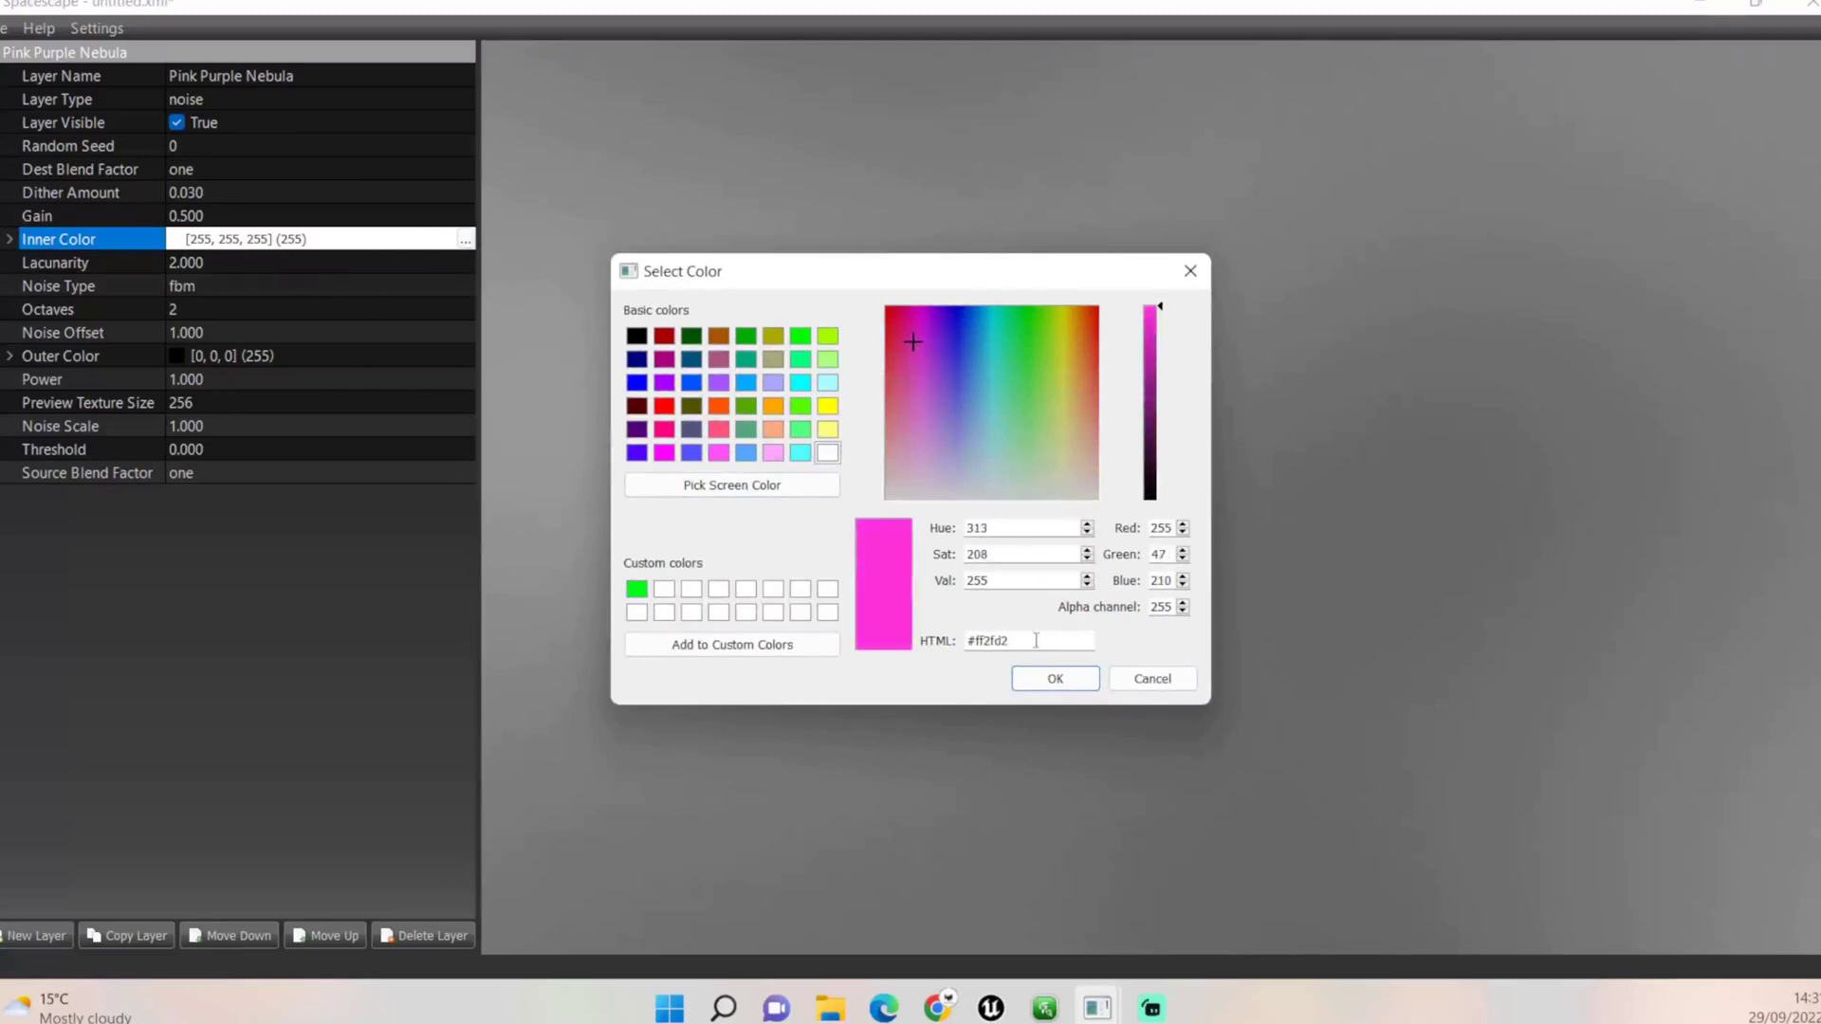
click(1050, 680)
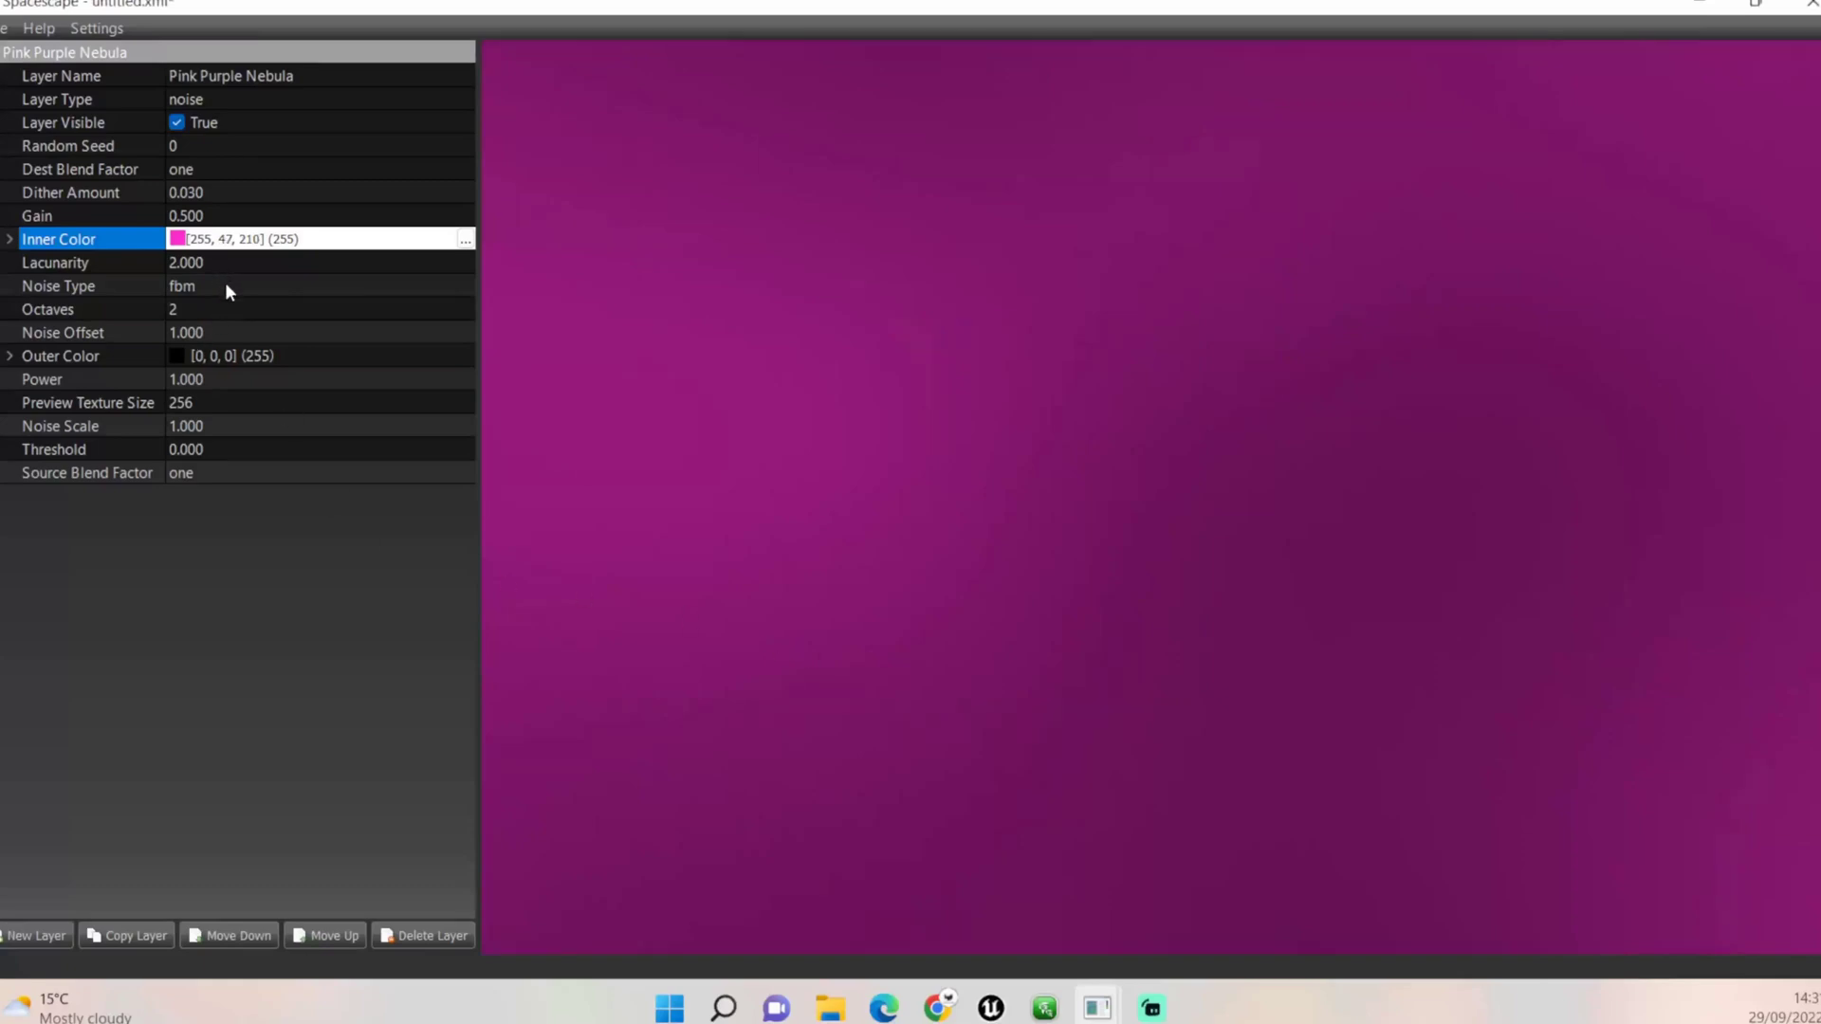
click(236, 308)
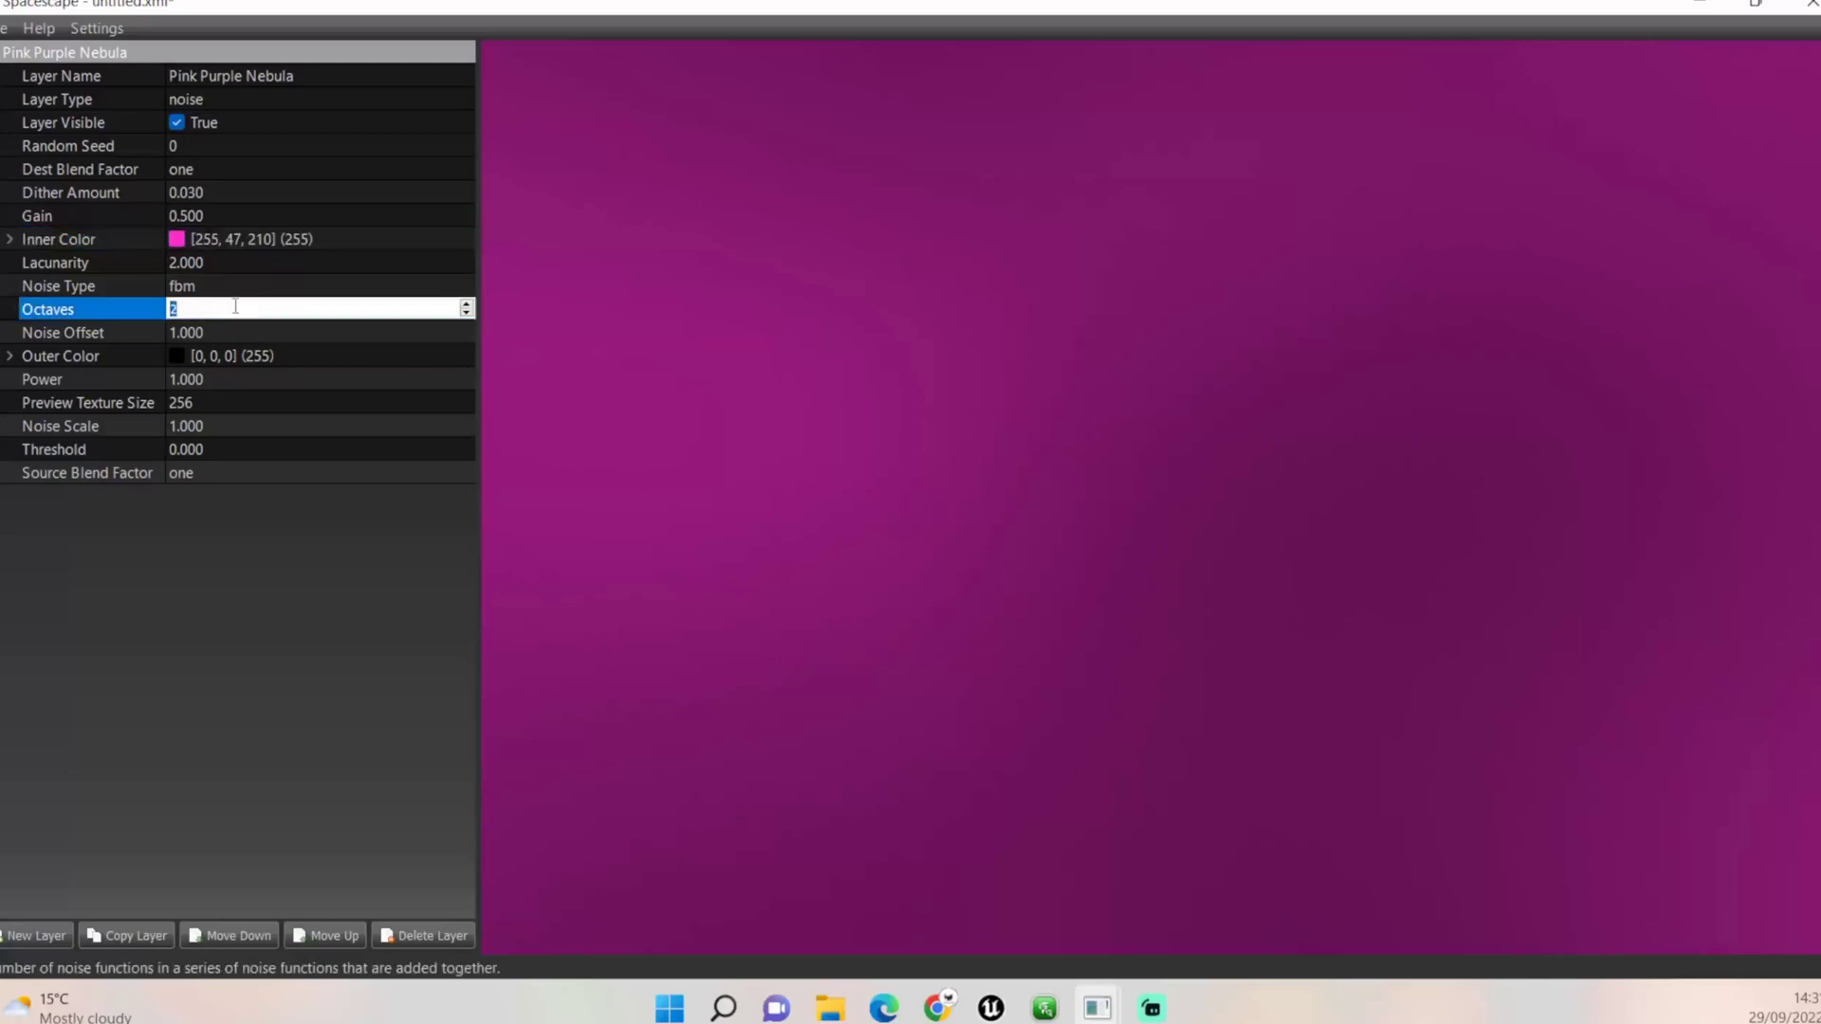
text(8)
key(Return)
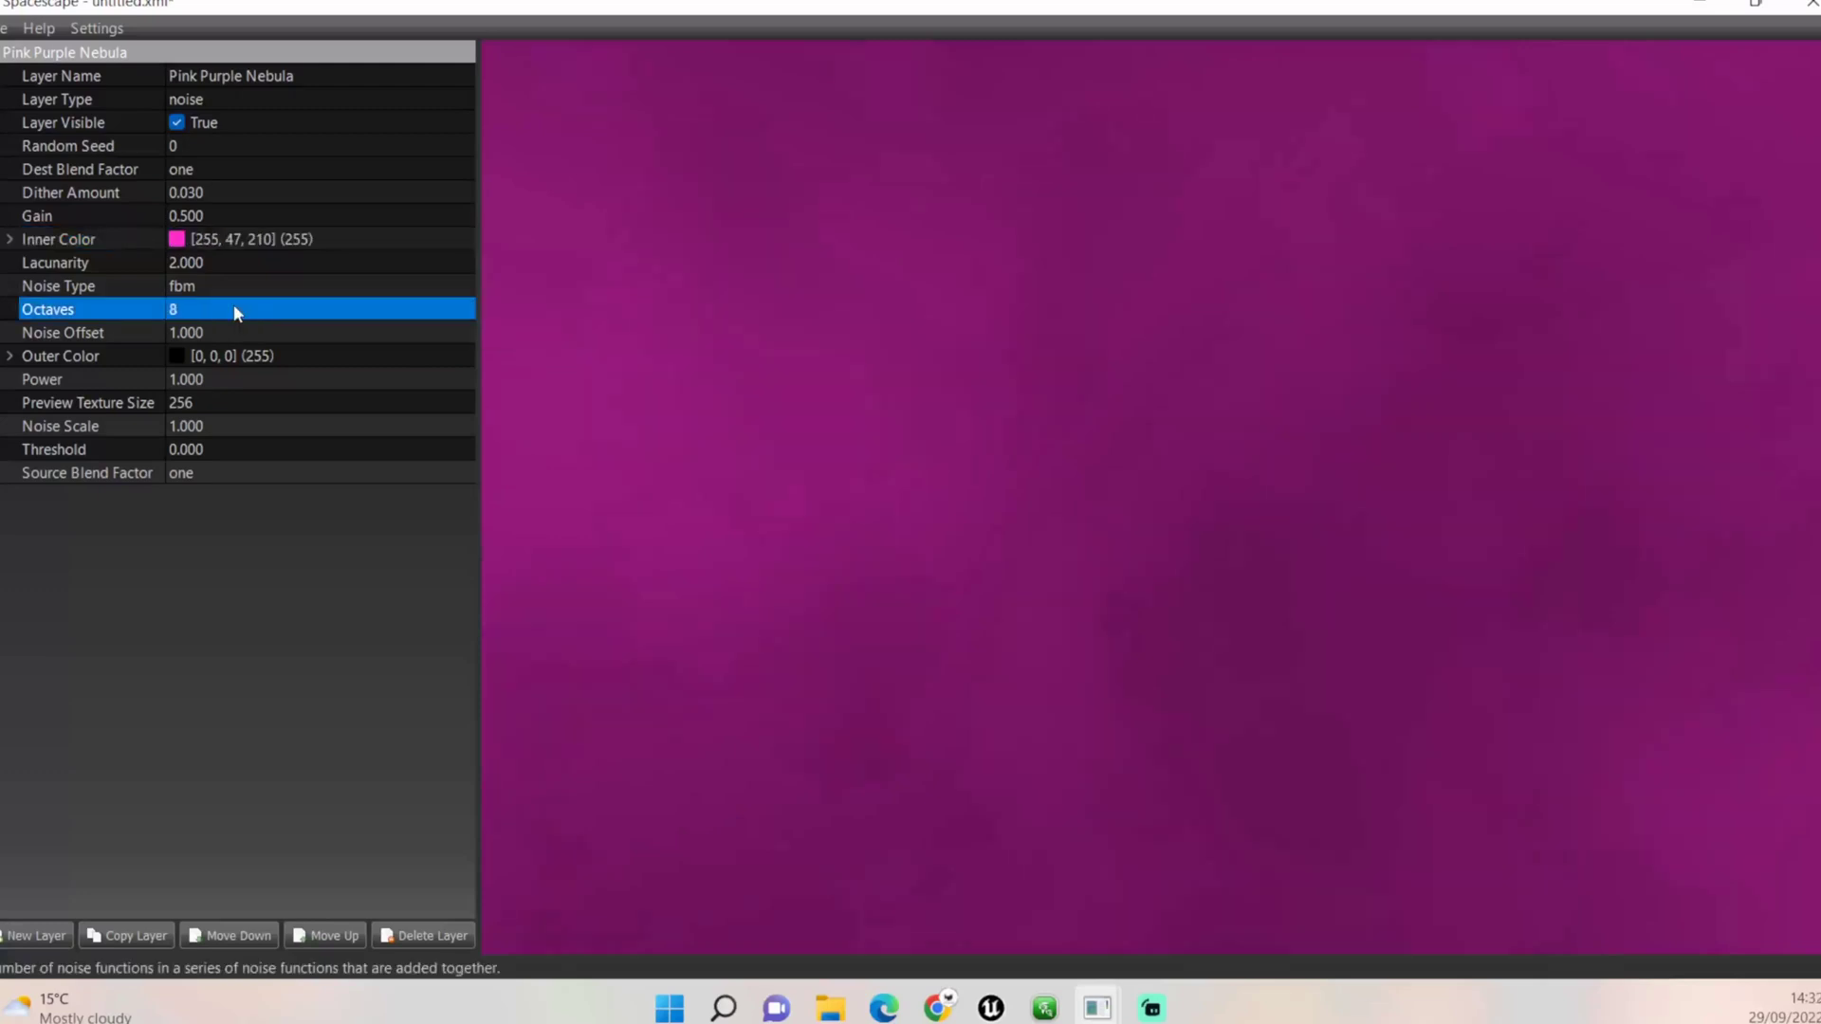
Set the outer colour to purple 170,0,255 and collapse the layer
click(455, 357)
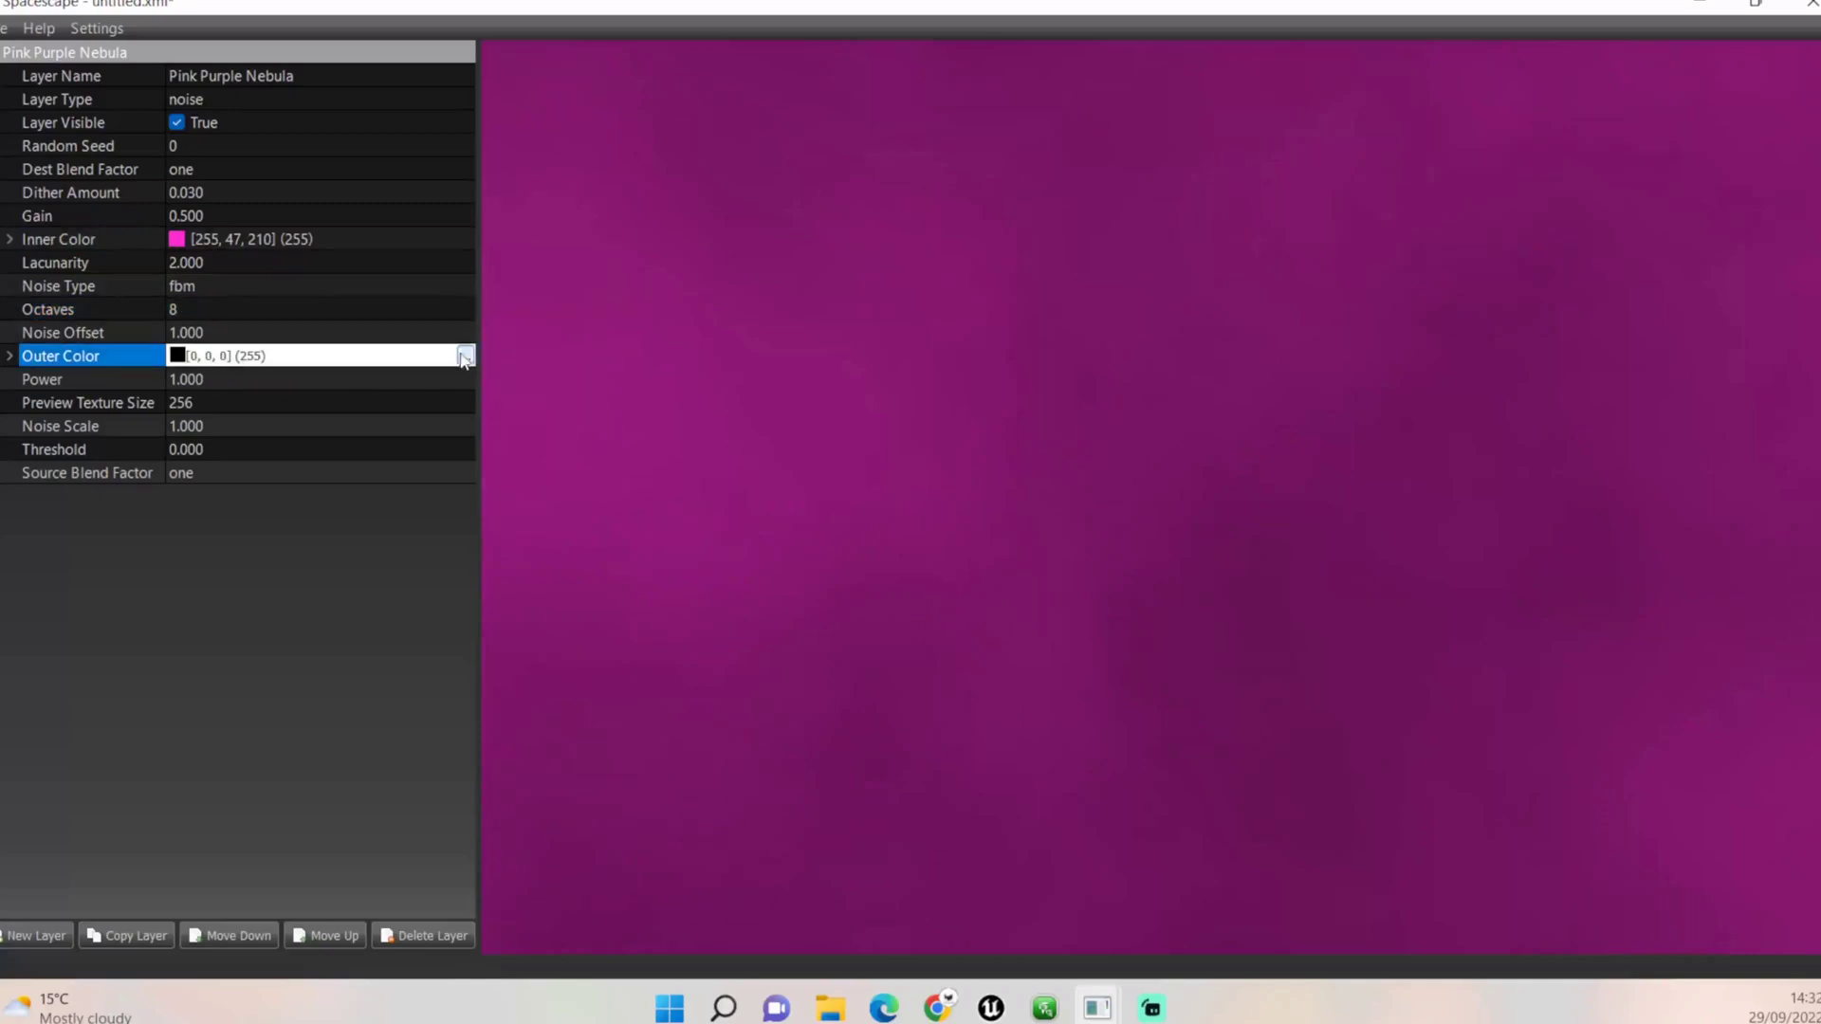
click(465, 357)
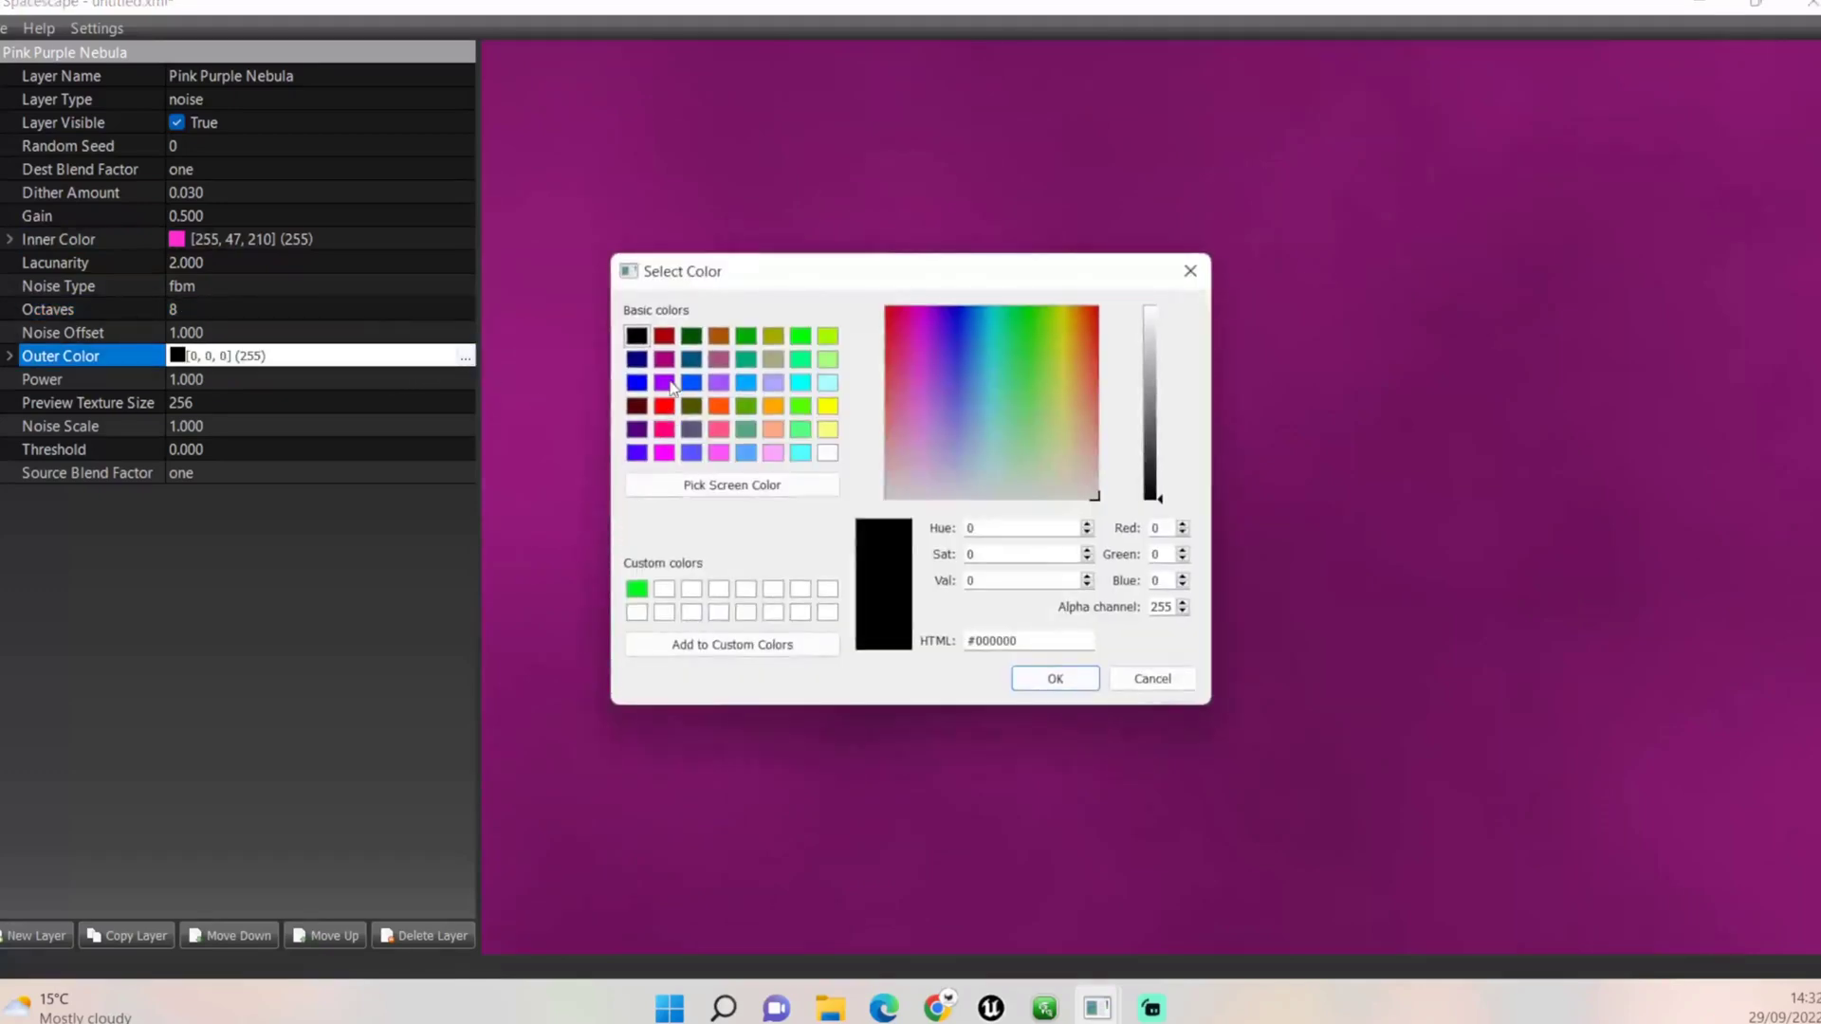
click(664, 382)
click(1057, 681)
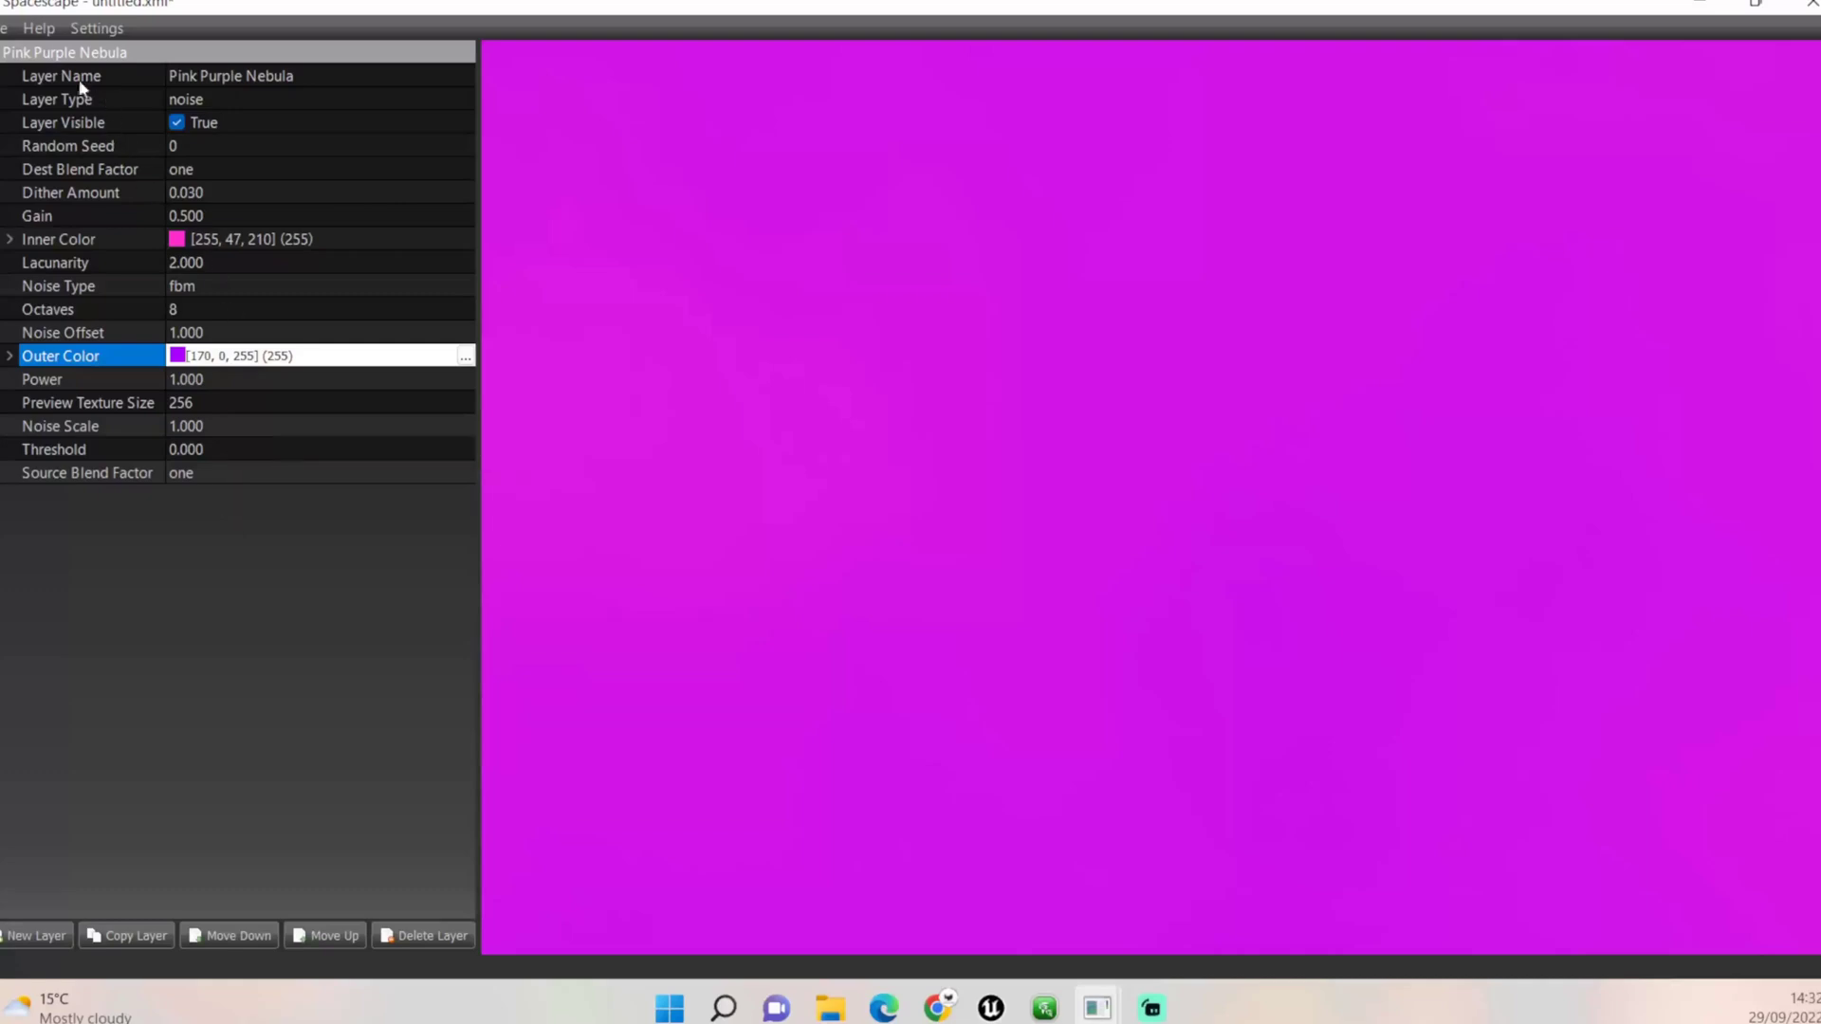
click(8, 53)
Add a new layer named 'Black Ridged Nebula' and make it a noise layer
click(34, 935)
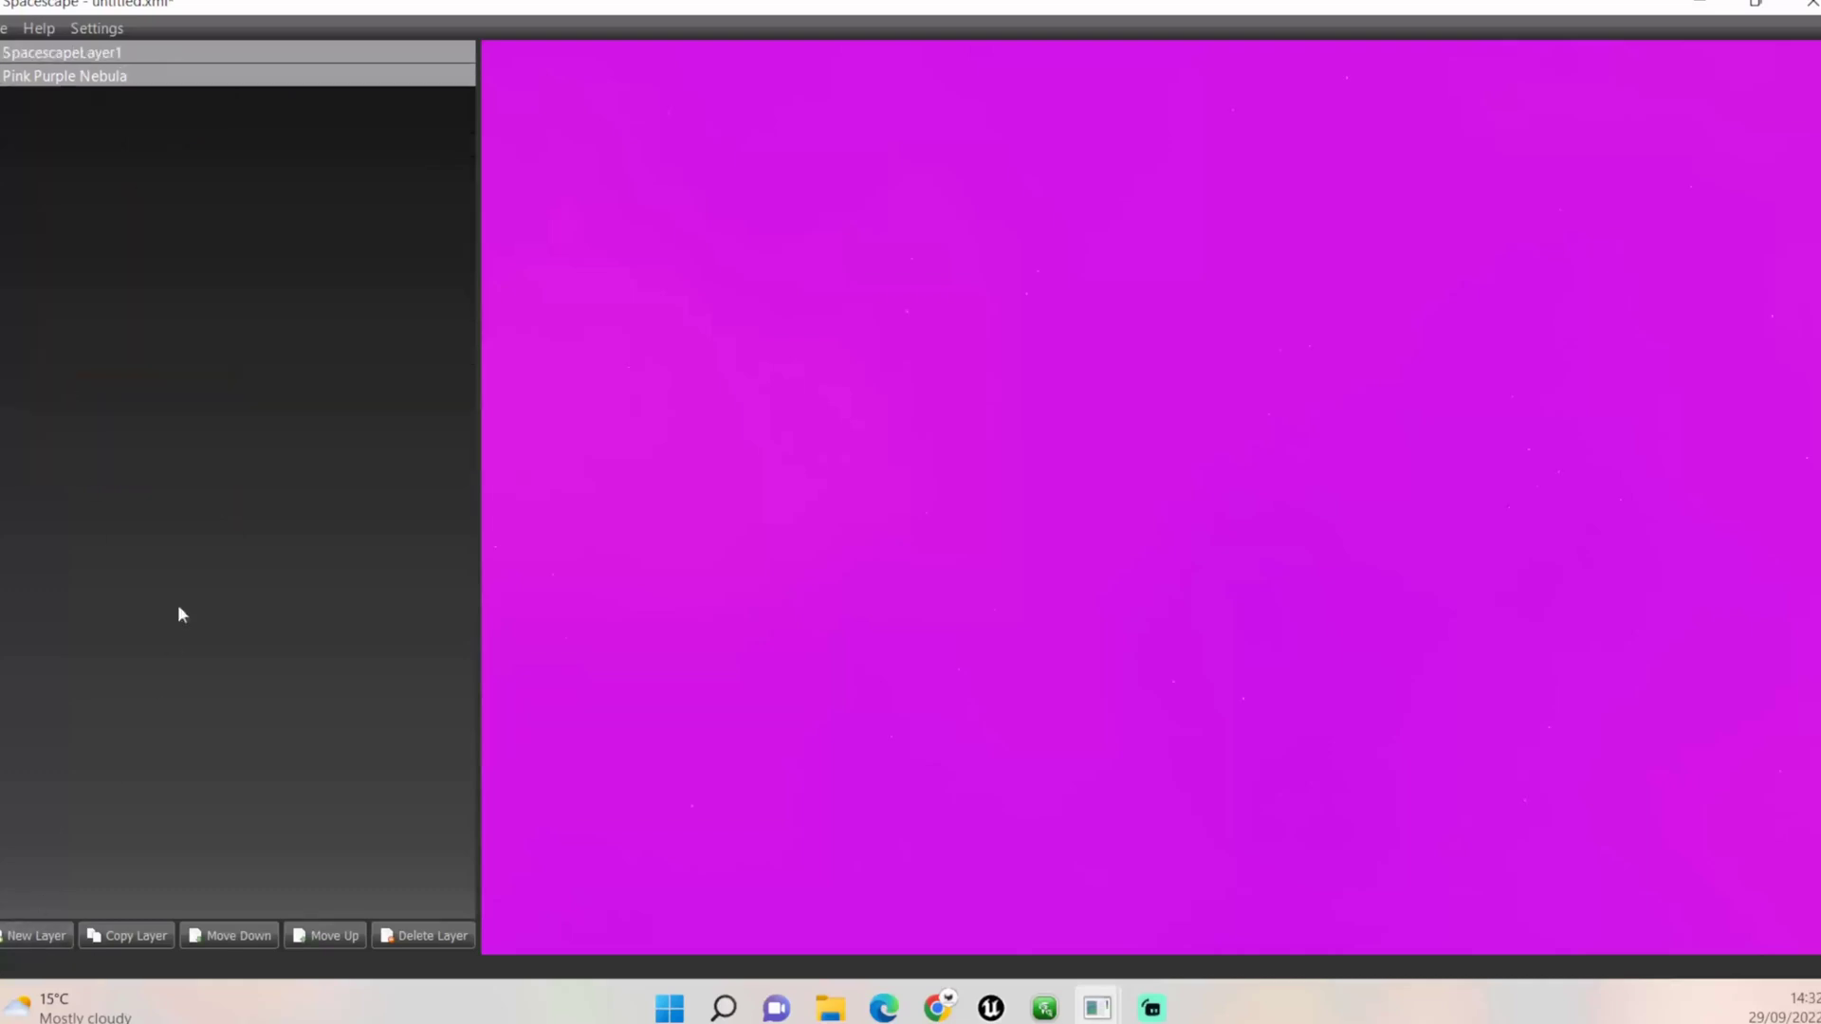
click(417, 79)
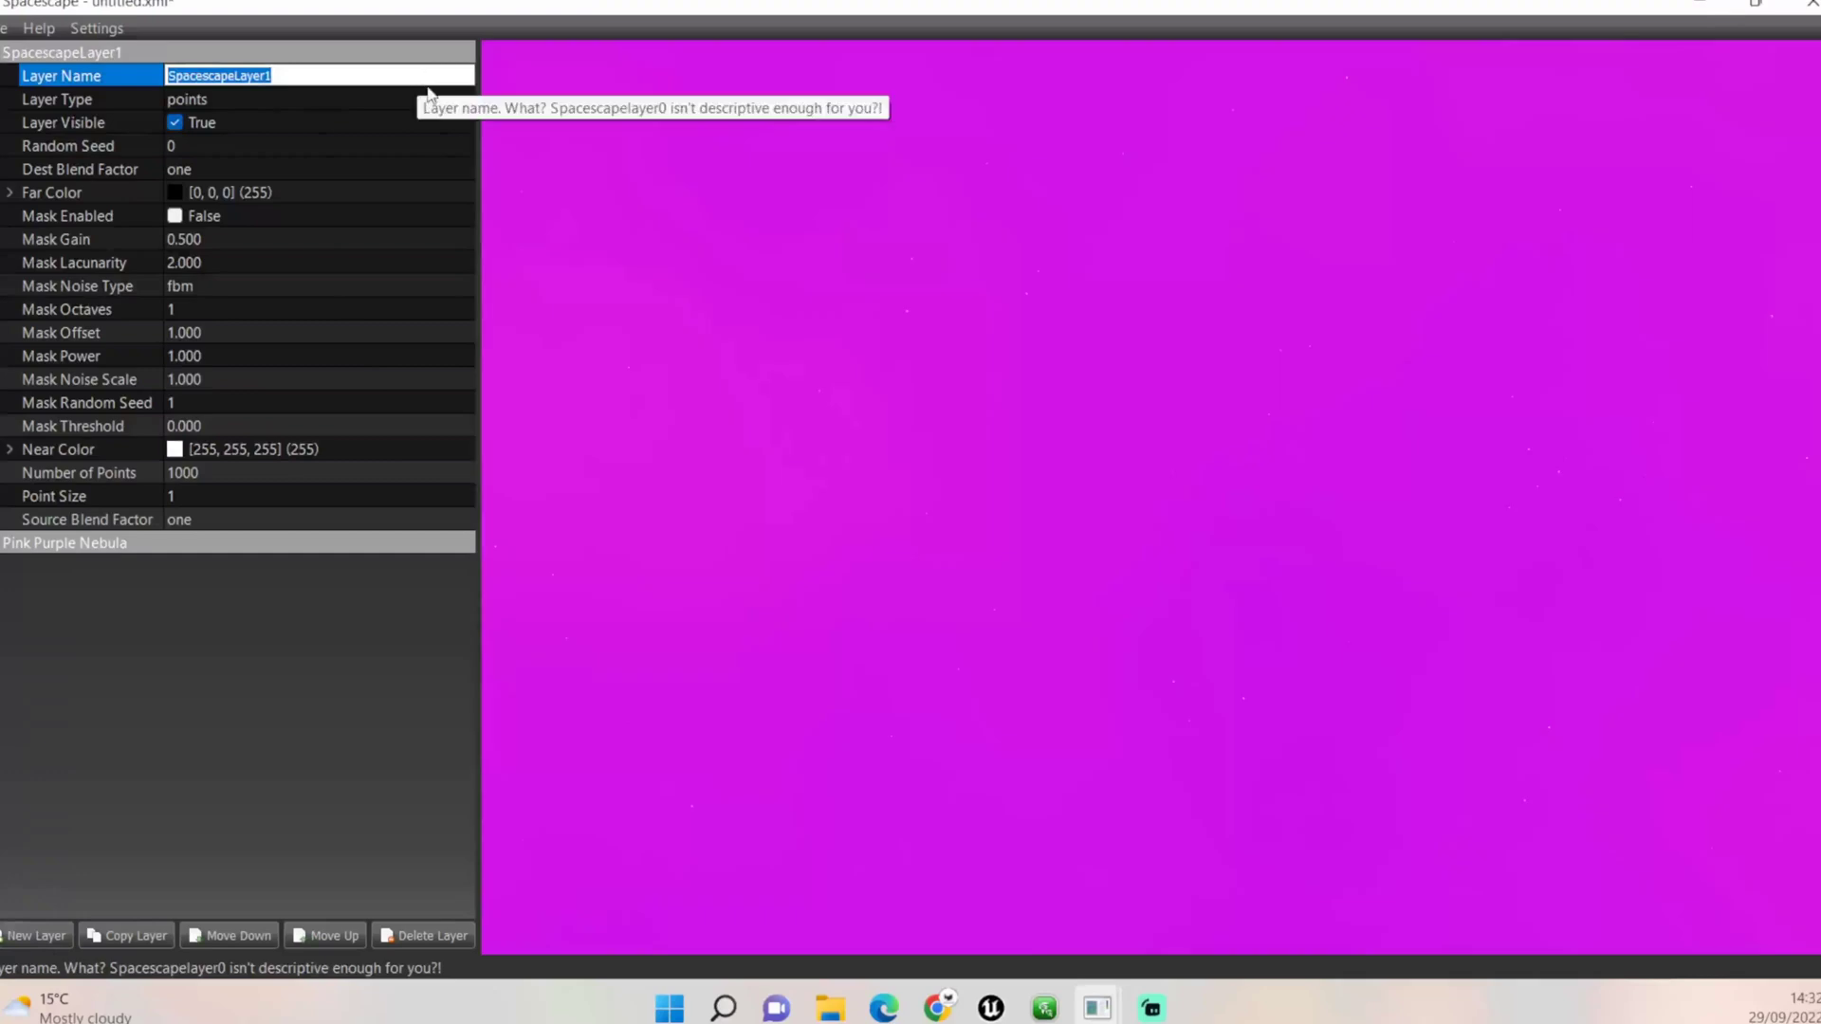
text(Black )
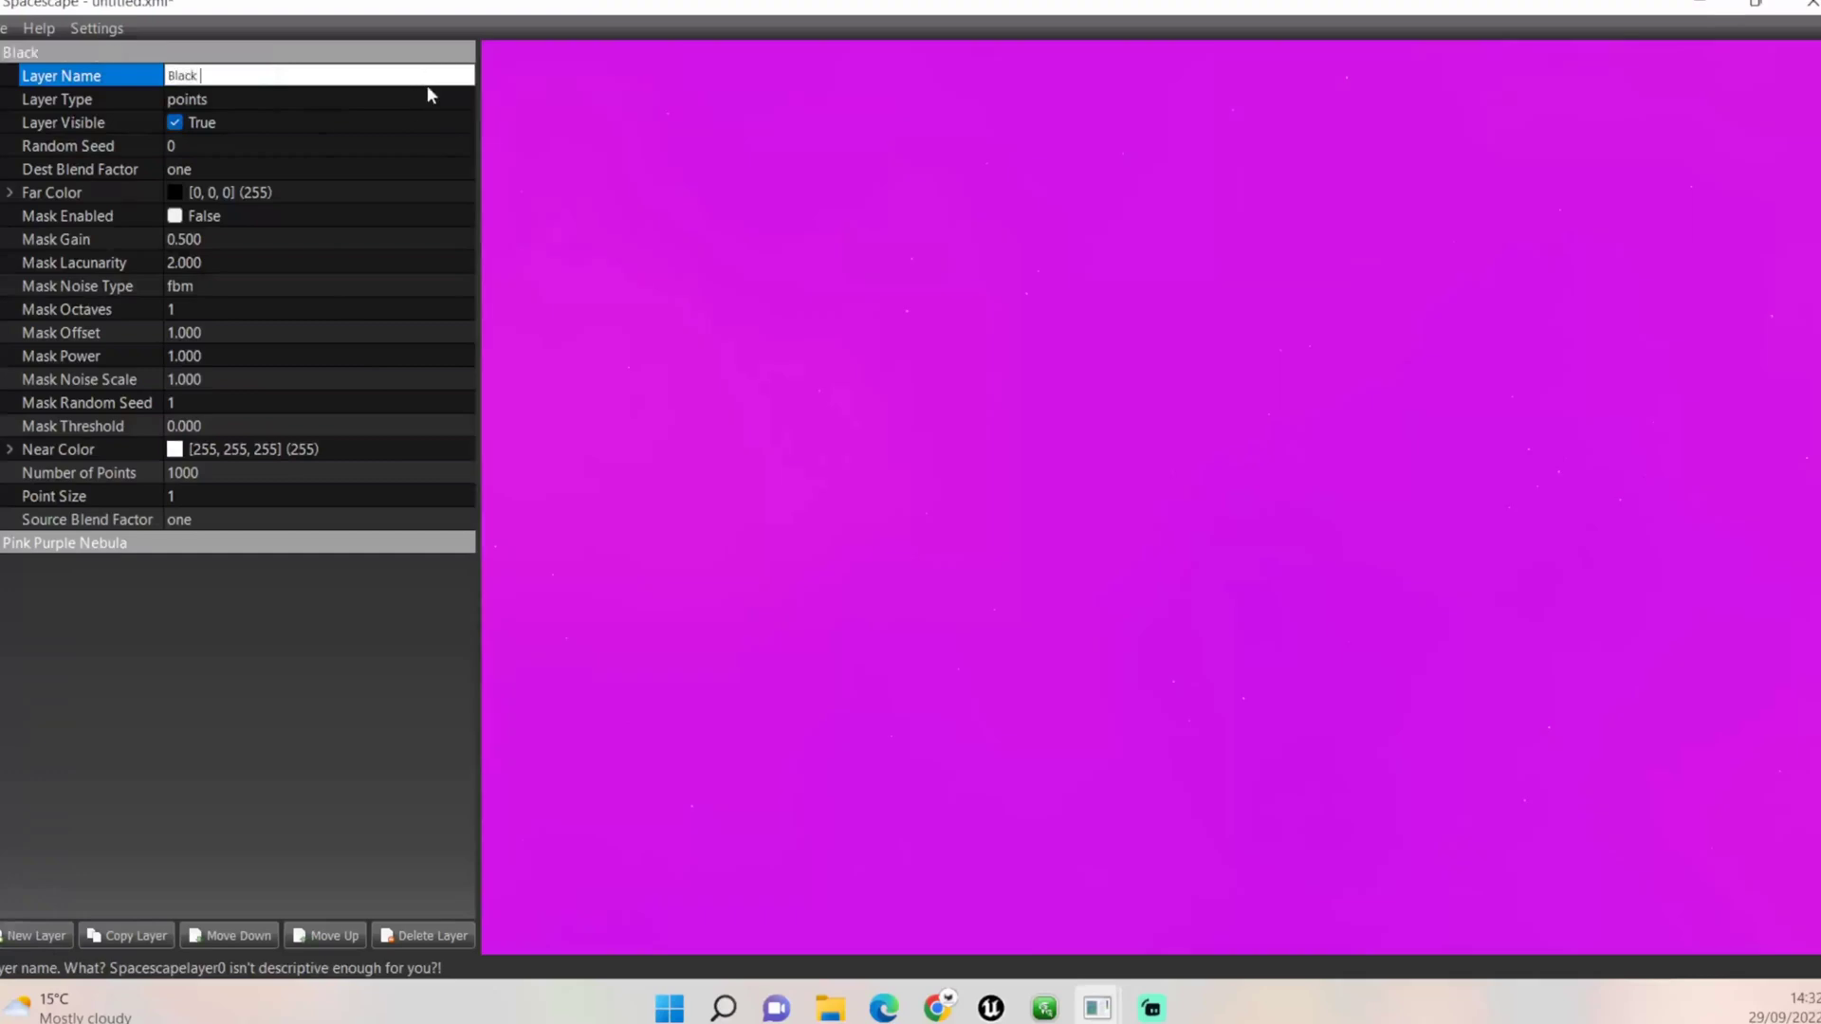
text(Ridged Neg)
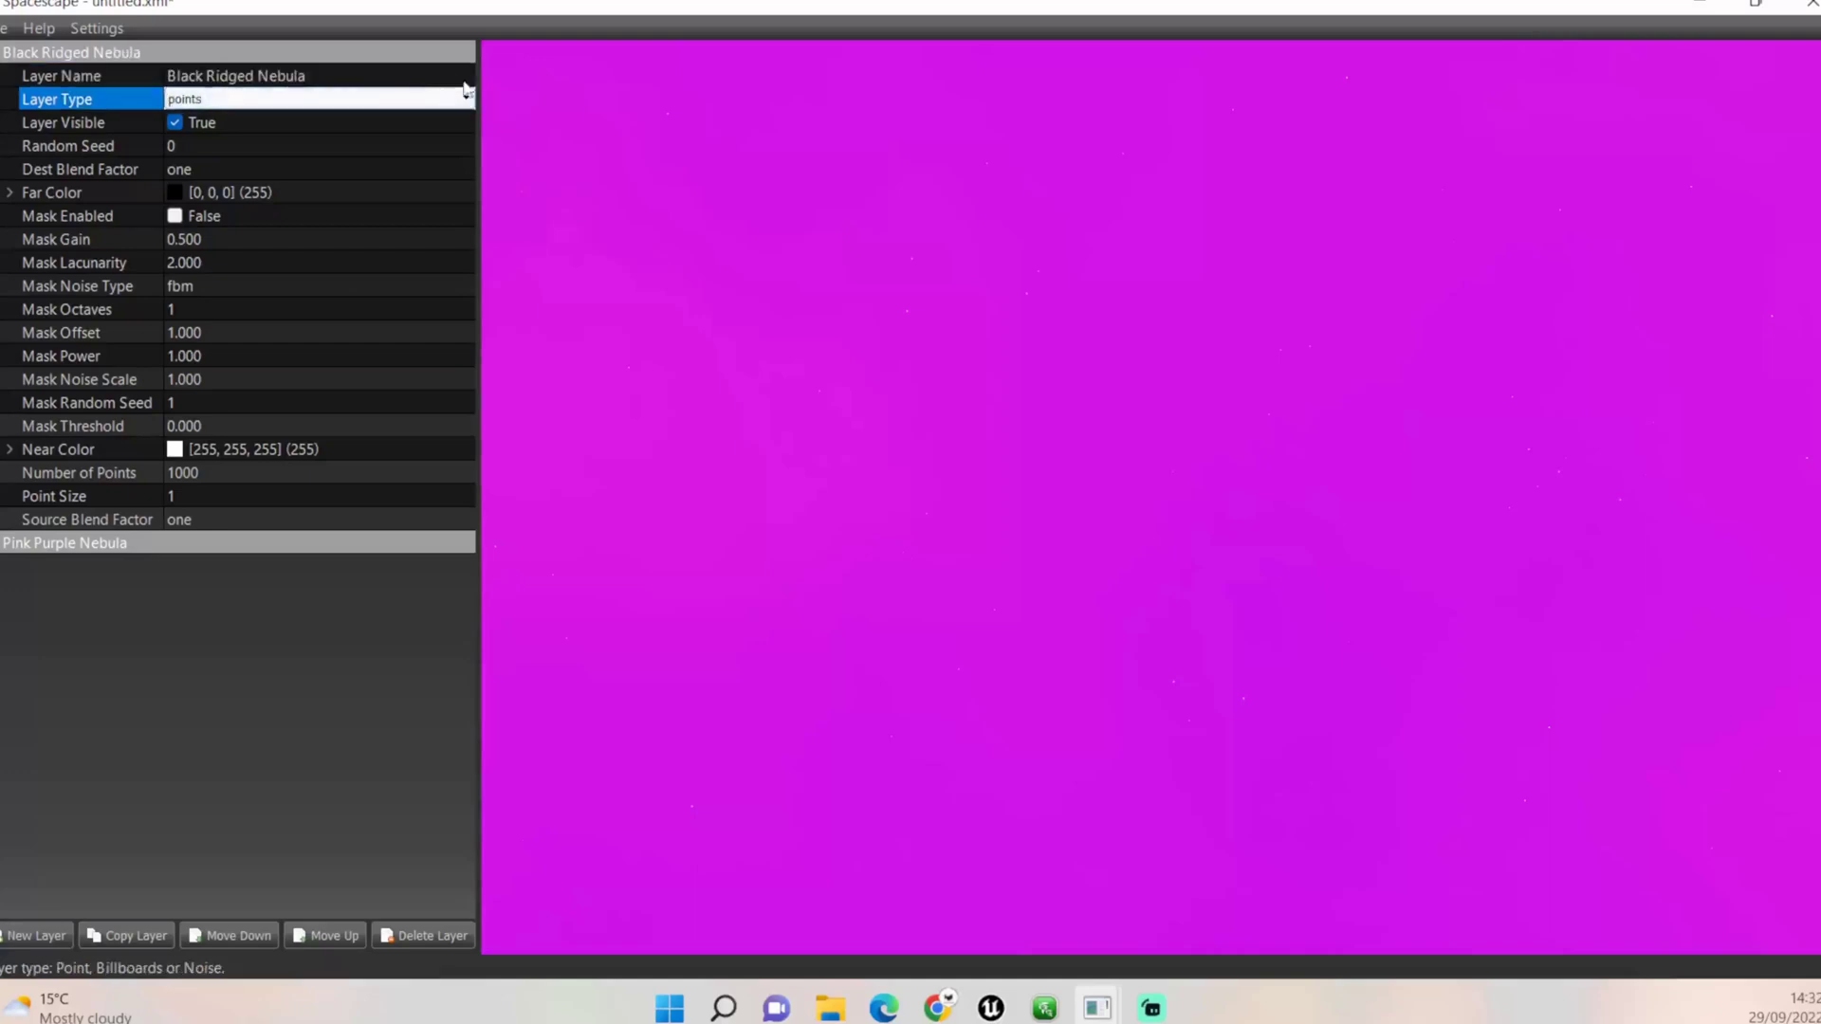
click(465, 98)
click(430, 149)
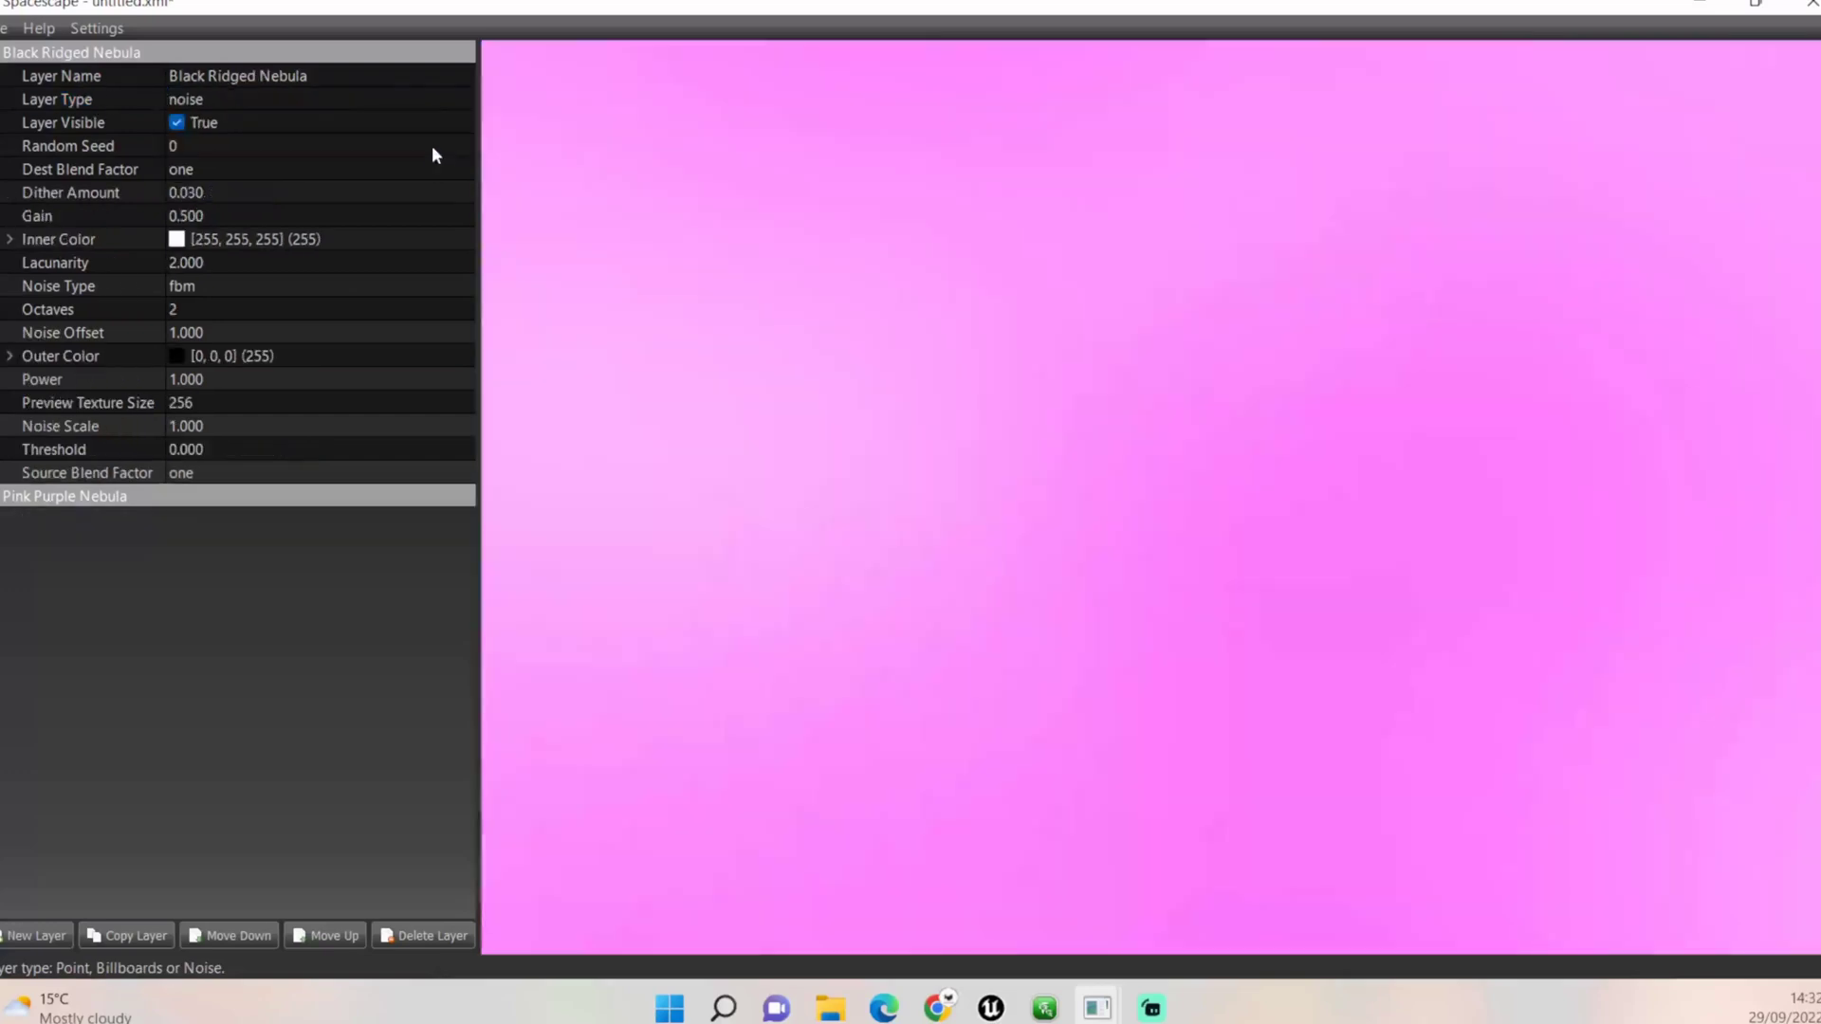
Set destination blend to one_minus_src_alpha, dither amount 0.010 and gain 0.600
click(260, 171)
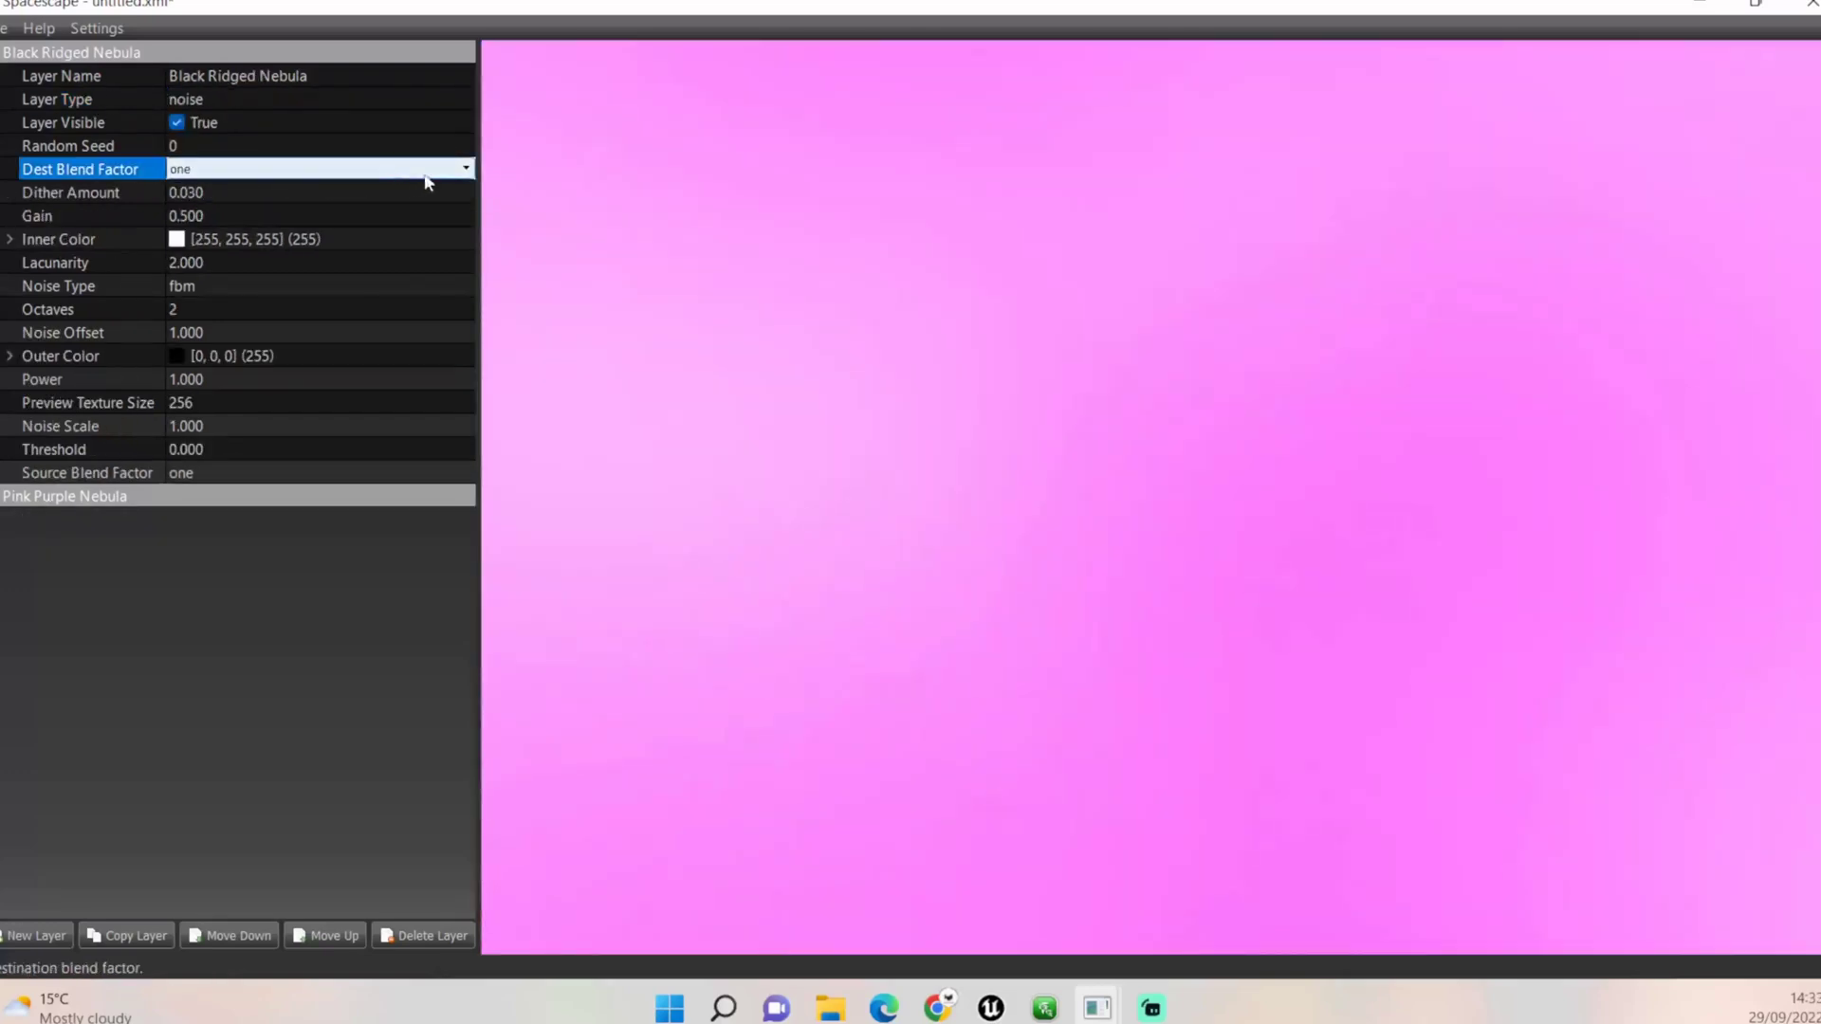
click(465, 168)
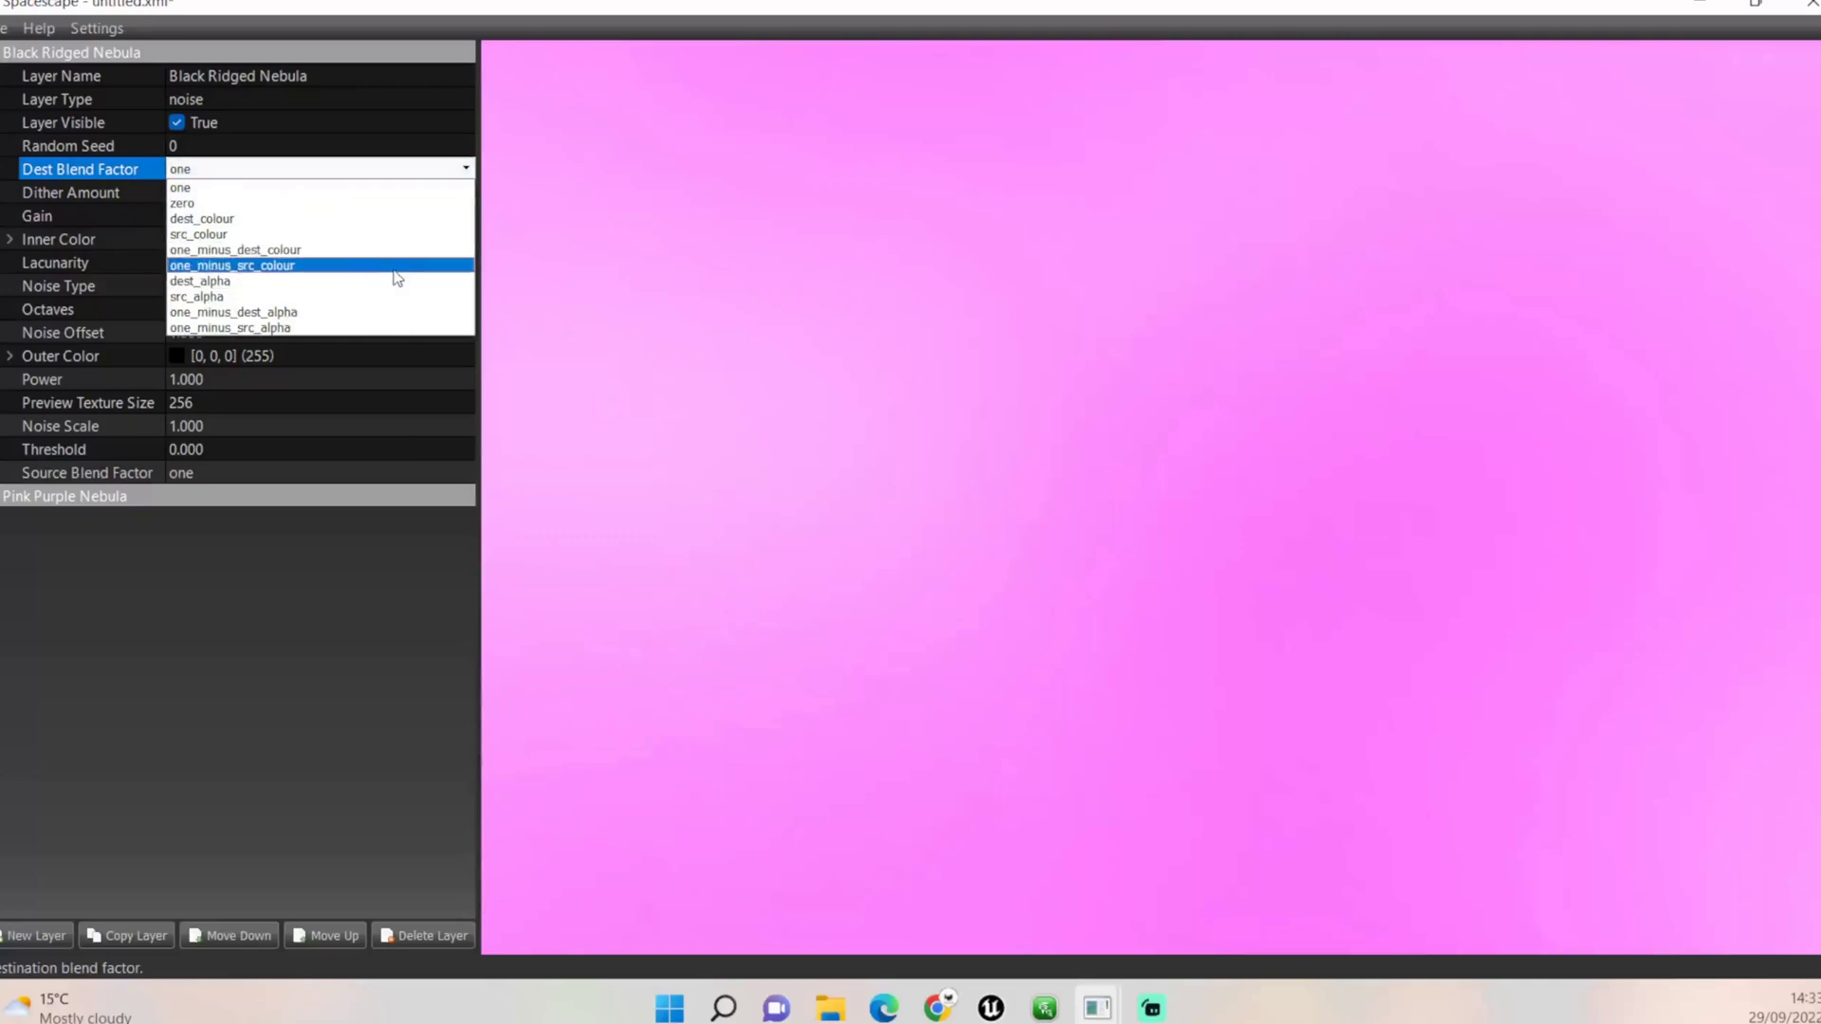
click(385, 327)
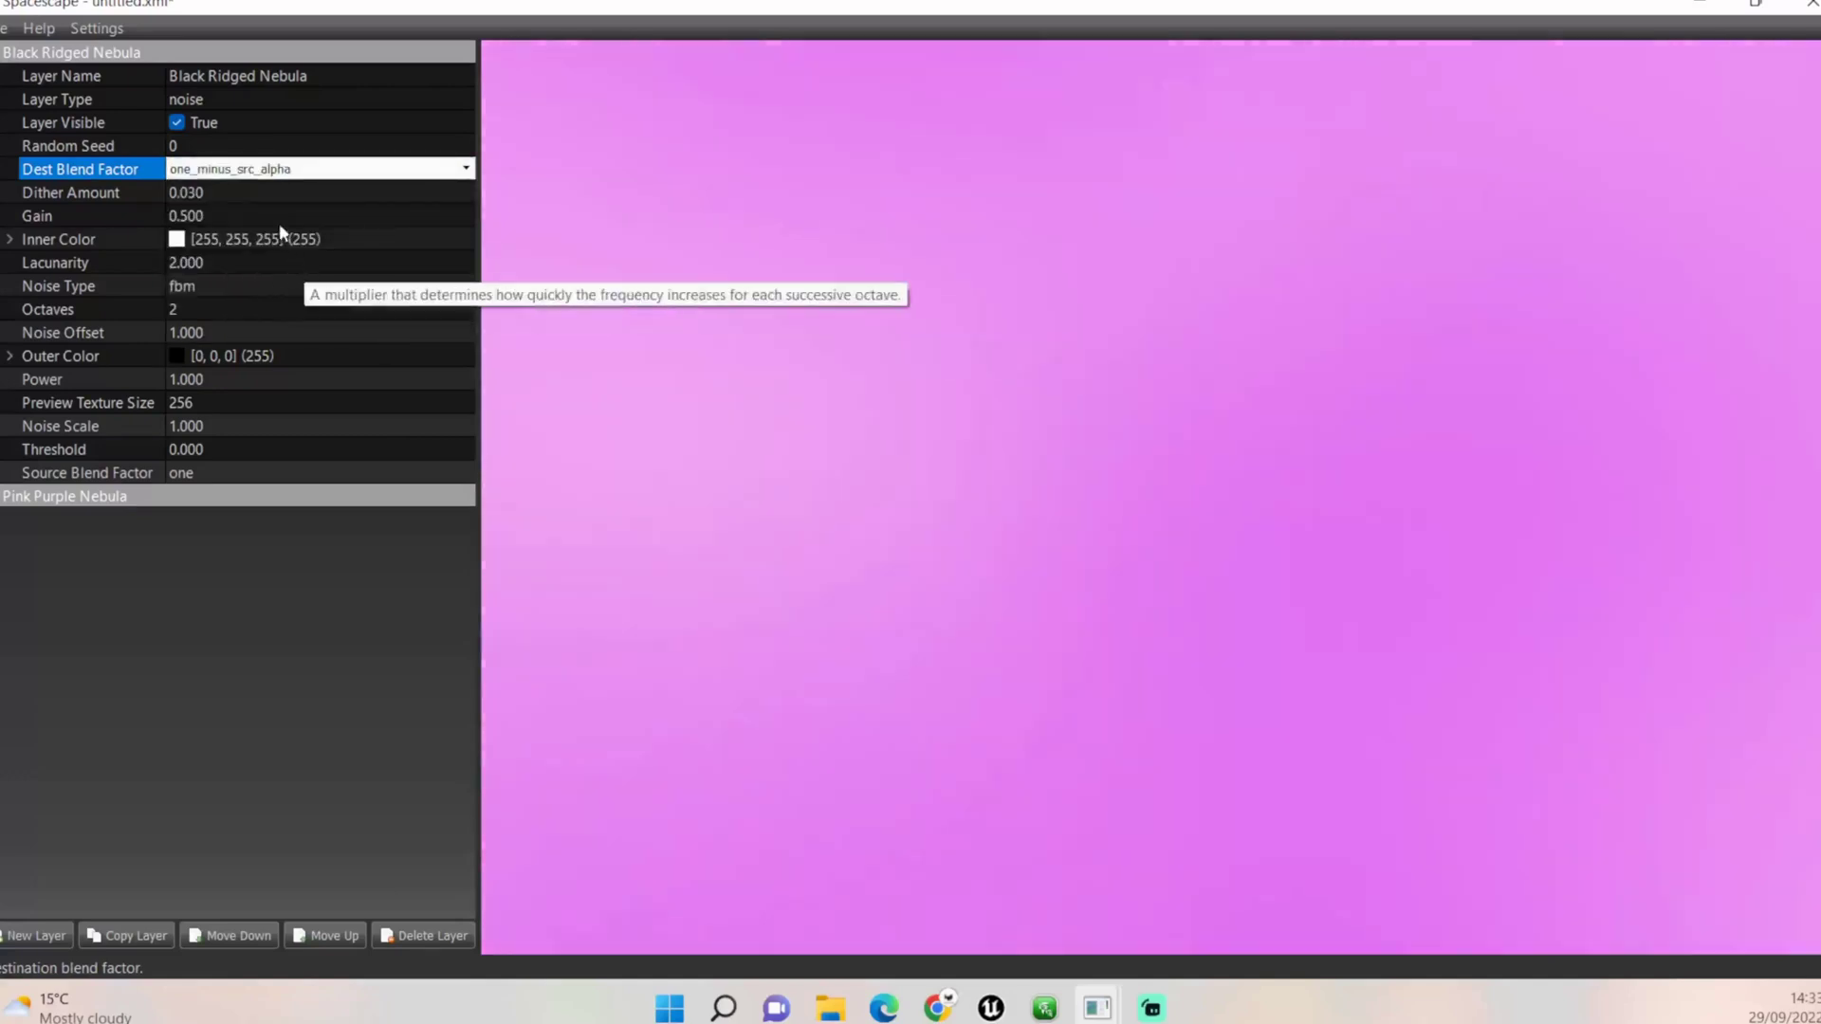
click(268, 193)
text(0.01)
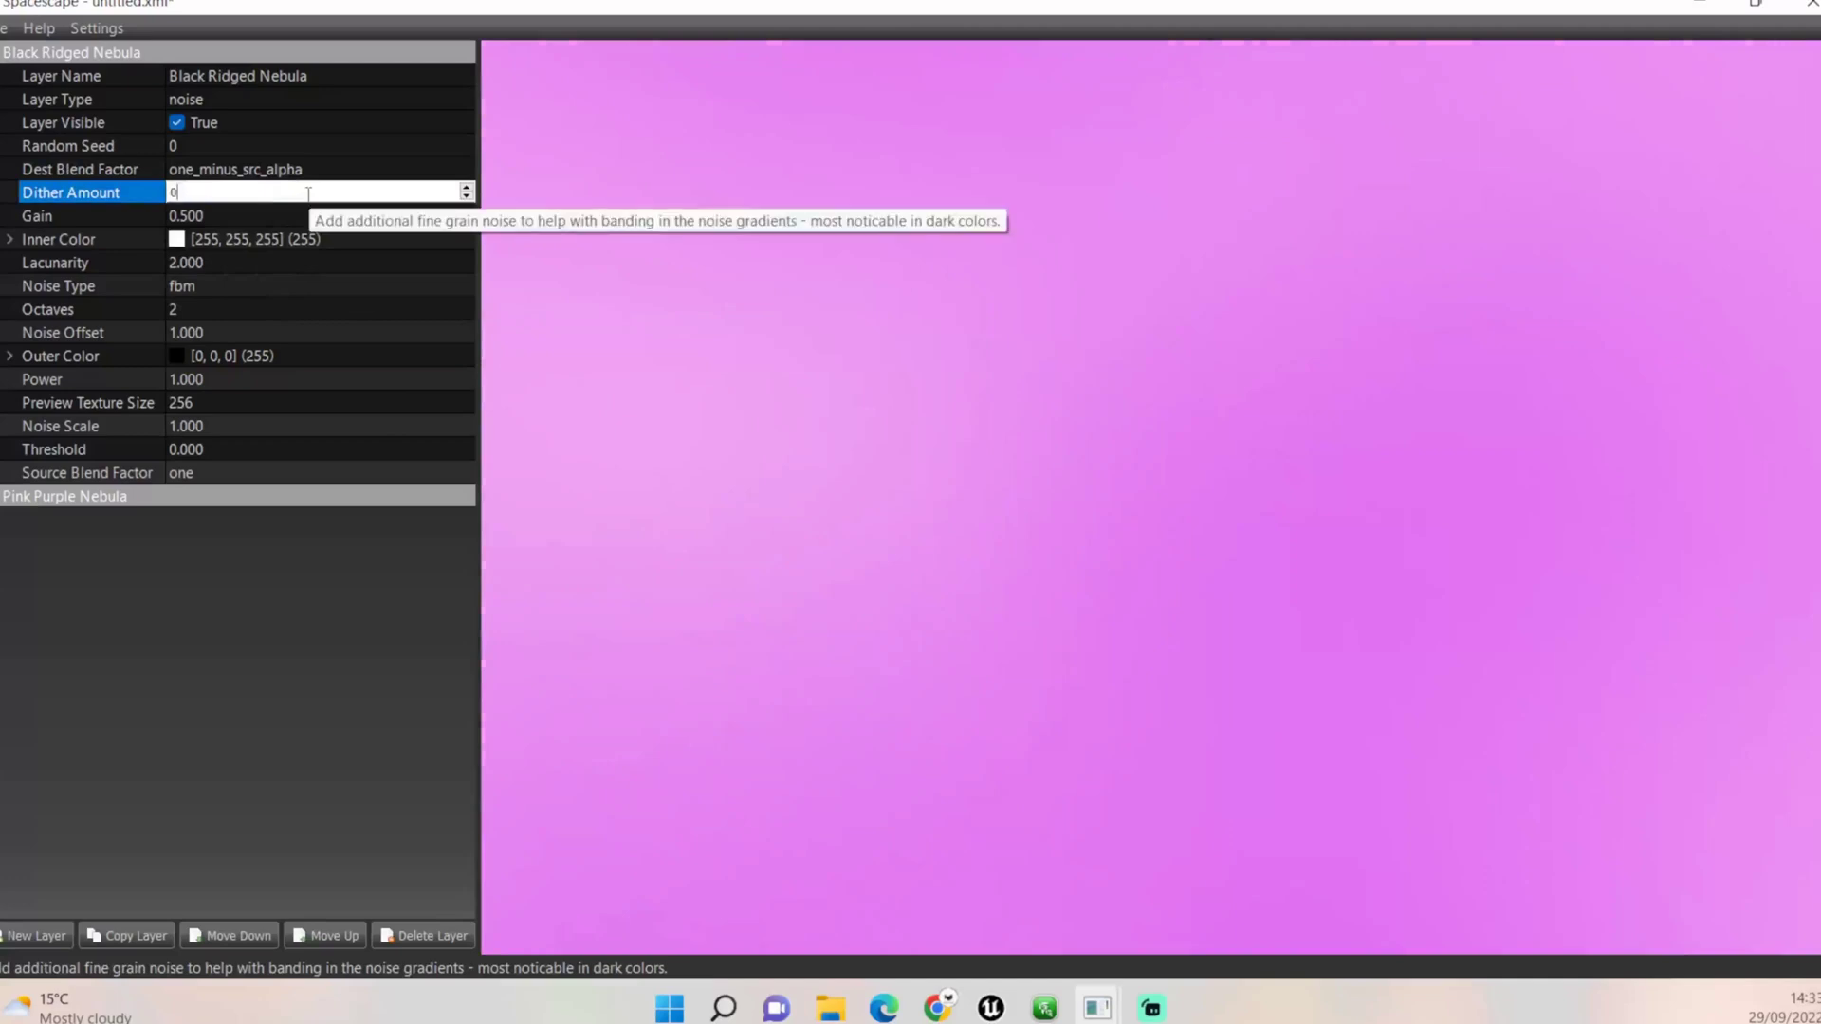
key(Return)
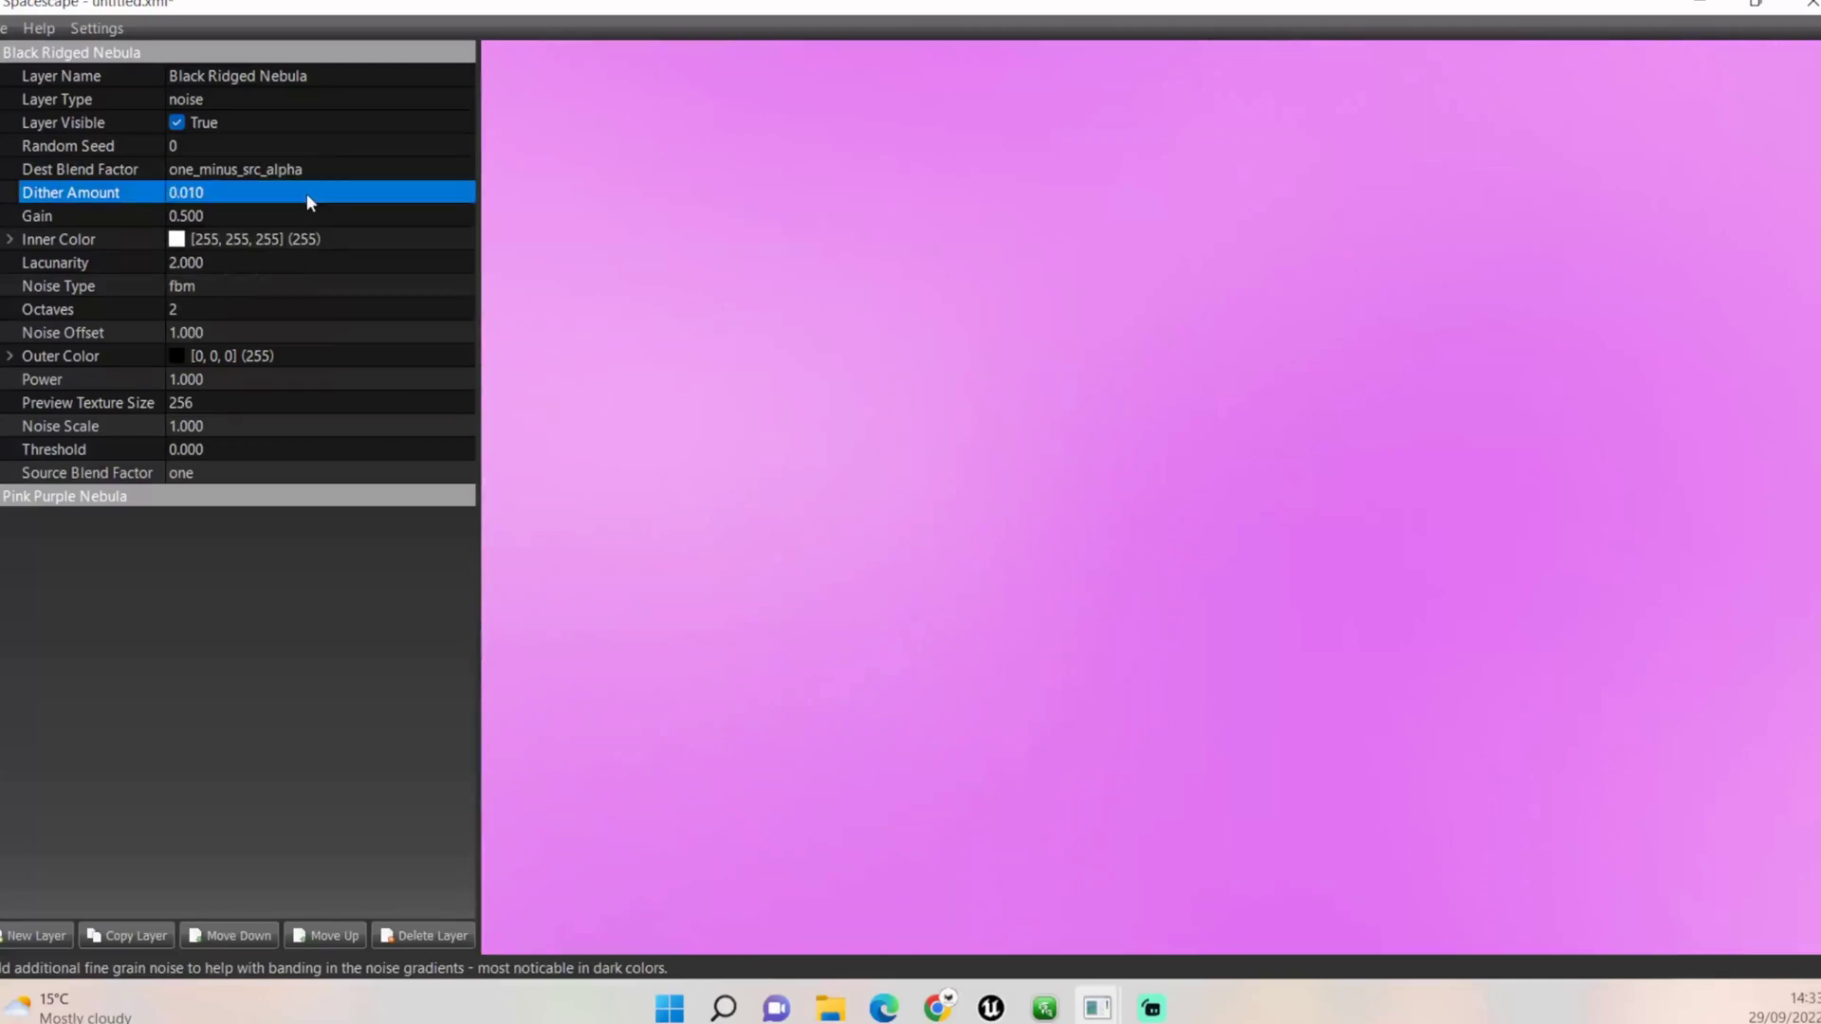
click(303, 213)
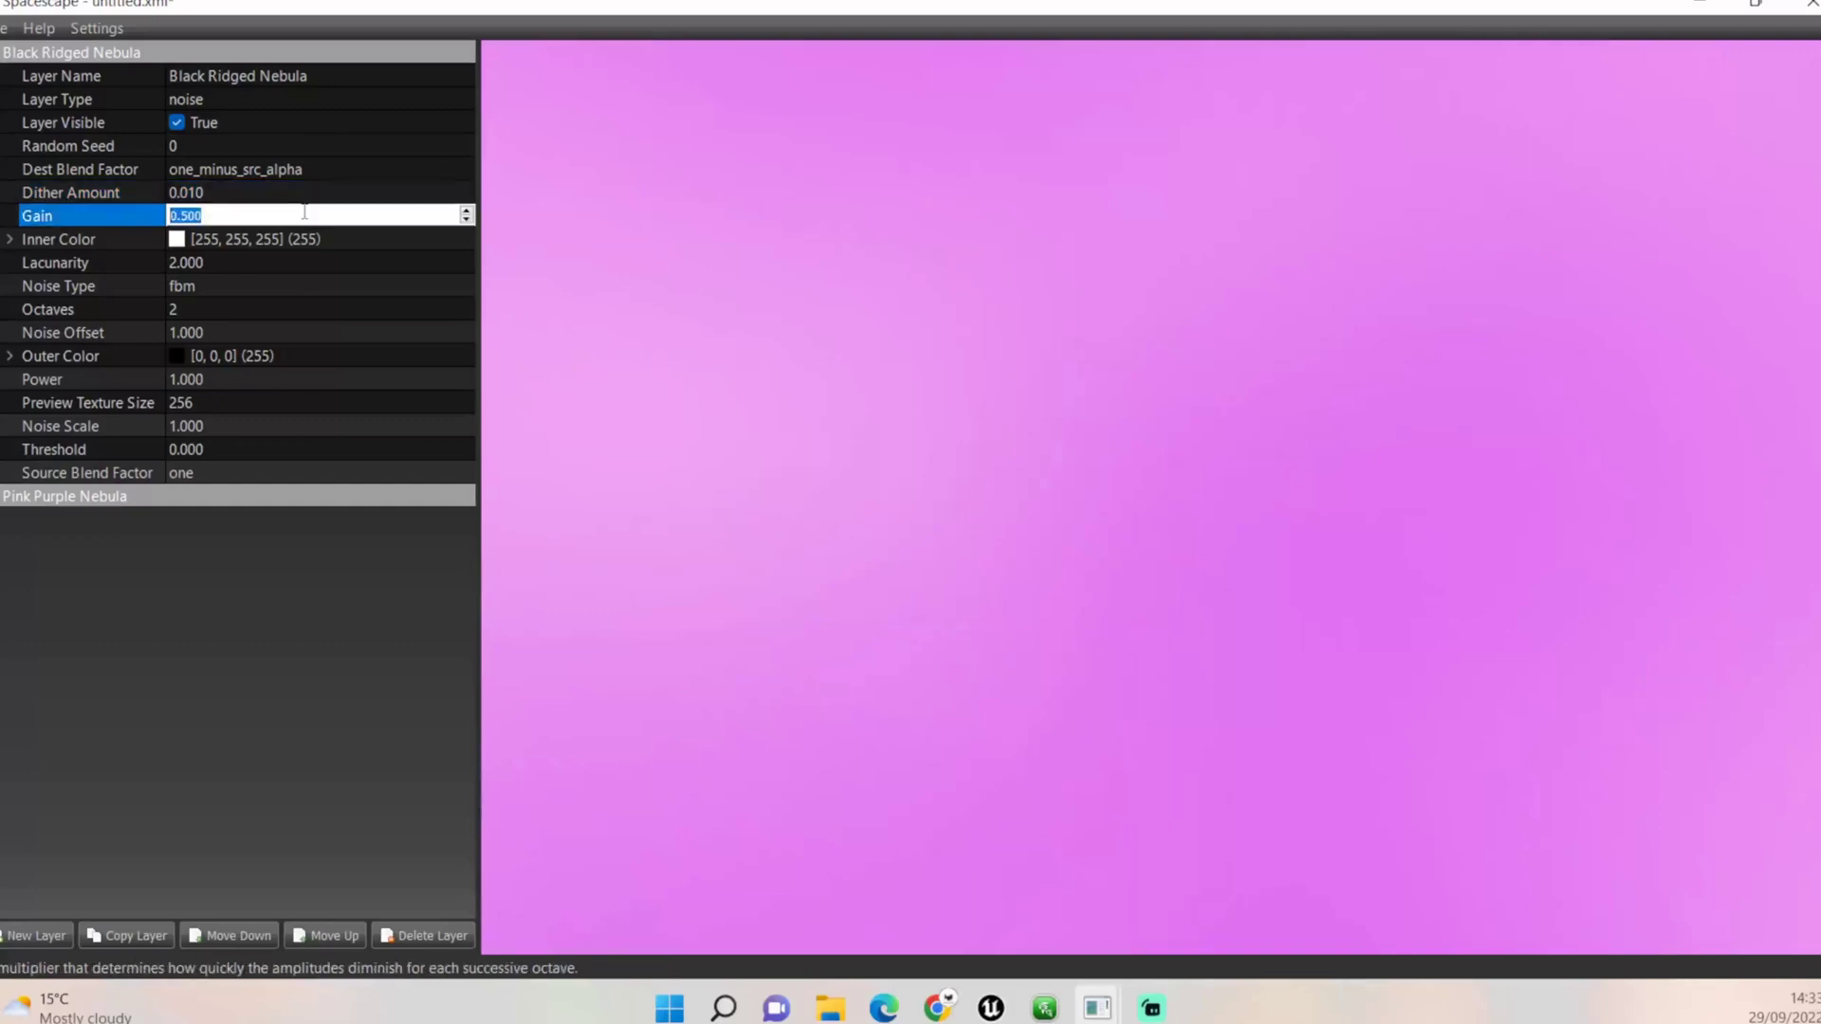
text(0.6)
key(Return)
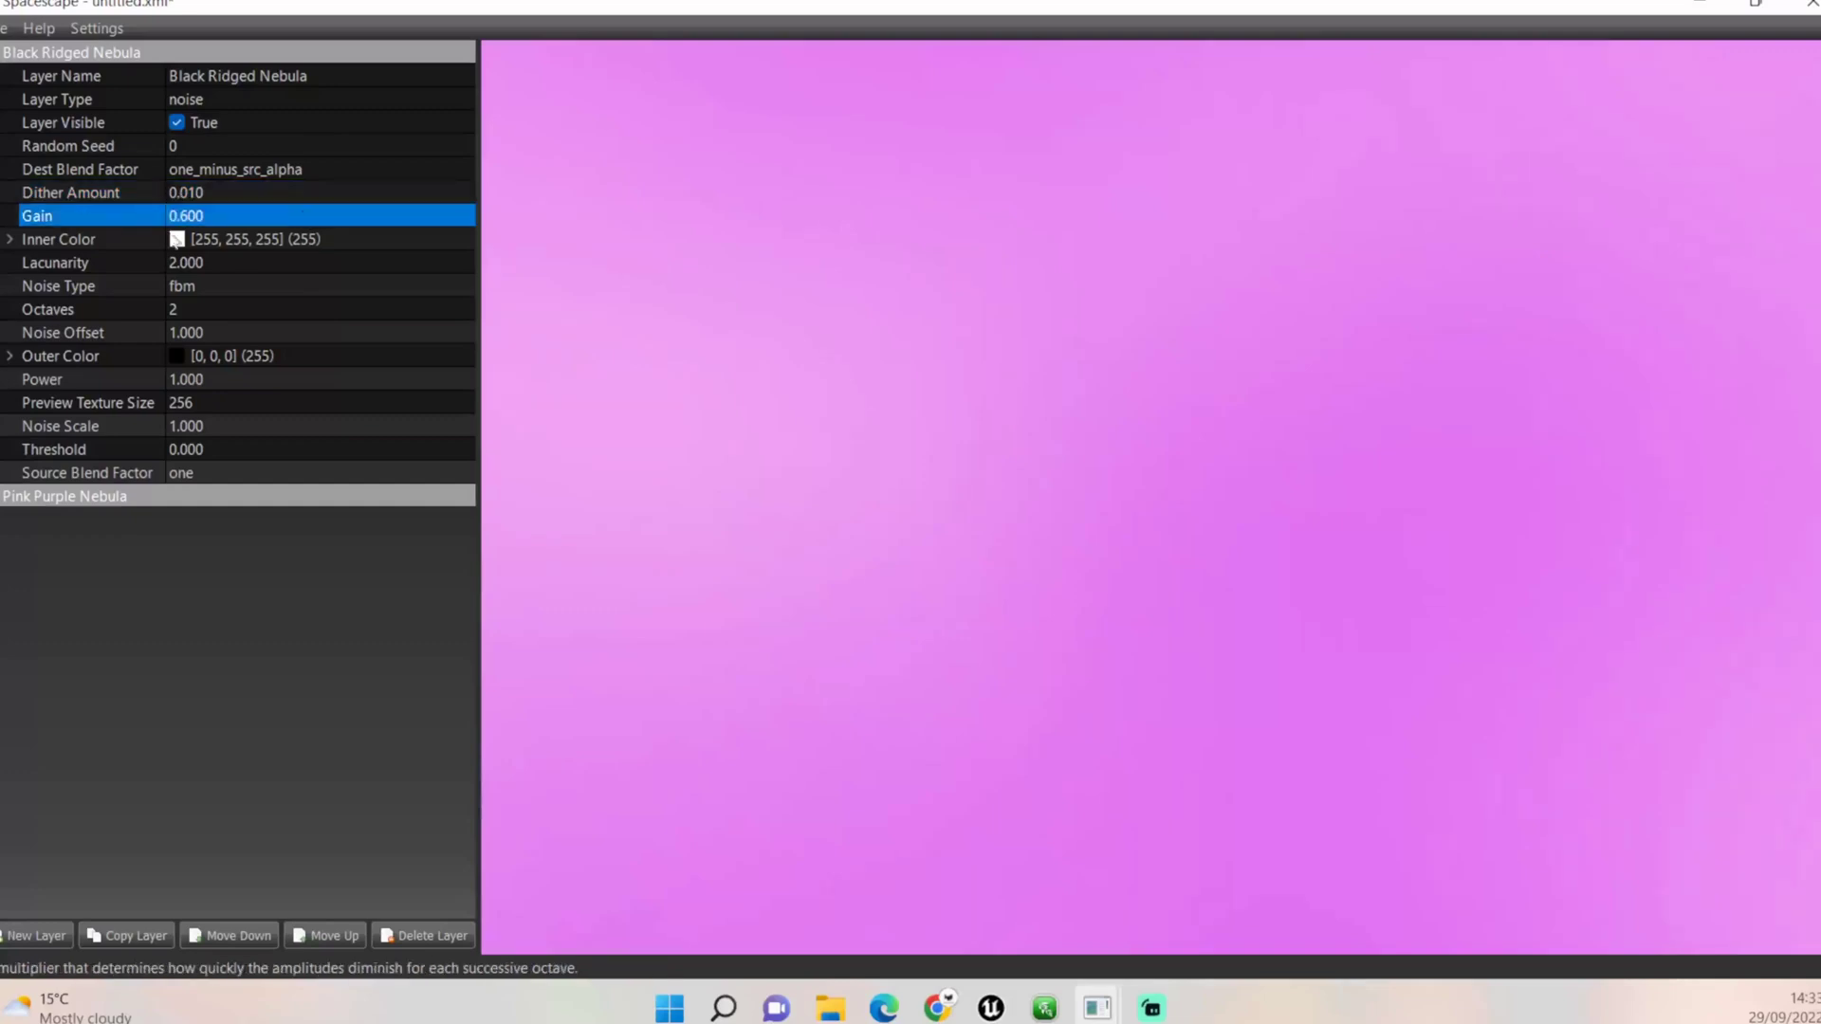
Give Black Ridged Nebula a black inner colour and lacunarity 2.200
click(194, 242)
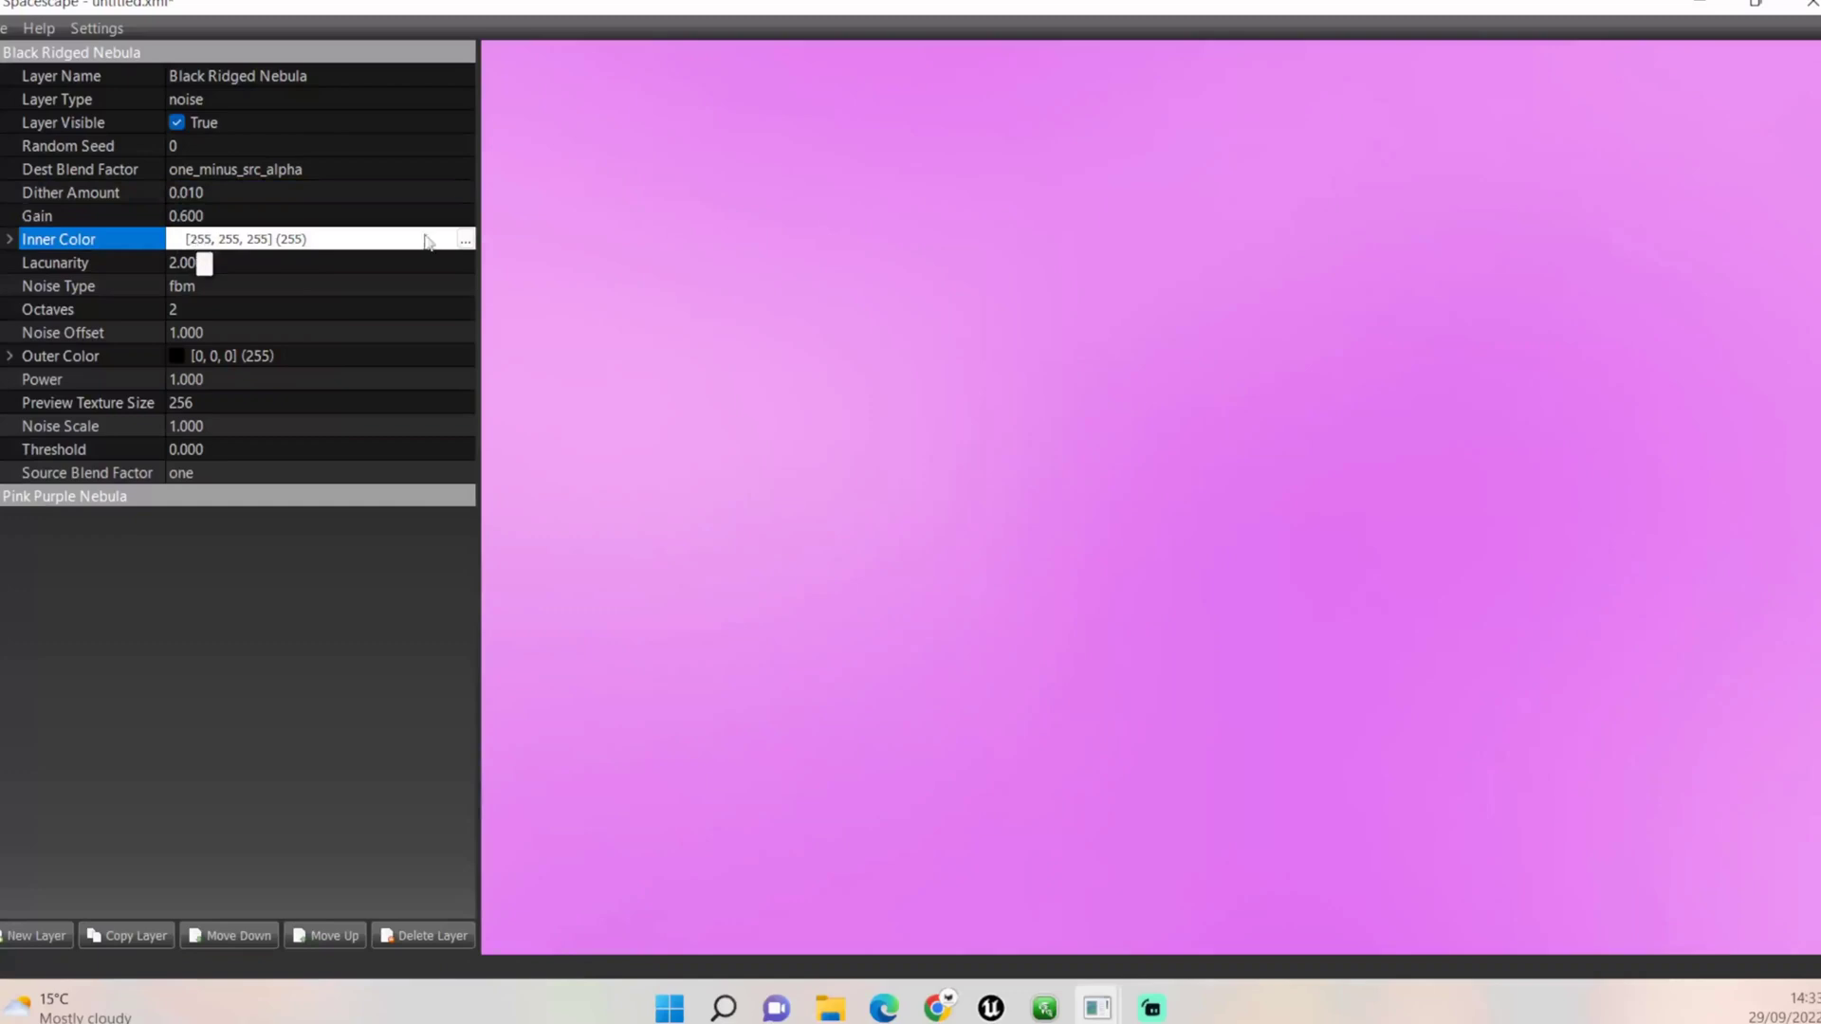
click(465, 239)
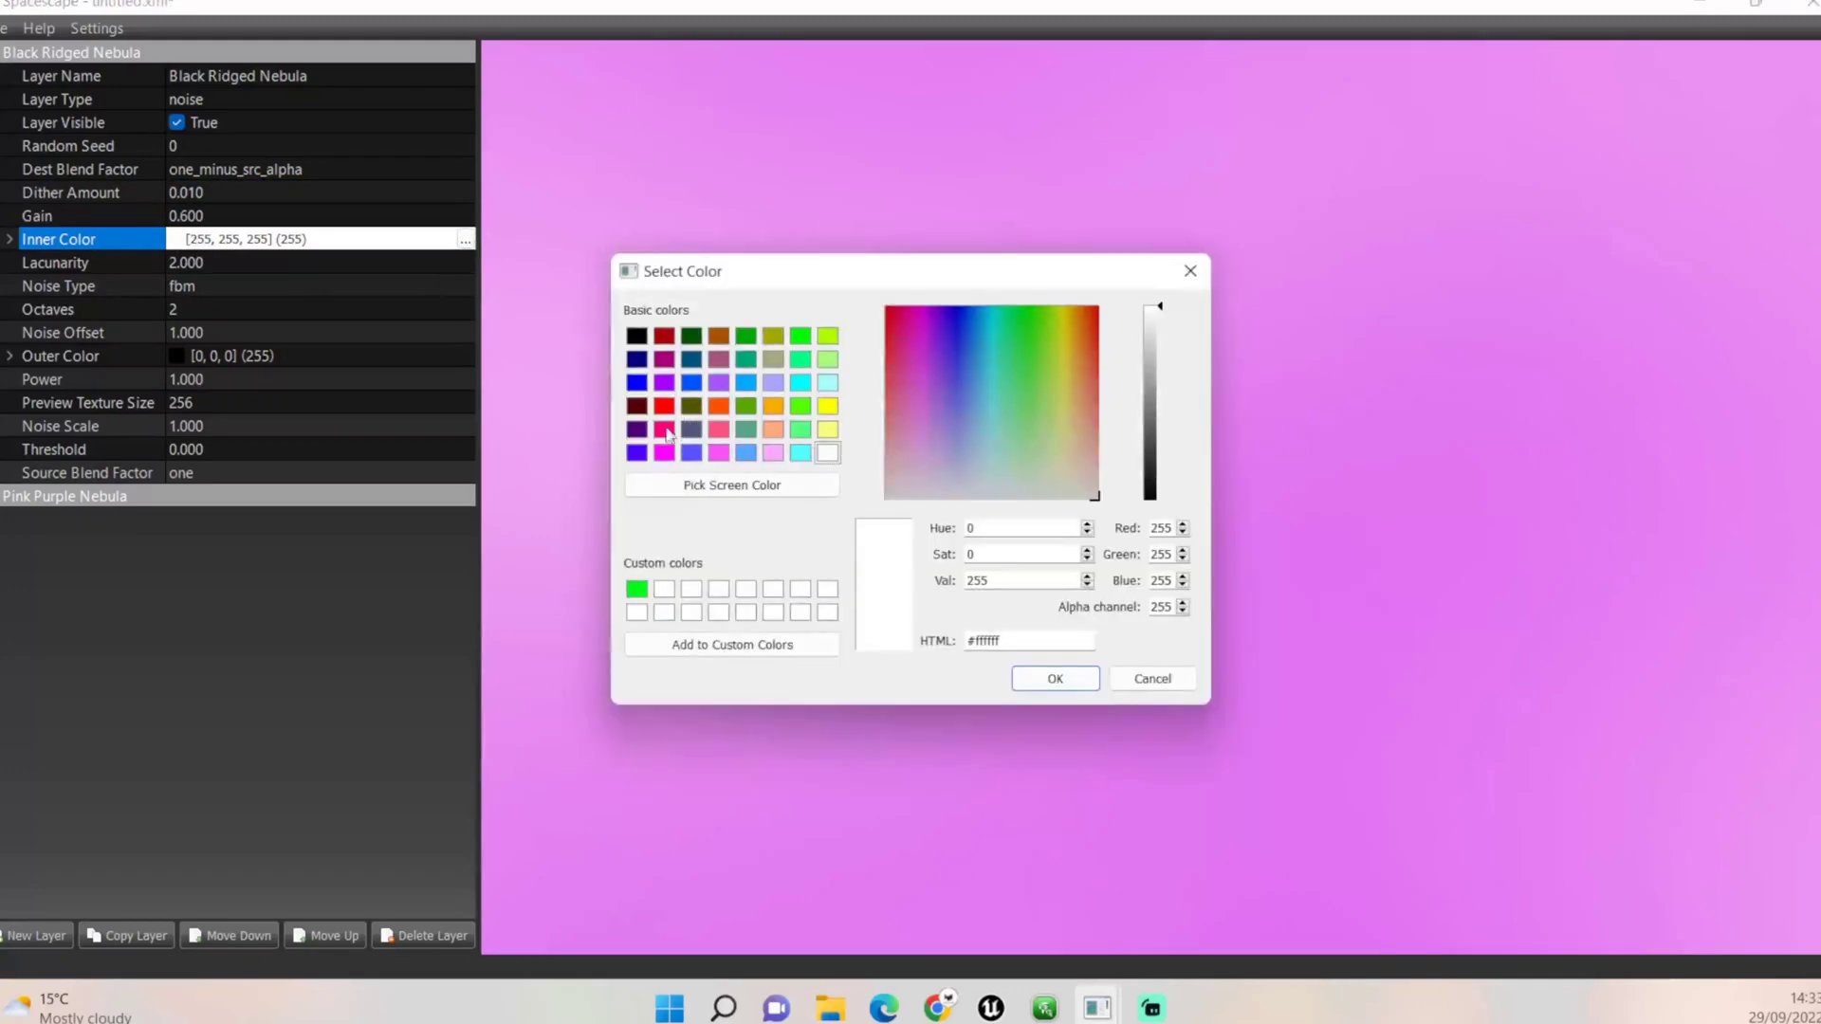
click(636, 336)
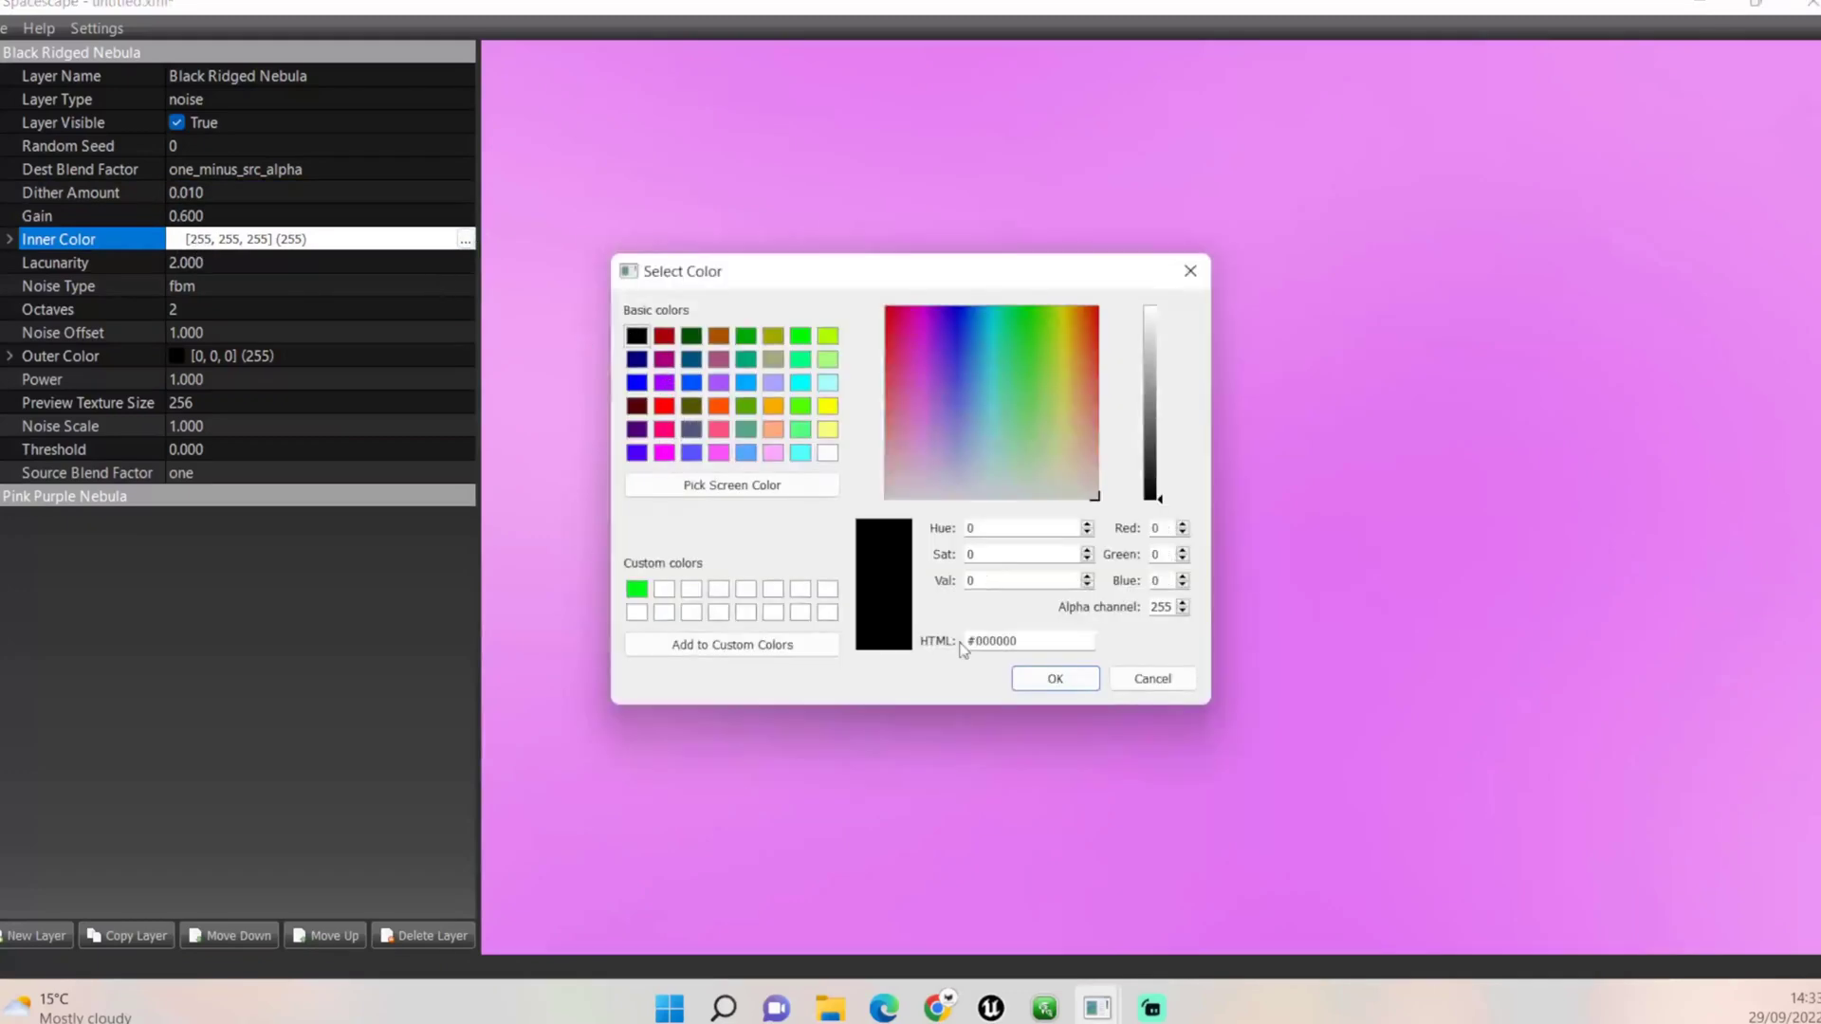
click(1045, 672)
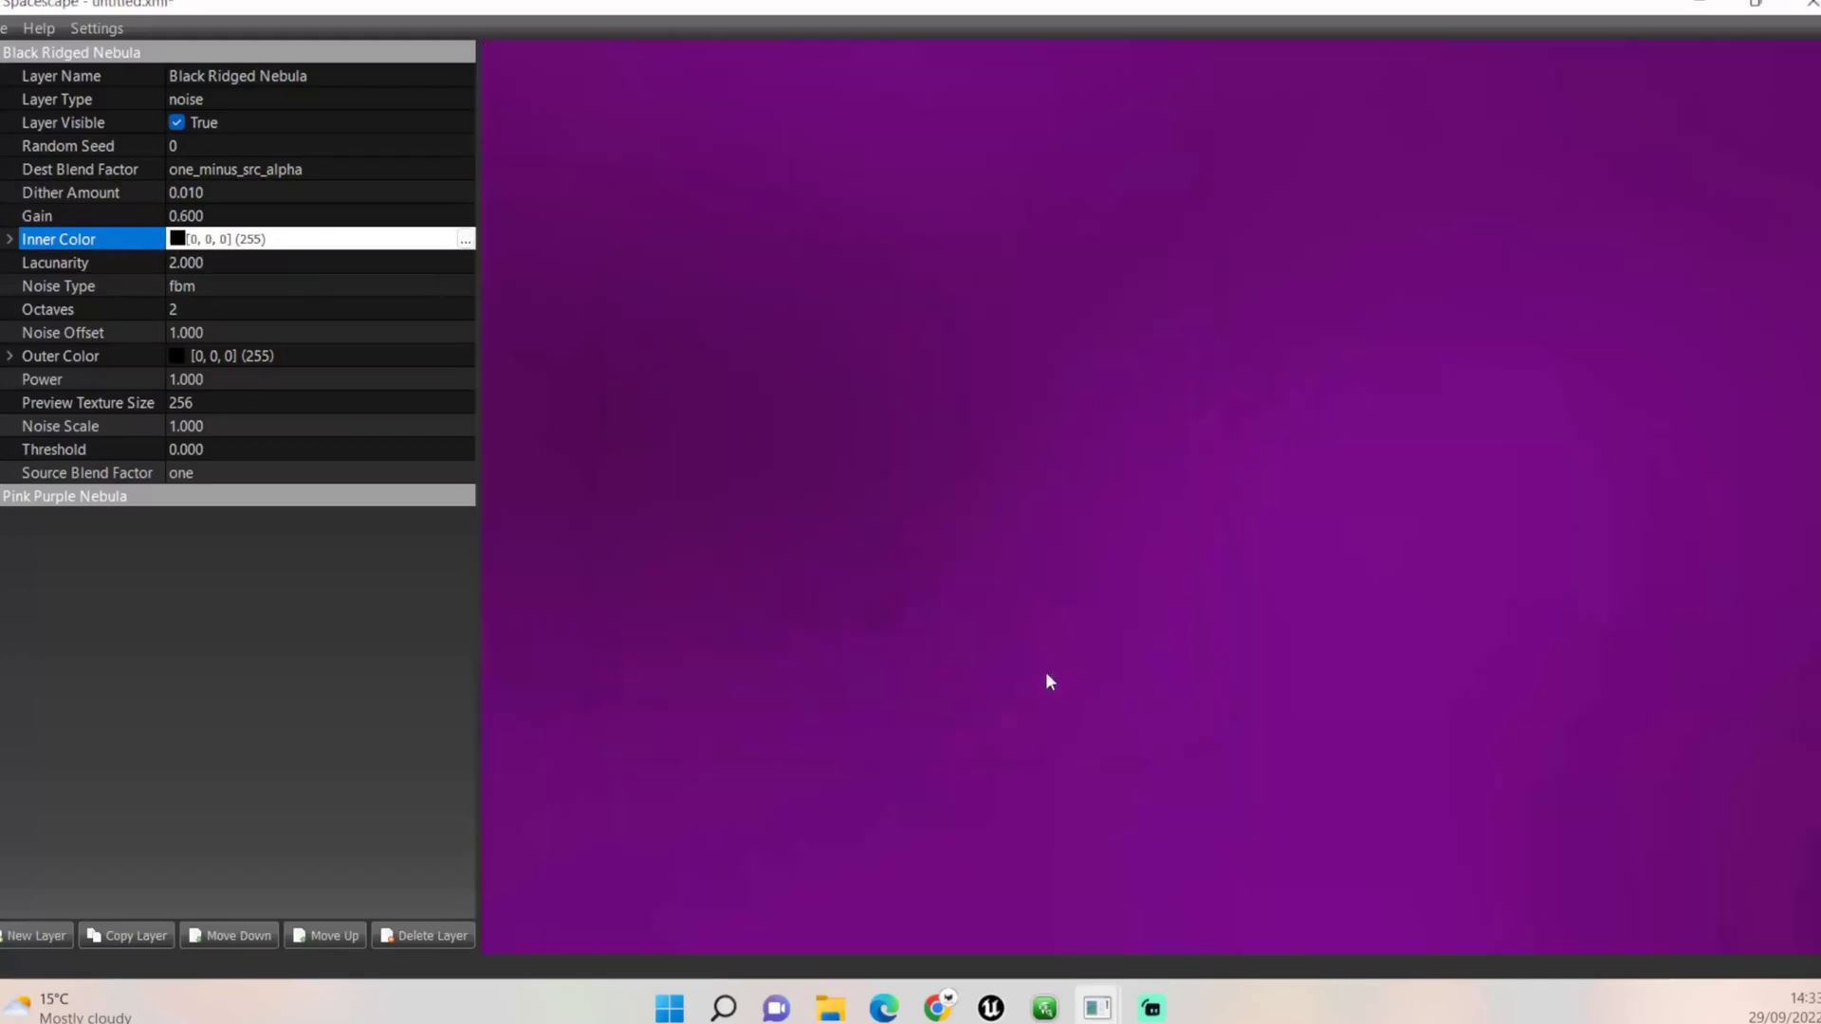
click(219, 263)
text(2.200)
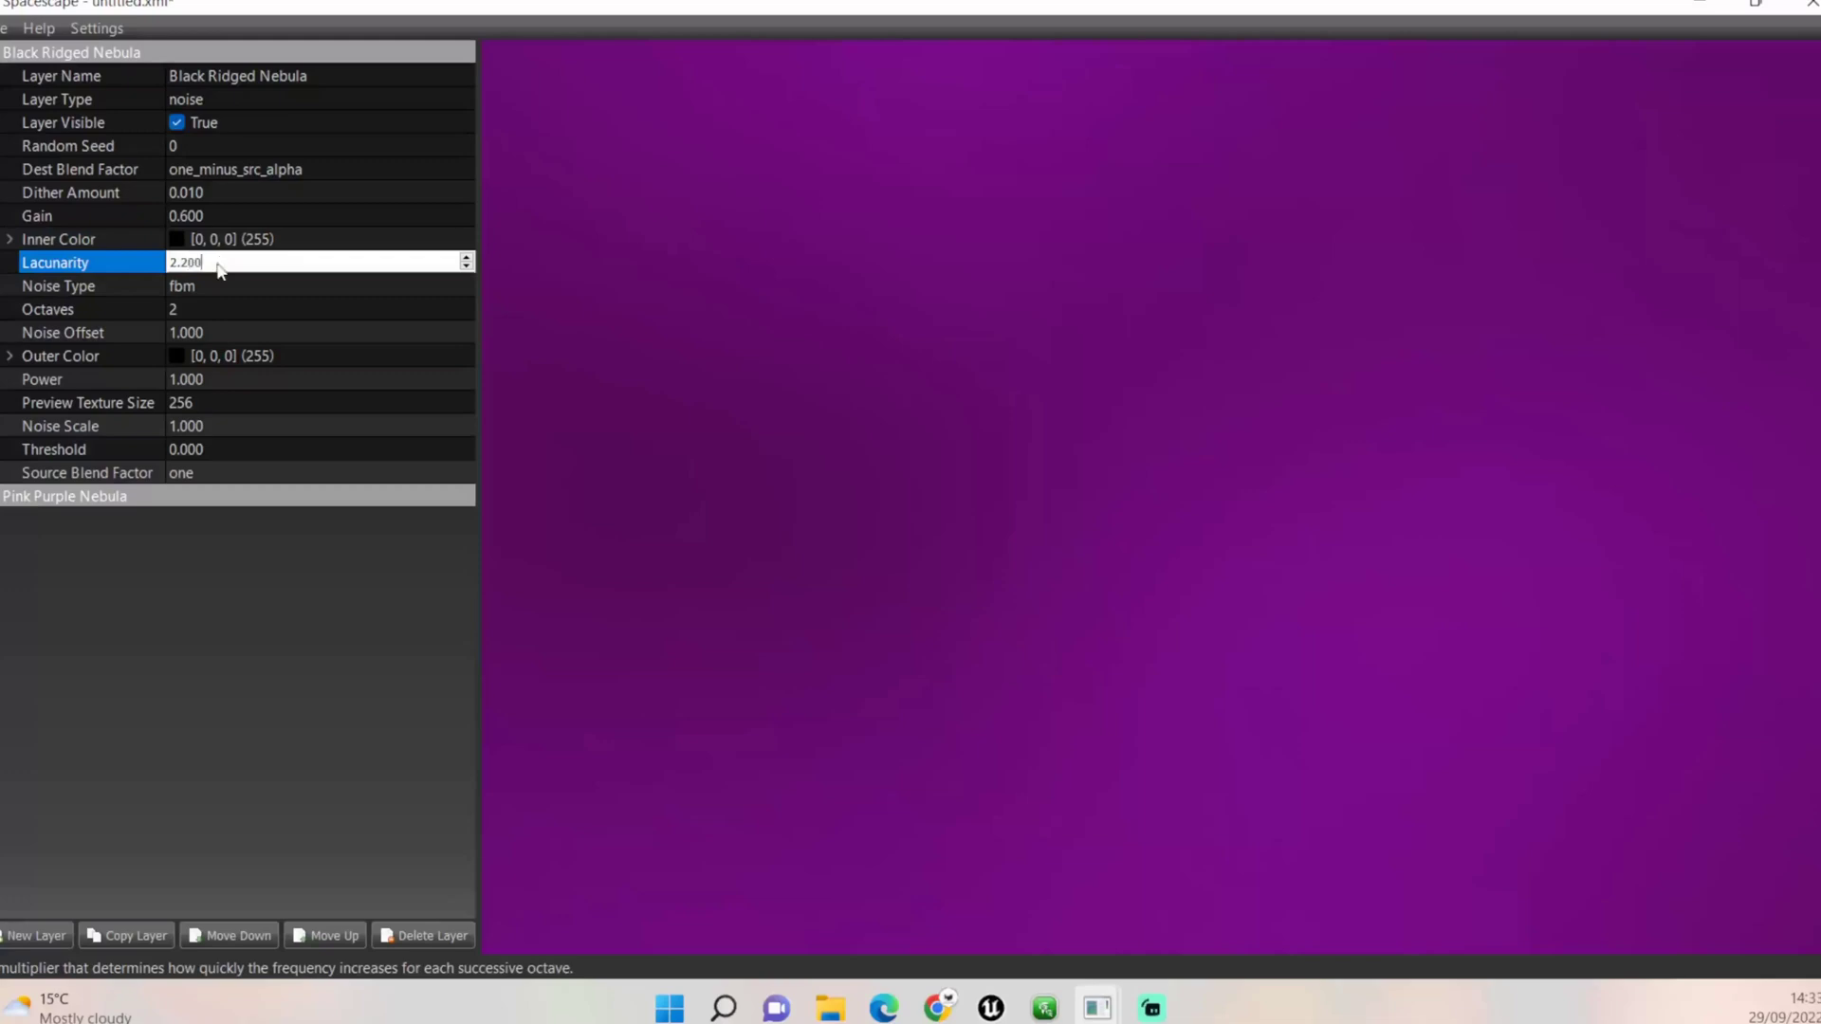
key(Return)
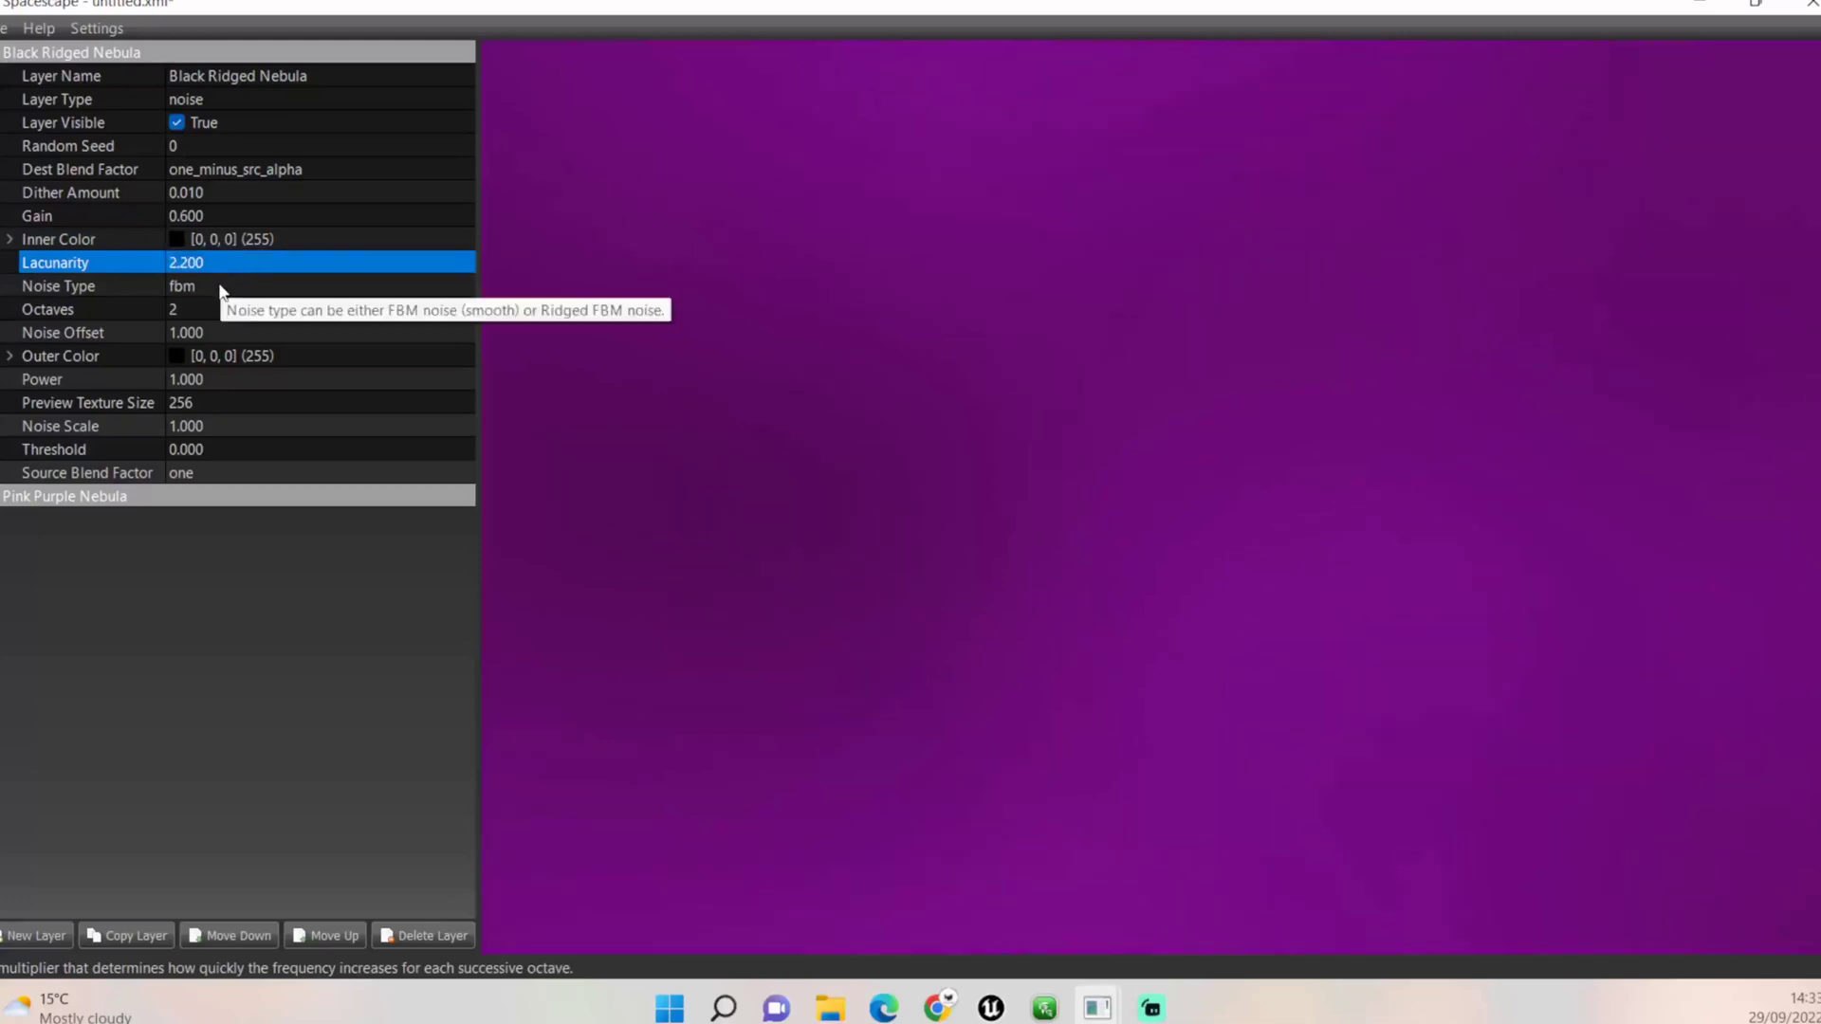
click(294, 285)
Switch Black Ridged Nebula to ridged noise with 8 octaves
click(468, 285)
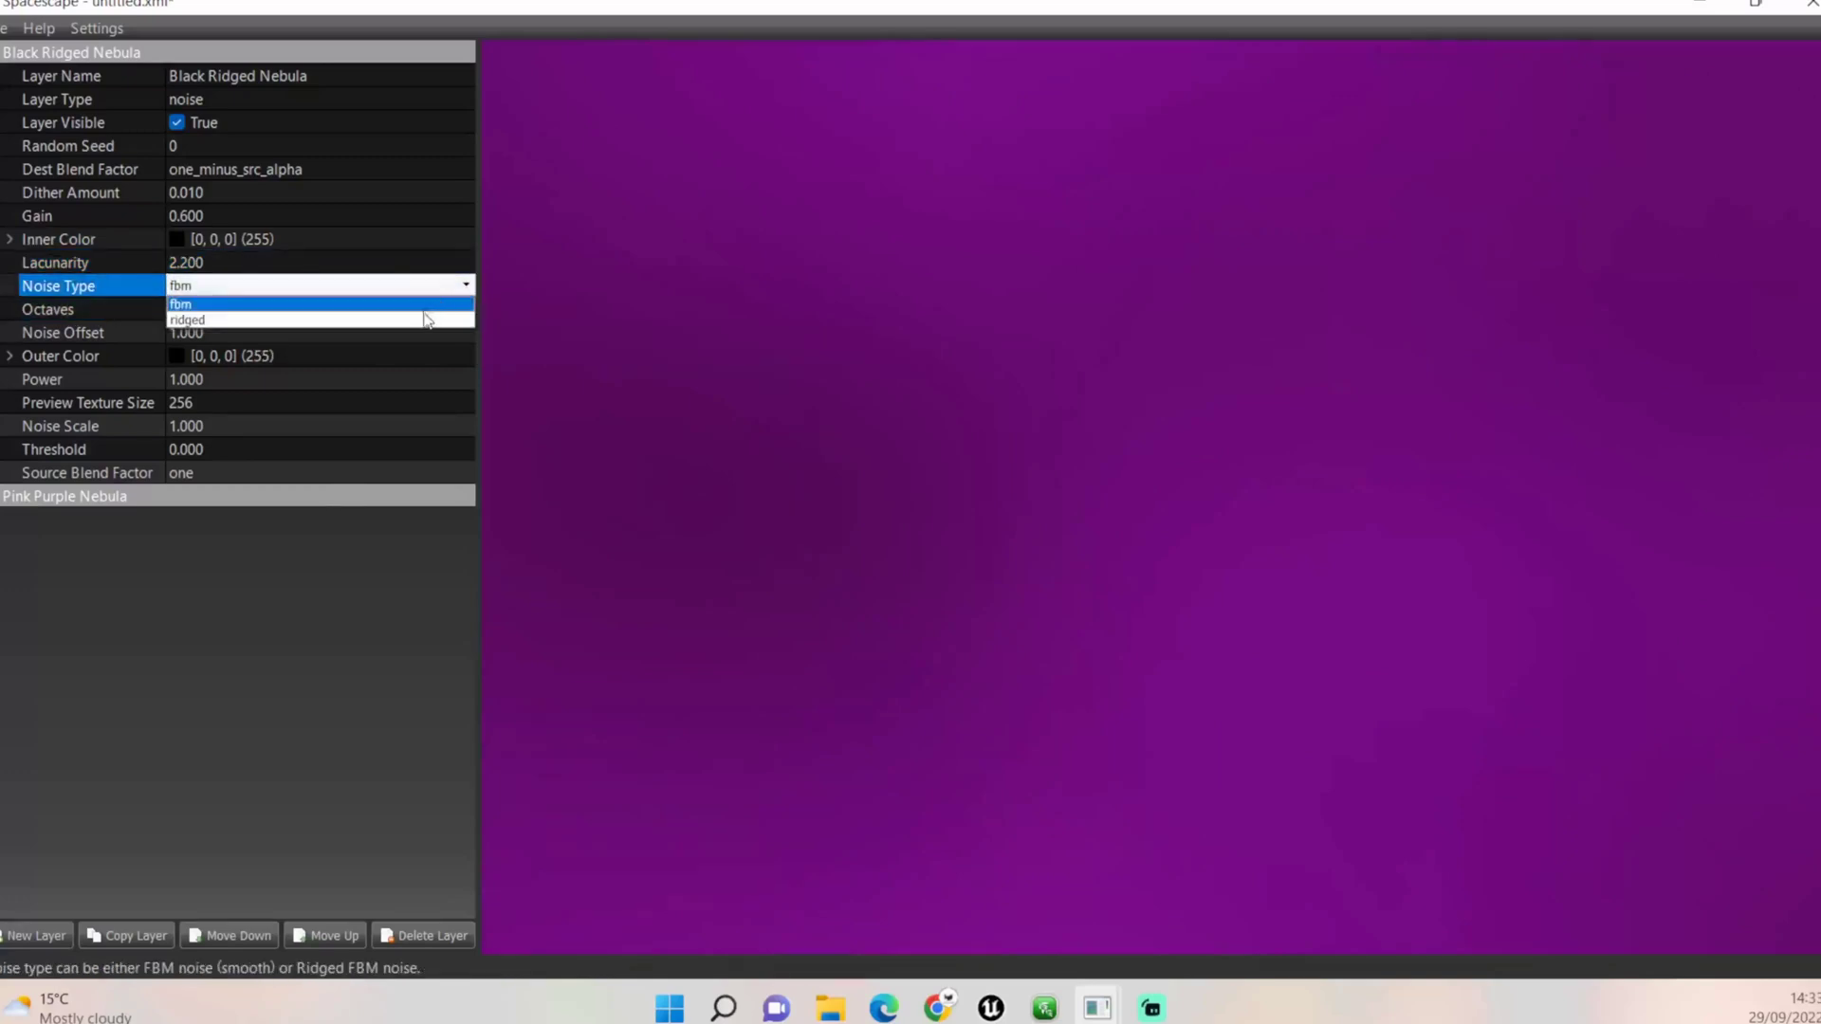
click(424, 320)
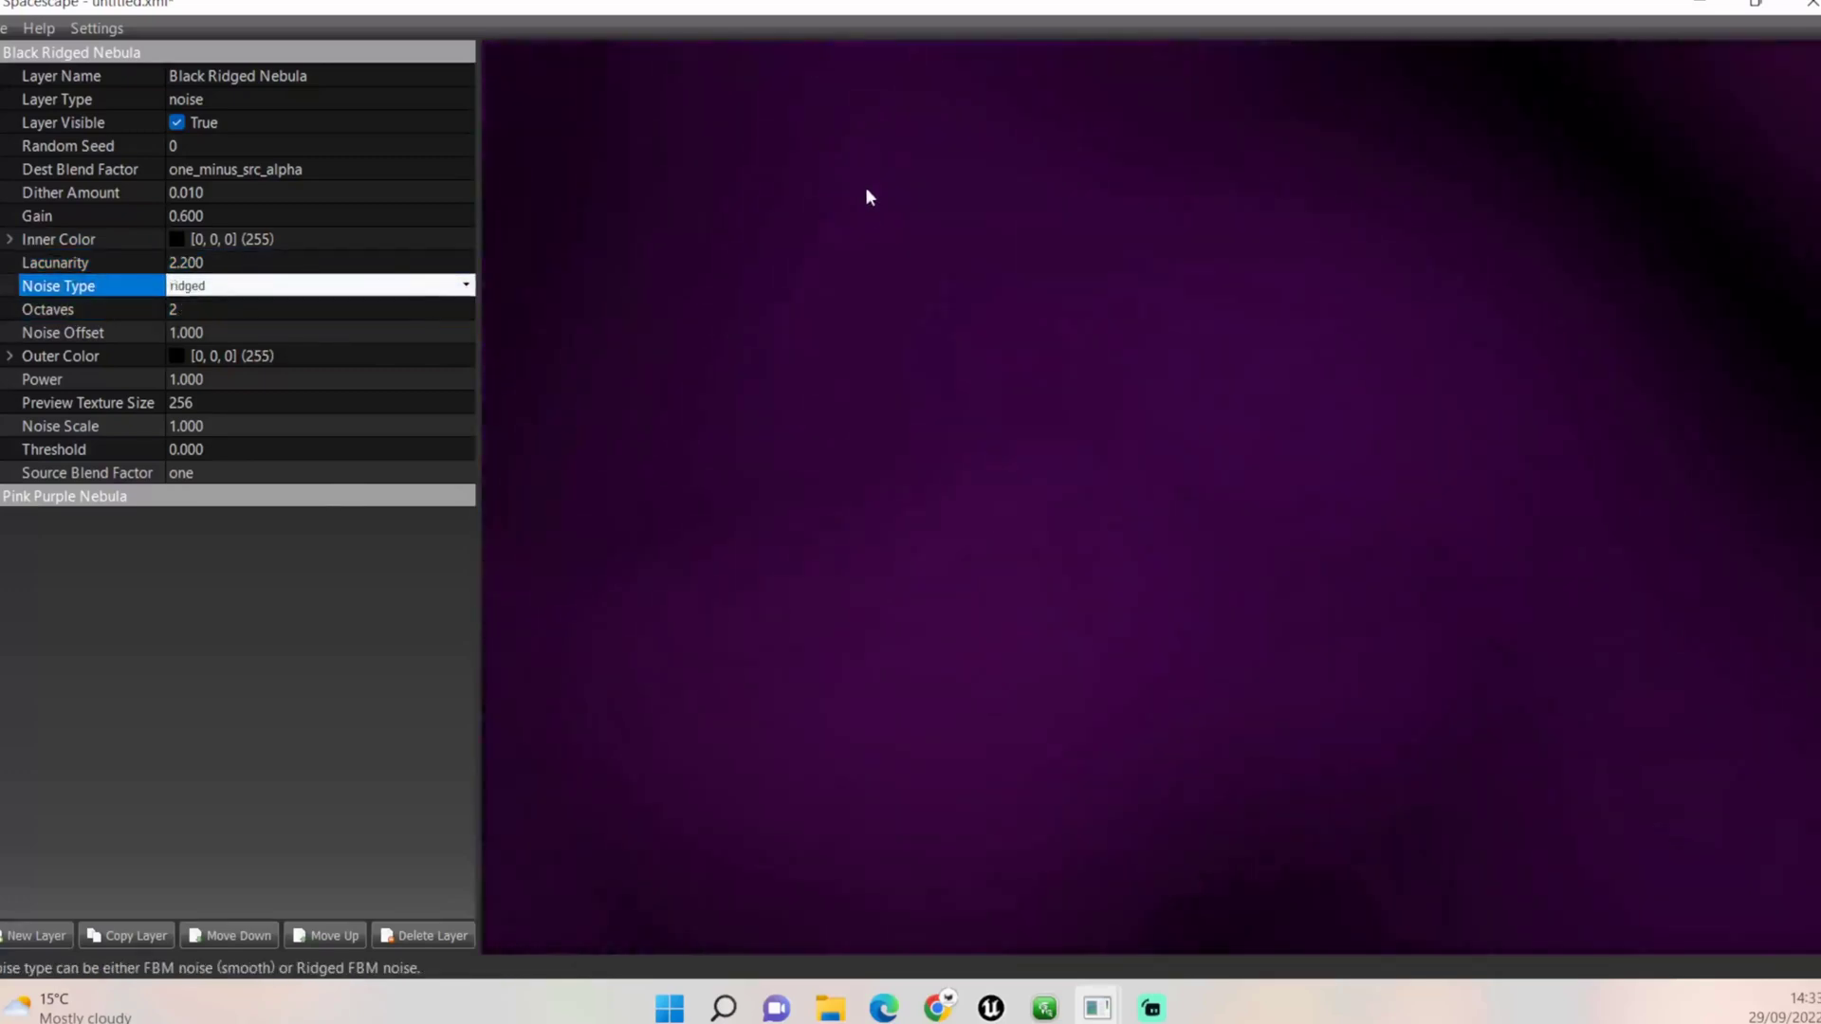
drag(867, 197, 1184, 427)
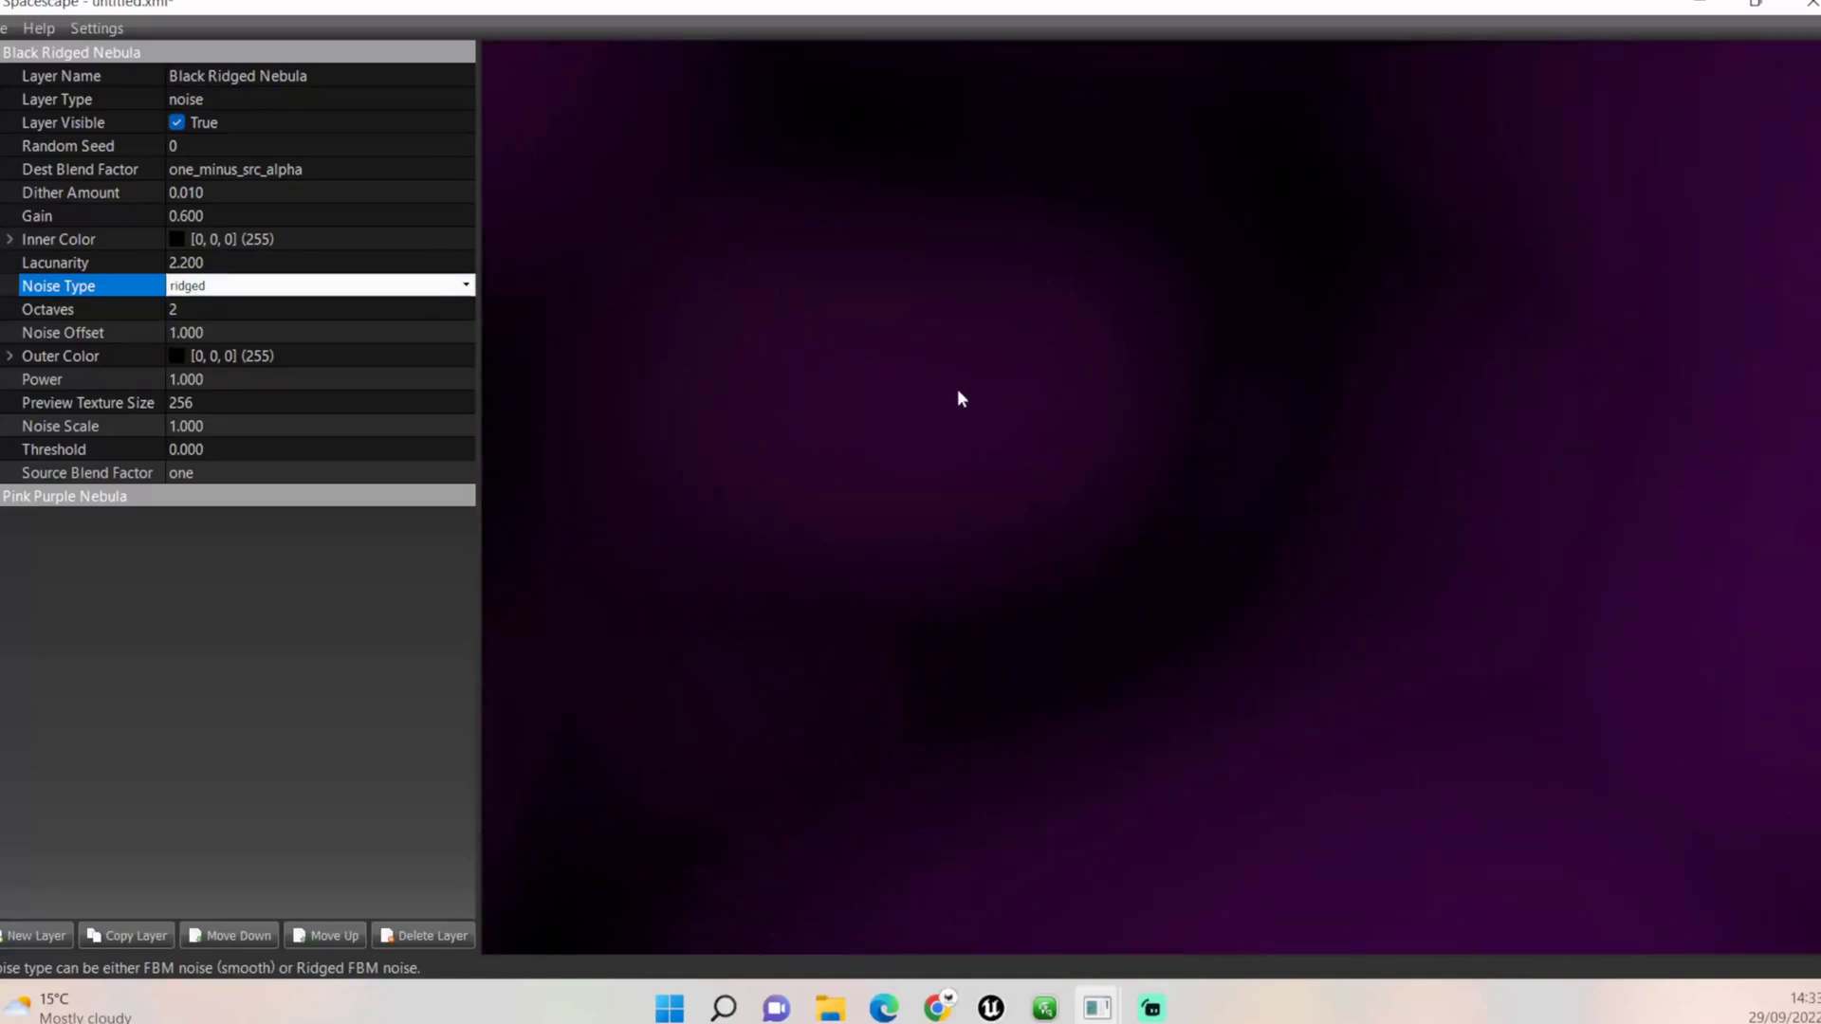
click(198, 313)
text(8)
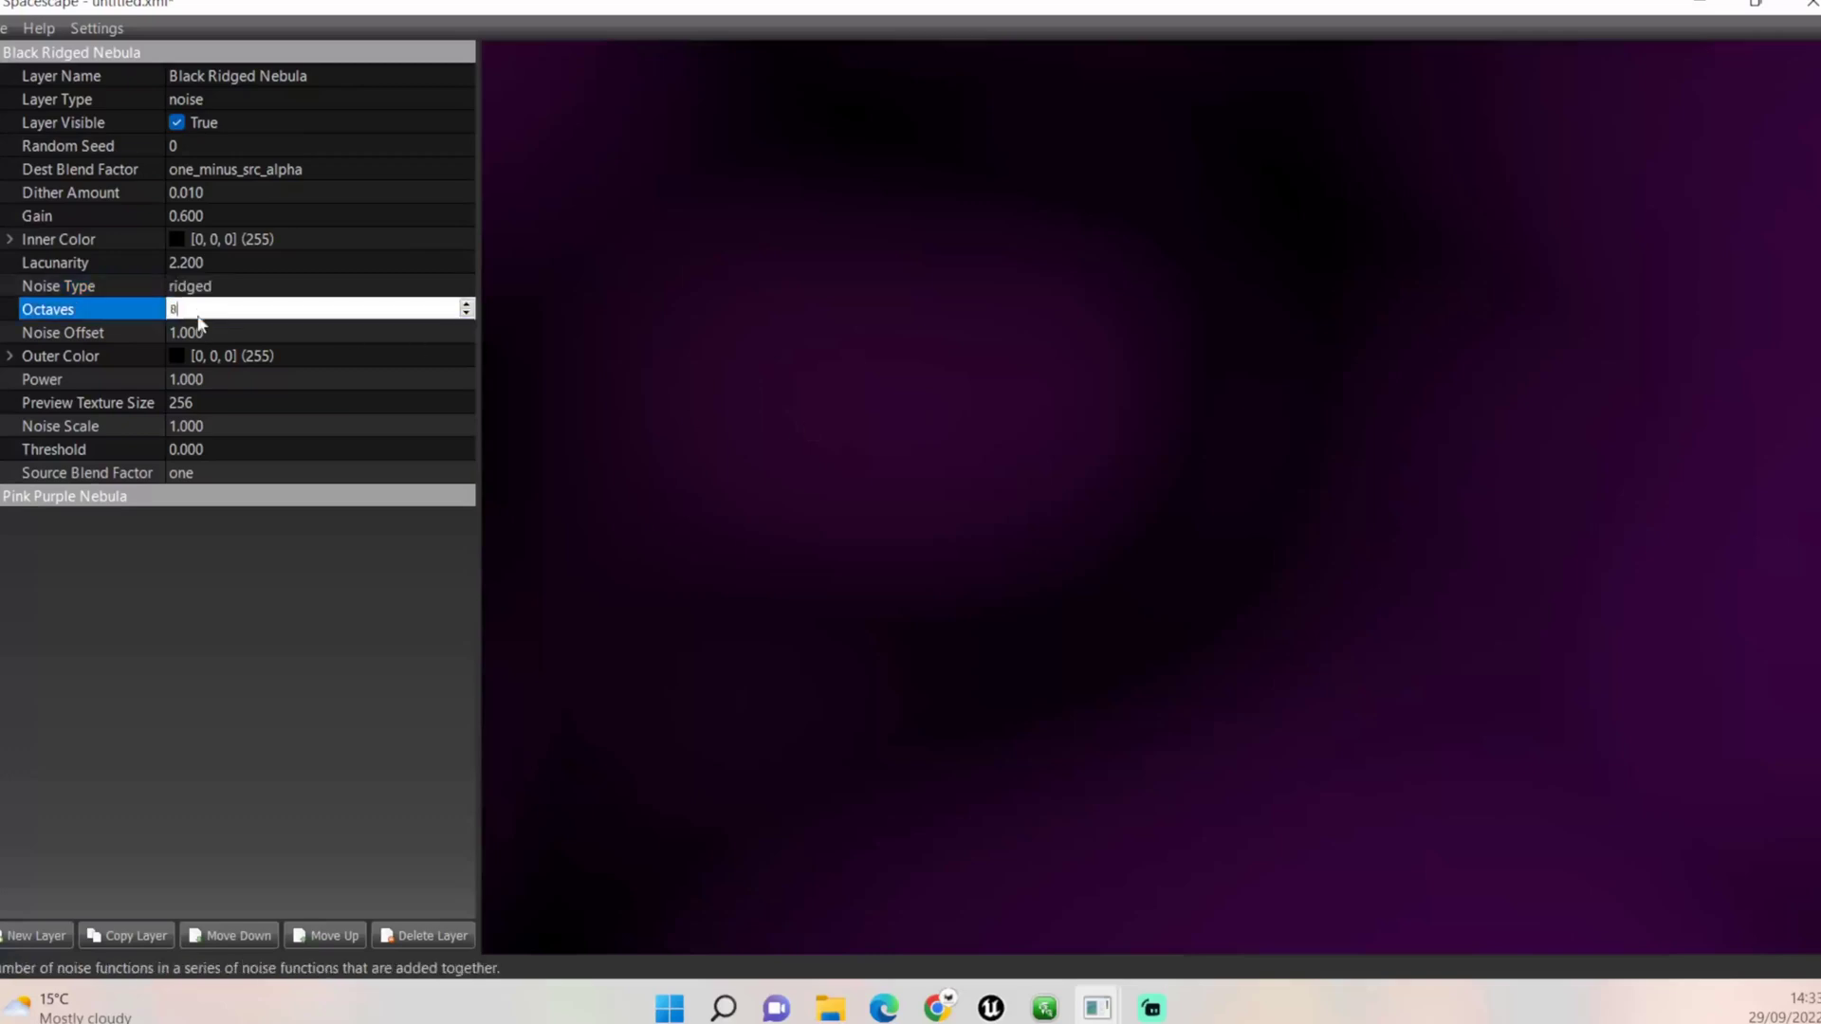
key(Return)
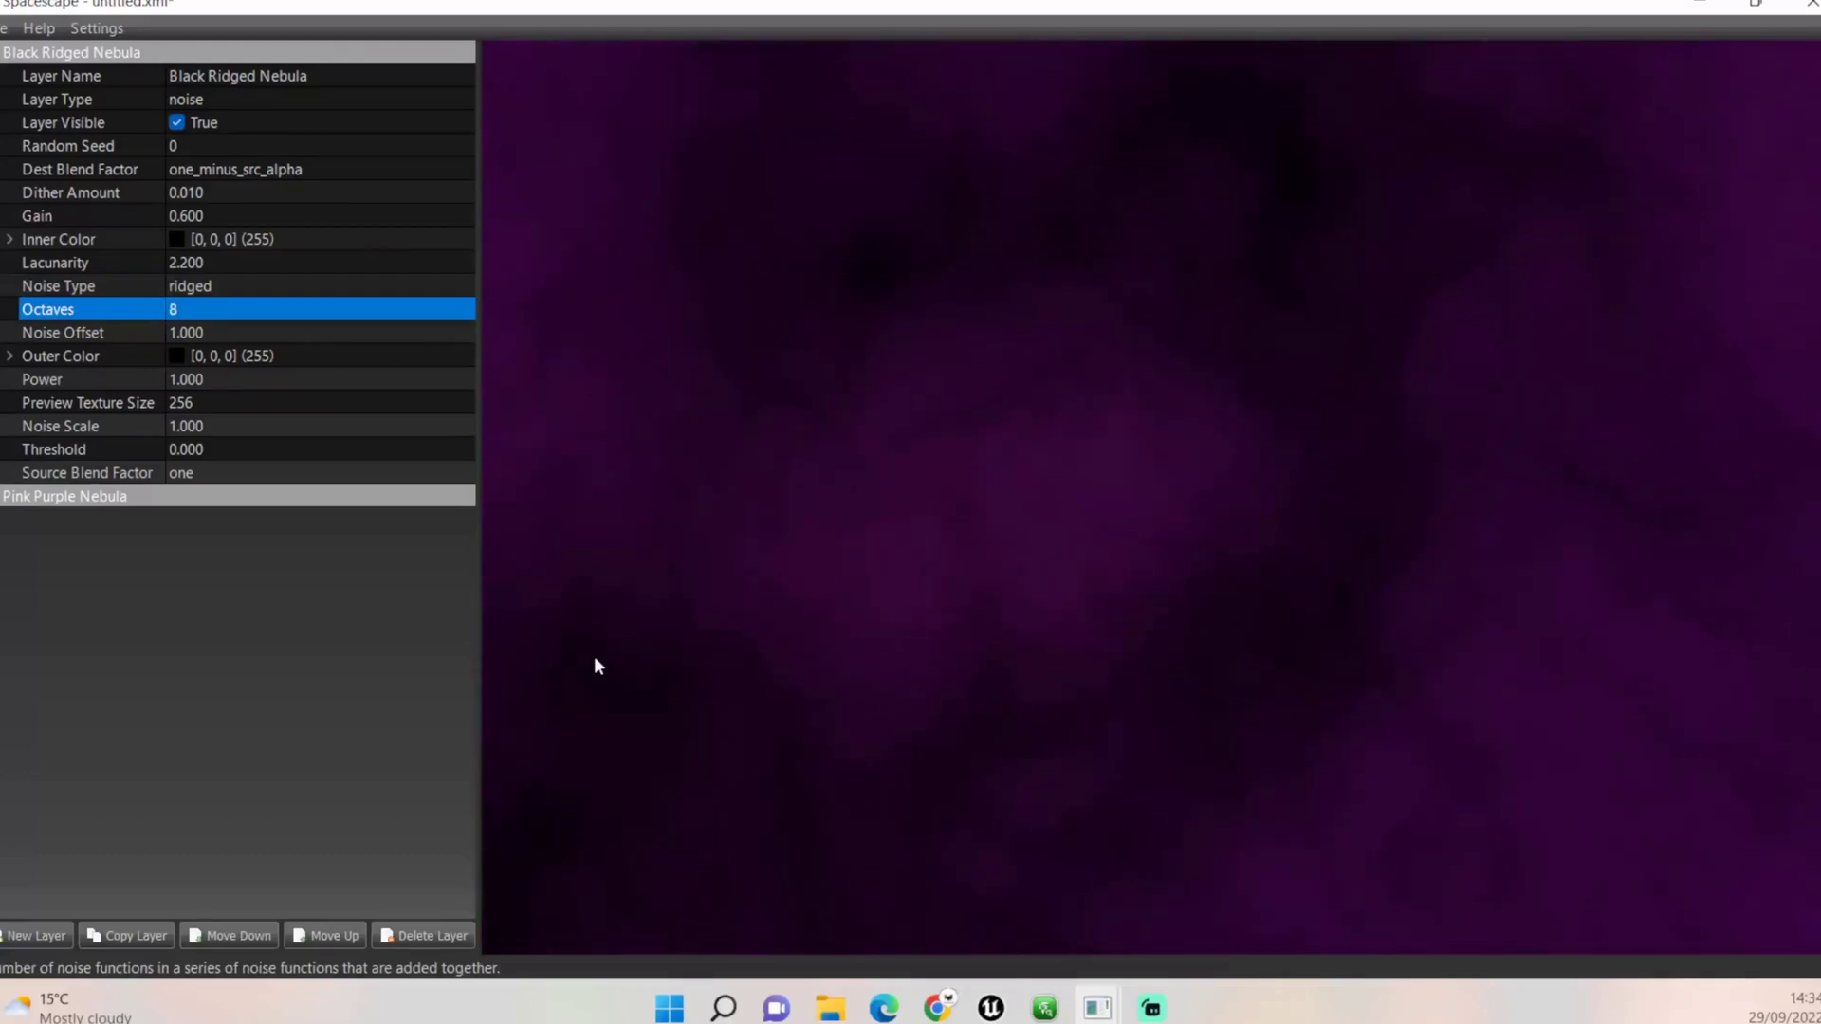
Set the layer's power to 0.8 and threshold to 0.4
click(233, 380)
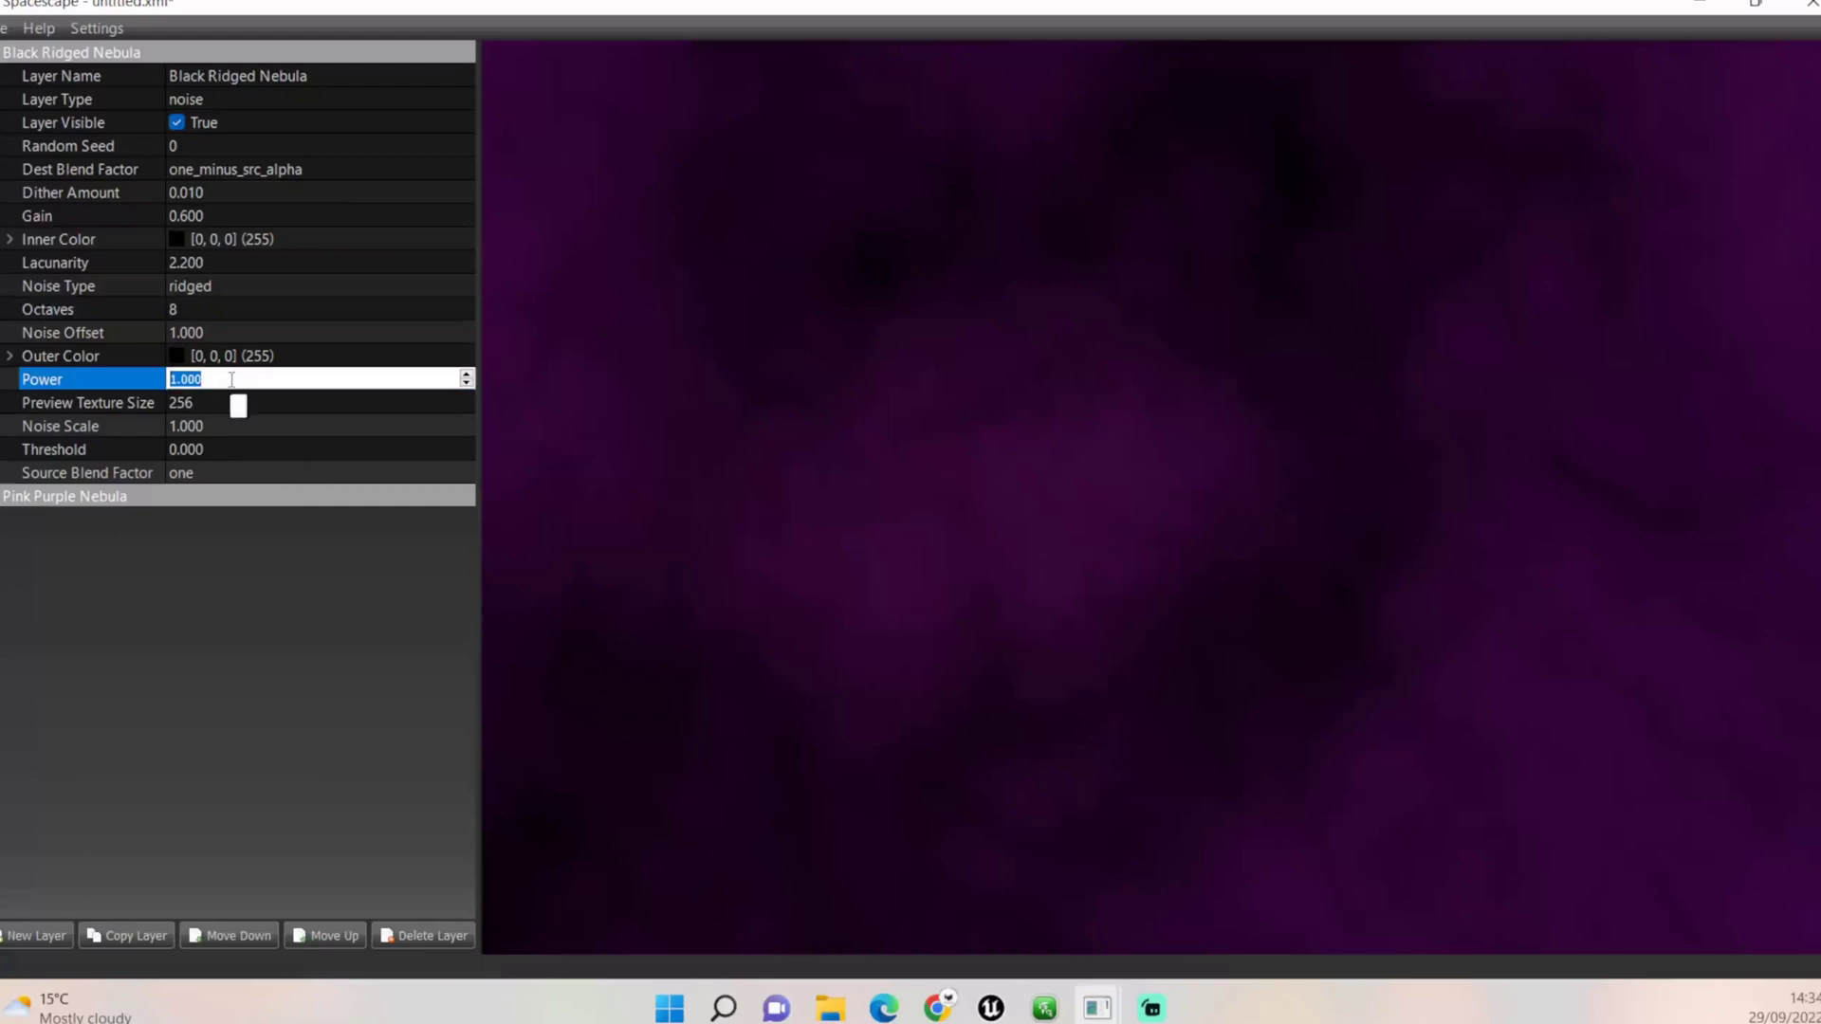
text(0.8)
key(Return)
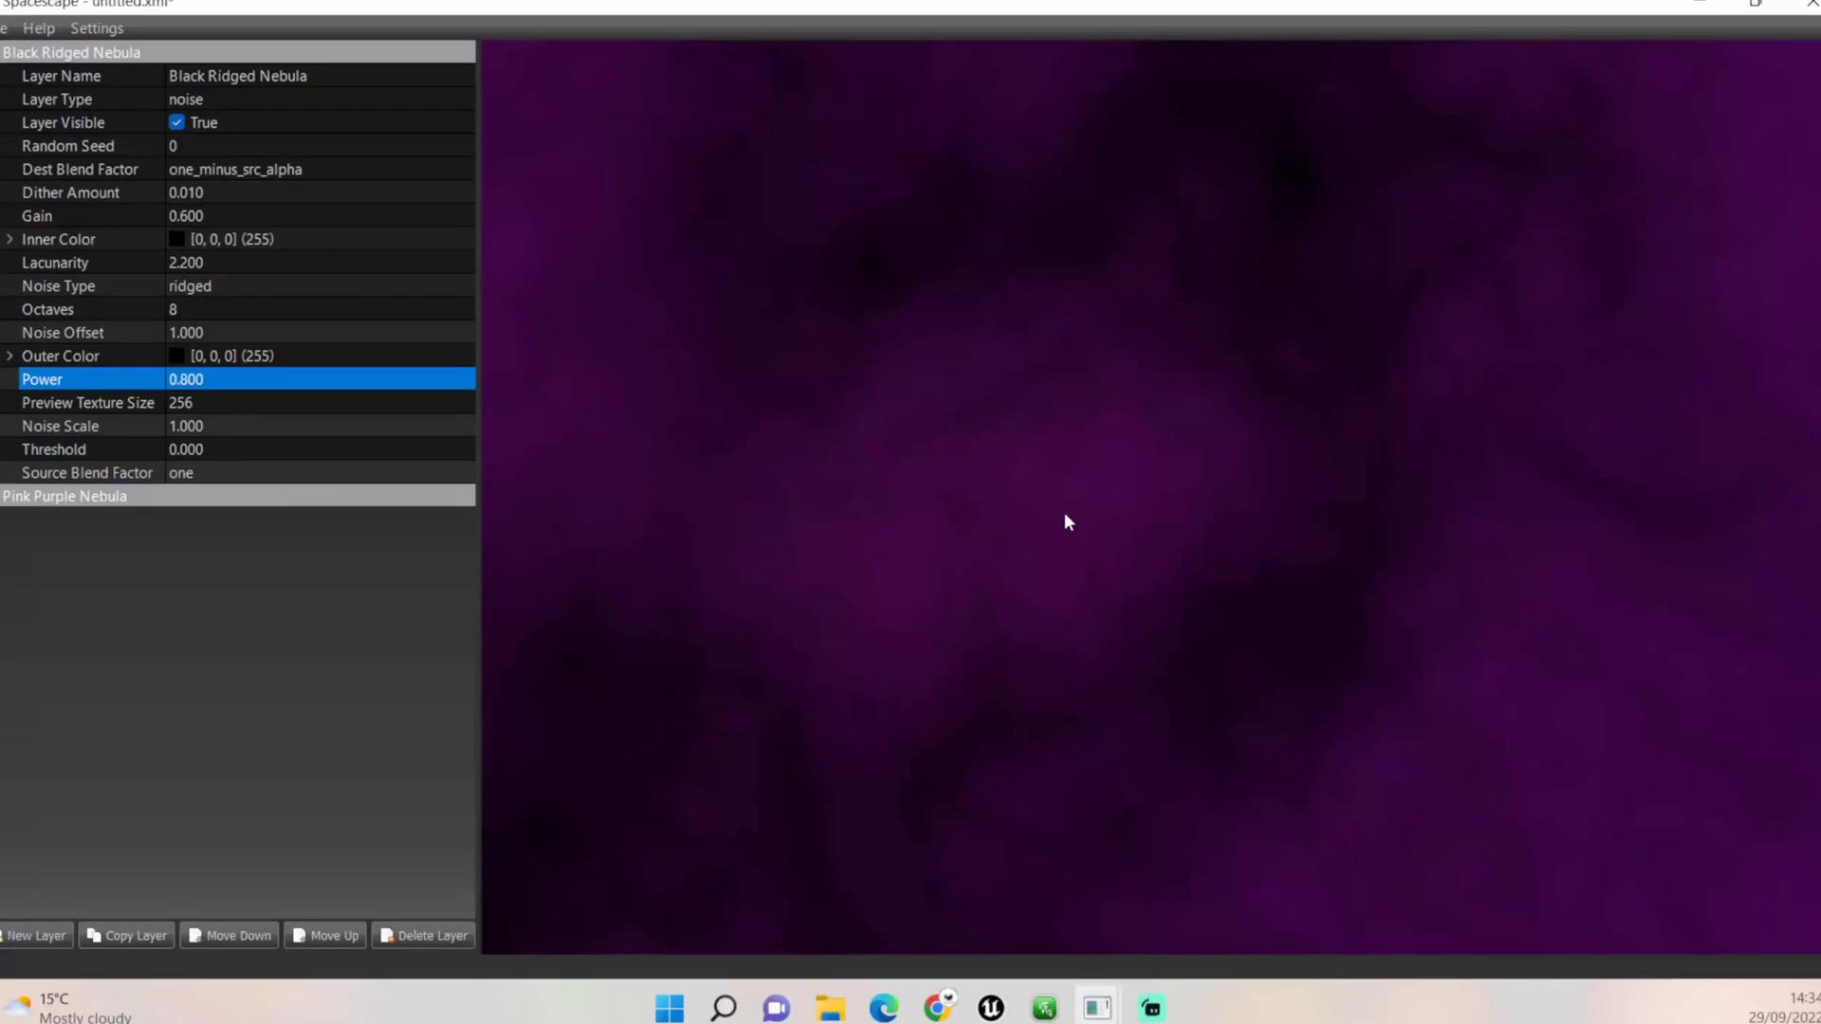
click(212, 449)
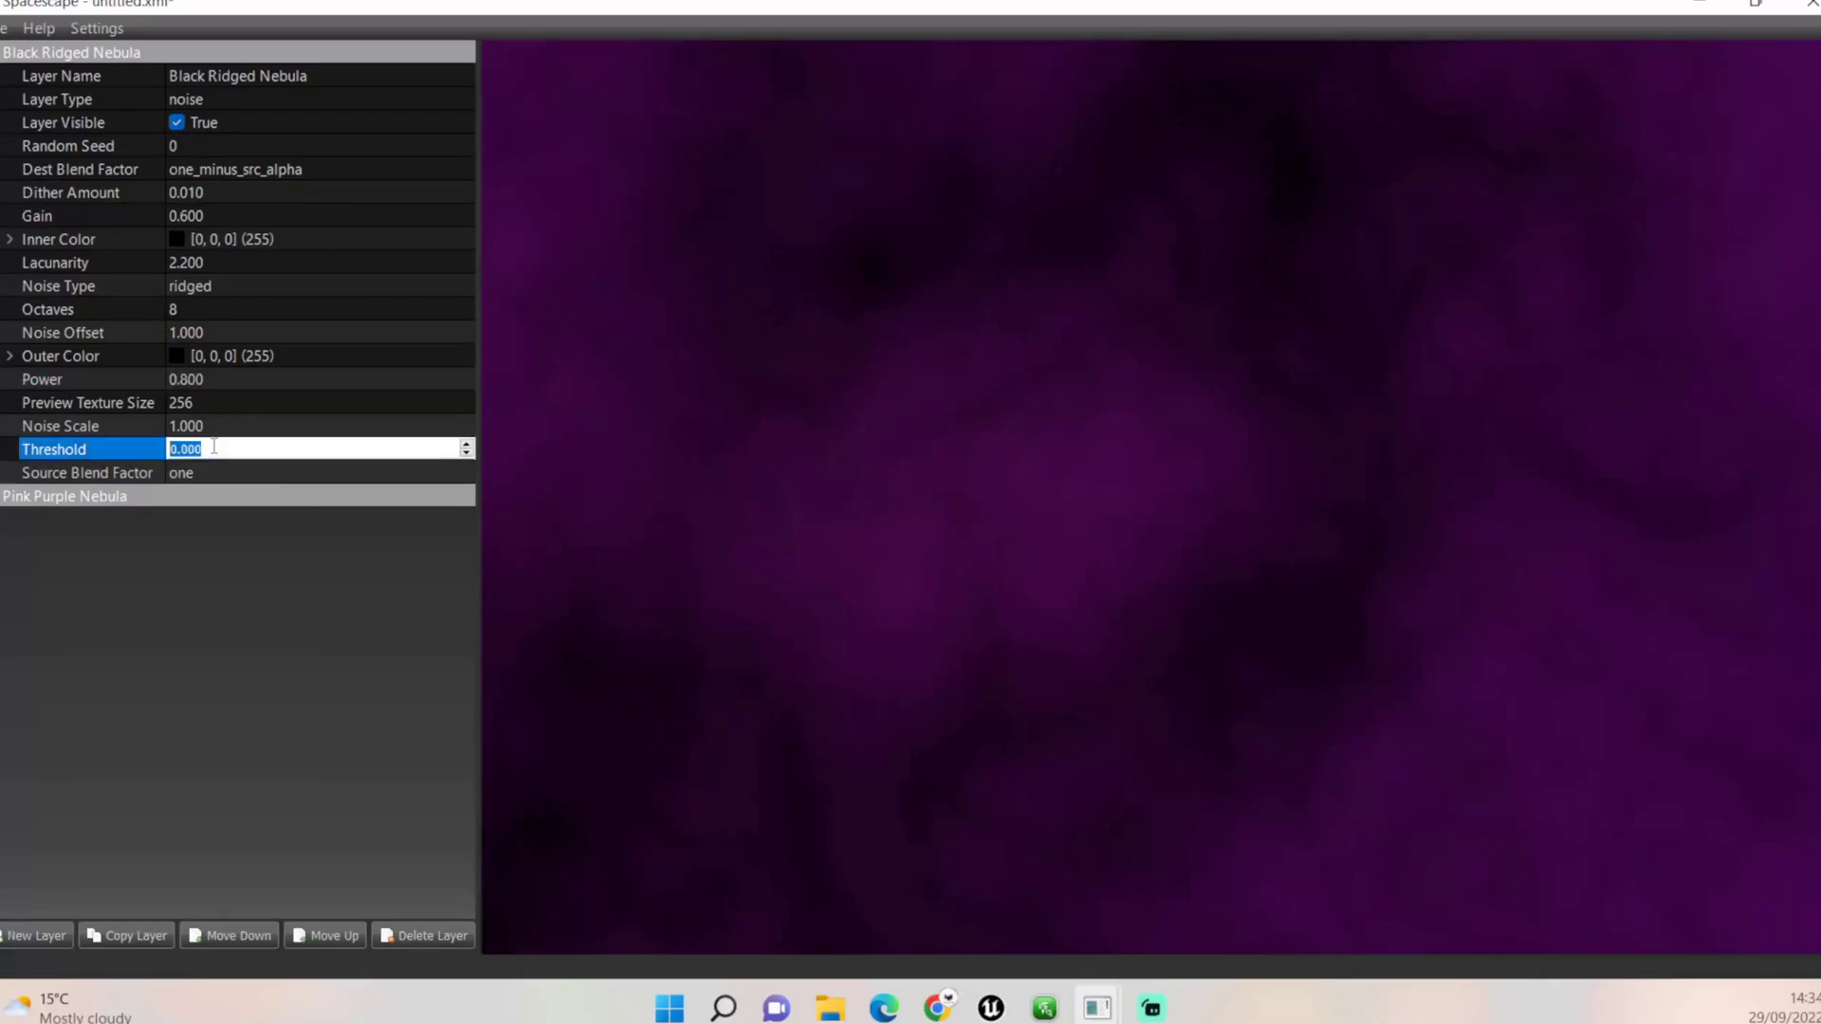
text(0.4)
key(Return)
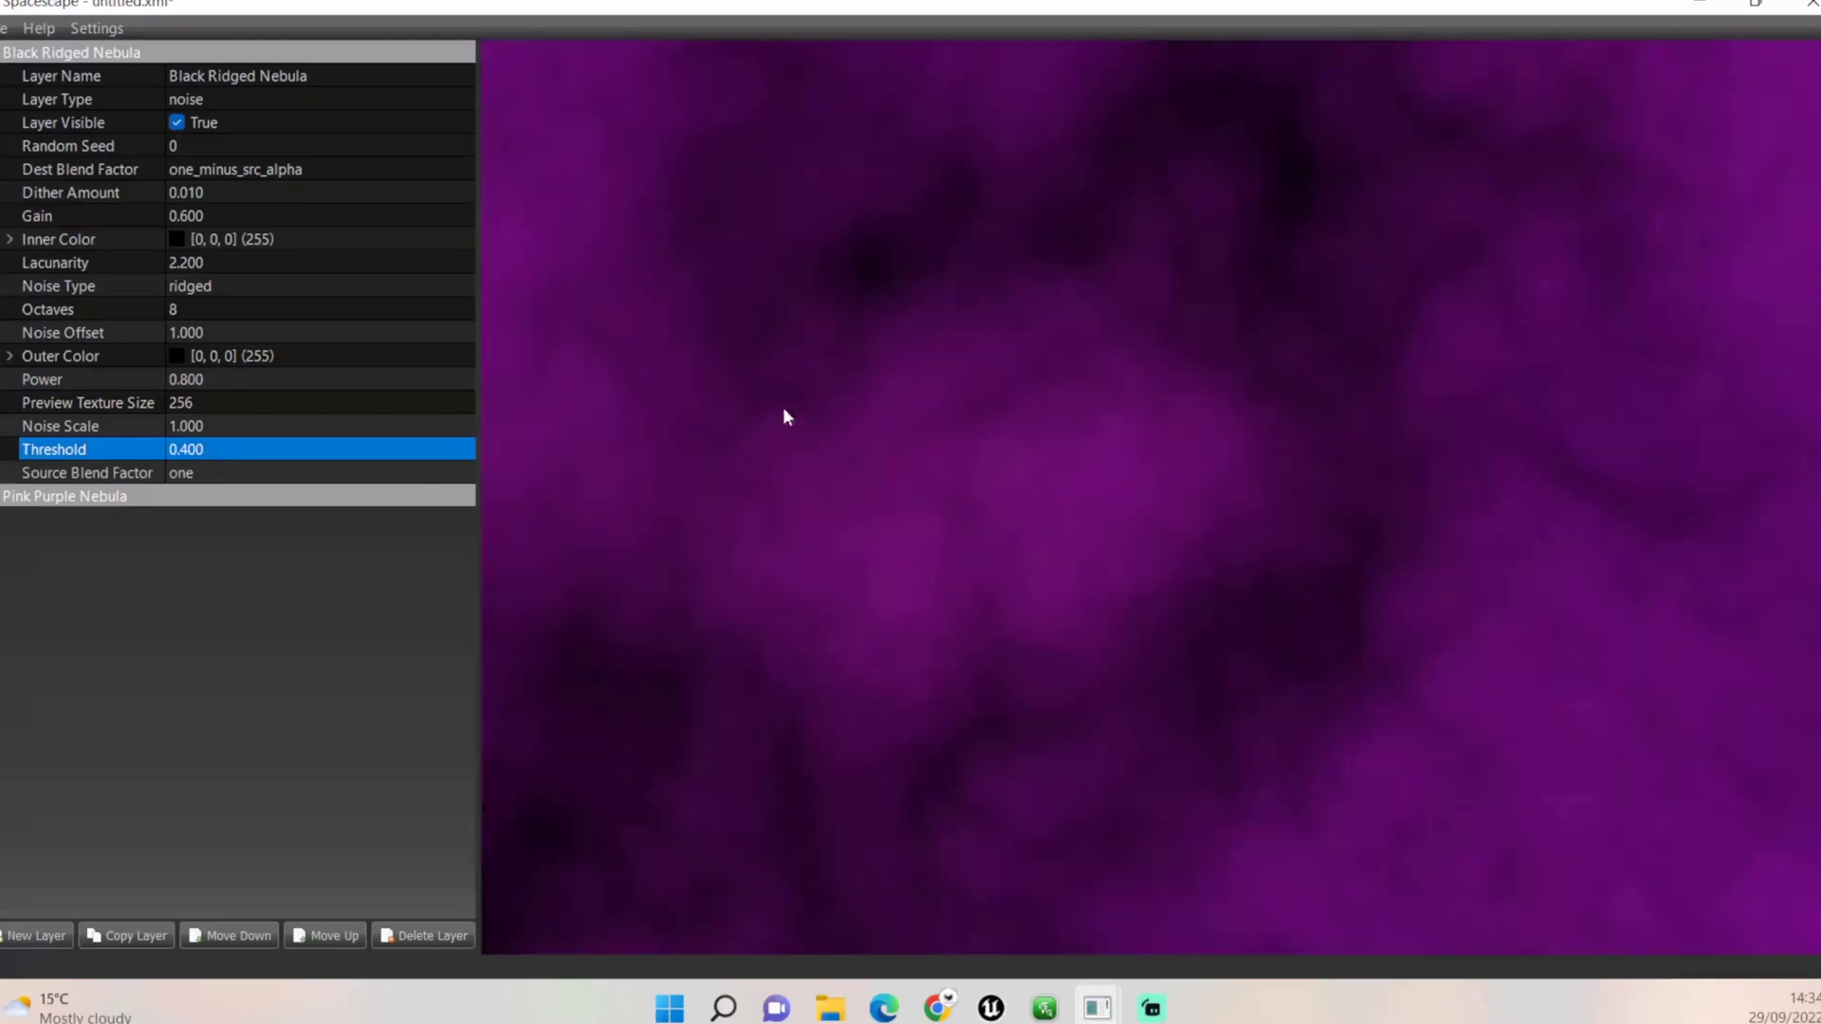
drag(784, 410, 832, 443)
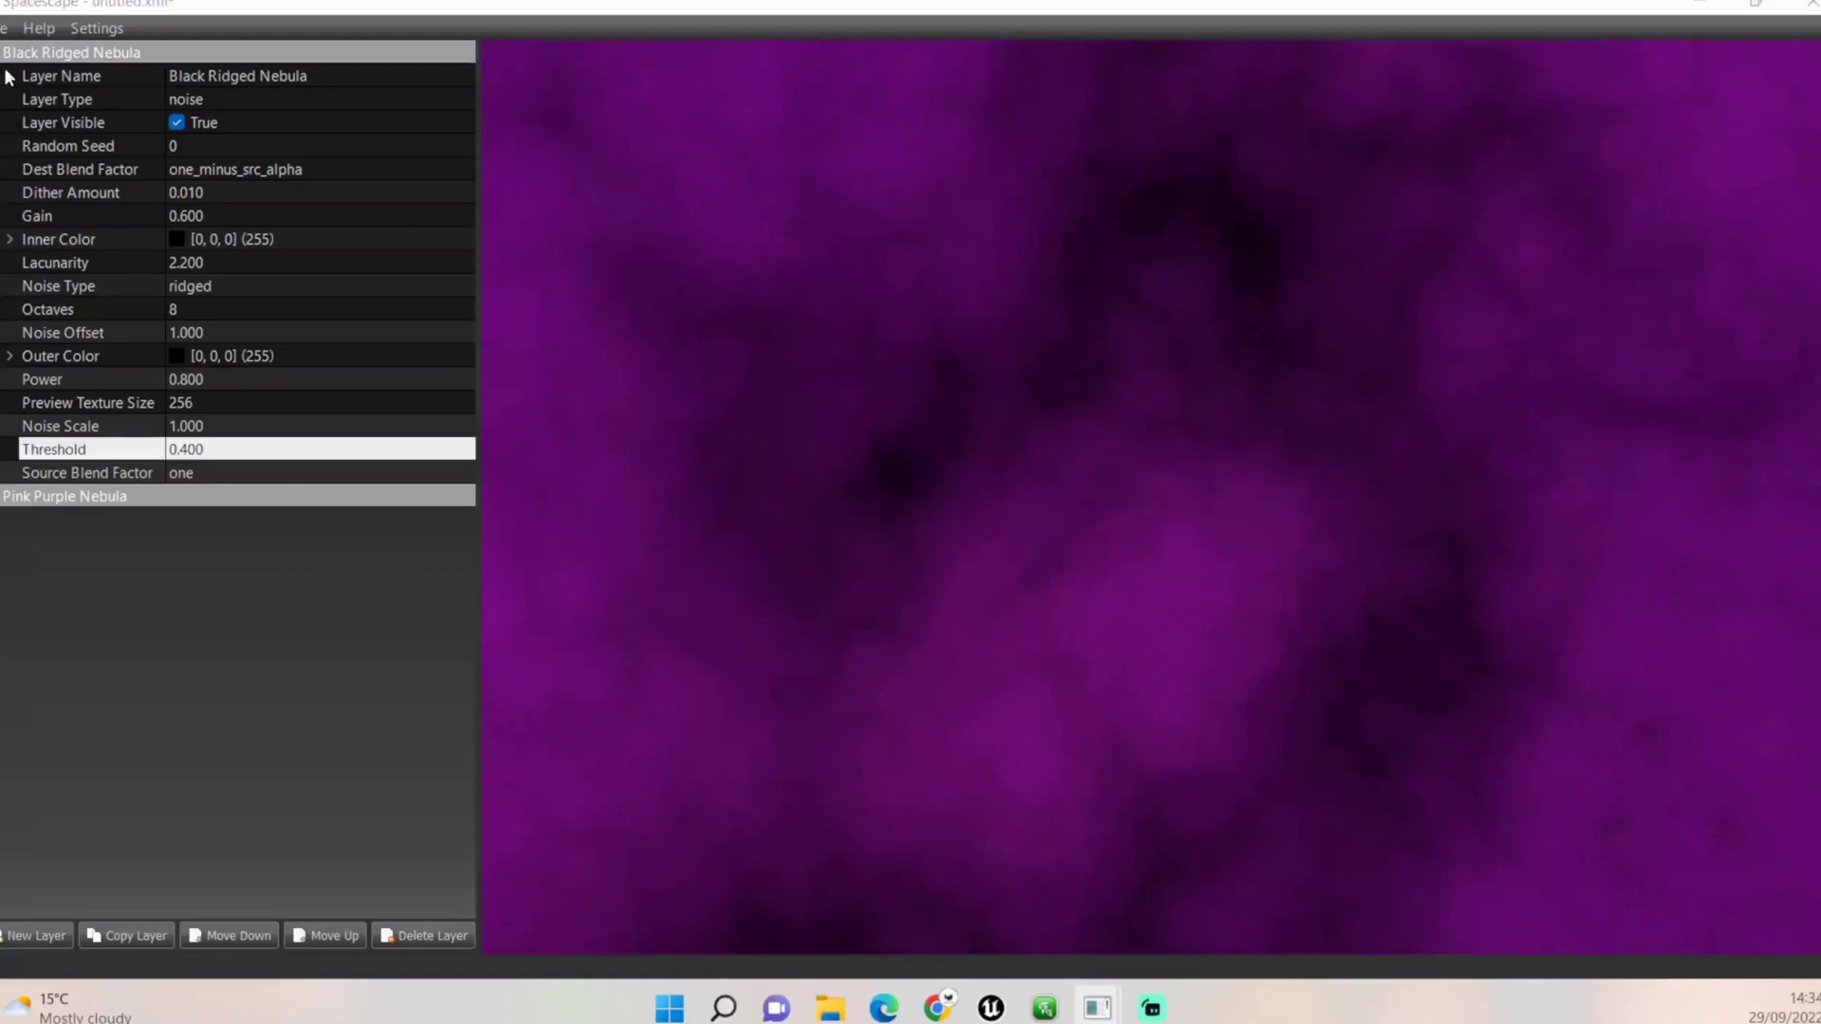
Add a new noise layer named 'Black Smooth Nebula'
click(63, 931)
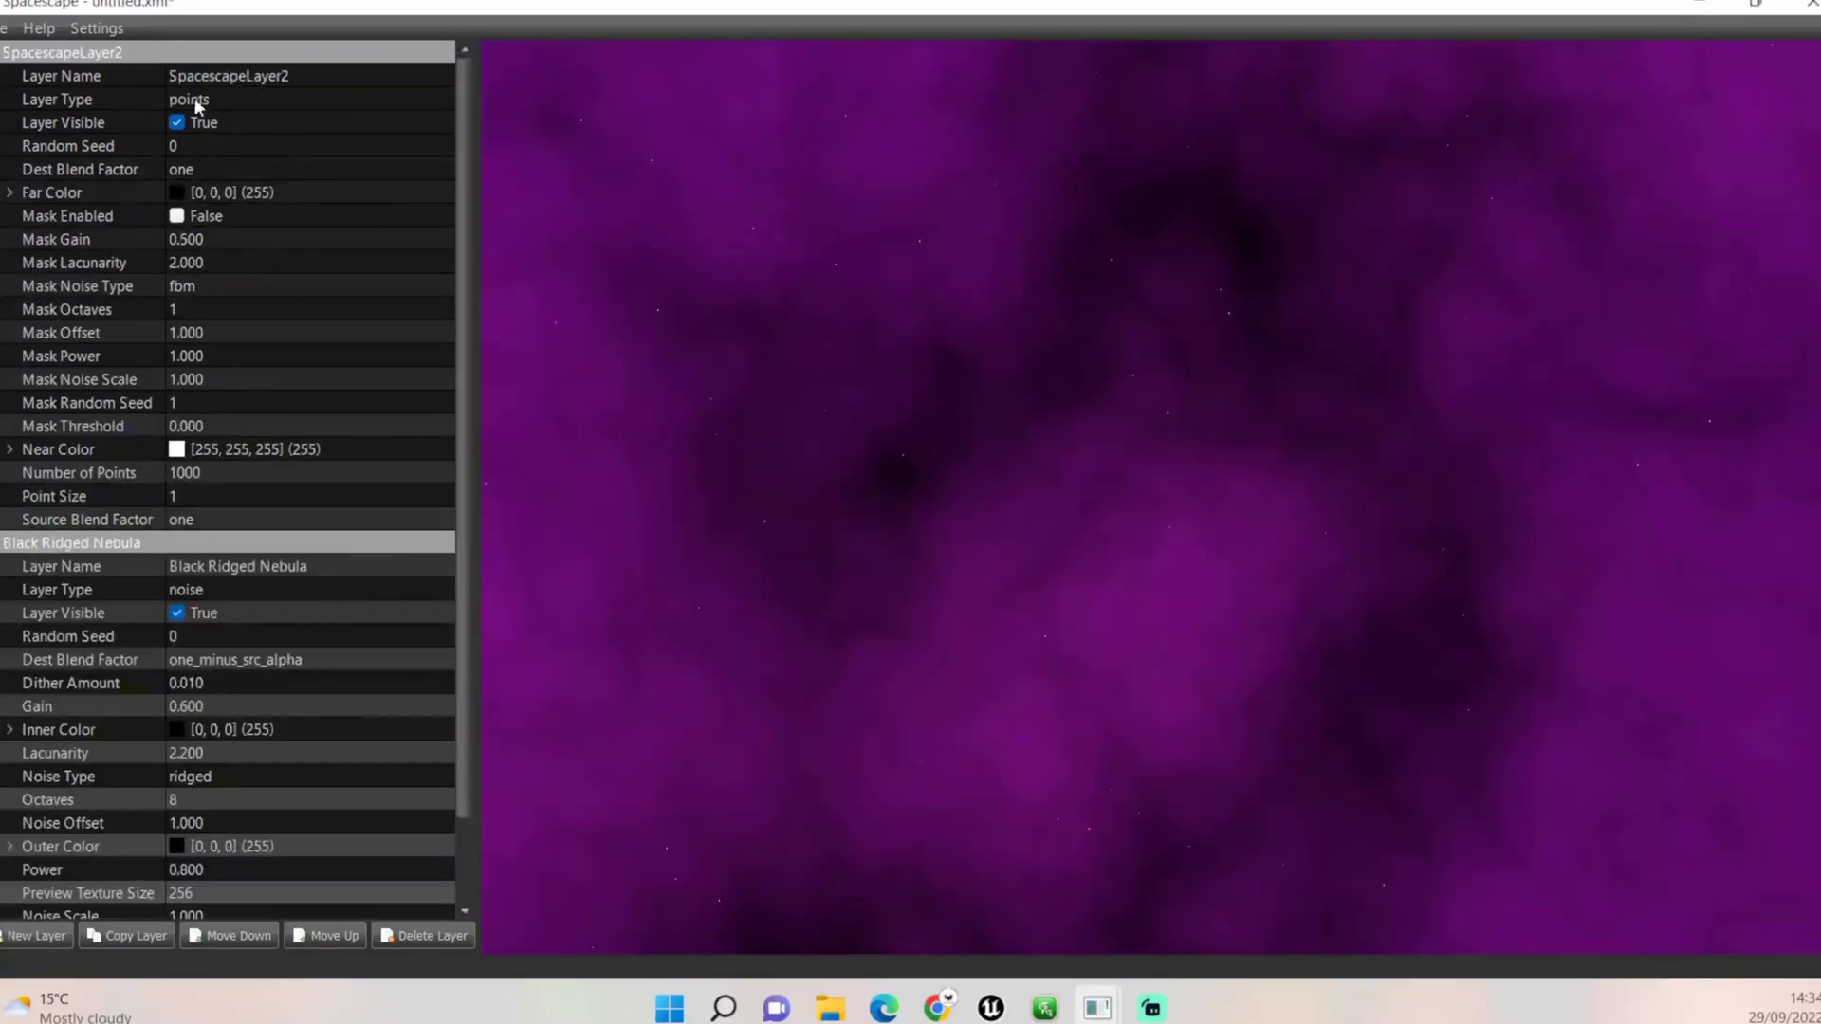
click(198, 102)
click(442, 99)
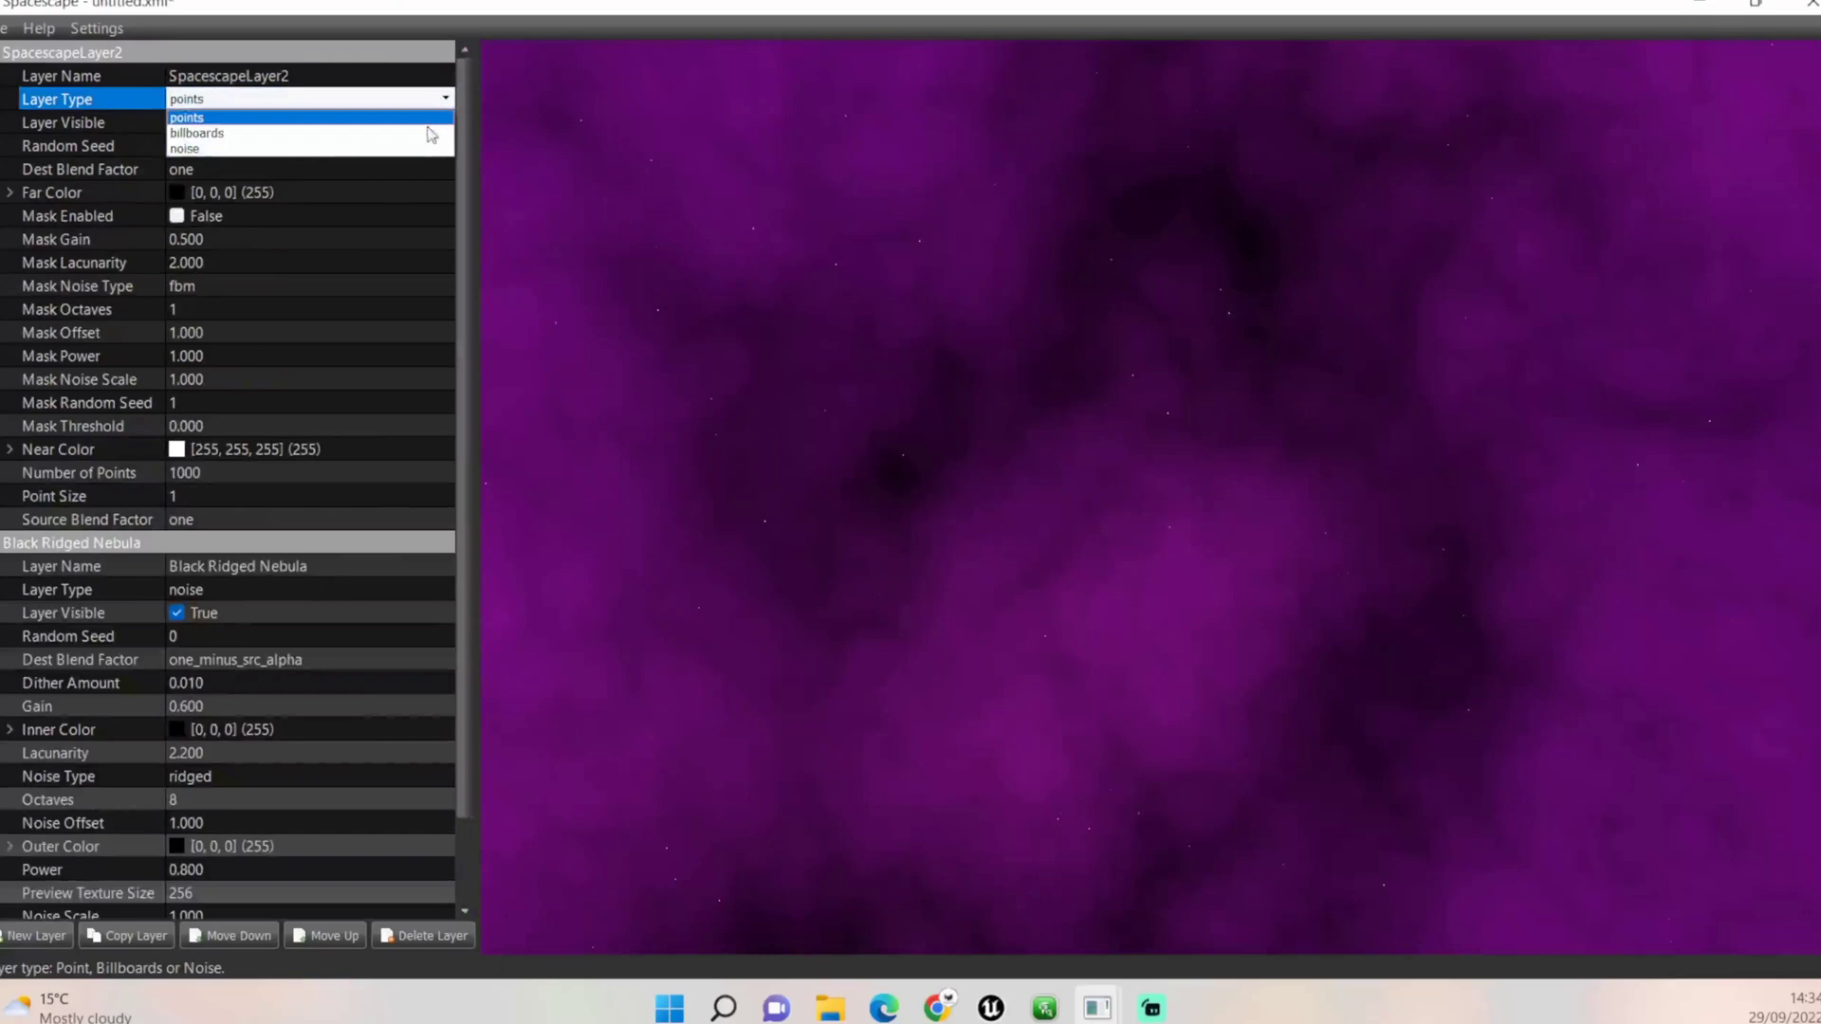
click(423, 147)
click(321, 77)
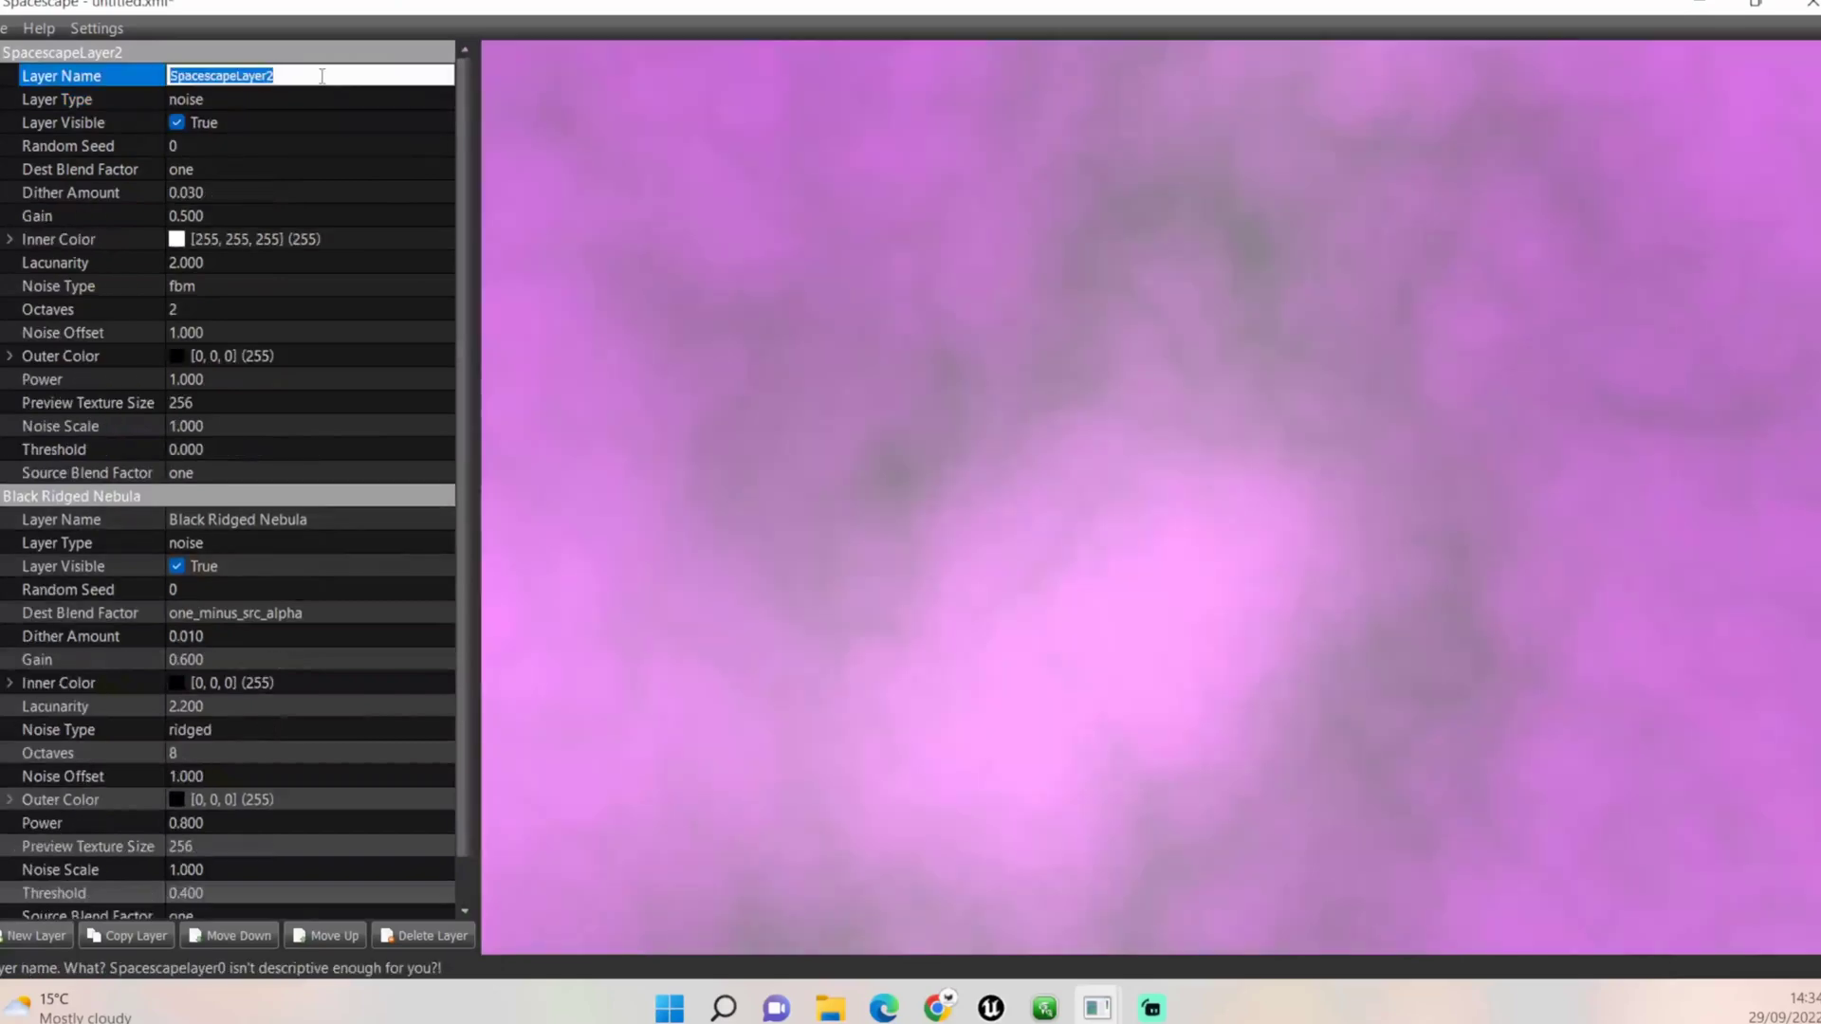
text(Black R)
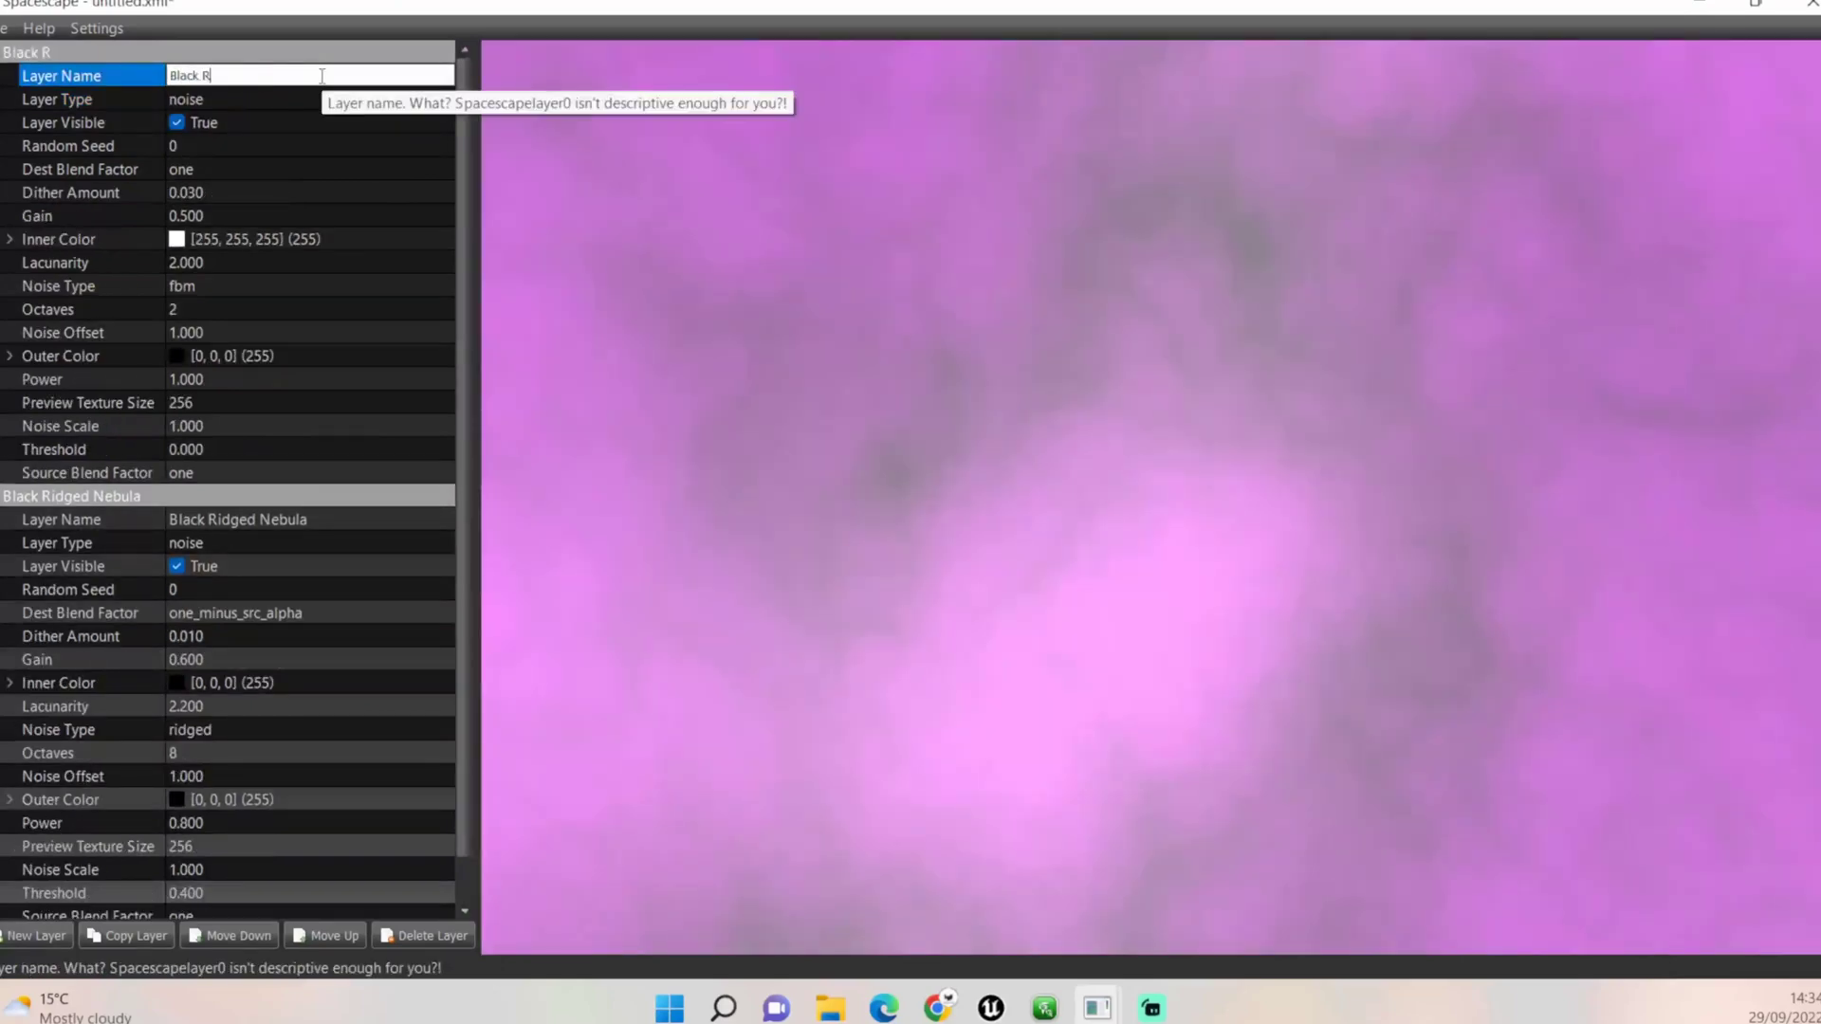
text(idged)
key(BackSpace)
key(BackSpace)
key(BackSpace)
key(BackSpace)
key(BackSpace)
key(BackSpace)
key(BackSpace)
text(Smooth Nebula)
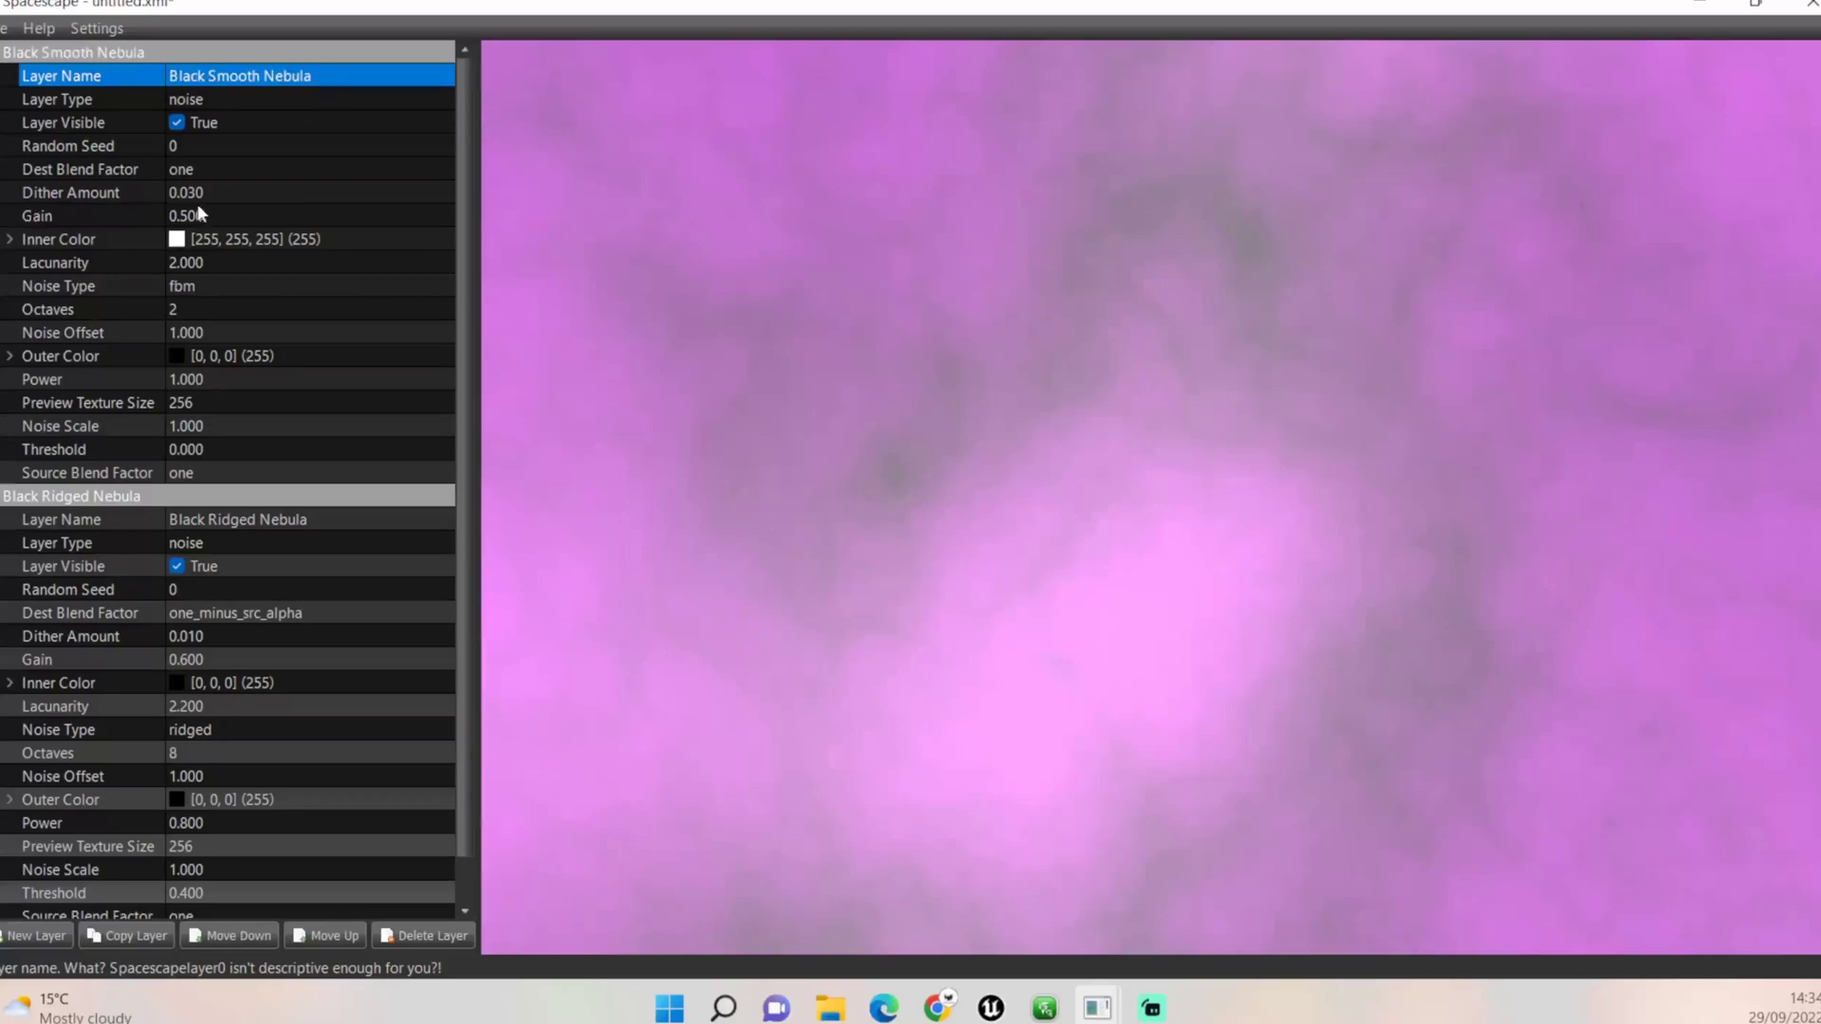
Set its inner colour to black and destination blend factor to src_alpha
click(179, 241)
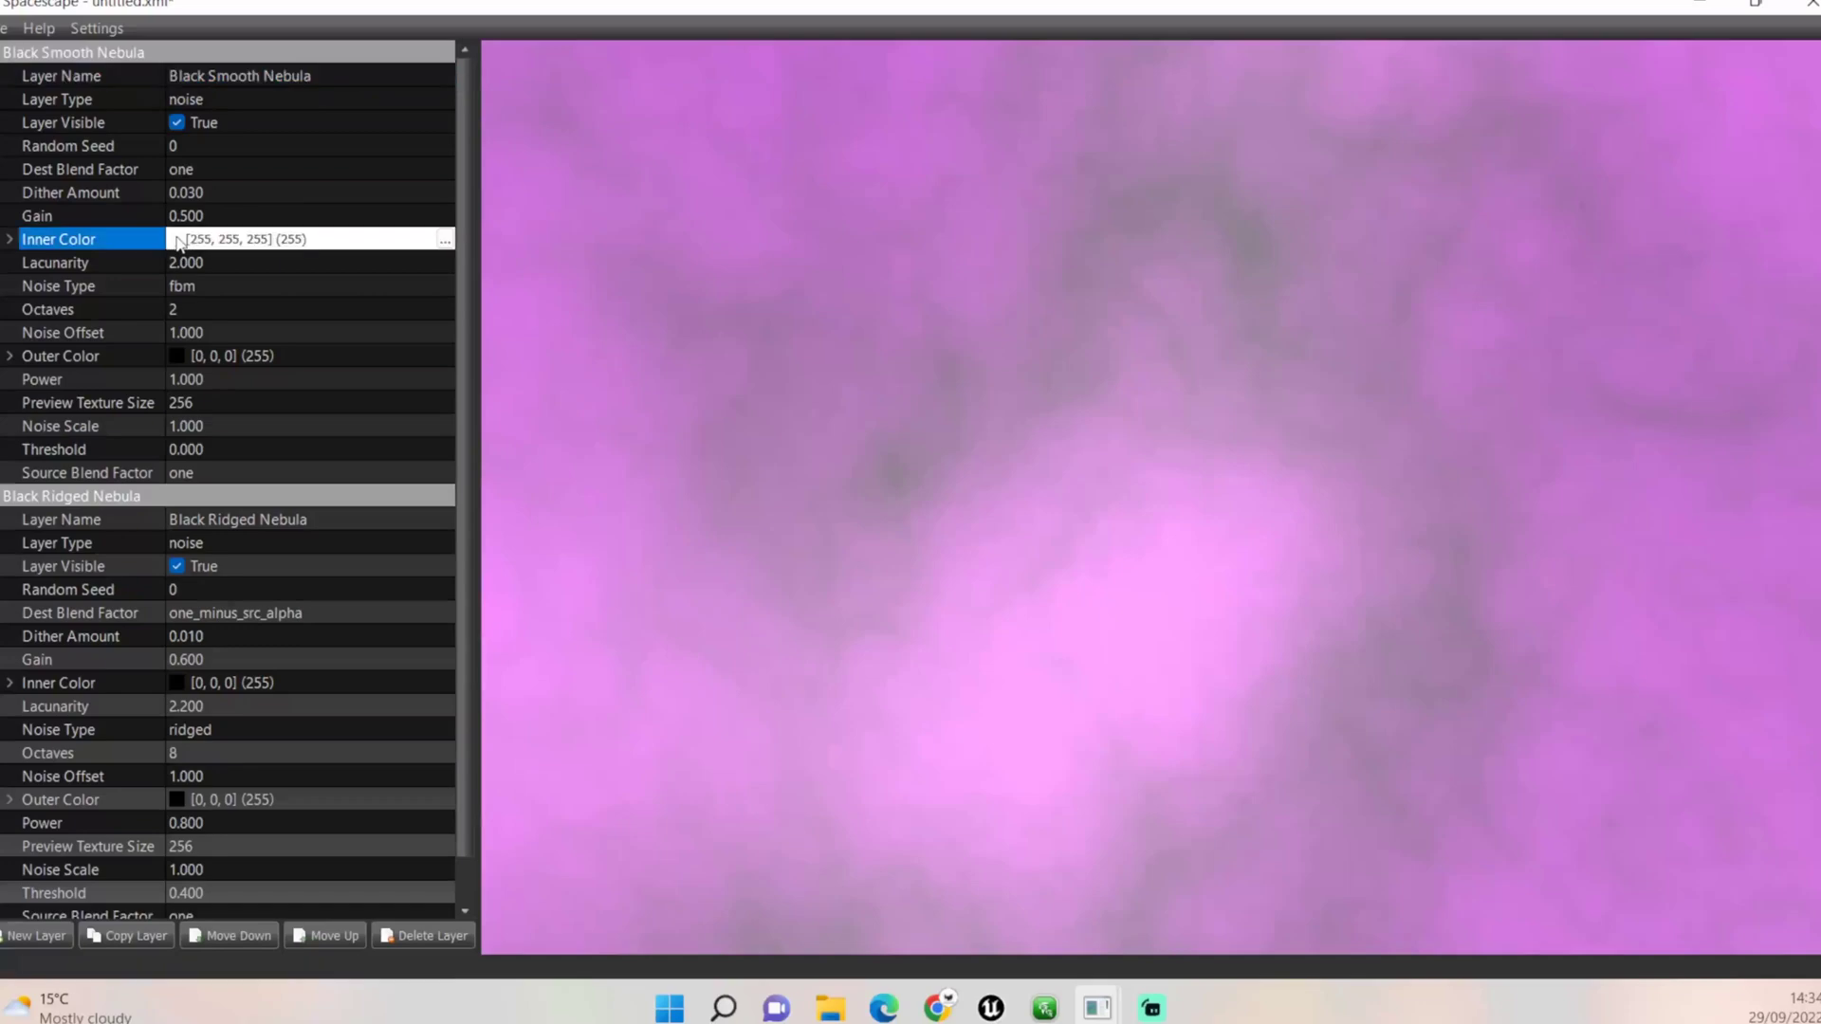
click(445, 240)
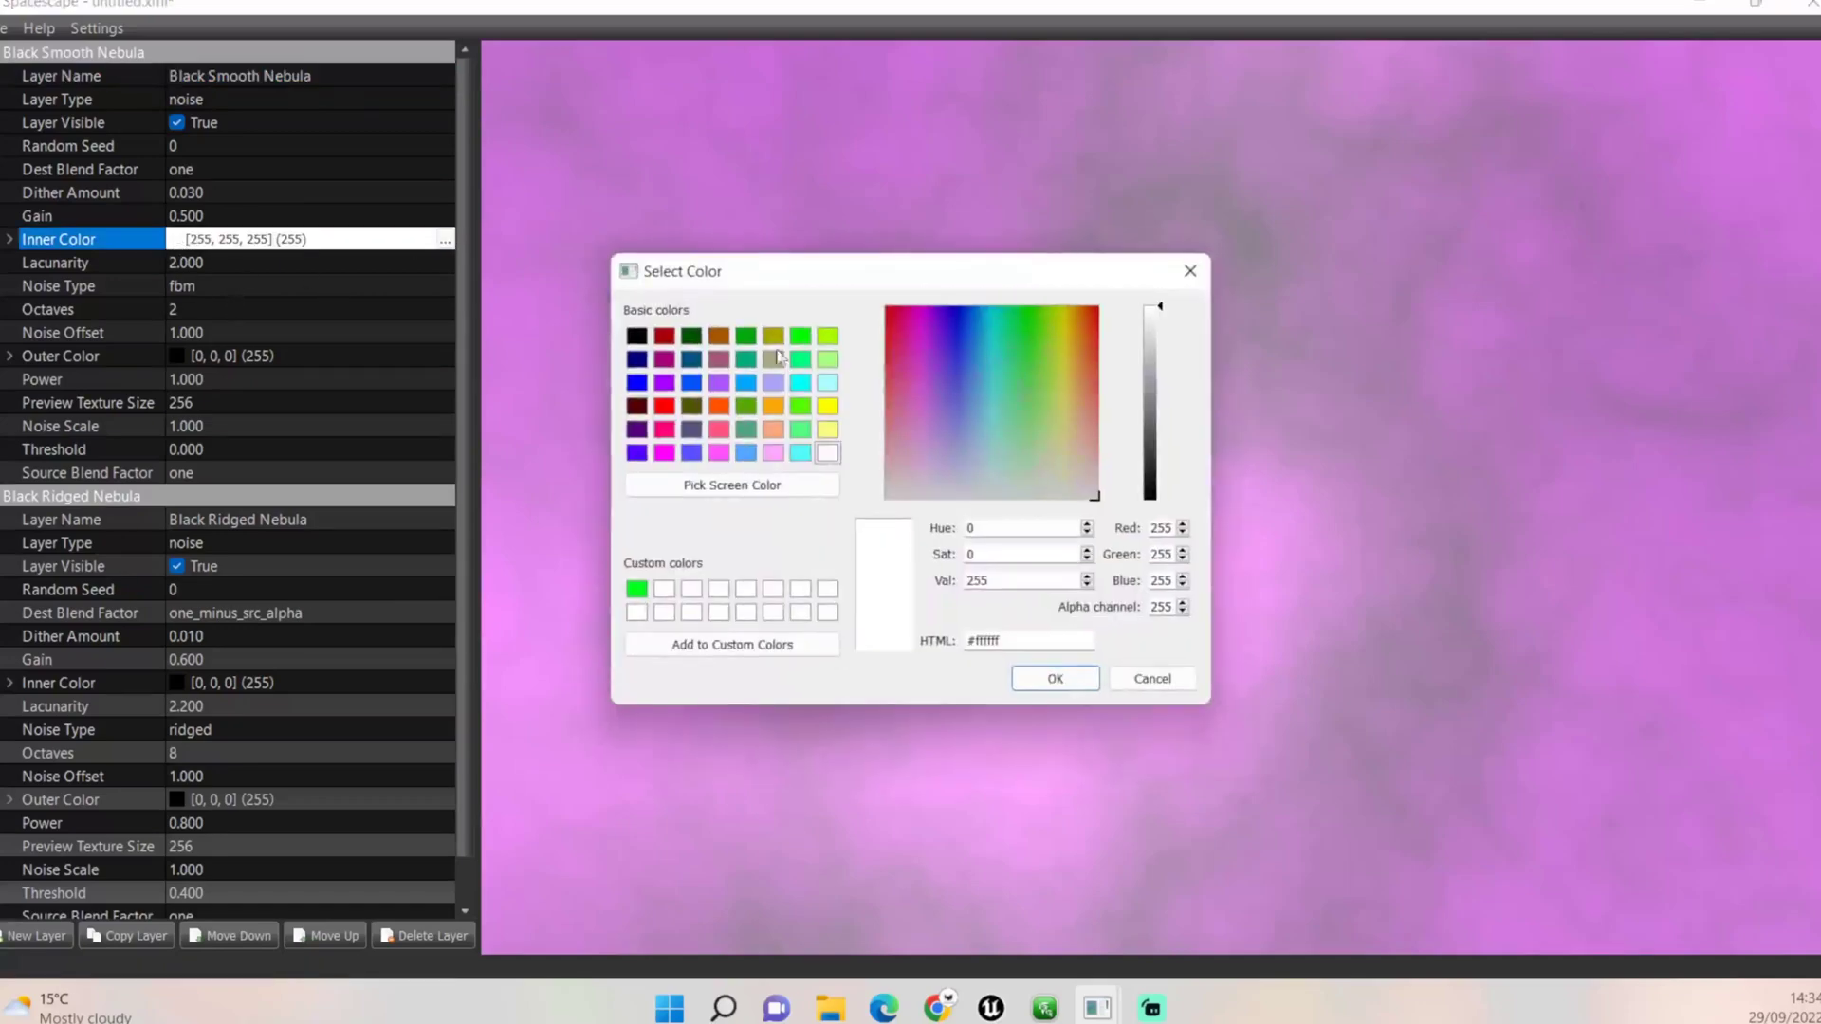
click(1150, 499)
click(1049, 697)
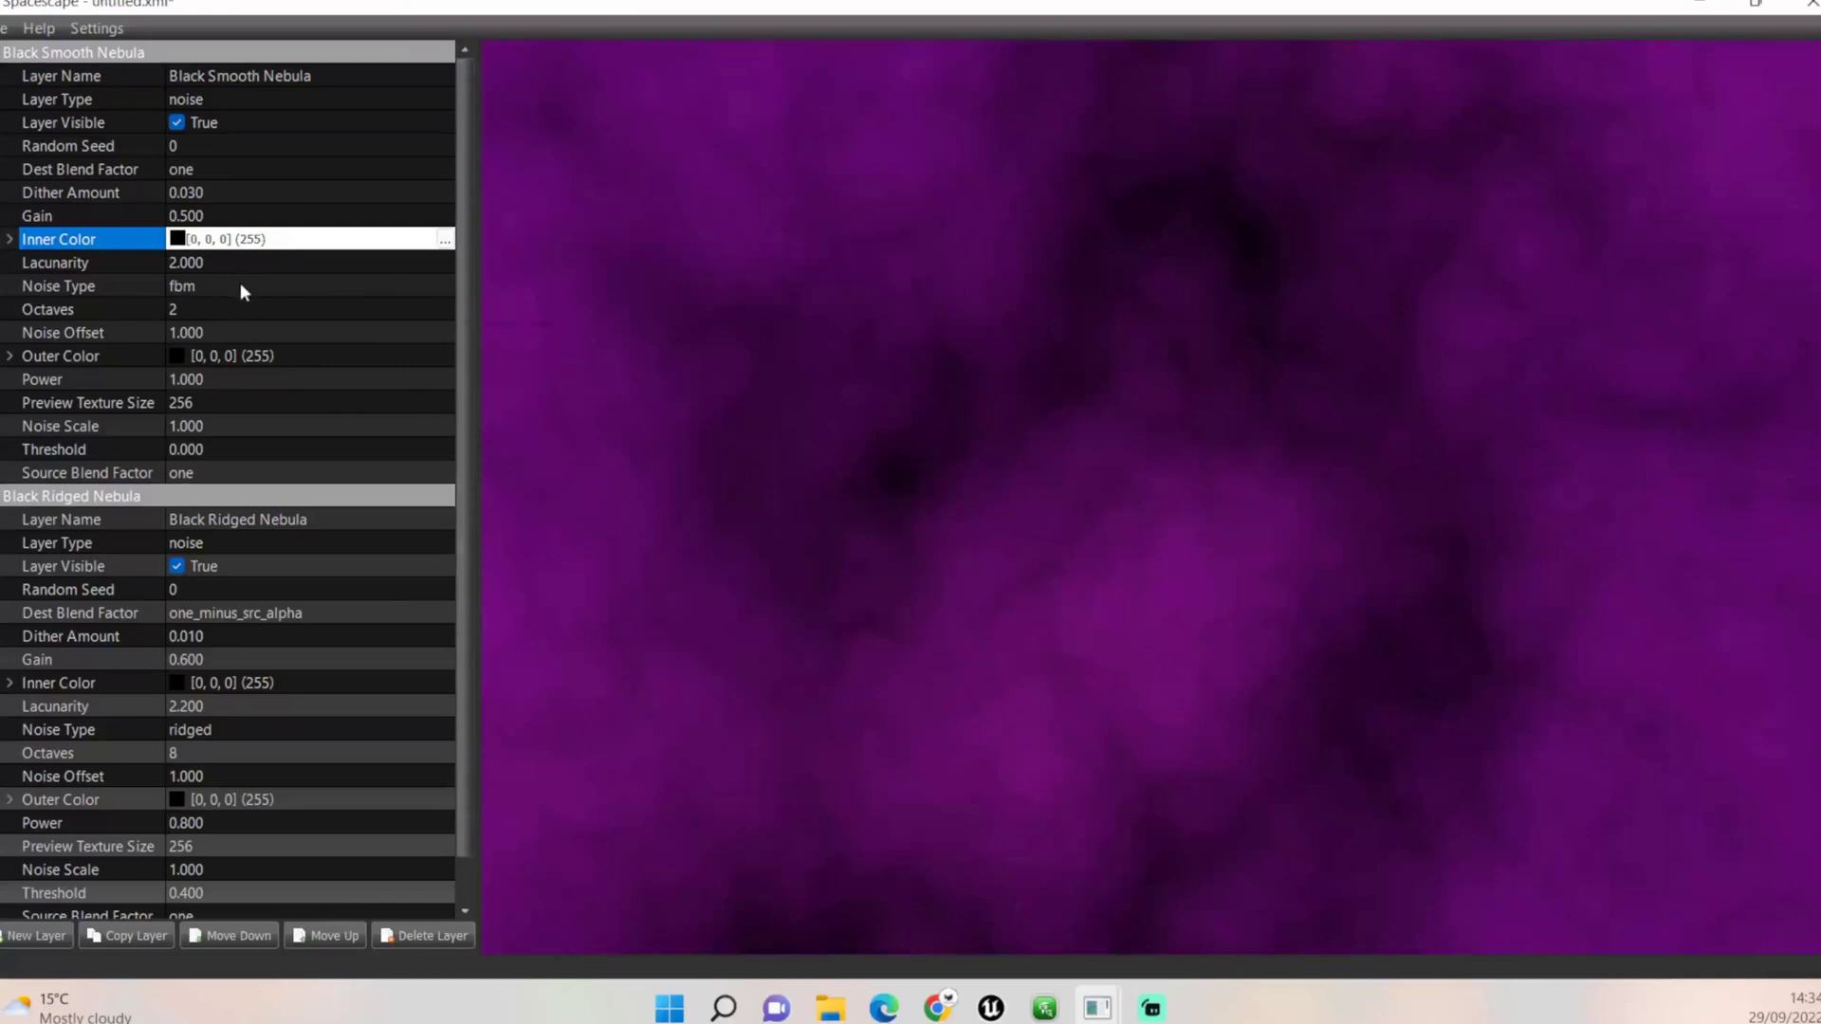
click(241, 171)
click(428, 172)
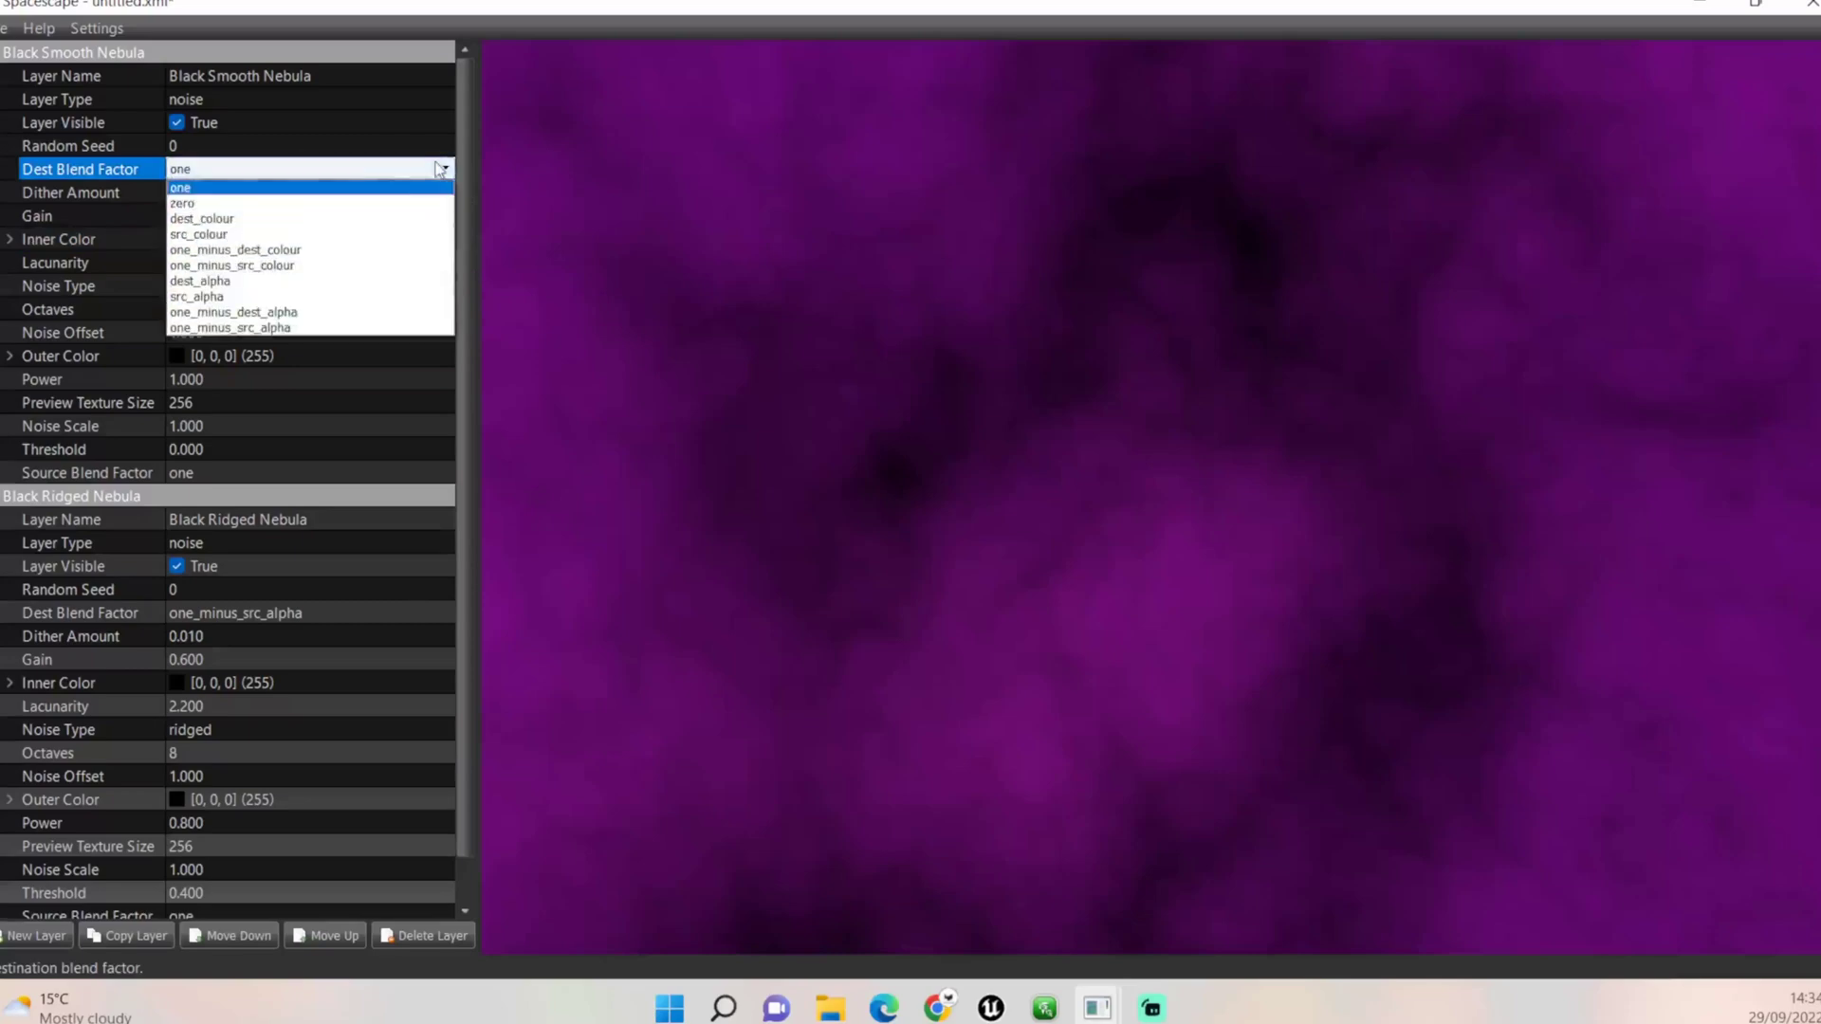
click(399, 298)
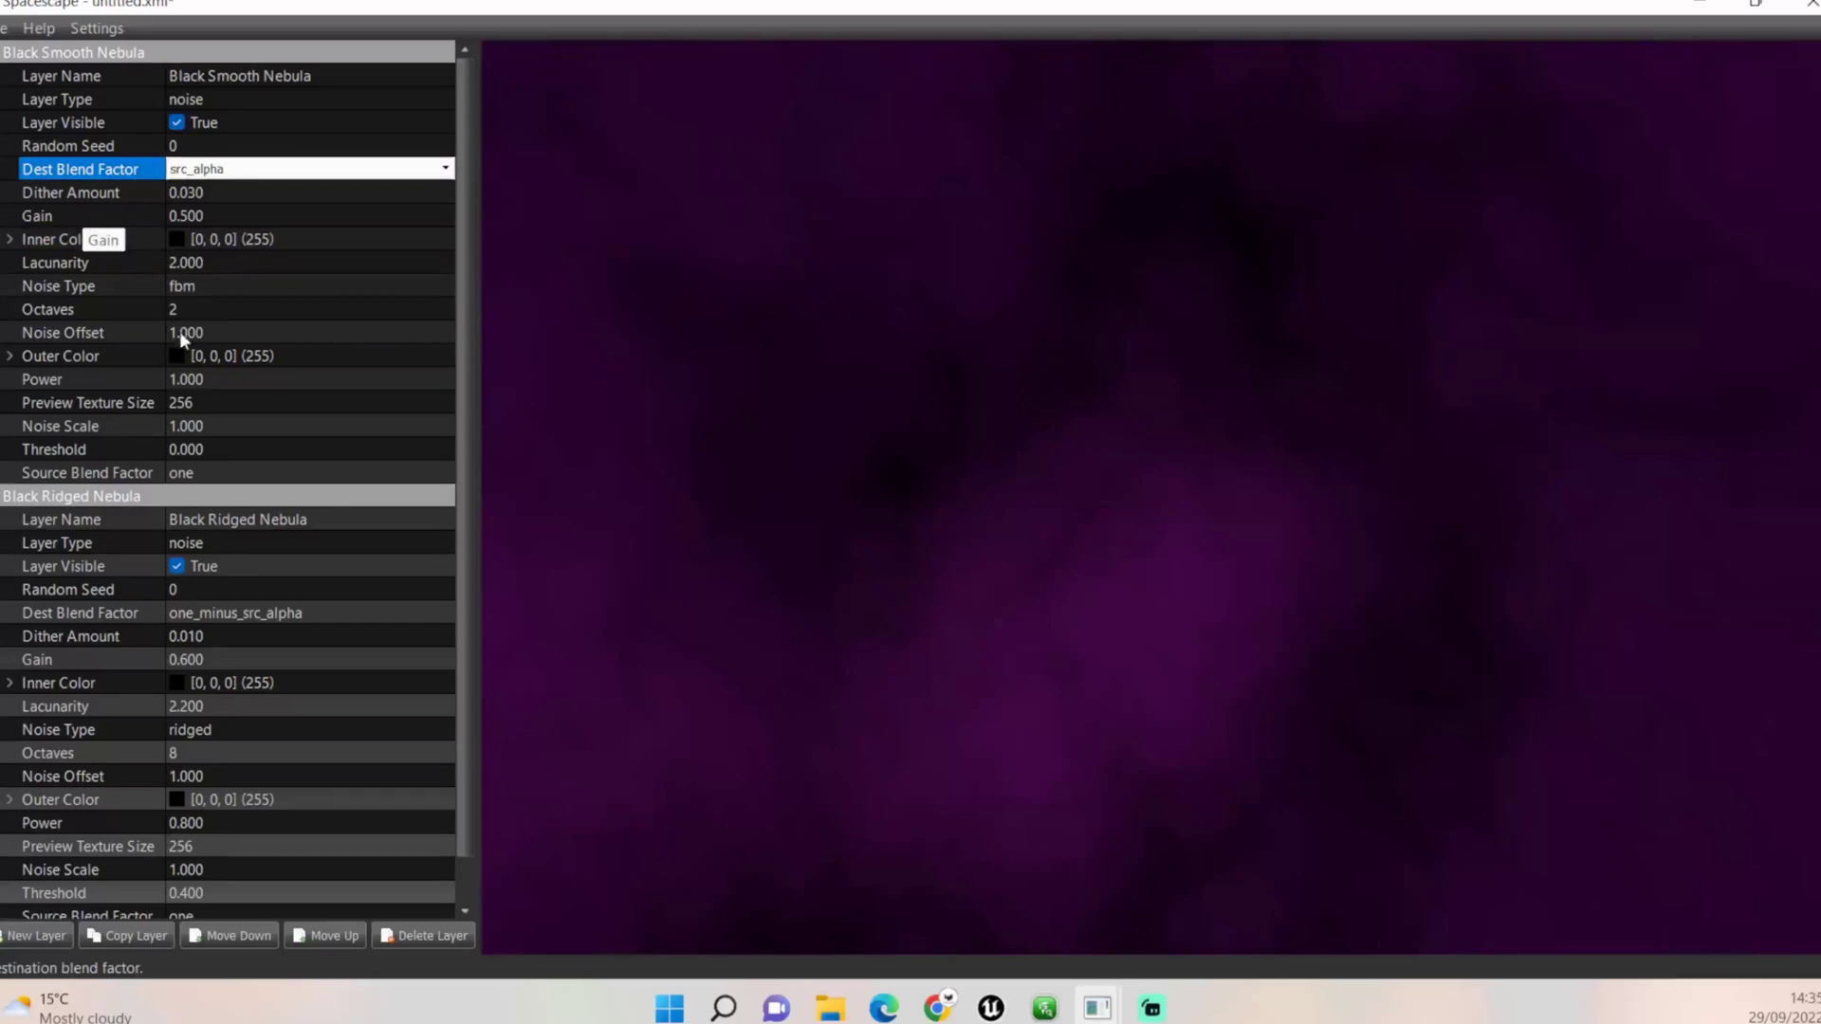
Set octaves to 6 and collapse the Black Smooth Nebula properties
click(208, 309)
text(6)
key(Return)
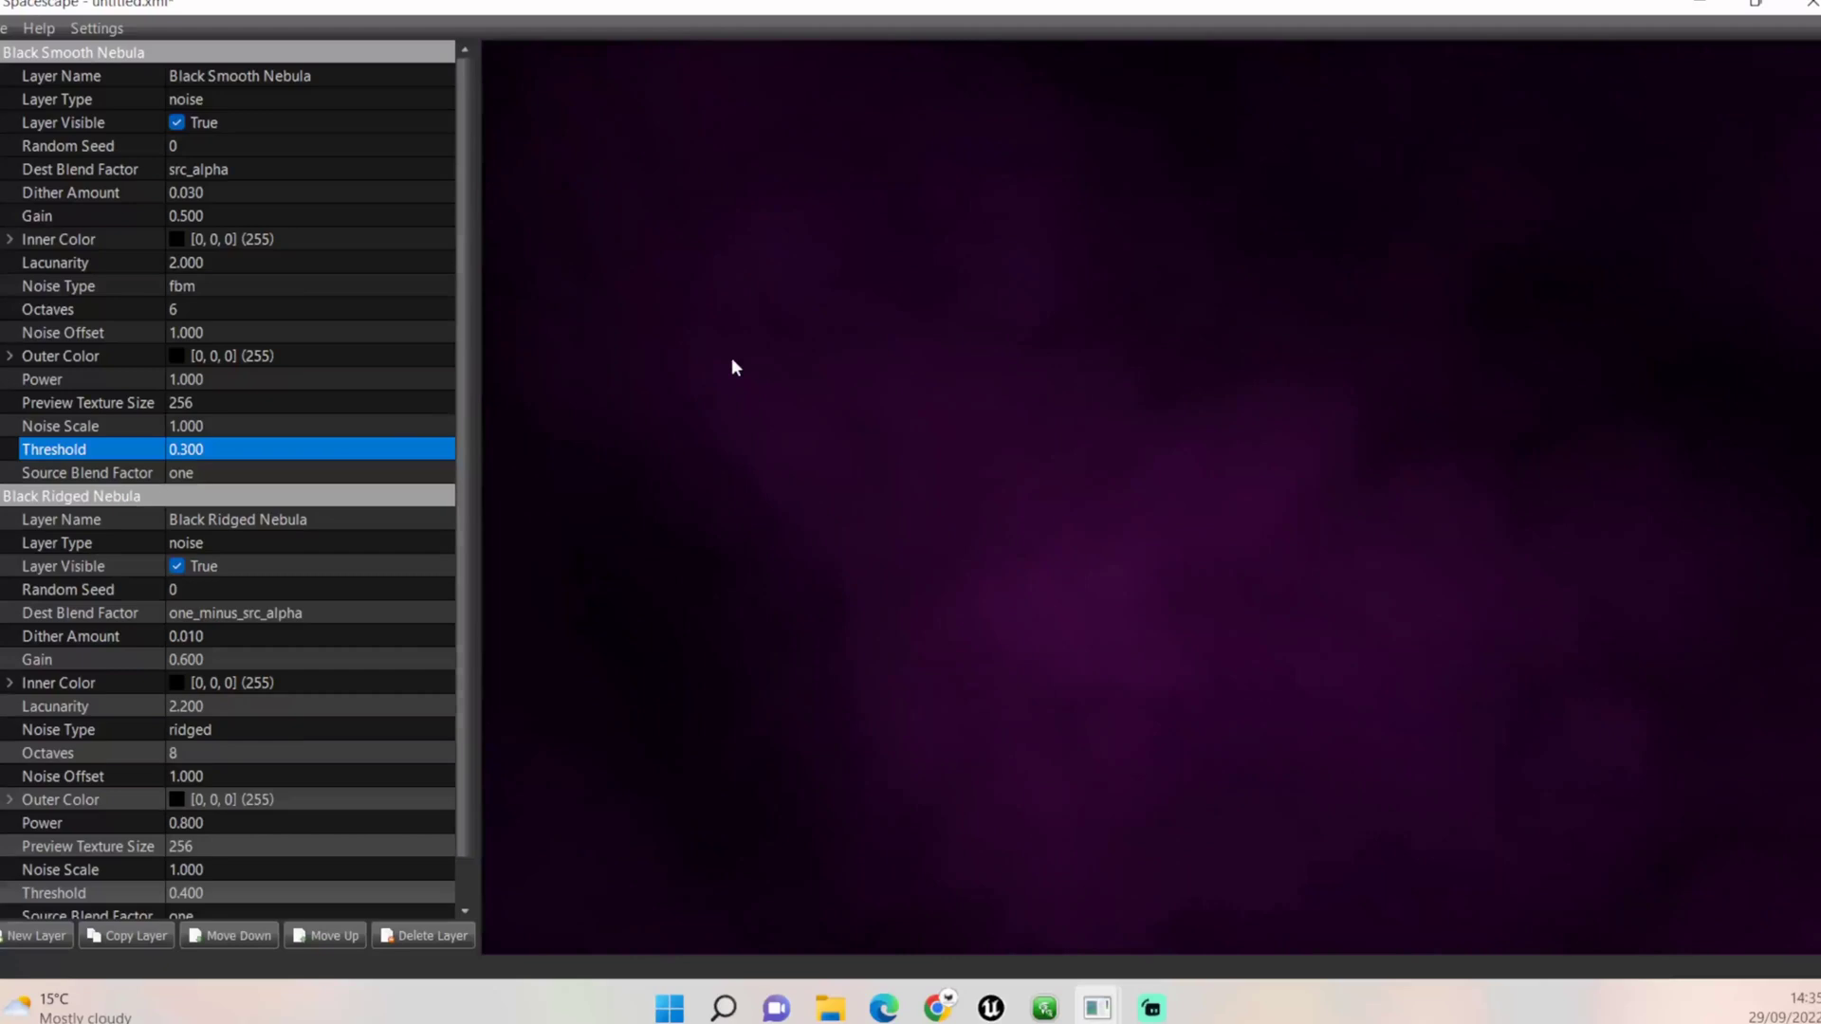
click(12, 52)
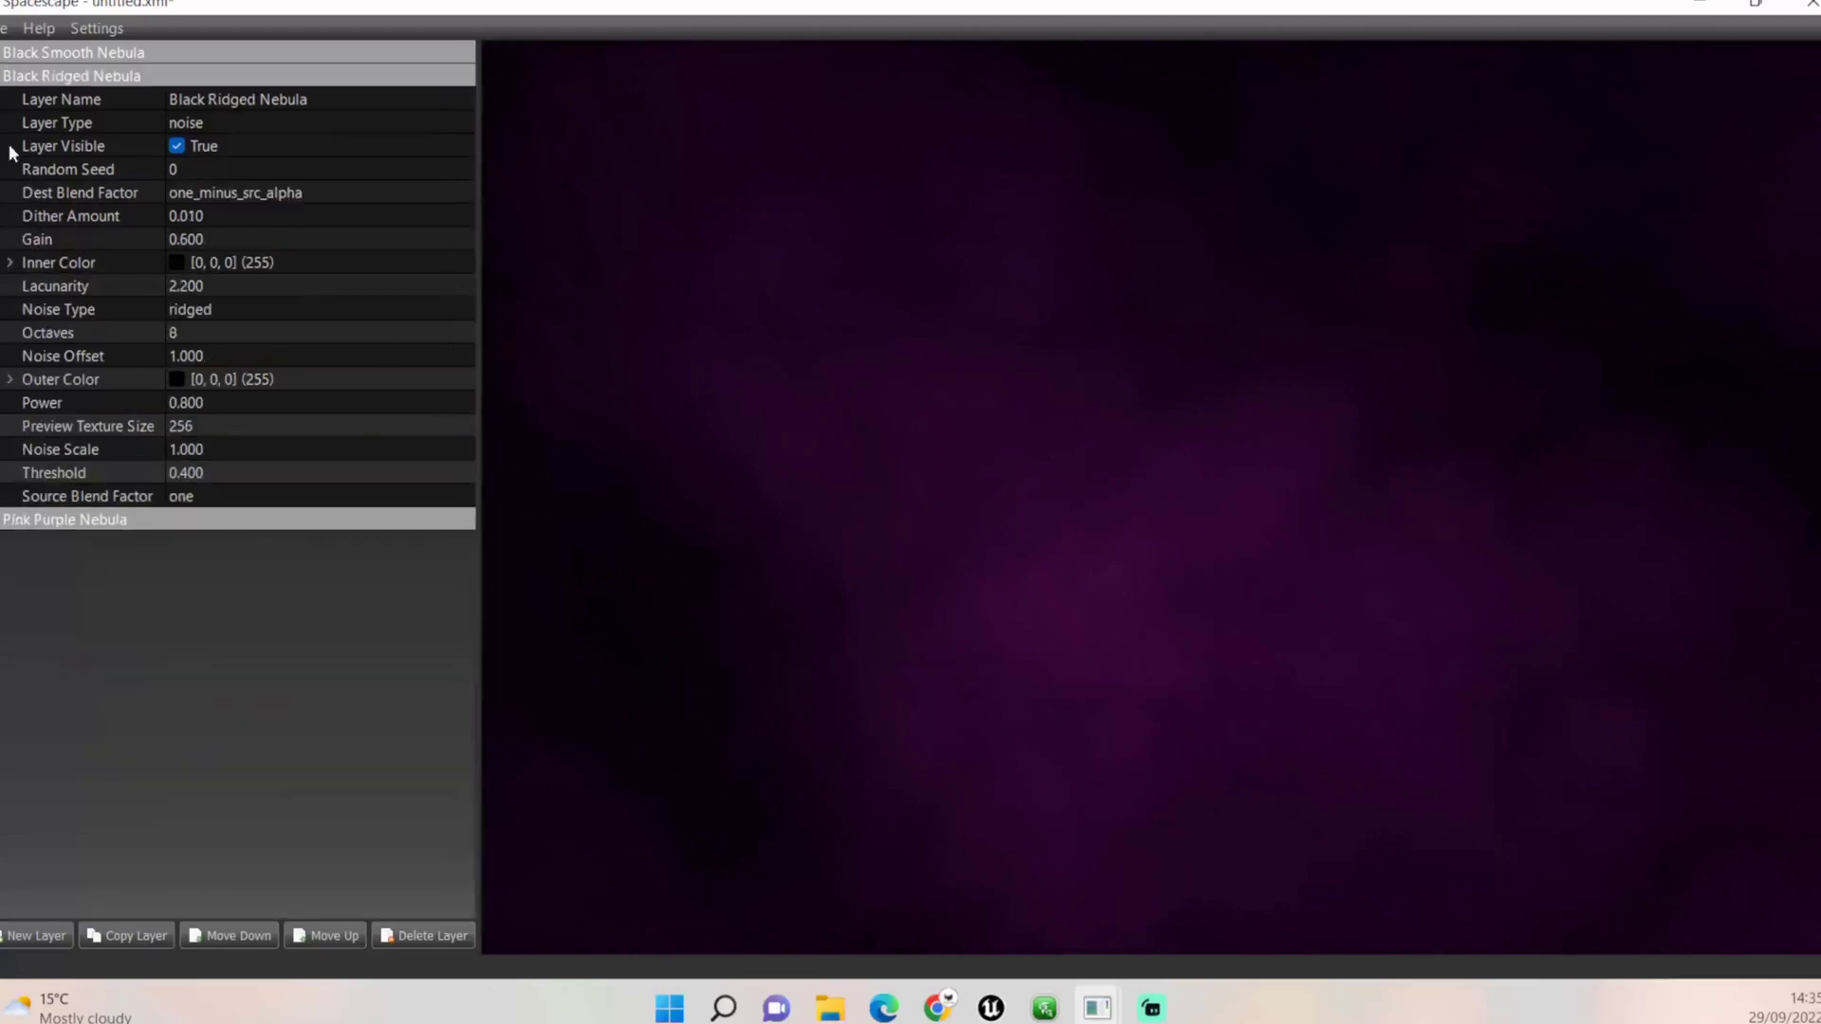
Collapse Black Ridged Nebula and name the stars layer 'Large Purple Stars'
click(12, 76)
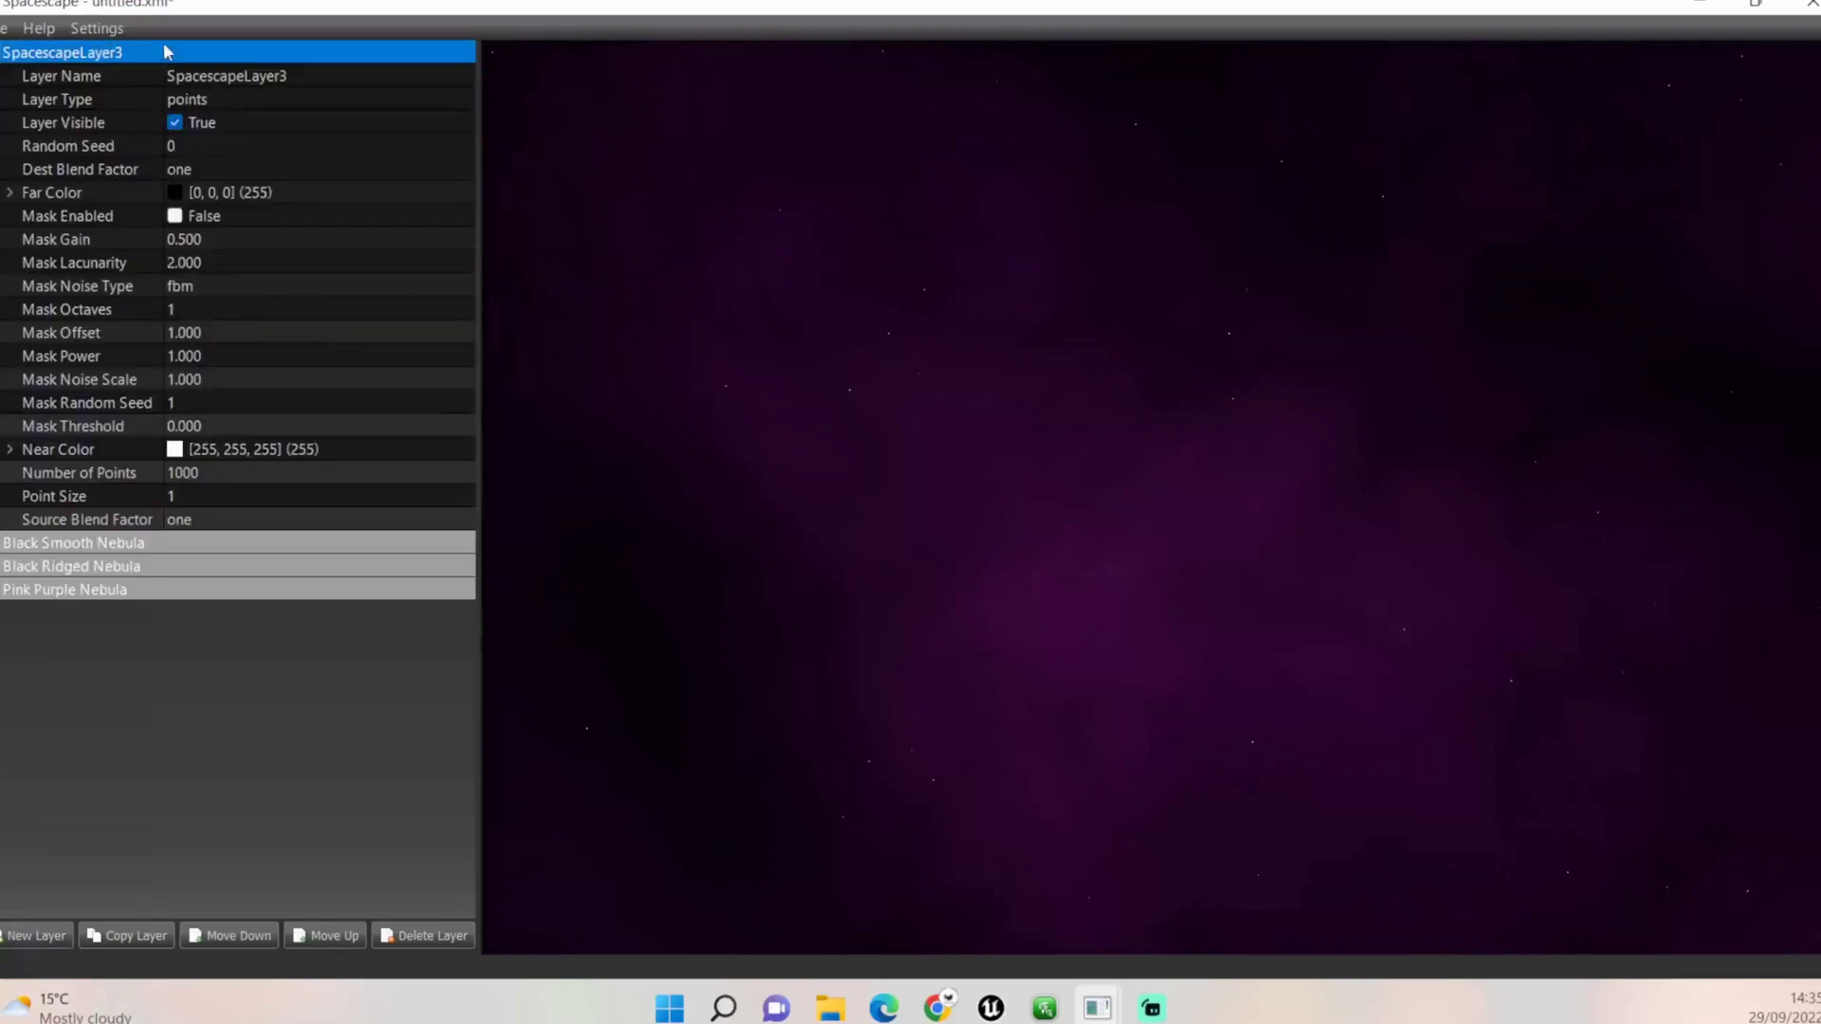
click(281, 76)
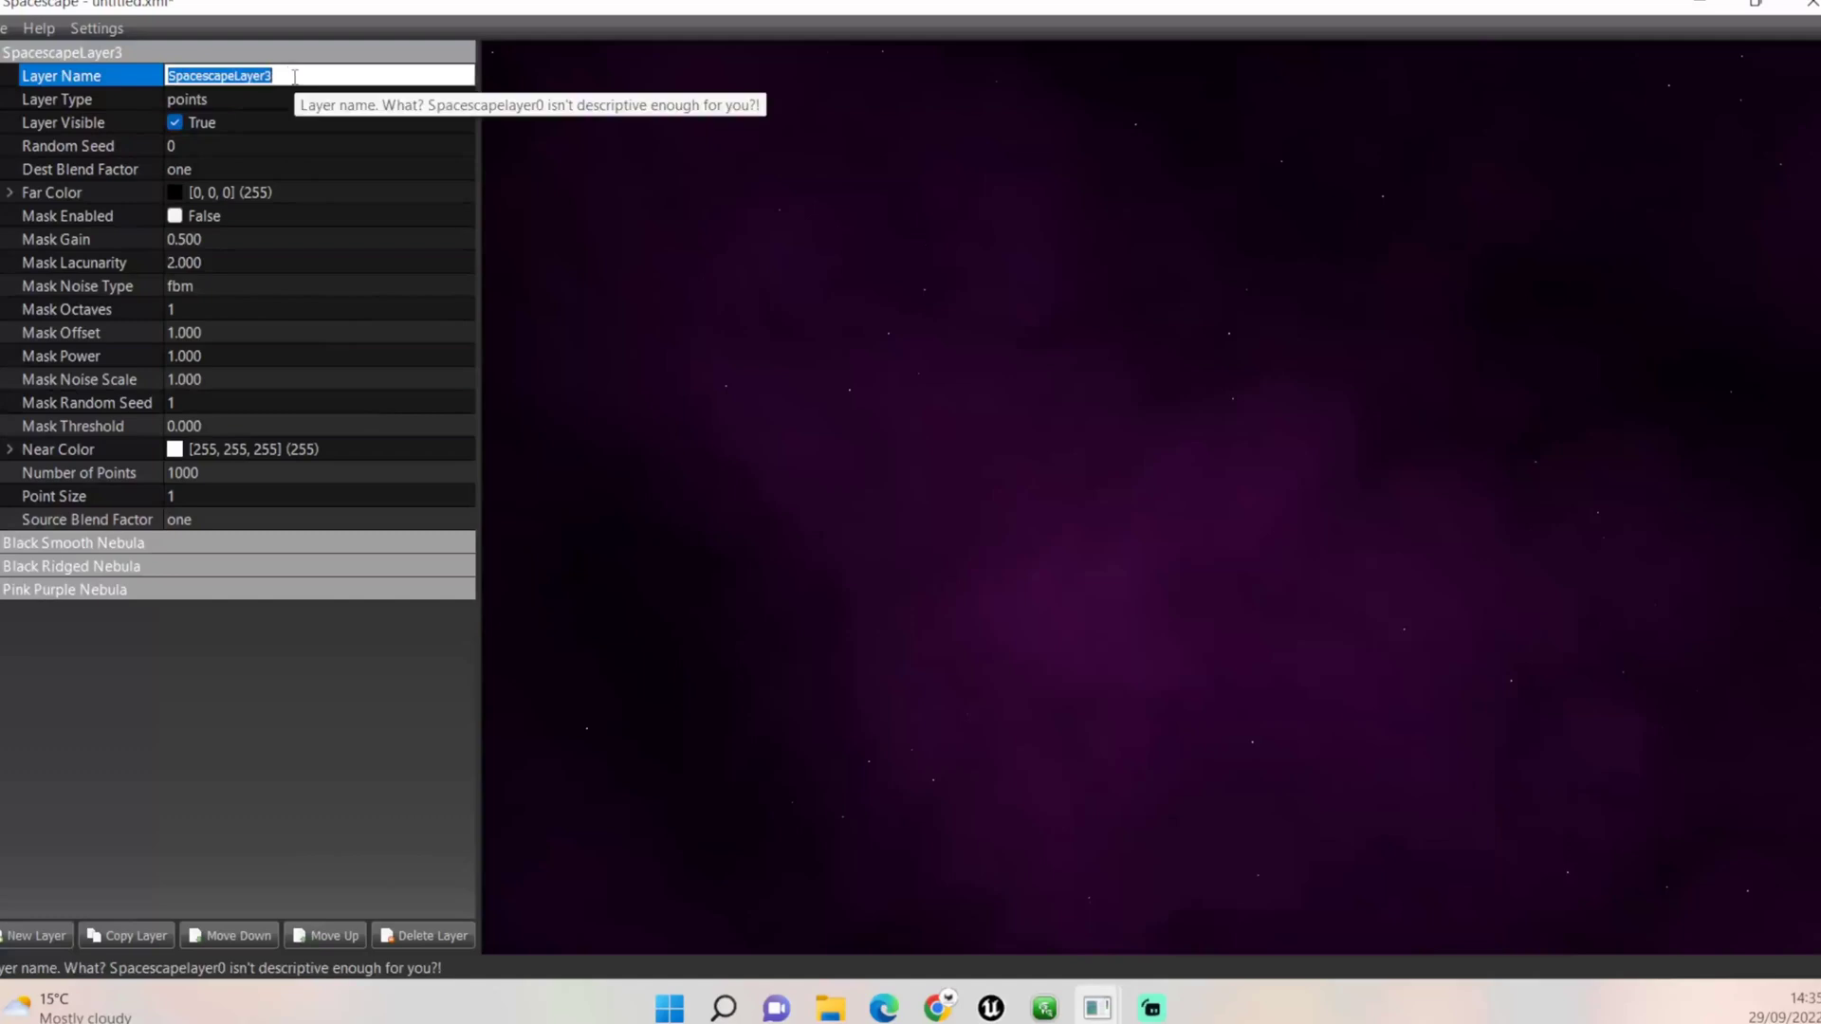
text(Large Puple)
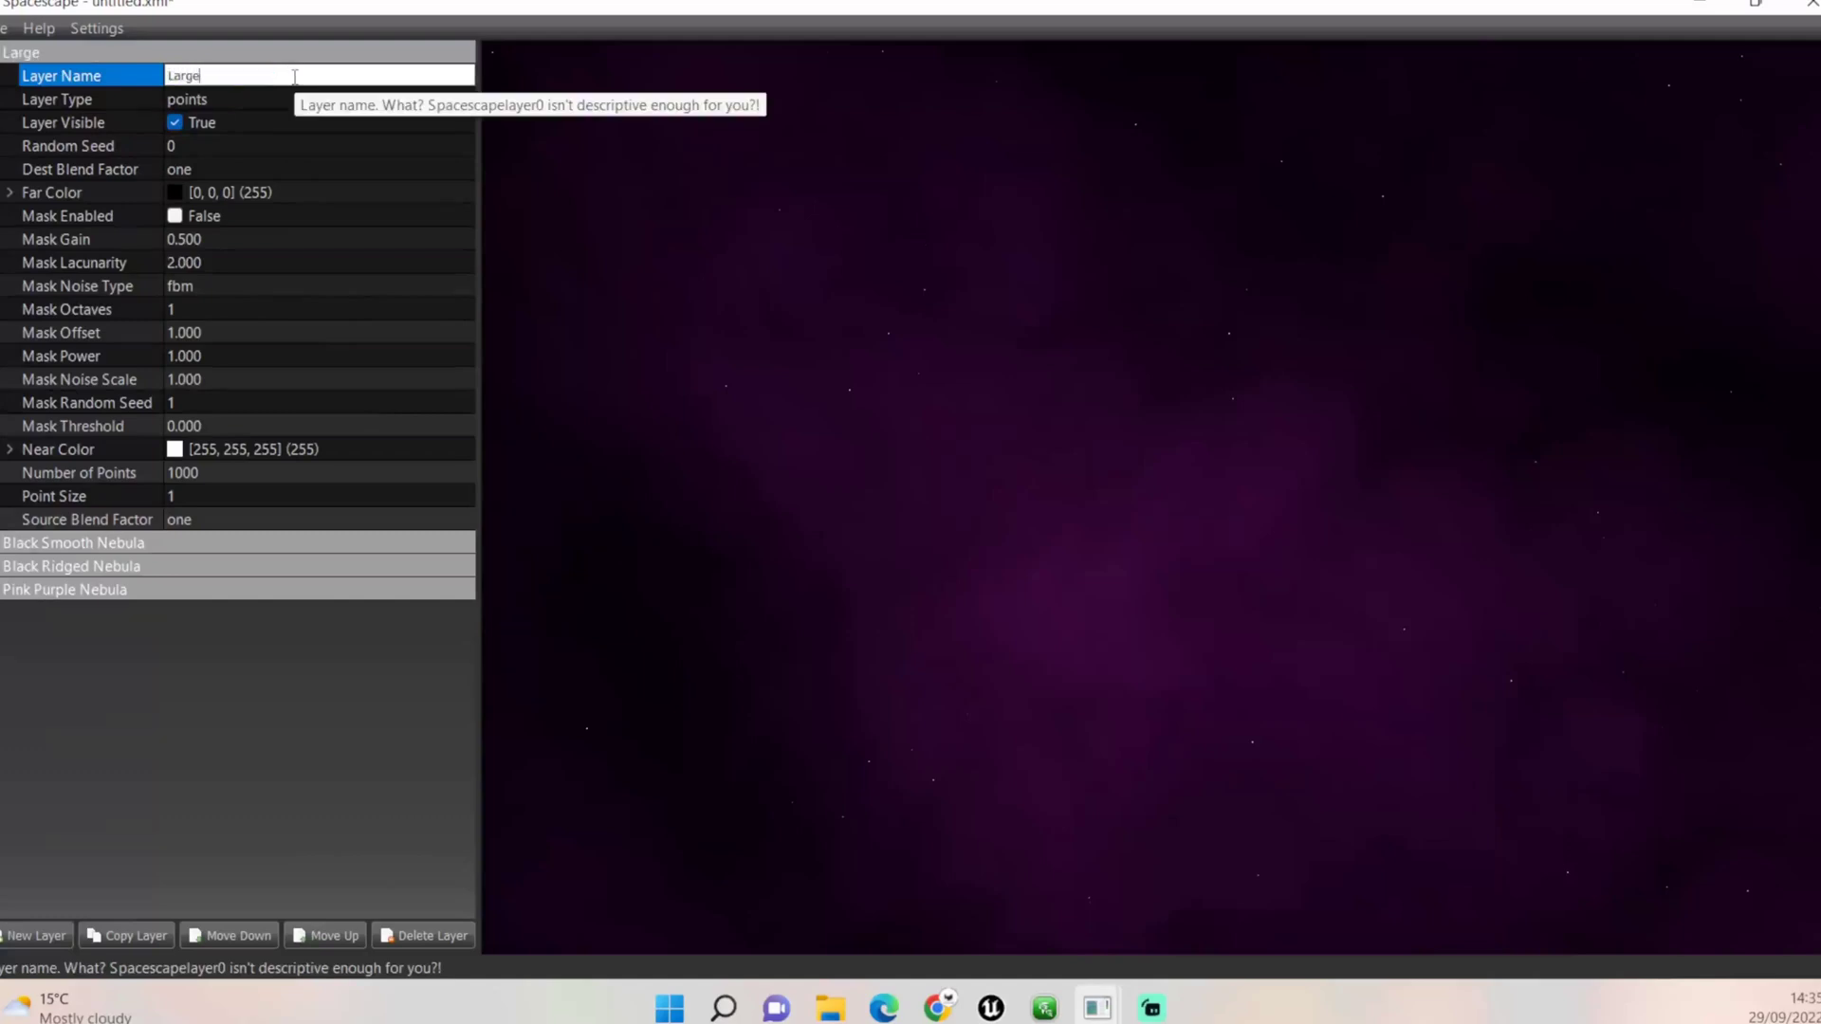
key(BackSpace)
key(BackSpace)
key(BackSpace)
text(rple Stars)
key(Return)
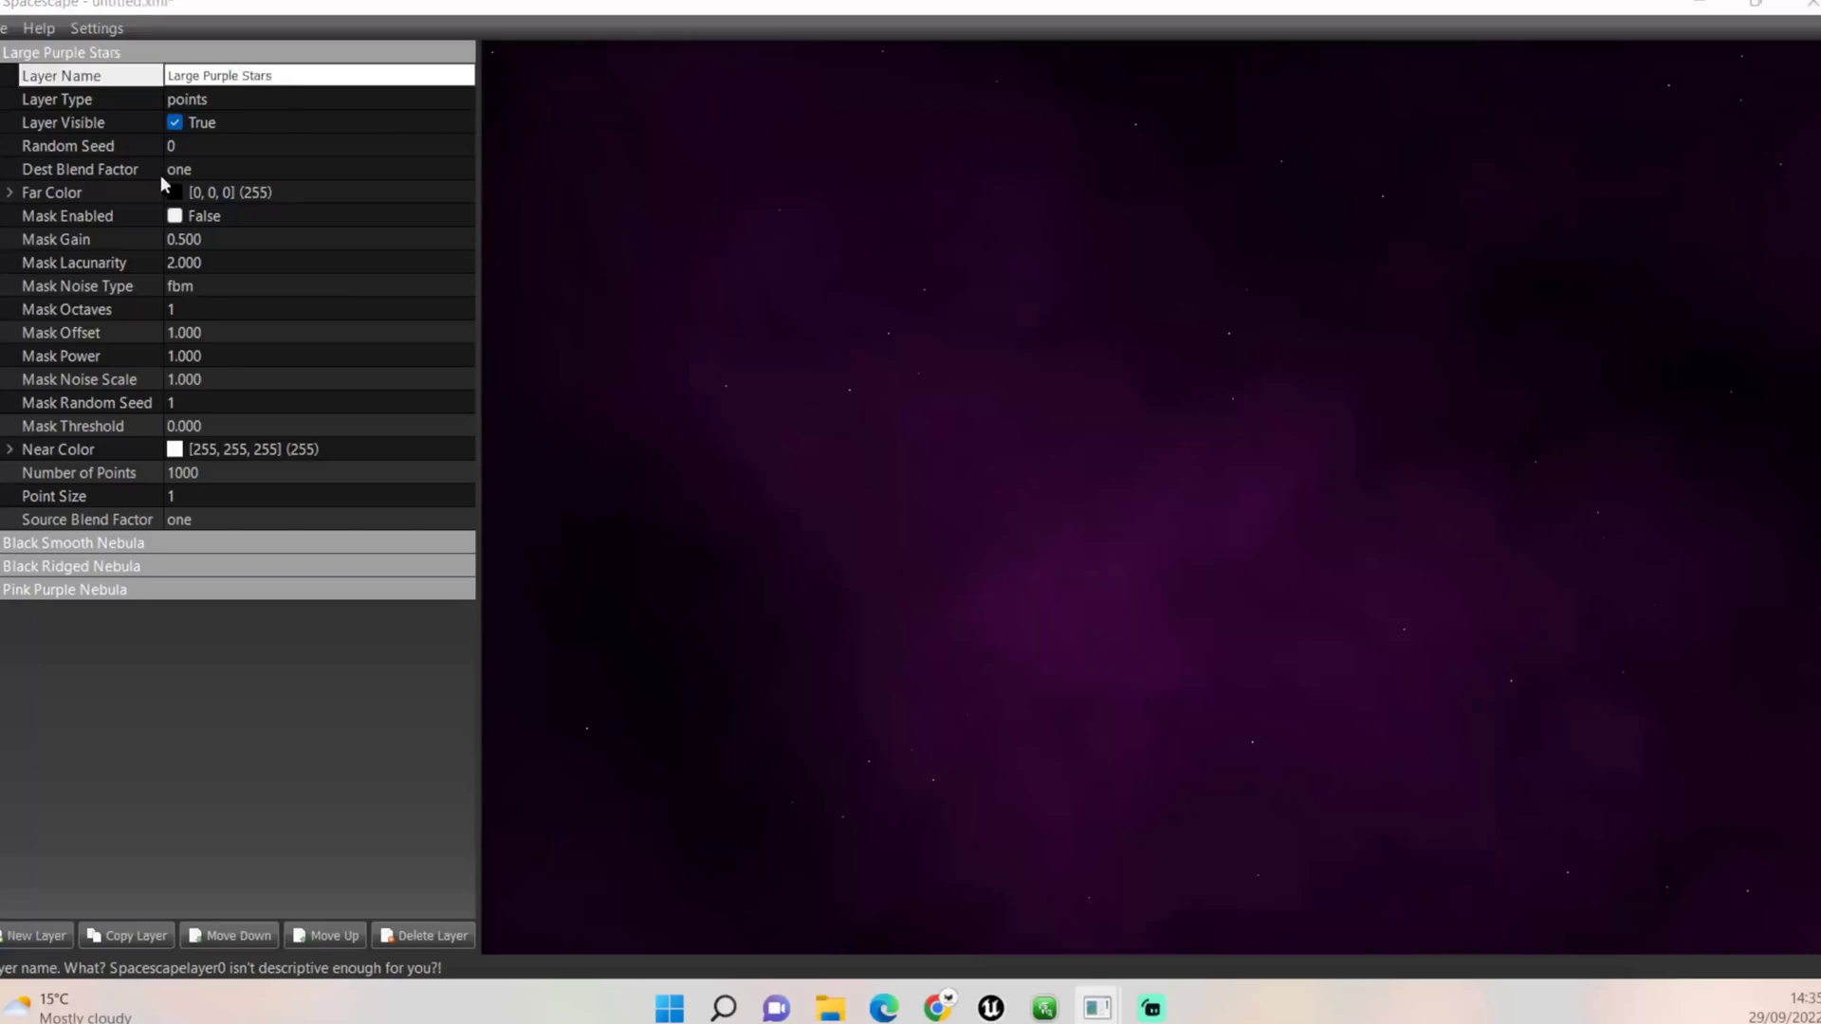
Give the large stars 20000 points and a violet near colour
click(236, 267)
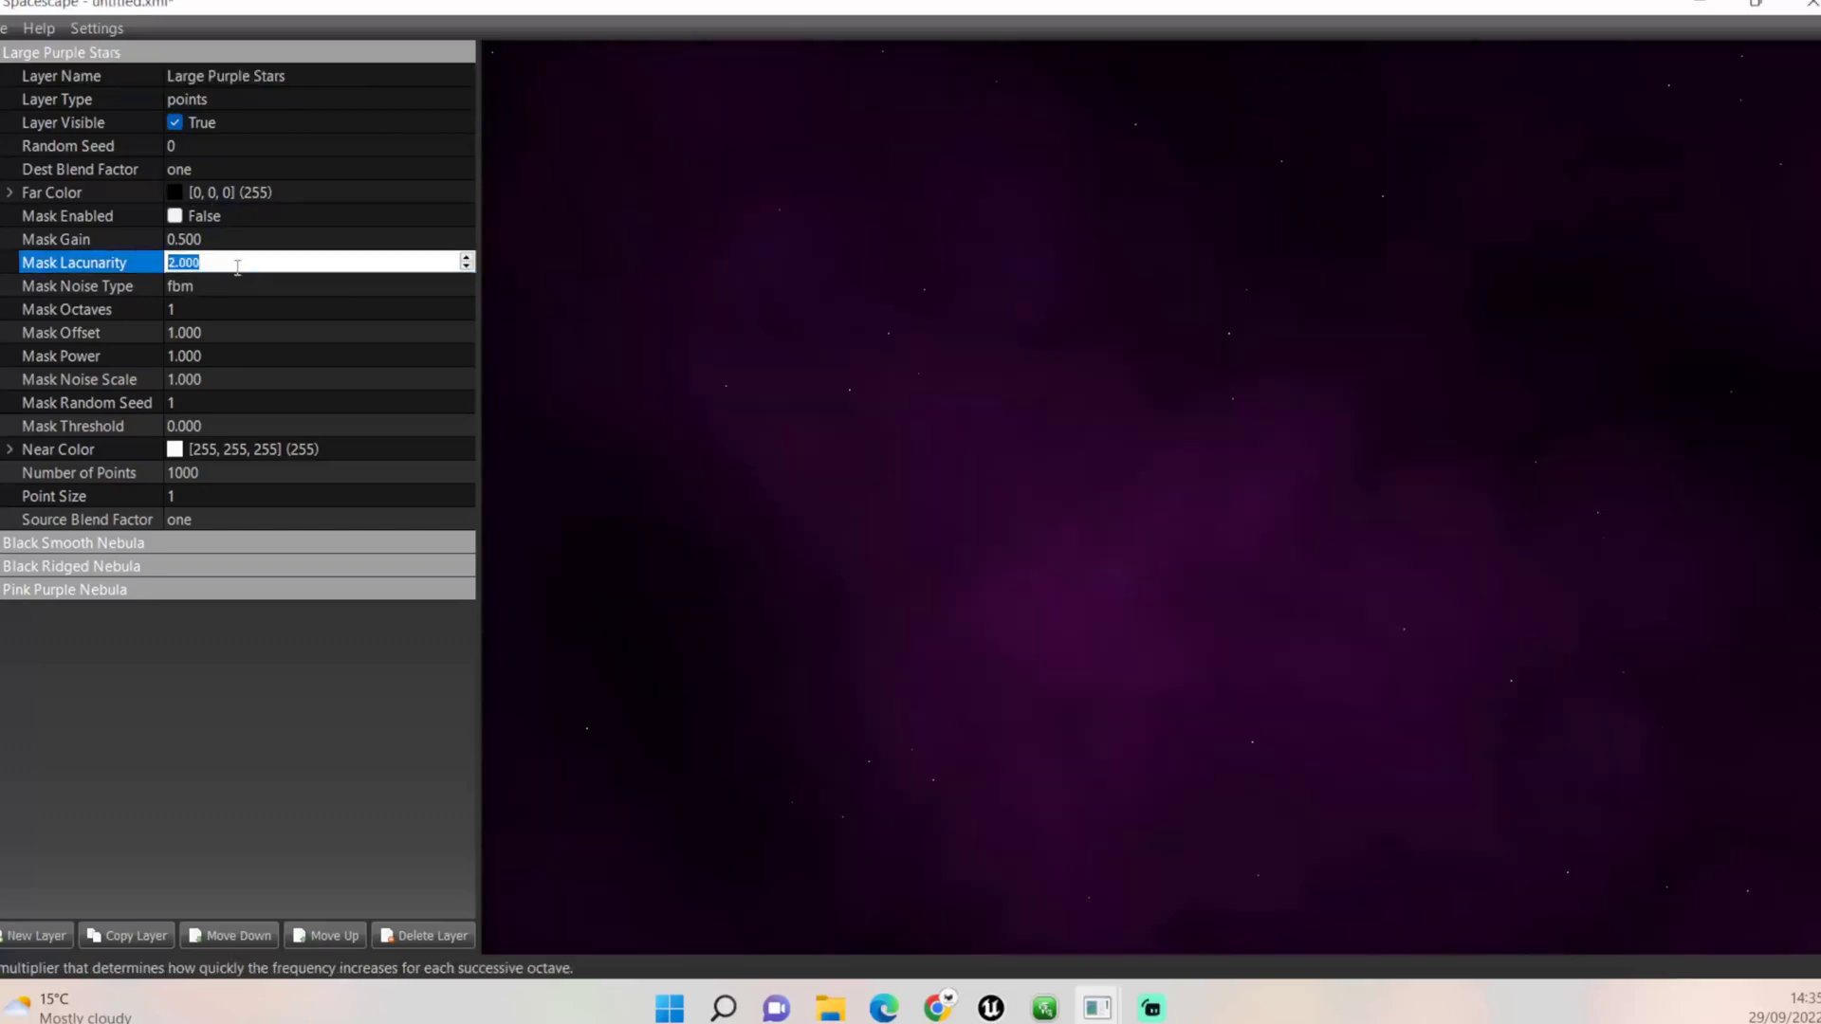
click(242, 474)
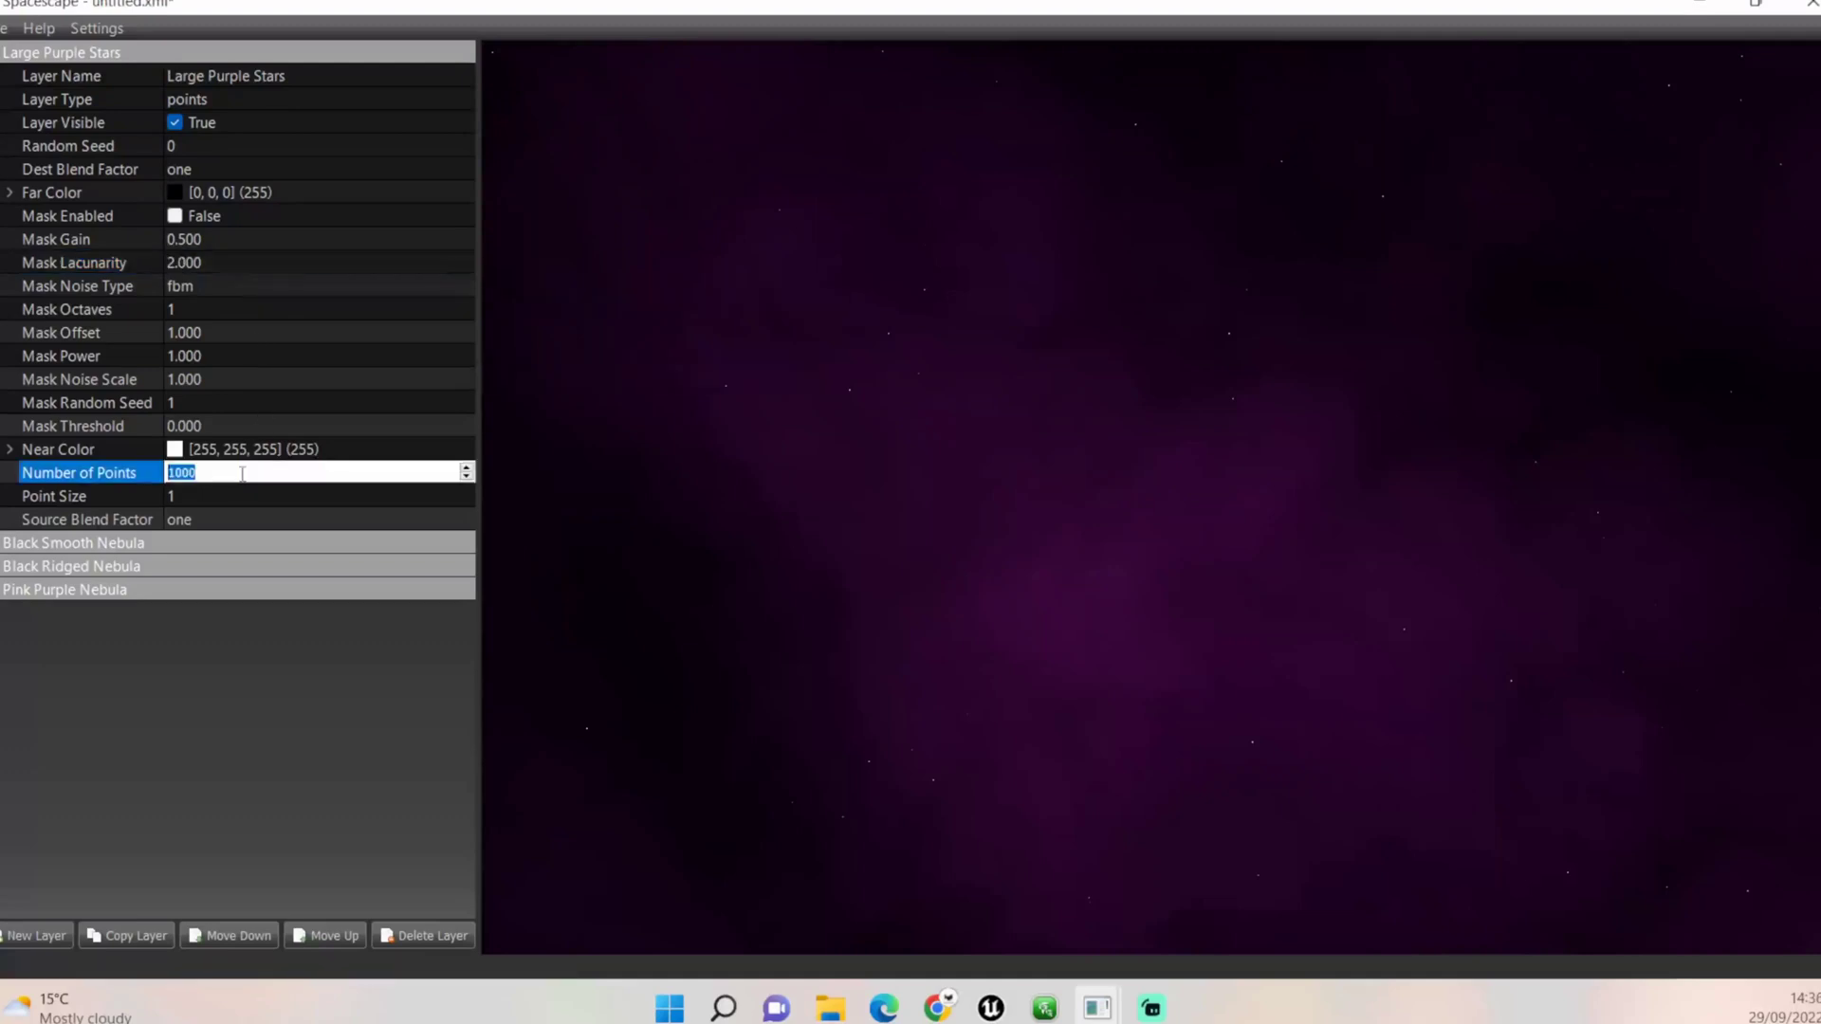
text(20000)
key(Return)
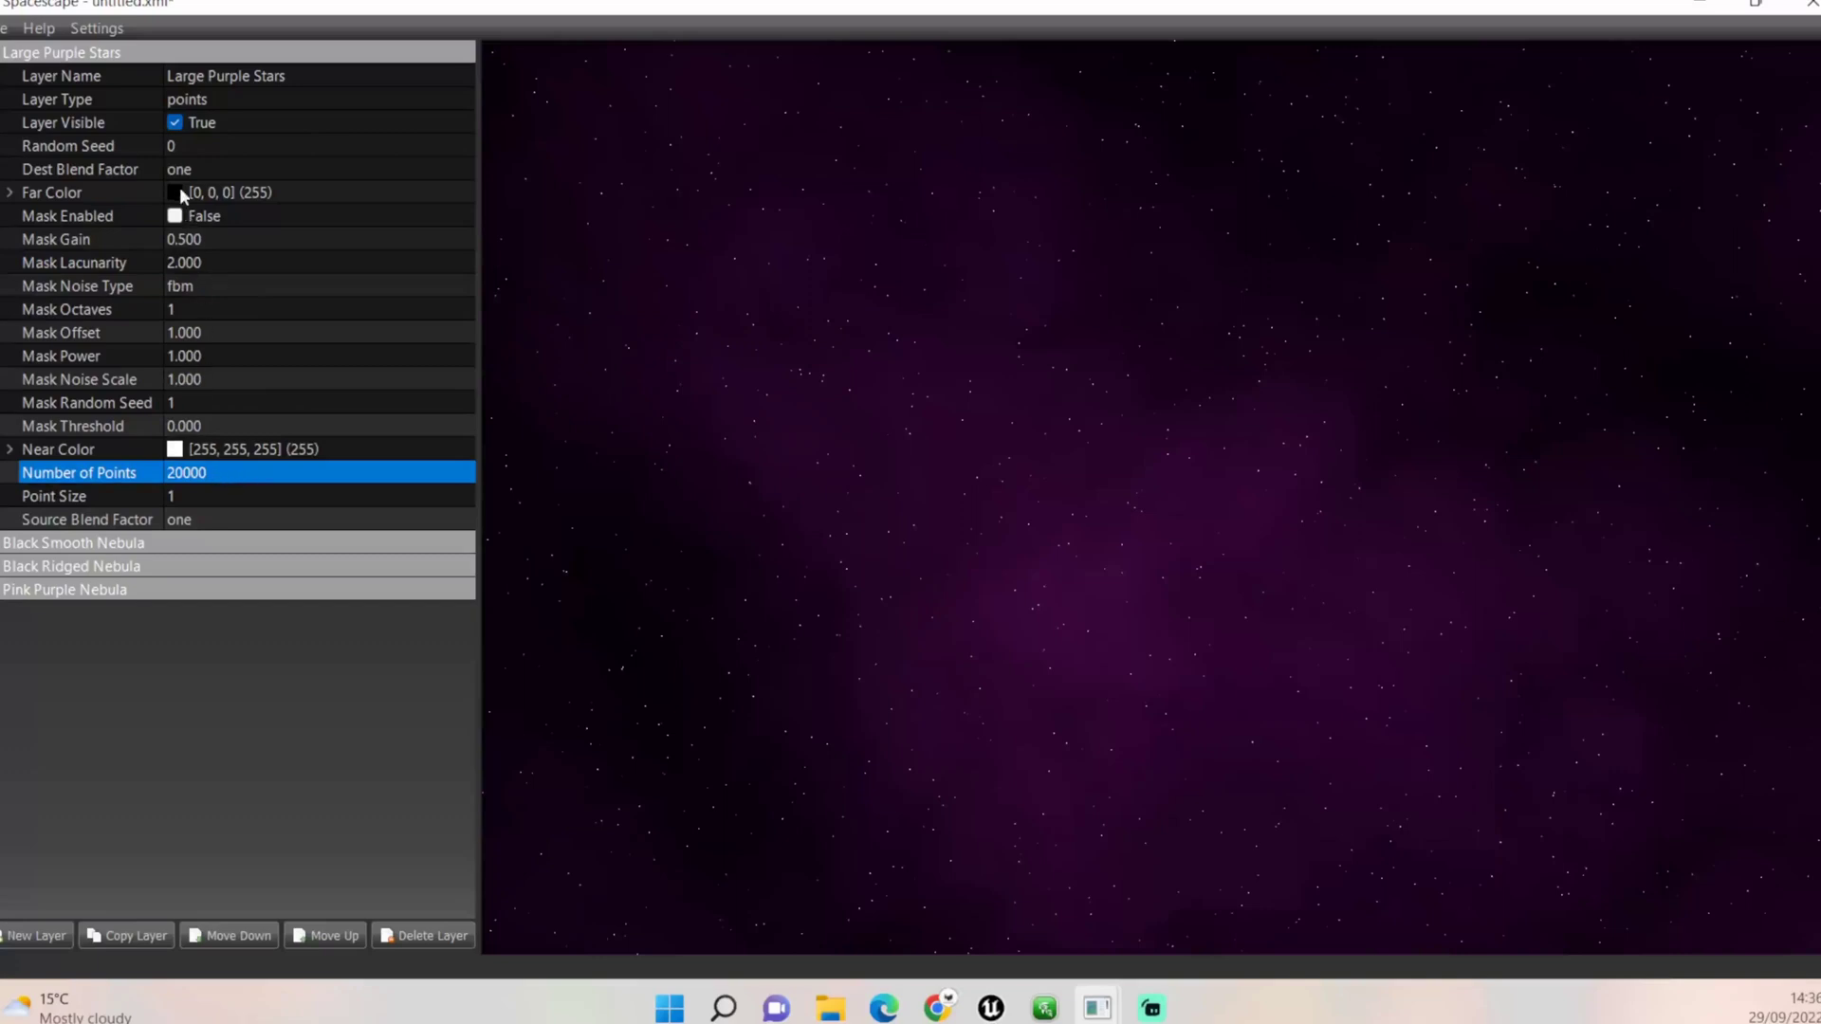
click(177, 451)
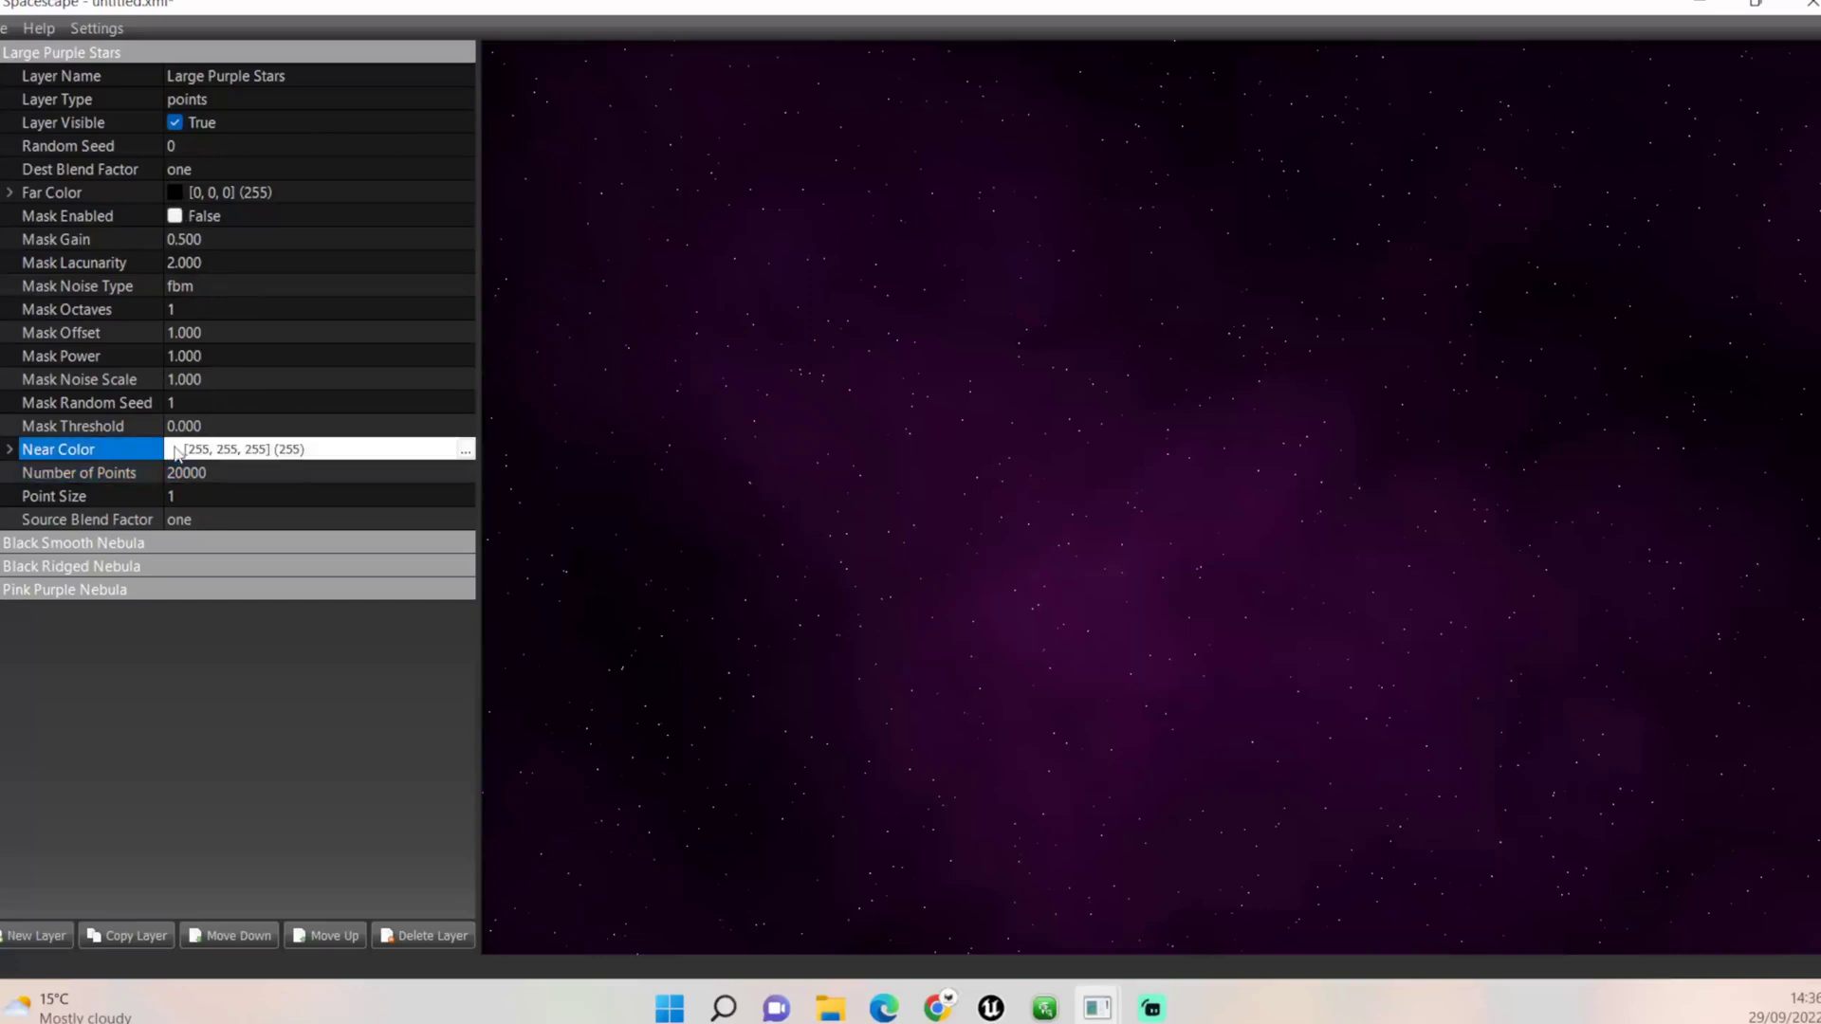
click(465, 451)
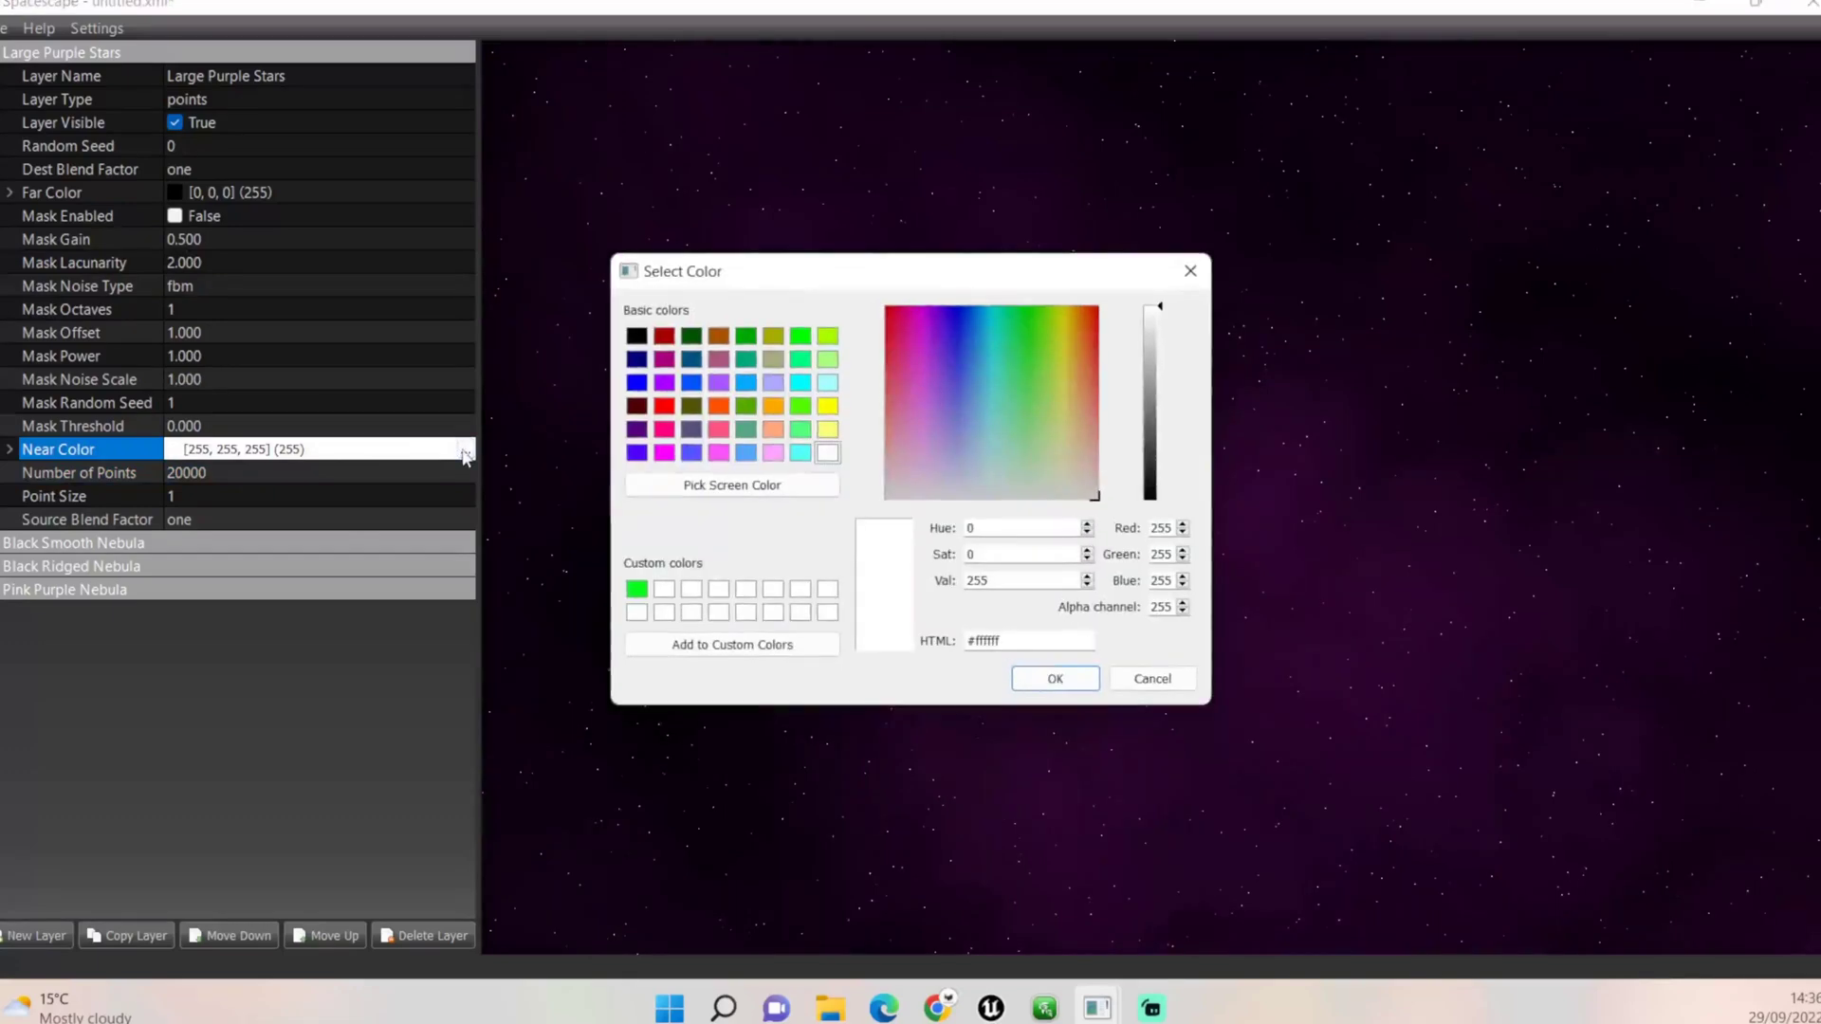
click(664, 383)
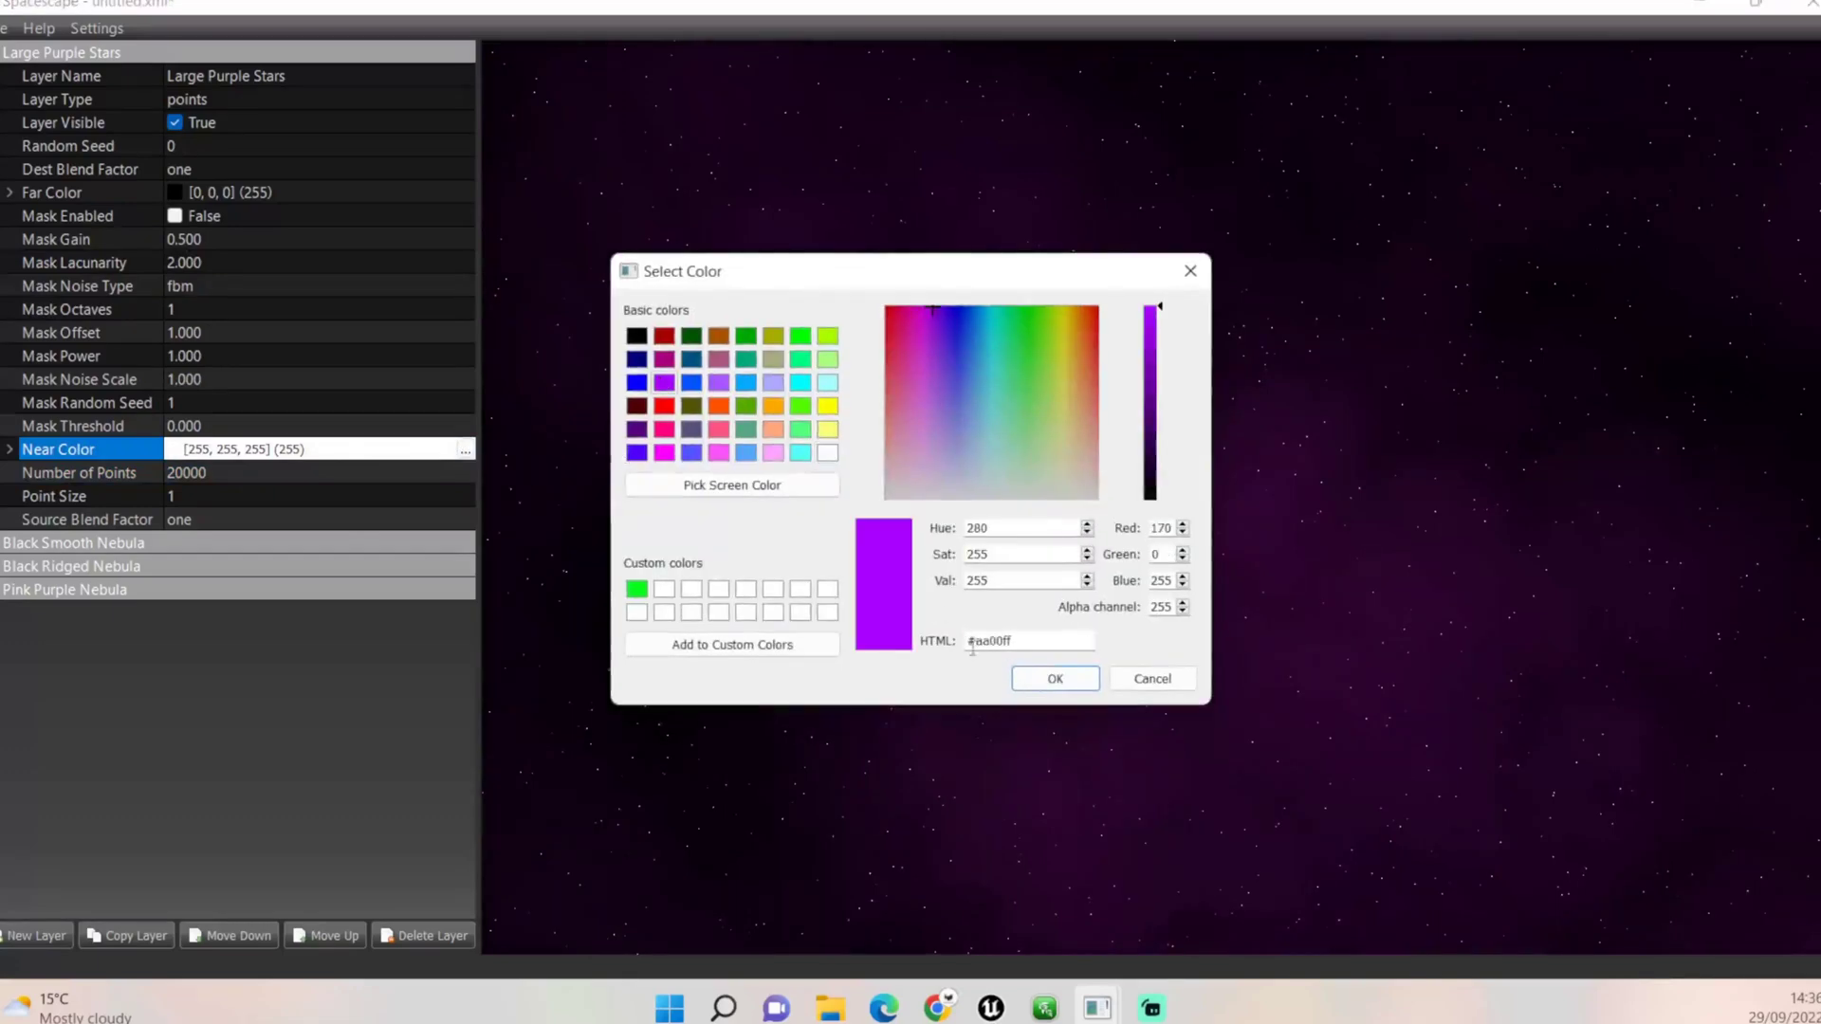
click(1024, 679)
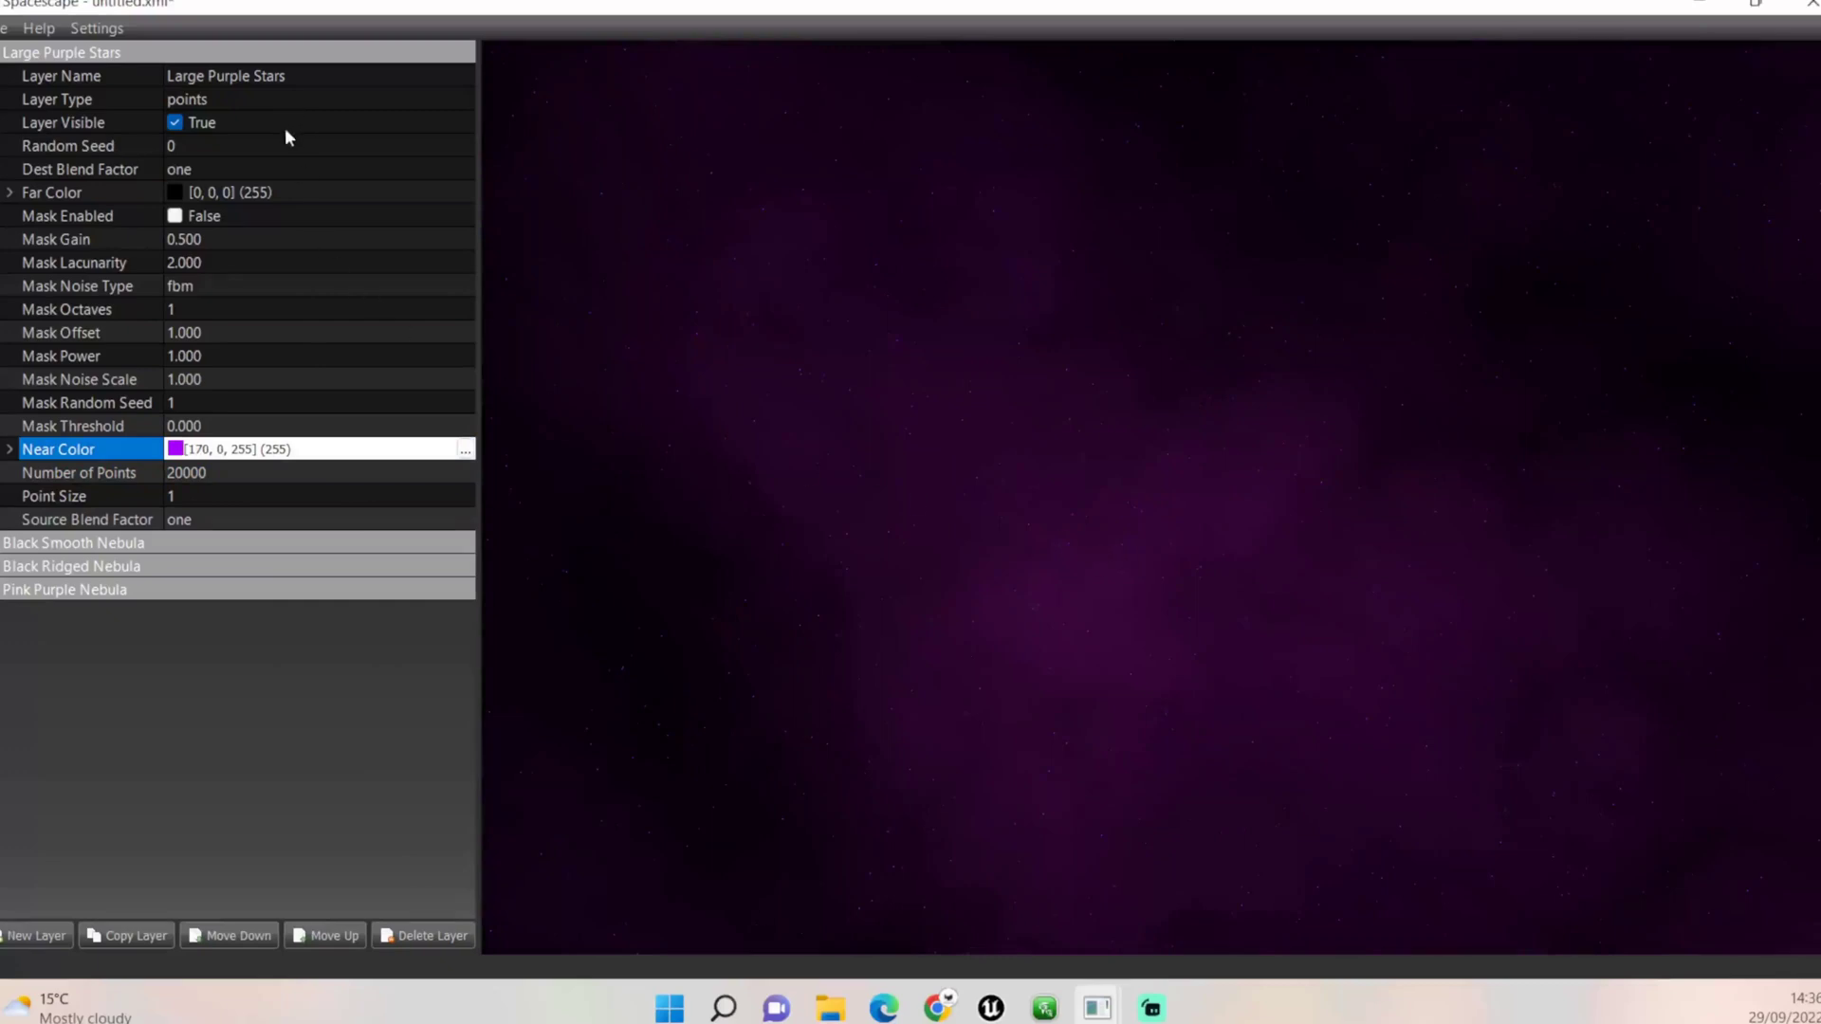
Set the large stars' point size to 2, check the preview, and add another layer
click(191, 481)
click(193, 496)
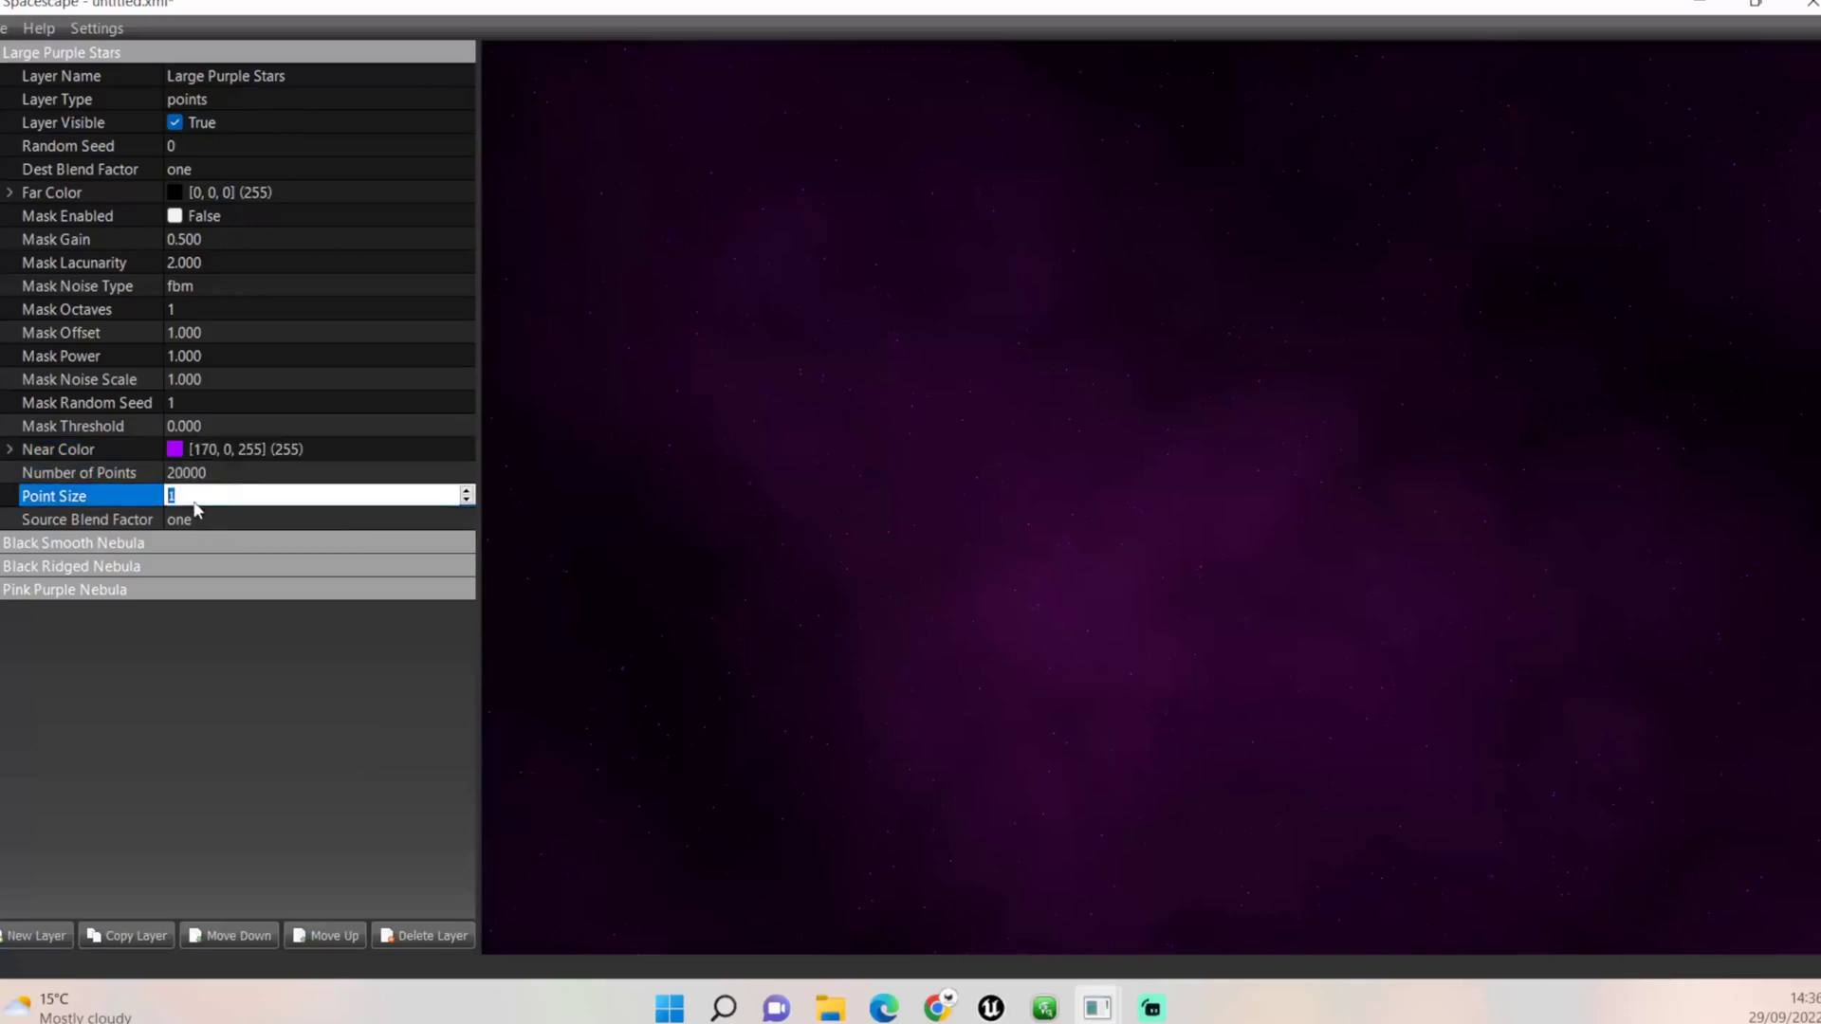
text(2)
key(Return)
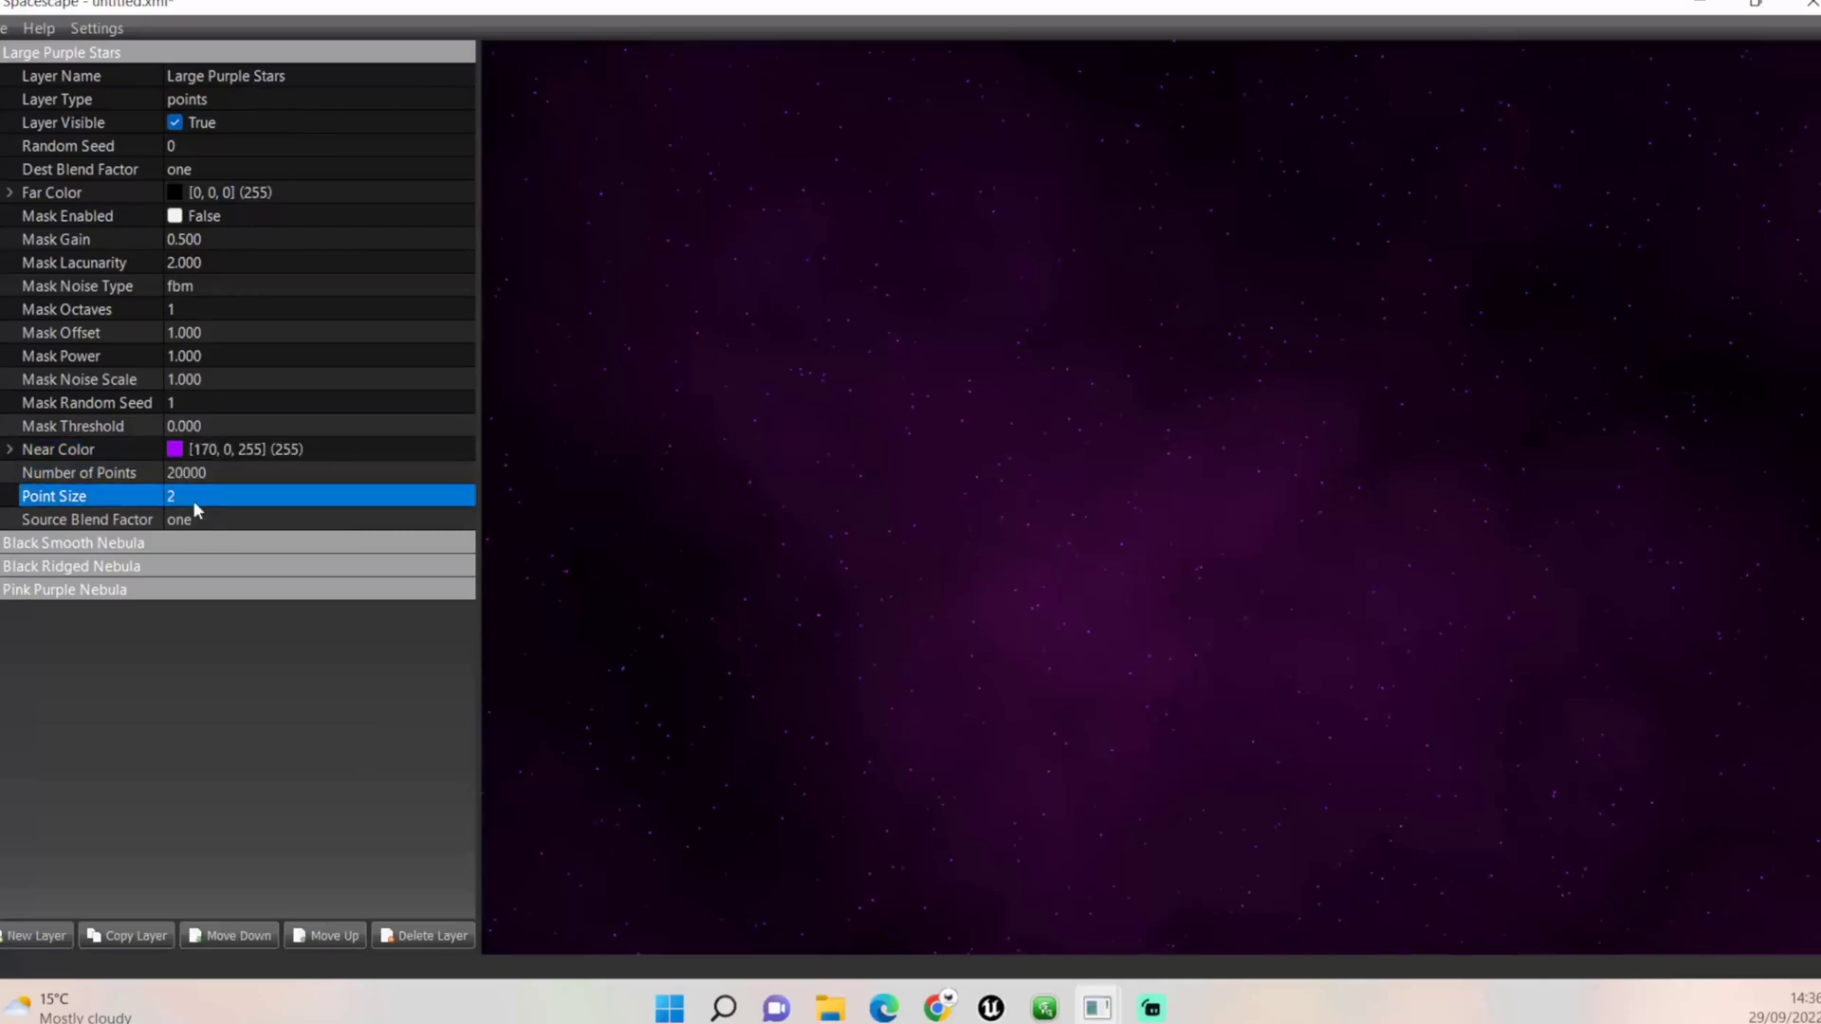
drag(670, 592, 893, 617)
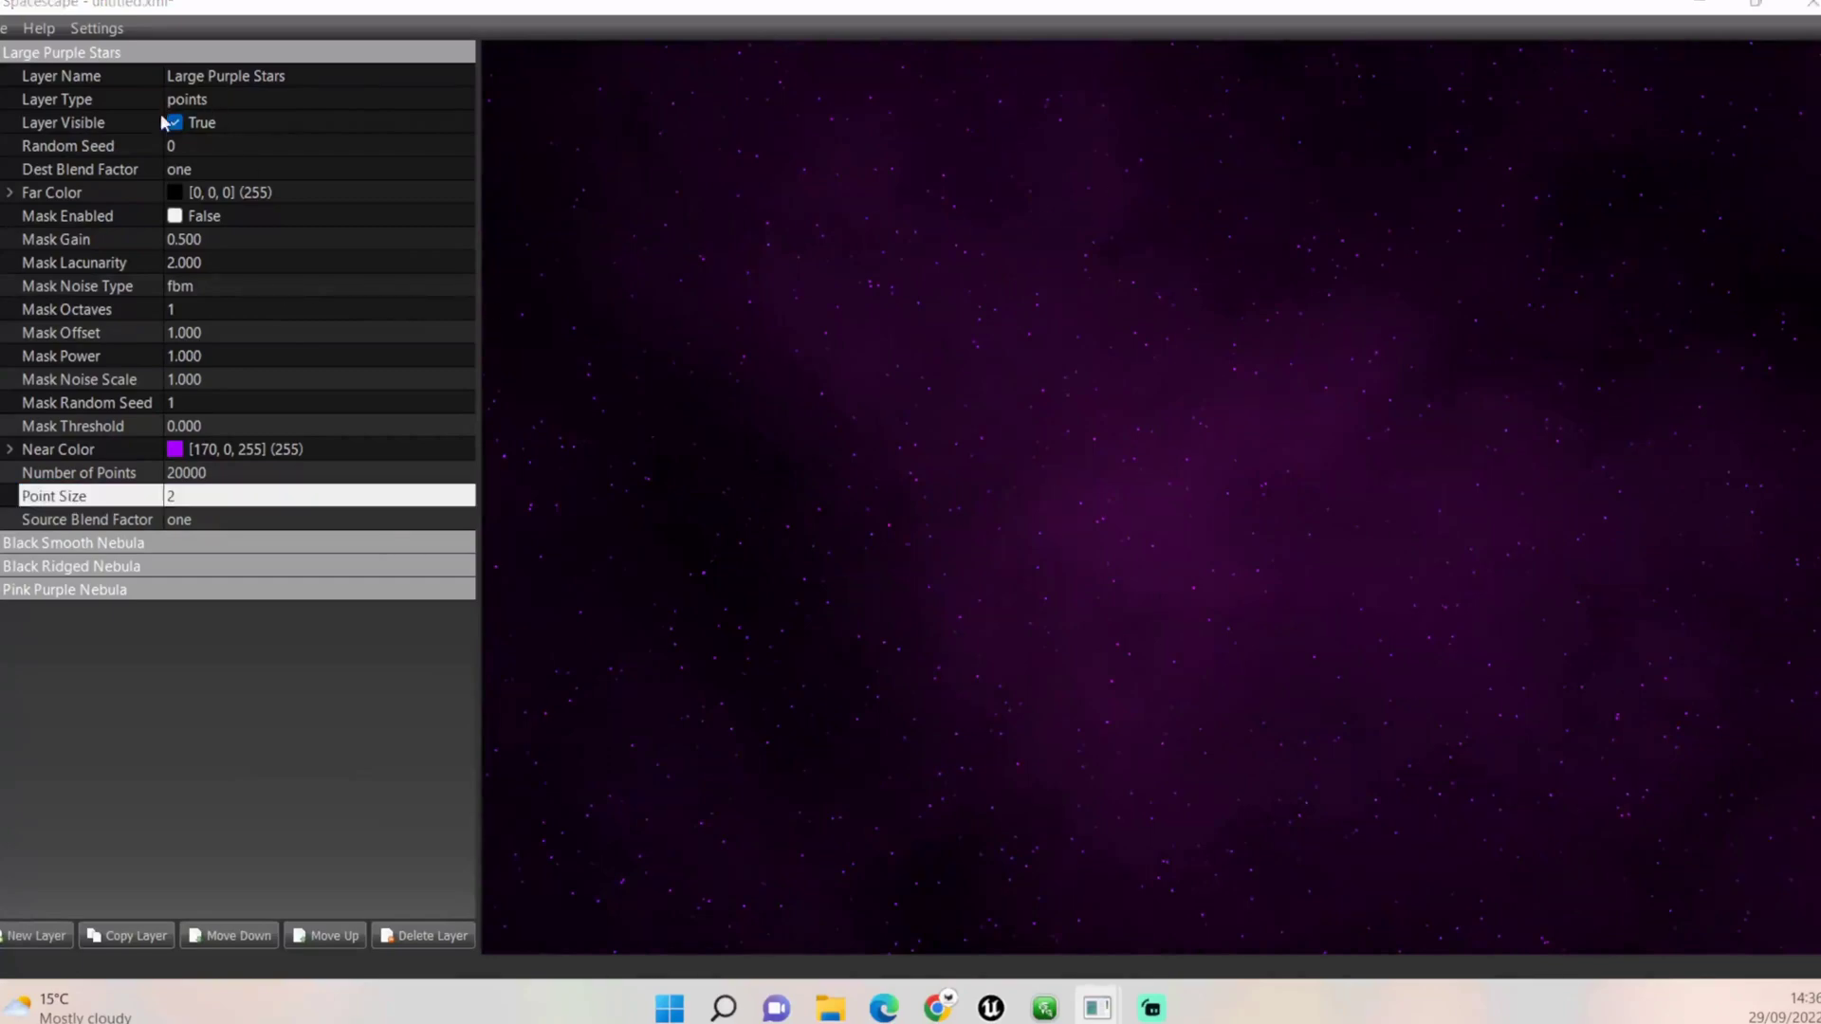
click(32, 939)
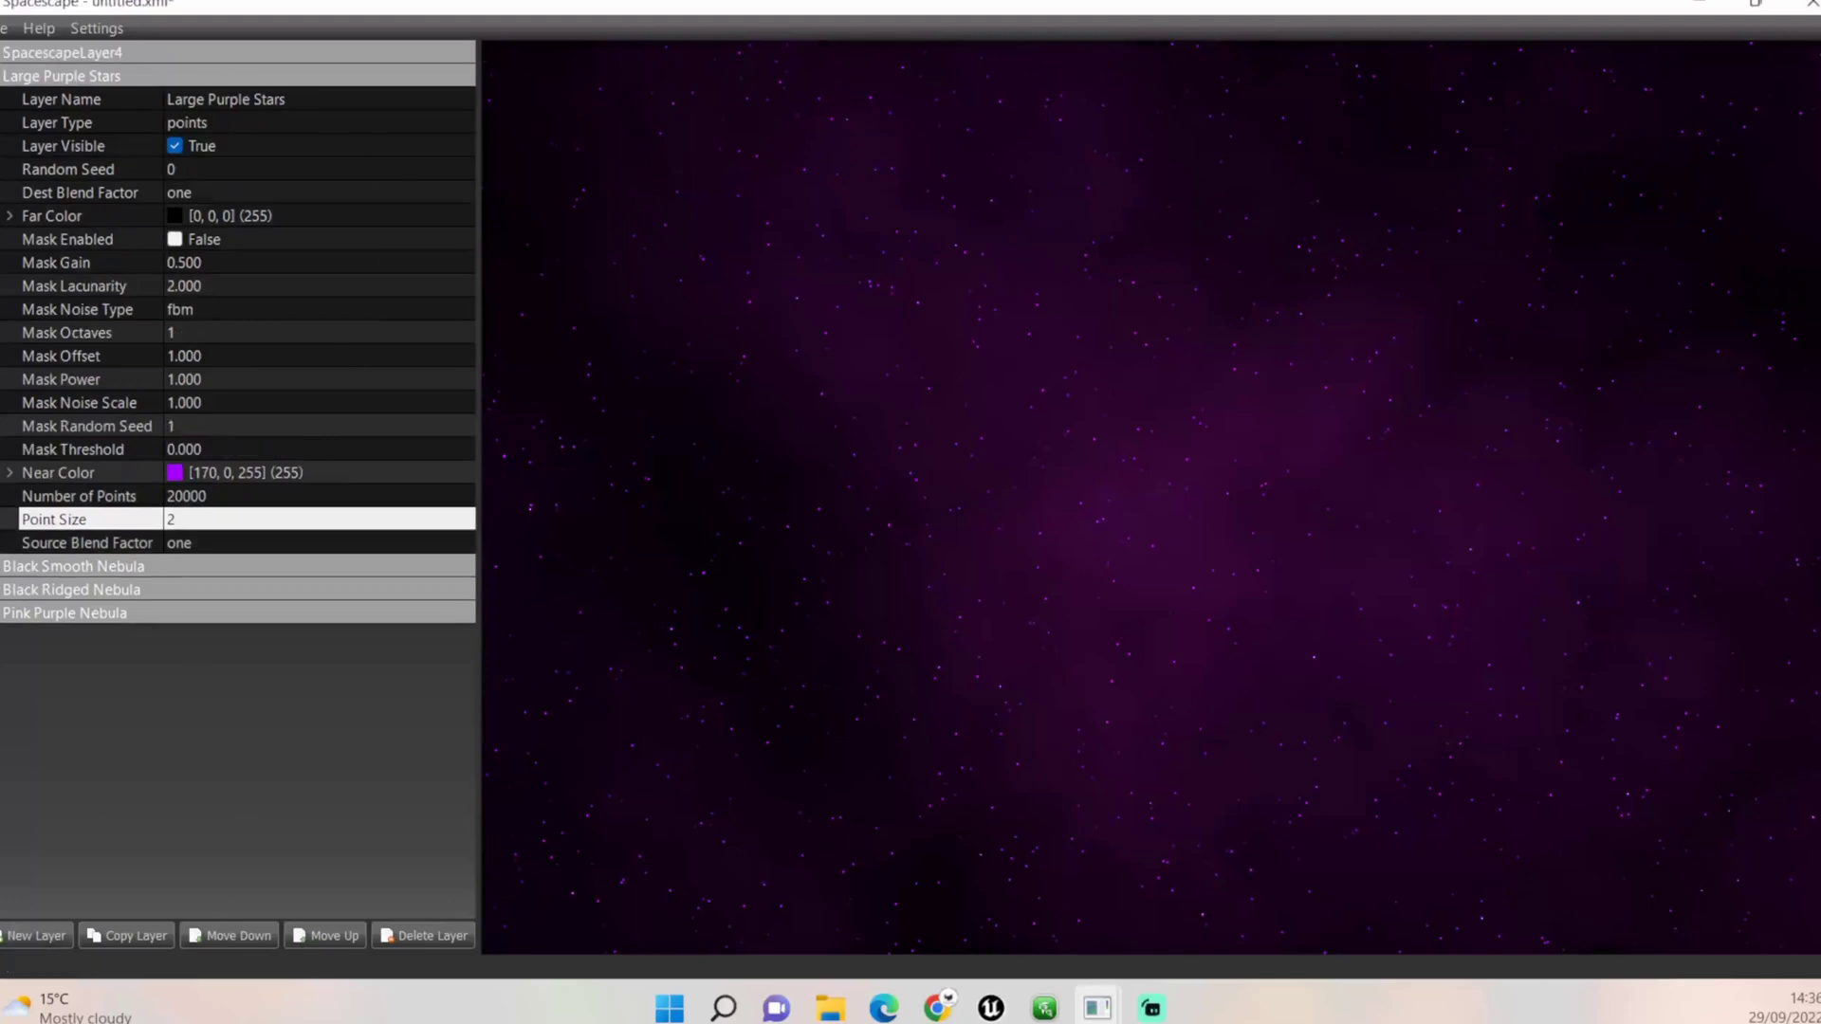
Name the new layer 'Small Purple Stars' with purple near colour 170,0,255
click(313, 76)
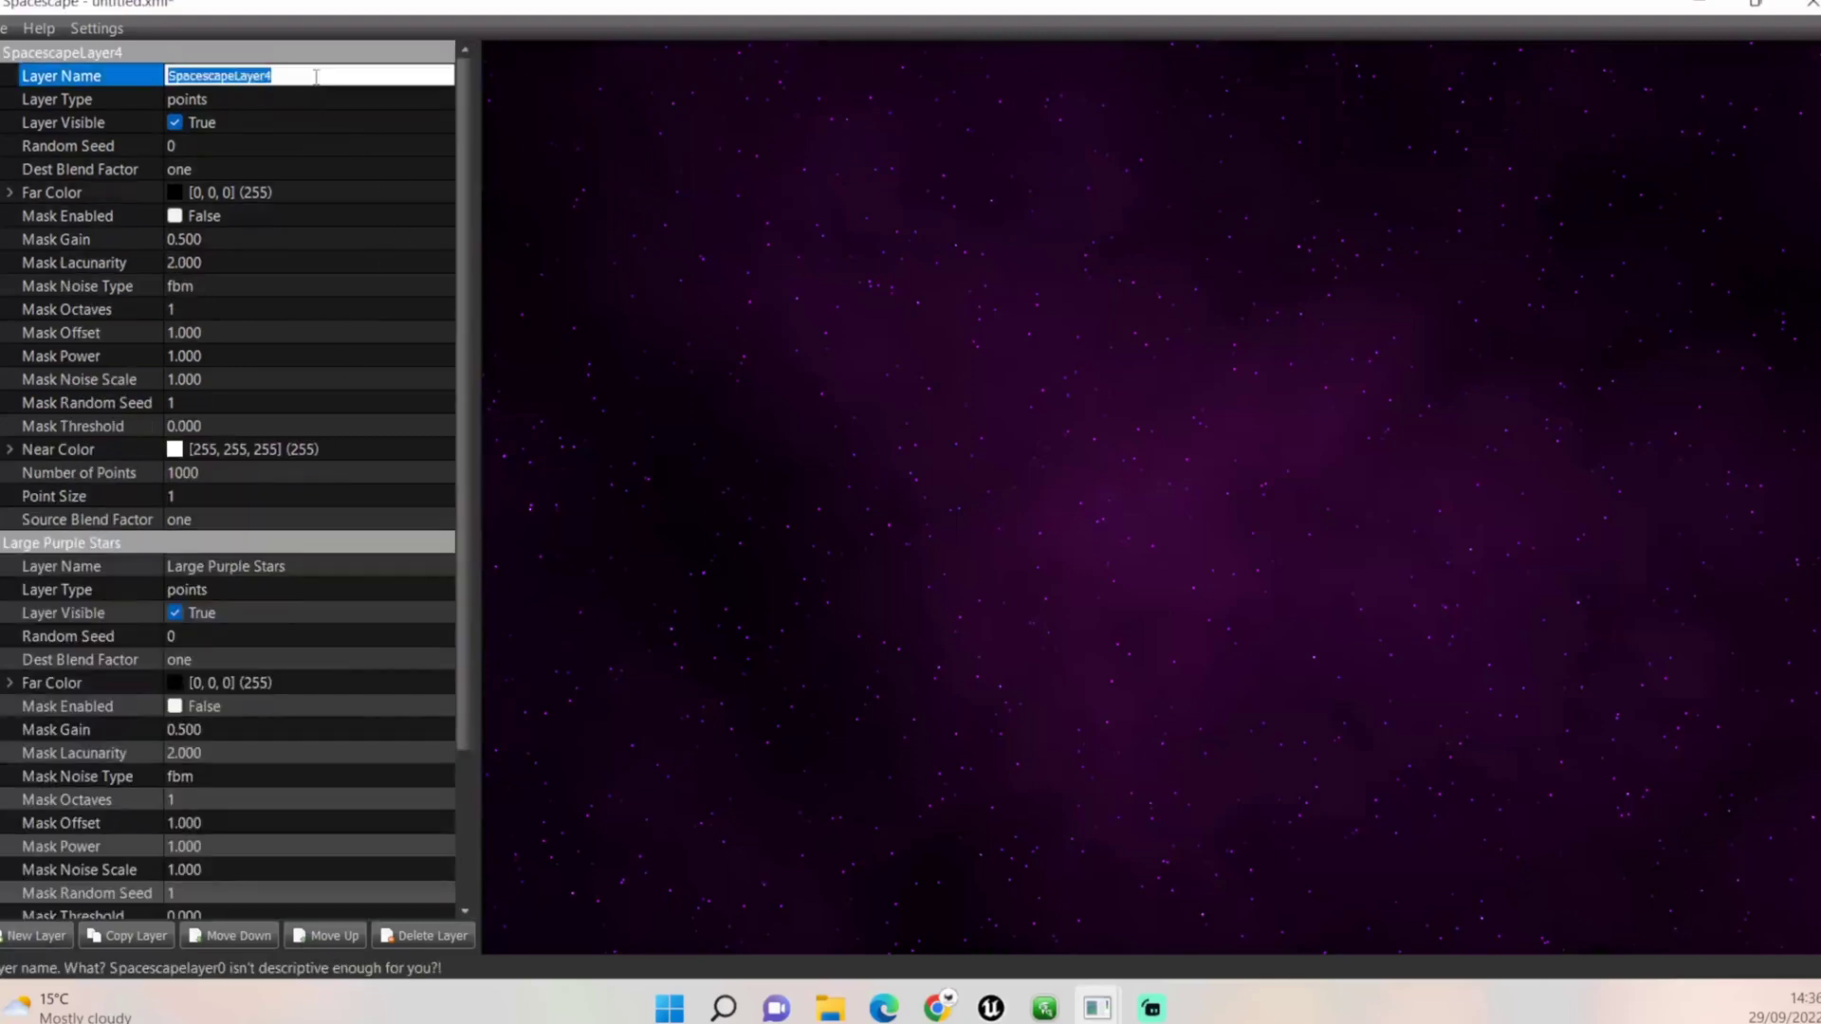
text(Small Pu)
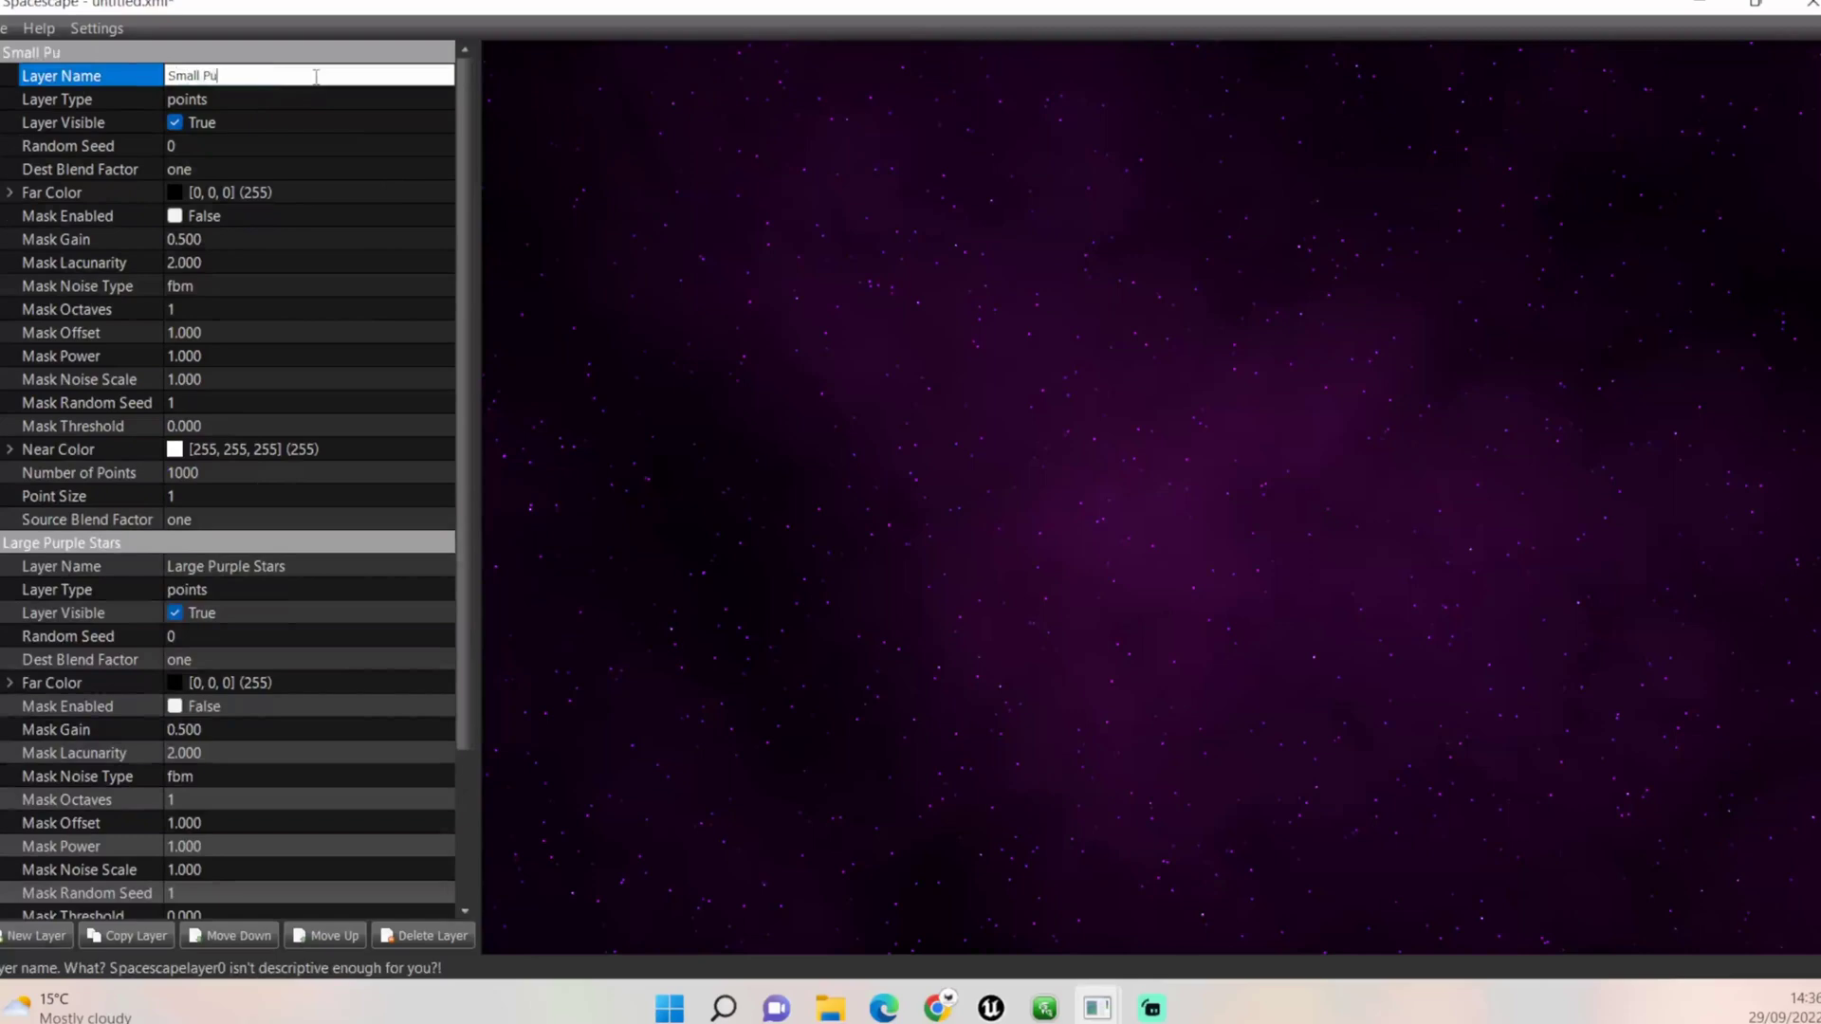
text(rple Stars)
click(179, 453)
click(444, 450)
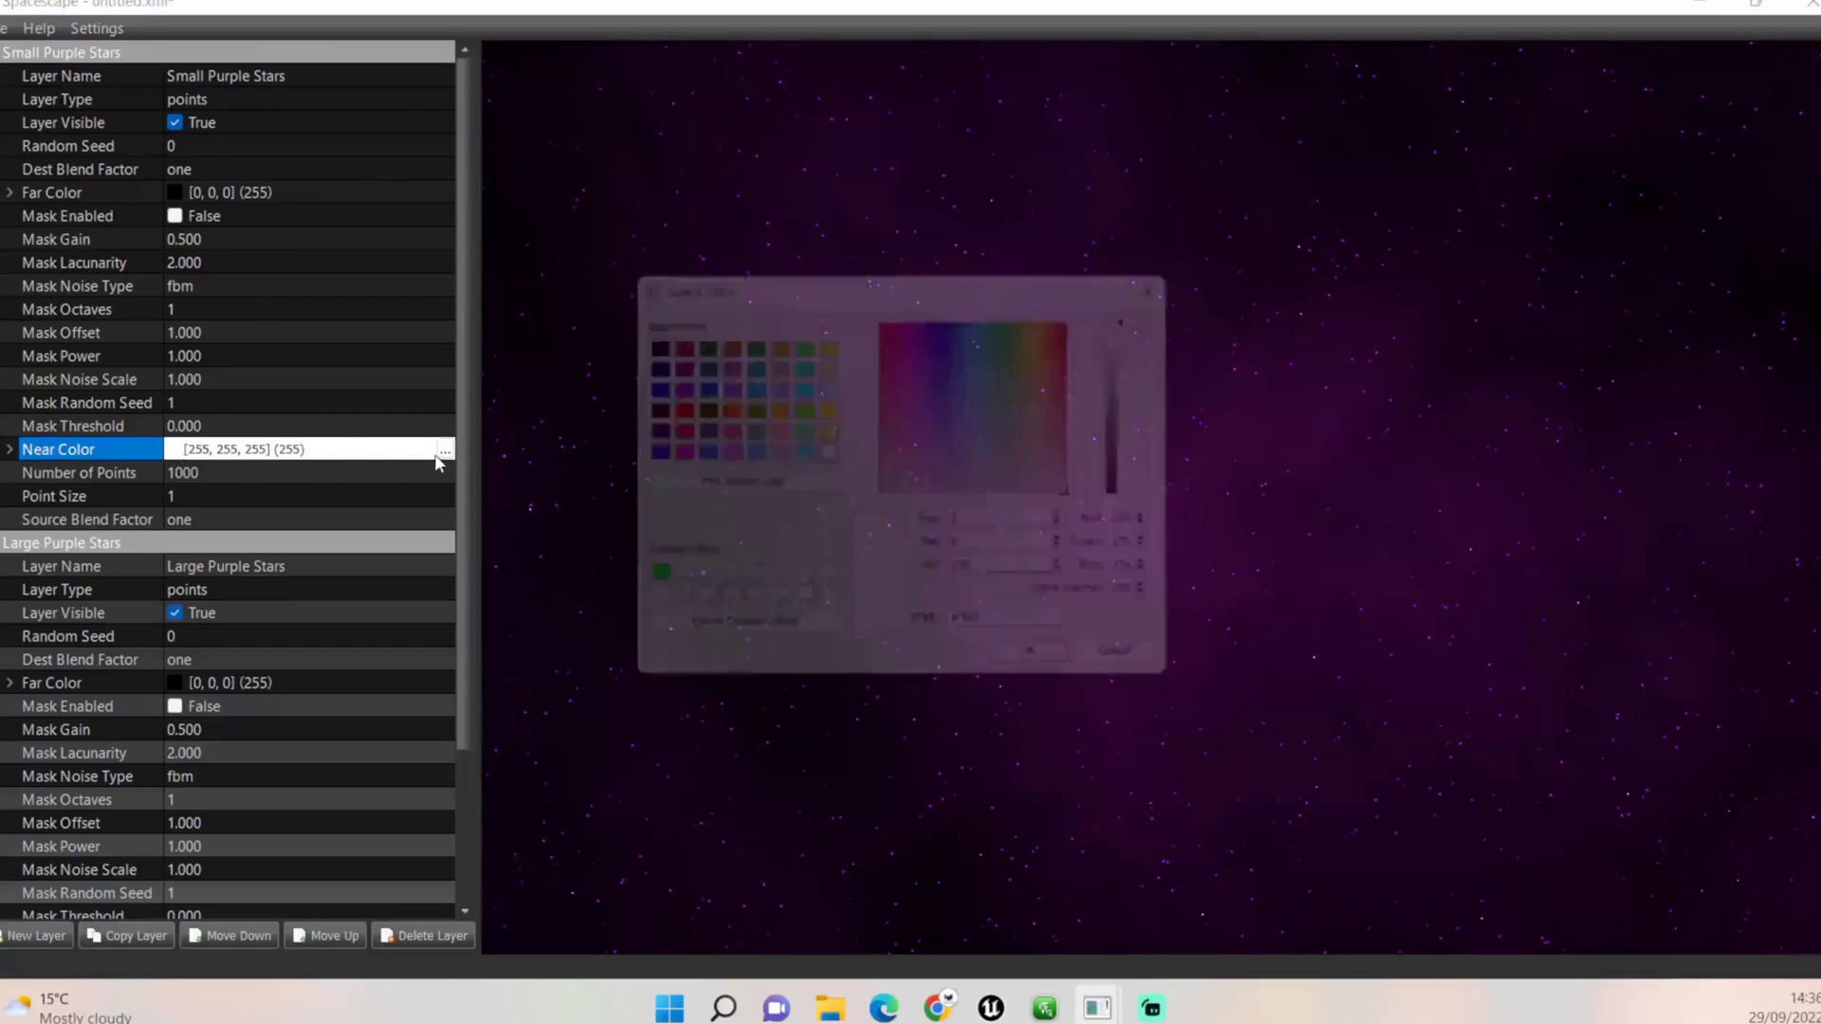
click(664, 383)
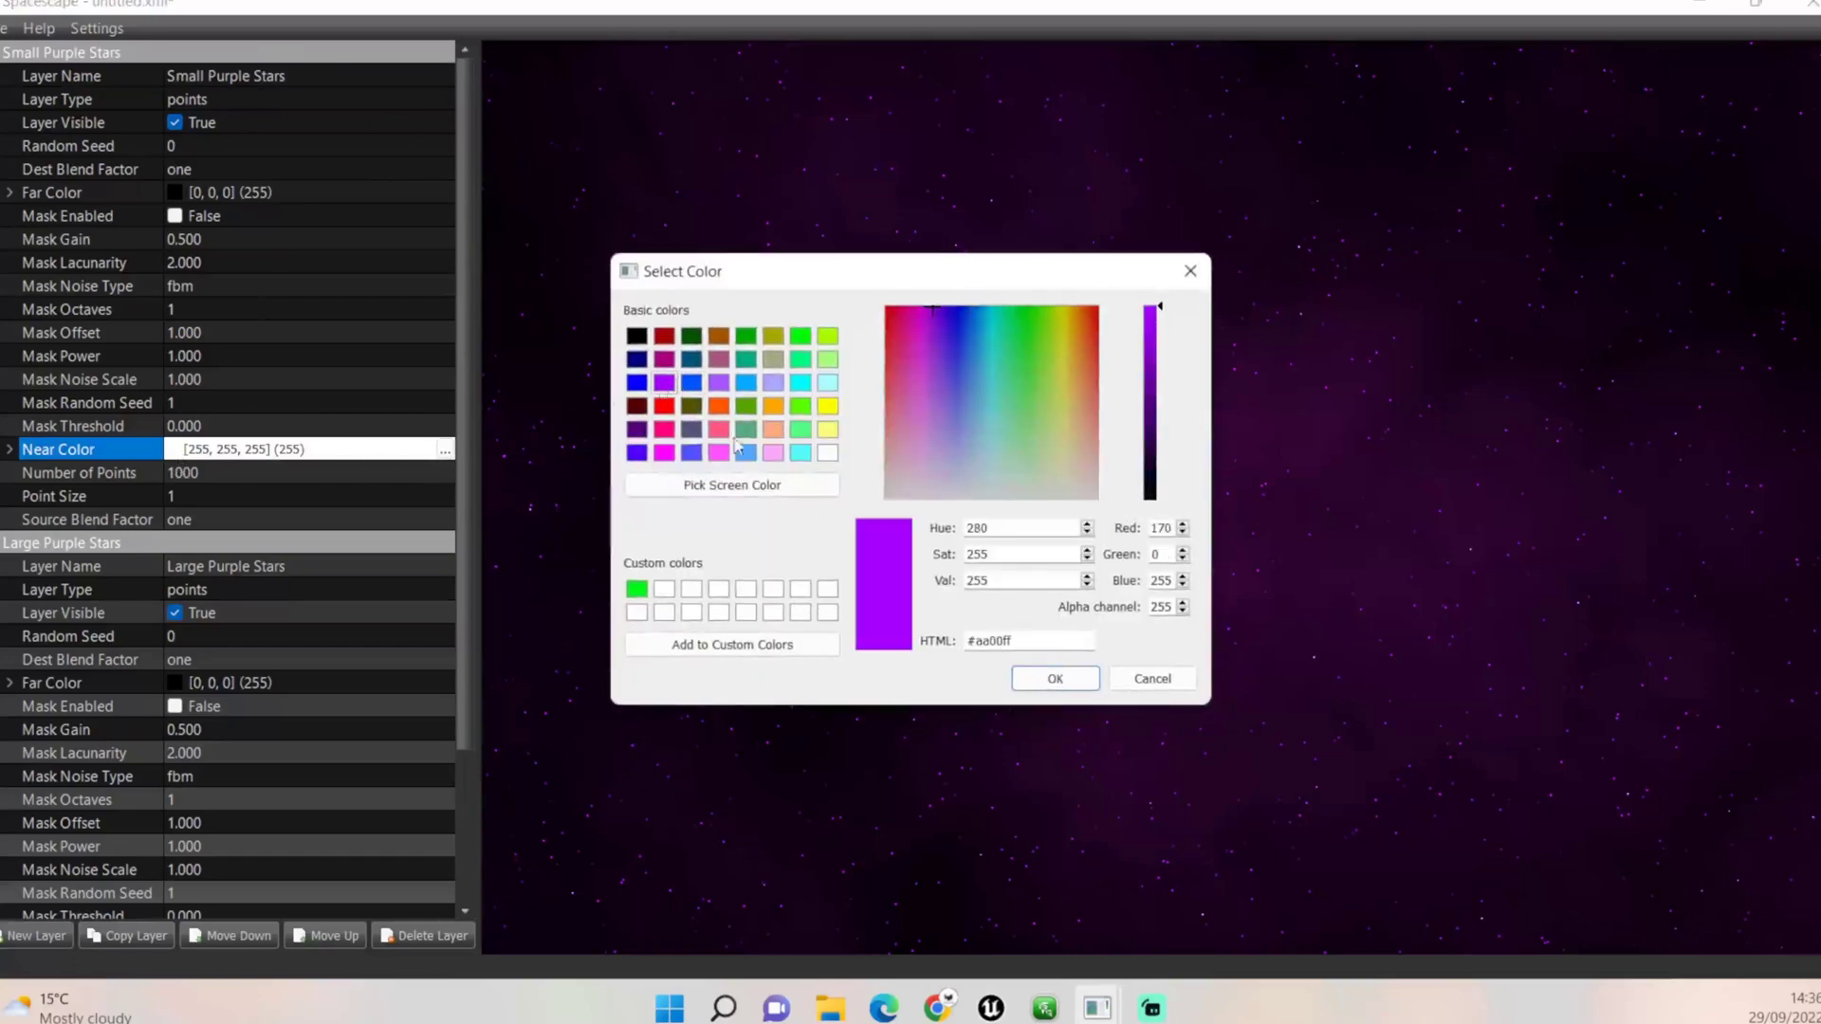
click(1070, 679)
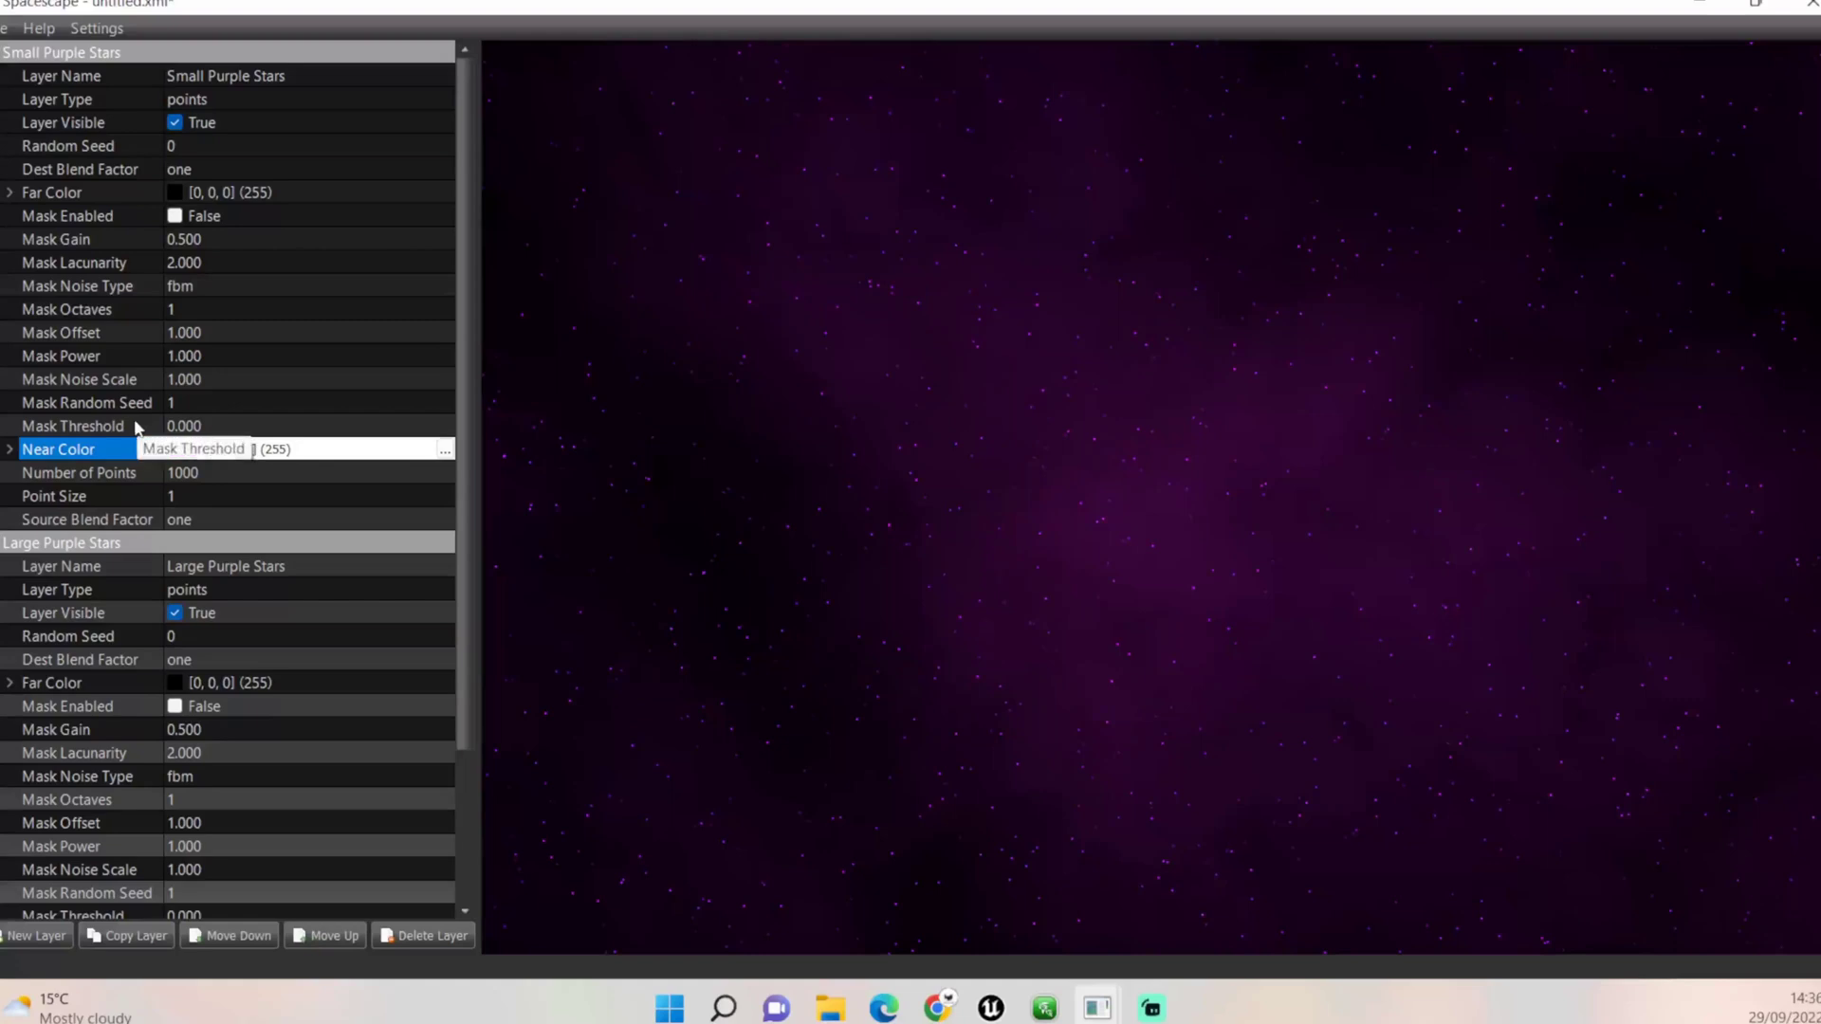
Set the small stars to 5000 points and collapse both purple star layers
click(215, 473)
text(500)
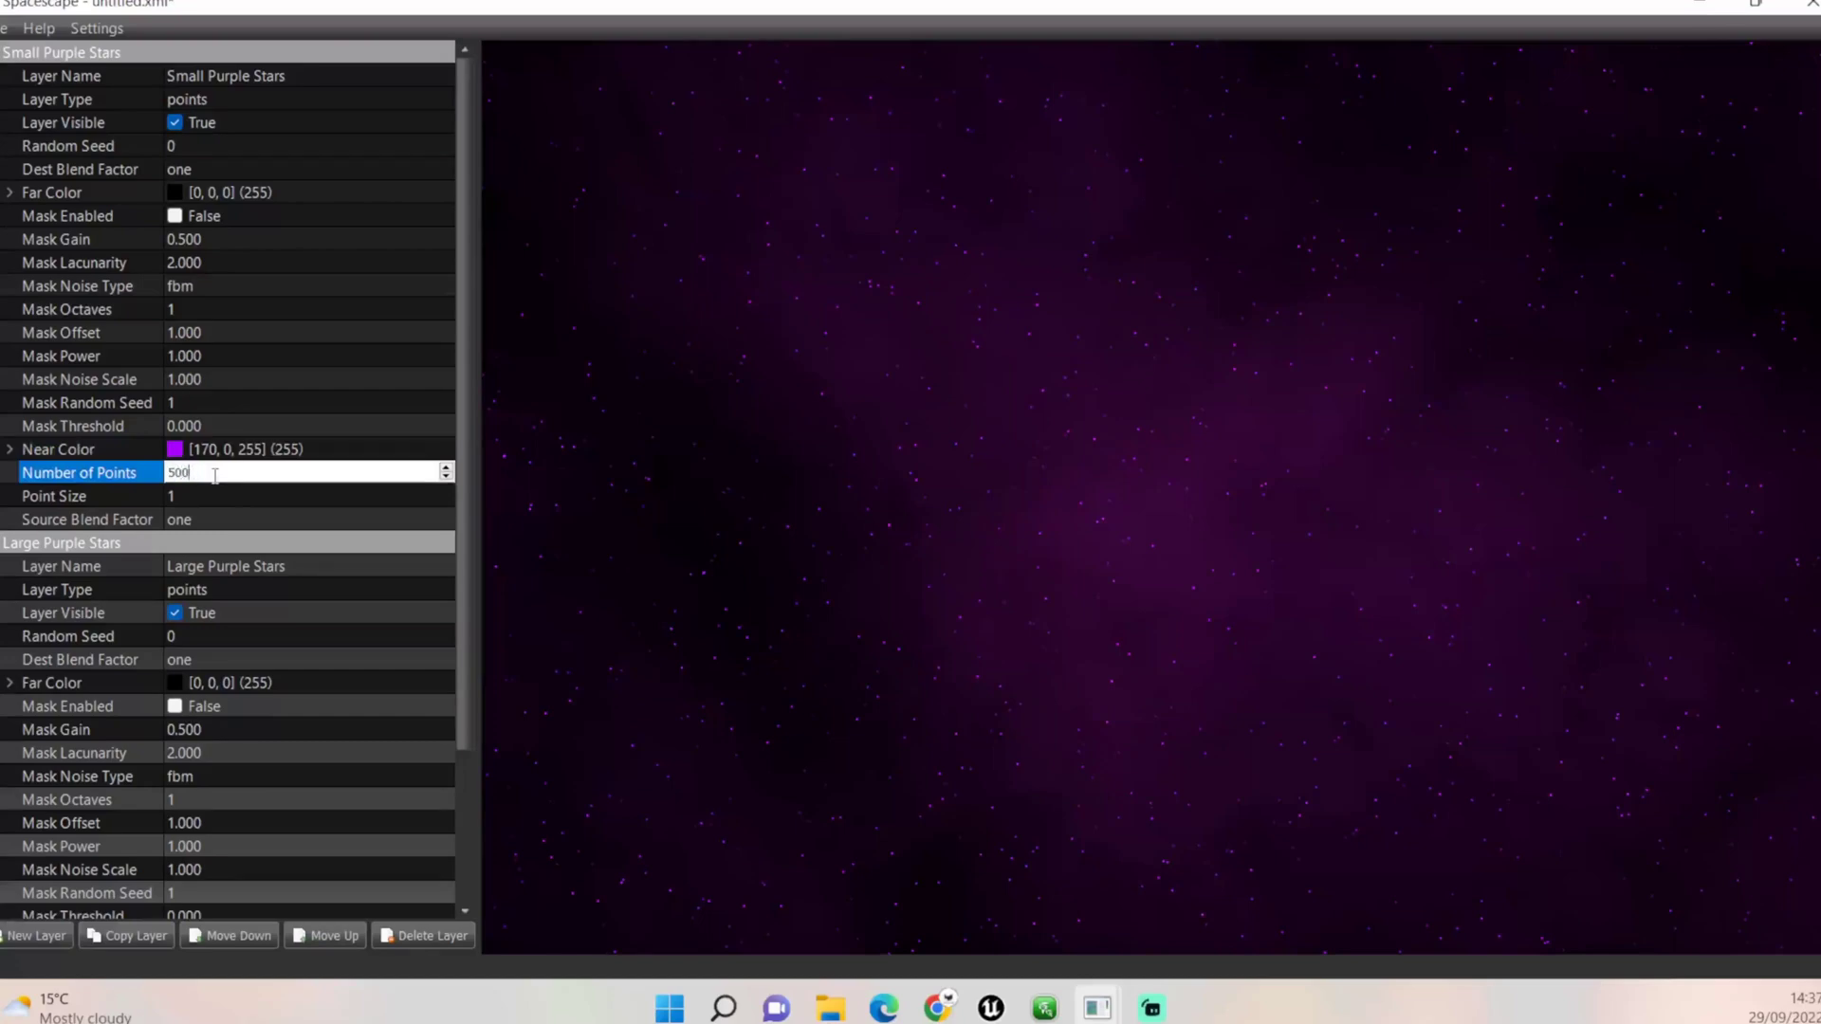
text(00)
key(Return)
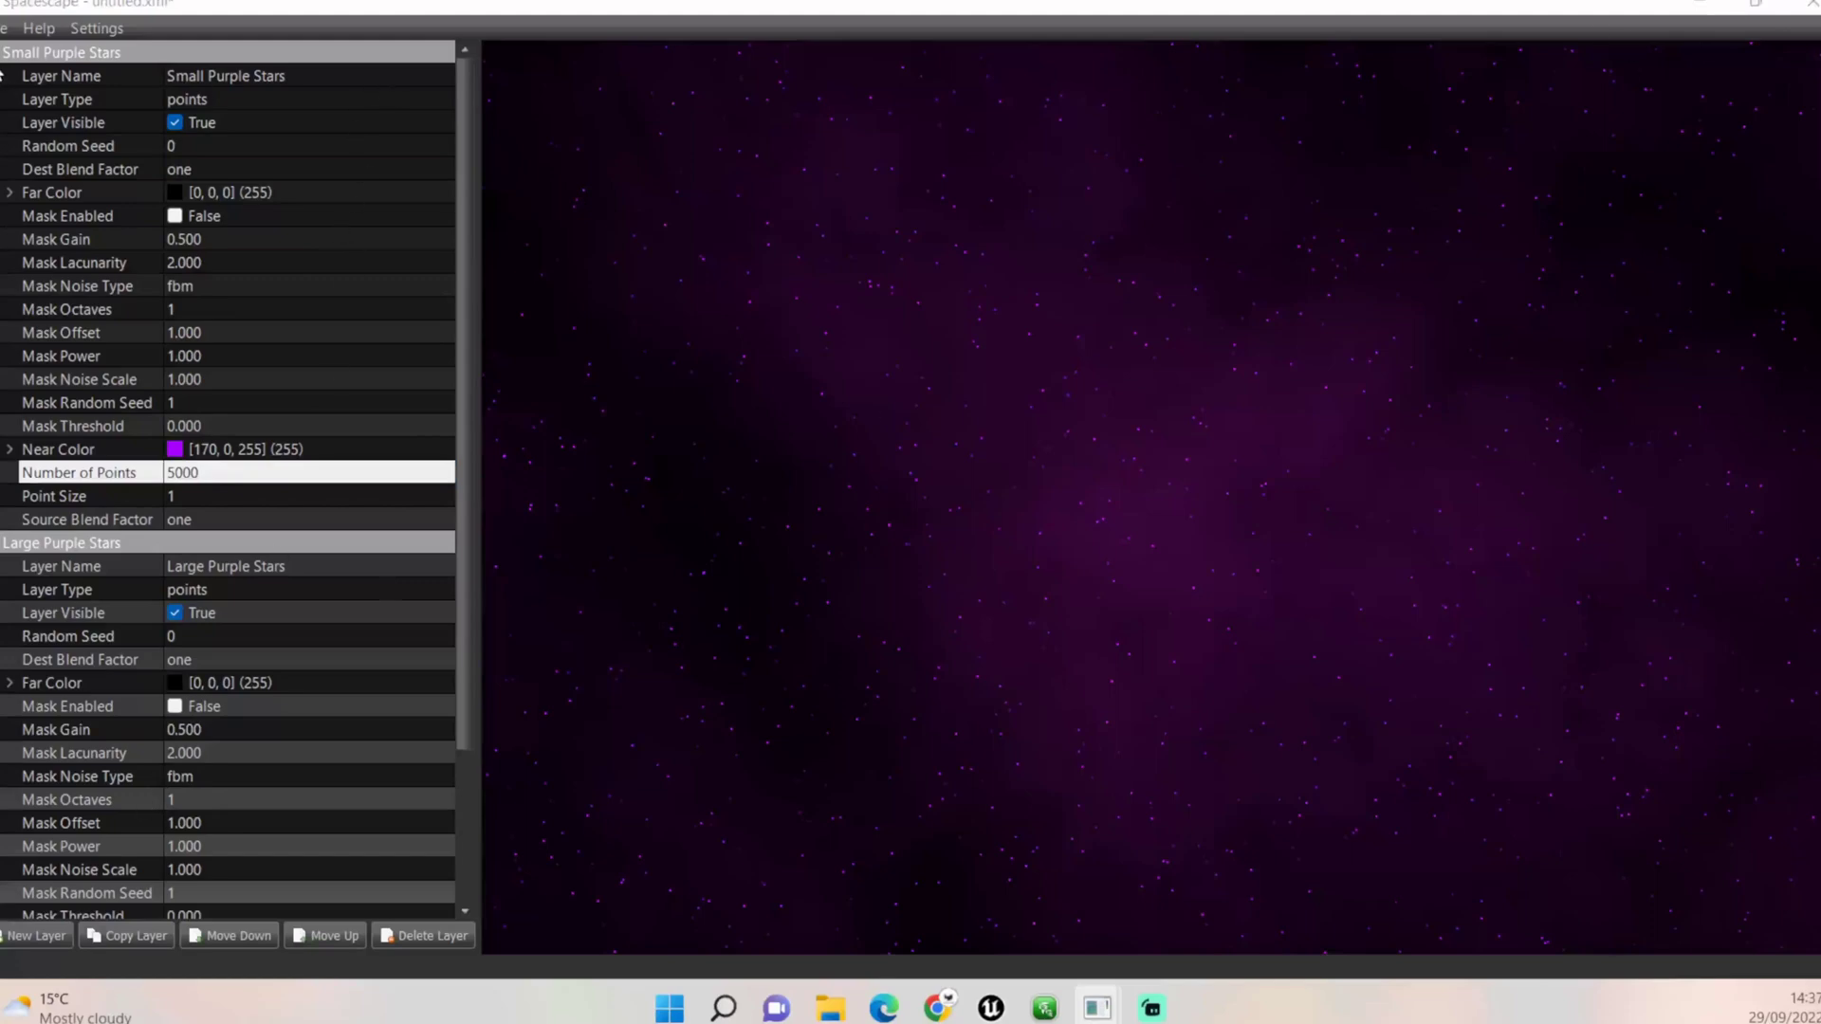
click(62, 52)
click(61, 76)
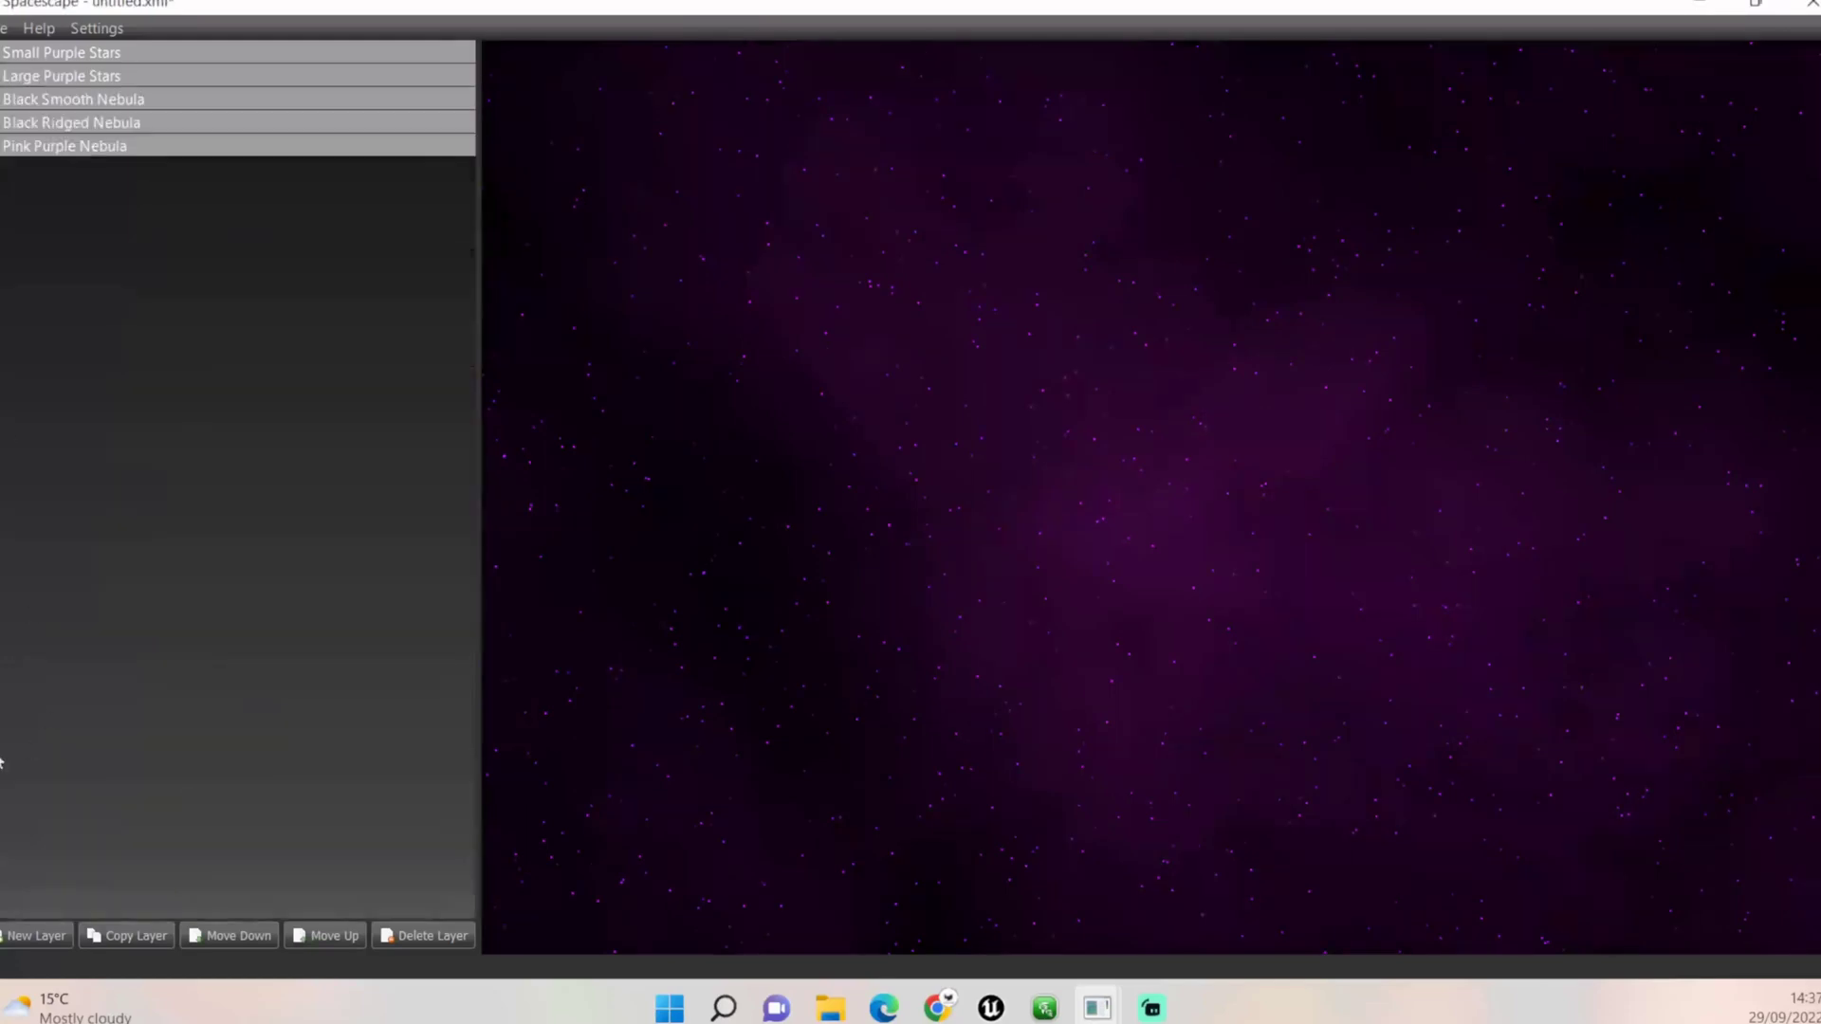
Add a billboards layer named 'Small Blue Billboard Stars' with random seed 7
click(20, 936)
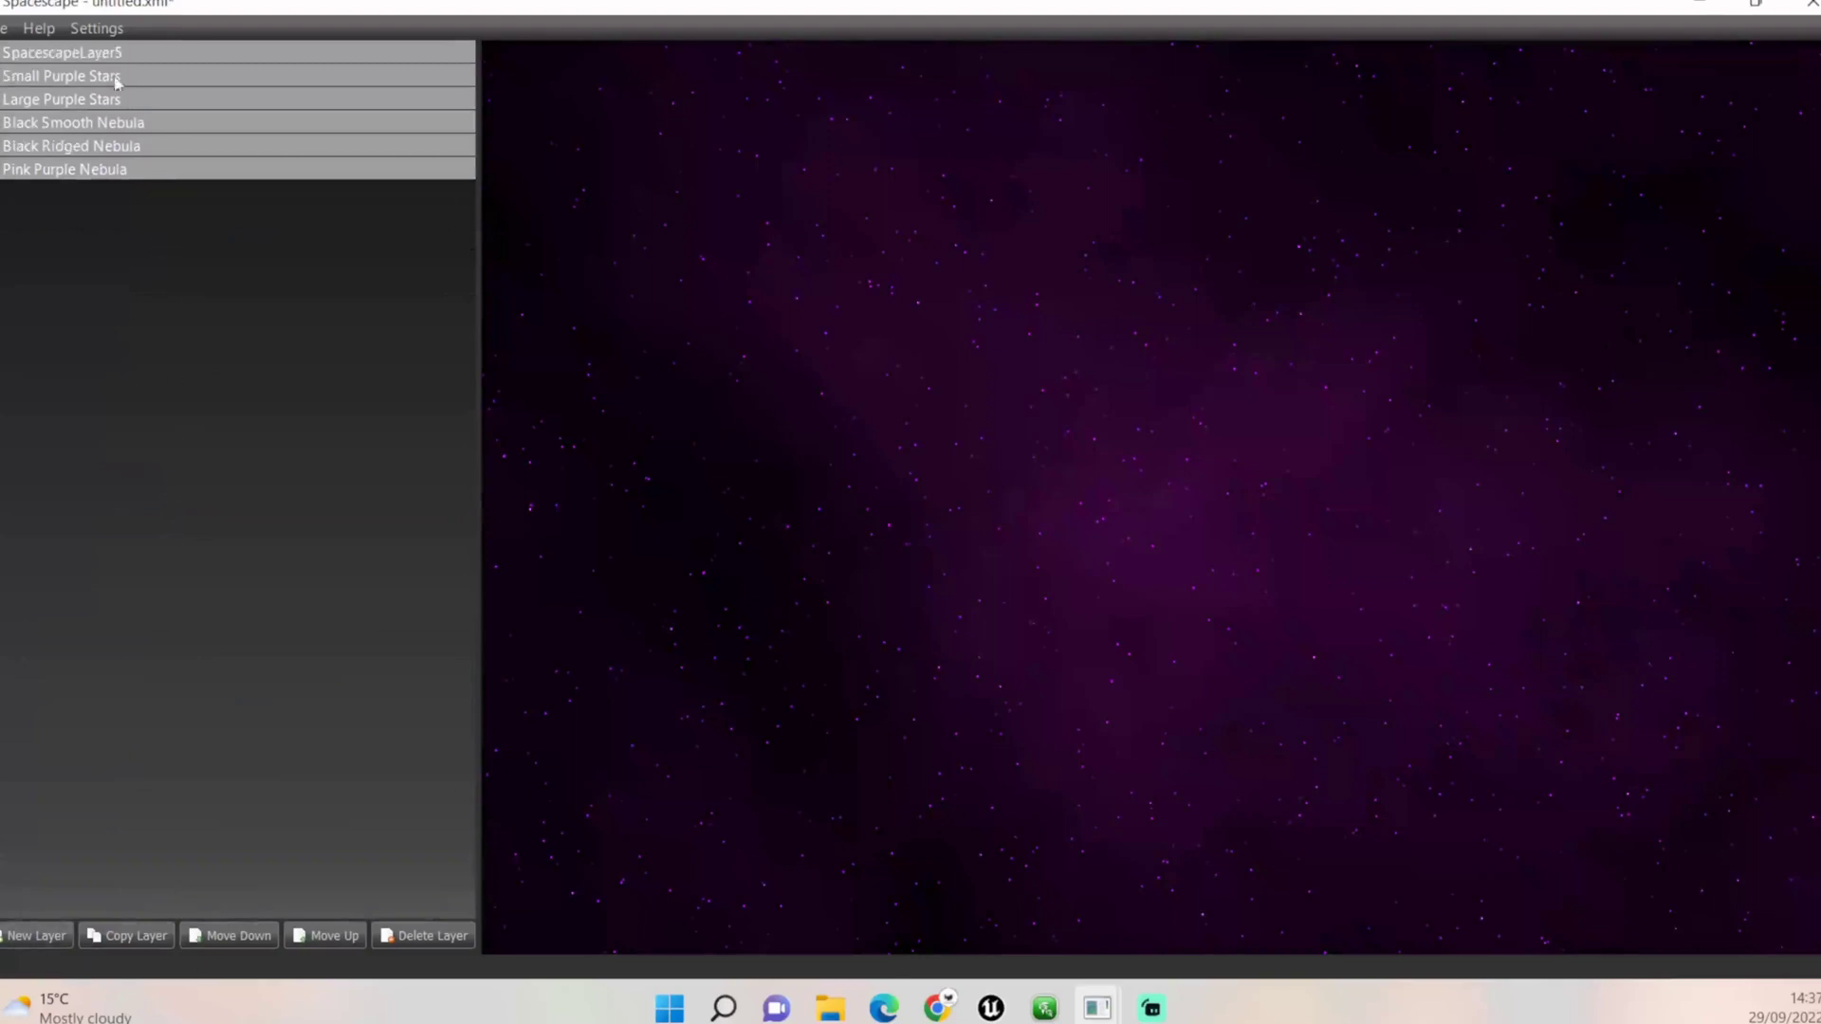
click(57, 53)
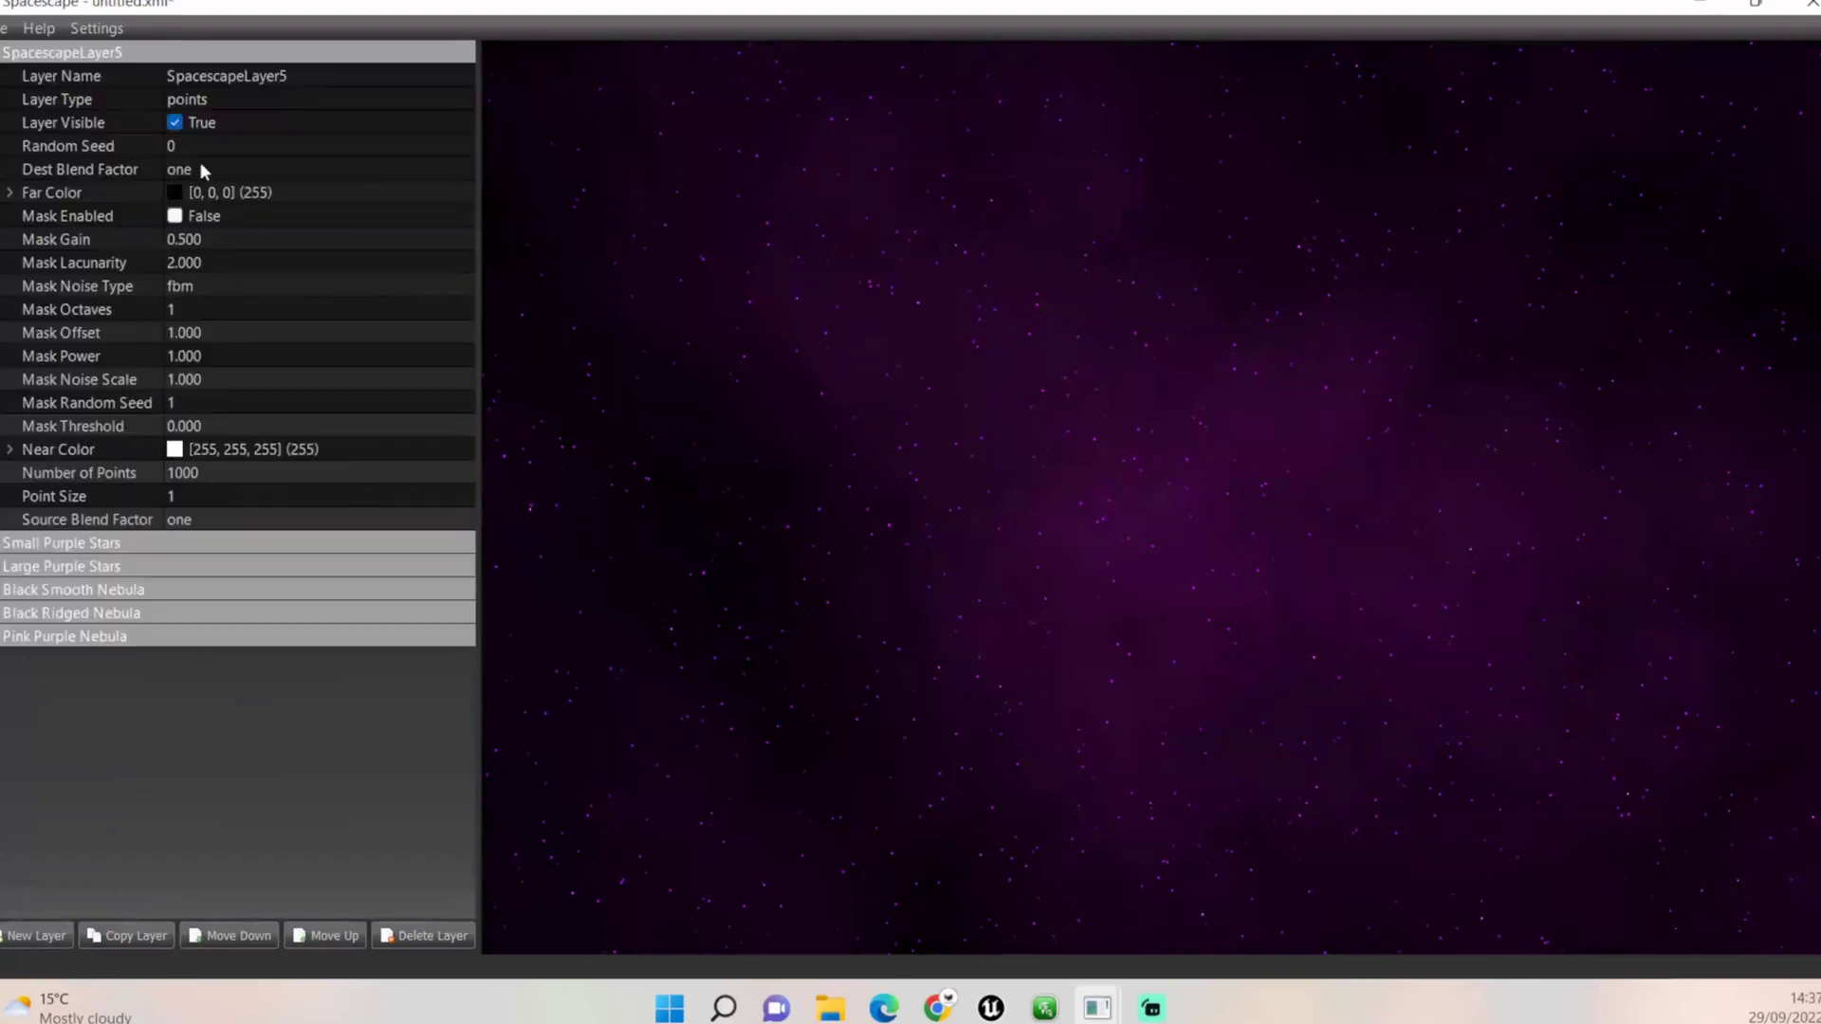
click(274, 79)
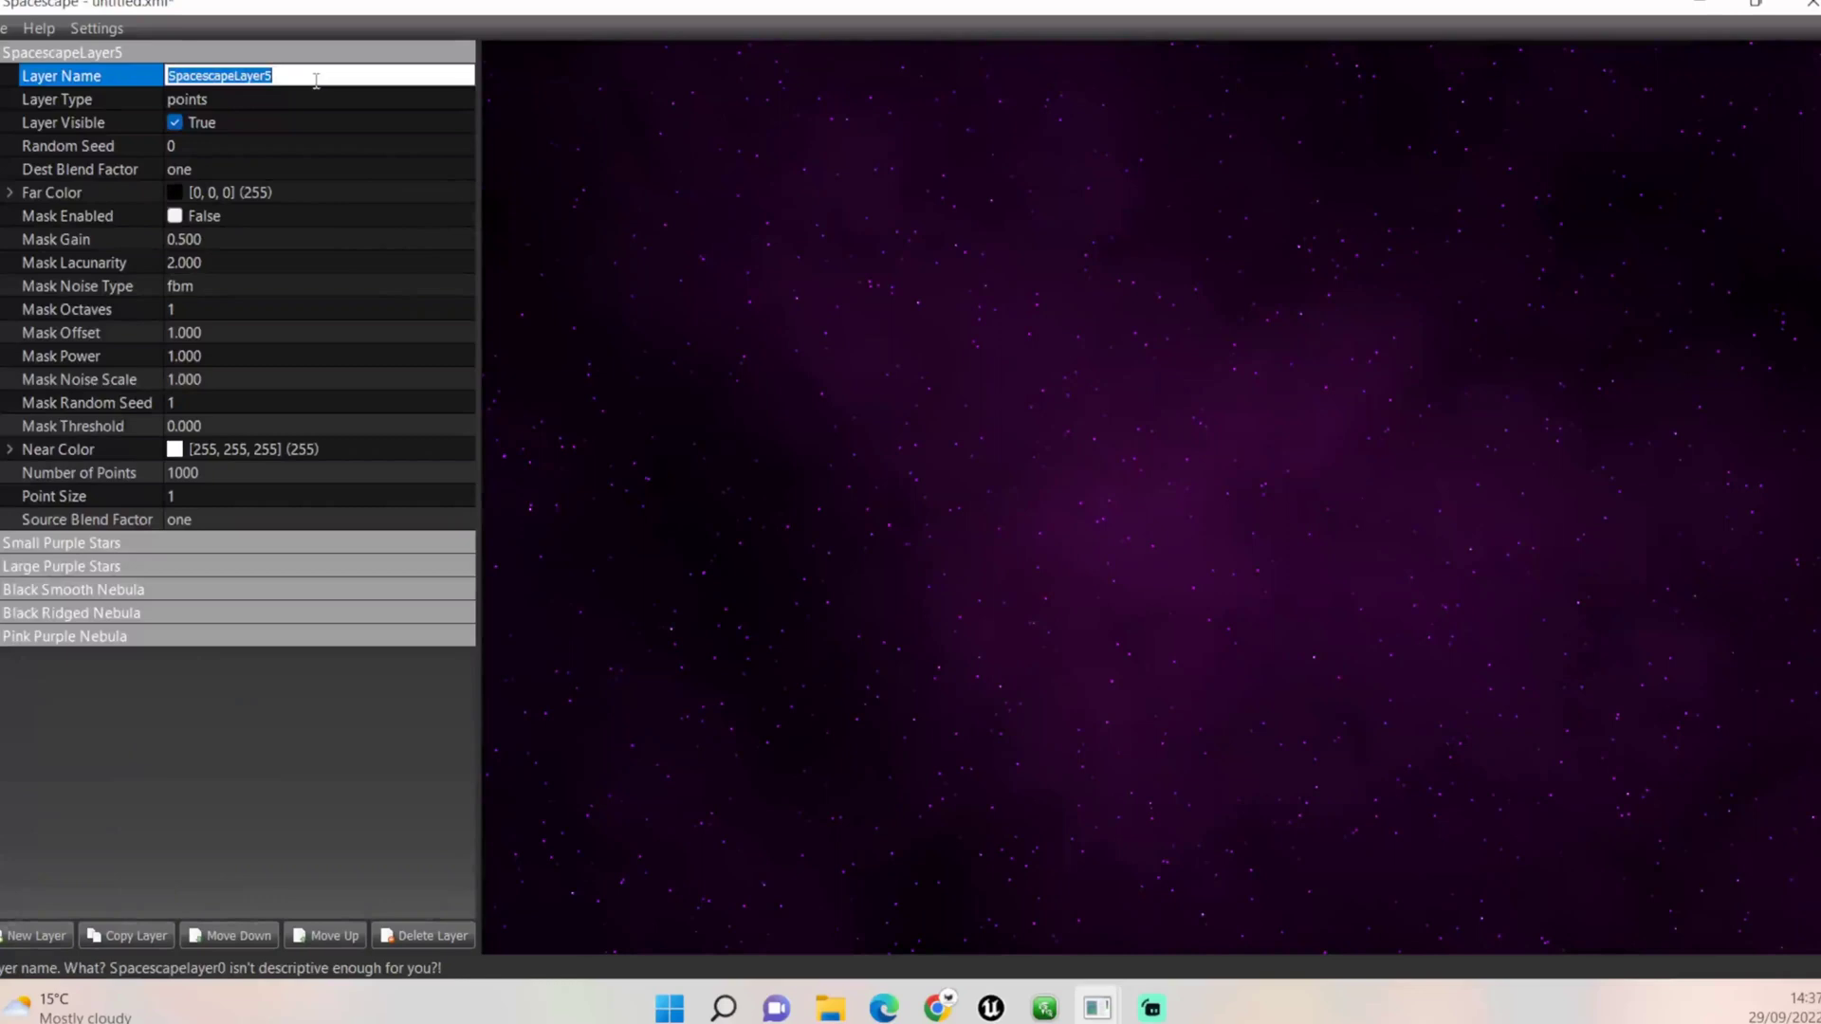
text(Smal)
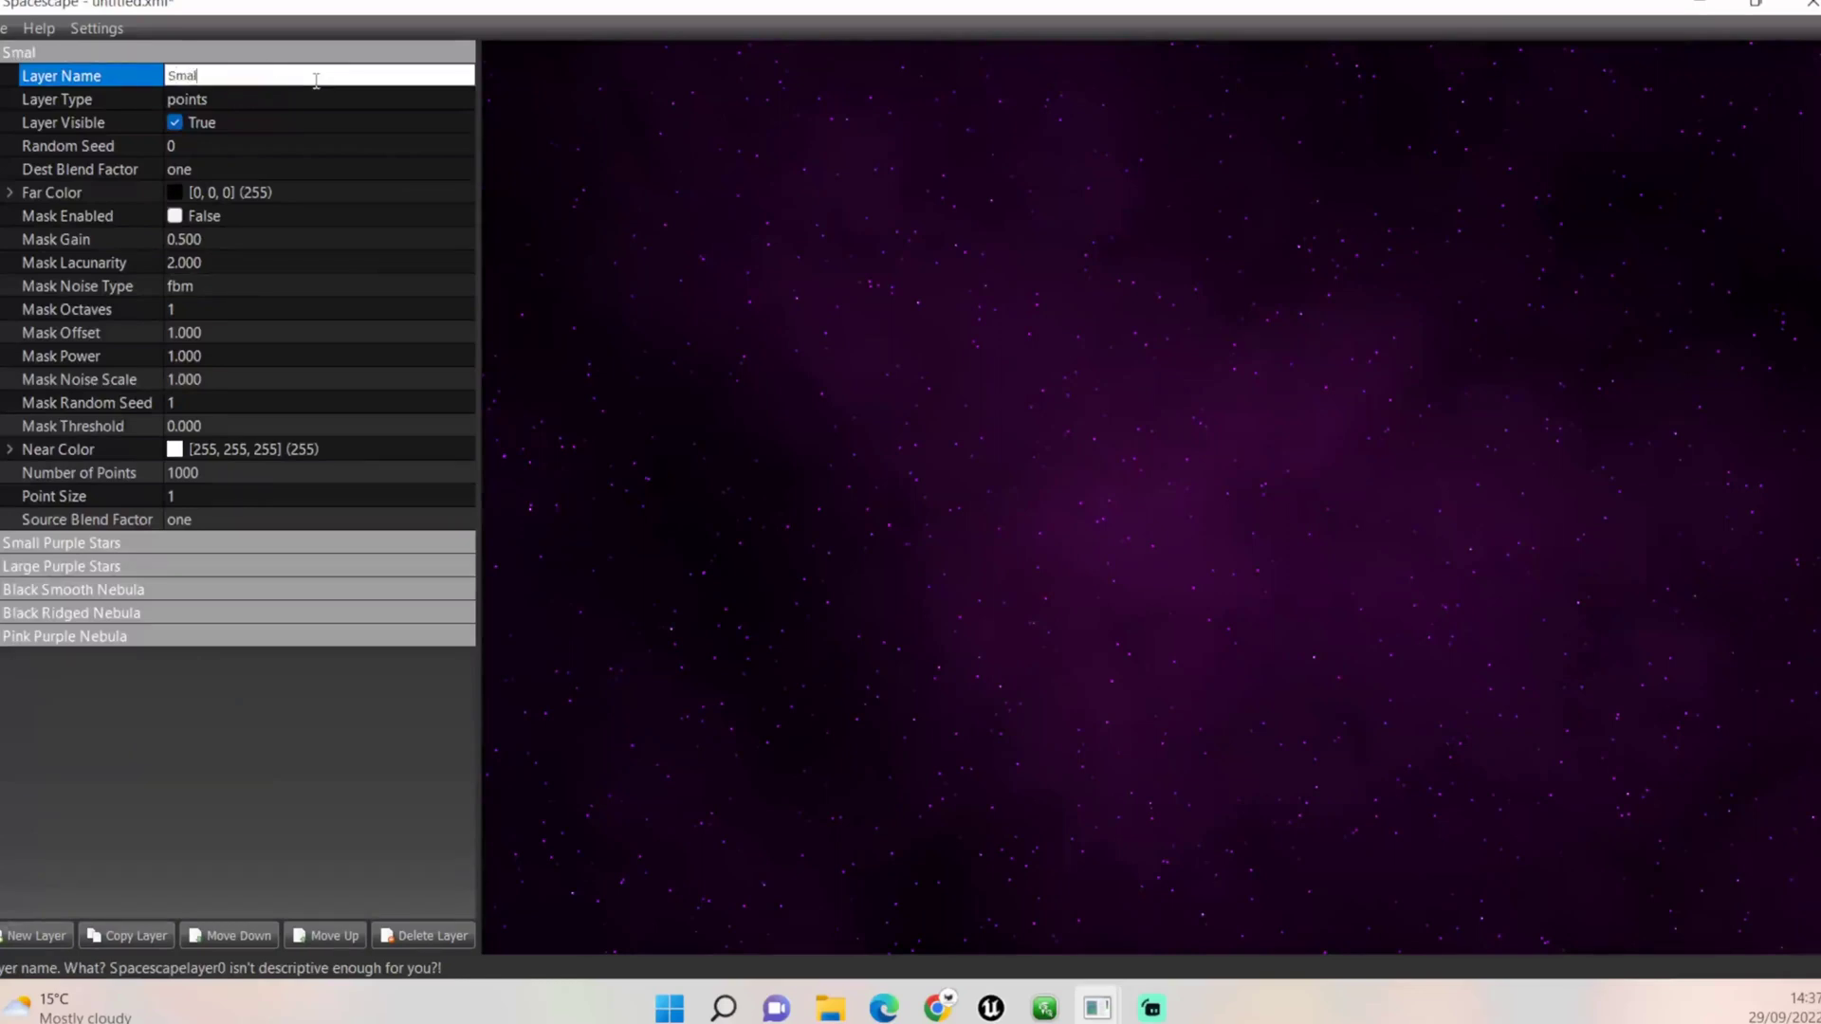
text(l Blue Billboard S)
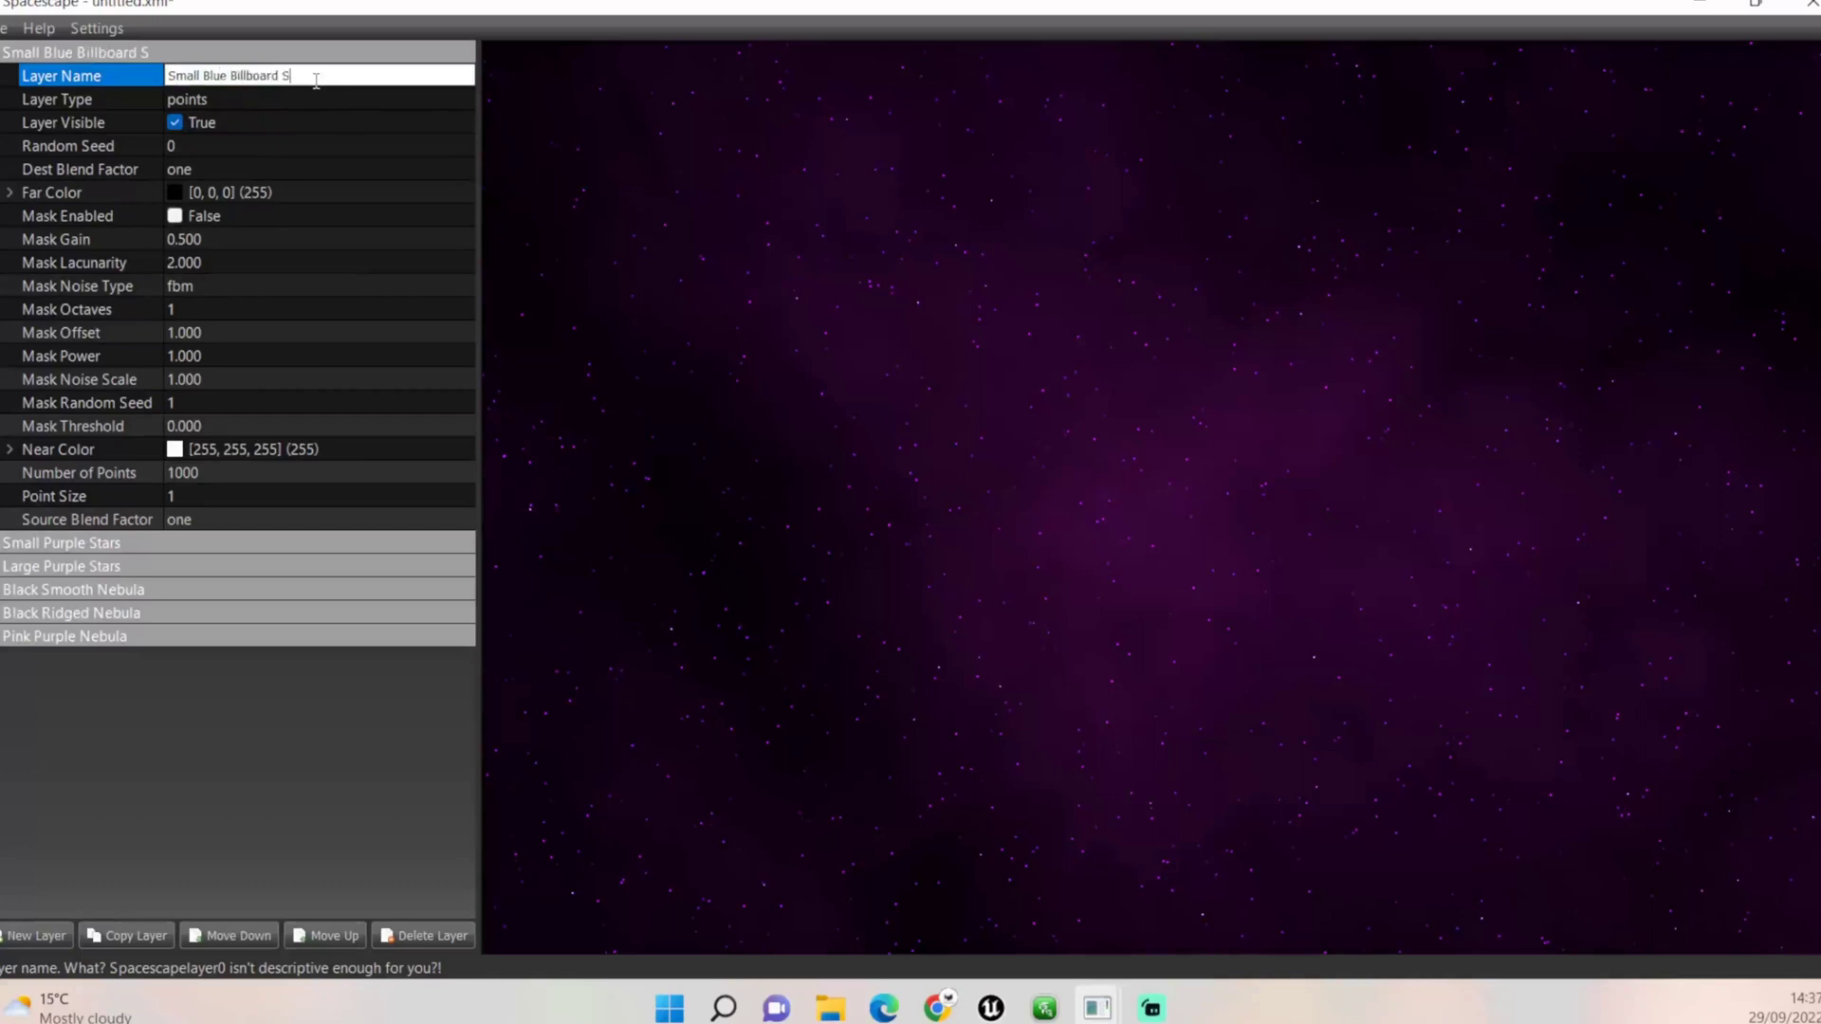
text(tars)
click(226, 94)
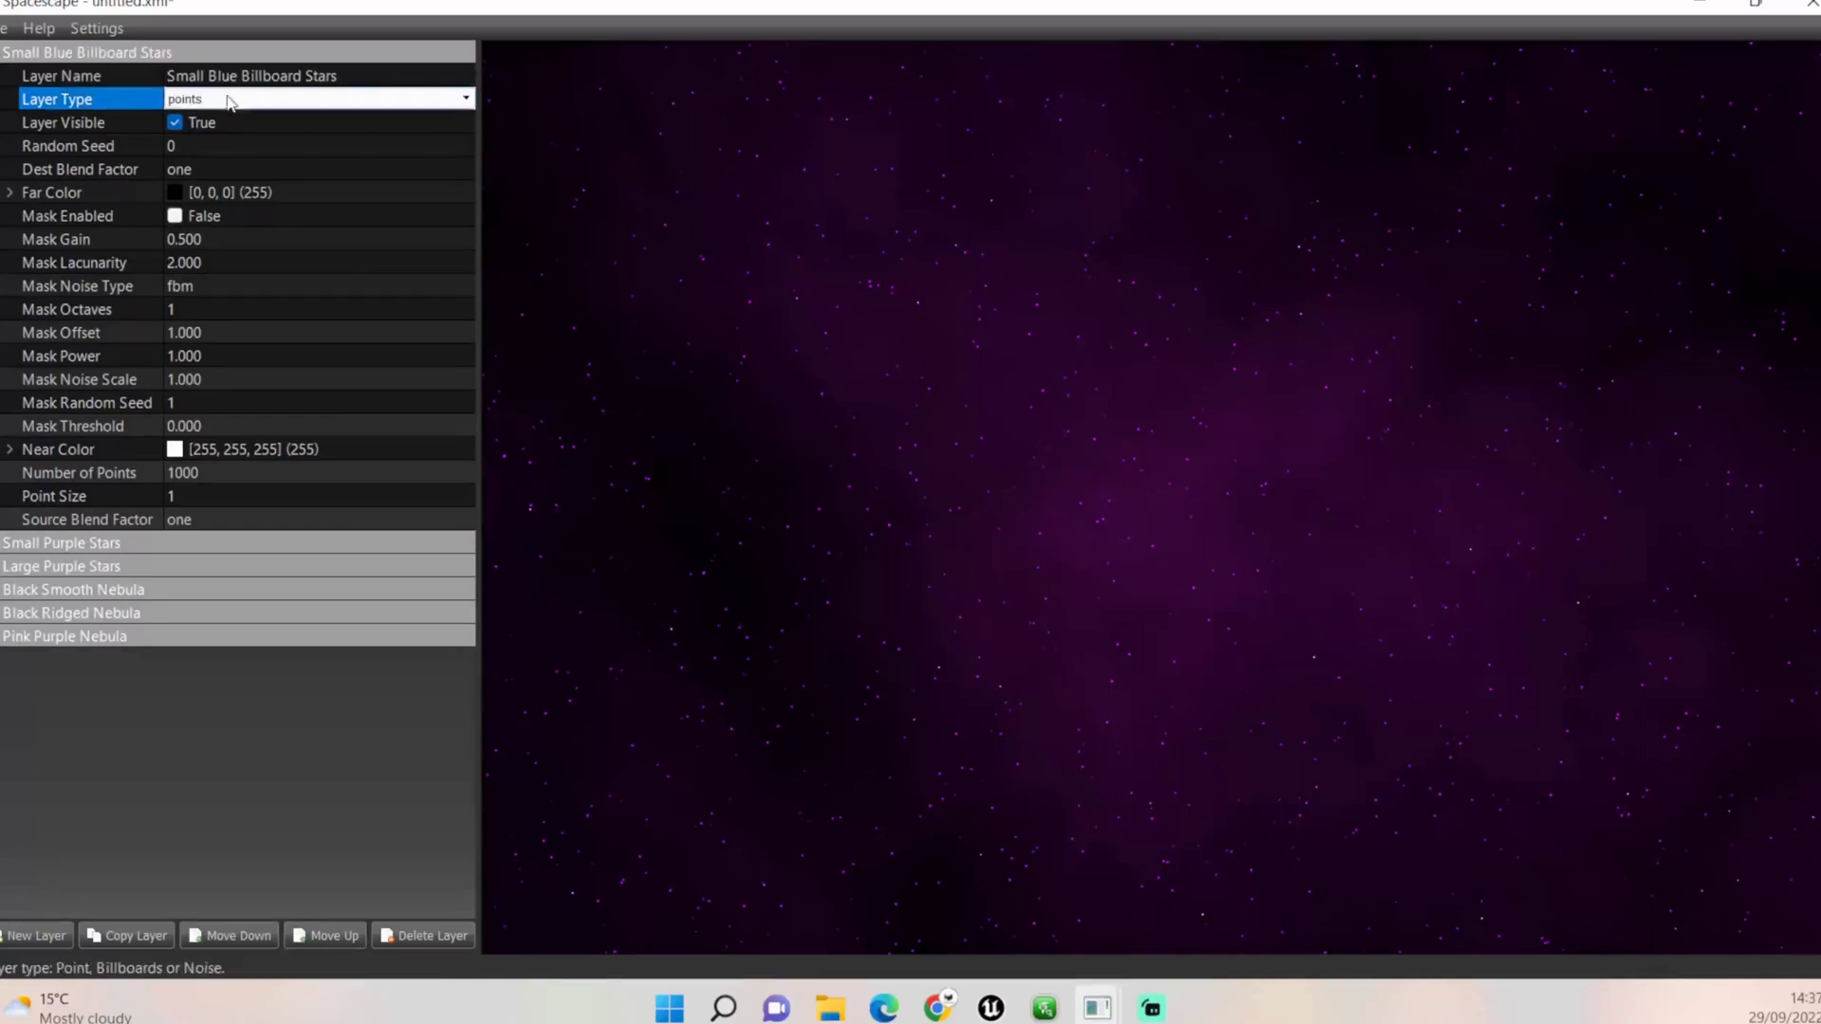
click(465, 98)
click(402, 127)
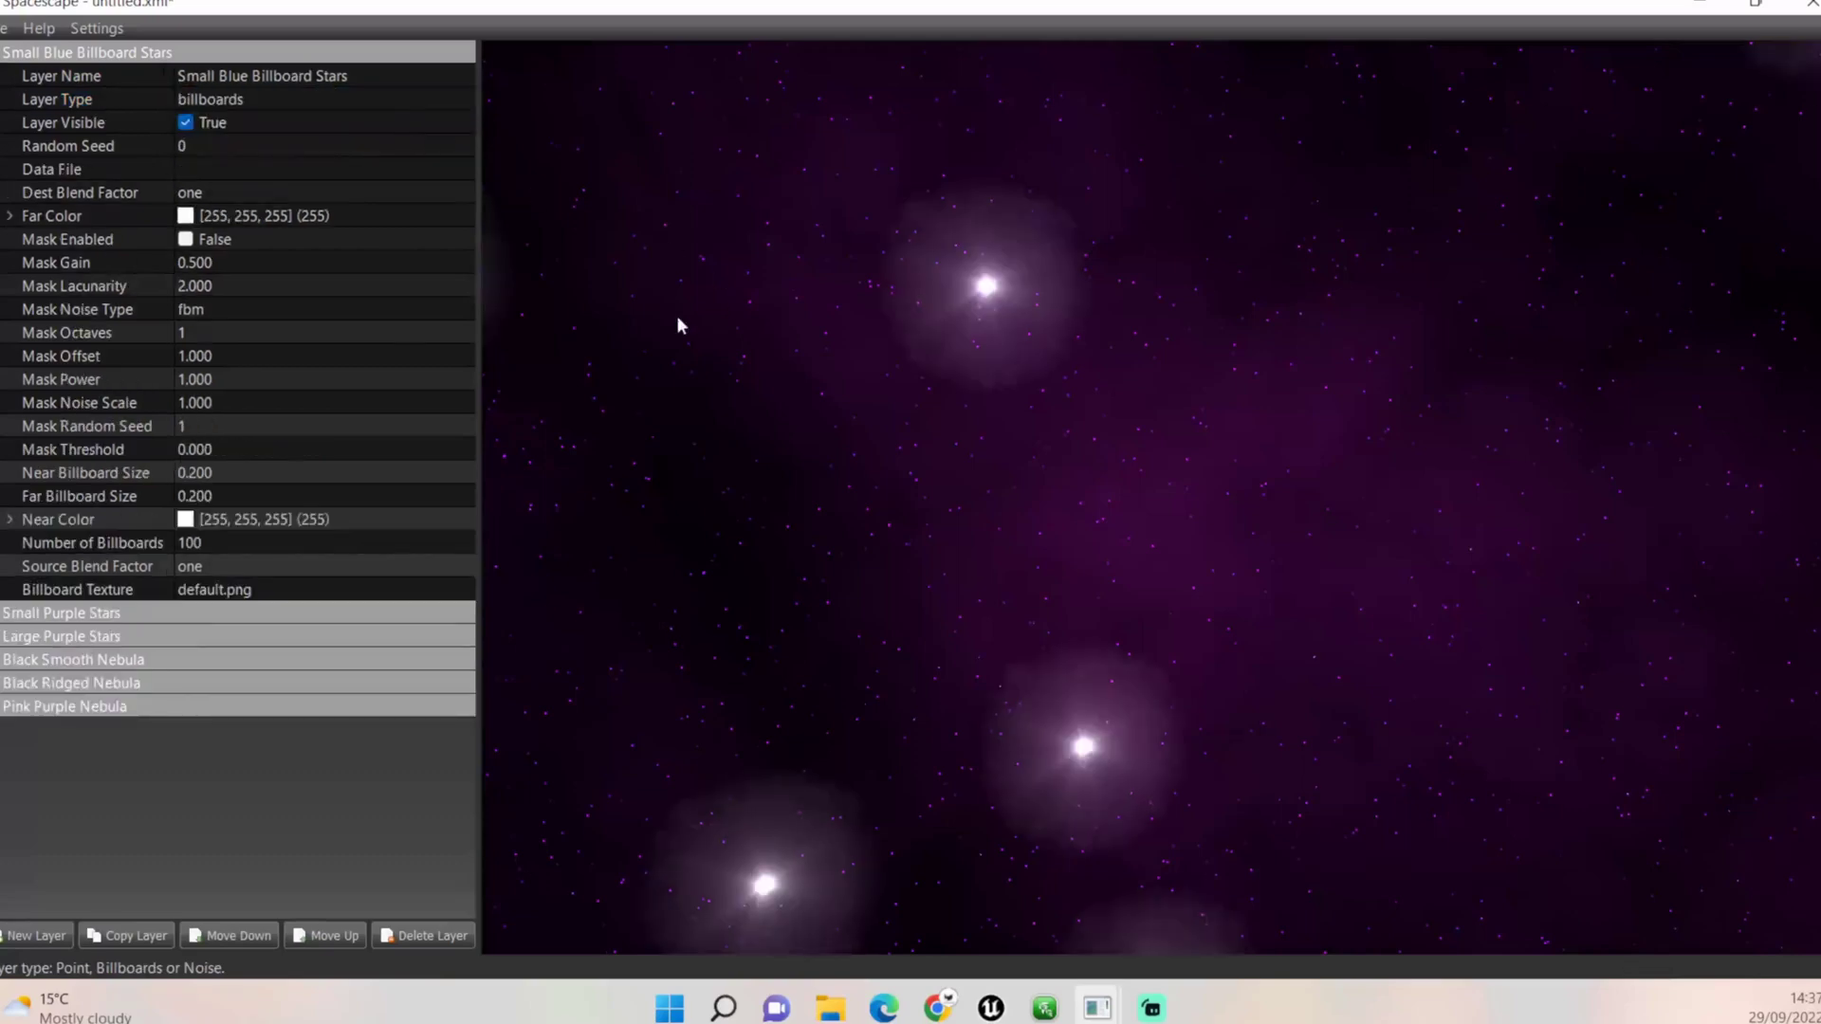
click(211, 147)
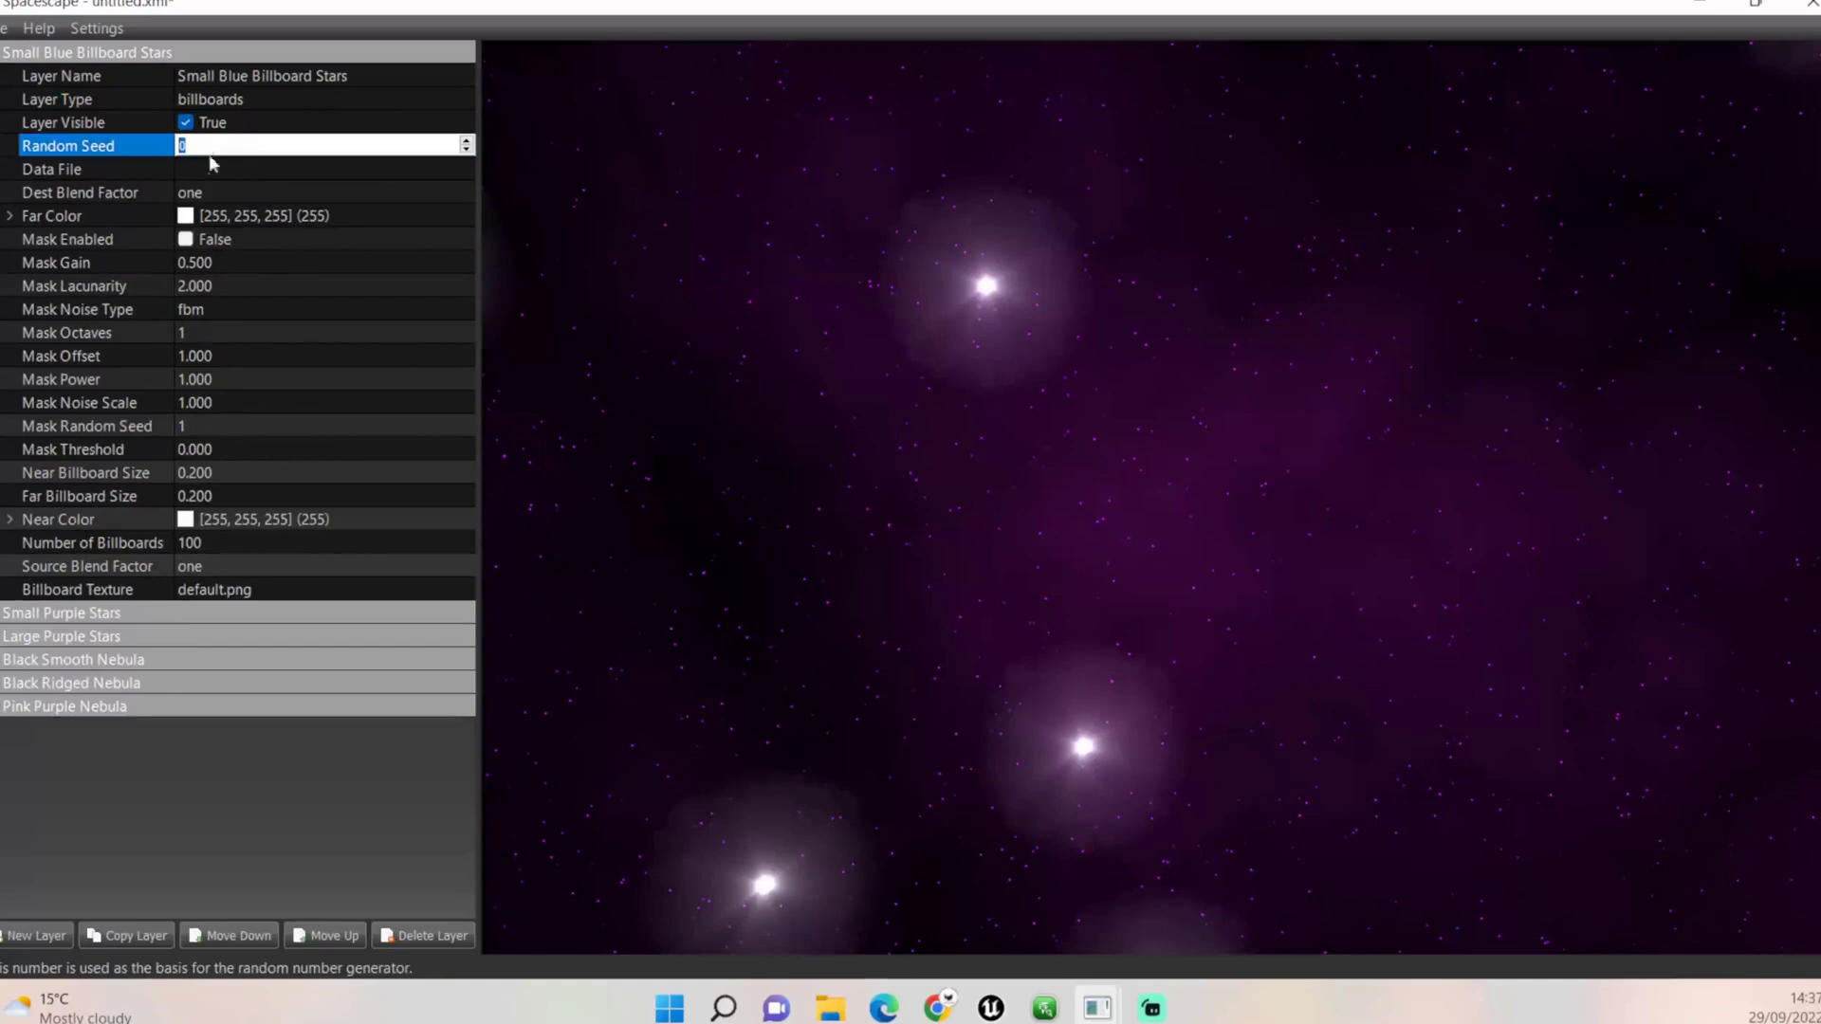
text(7)
key(Return)
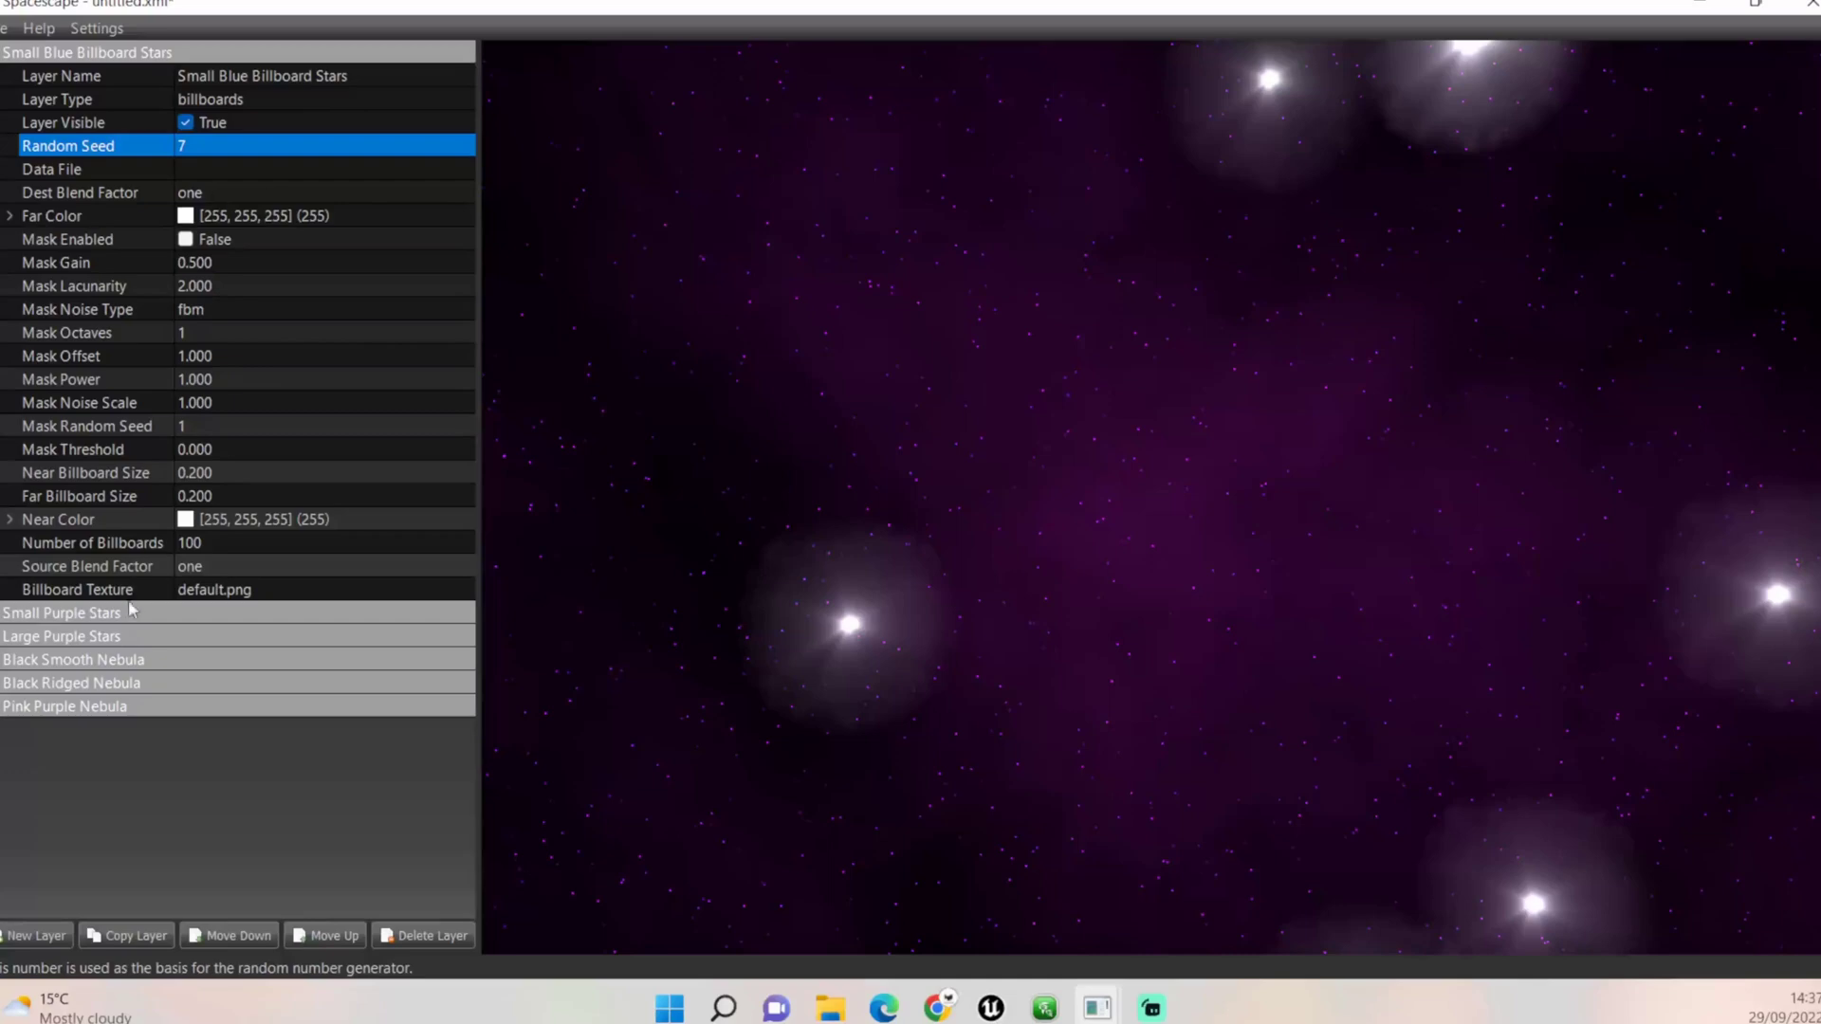
Try navy, then settle on black 0,0,0 as the billboard stars' near colour
click(167, 520)
click(318, 524)
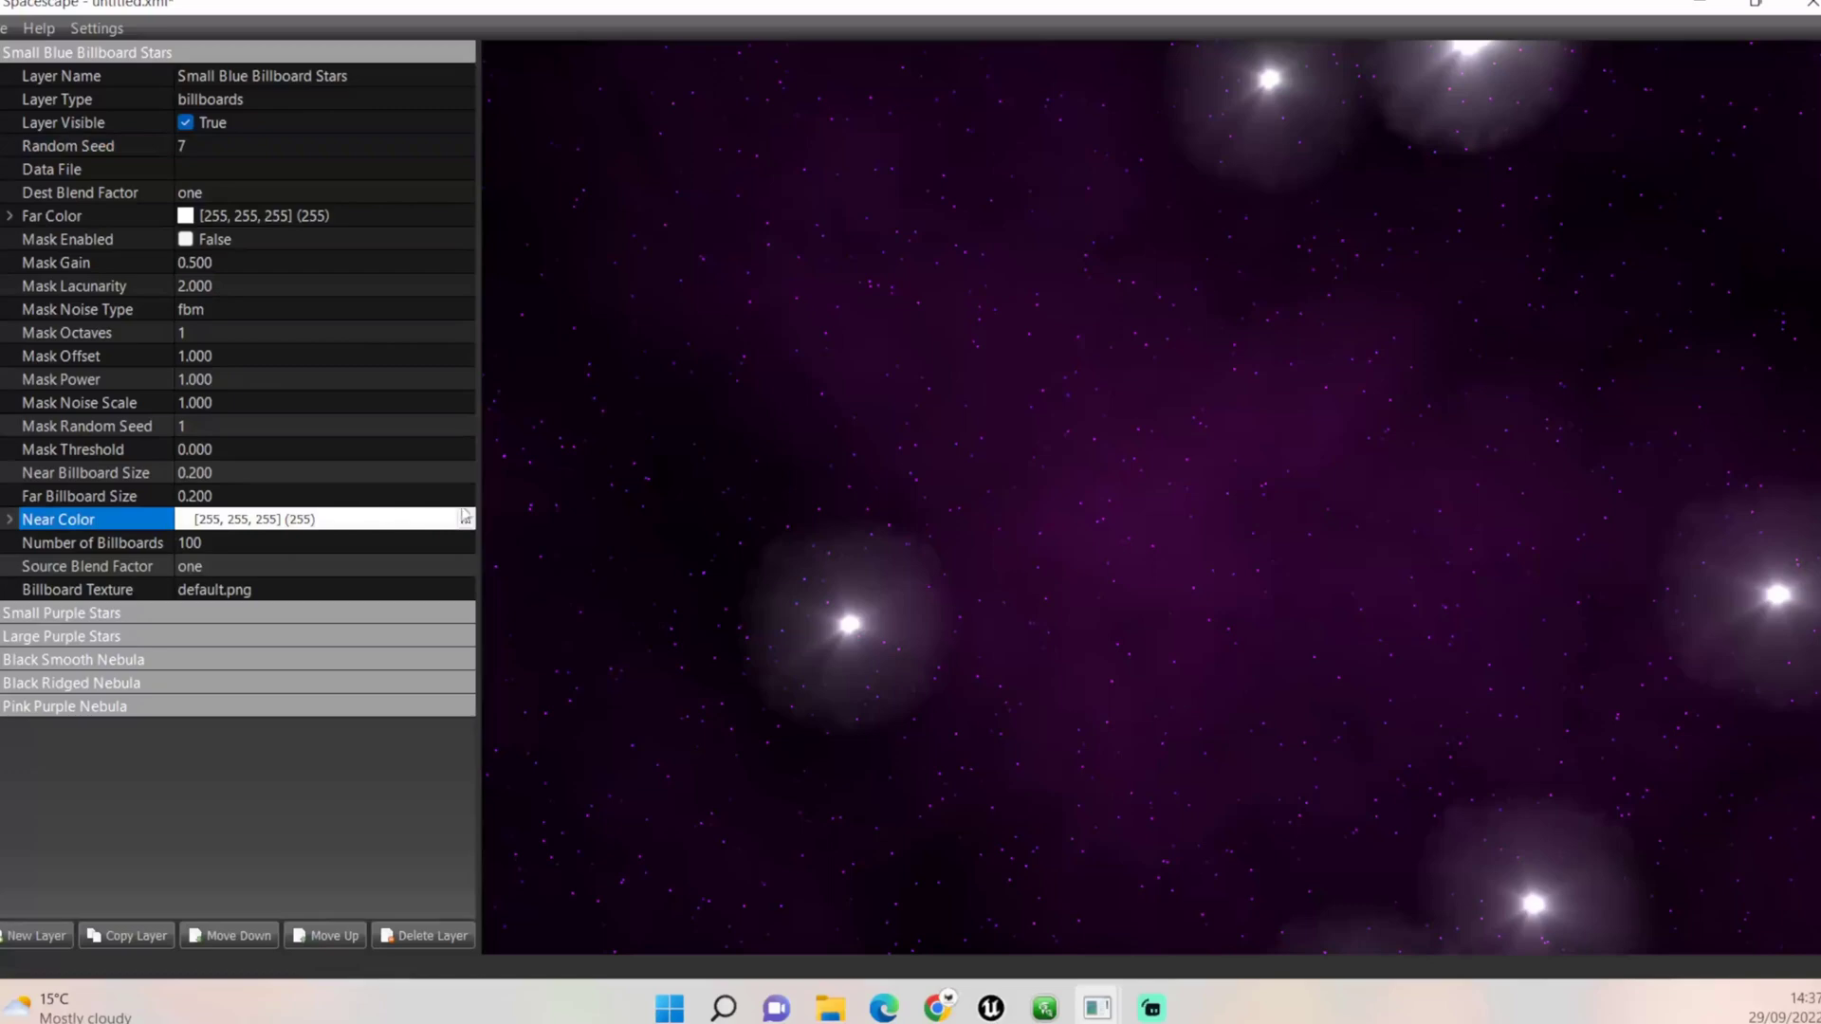
click(464, 519)
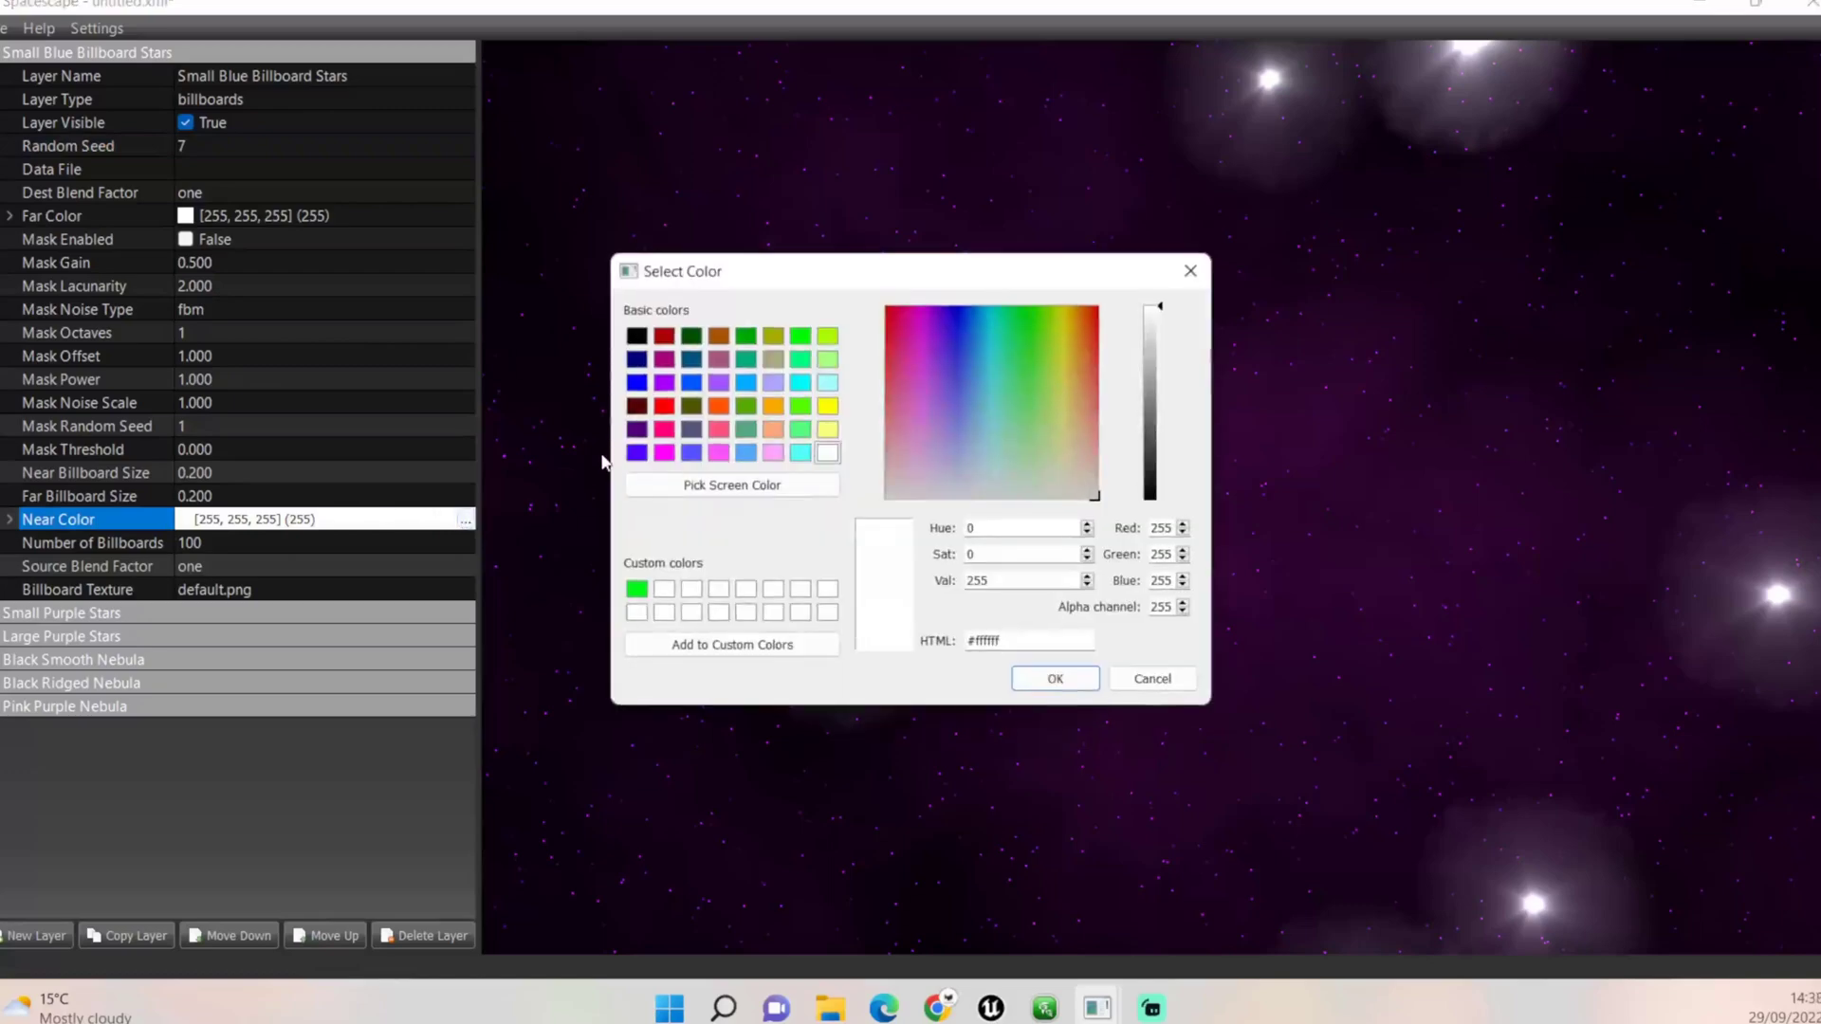
click(635, 336)
click(636, 359)
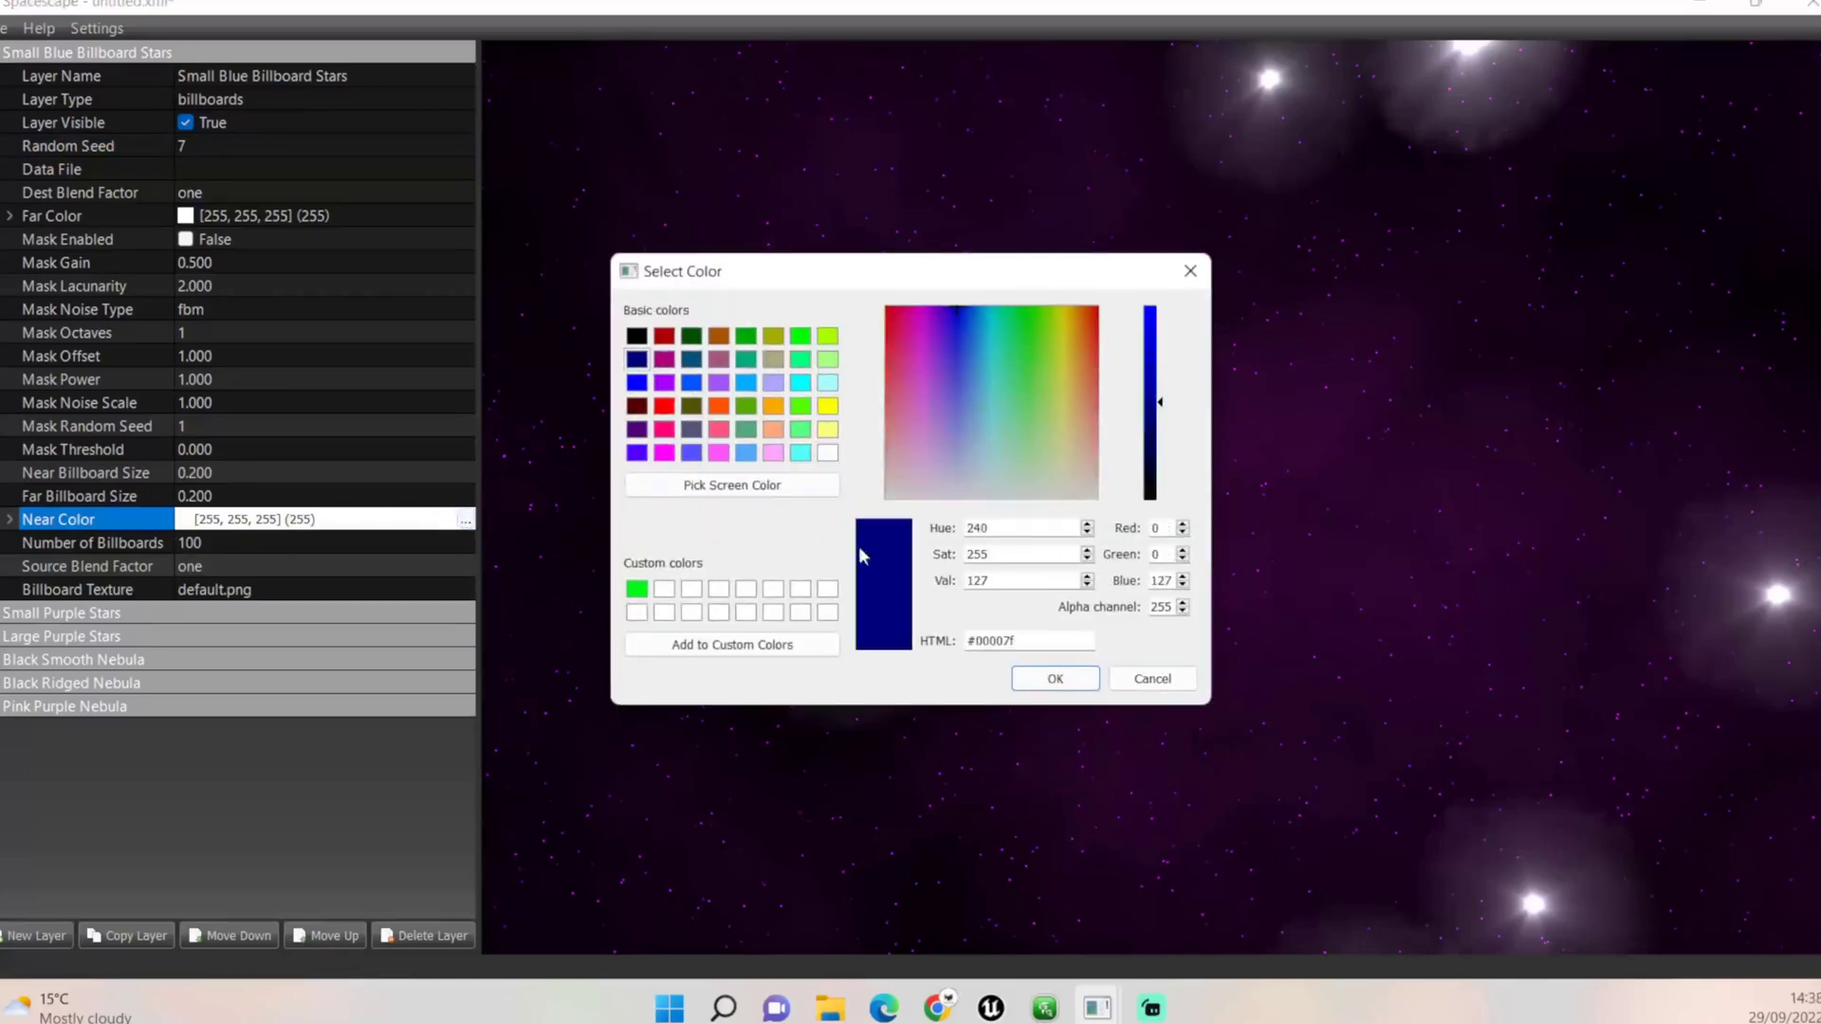
click(1053, 679)
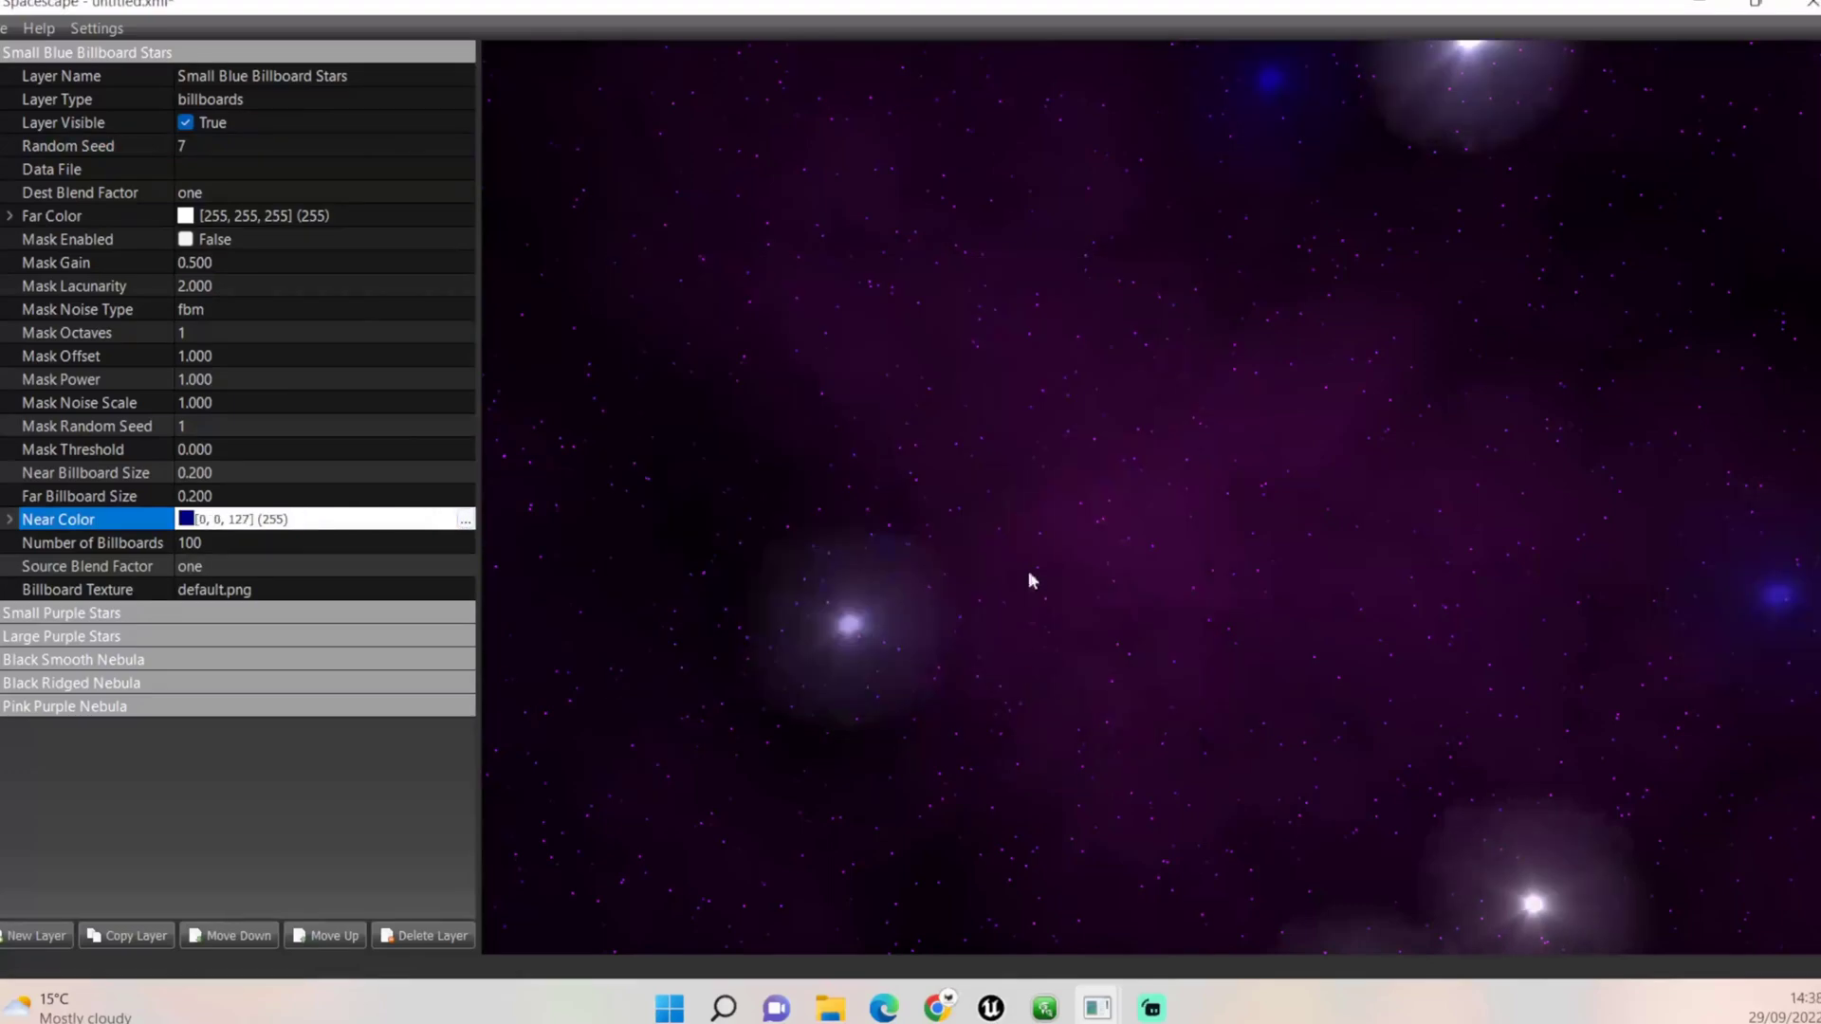
click(465, 520)
click(635, 337)
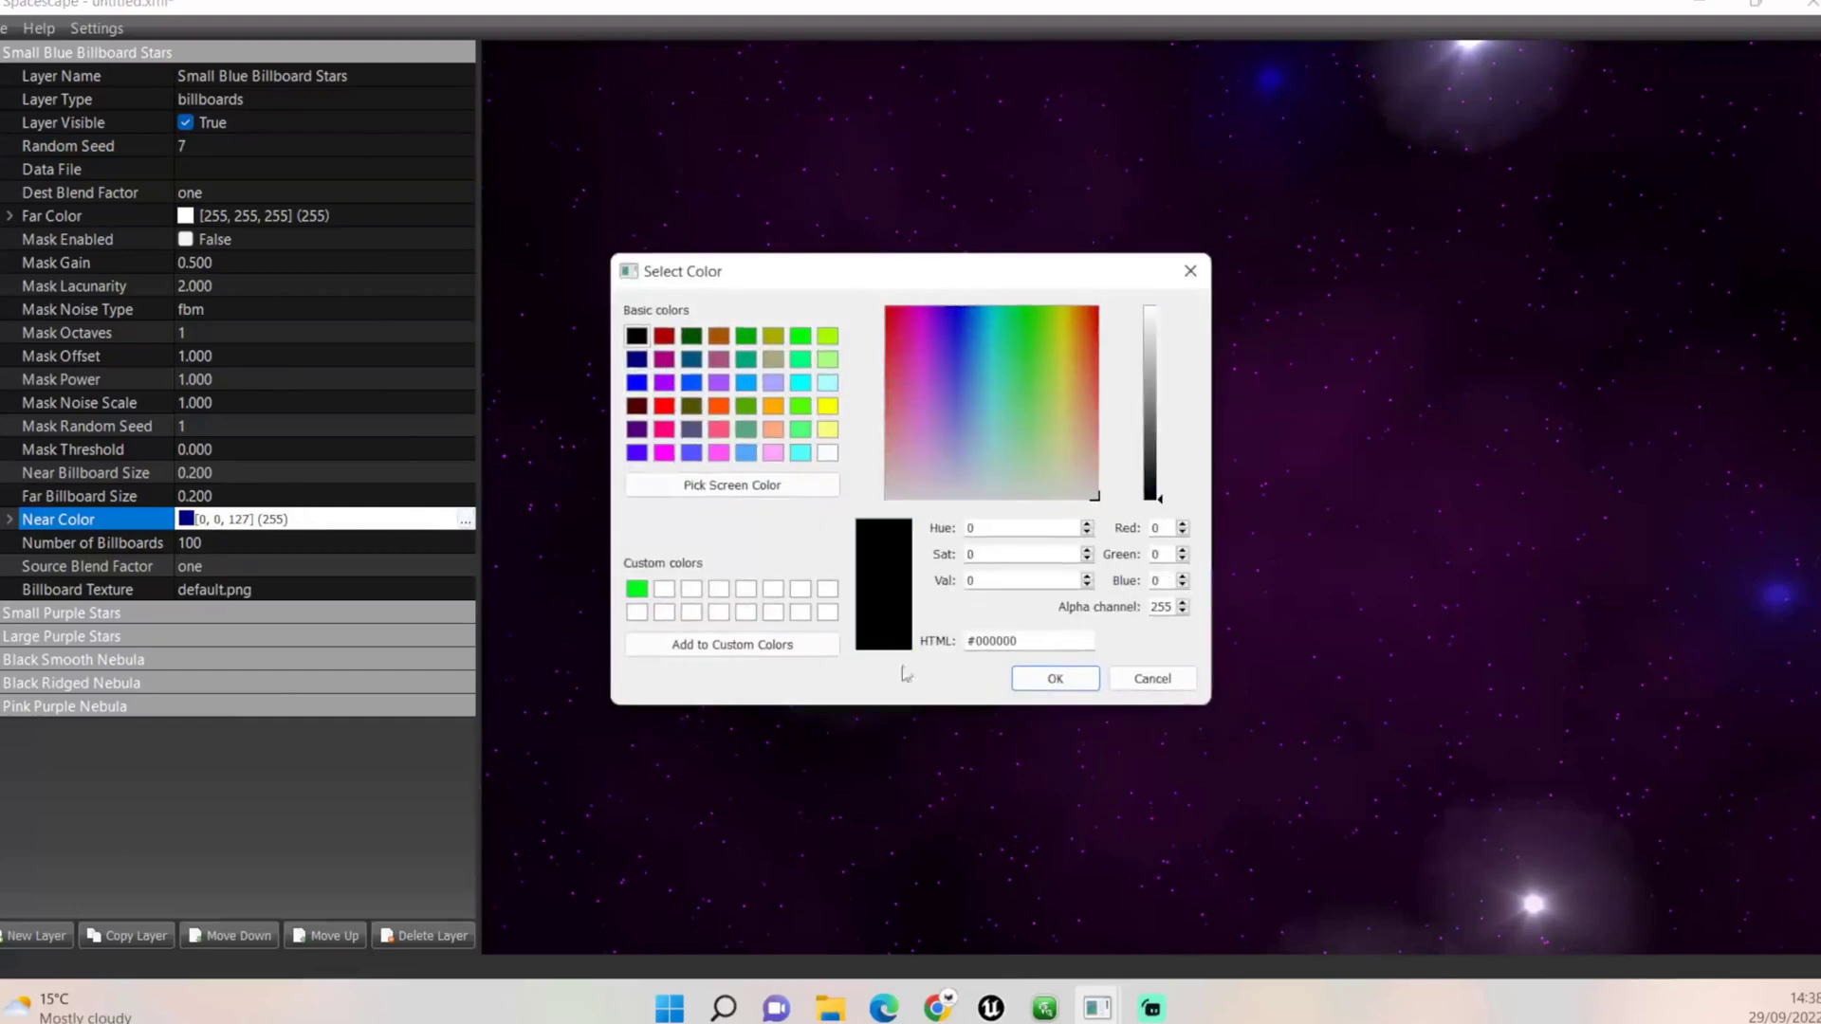
click(1055, 680)
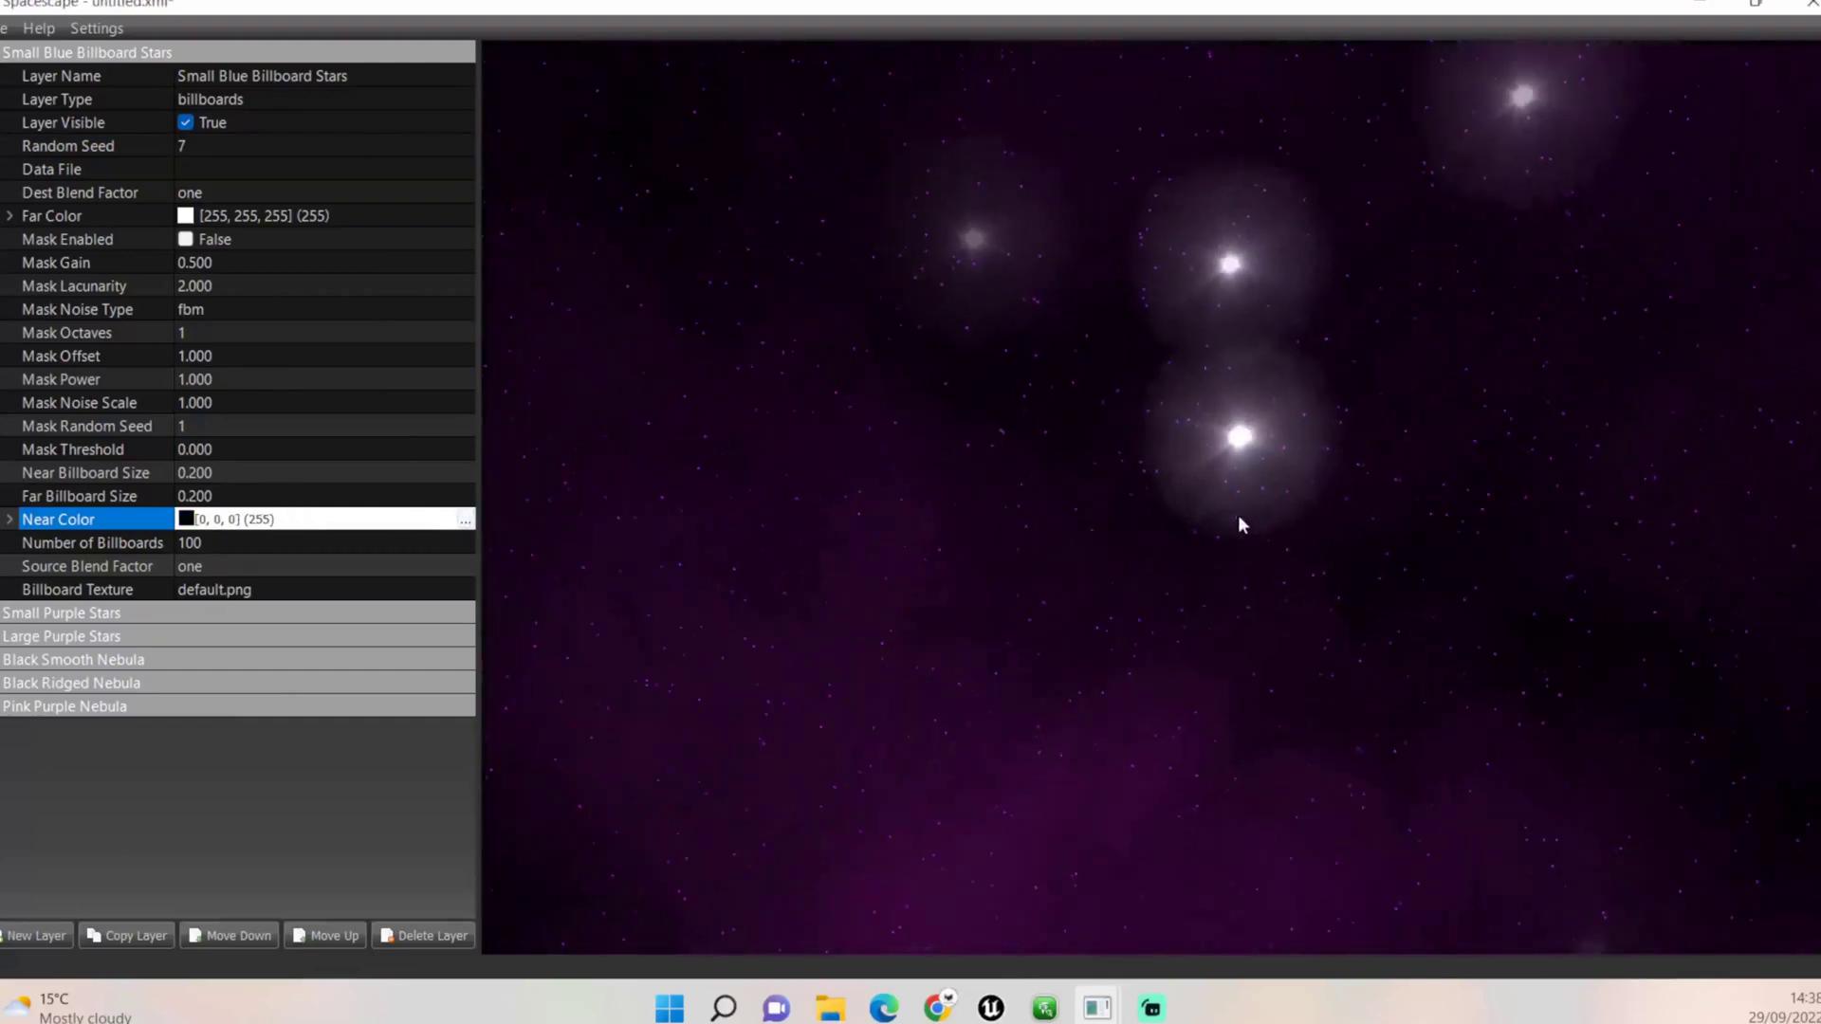
drag(1238, 523, 1154, 621)
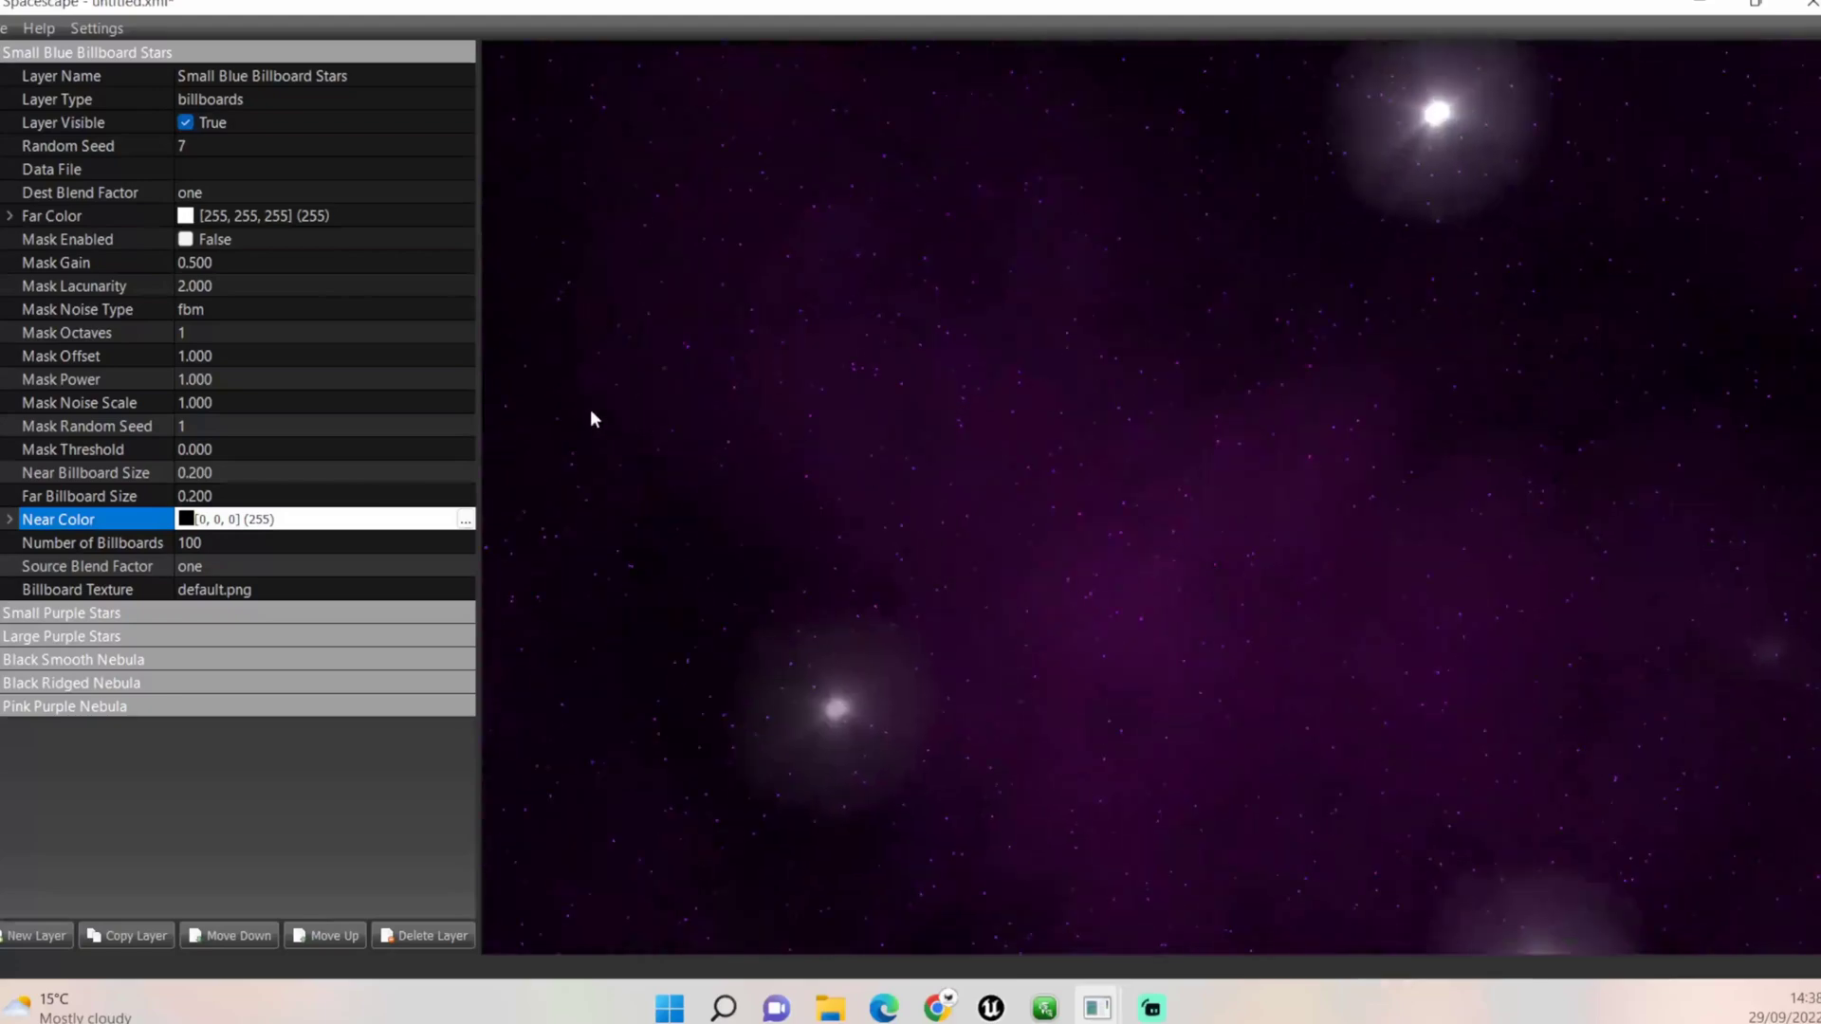
Set the billboard layer's mask gain to 0.6 and mask lacunarity to 2.25
click(263, 271)
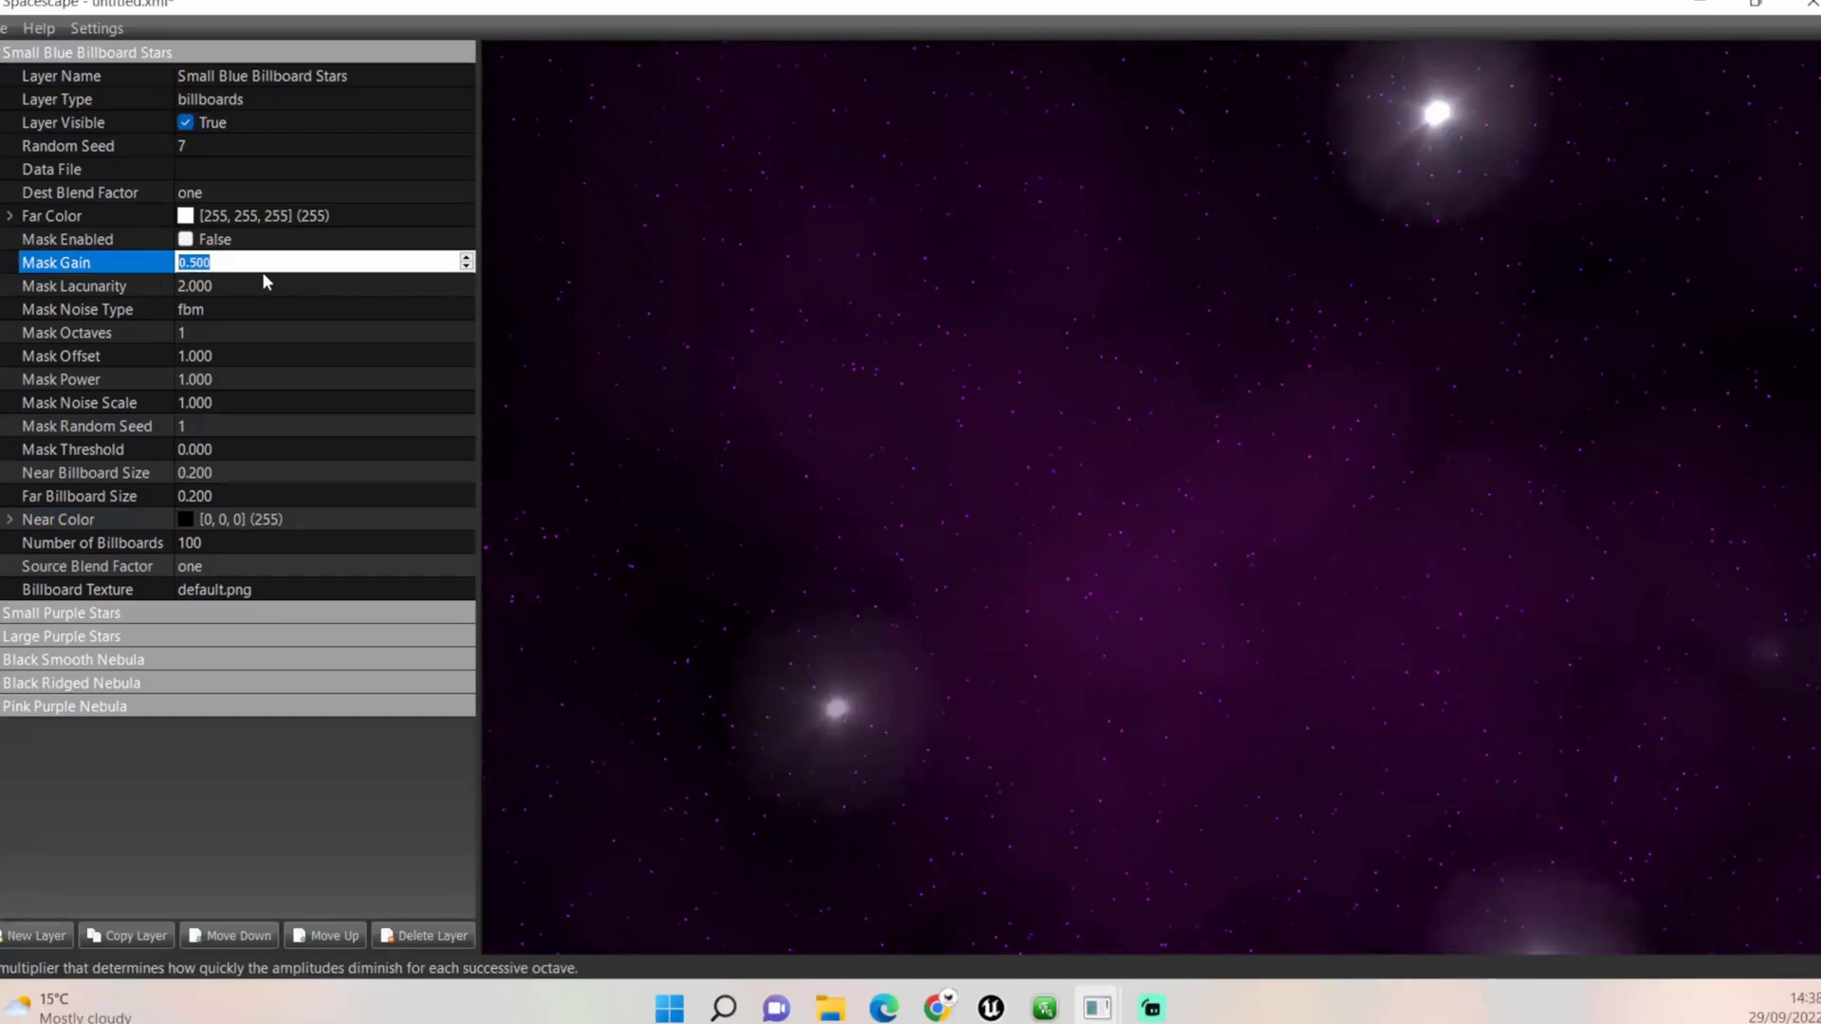
text(0.6)
key(Return)
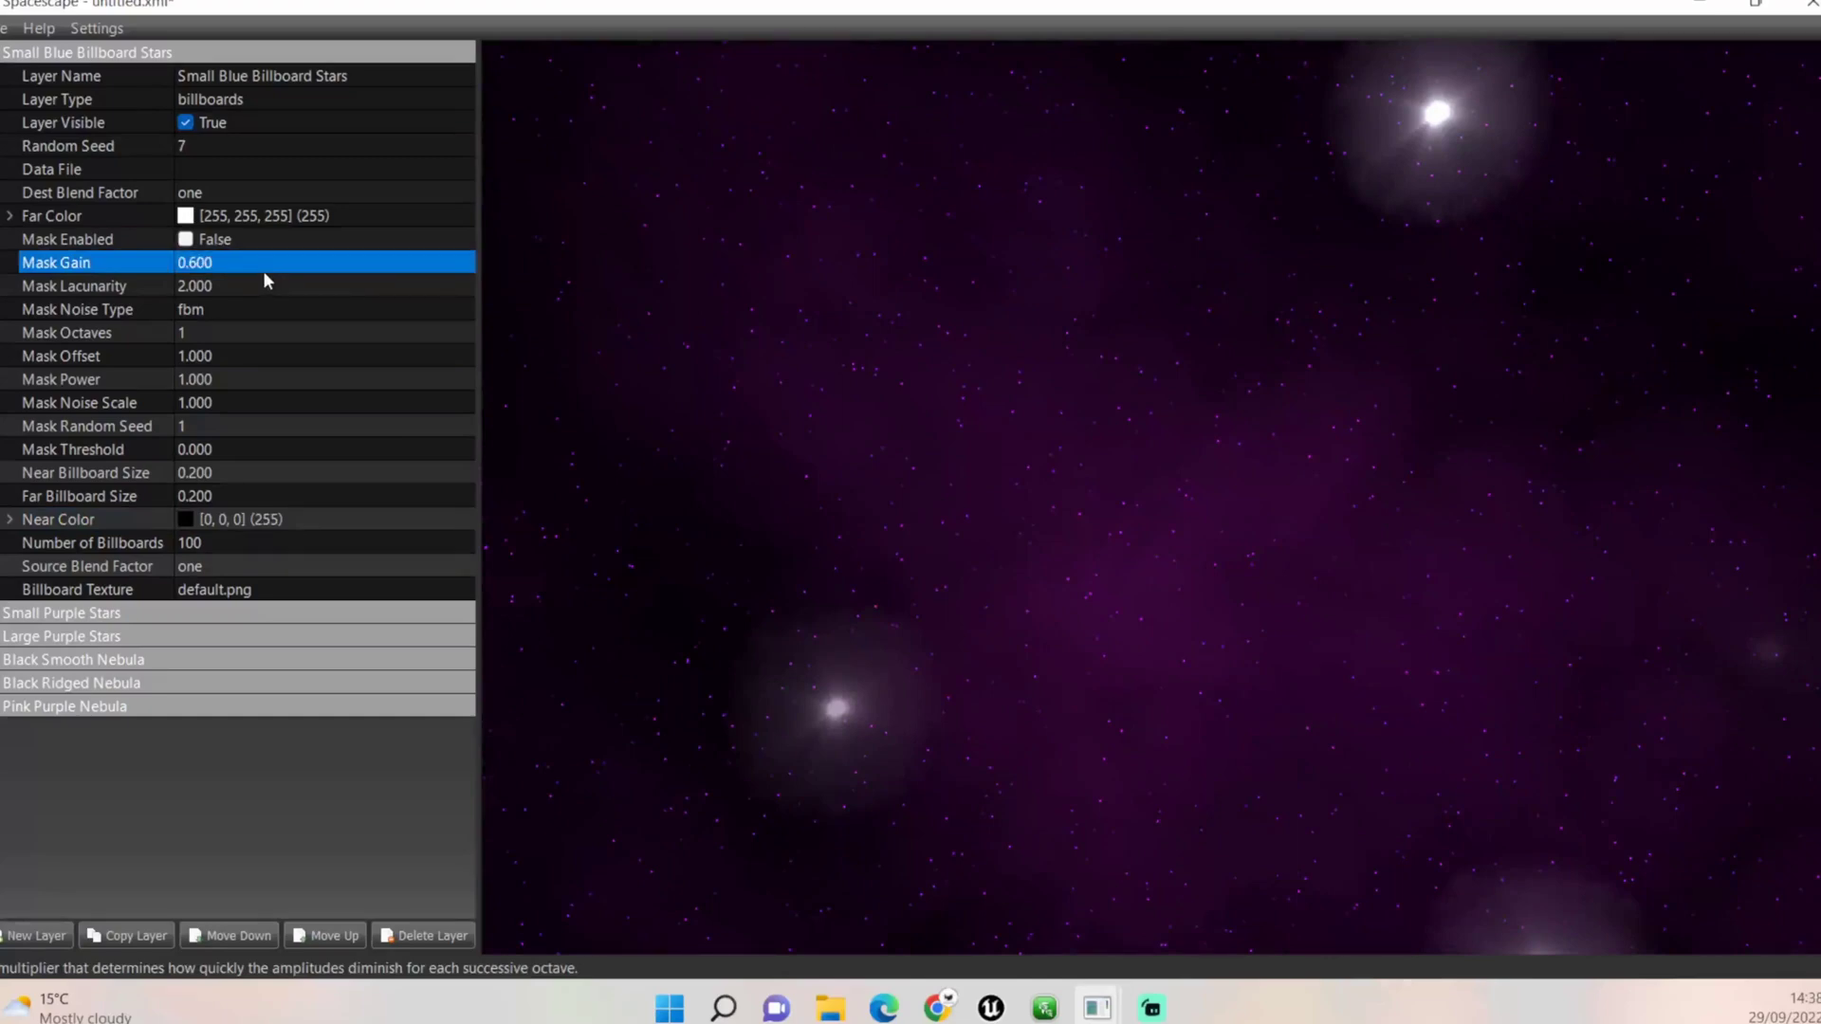
click(266, 285)
text(2.25)
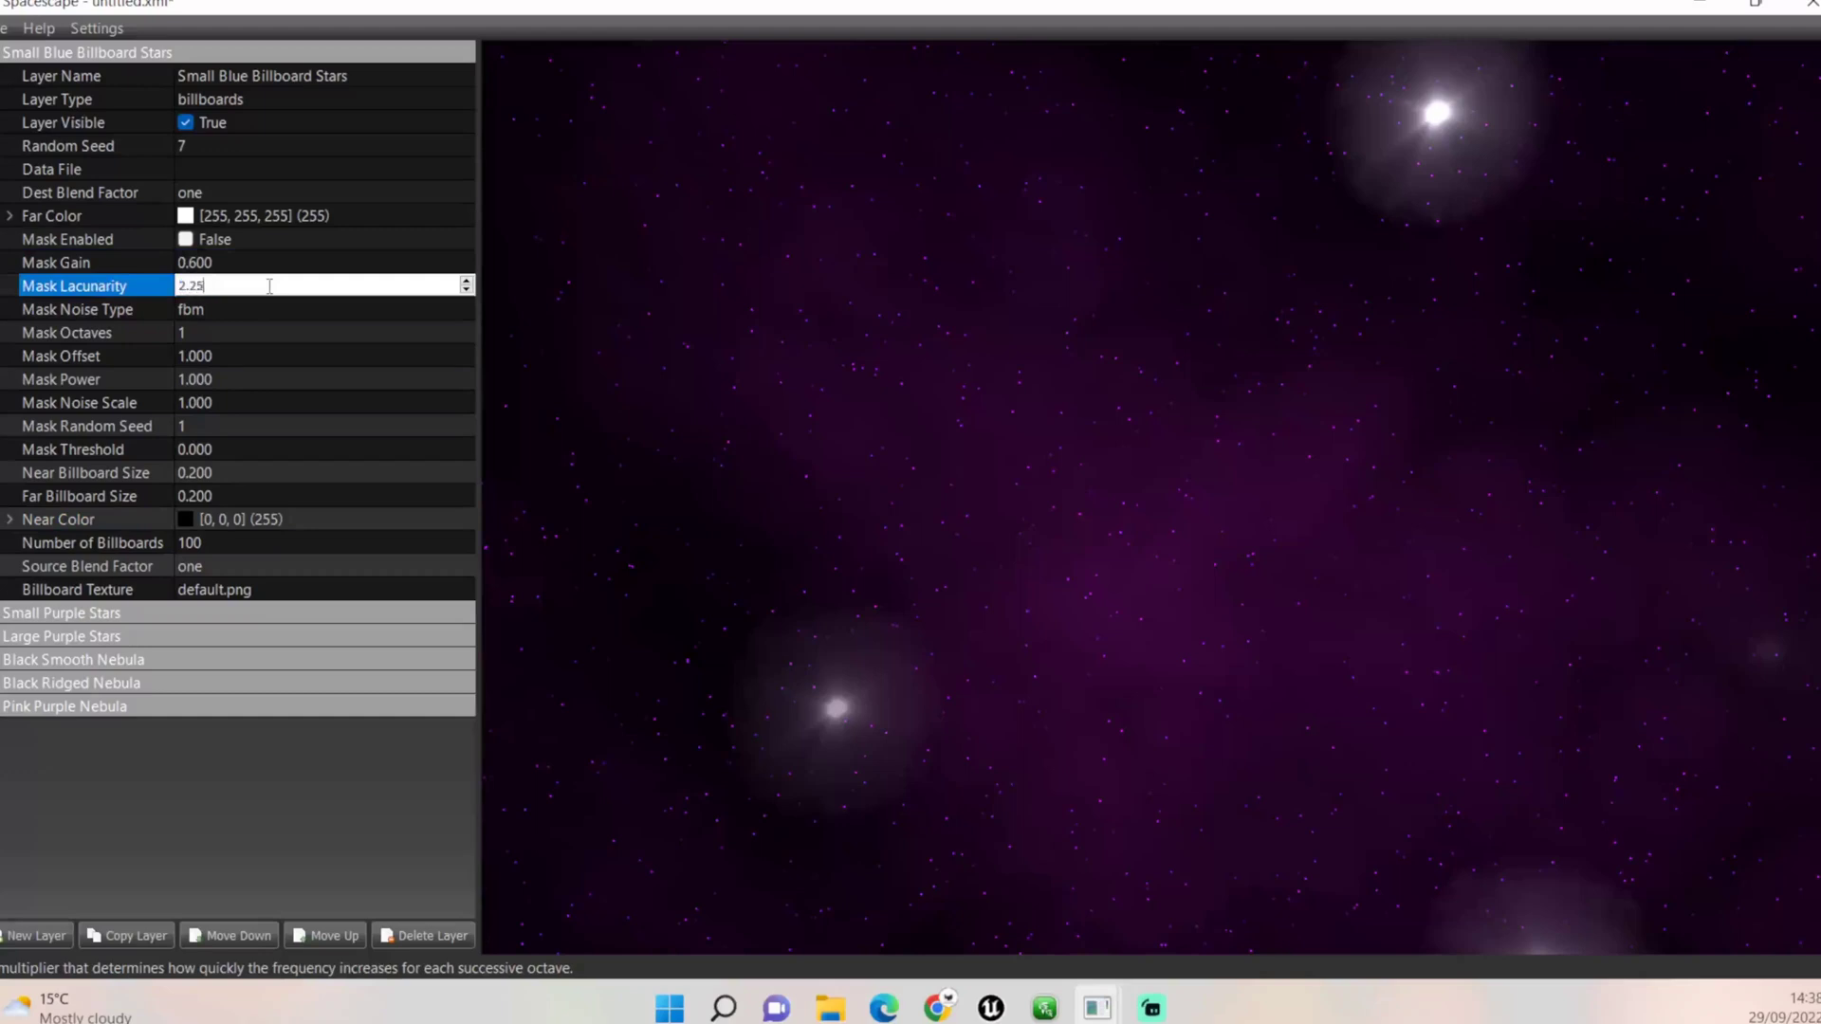
key(Return)
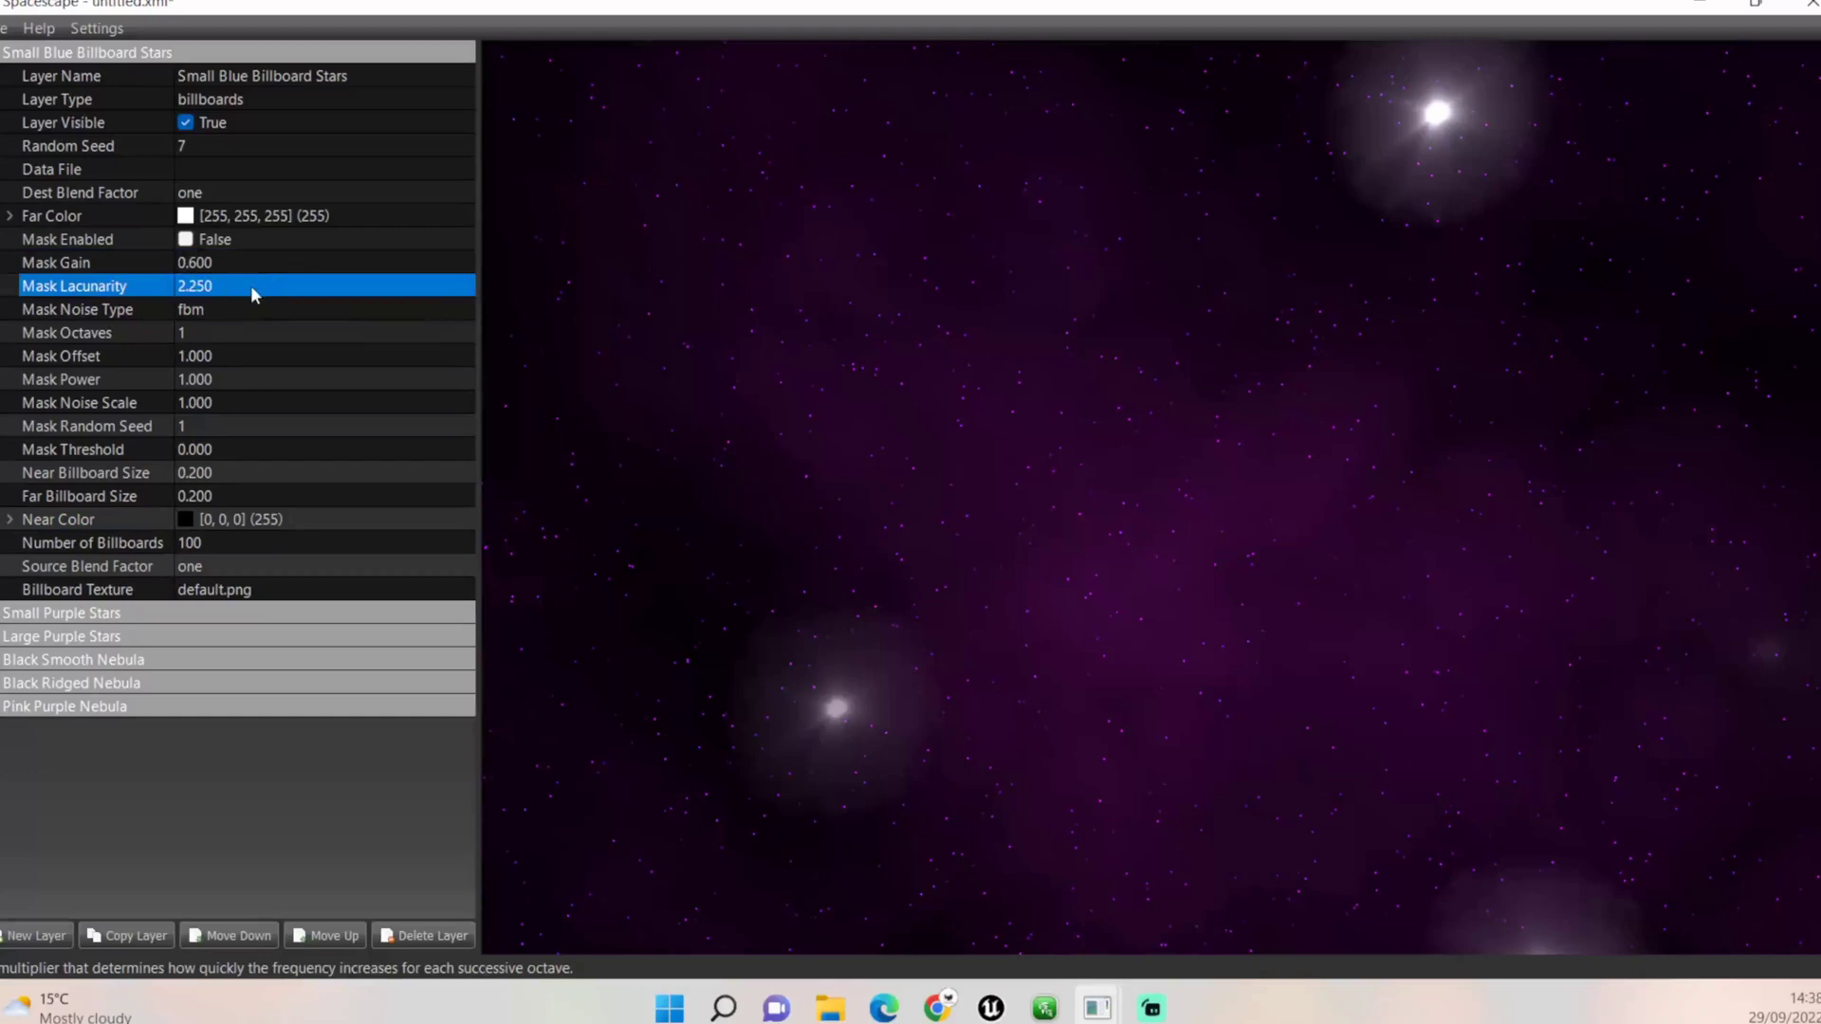
Switch the mask noise to ridged with 7 octaves and mask random seed 2
click(252, 310)
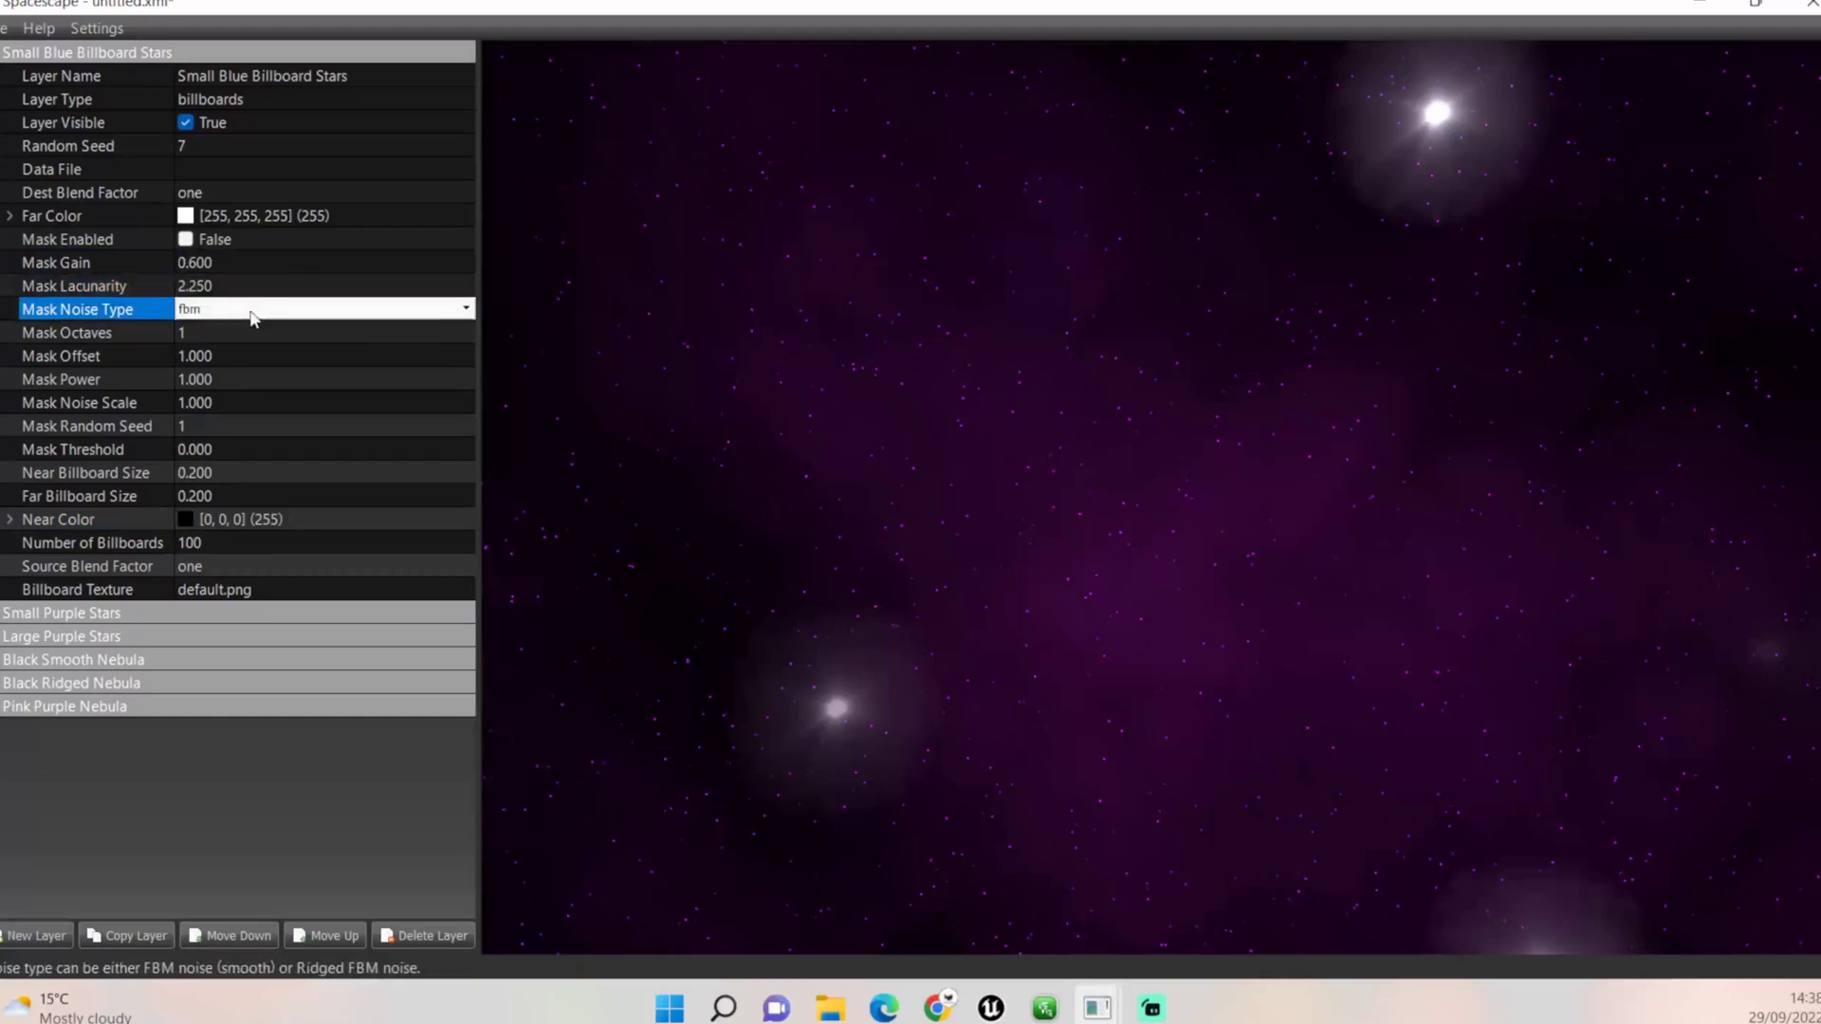
click(465, 308)
click(405, 343)
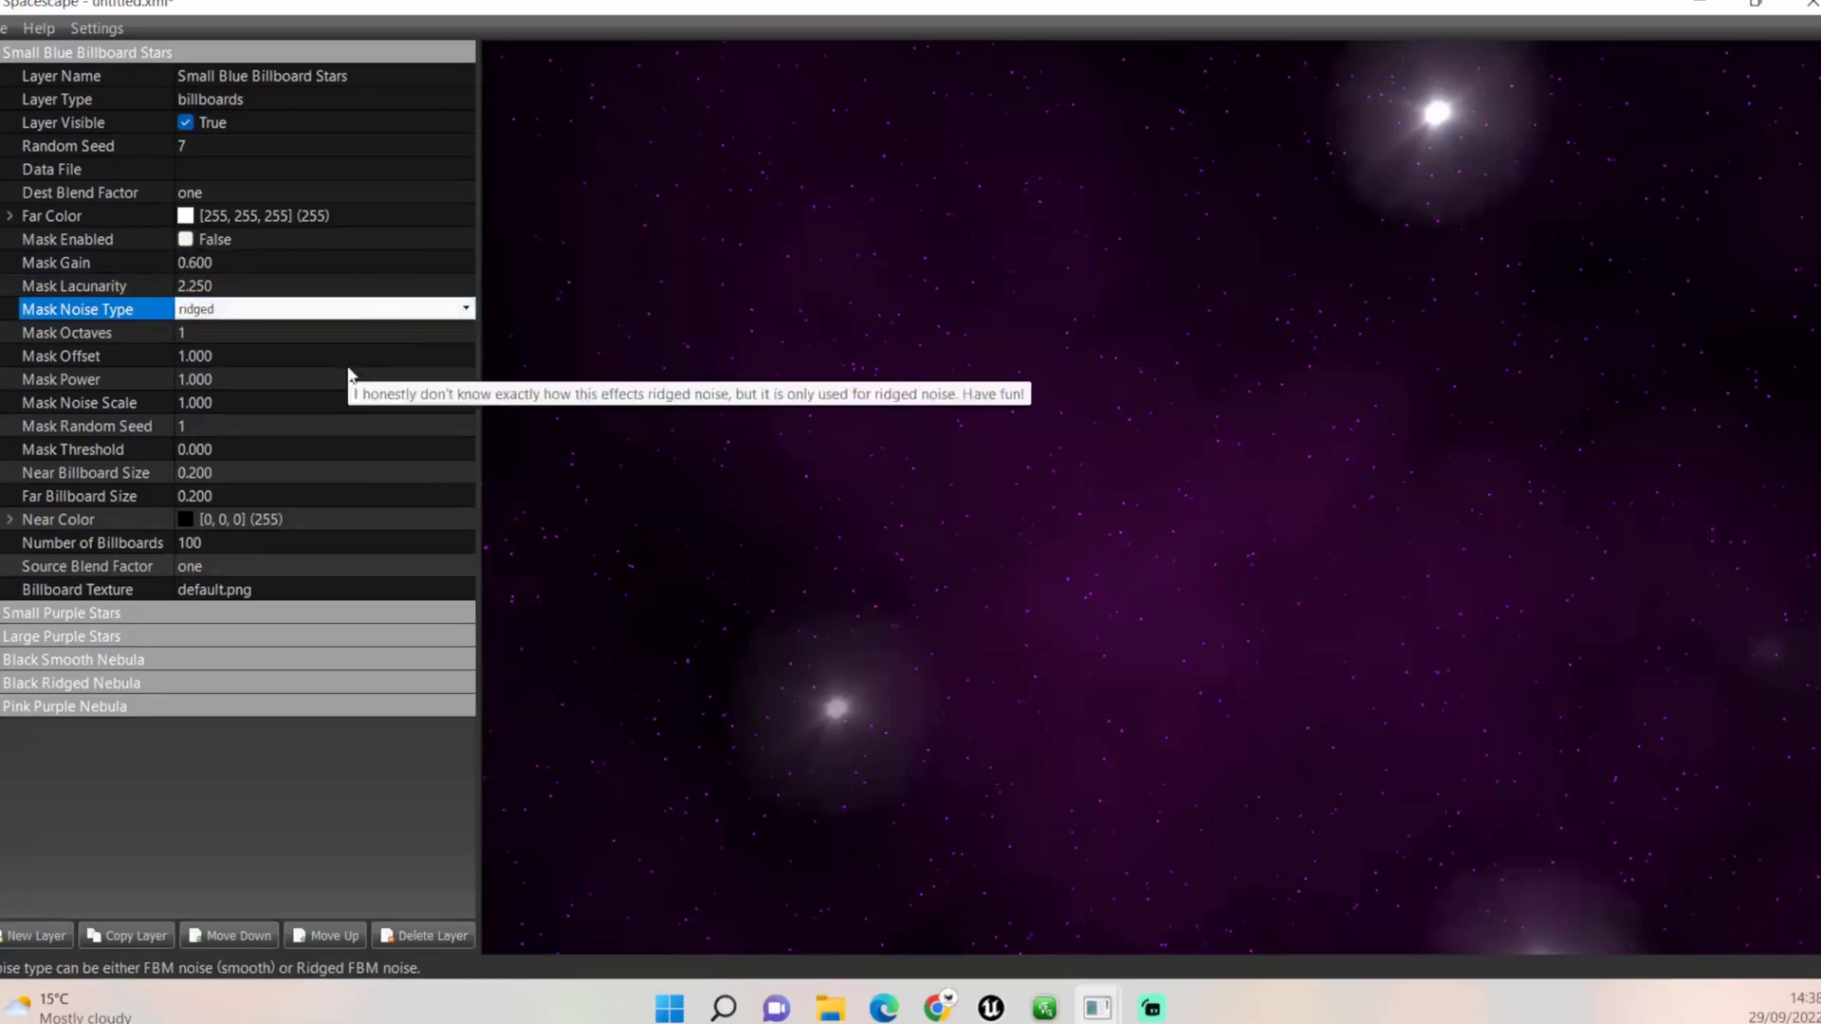
click(249, 334)
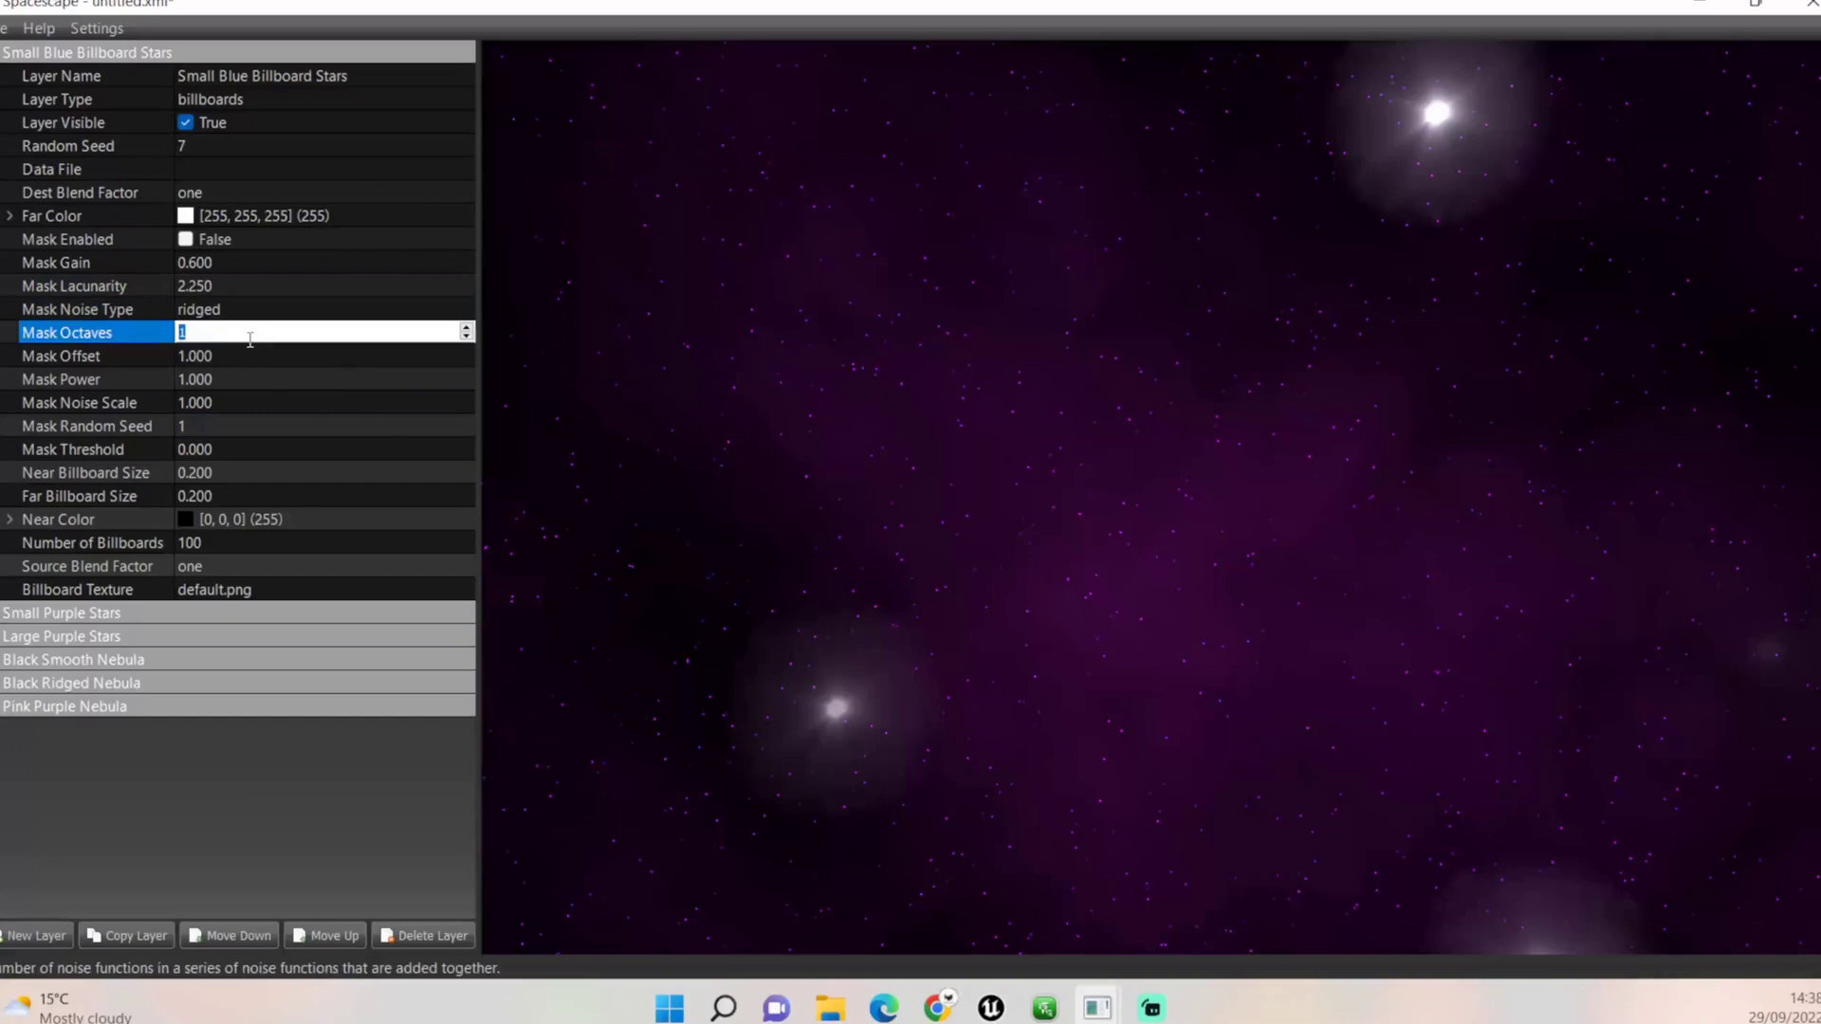
text(7)
key(Return)
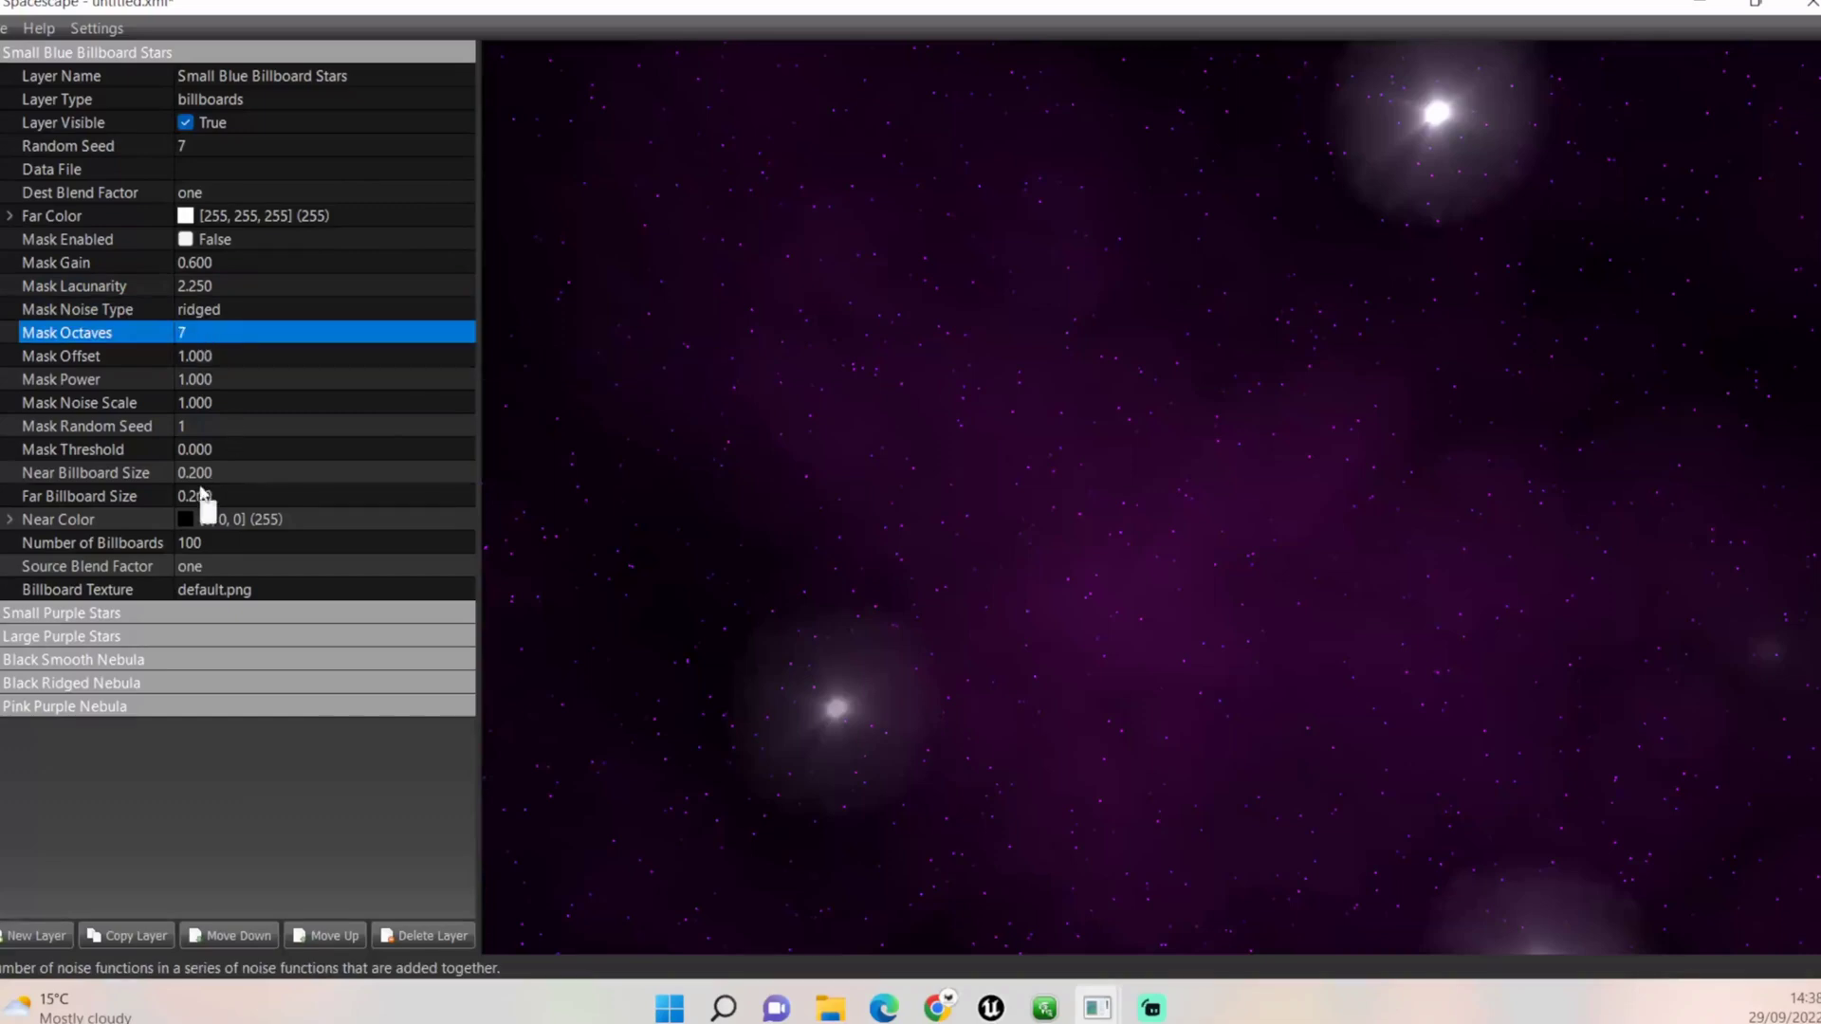
click(202, 426)
text(2)
key(Return)
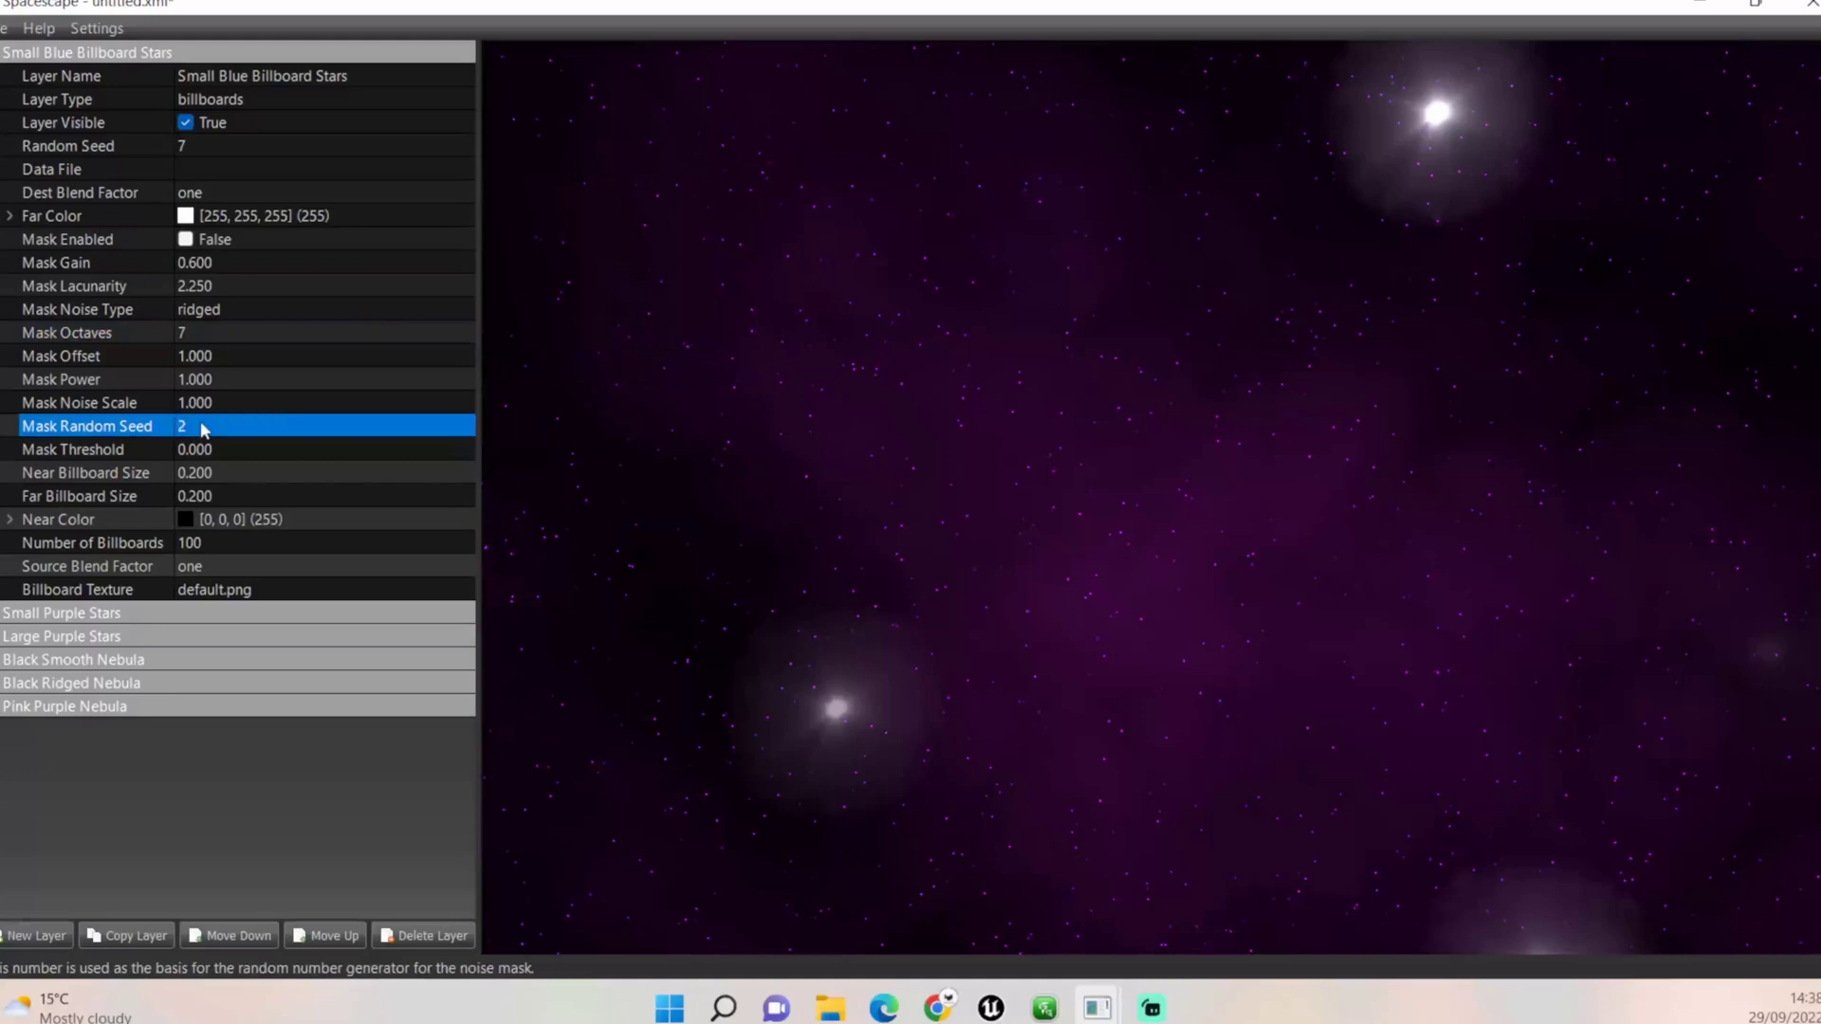
Set mask threshold 0.8, near billboard size 0.01 and far billboard size 0.020
click(212, 446)
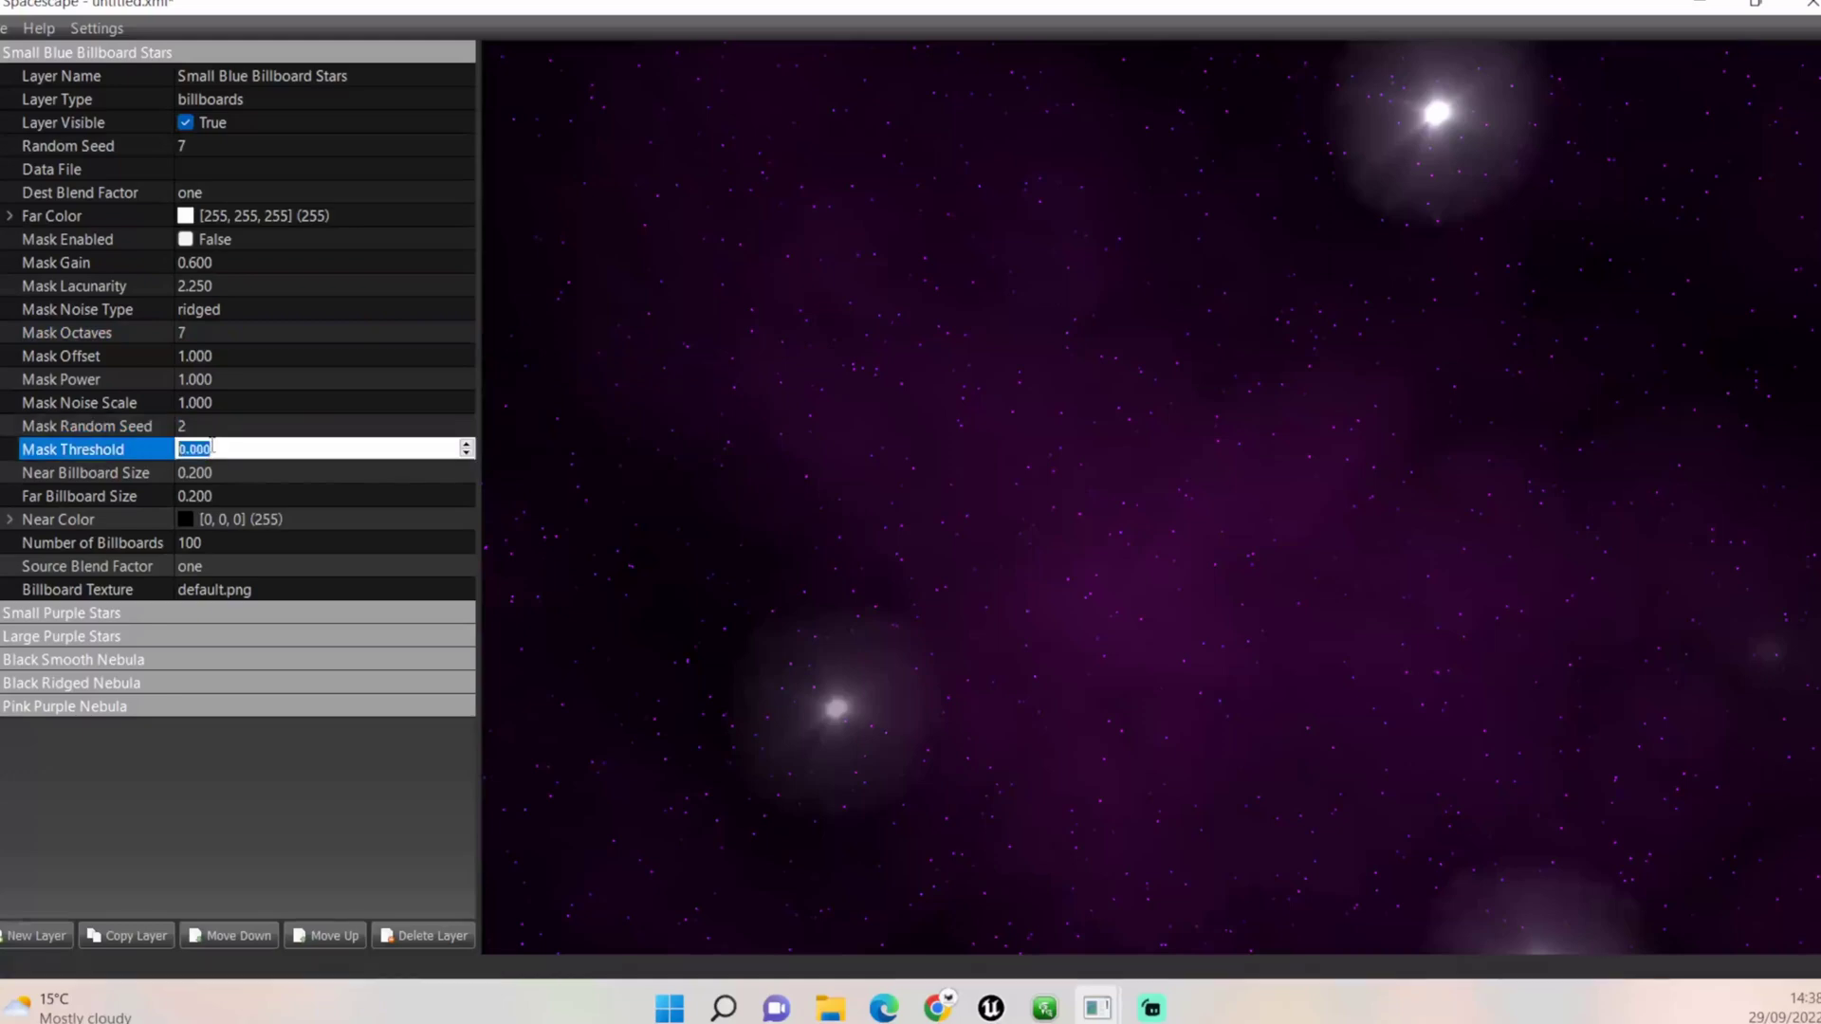
text(0.8)
key(Return)
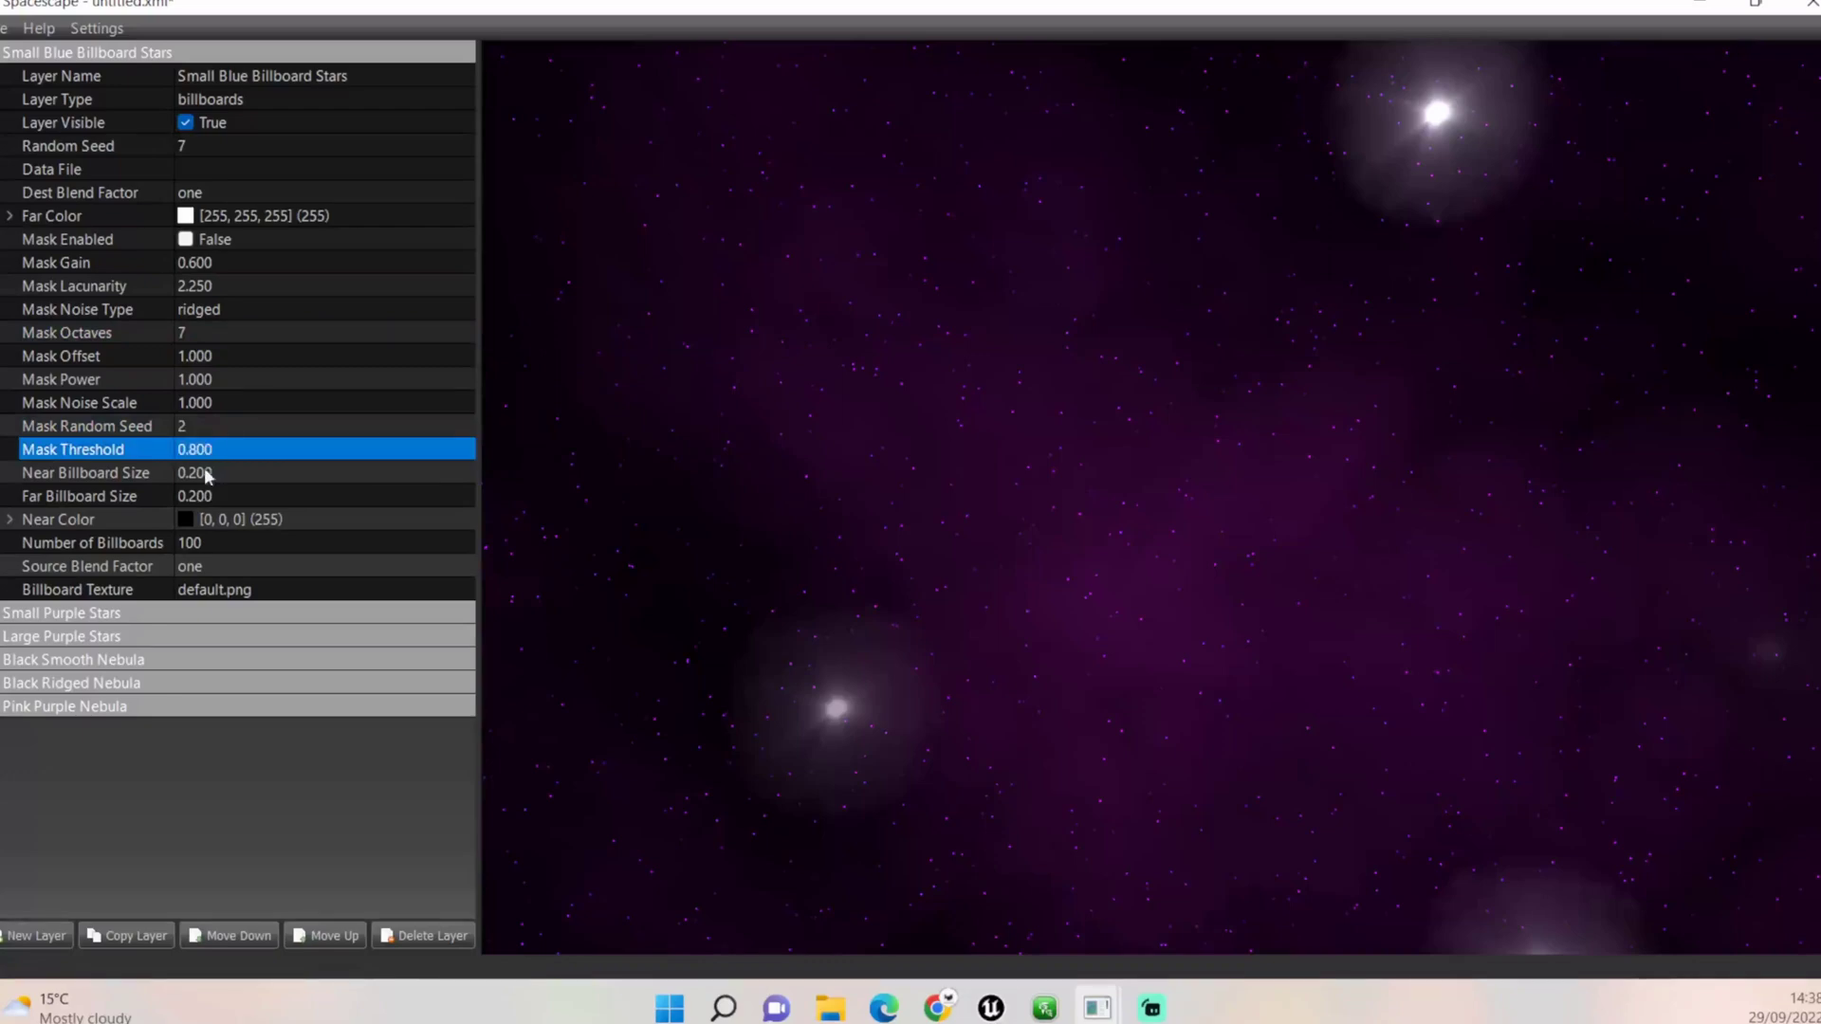
click(204, 473)
text(0.0)
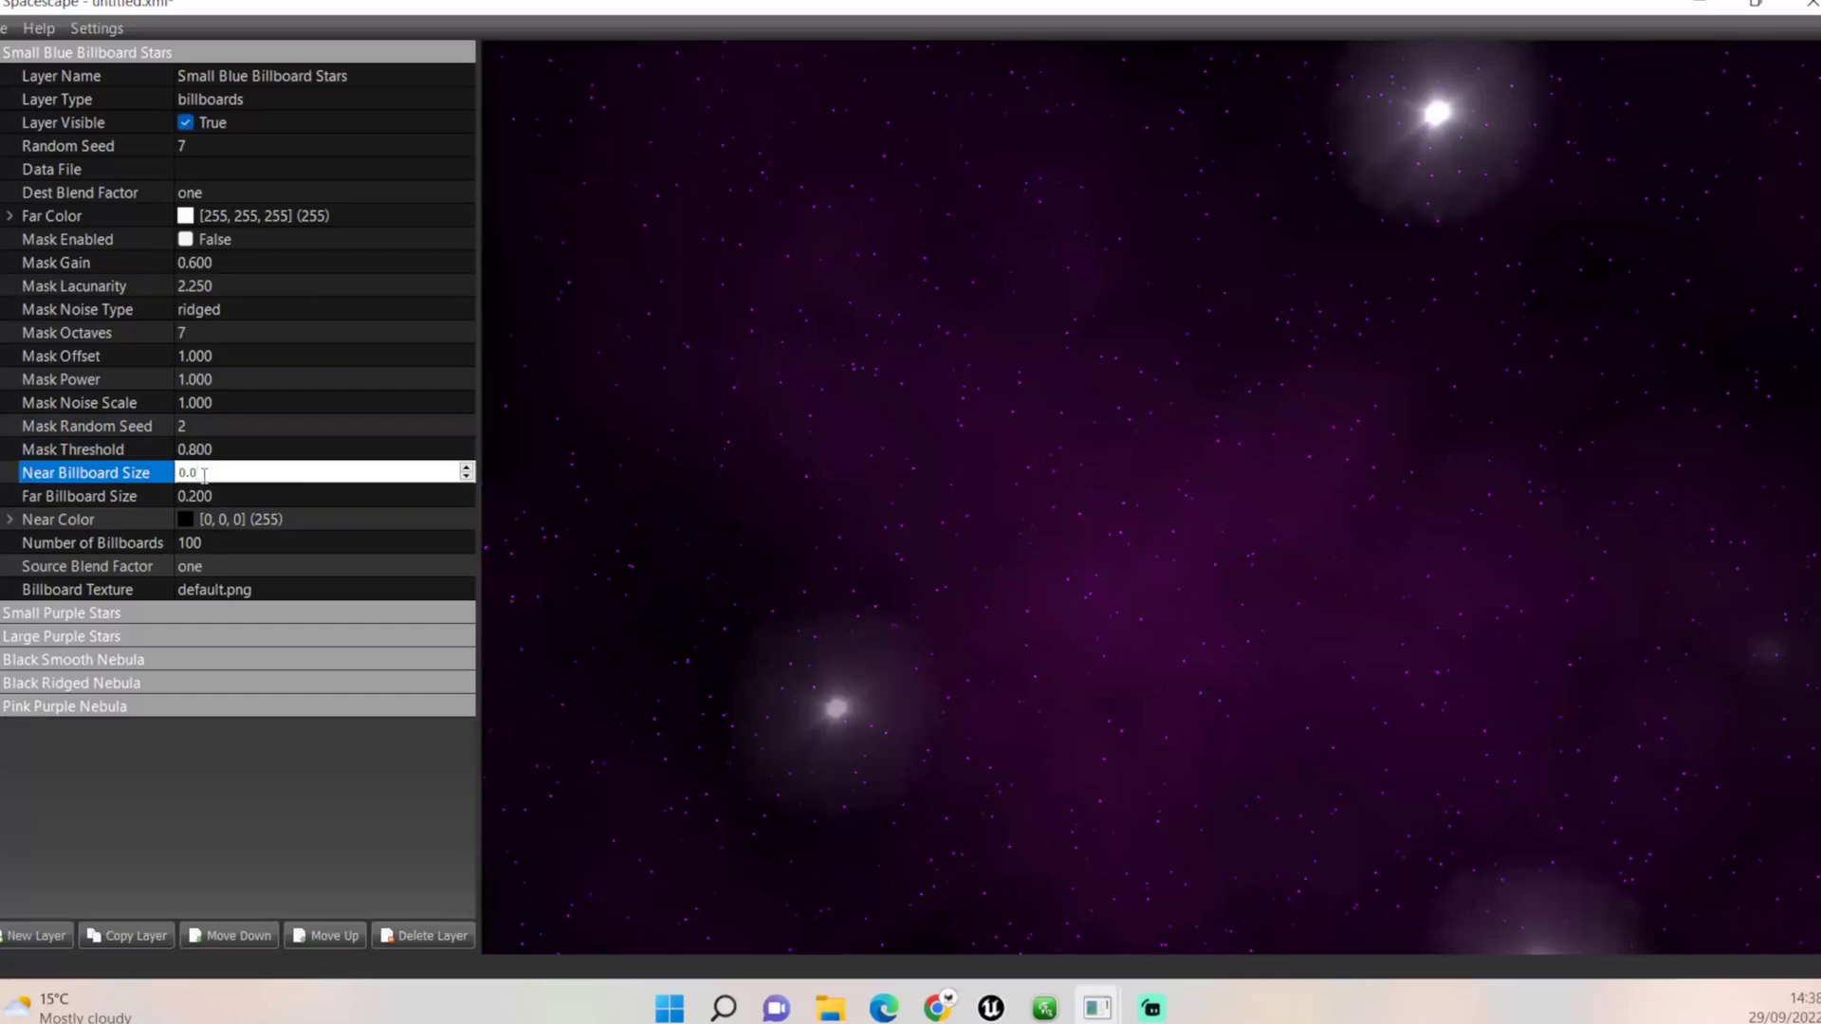
text(1)
key(Return)
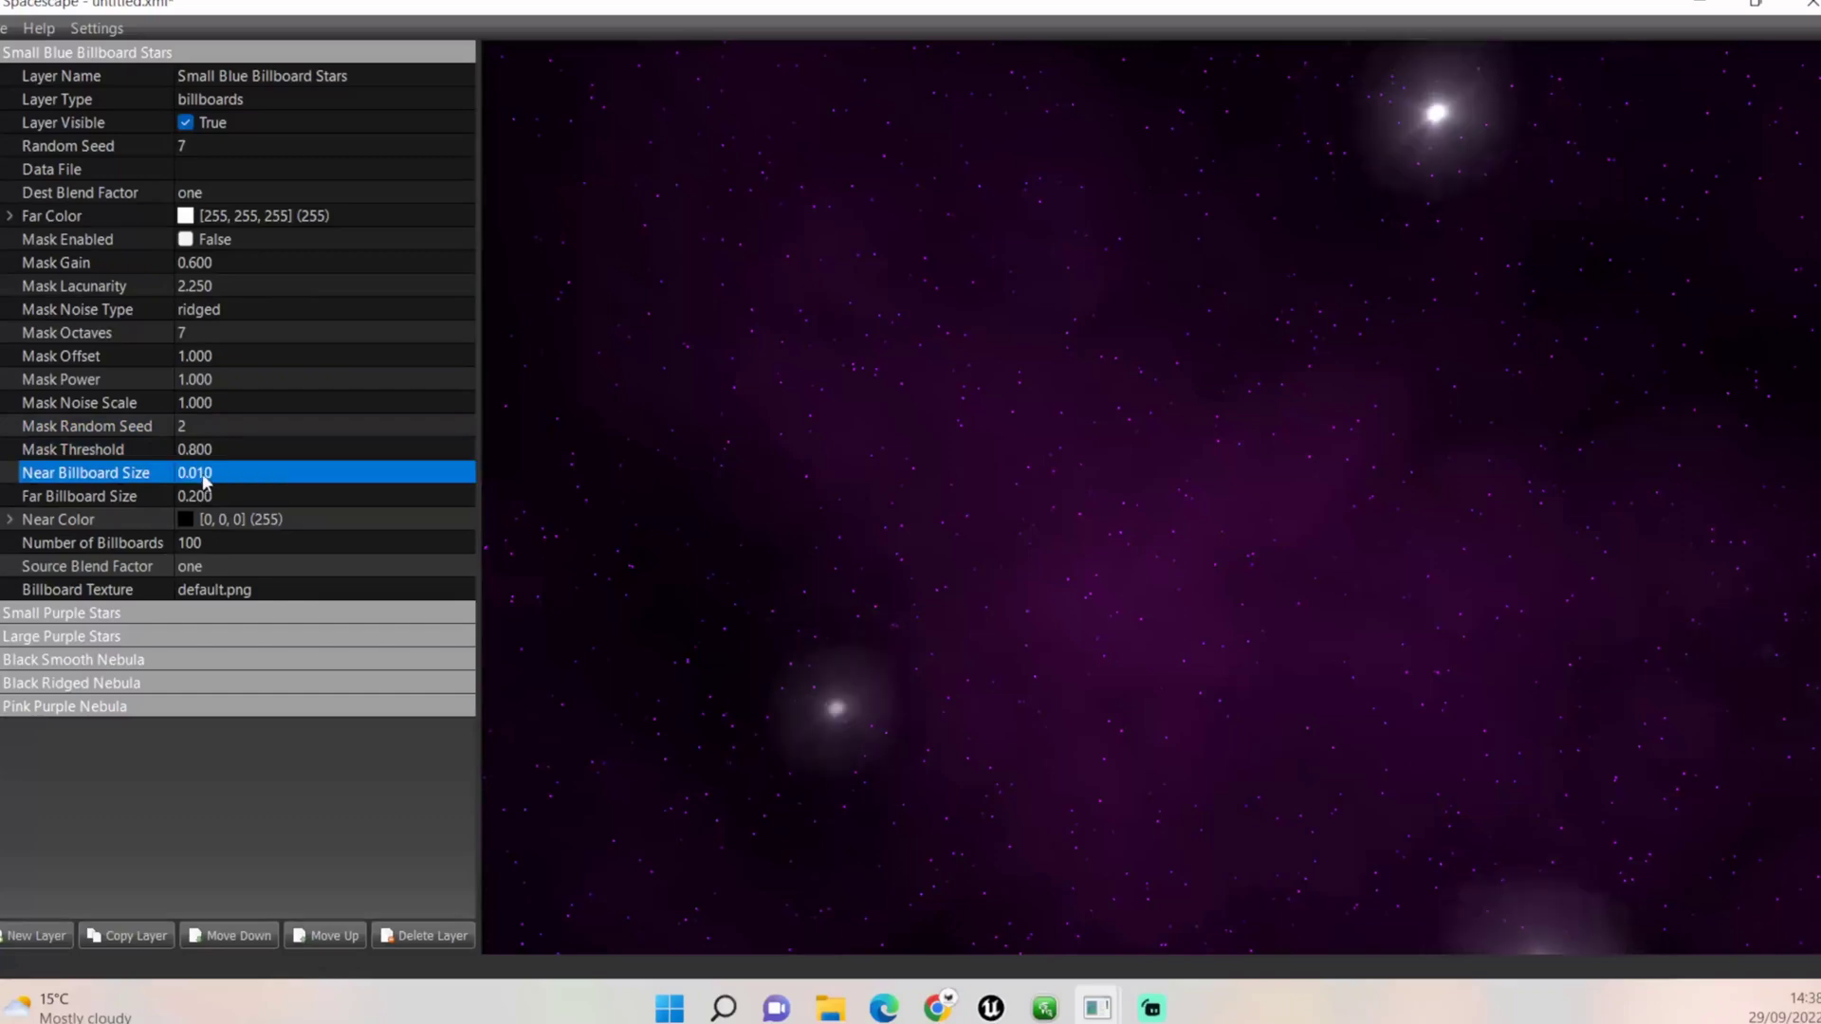
click(245, 497)
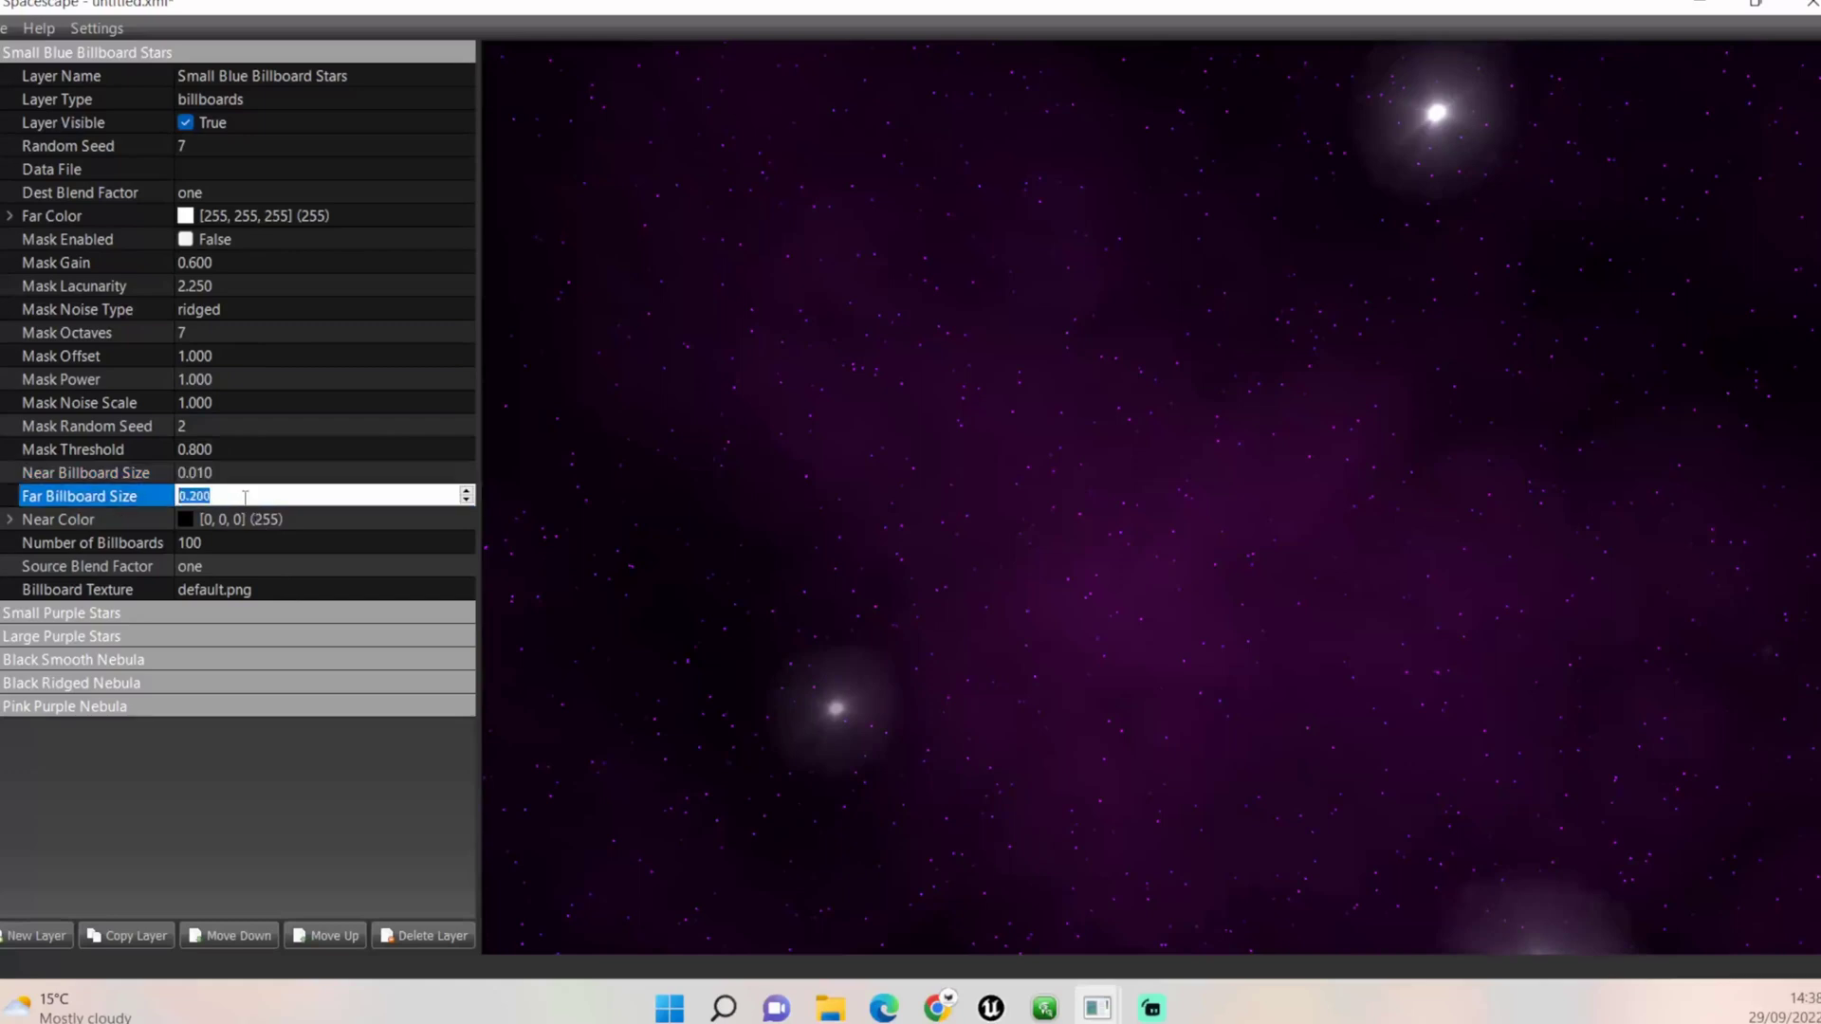
text(0.020)
key(Return)
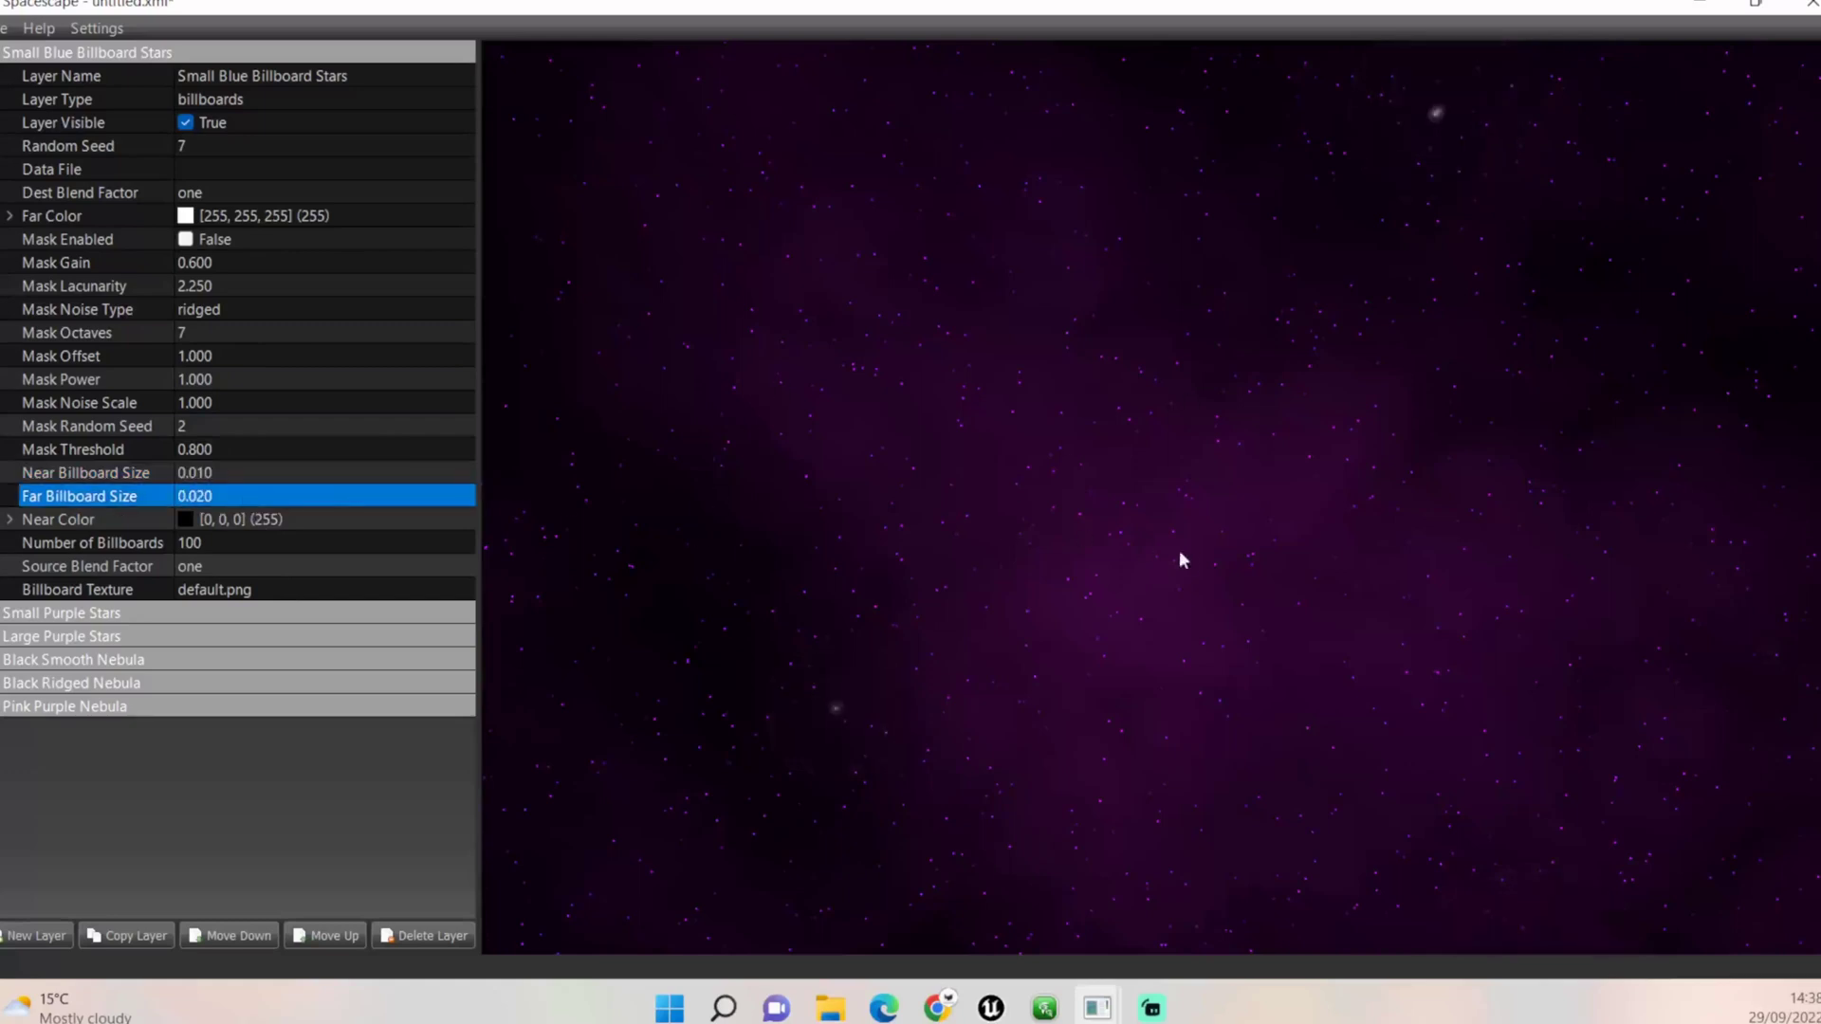
Check star sizes in the preview, set 200 billboards, and collapse the layer's properties
drag(1182, 560, 1327, 648)
drag(1013, 800, 1506, 607)
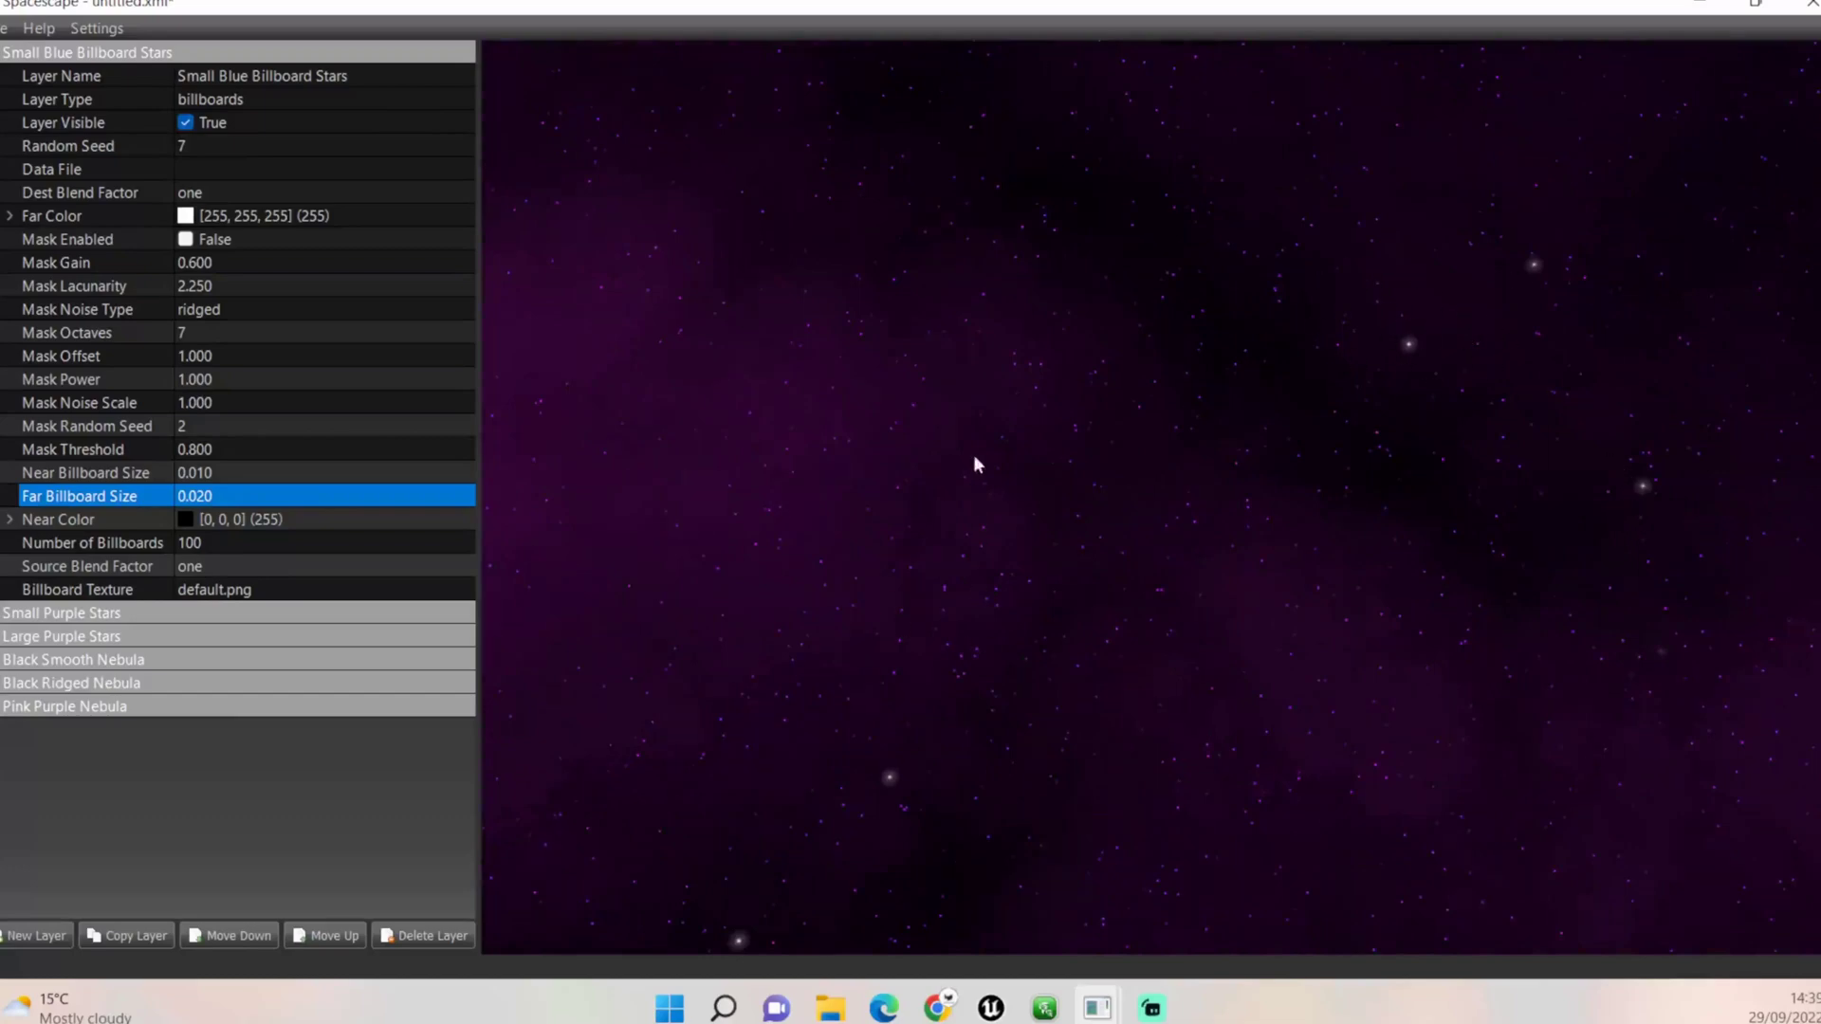
drag(977, 463, 1034, 510)
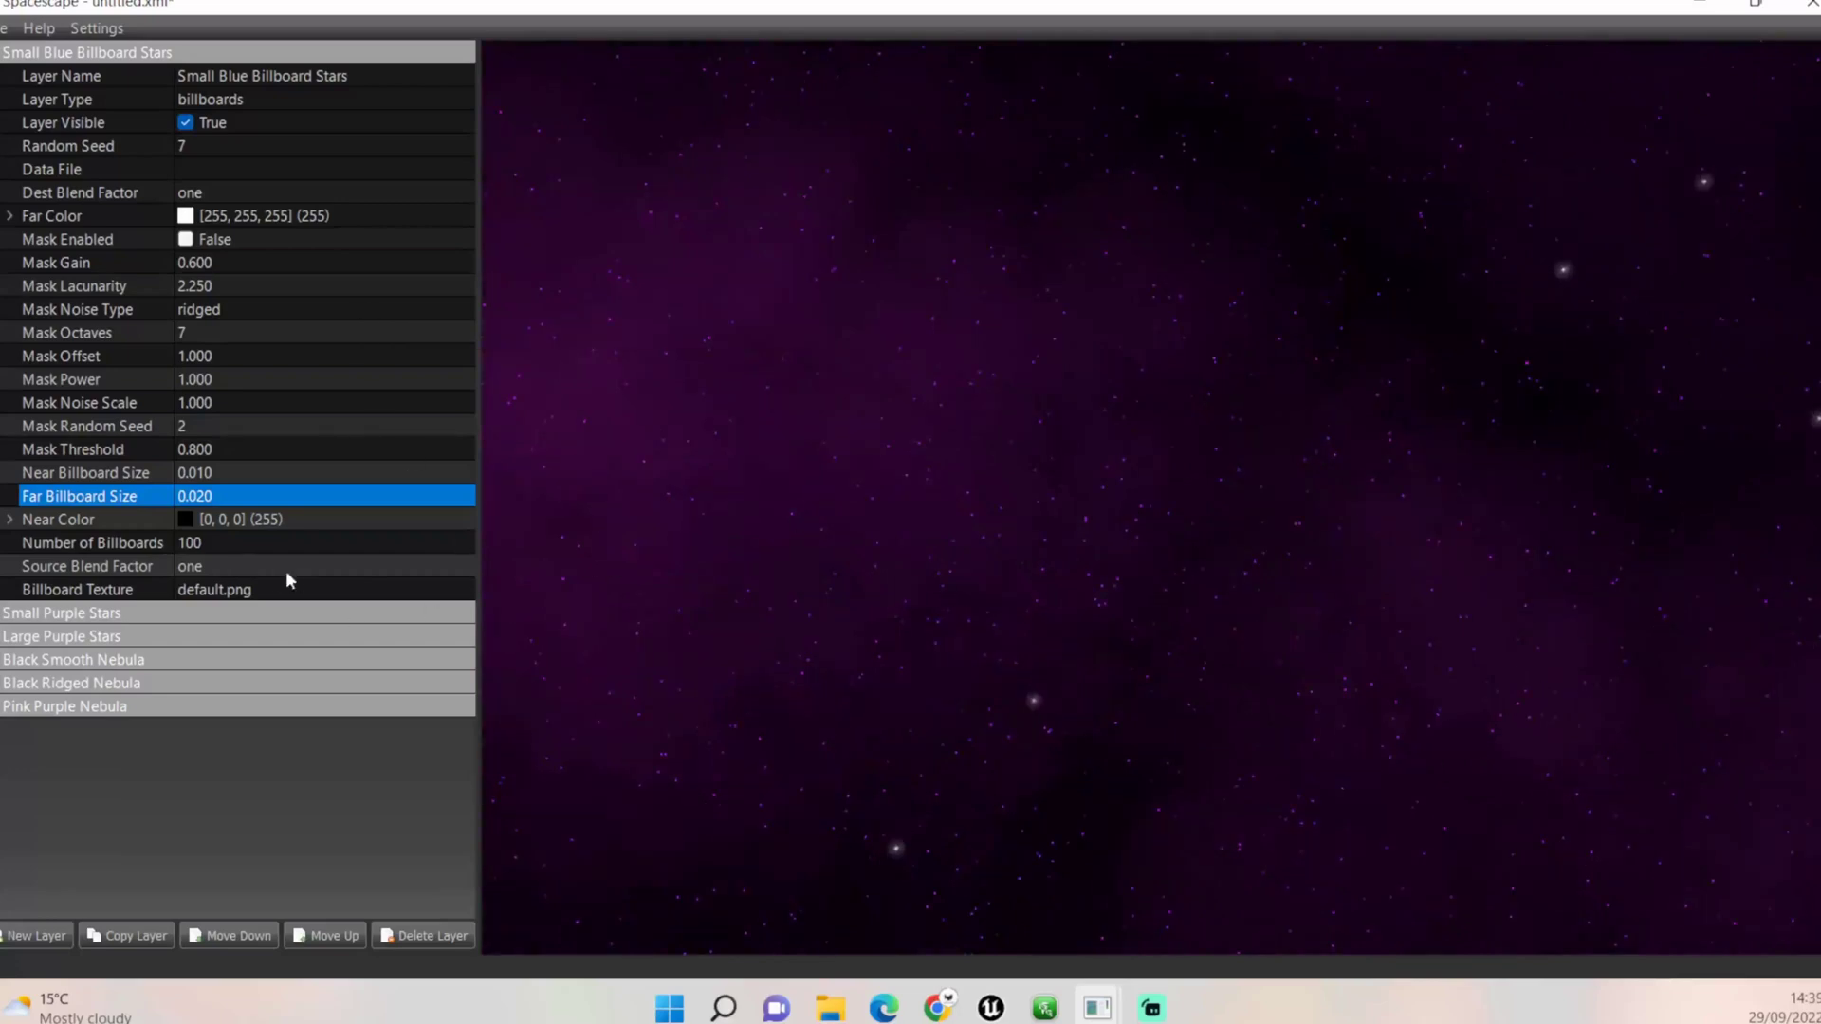
click(280, 543)
text(200)
key(Return)
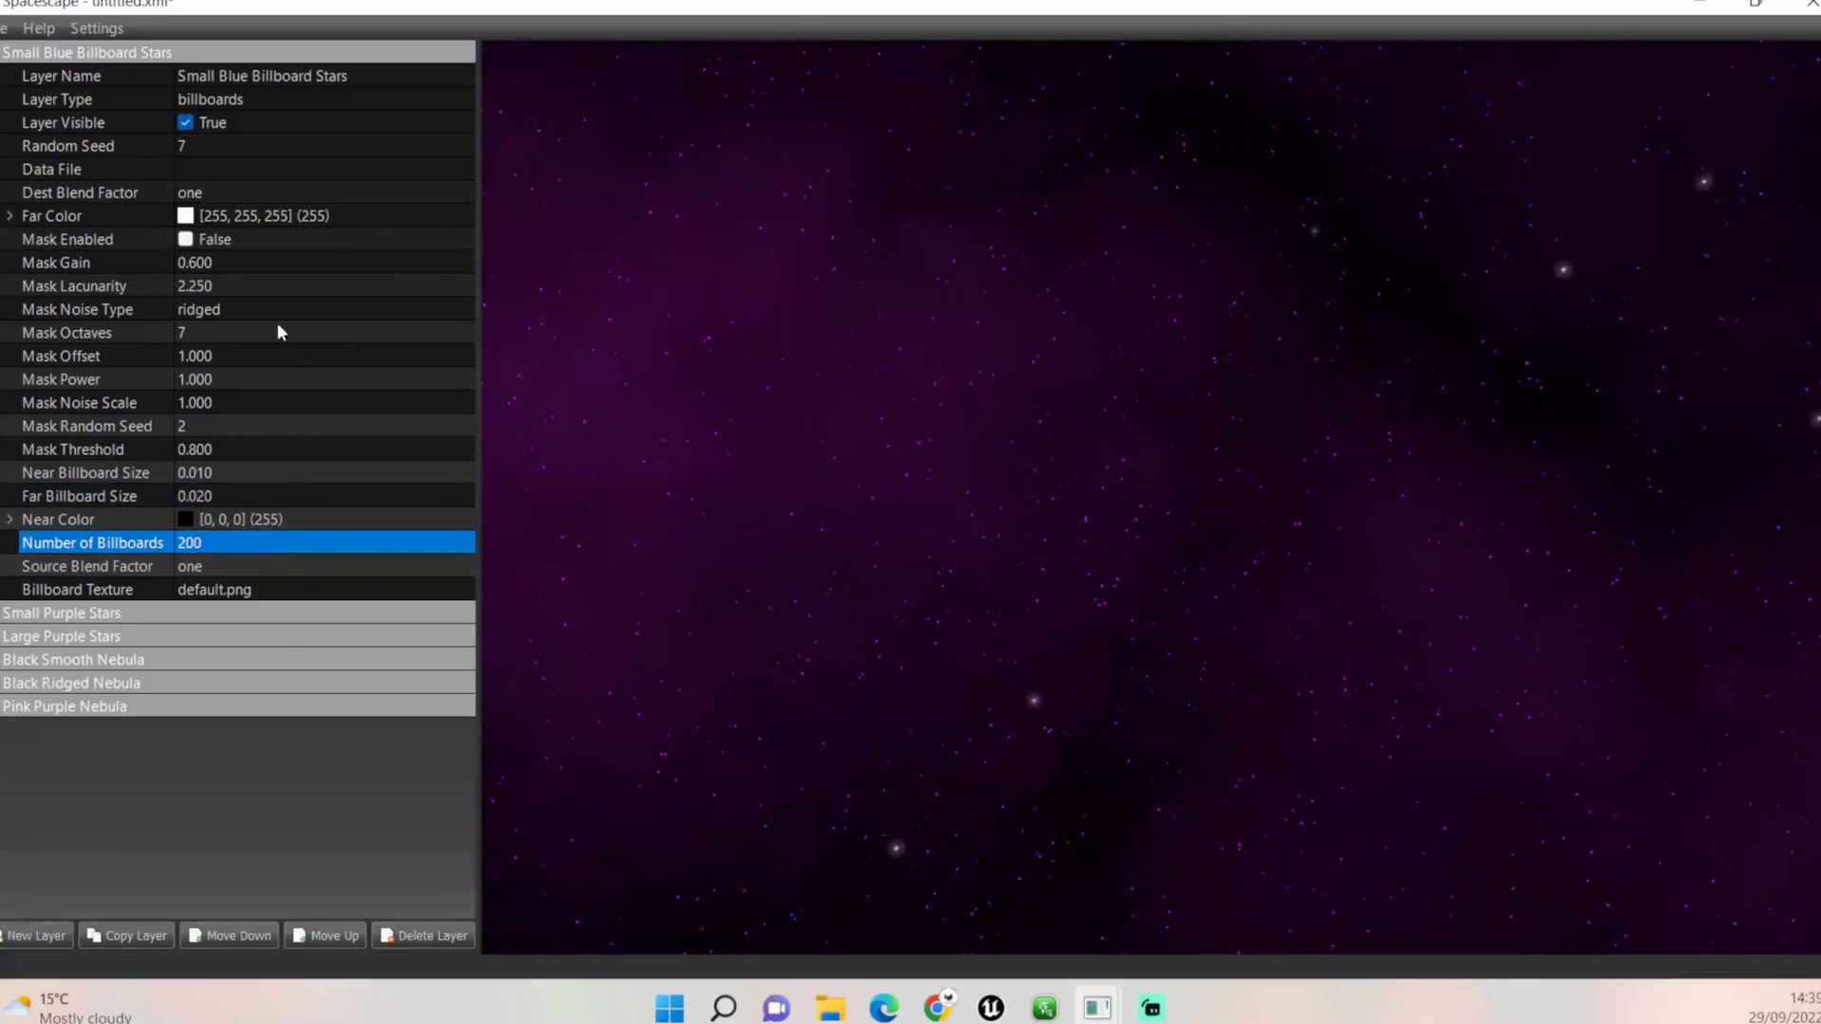
click(86, 52)
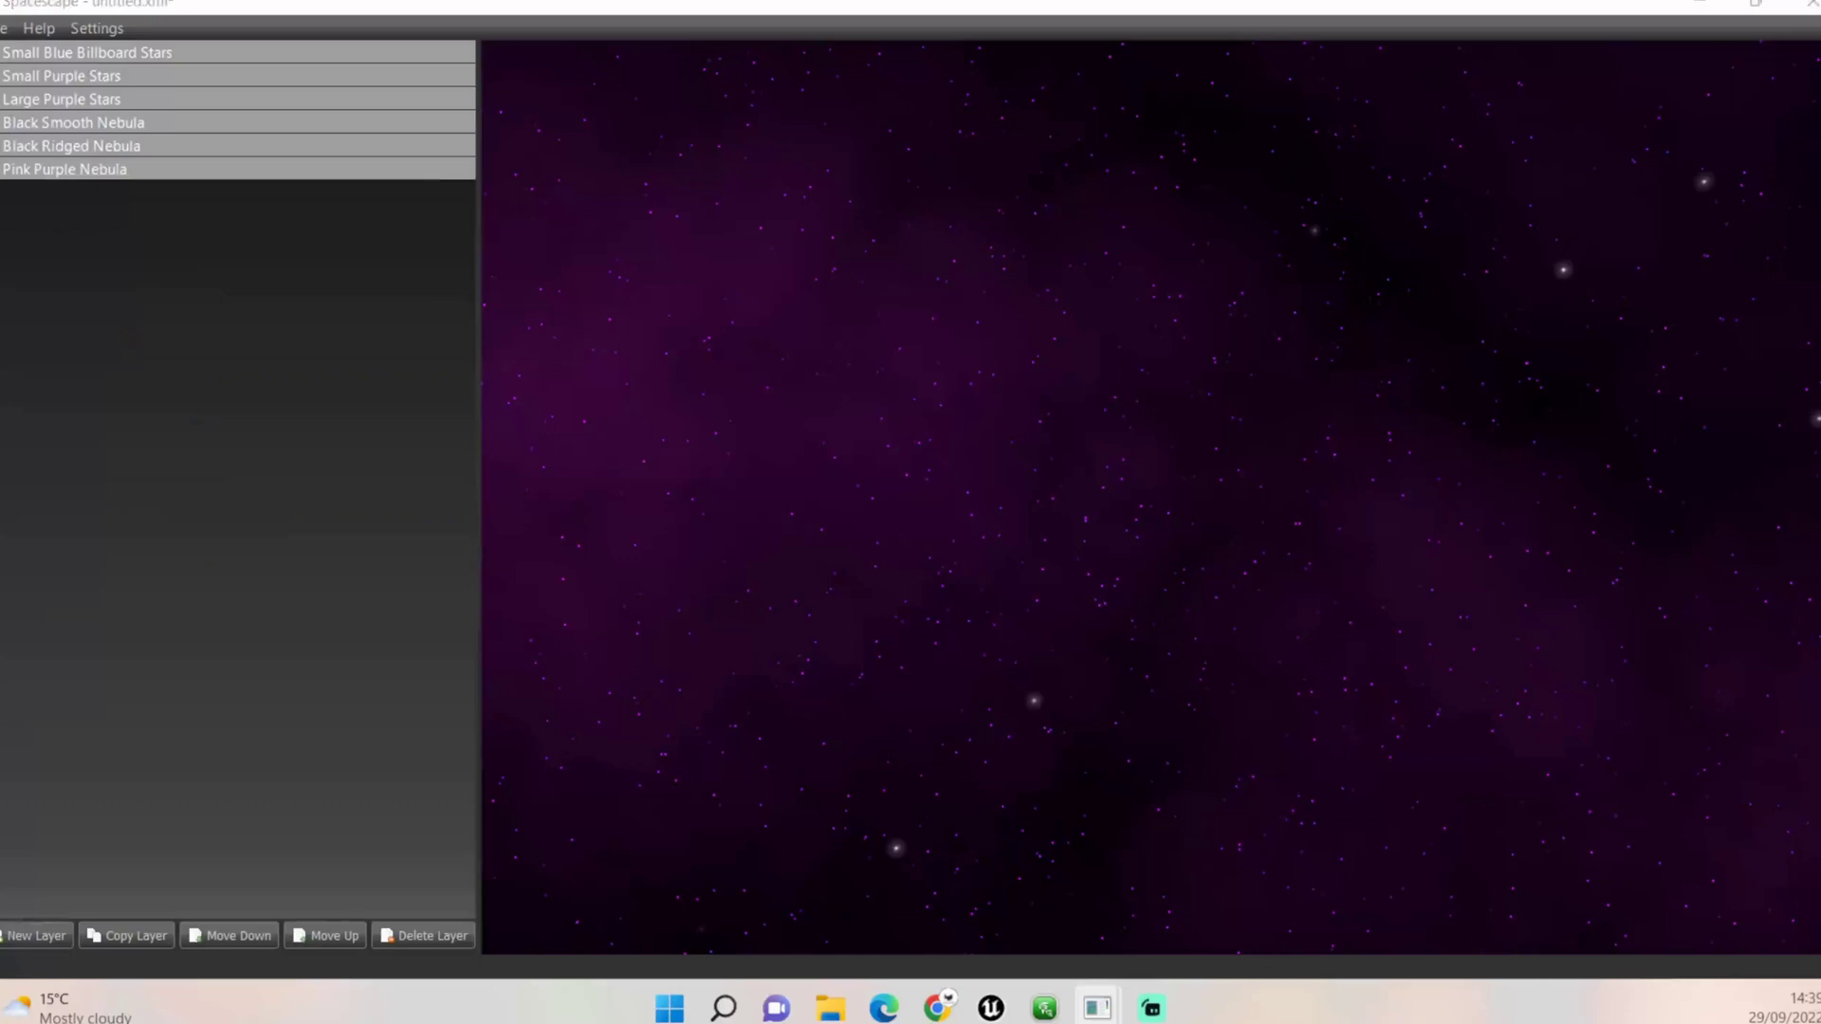
Add a new layer and rename SpacescapeLayer6 to 'Large Blue Billboard Stars'
click(28, 935)
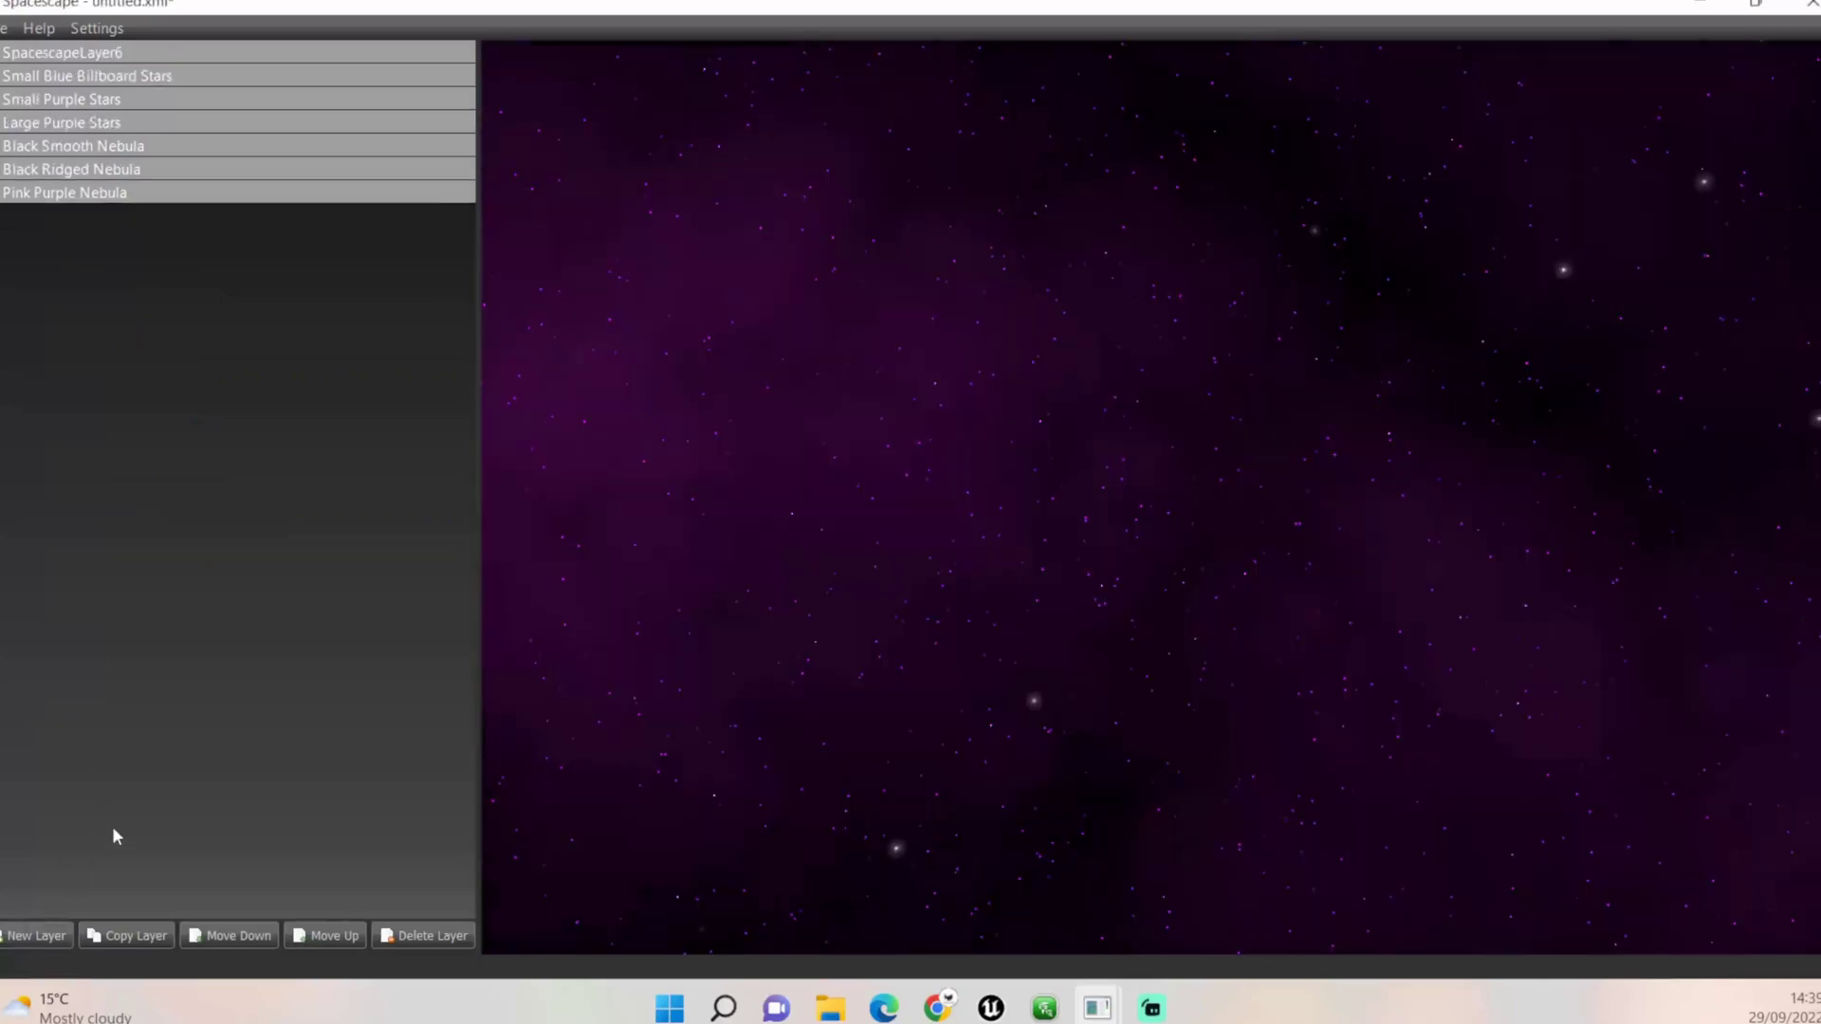
click(342, 52)
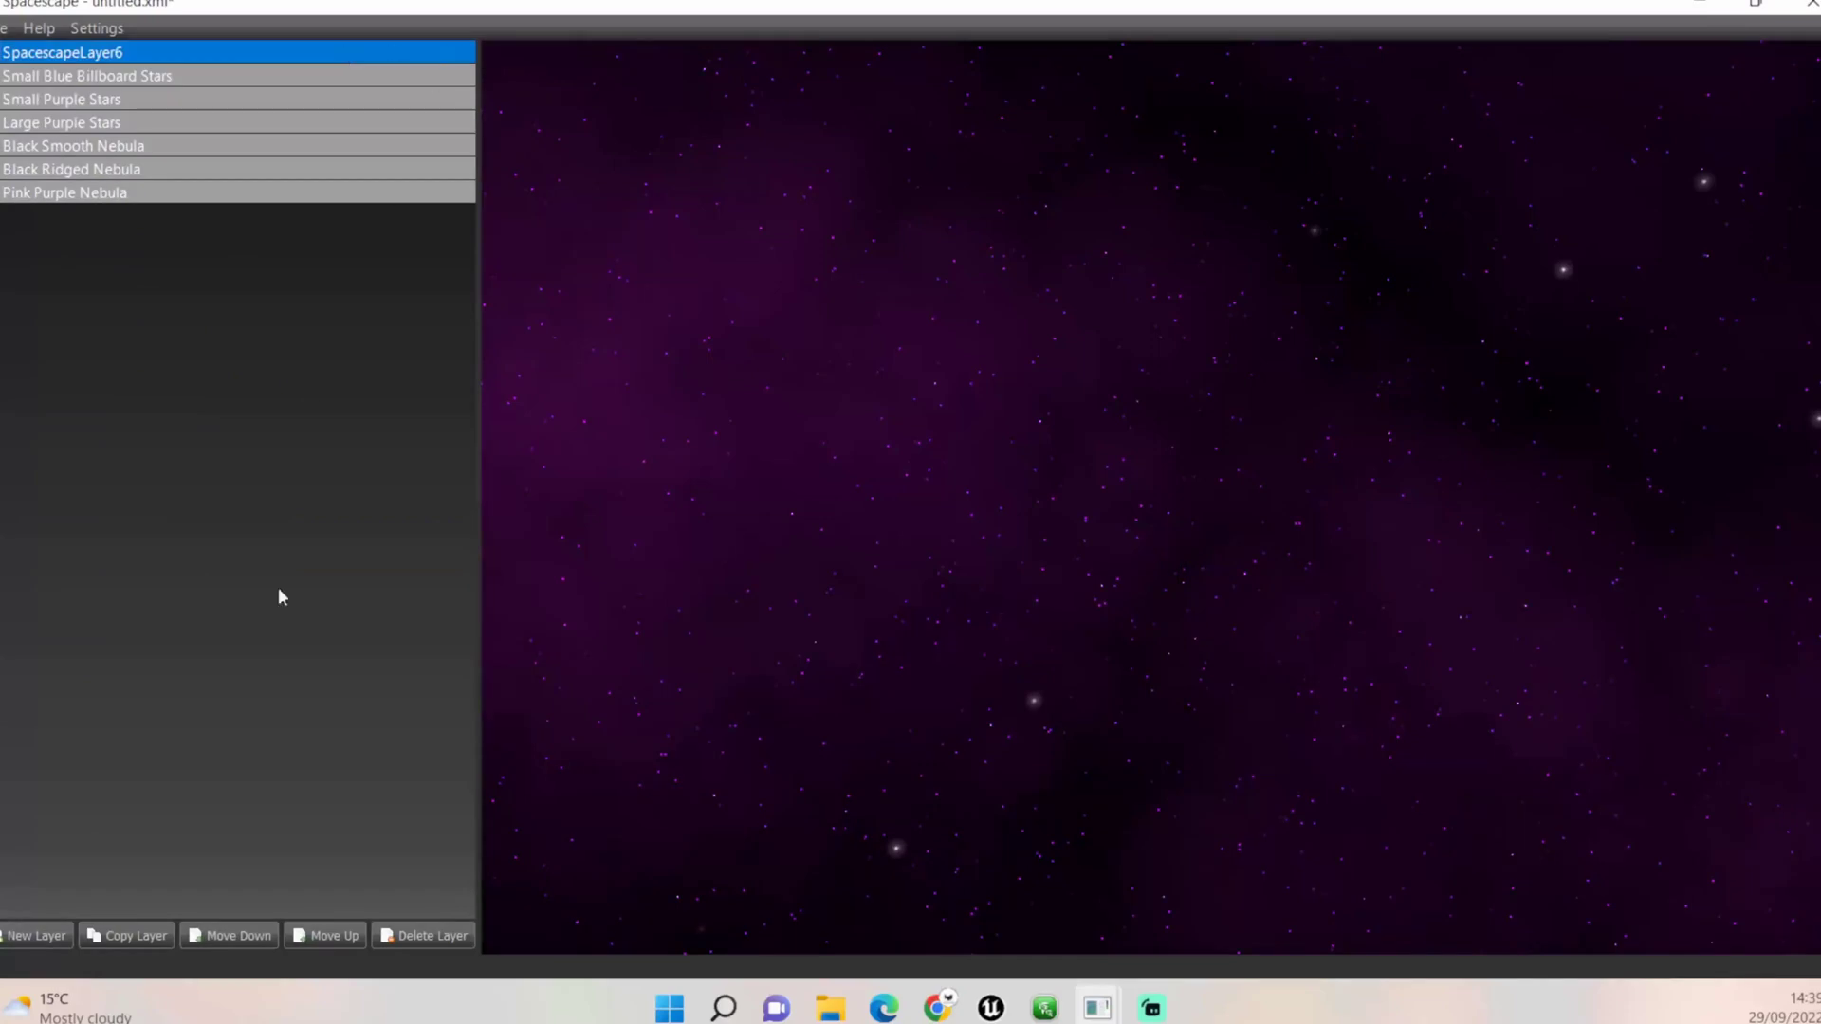
click(185, 52)
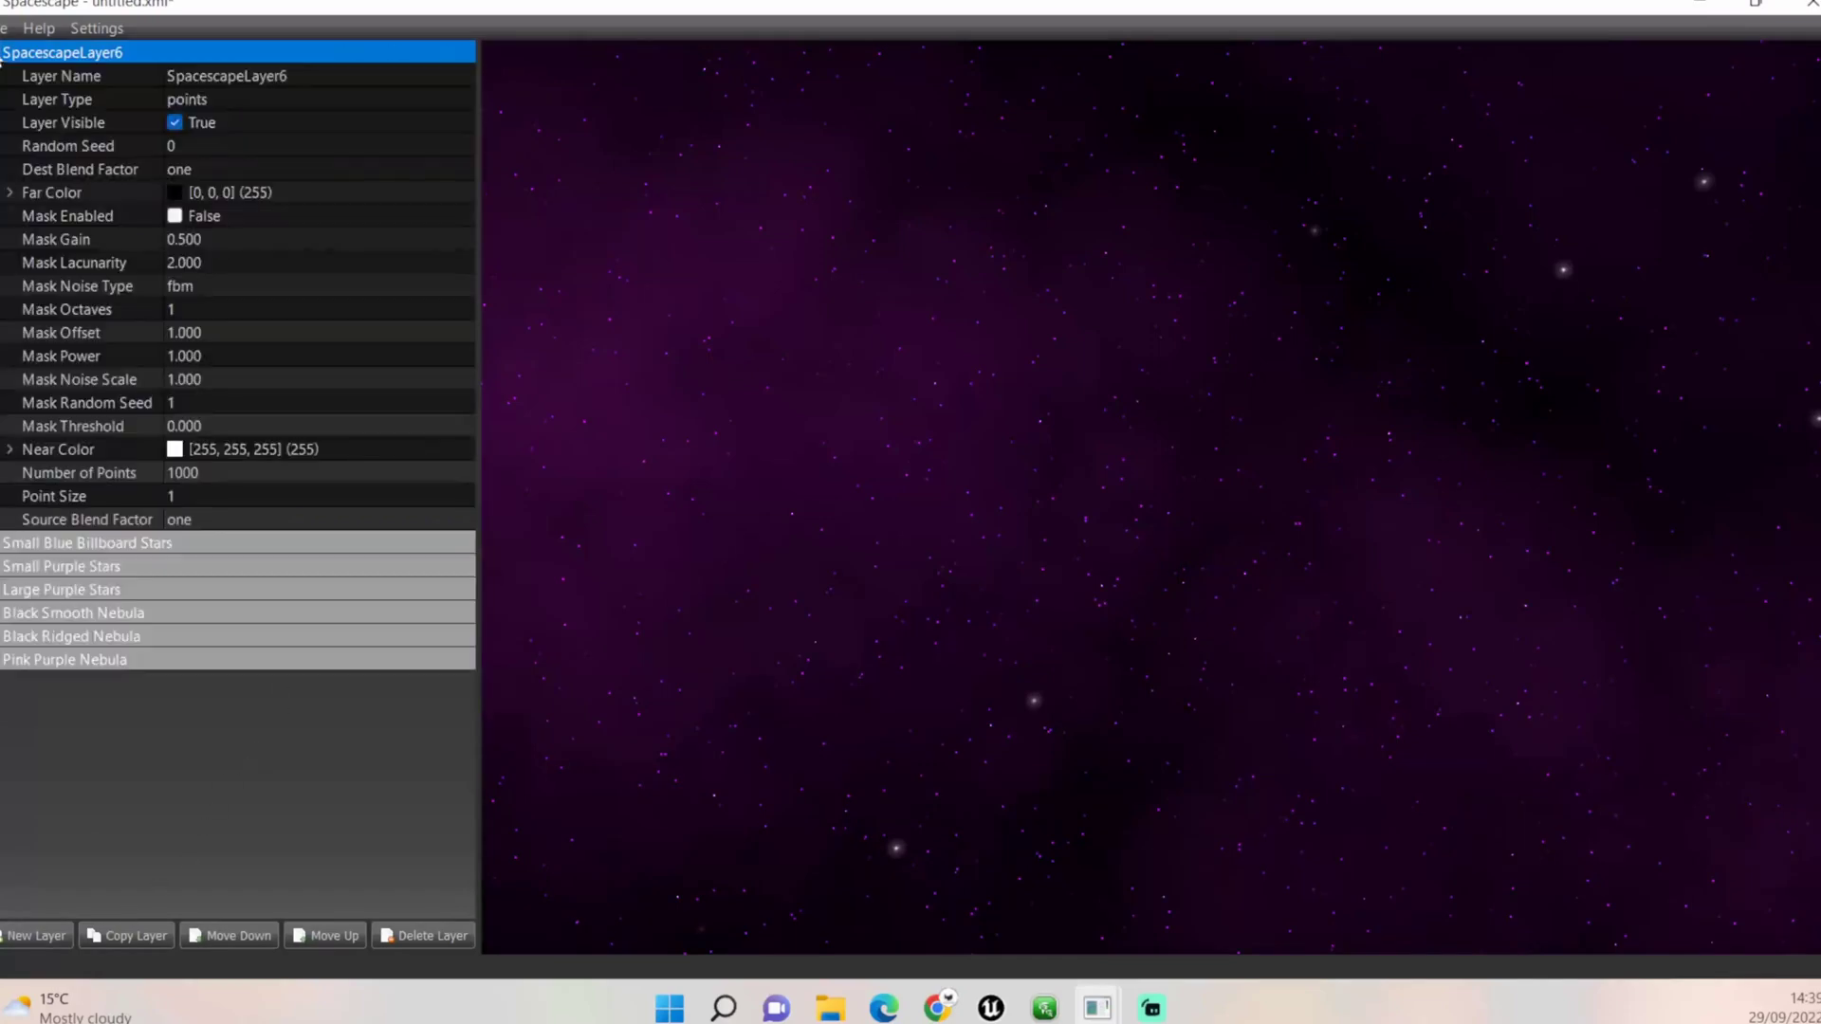
click(307, 76)
text(Lar)
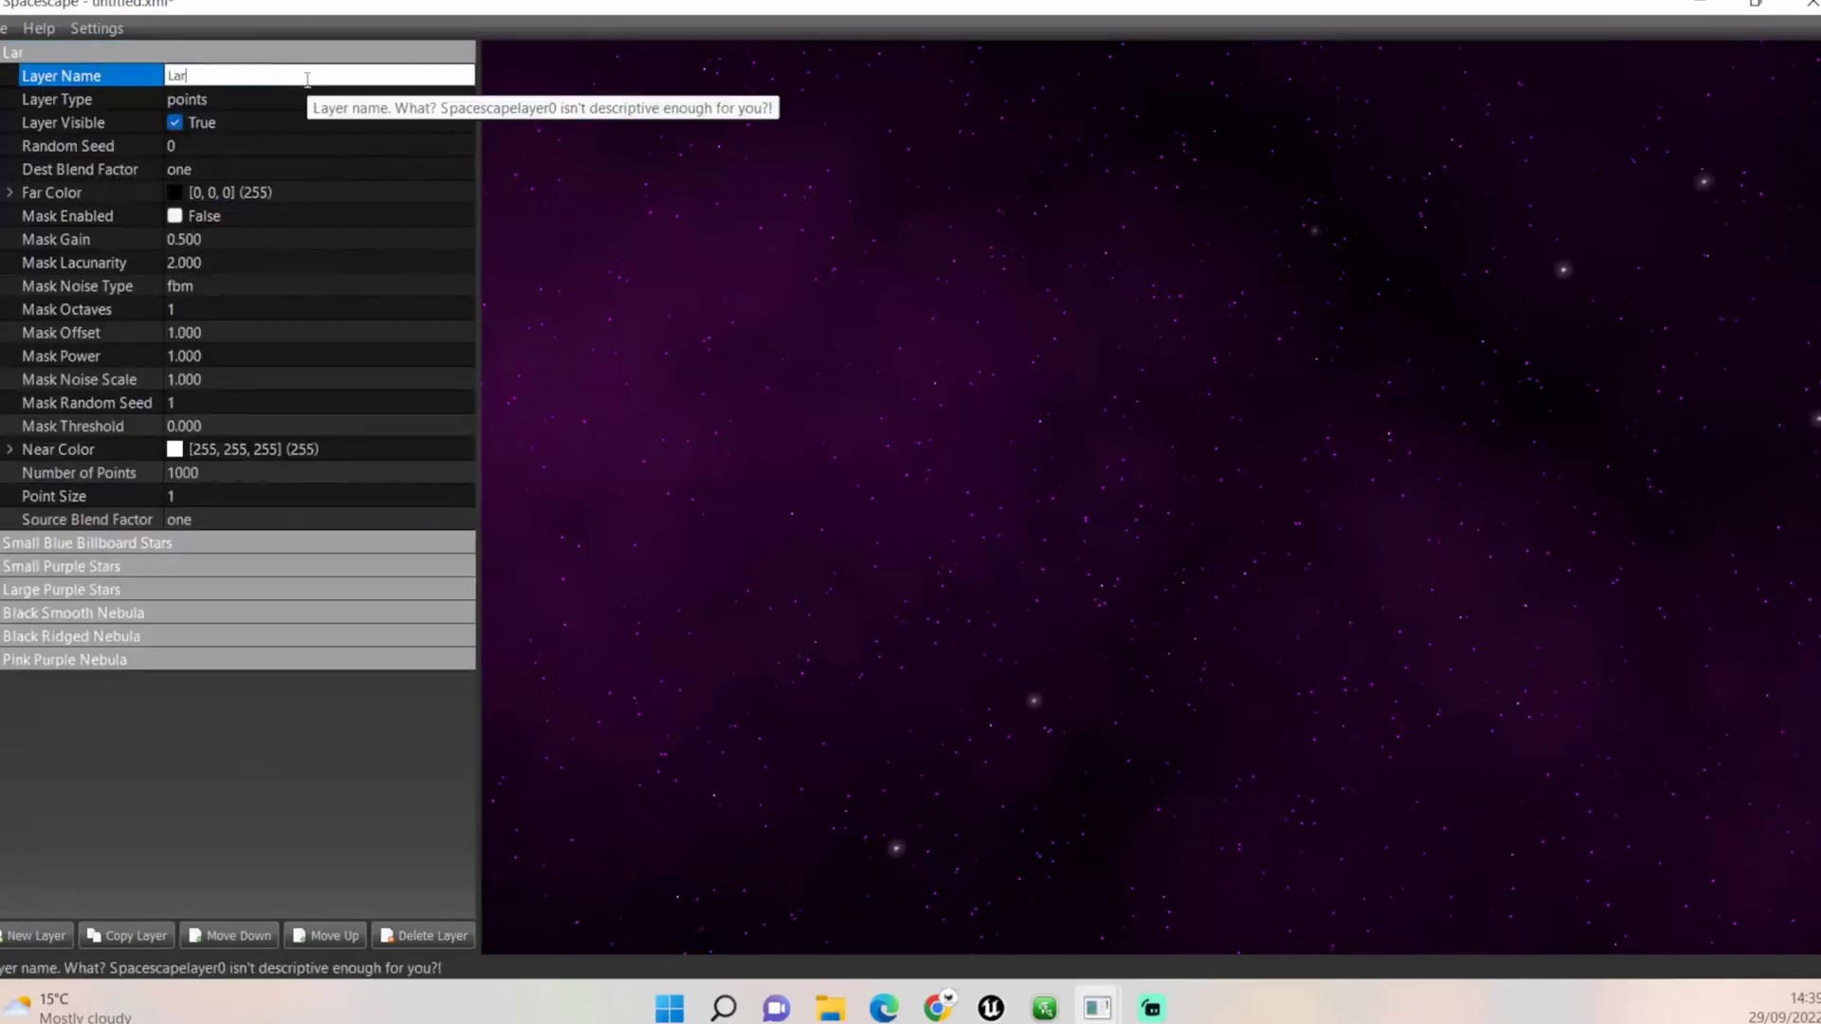
text(ge Blue Billboard Stars)
key(Return)
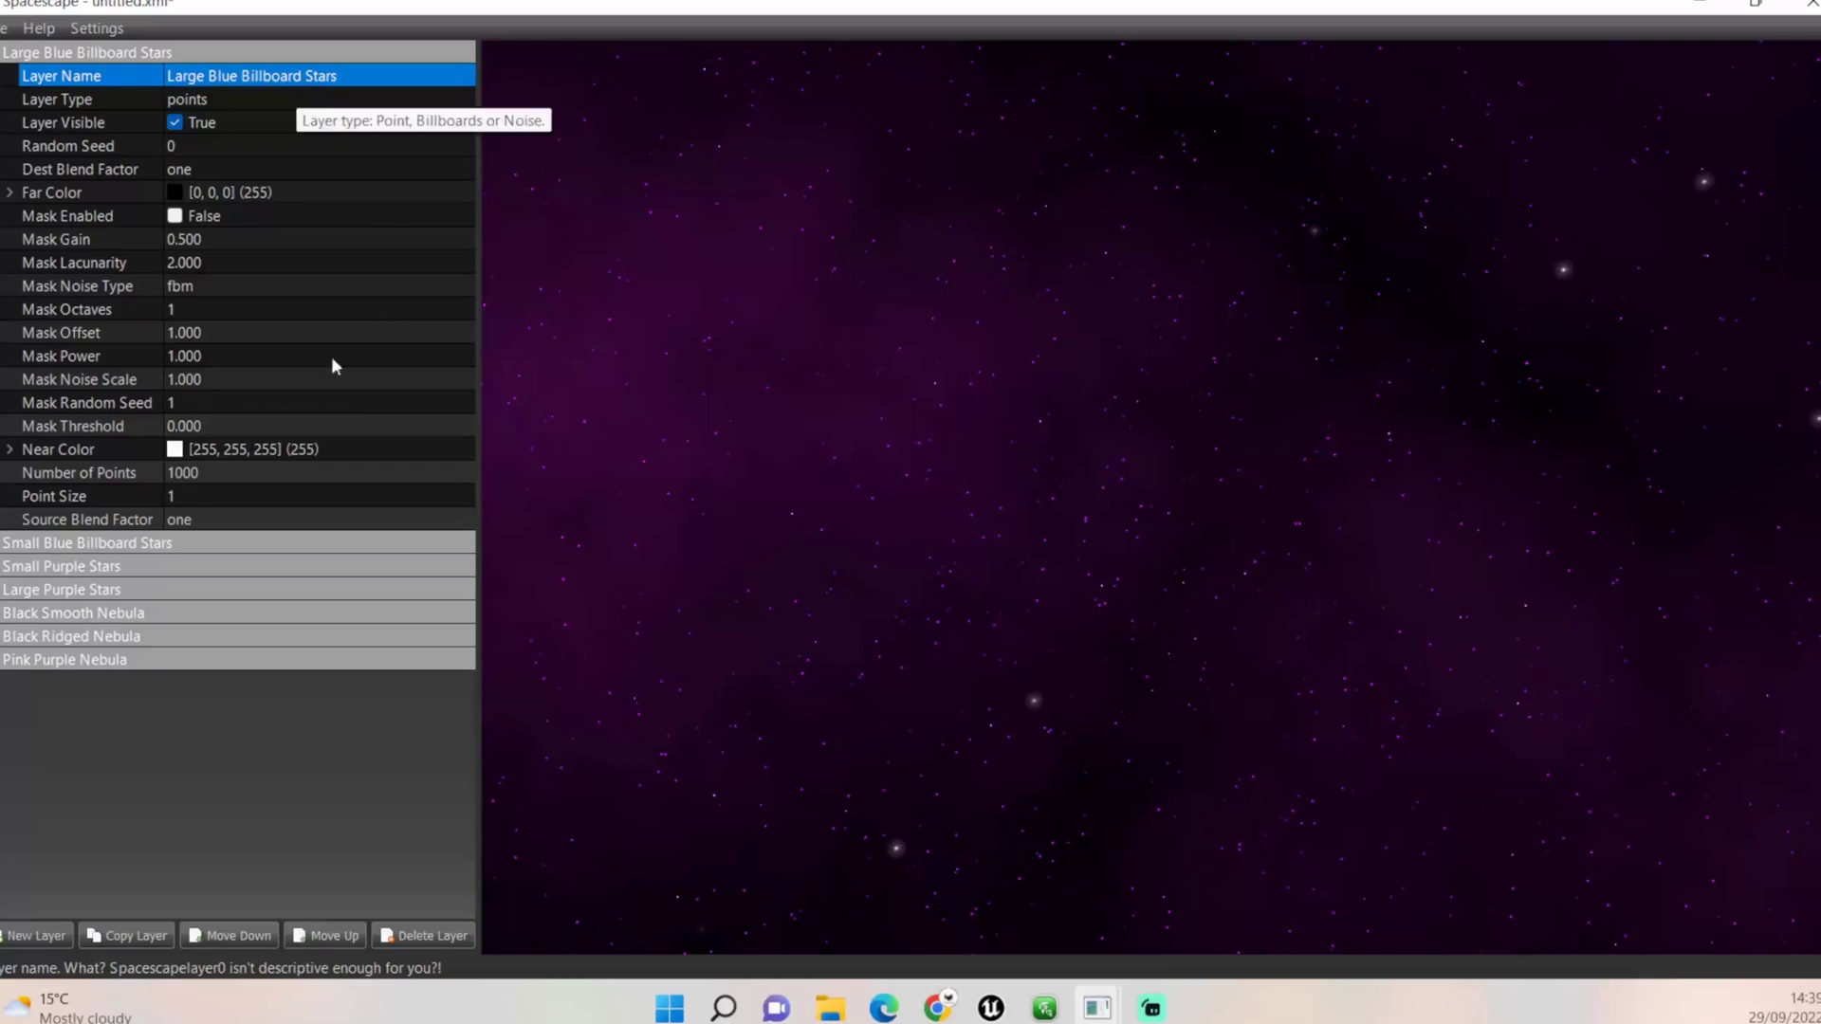
click(325, 449)
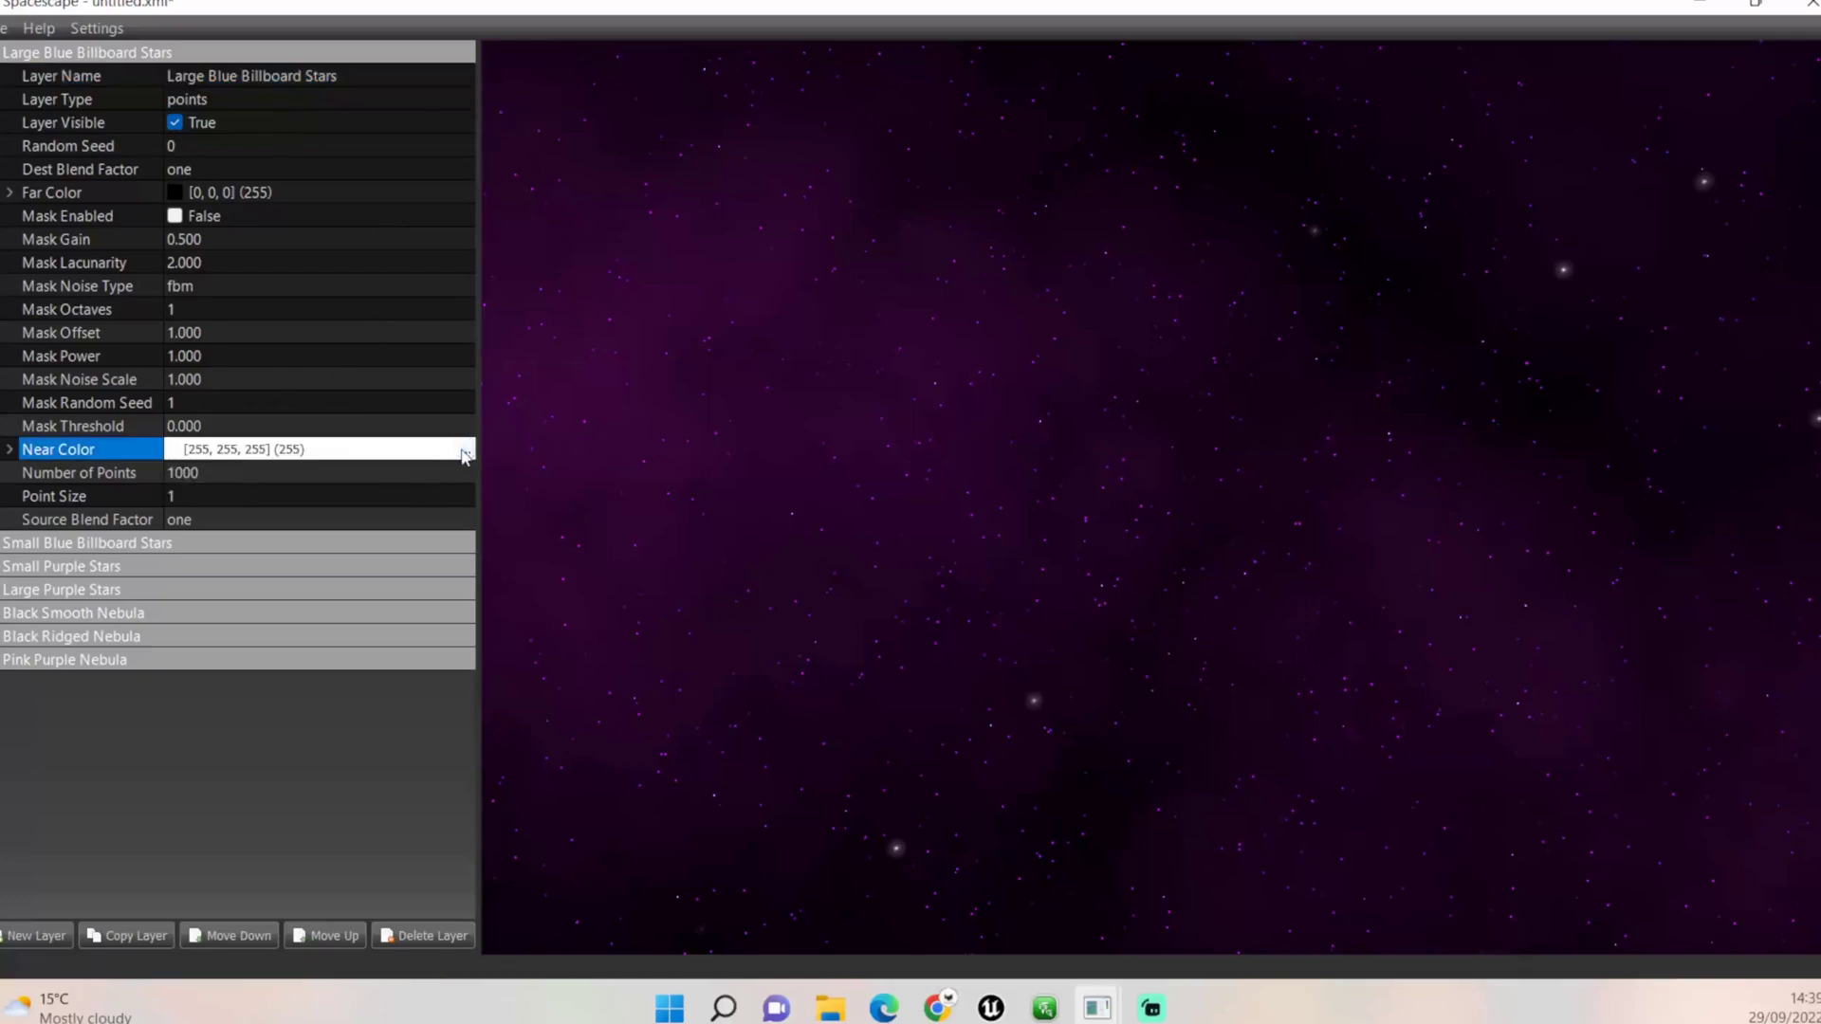
Set the near colour to the slate-blue swatch (85, 85, 255) in Select Color
click(465, 451)
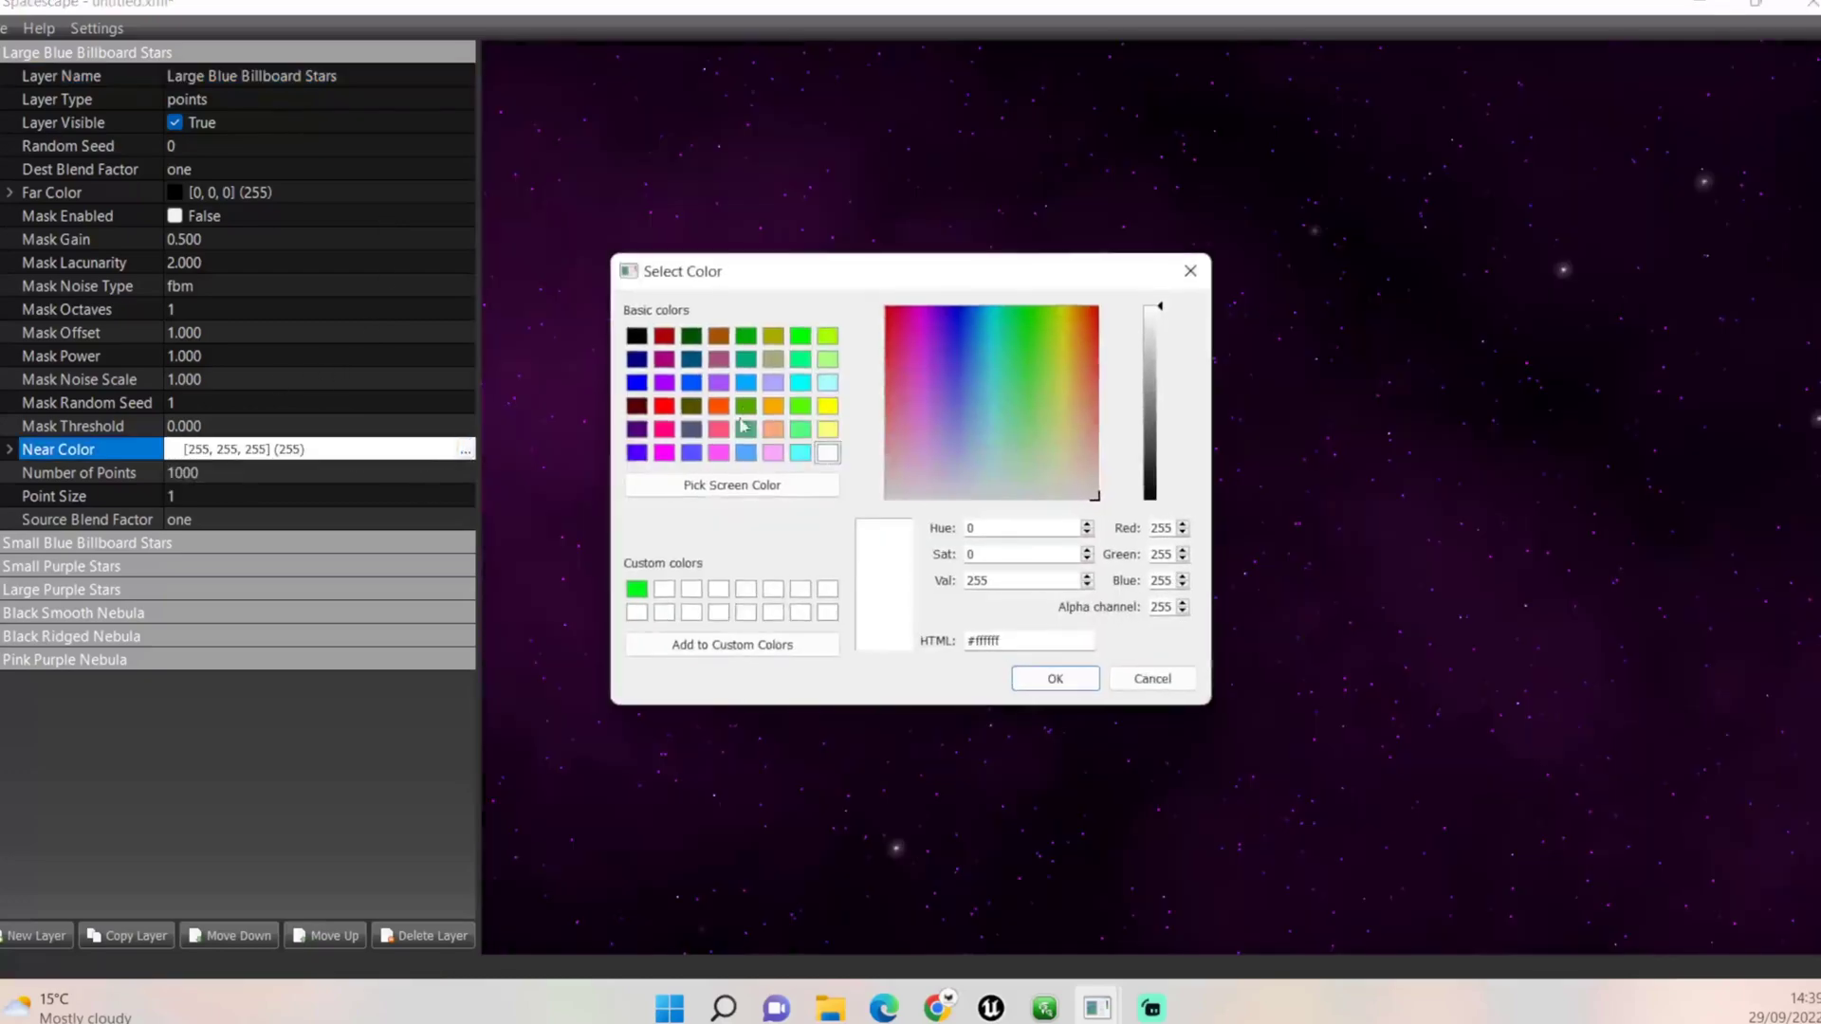
click(638, 383)
click(745, 383)
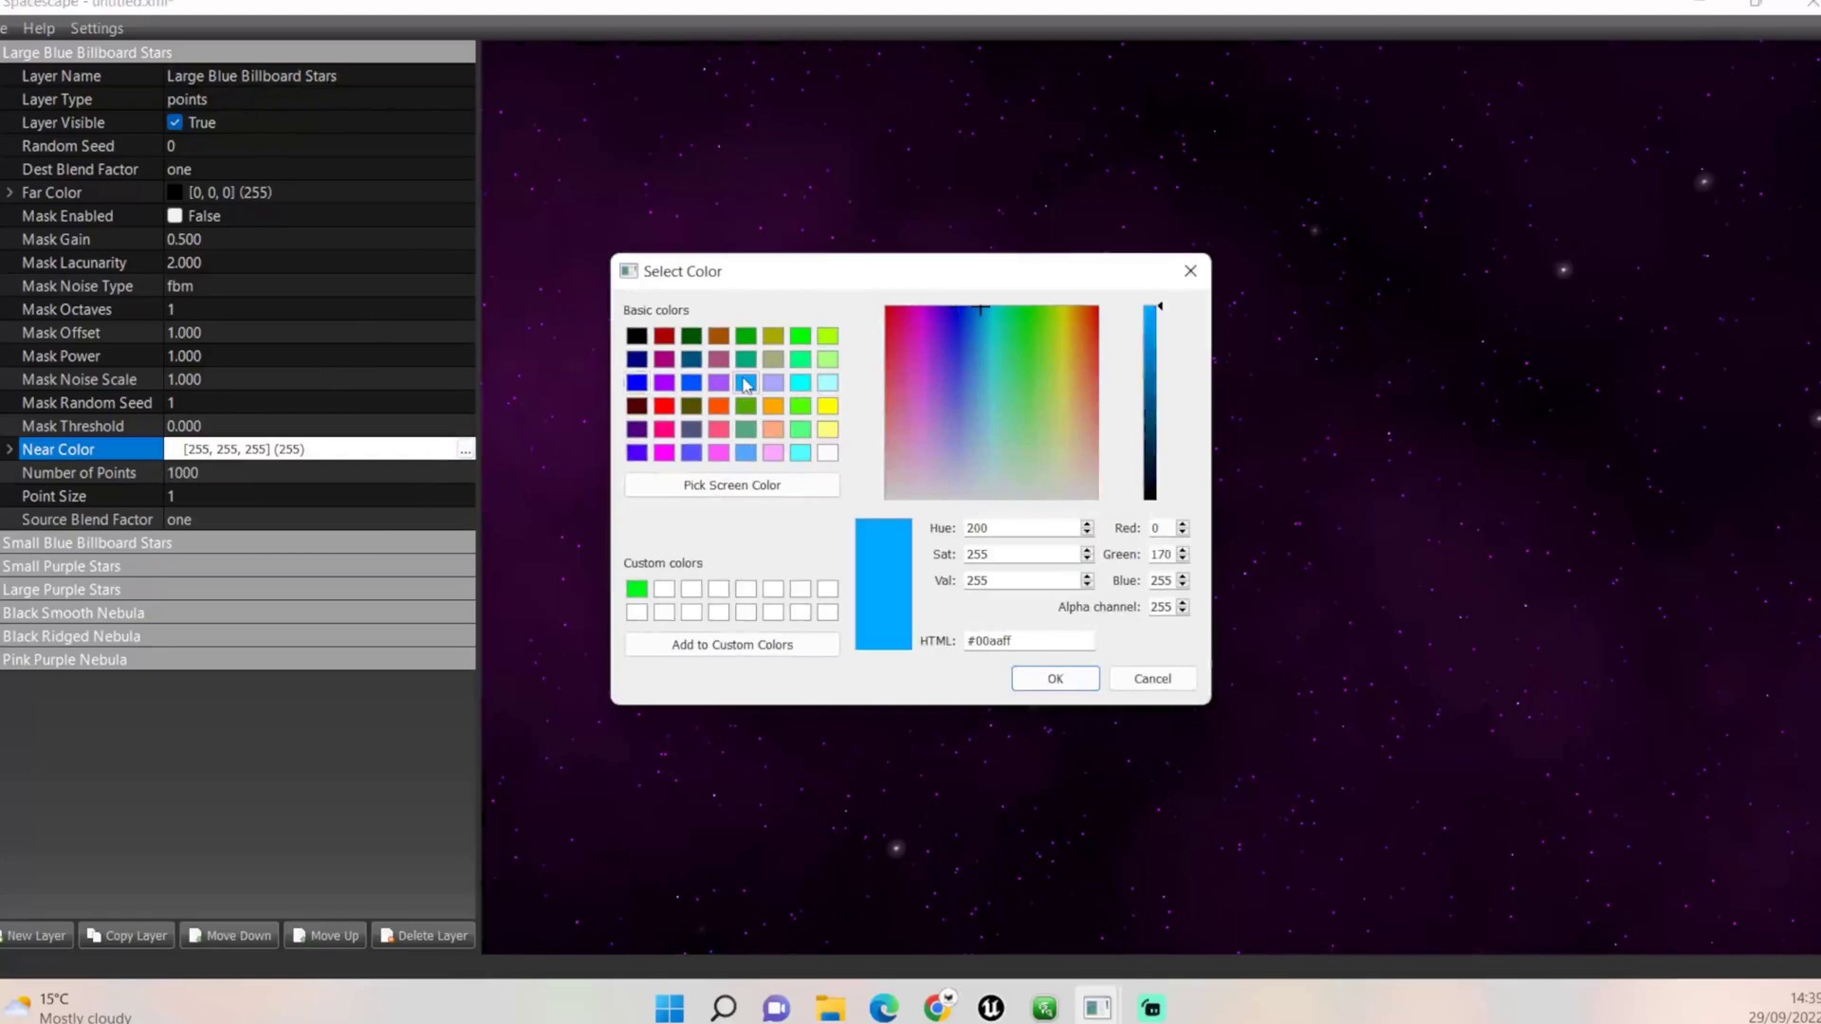
click(684, 385)
click(687, 456)
click(637, 456)
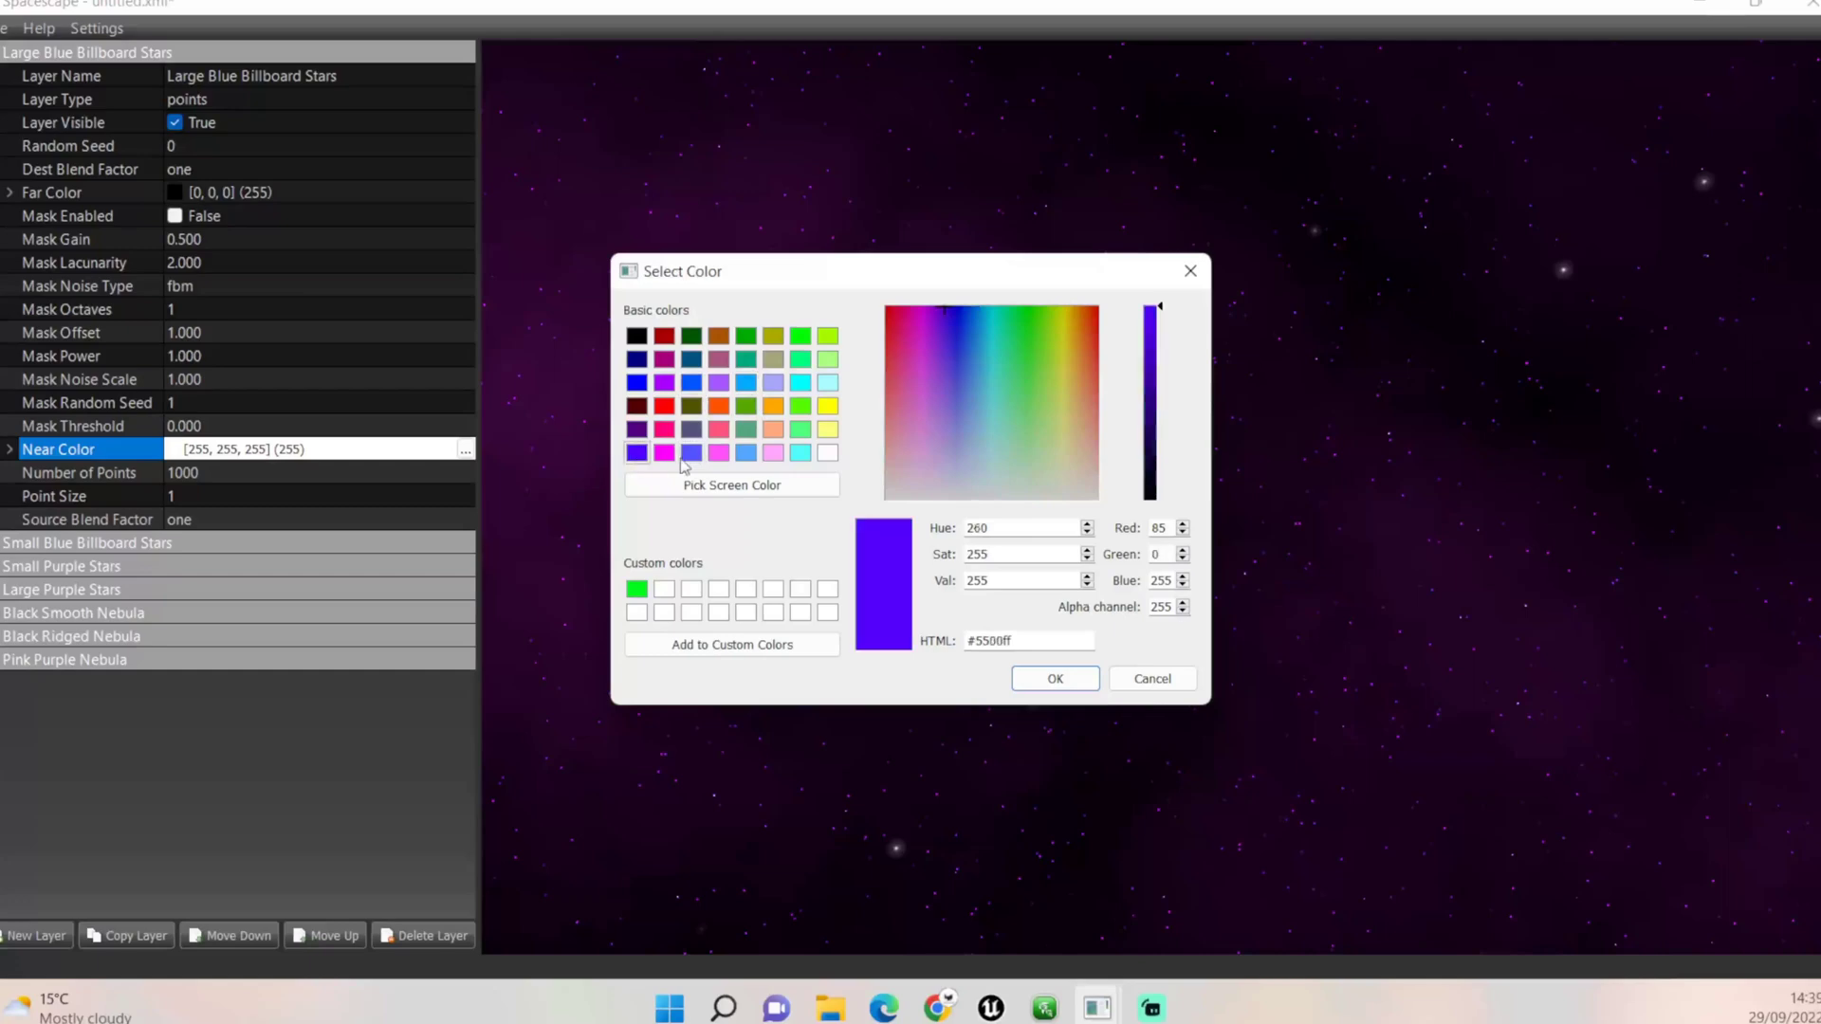
click(690, 454)
click(1051, 678)
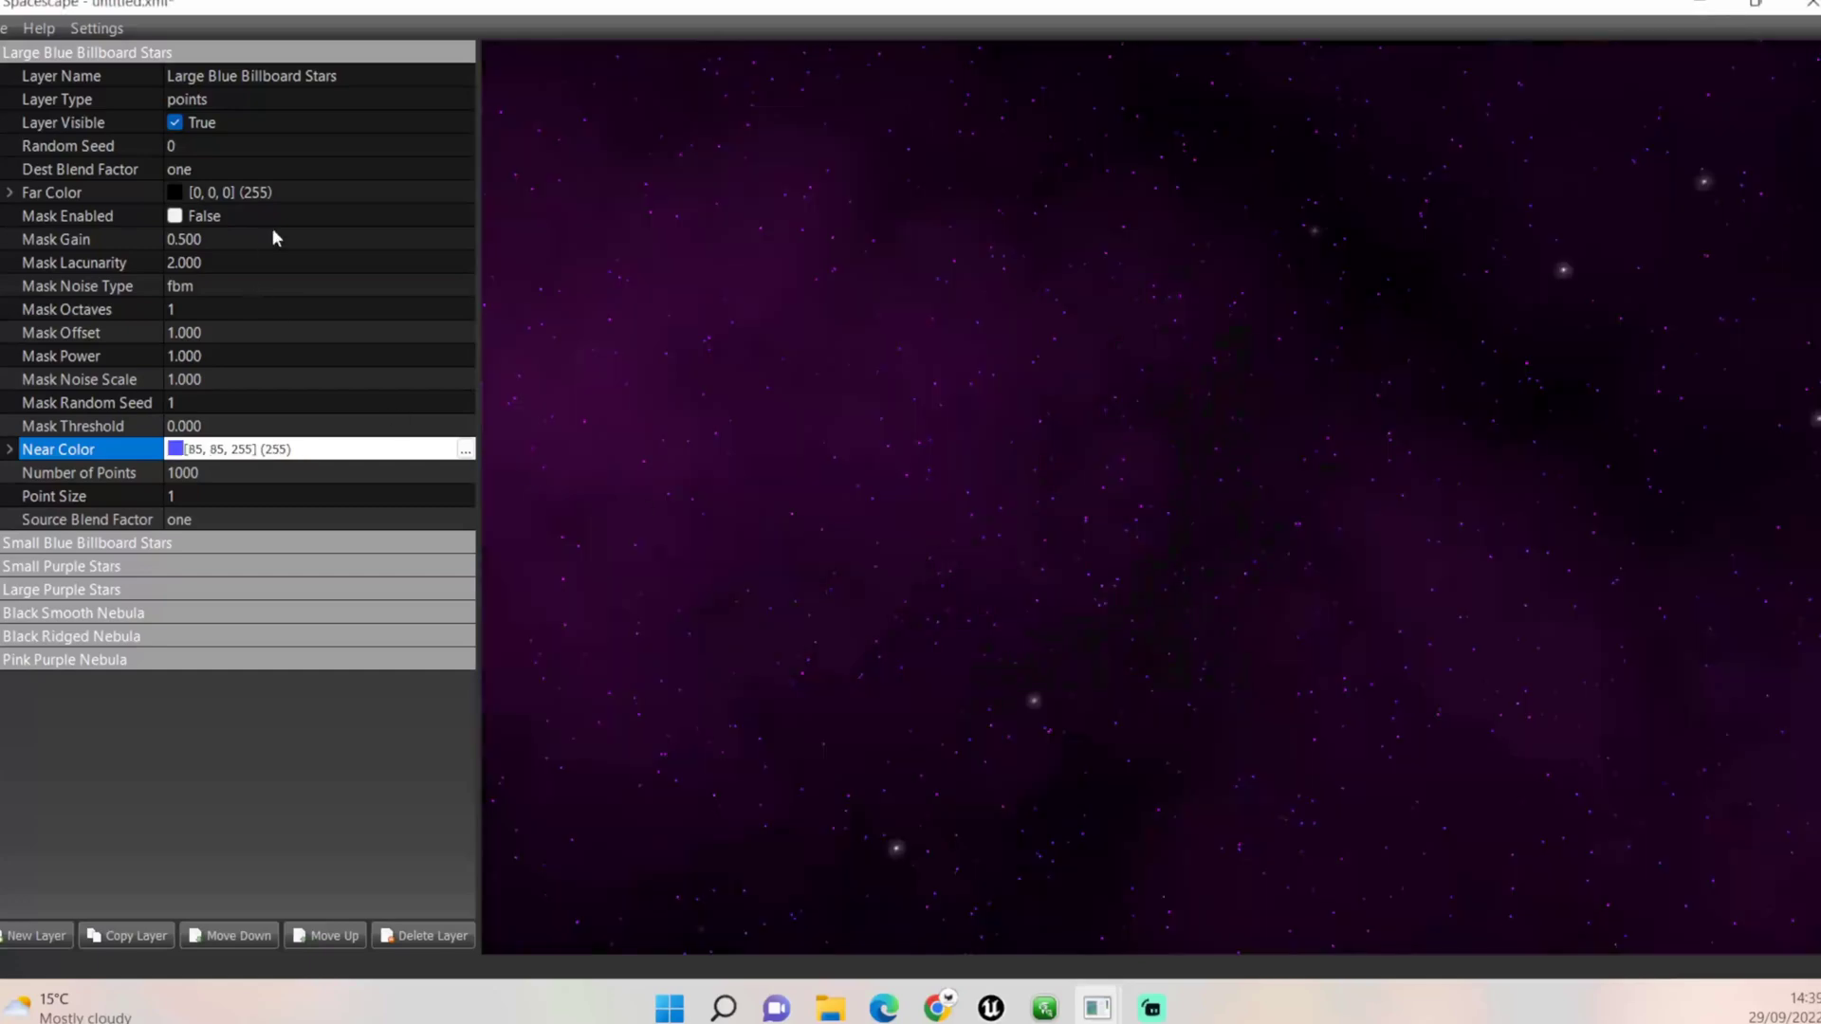
Make the layer a billboards layer with random seed 5
click(269, 100)
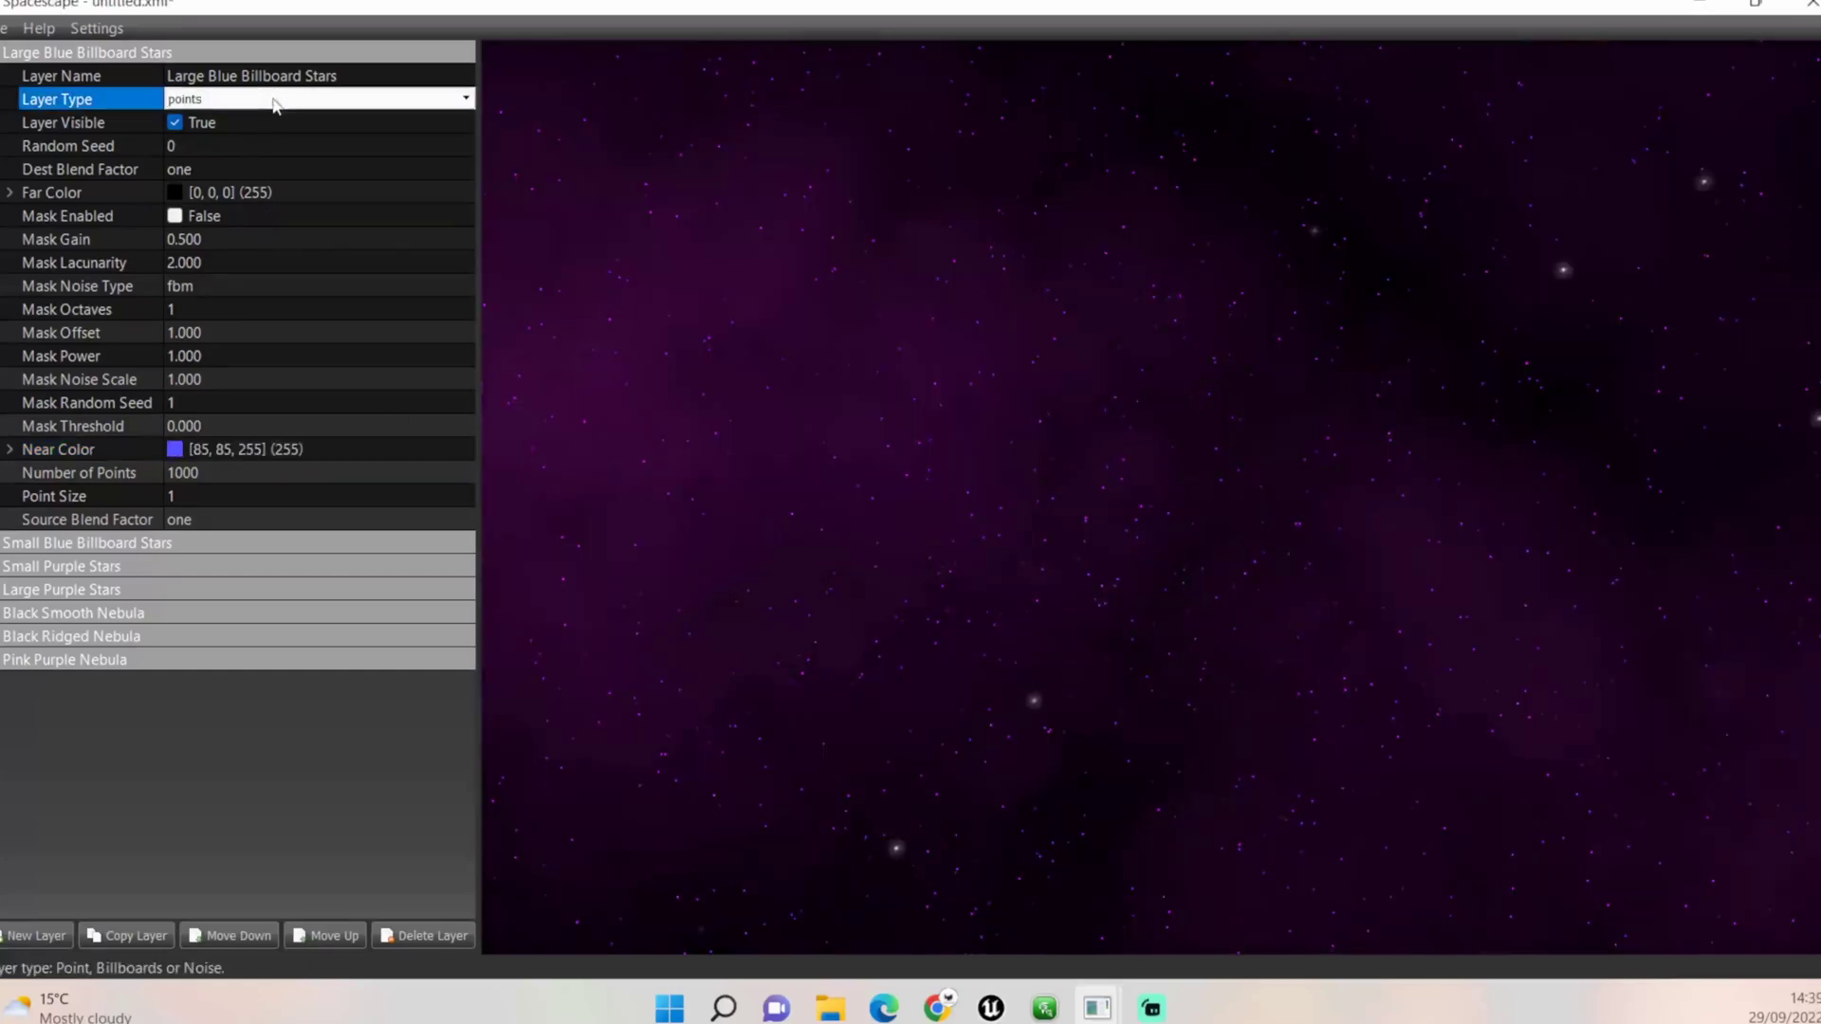
click(465, 98)
click(441, 115)
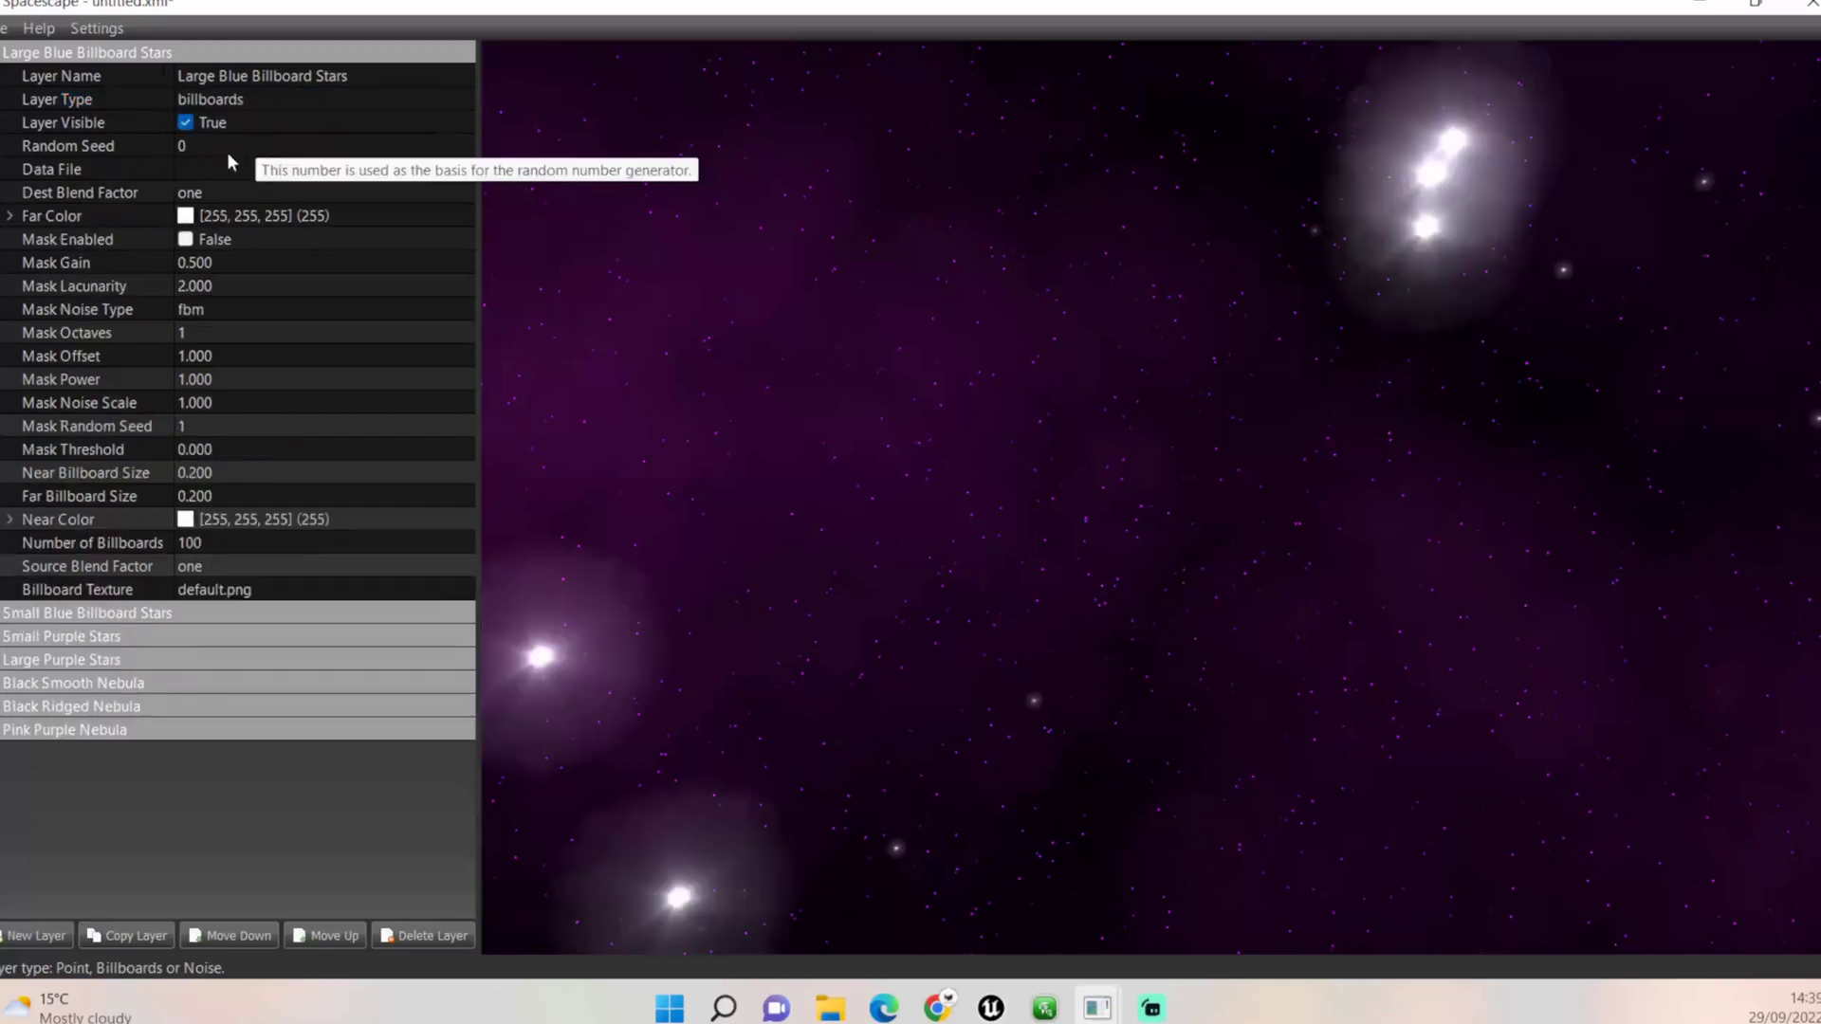
click(228, 154)
text(5)
key(Return)
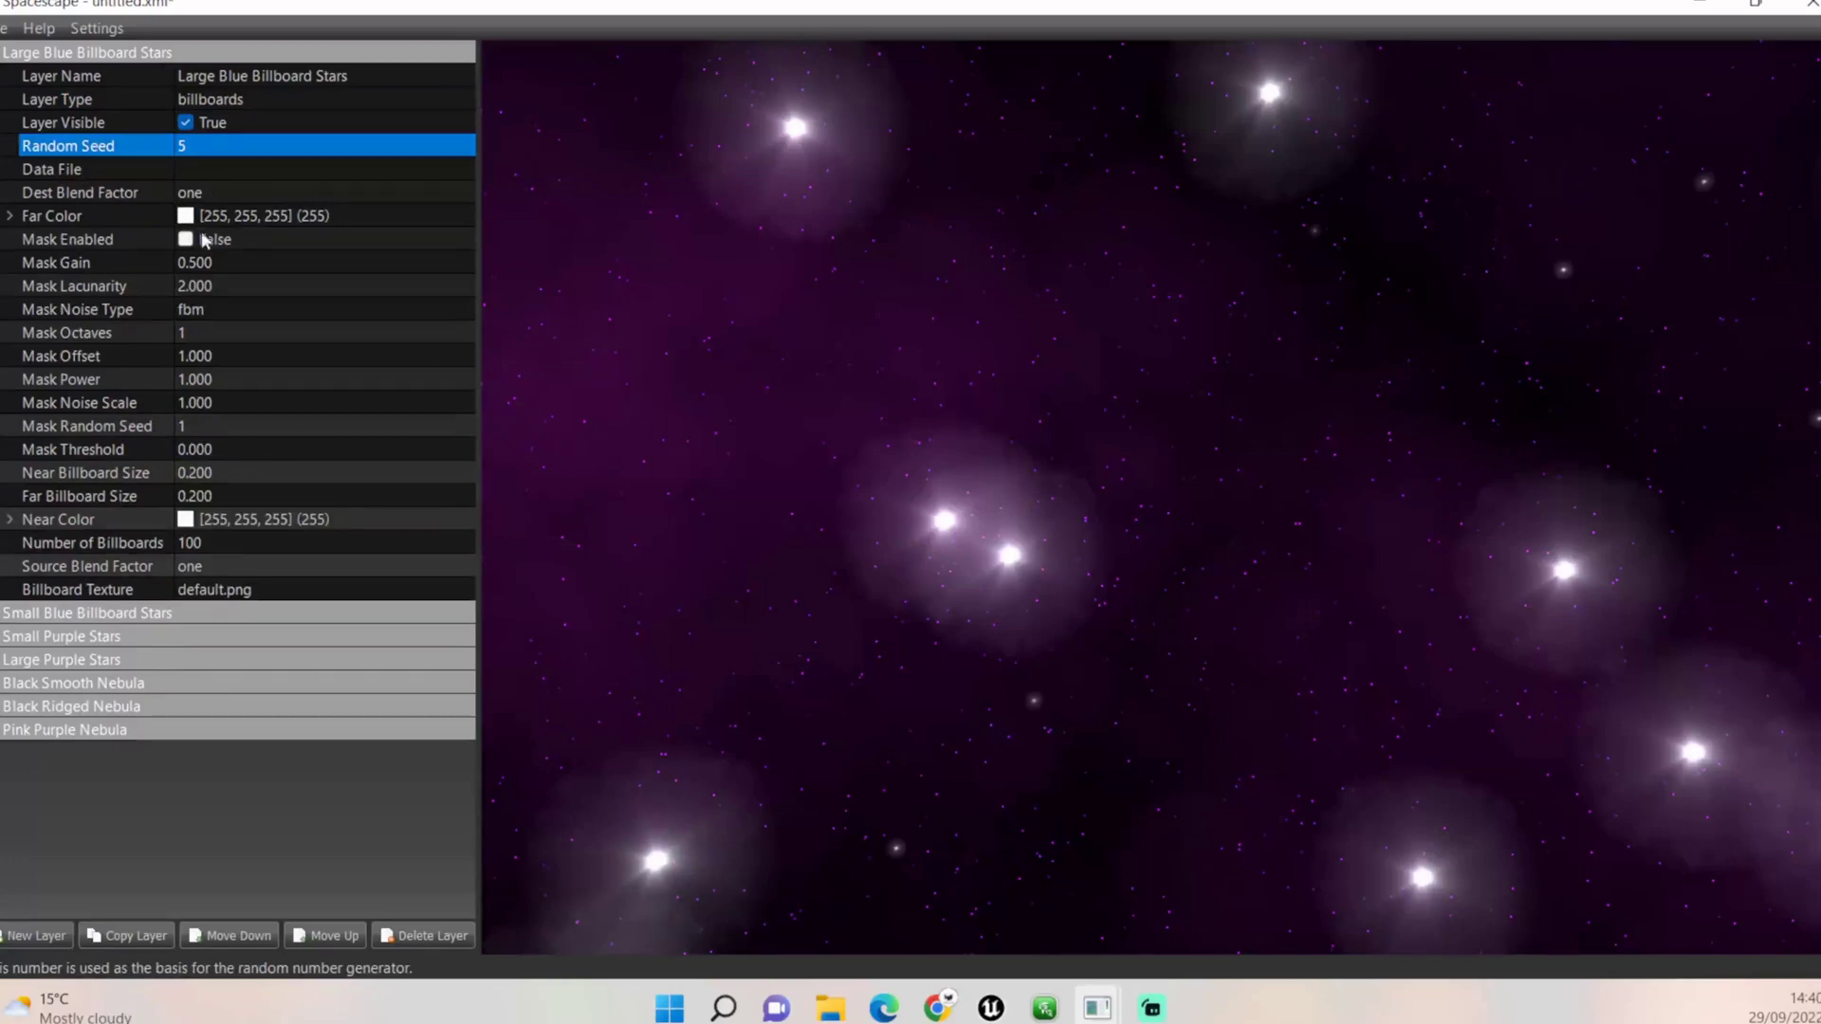
Set mask gain 0.6, mask lacunarity 2.250 and 7 mask octaves
click(222, 258)
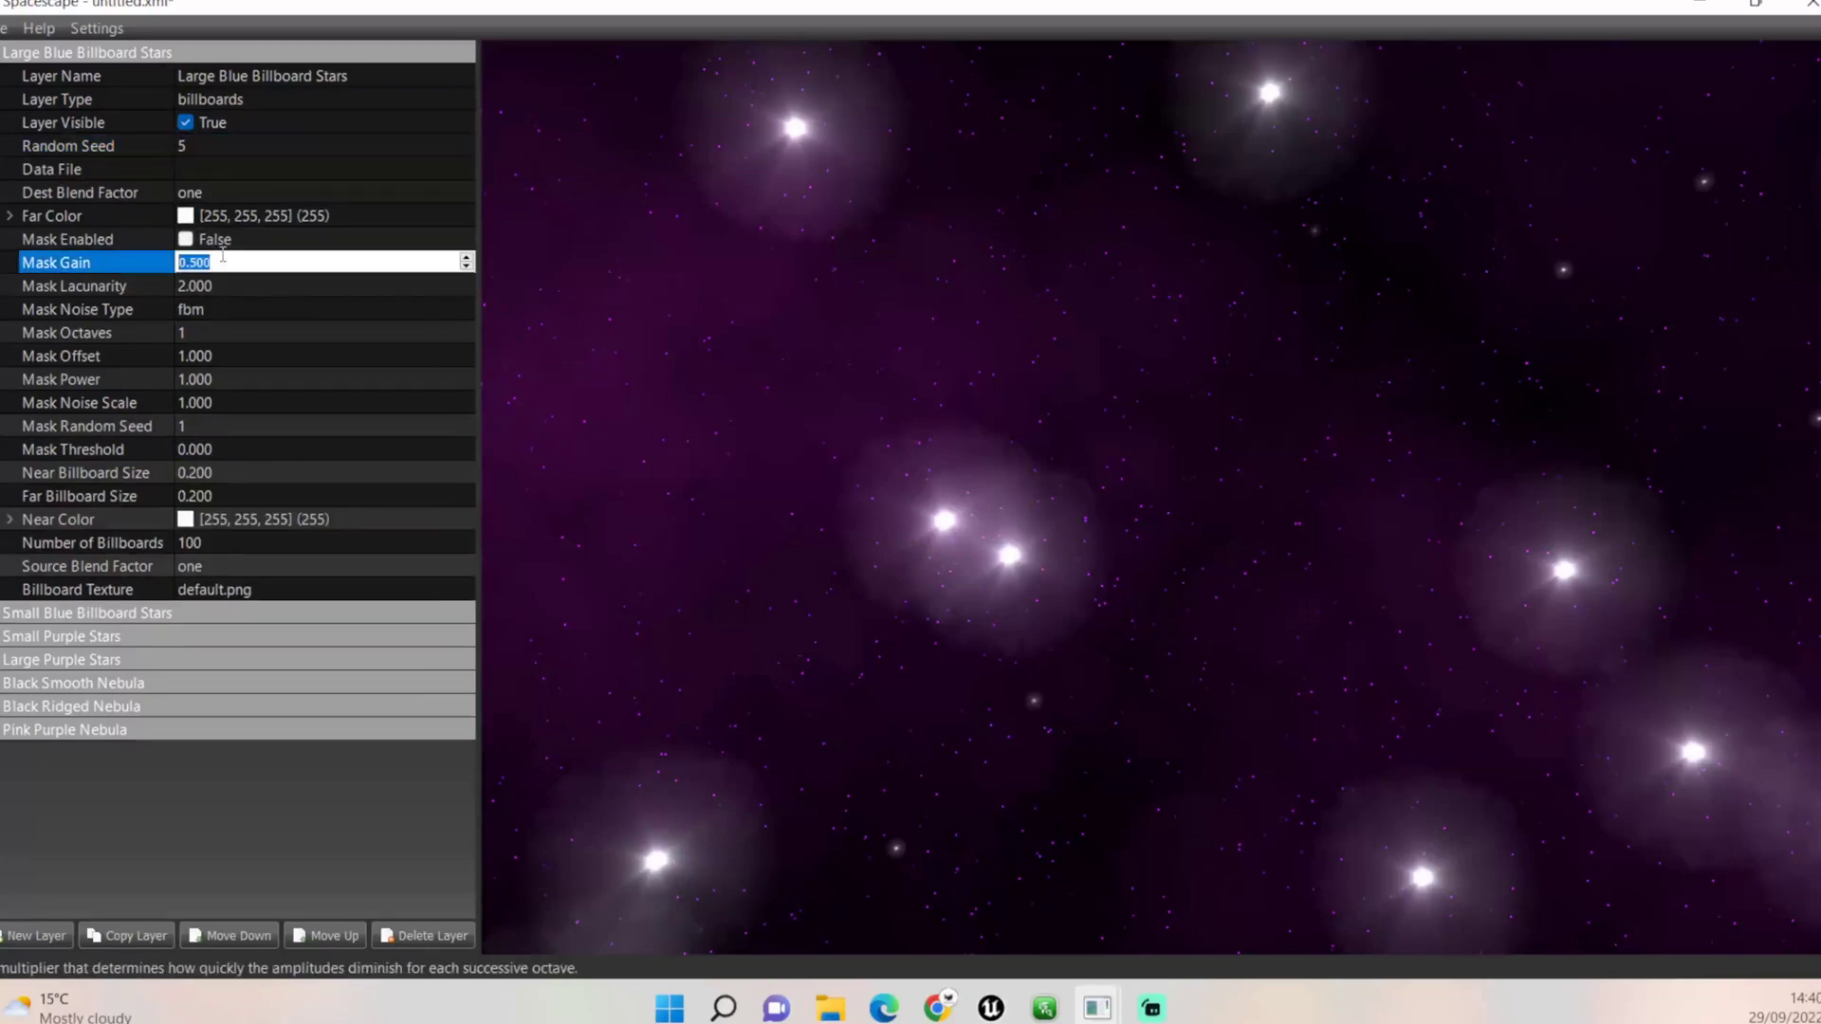
text(0.6)
key(Return)
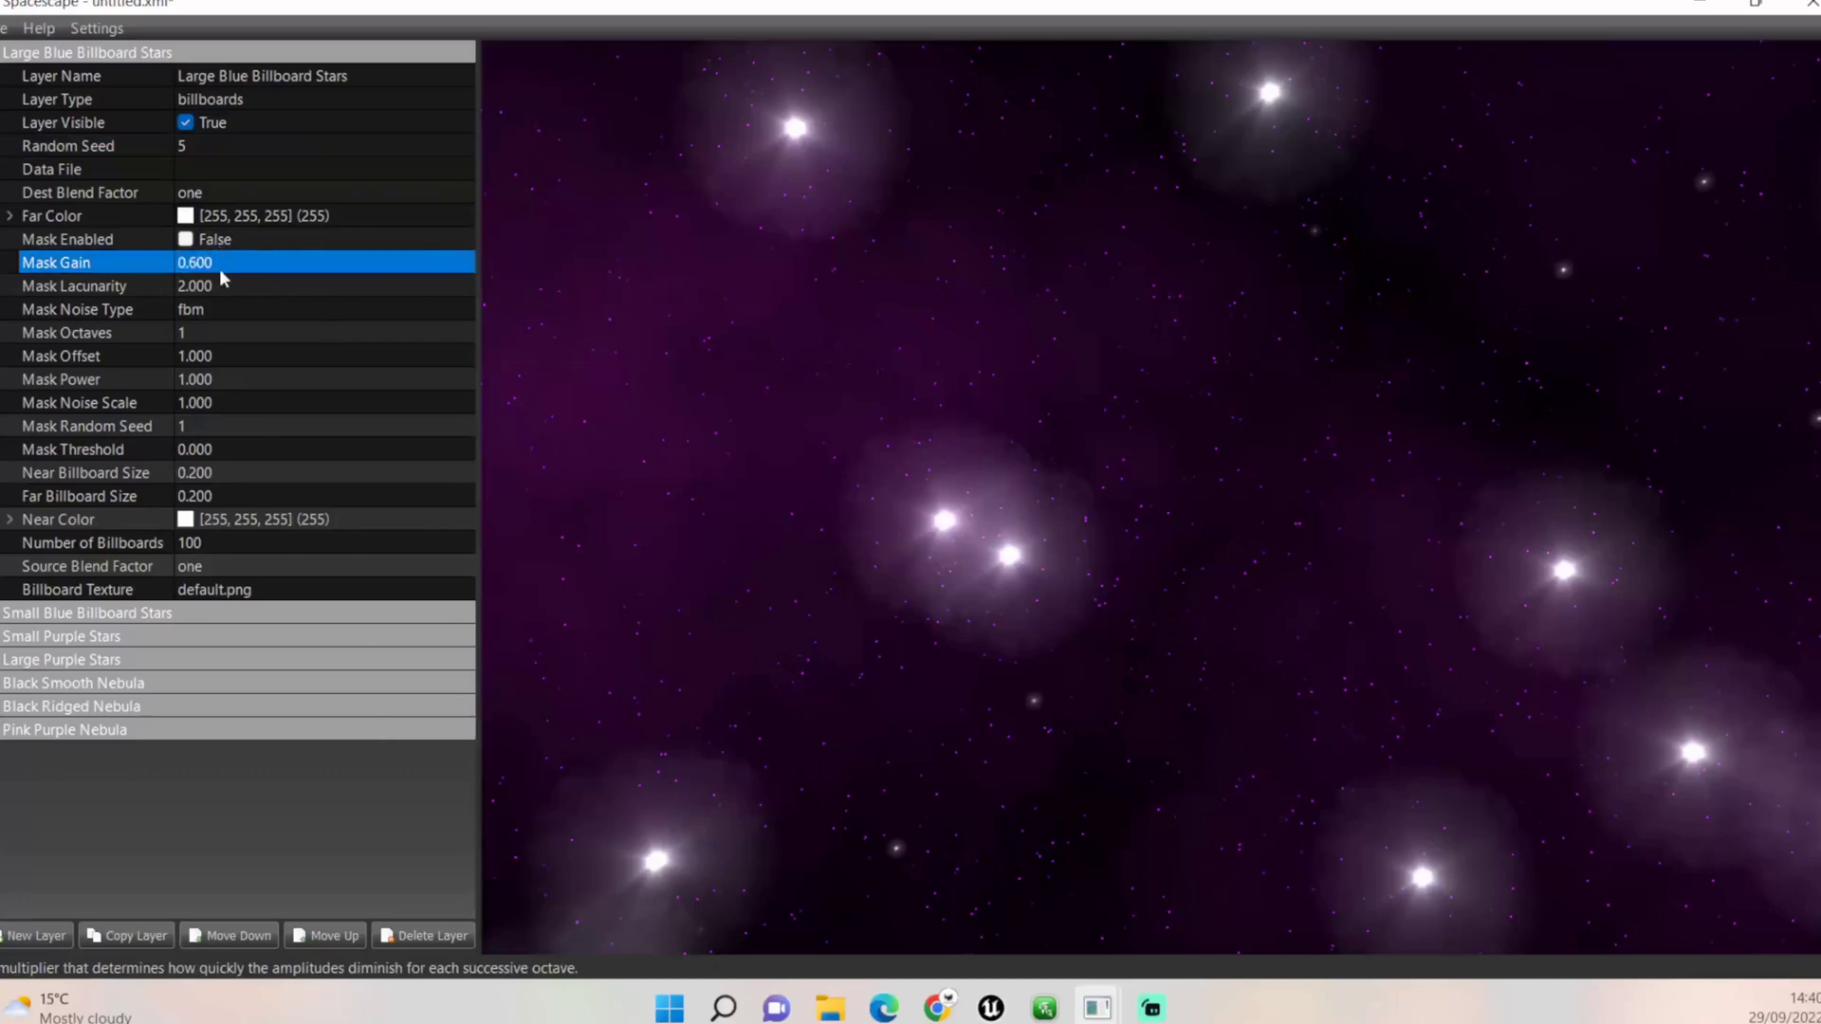
click(221, 285)
text(2.25)
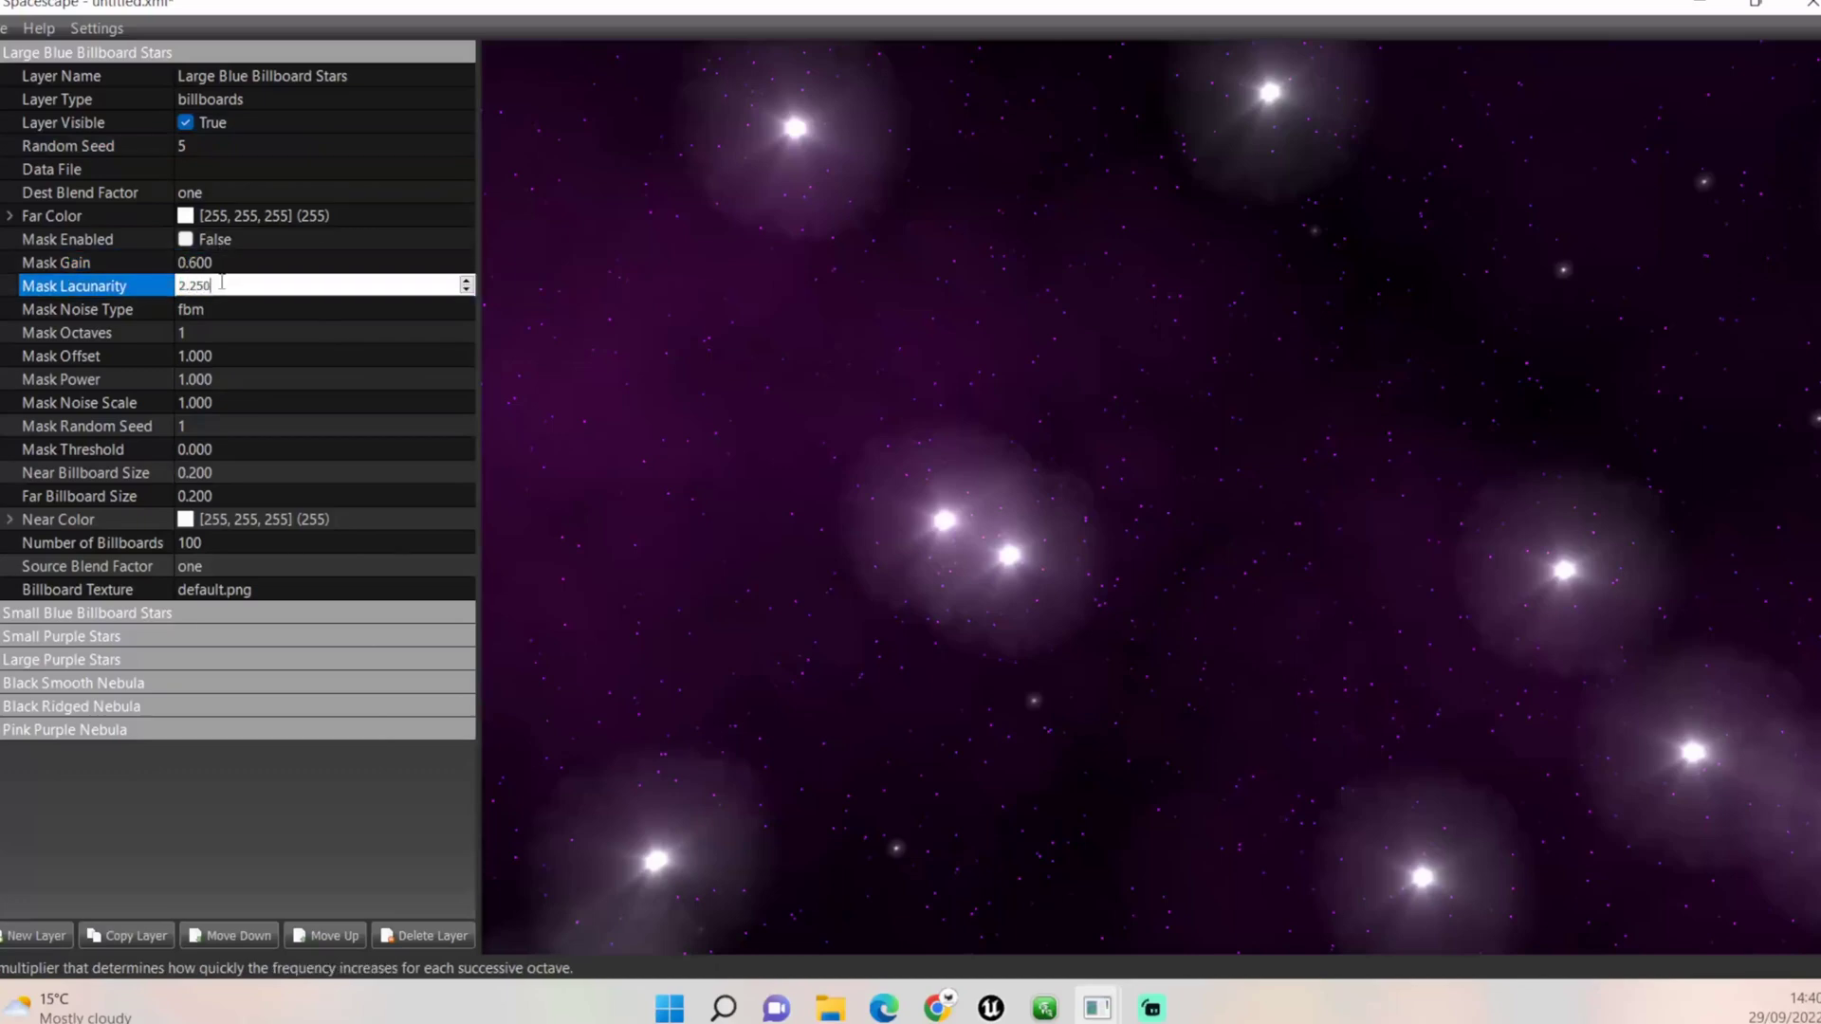
key(Return)
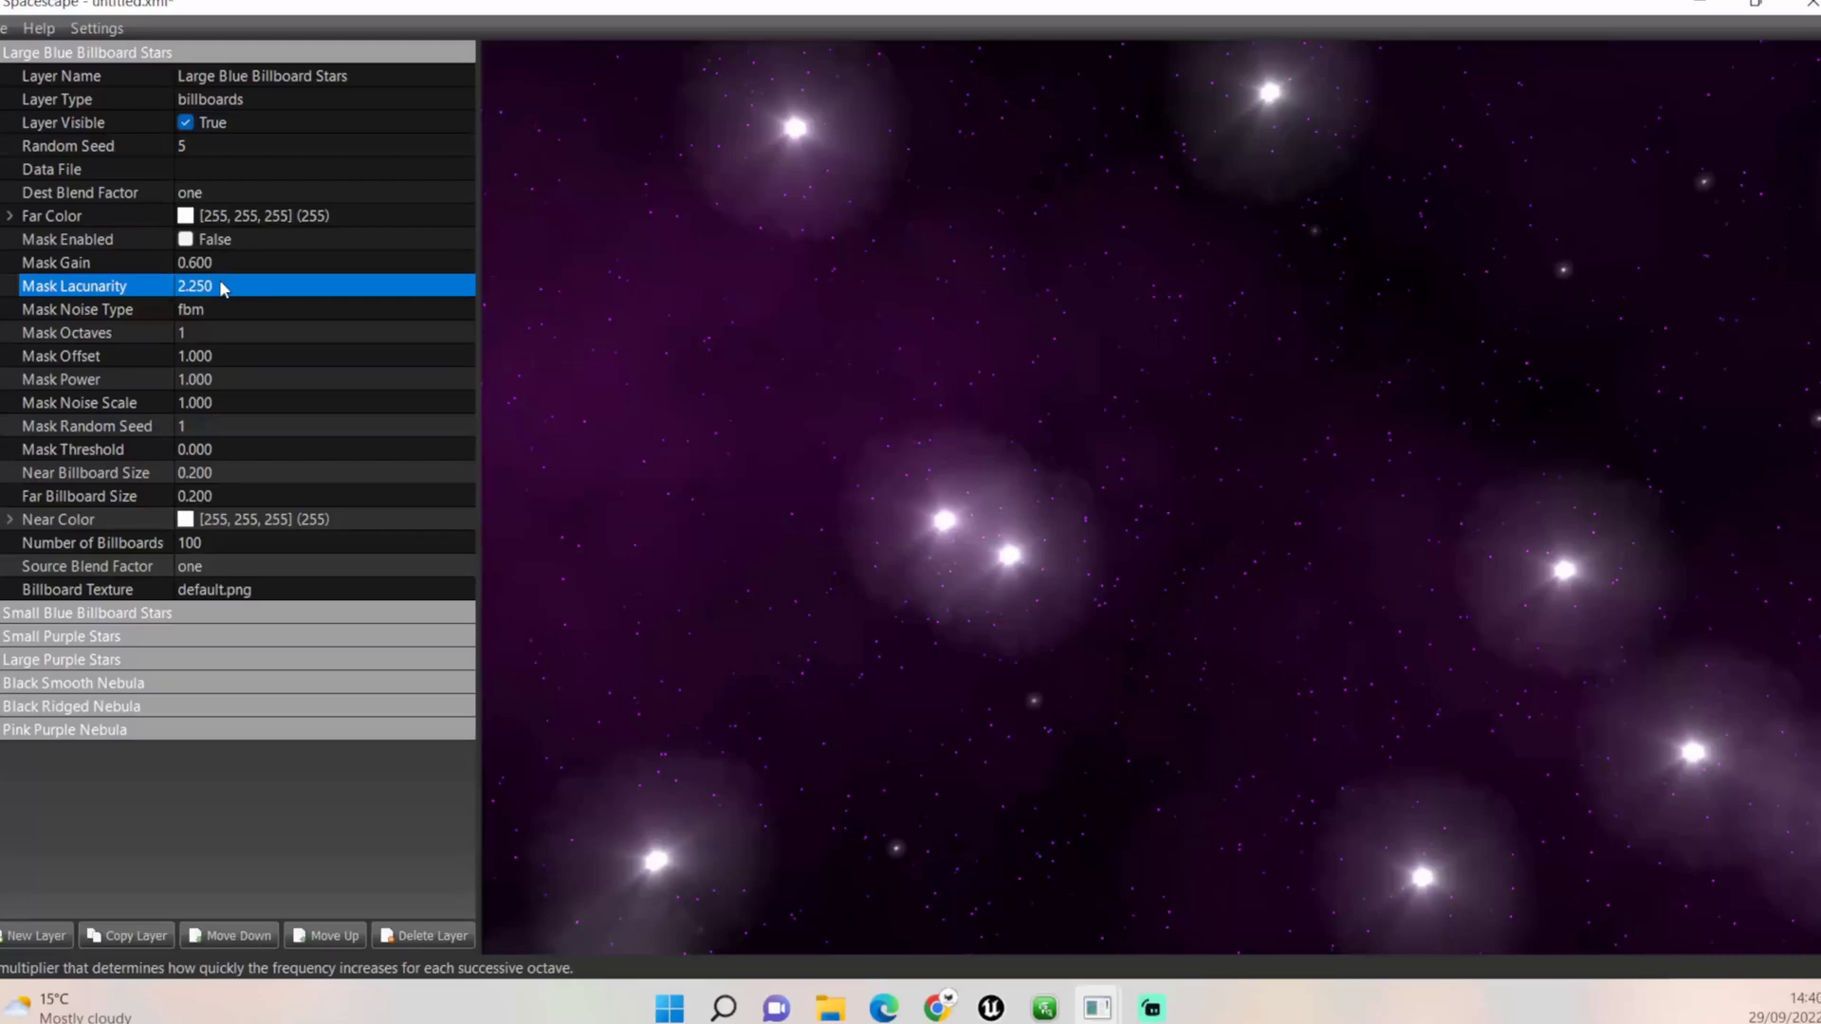
click(224, 338)
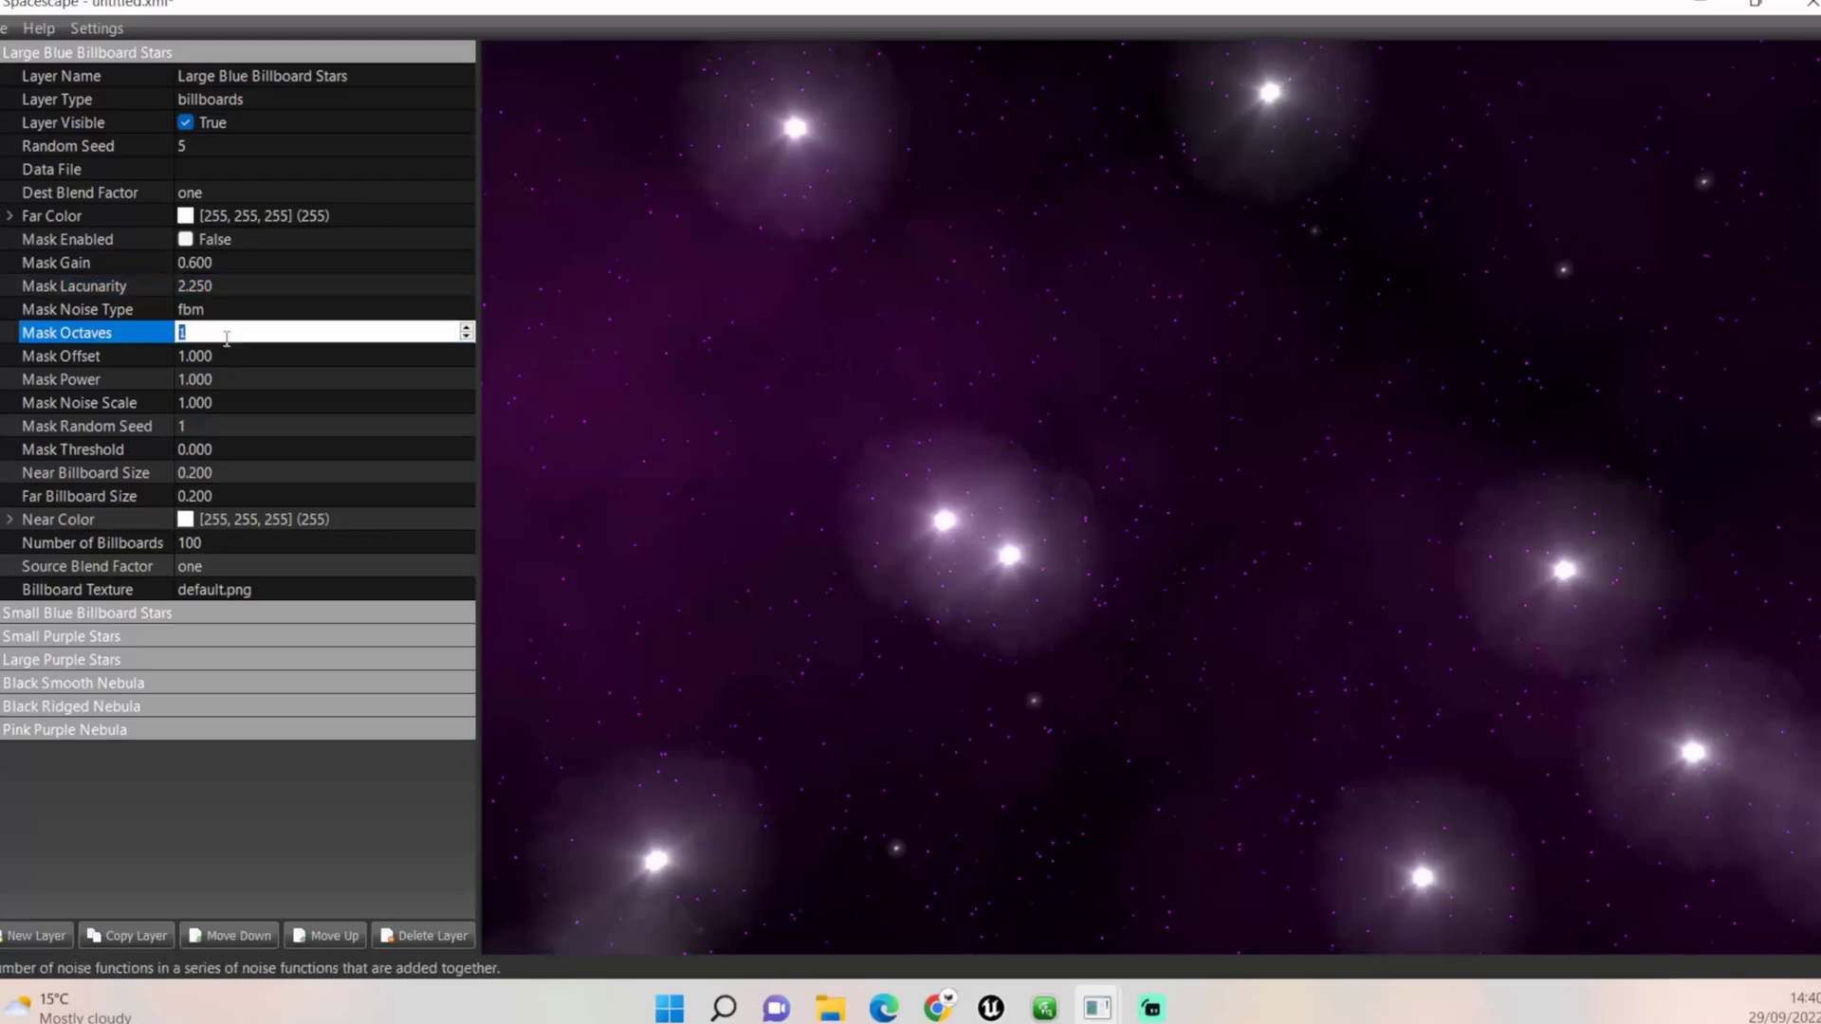
text(7)
key(Return)
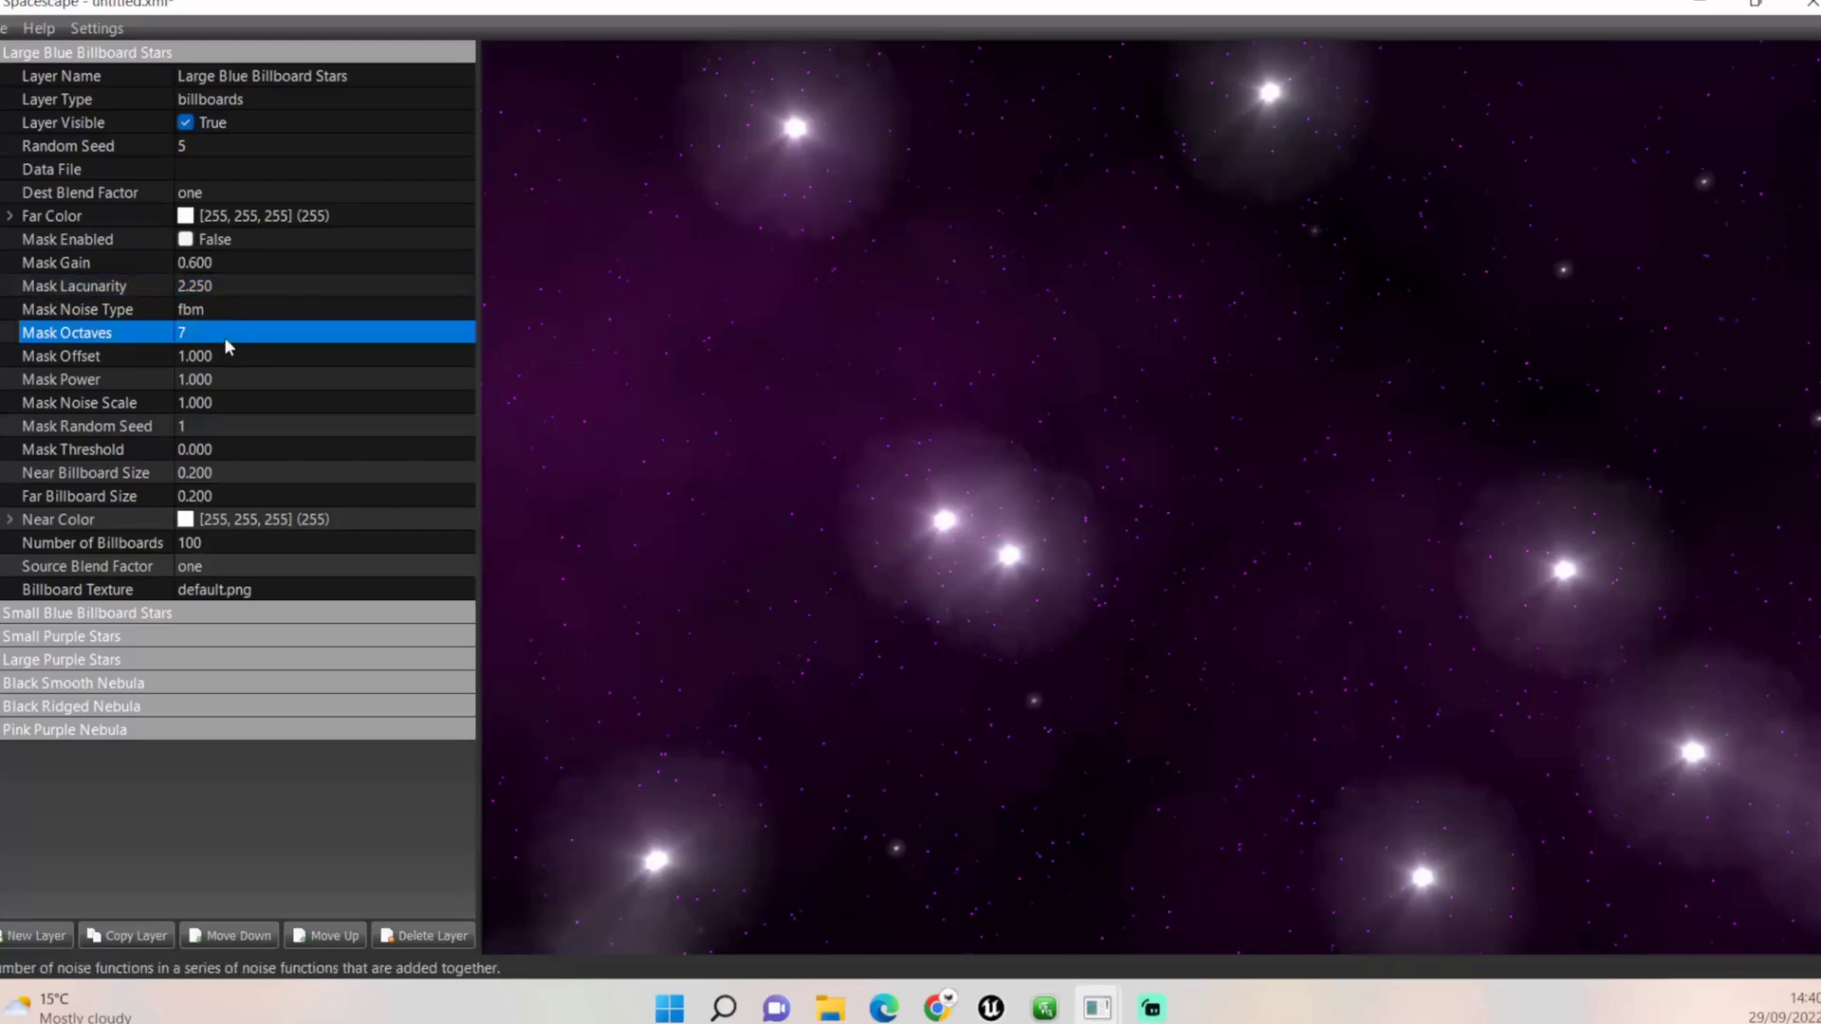
Switch the mask noise type to ridged and set mask random seed 2
click(452, 309)
click(452, 309)
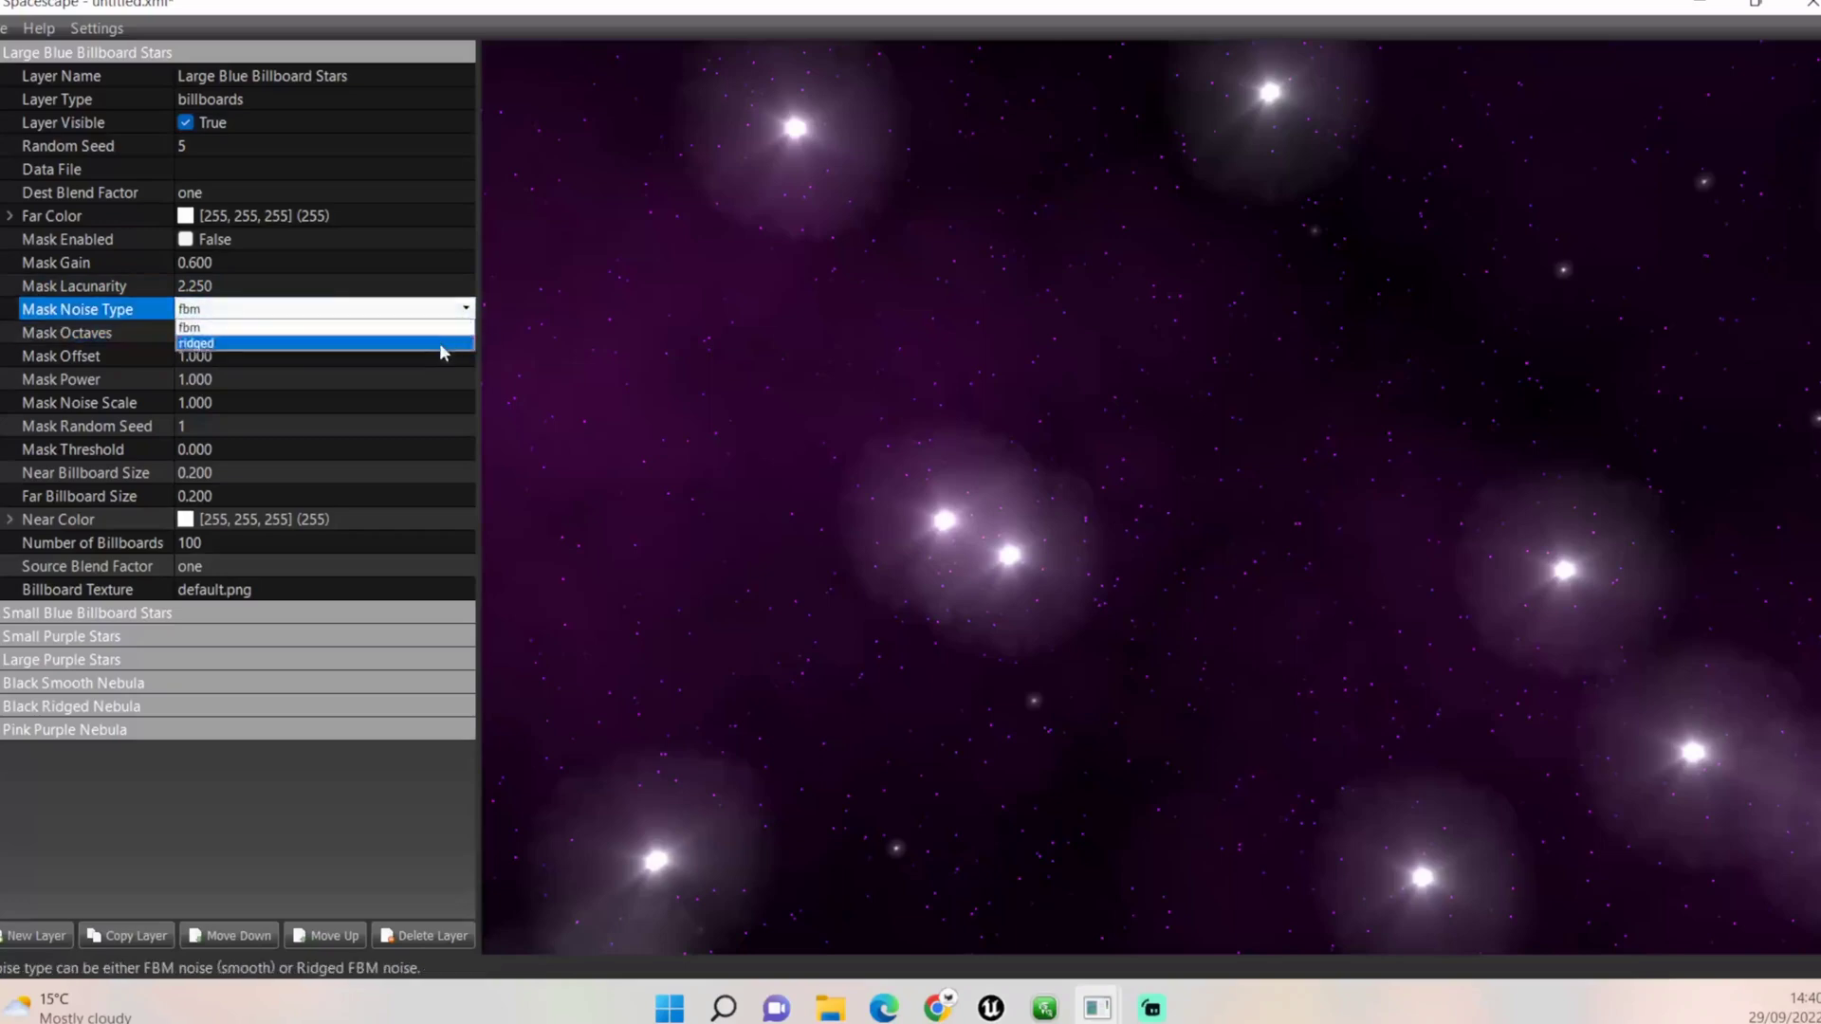
click(426, 343)
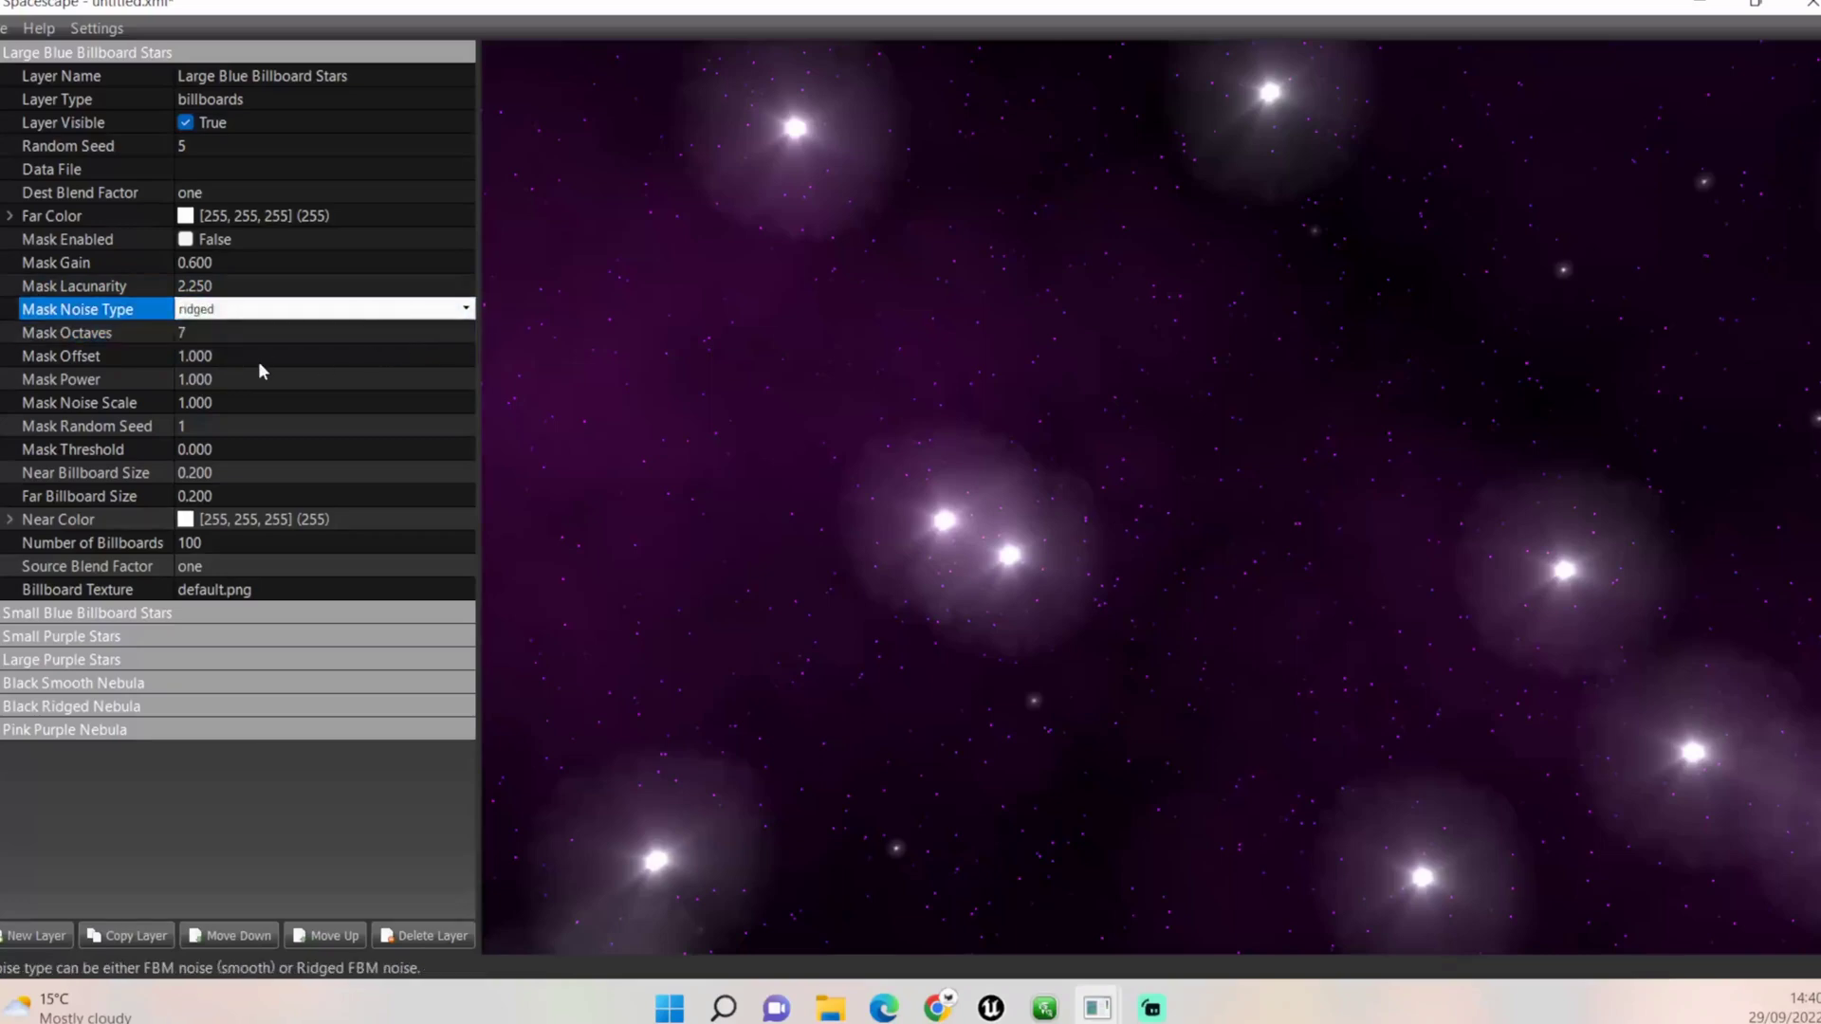
mouse_move(257, 360)
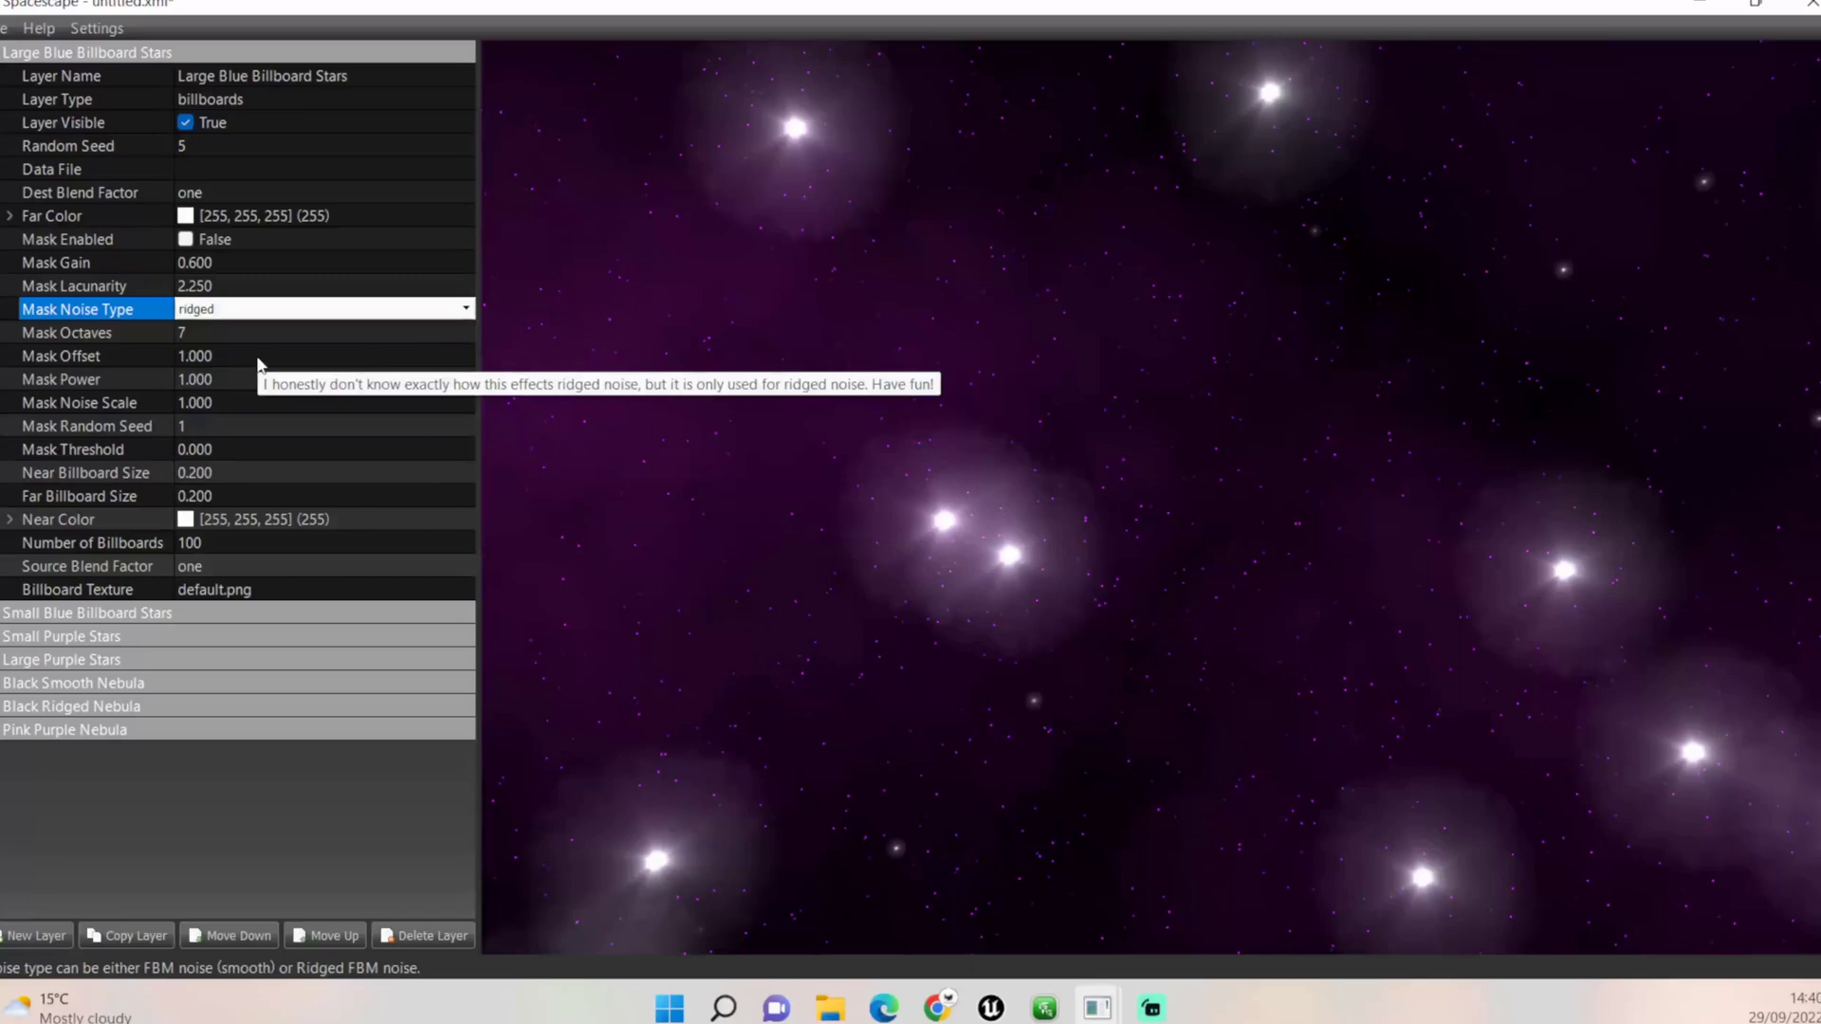
click(249, 426)
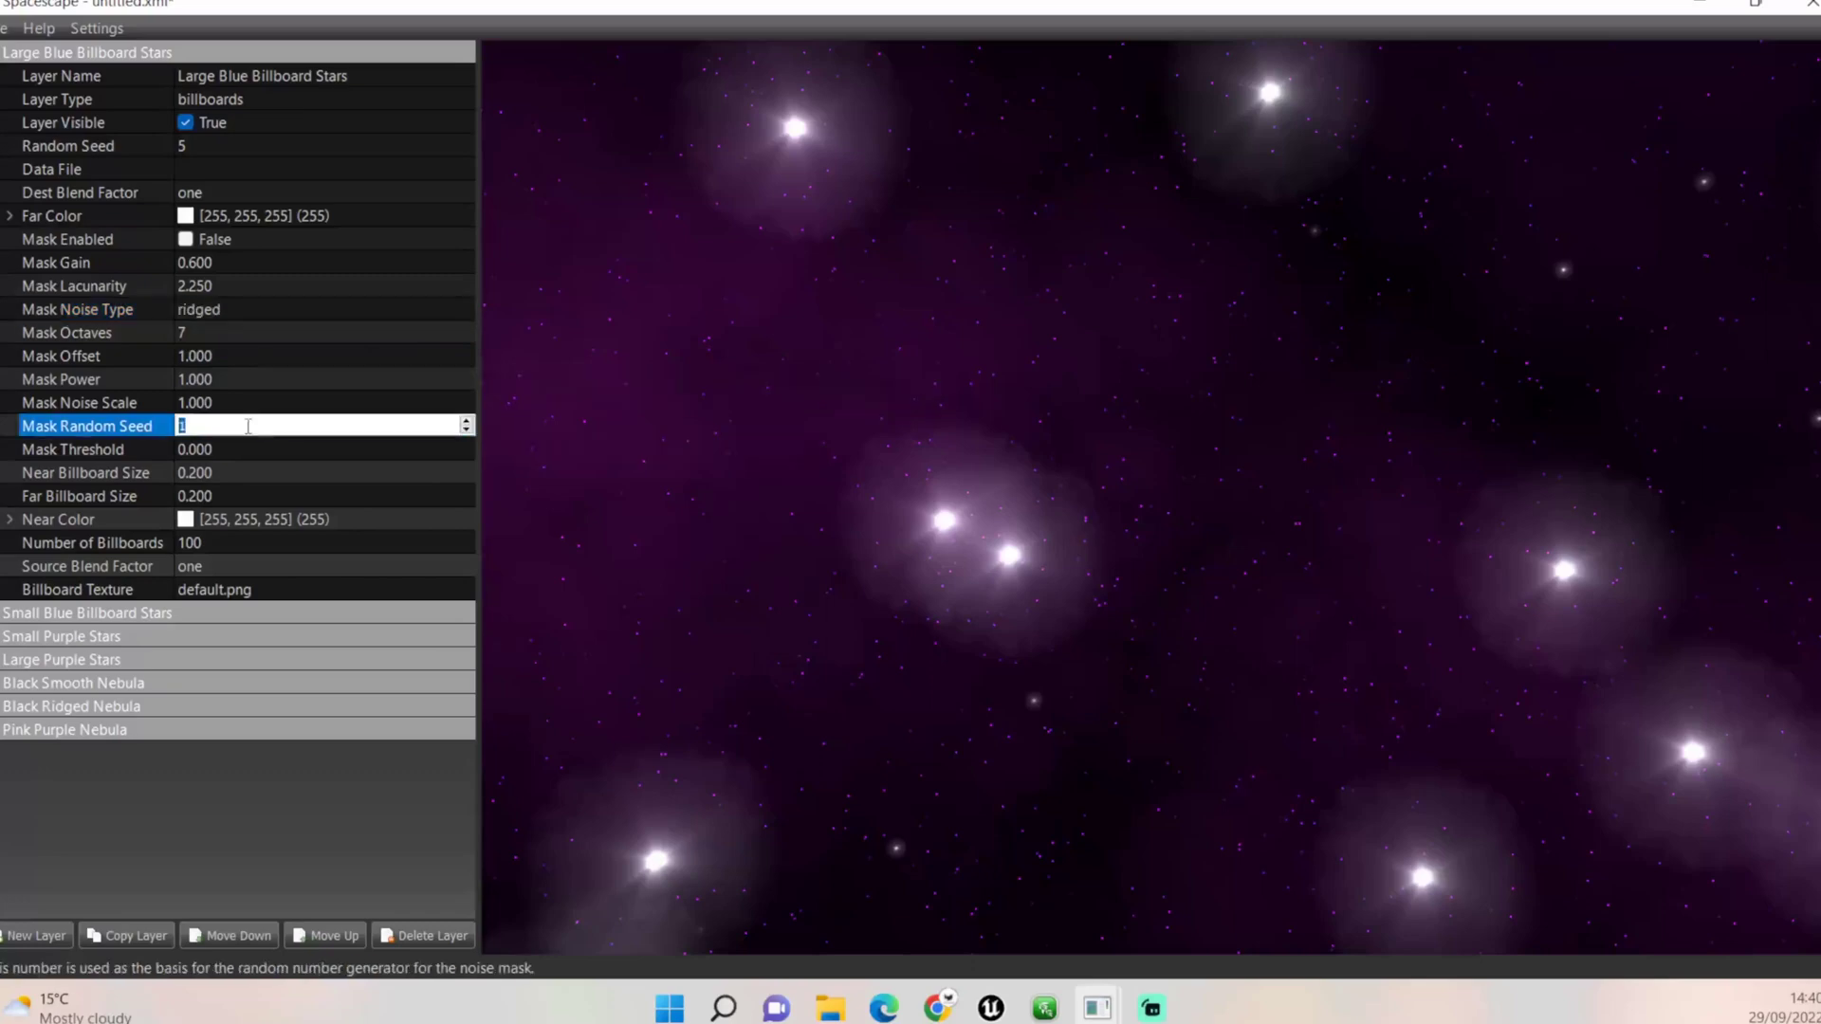
text(2)
key(Return)
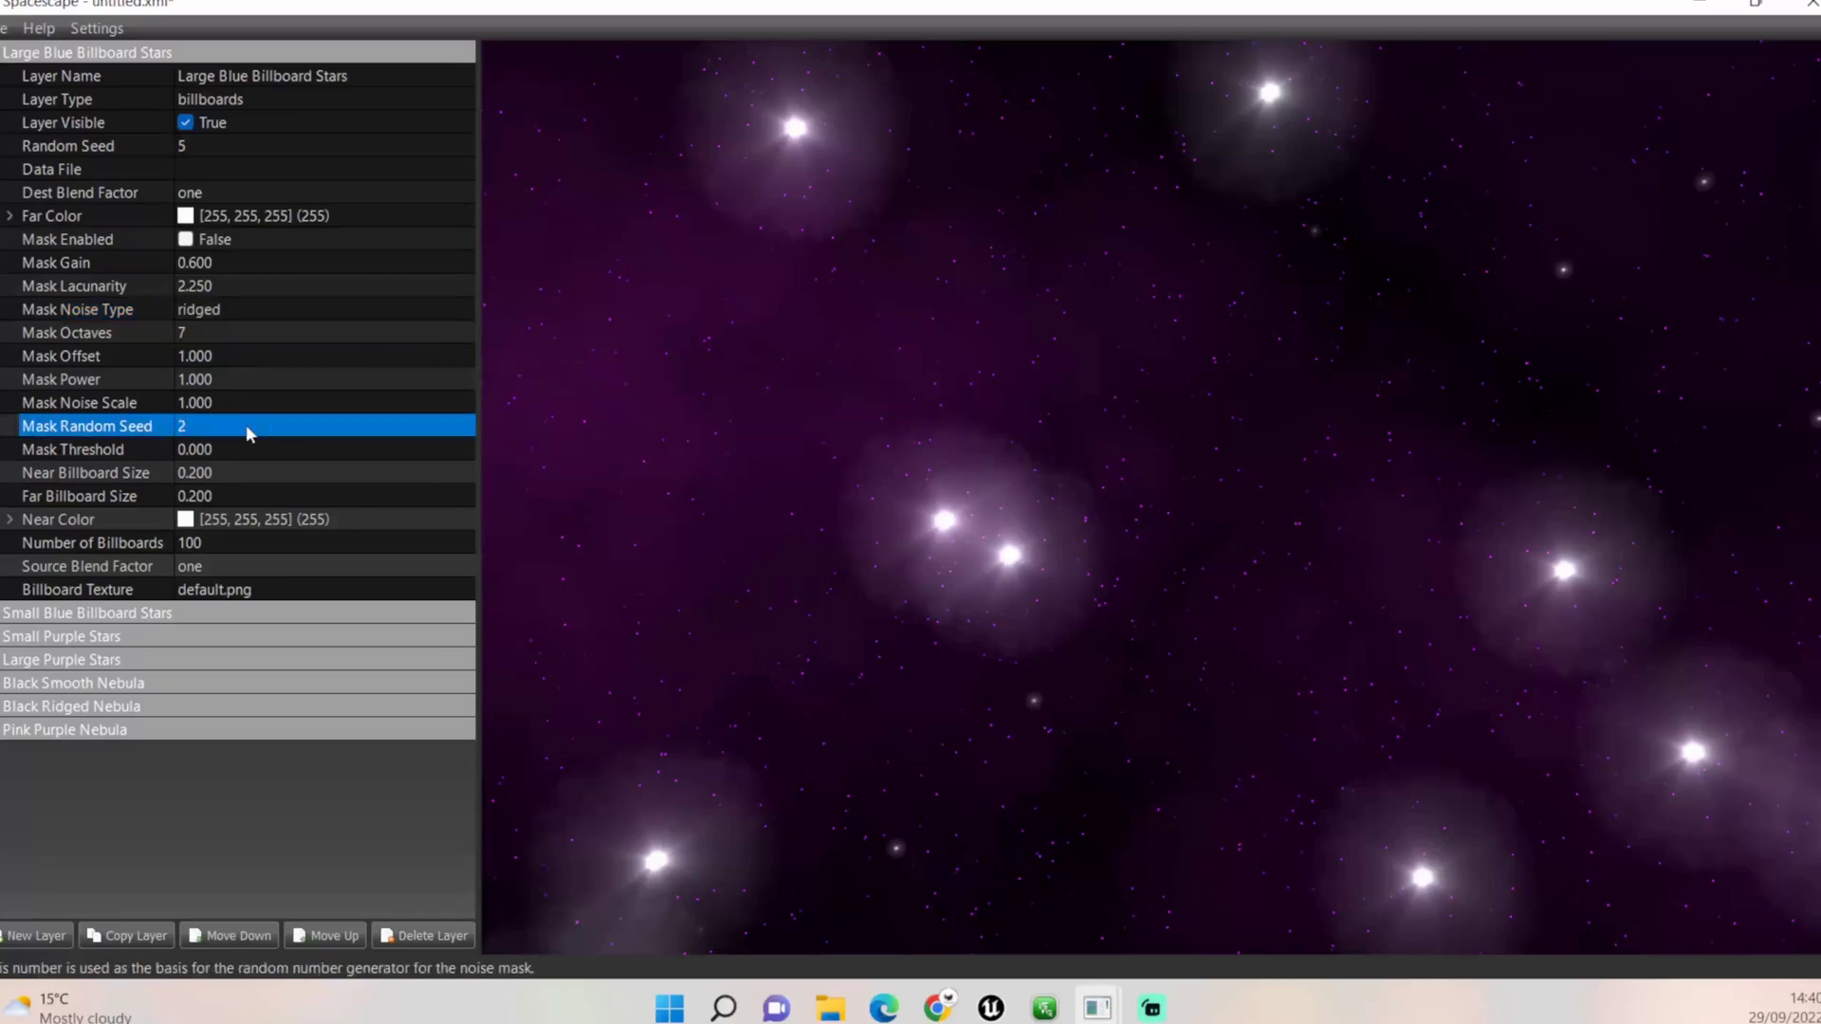
Set the mask threshold to 0.910
click(223, 448)
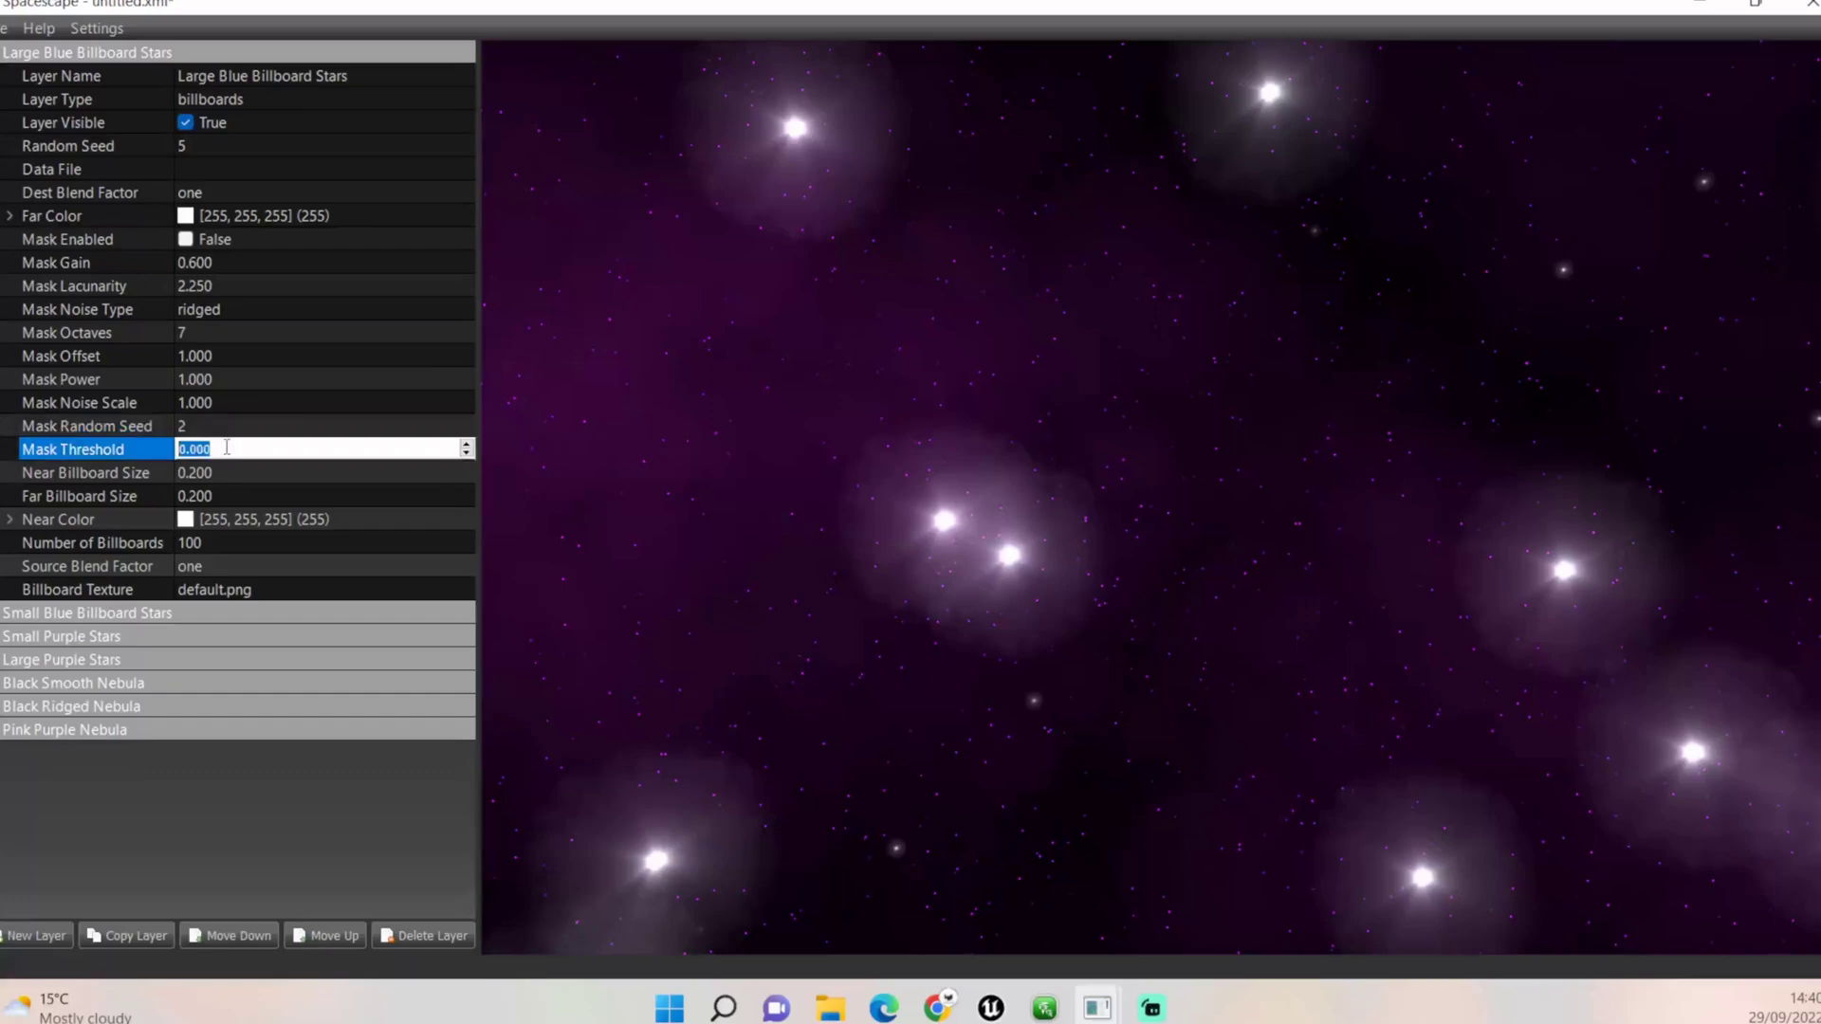
text(0.90)
key(BackSpace)
key(BackSpace)
text(91)
key(Return)
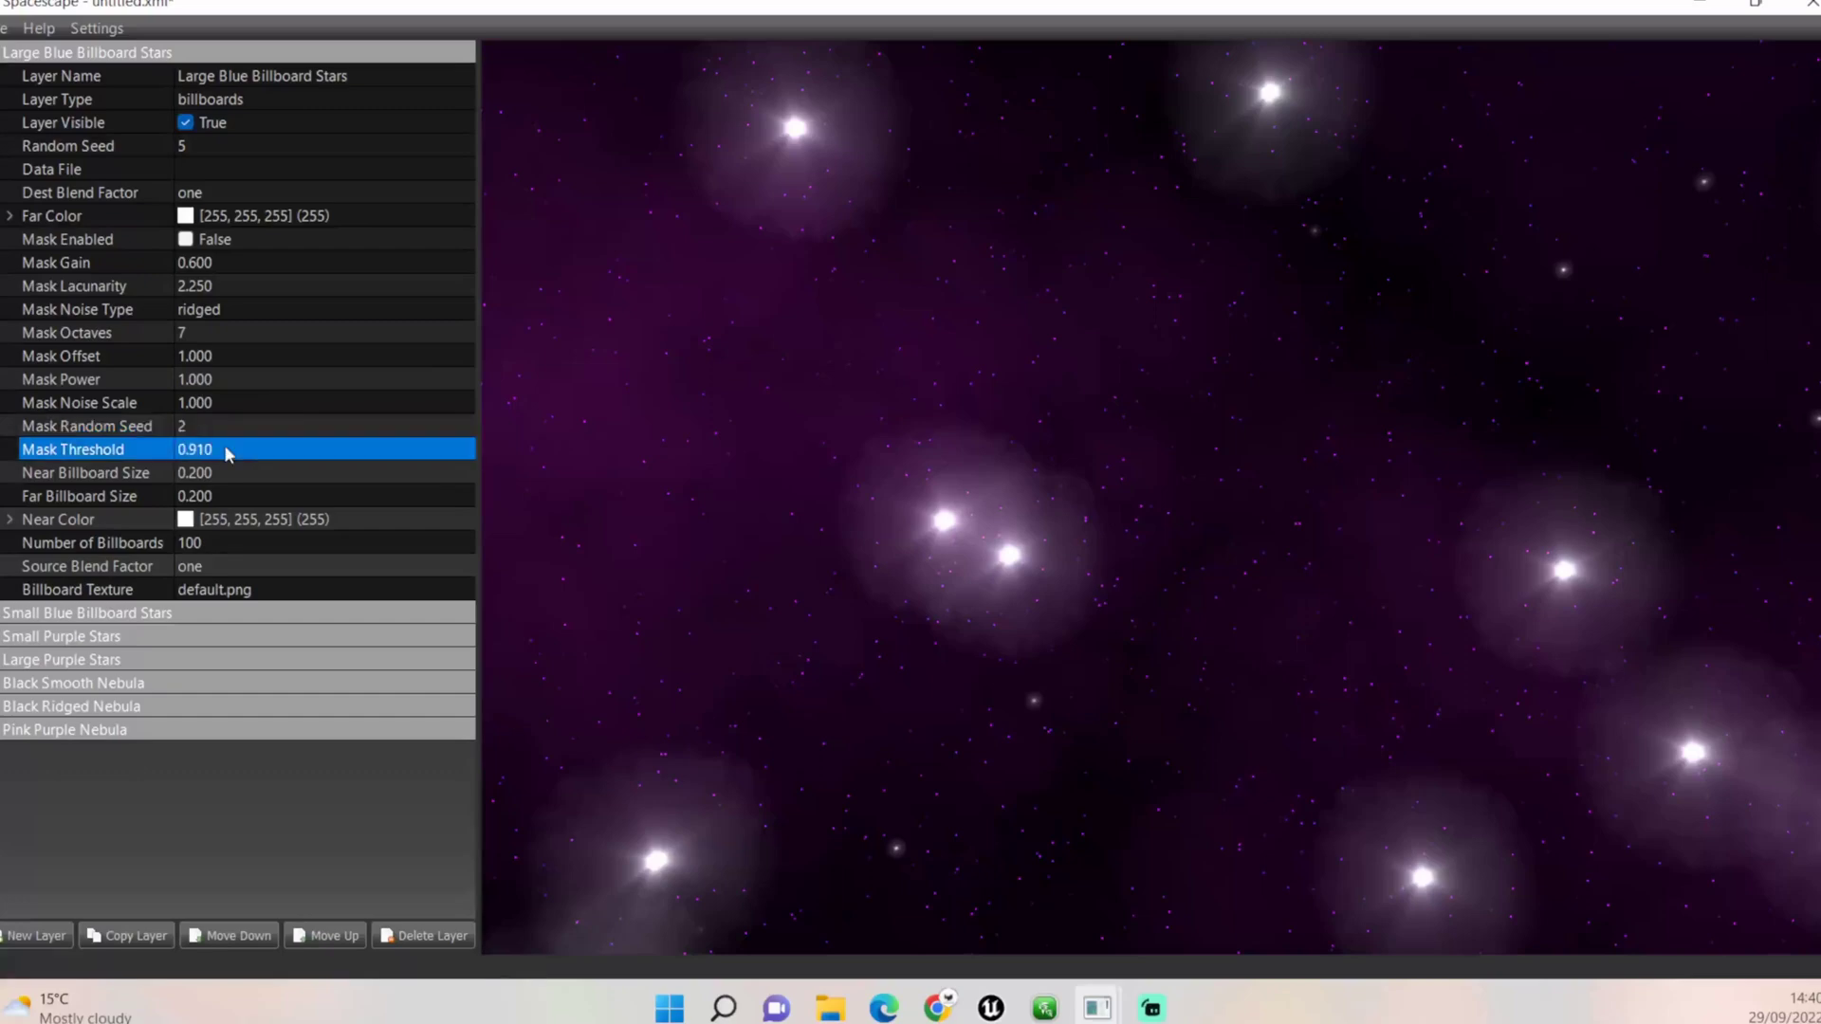
click(278, 475)
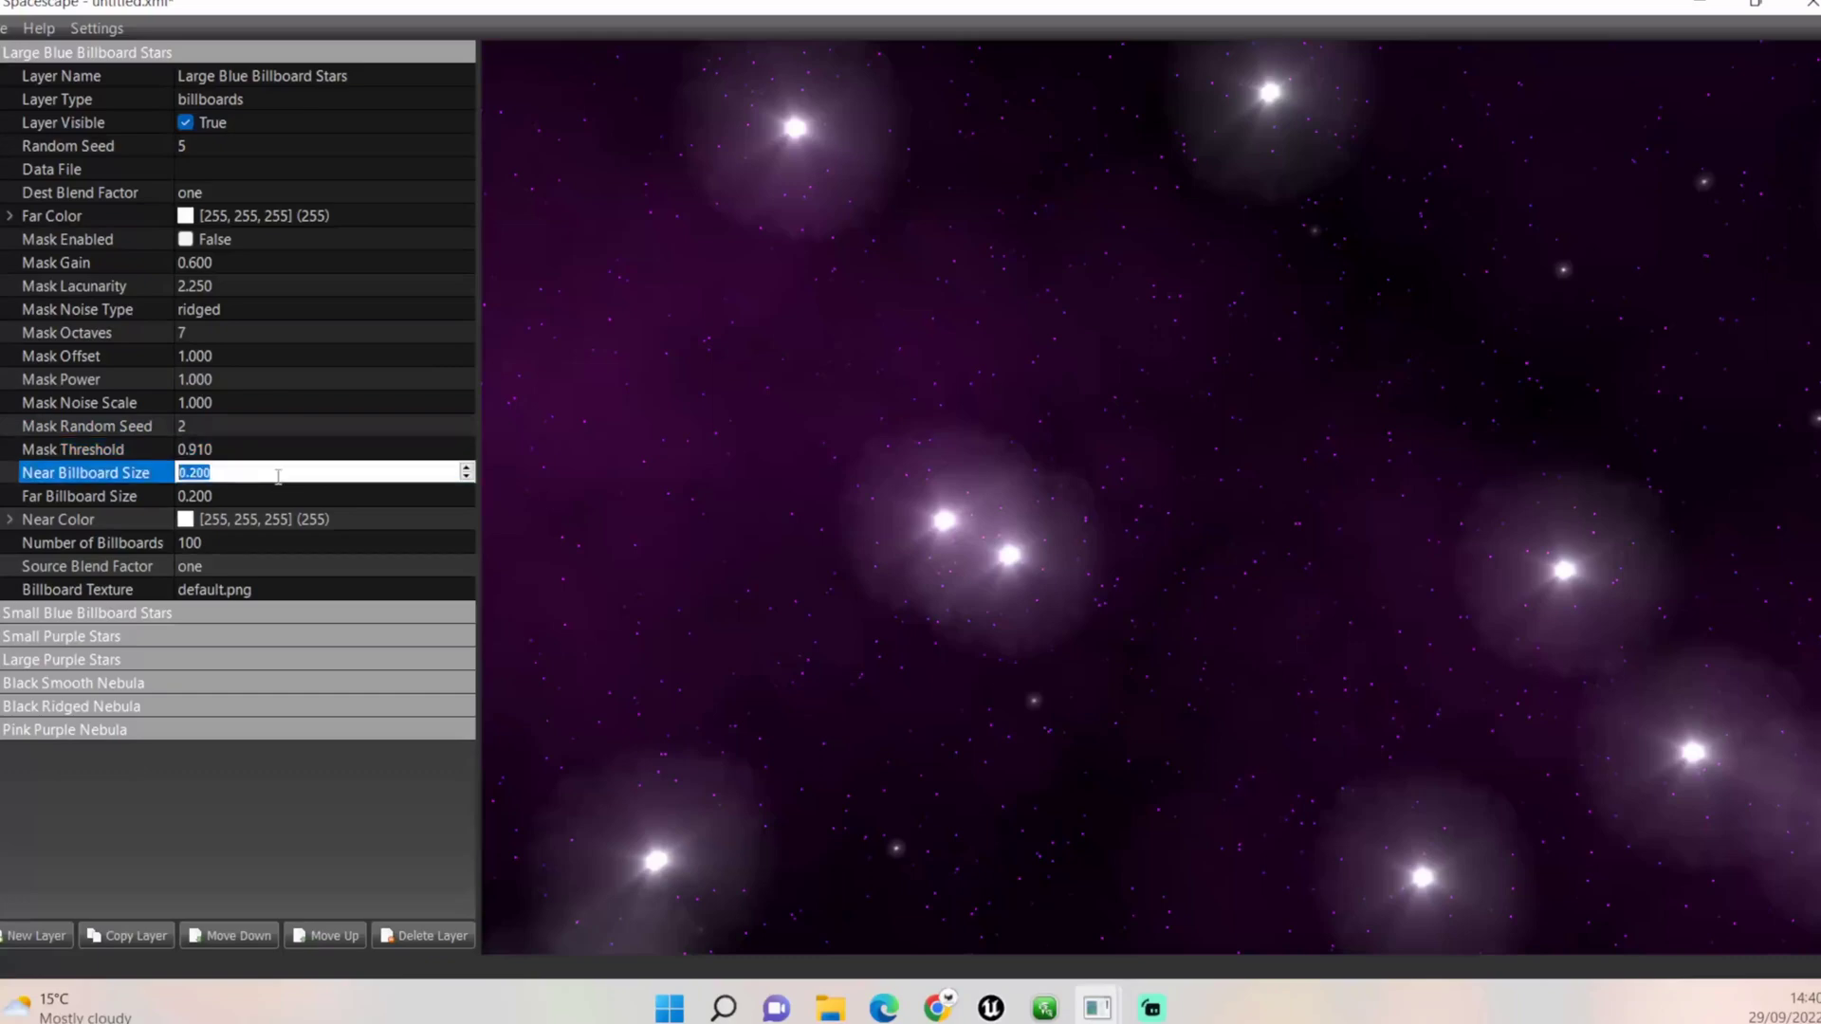
Set near billboard size 0.010 and far size 0.05, then inspect the stars
text(0.01)
key(Return)
click(232, 495)
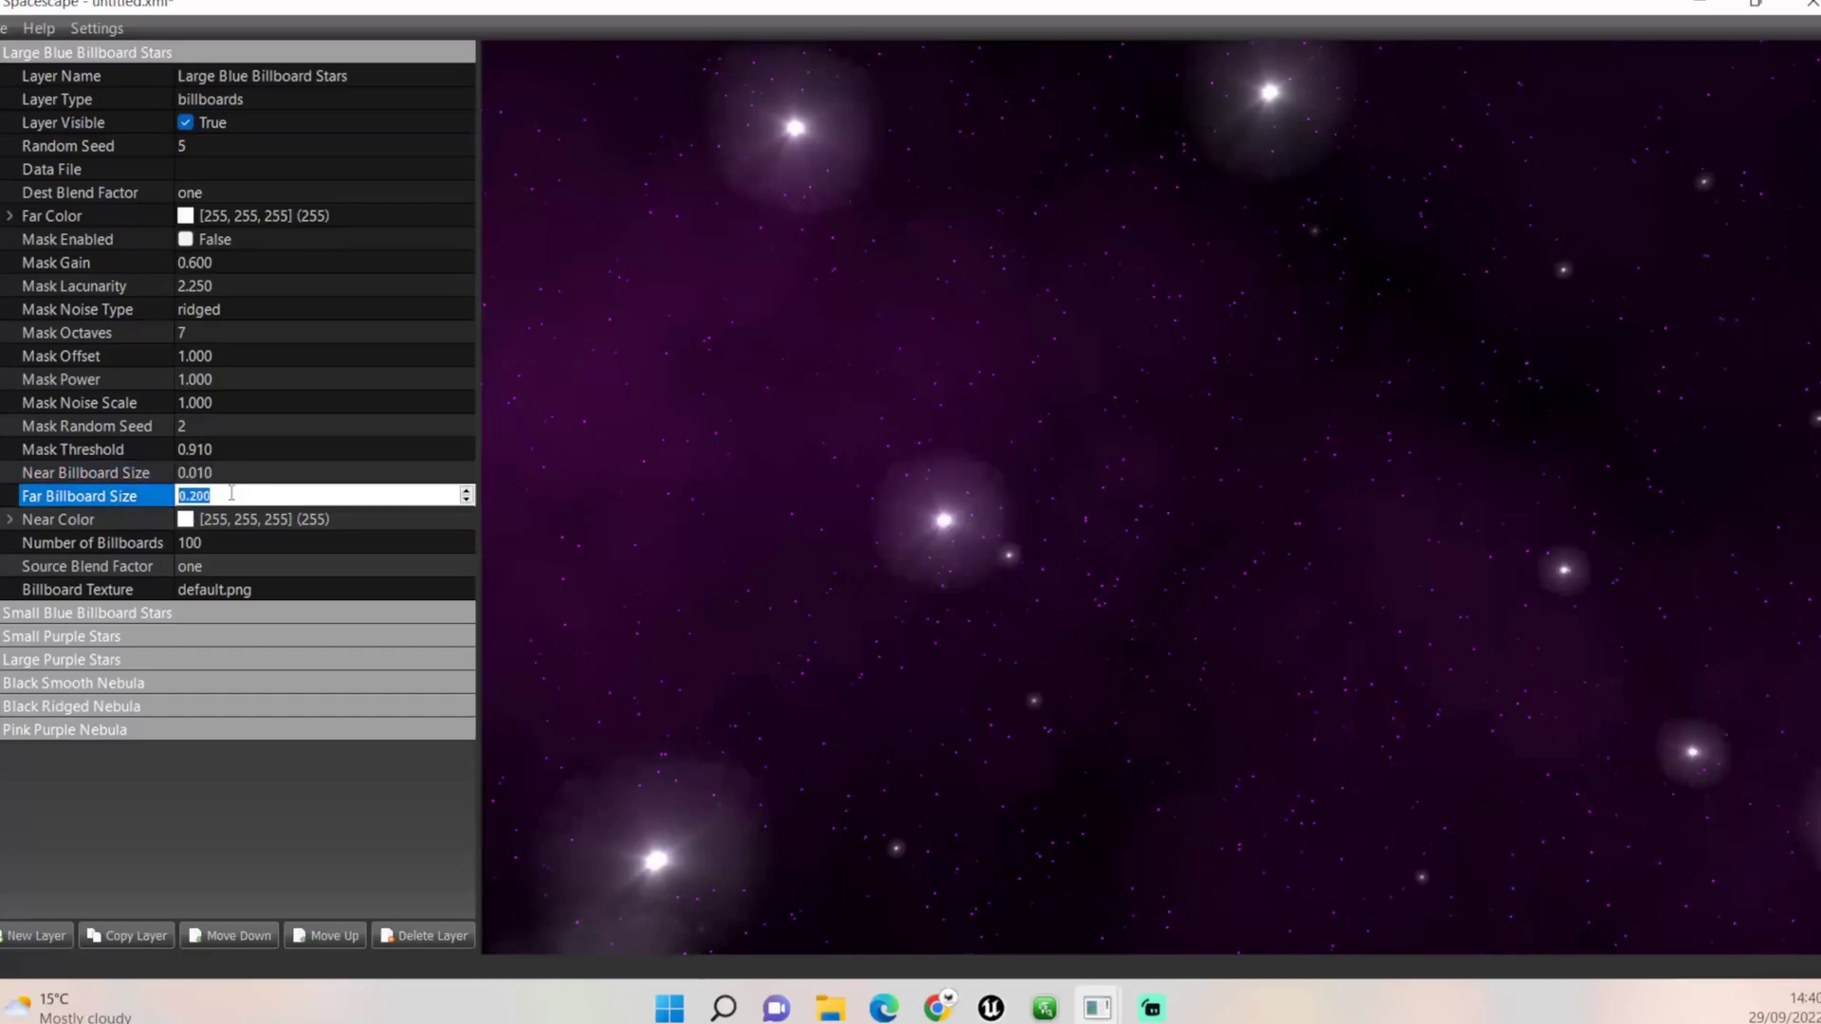
text(0.05)
key(Return)
drag(1118, 503, 1273, 286)
drag(1169, 403, 996, 588)
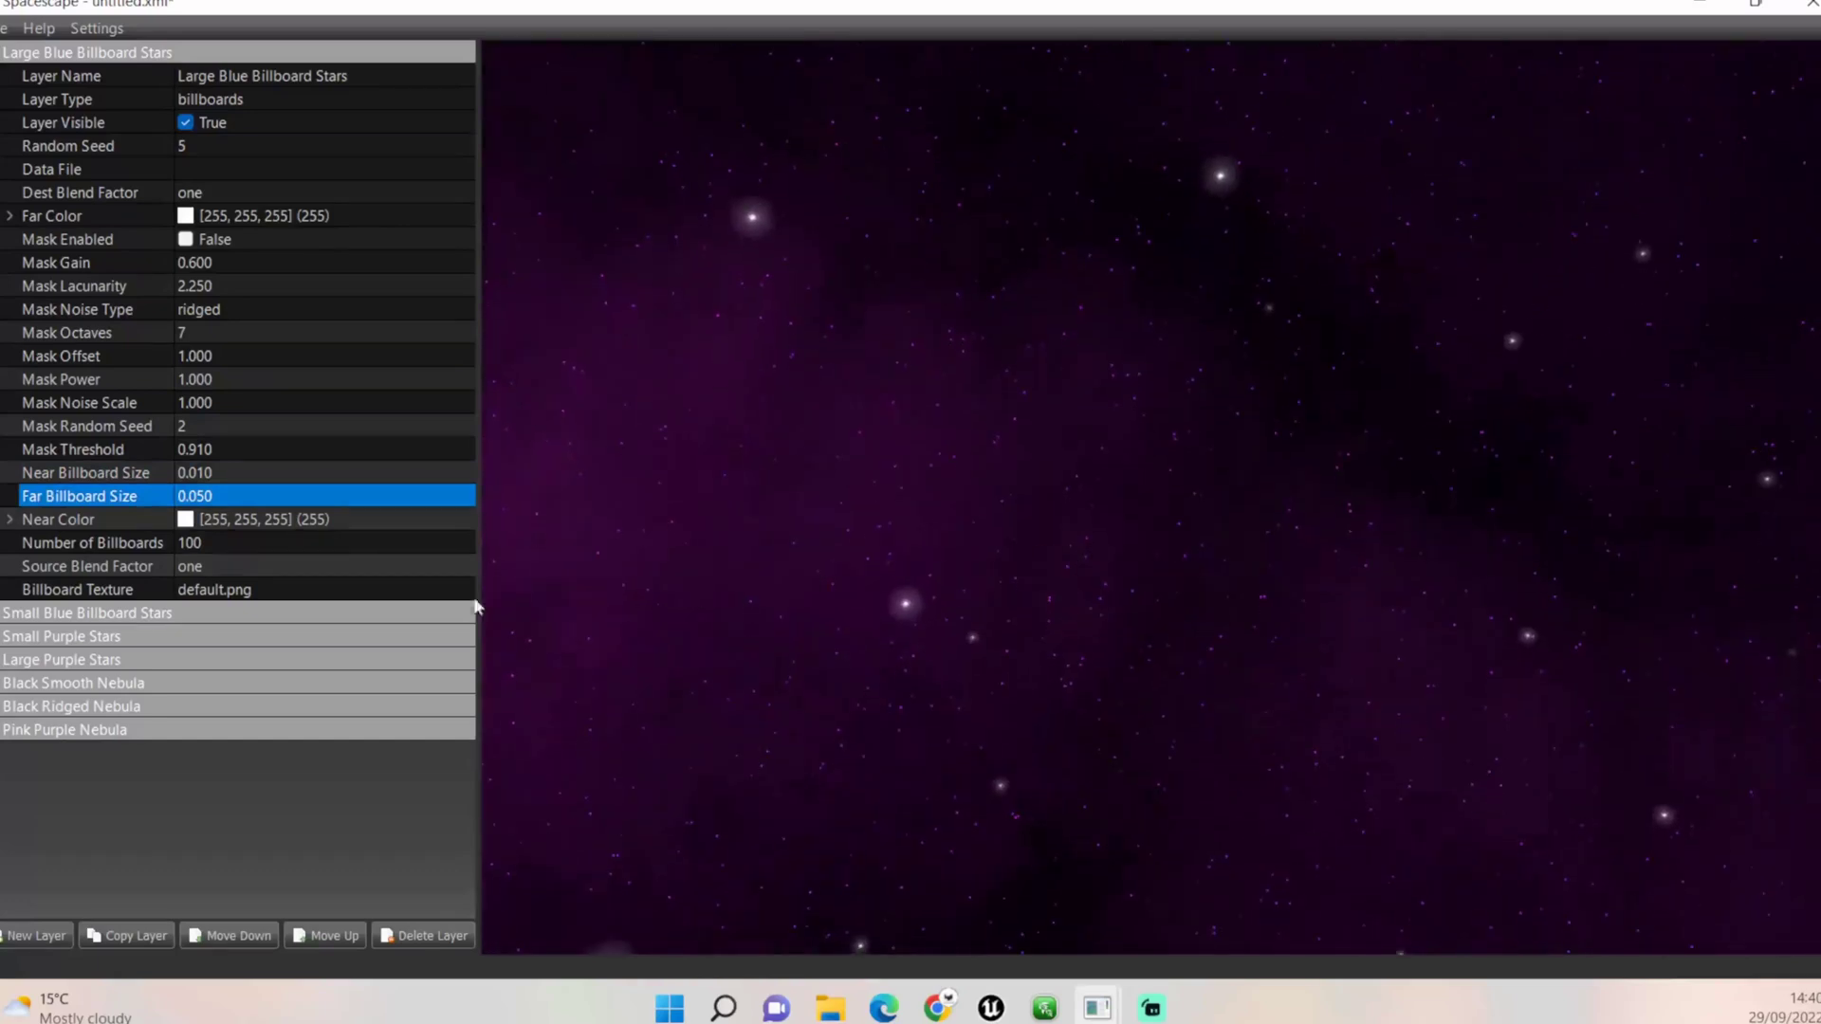
Correct the far billboard size back to 0.050
click(448, 509)
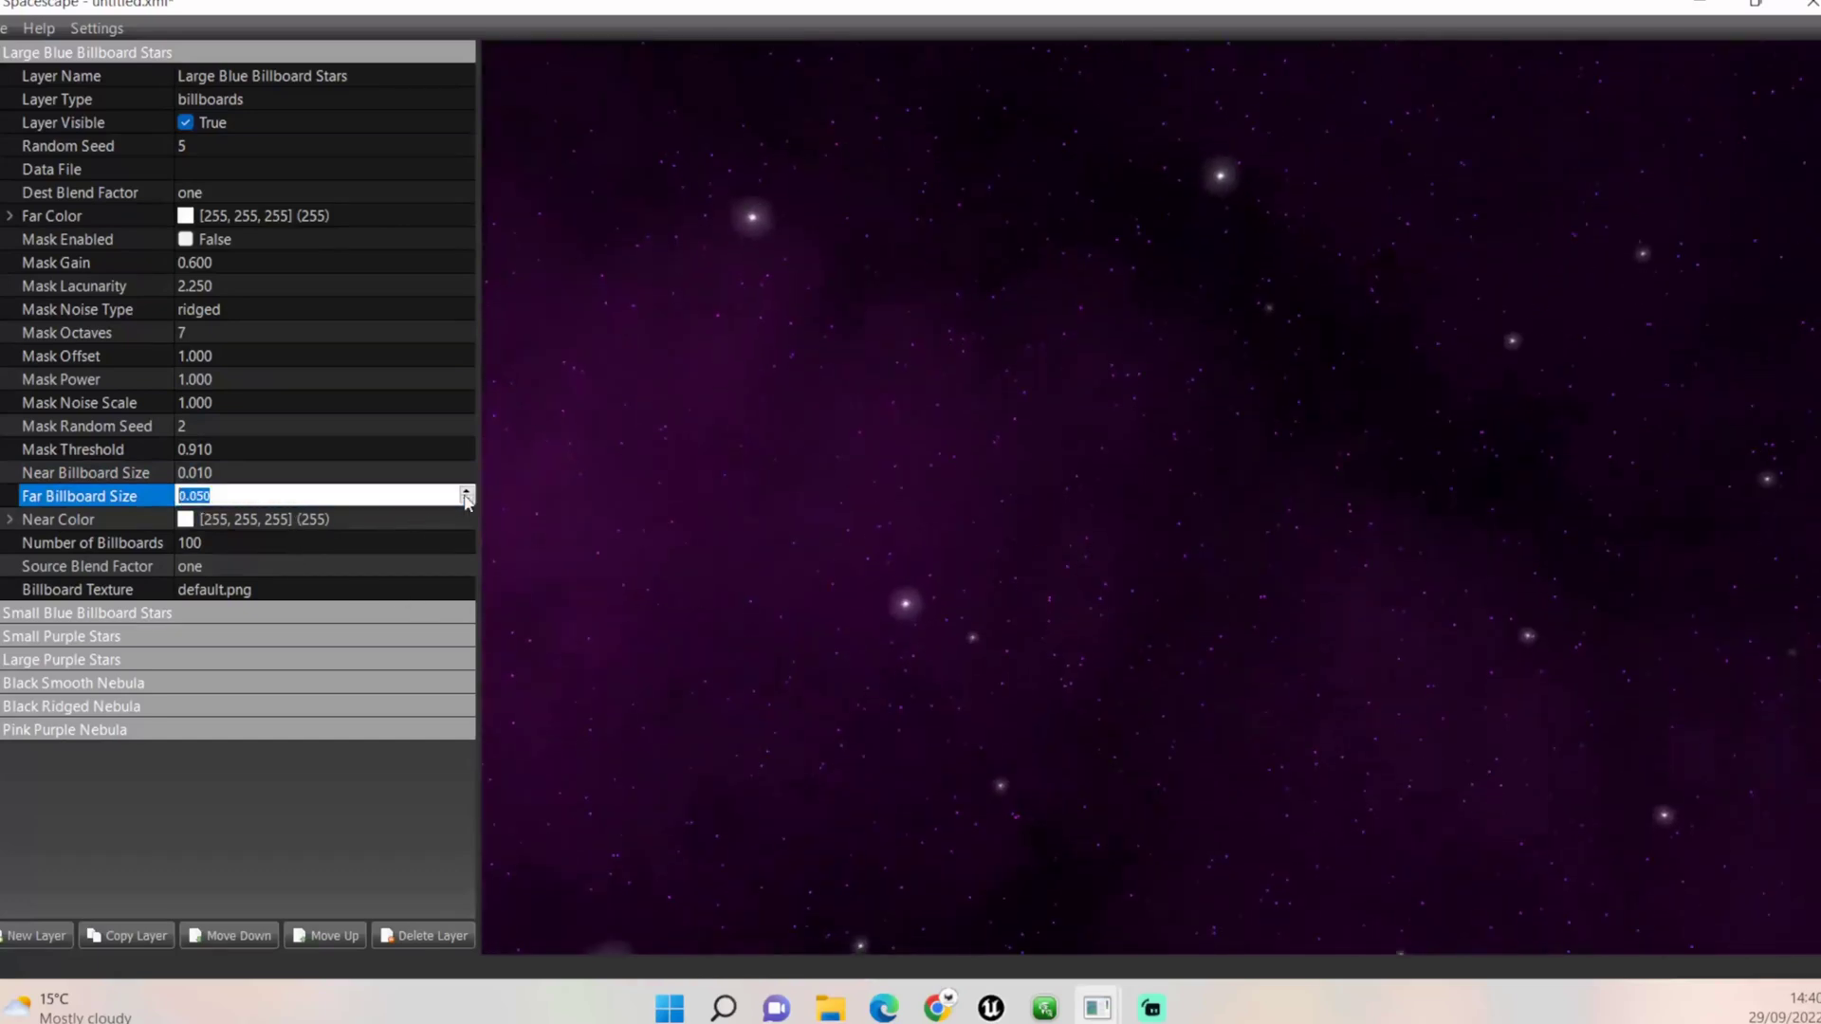
click(389, 495)
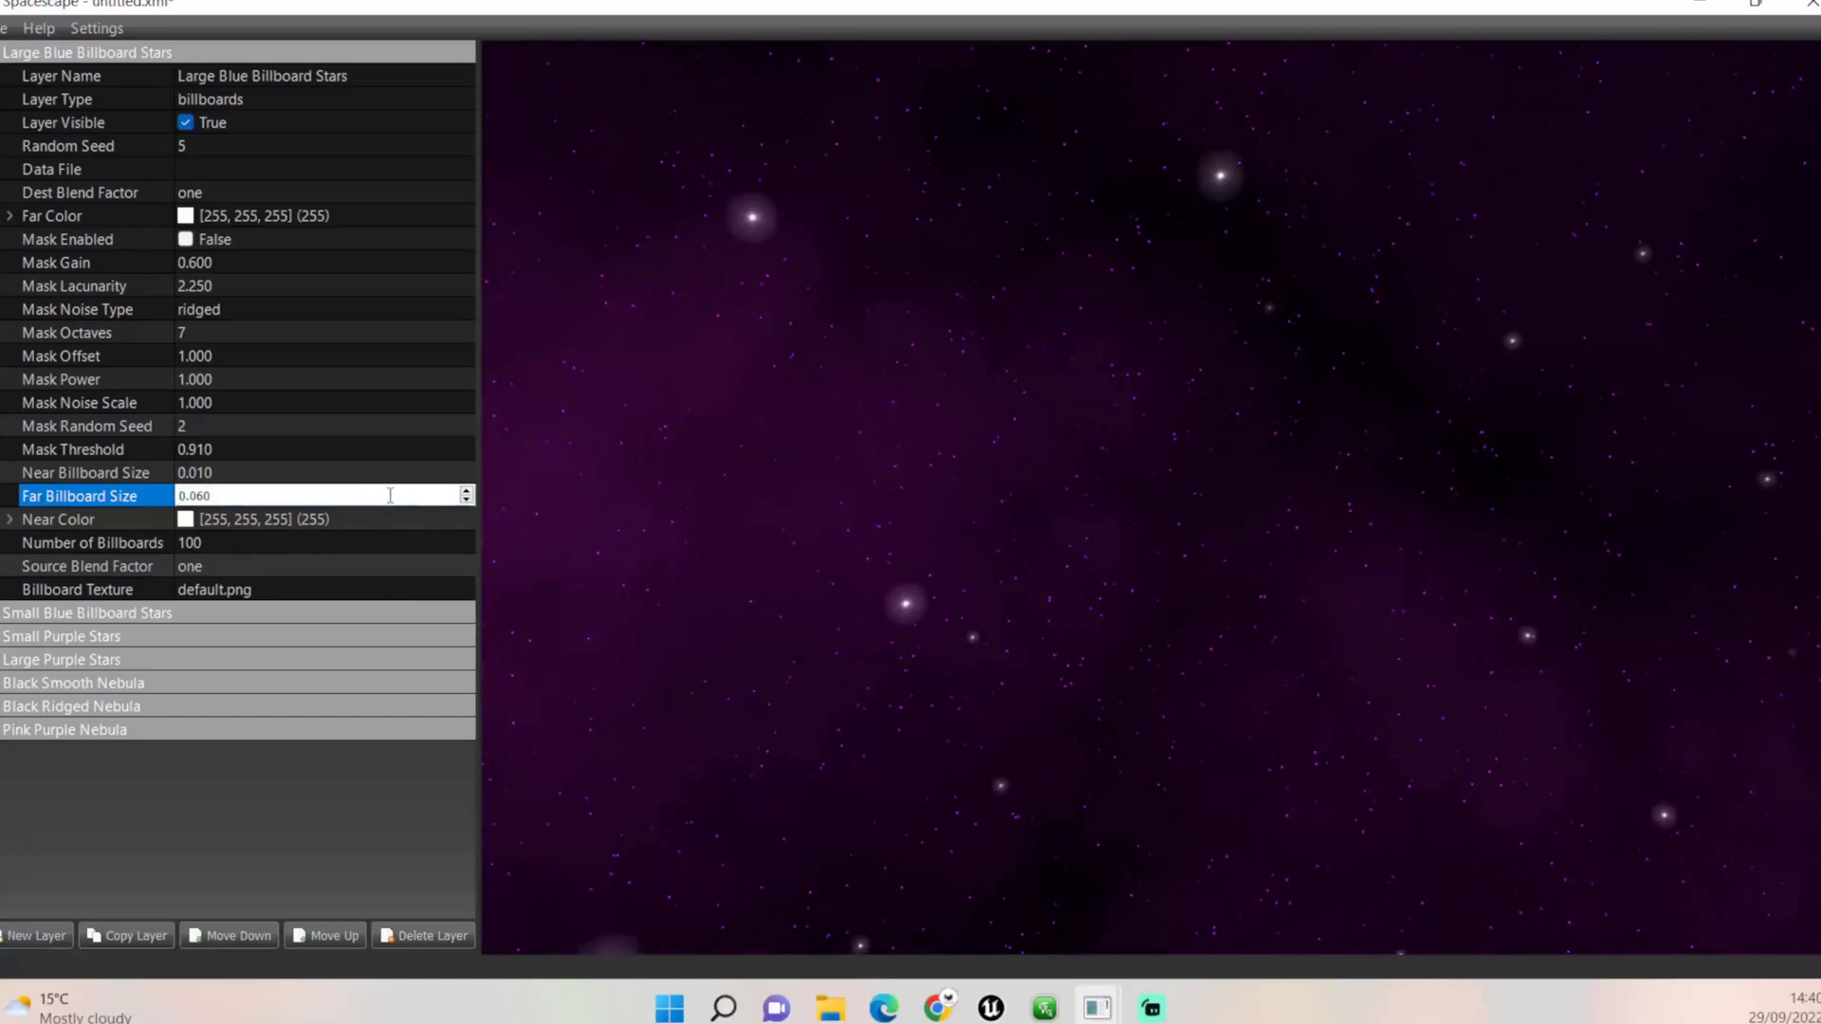
key(BackSpace)
key(BackSpace)
text(50)
key(Return)
click(464, 522)
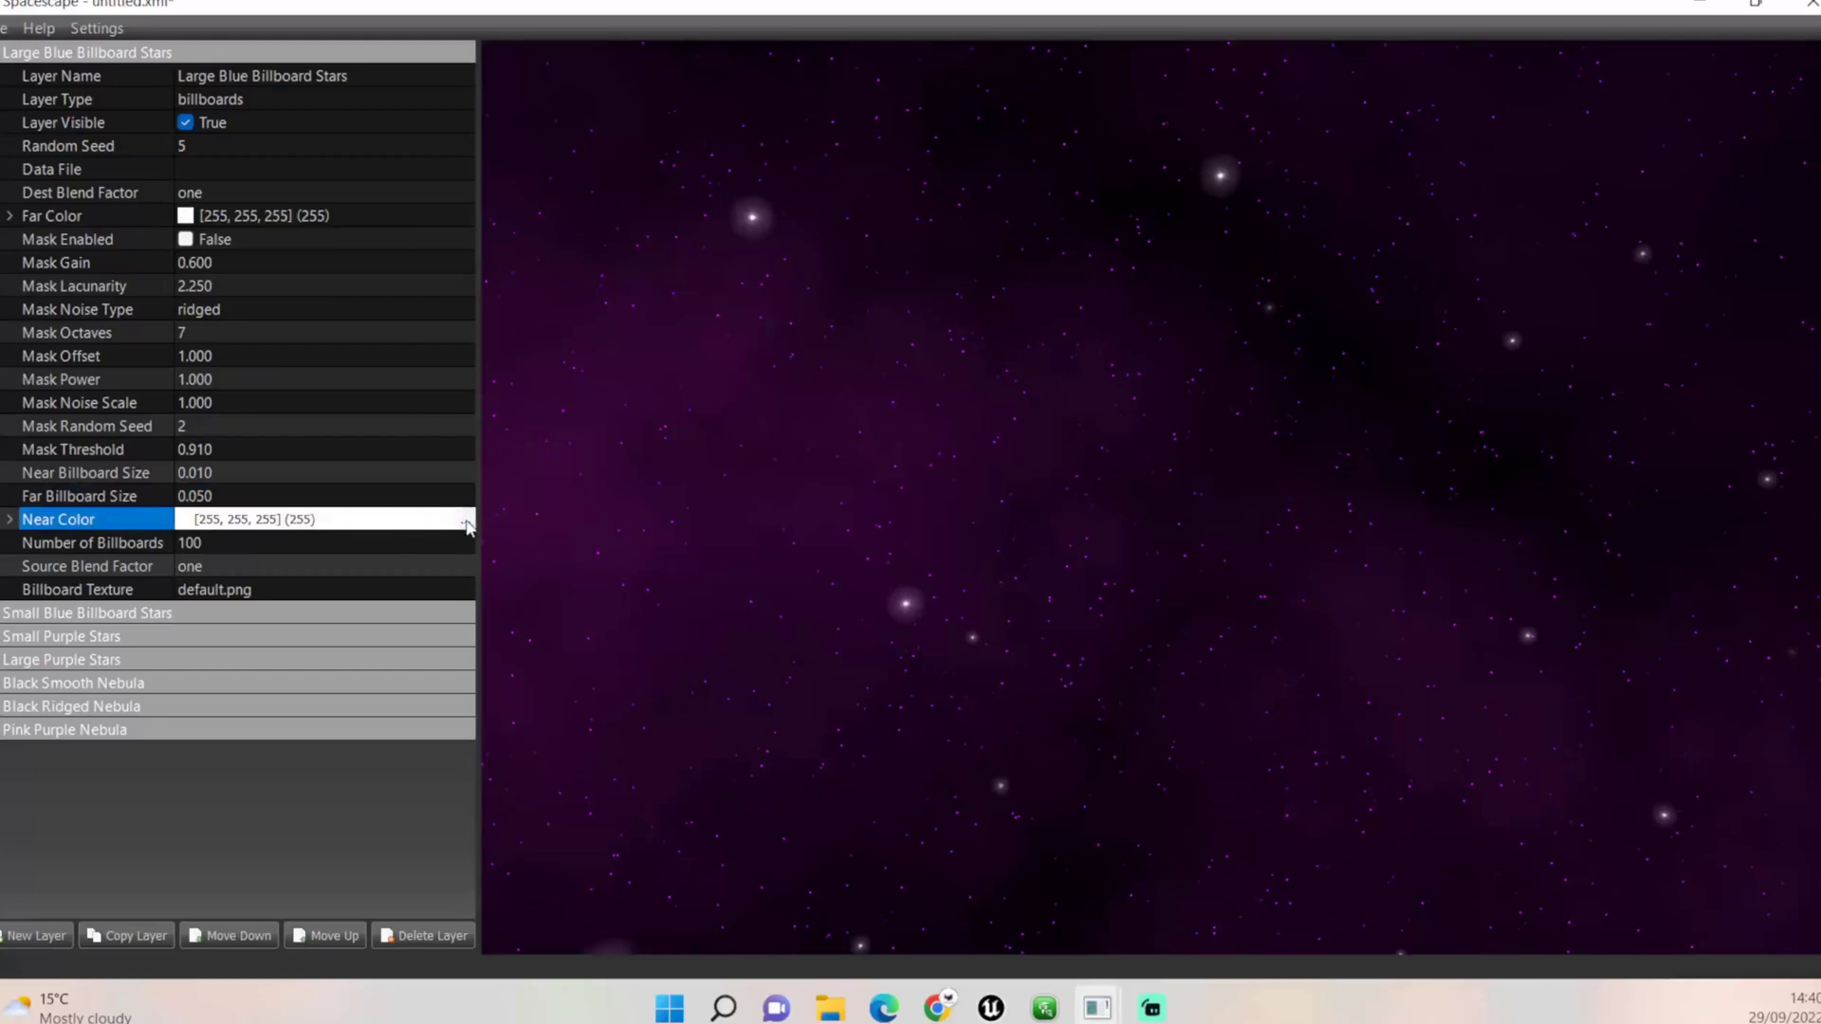
click(464, 520)
Apply a blue near colour, set 45 billboards, and add a new layer
click(692, 456)
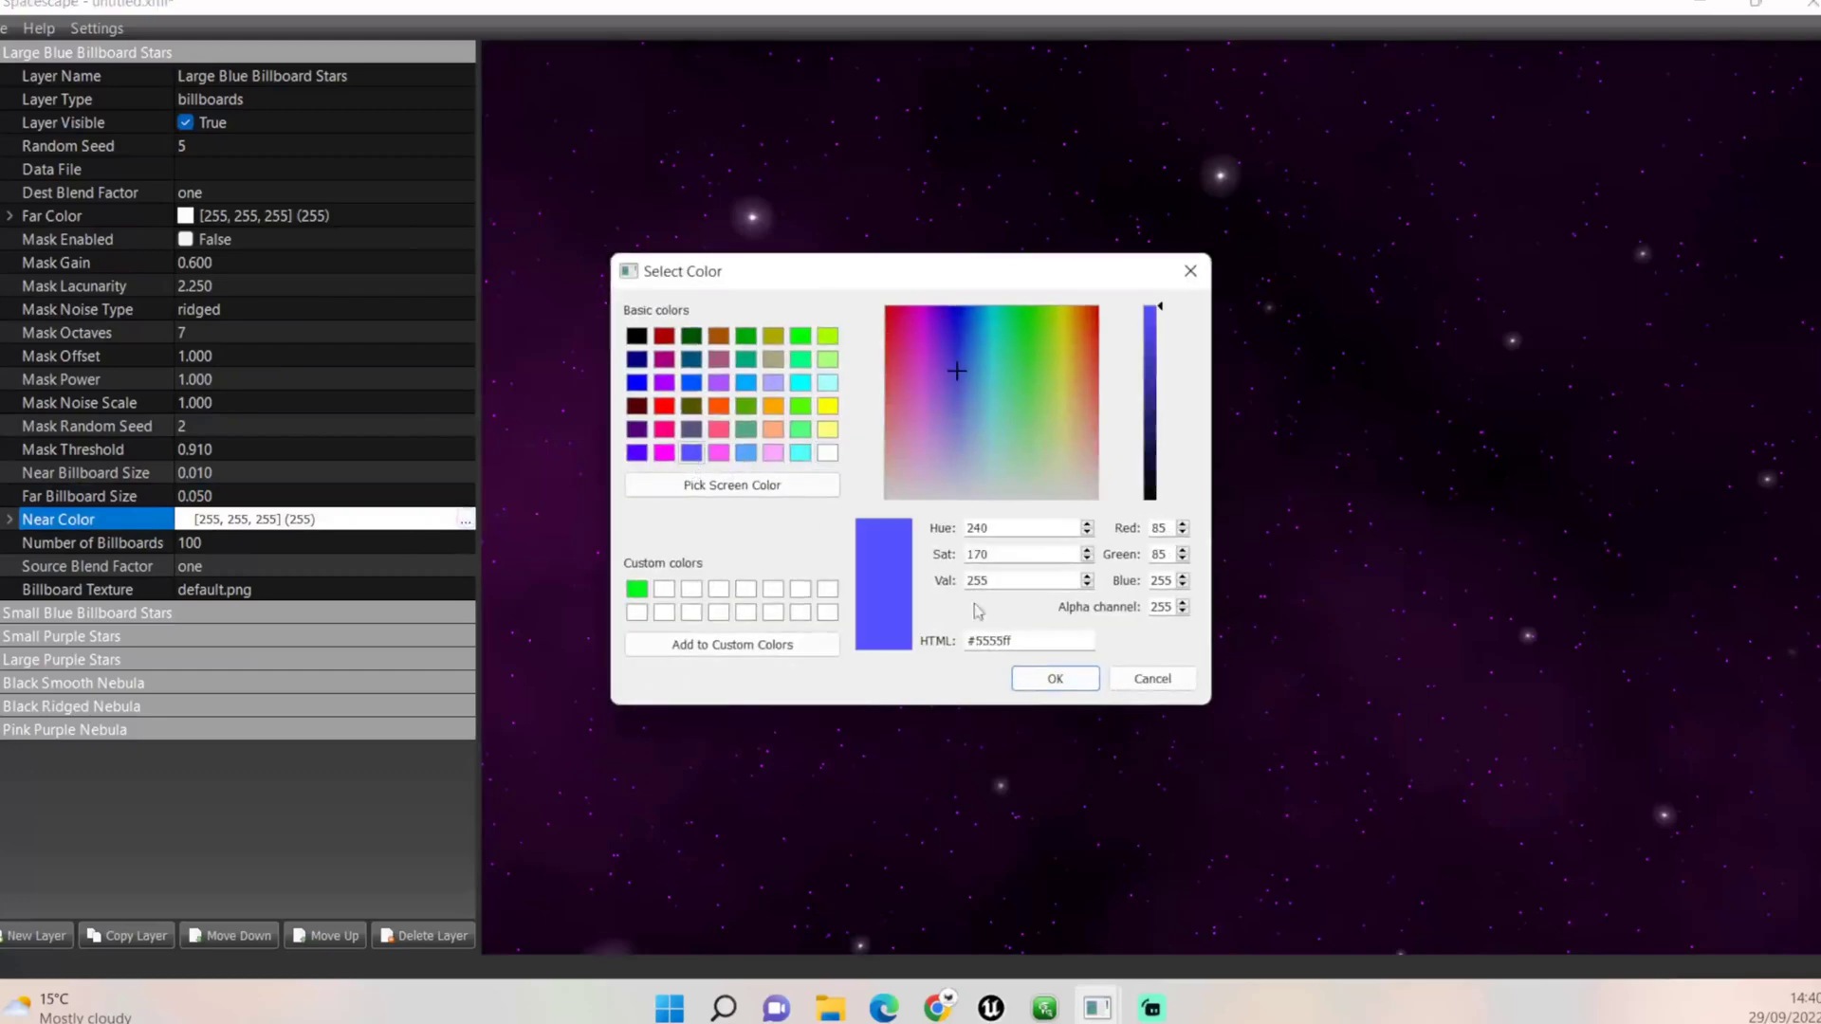
click(1057, 680)
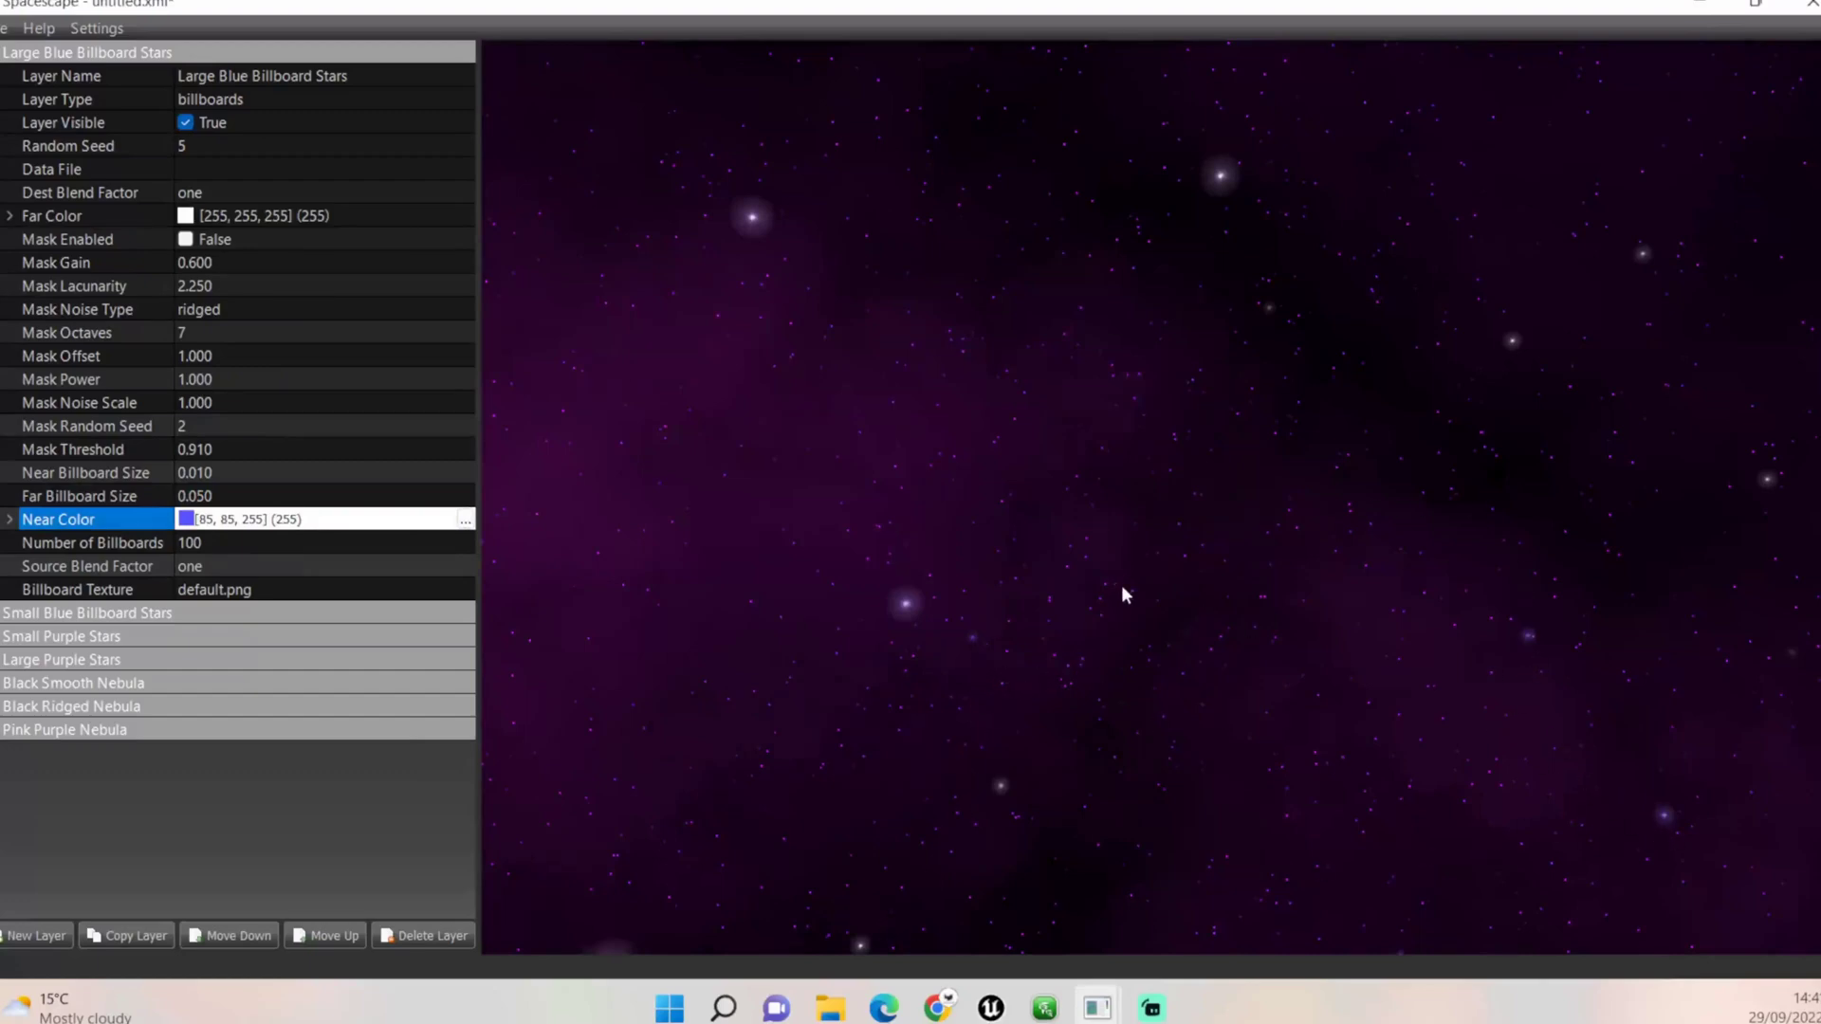
click(273, 542)
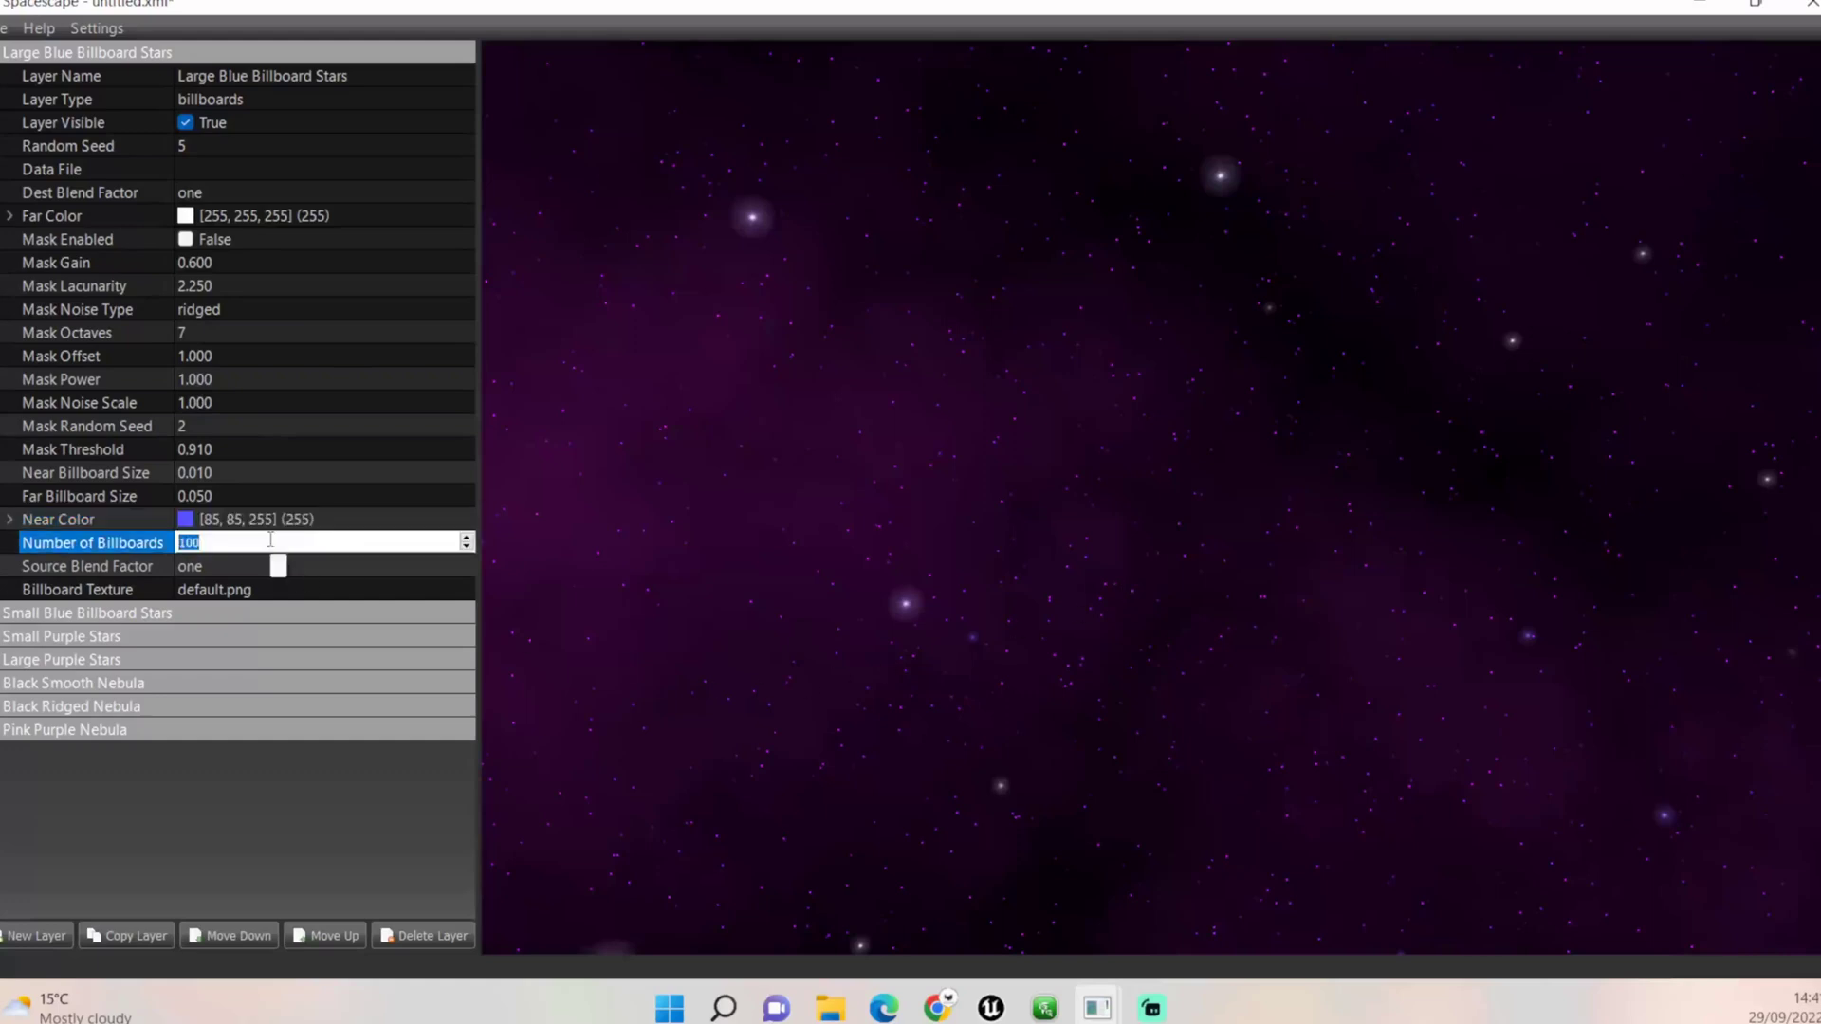
text(45)
key(Return)
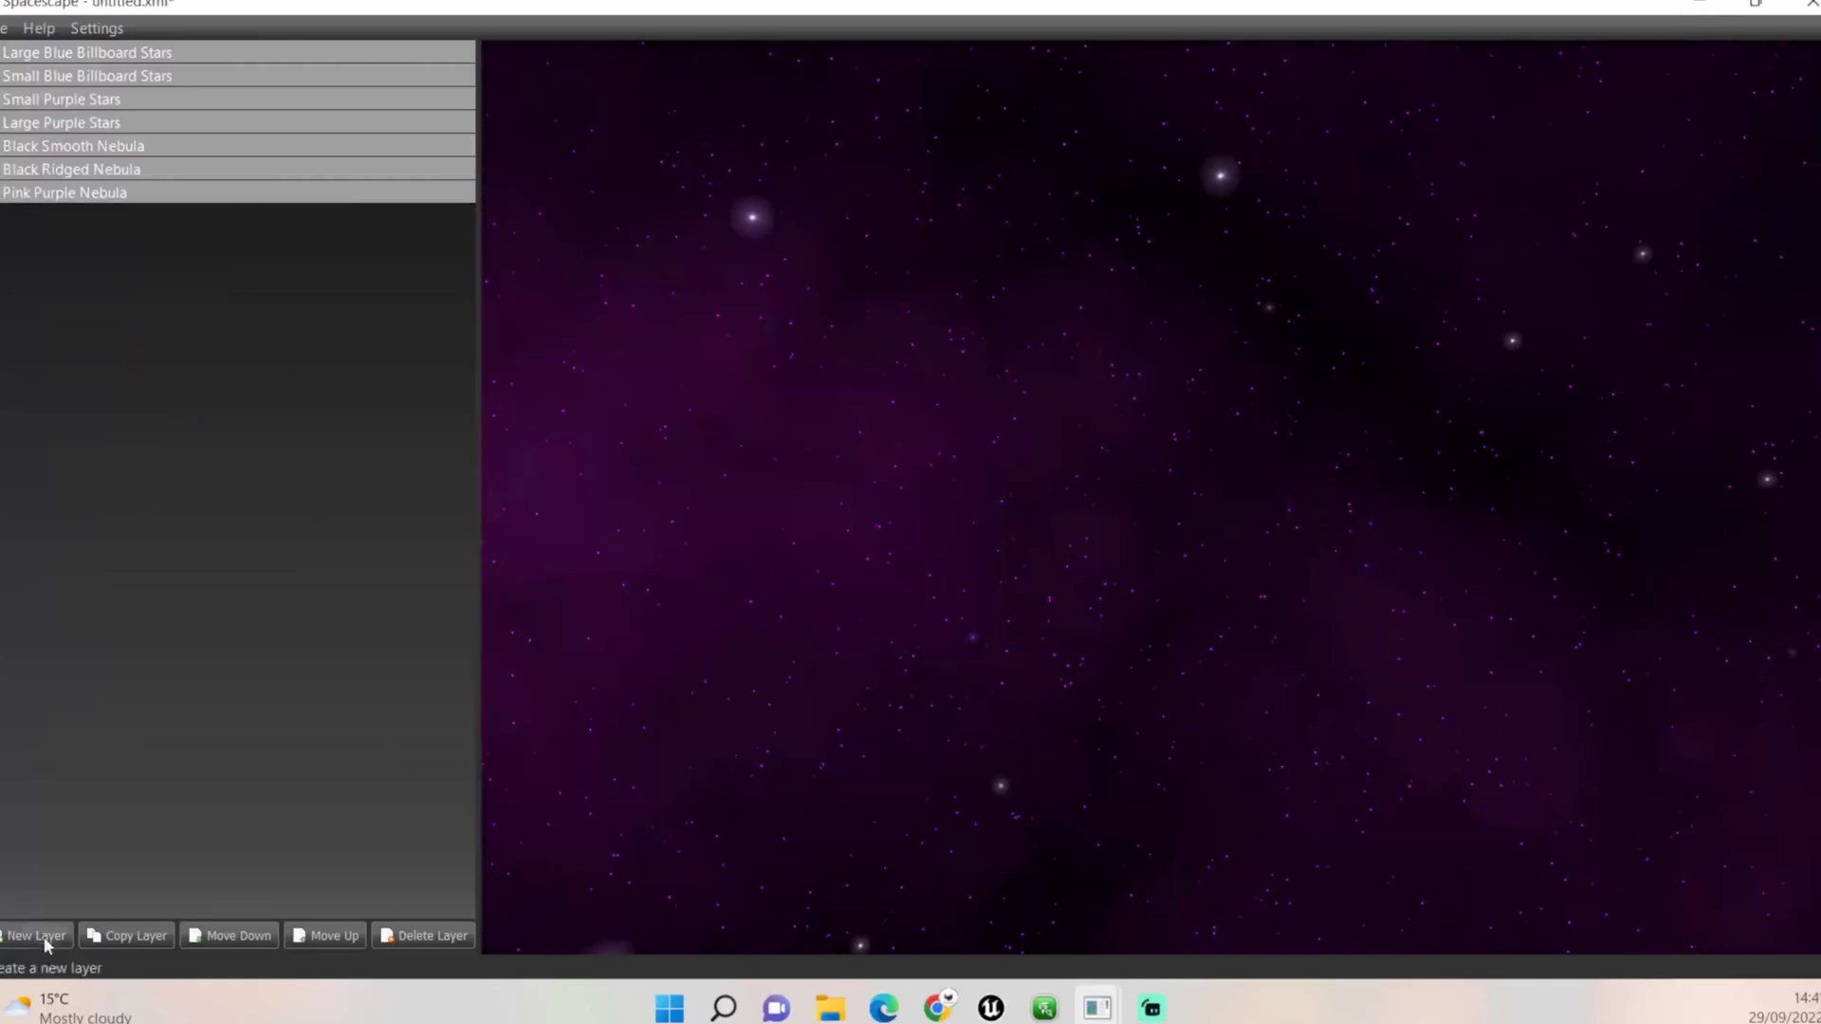
click(33, 936)
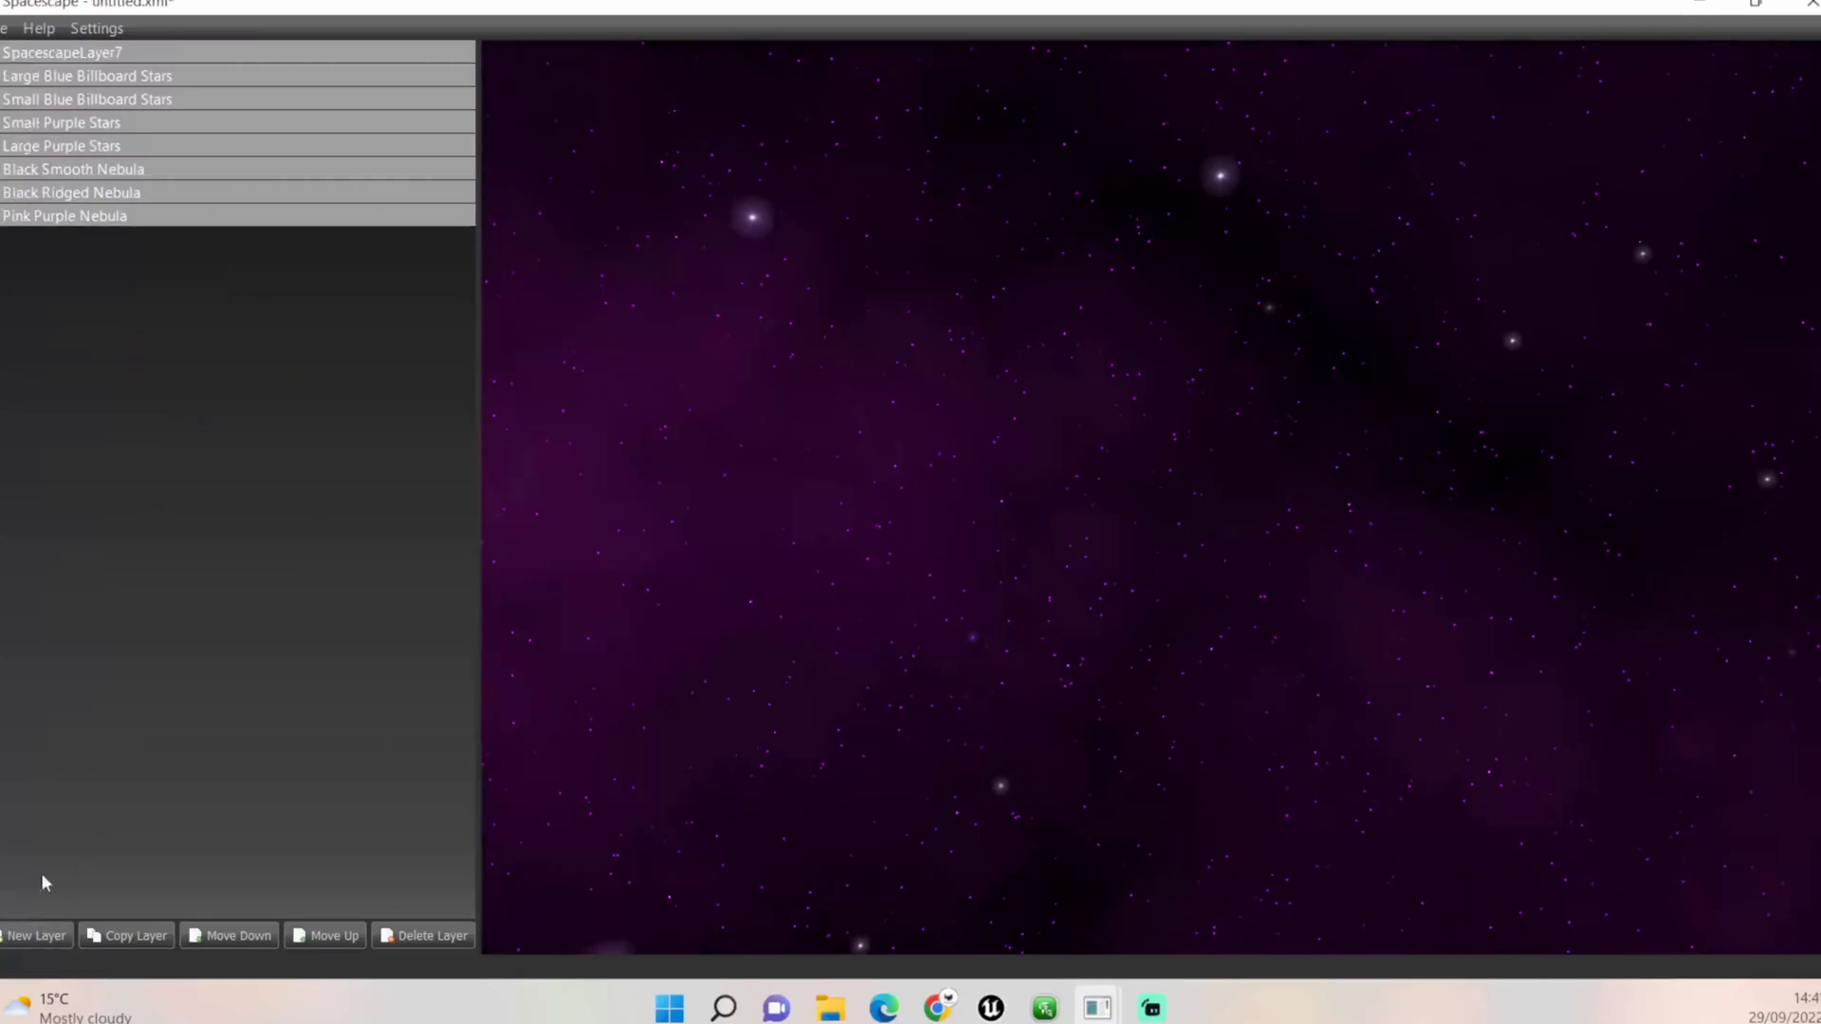
Rename SpacescapeLayer7 to Blue Nebula and make it a noise layer
click(24, 54)
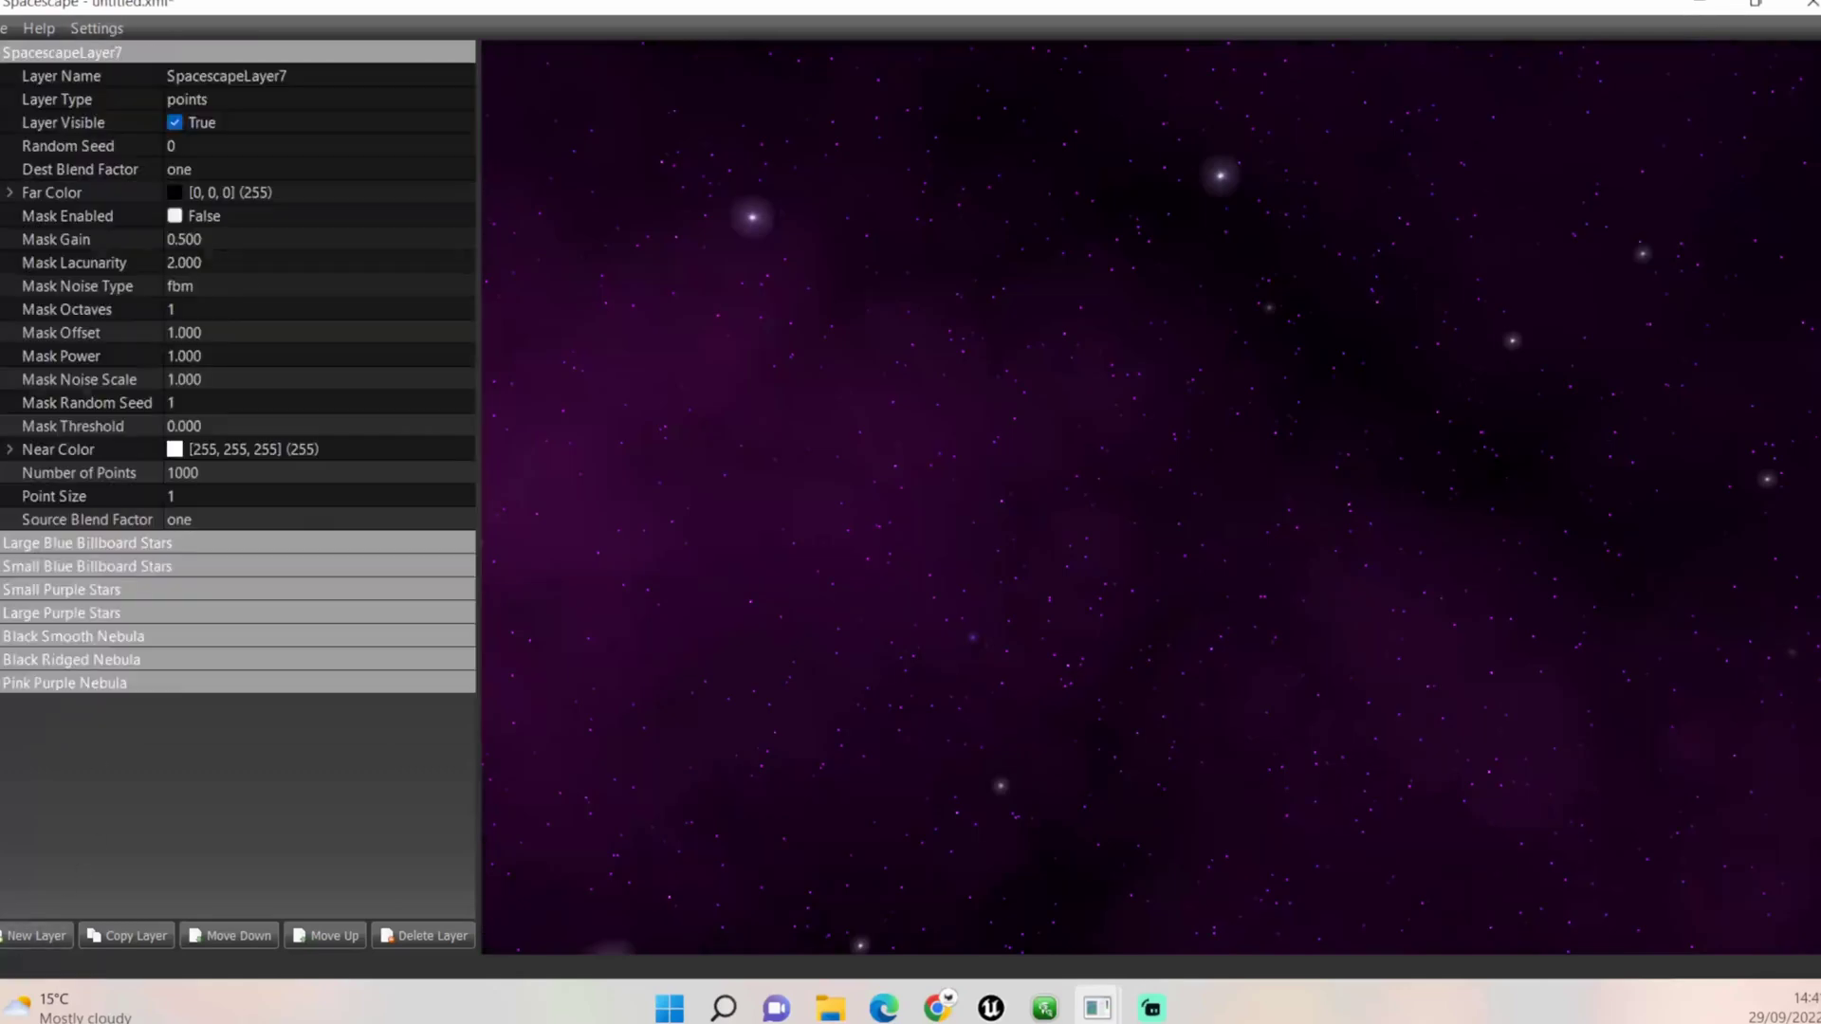
click(256, 75)
text(Bl)
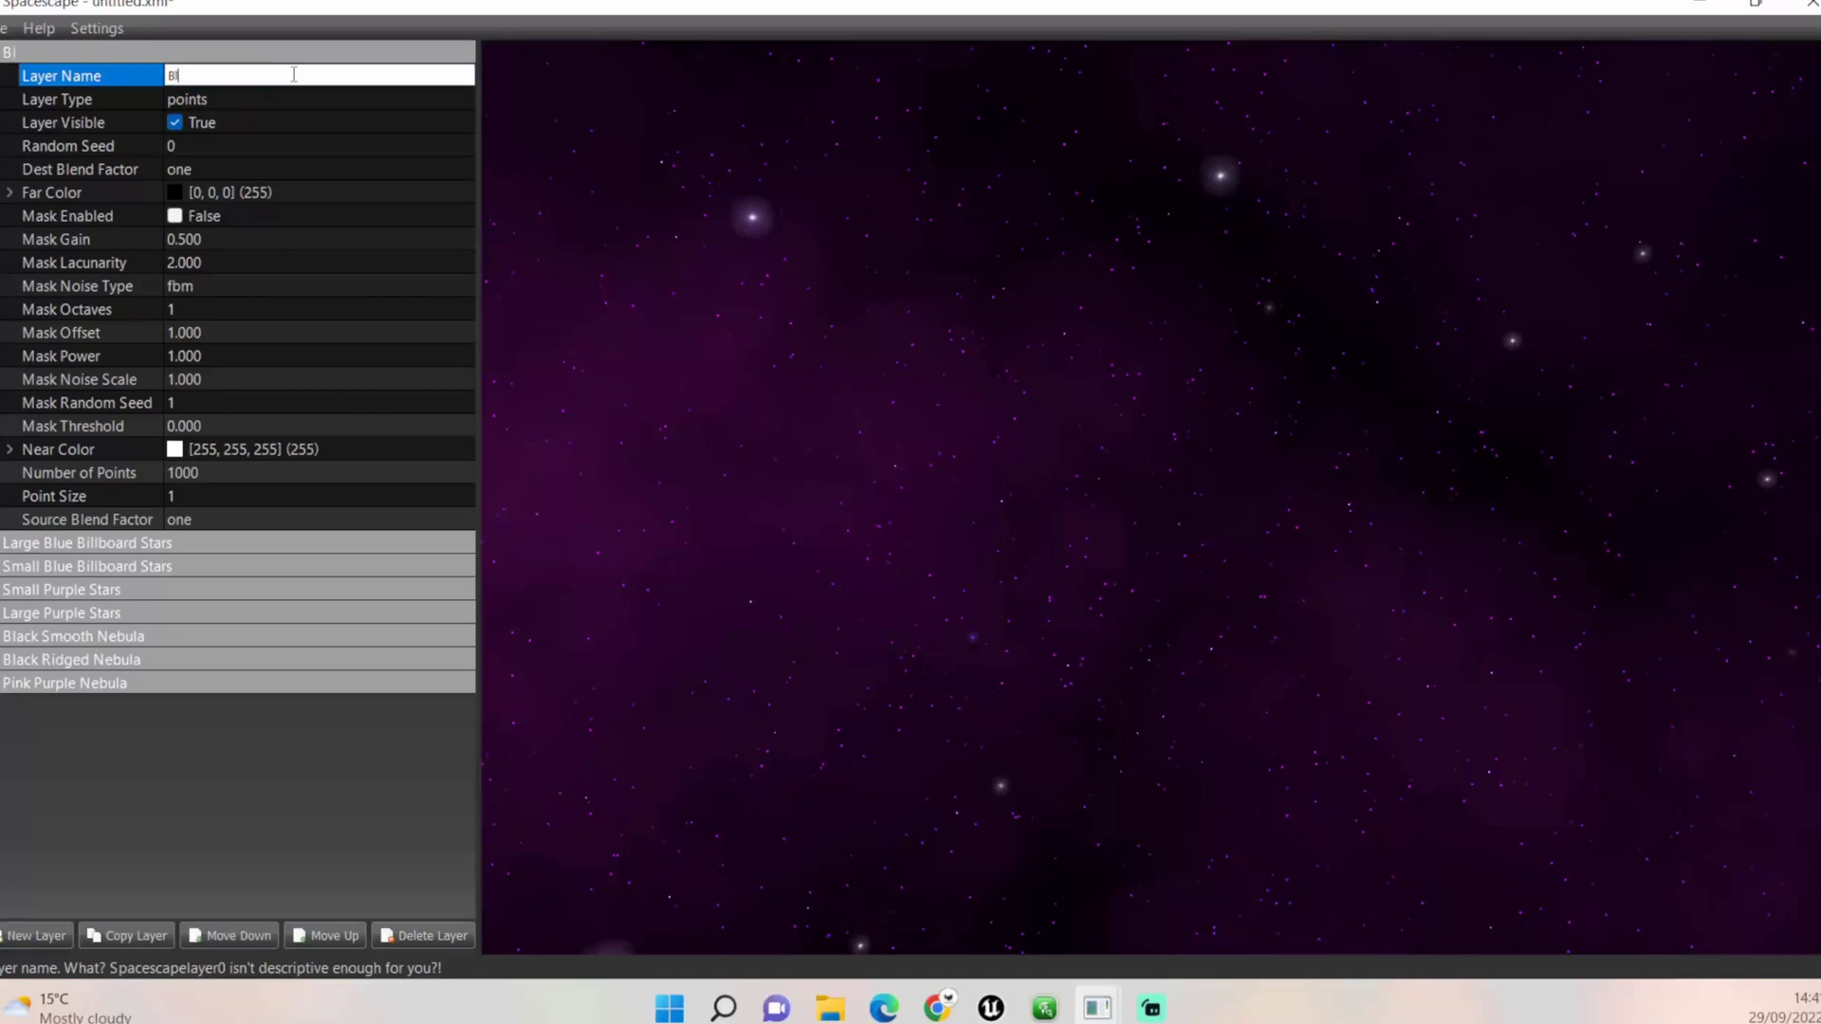
text(ue B)
text(ebula)
key(Return)
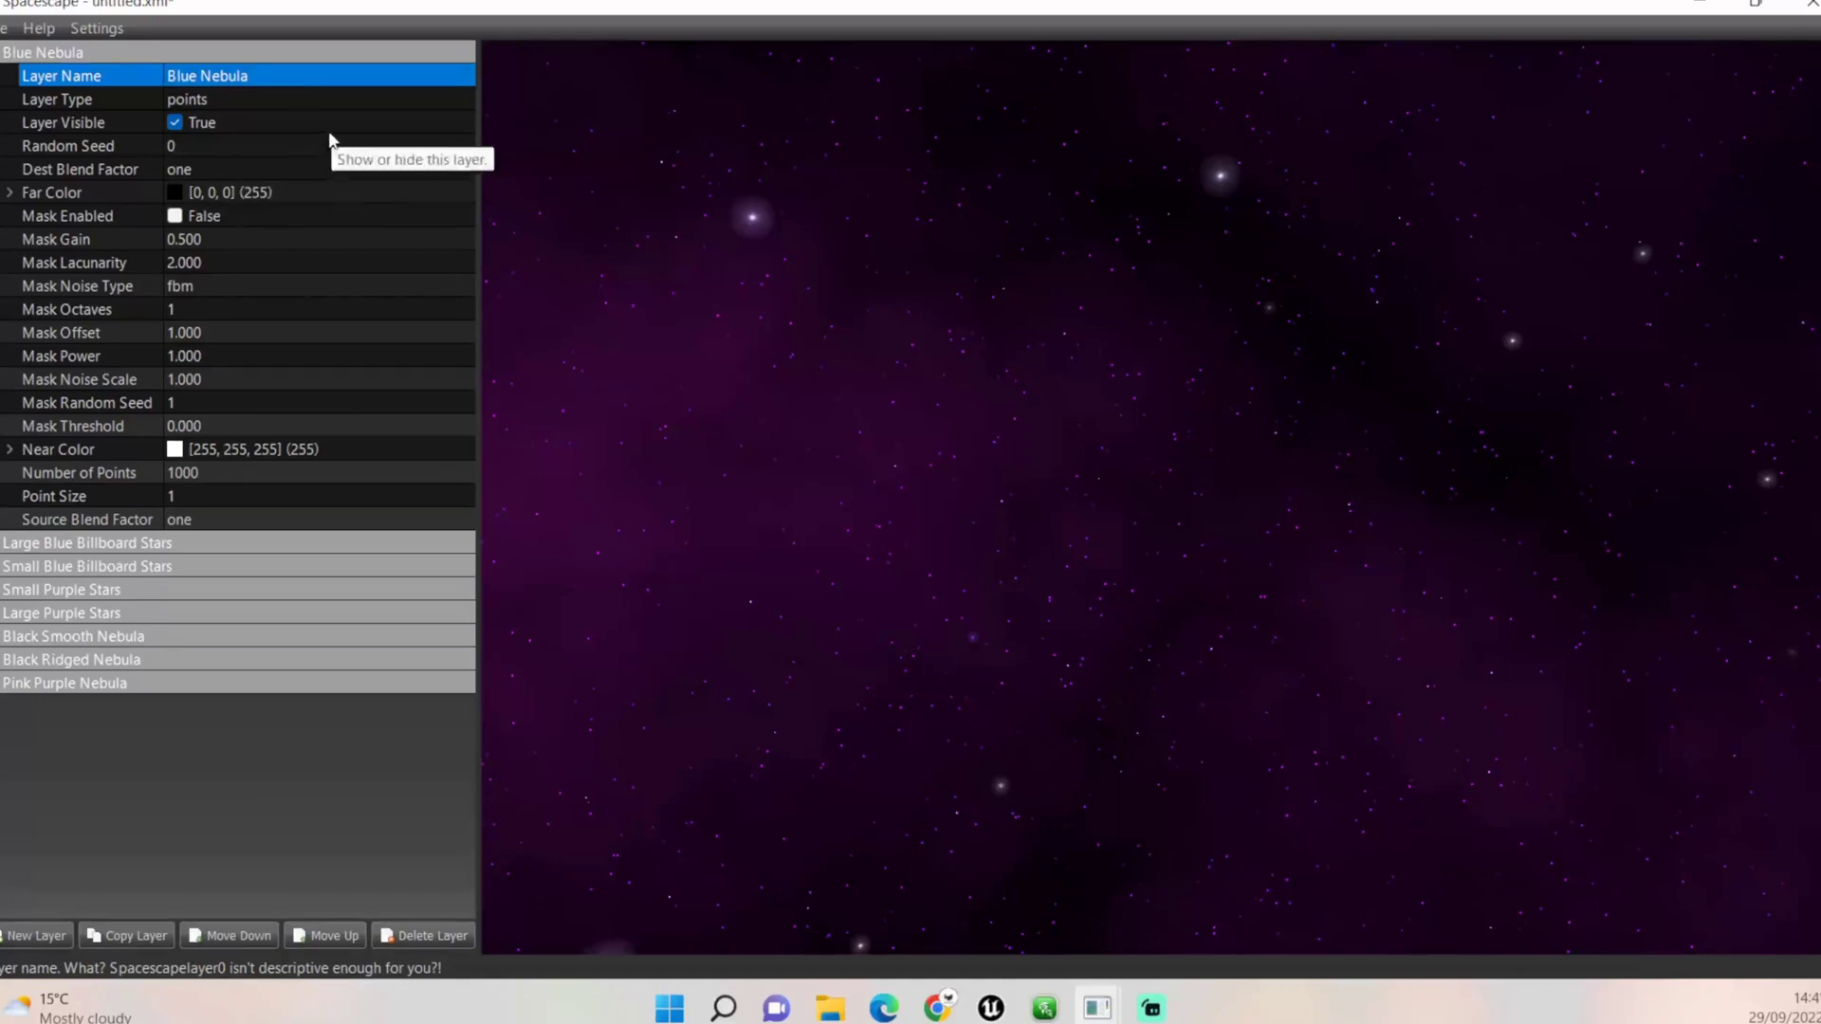
click(332, 100)
click(427, 99)
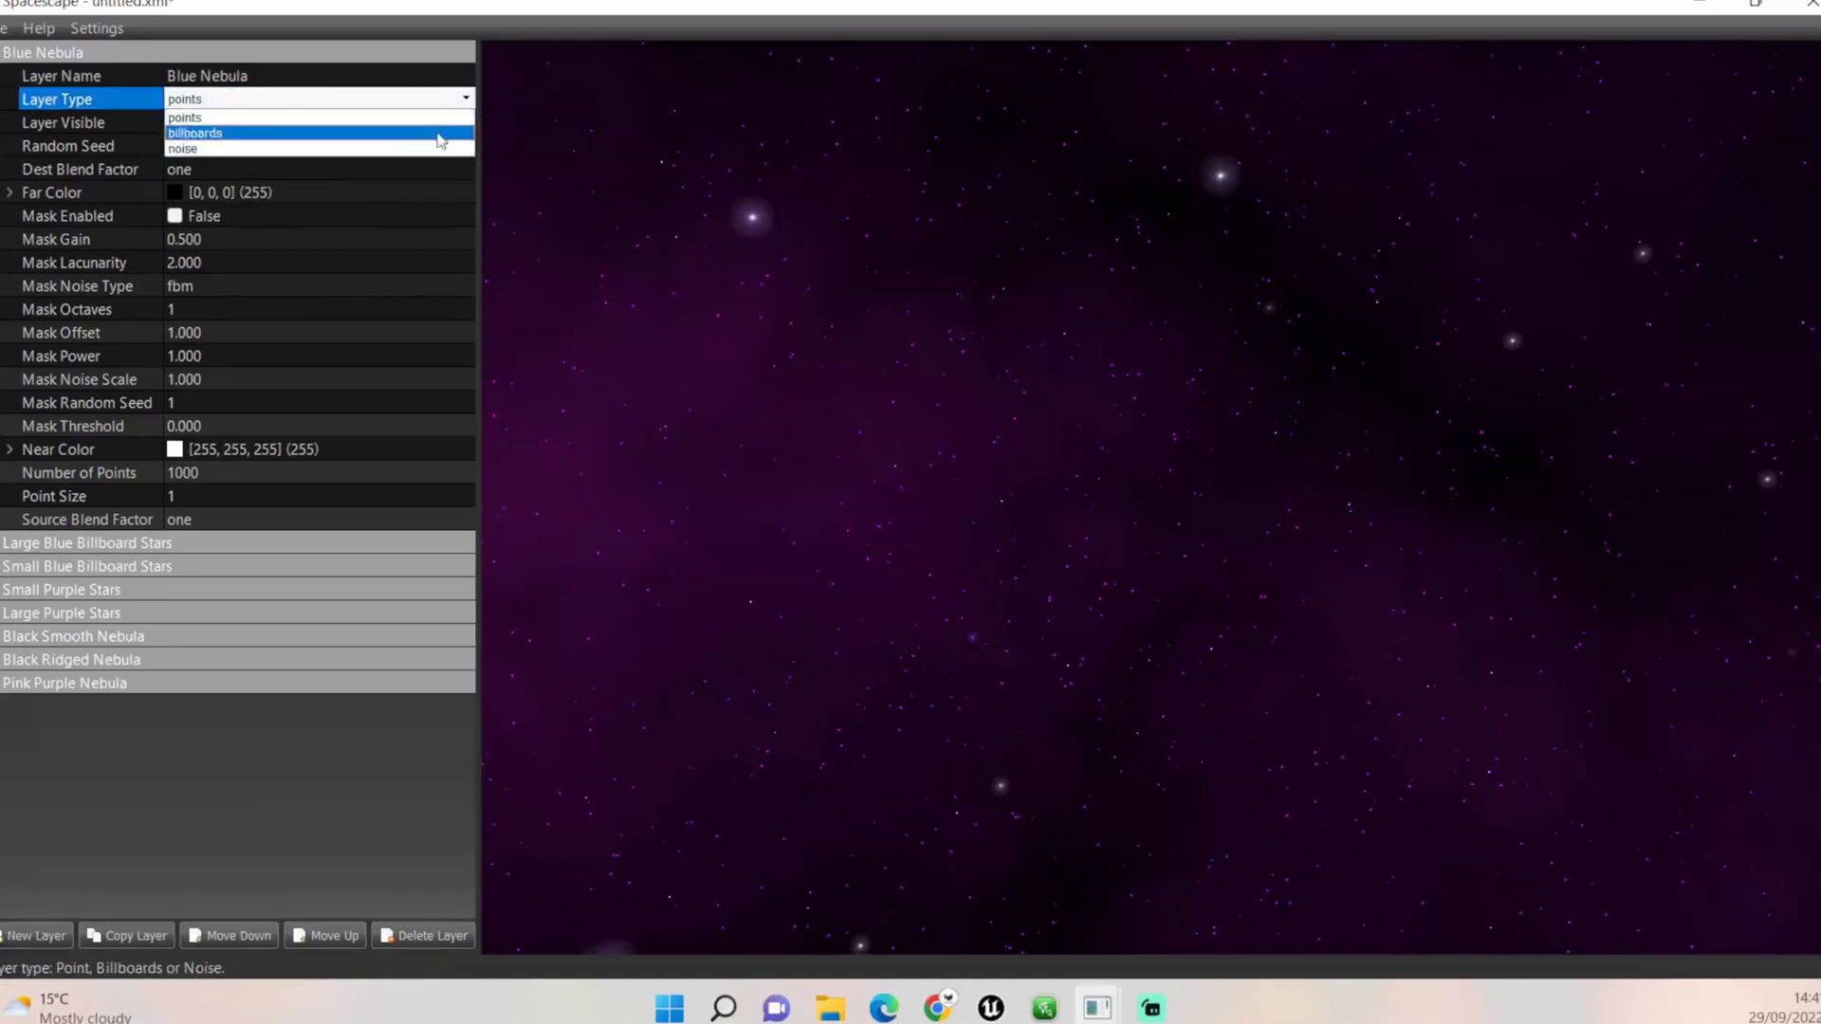
click(415, 150)
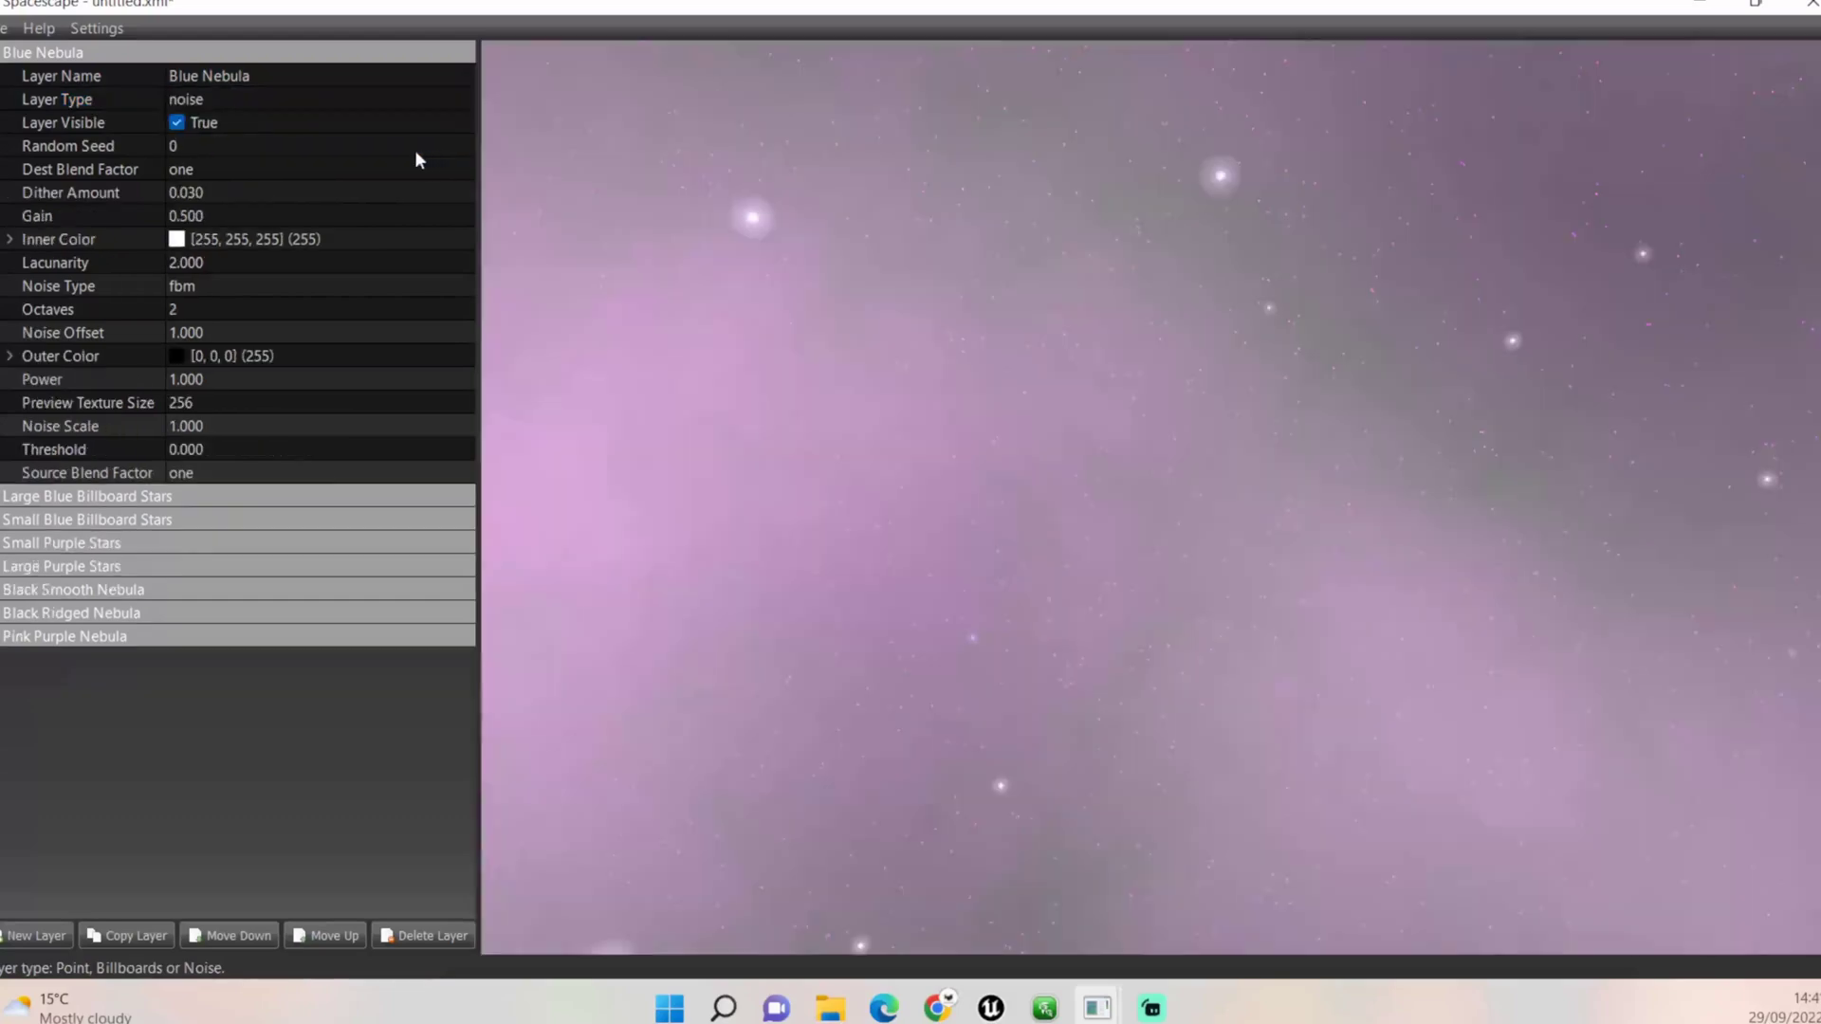
Set the Blue Nebula's random seed to 2 and gain to 0.600
click(278, 145)
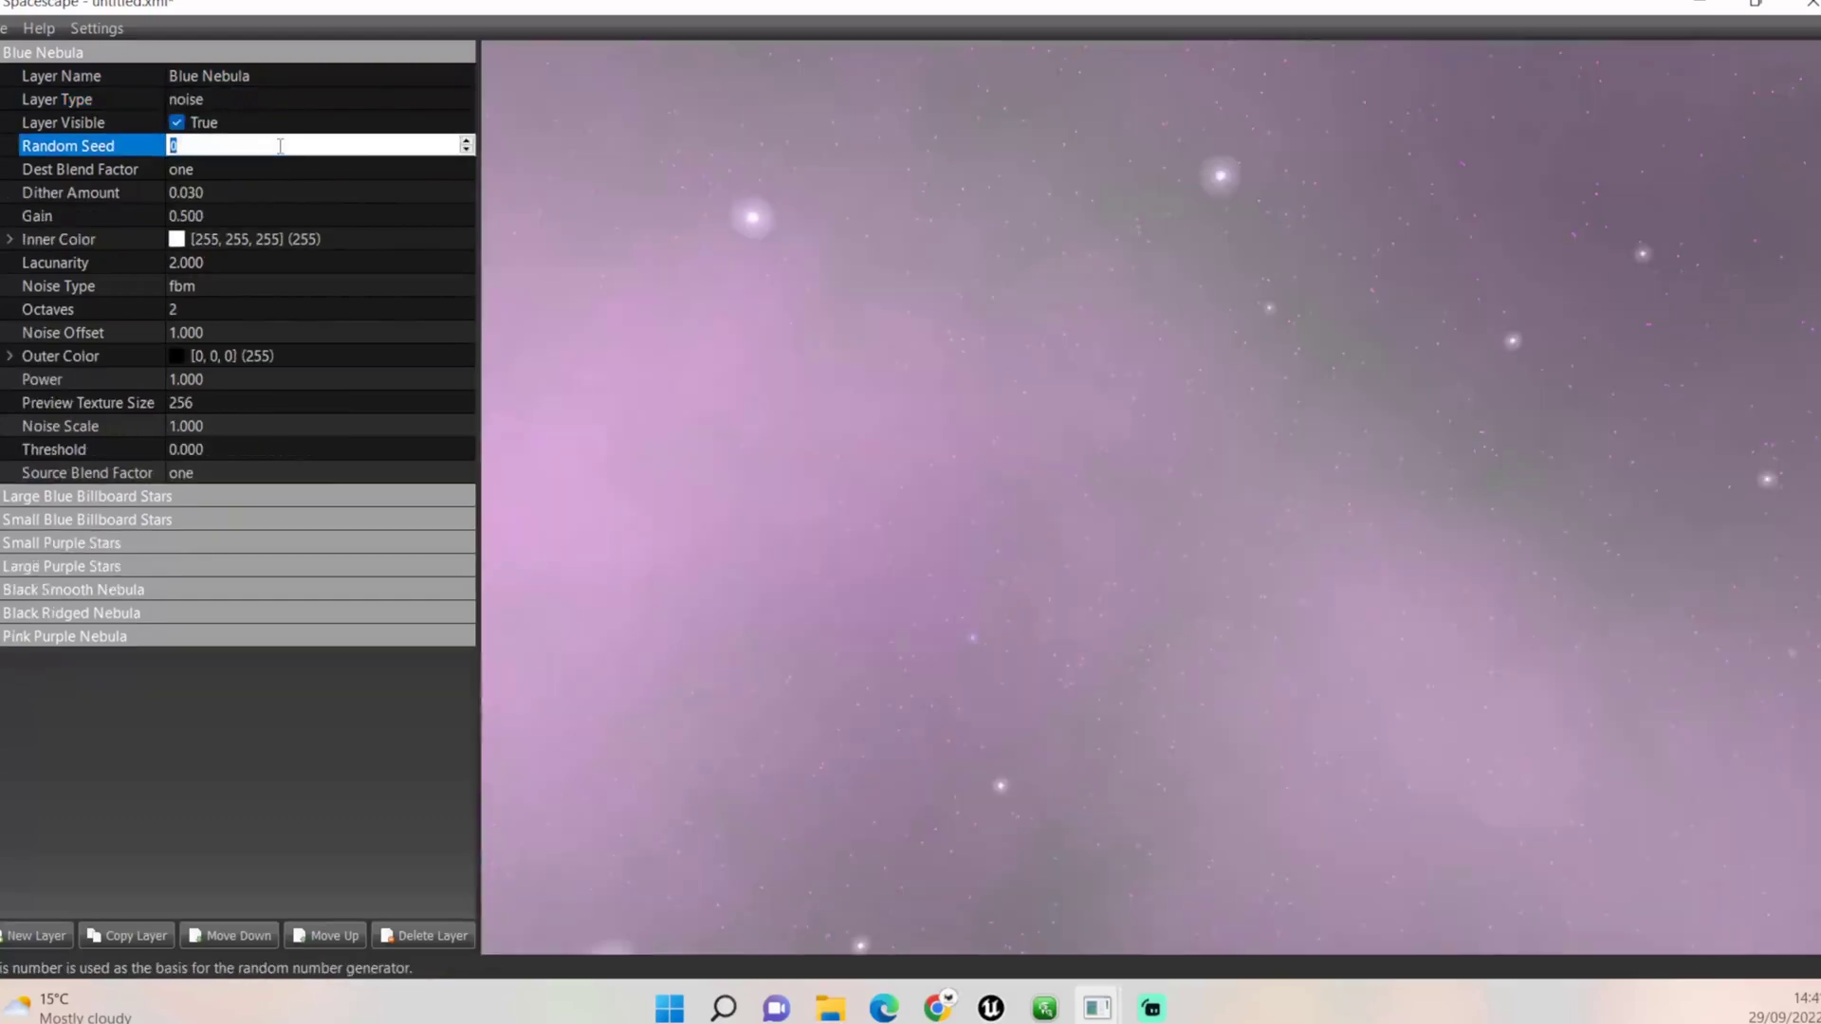
text(2)
key(Return)
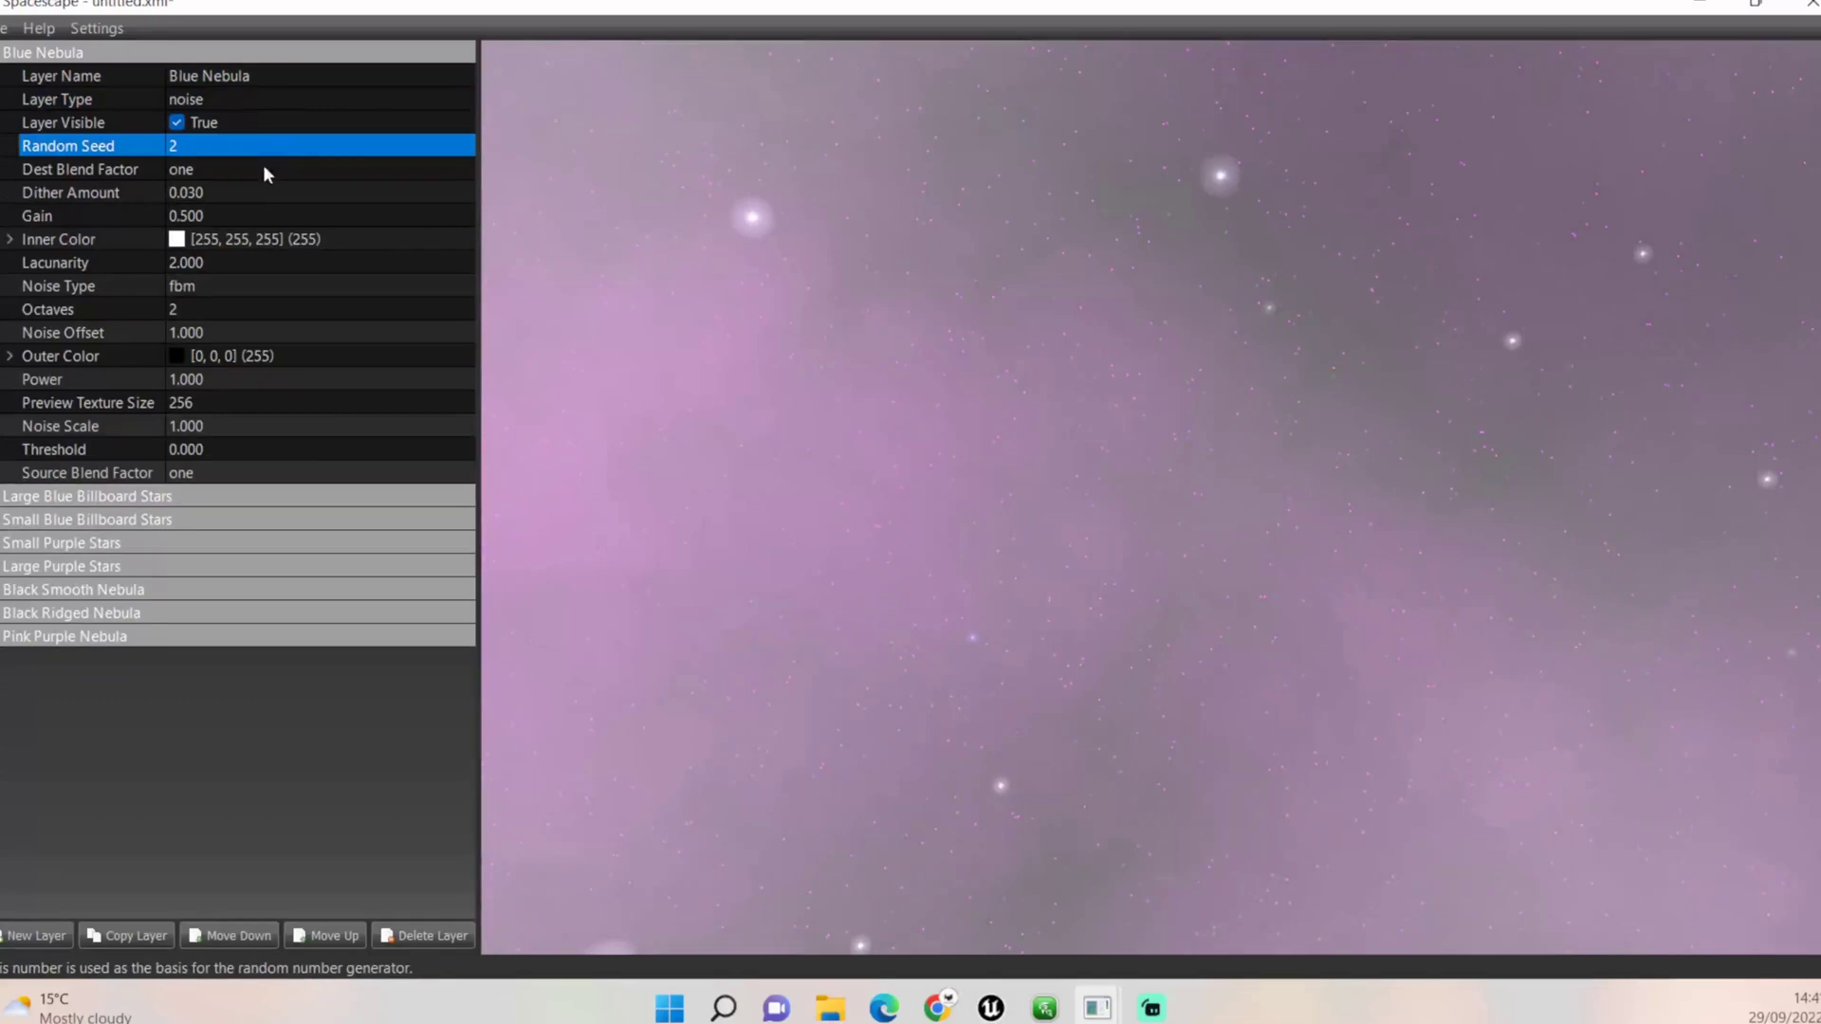
click(255, 217)
text(0.6)
key(Return)
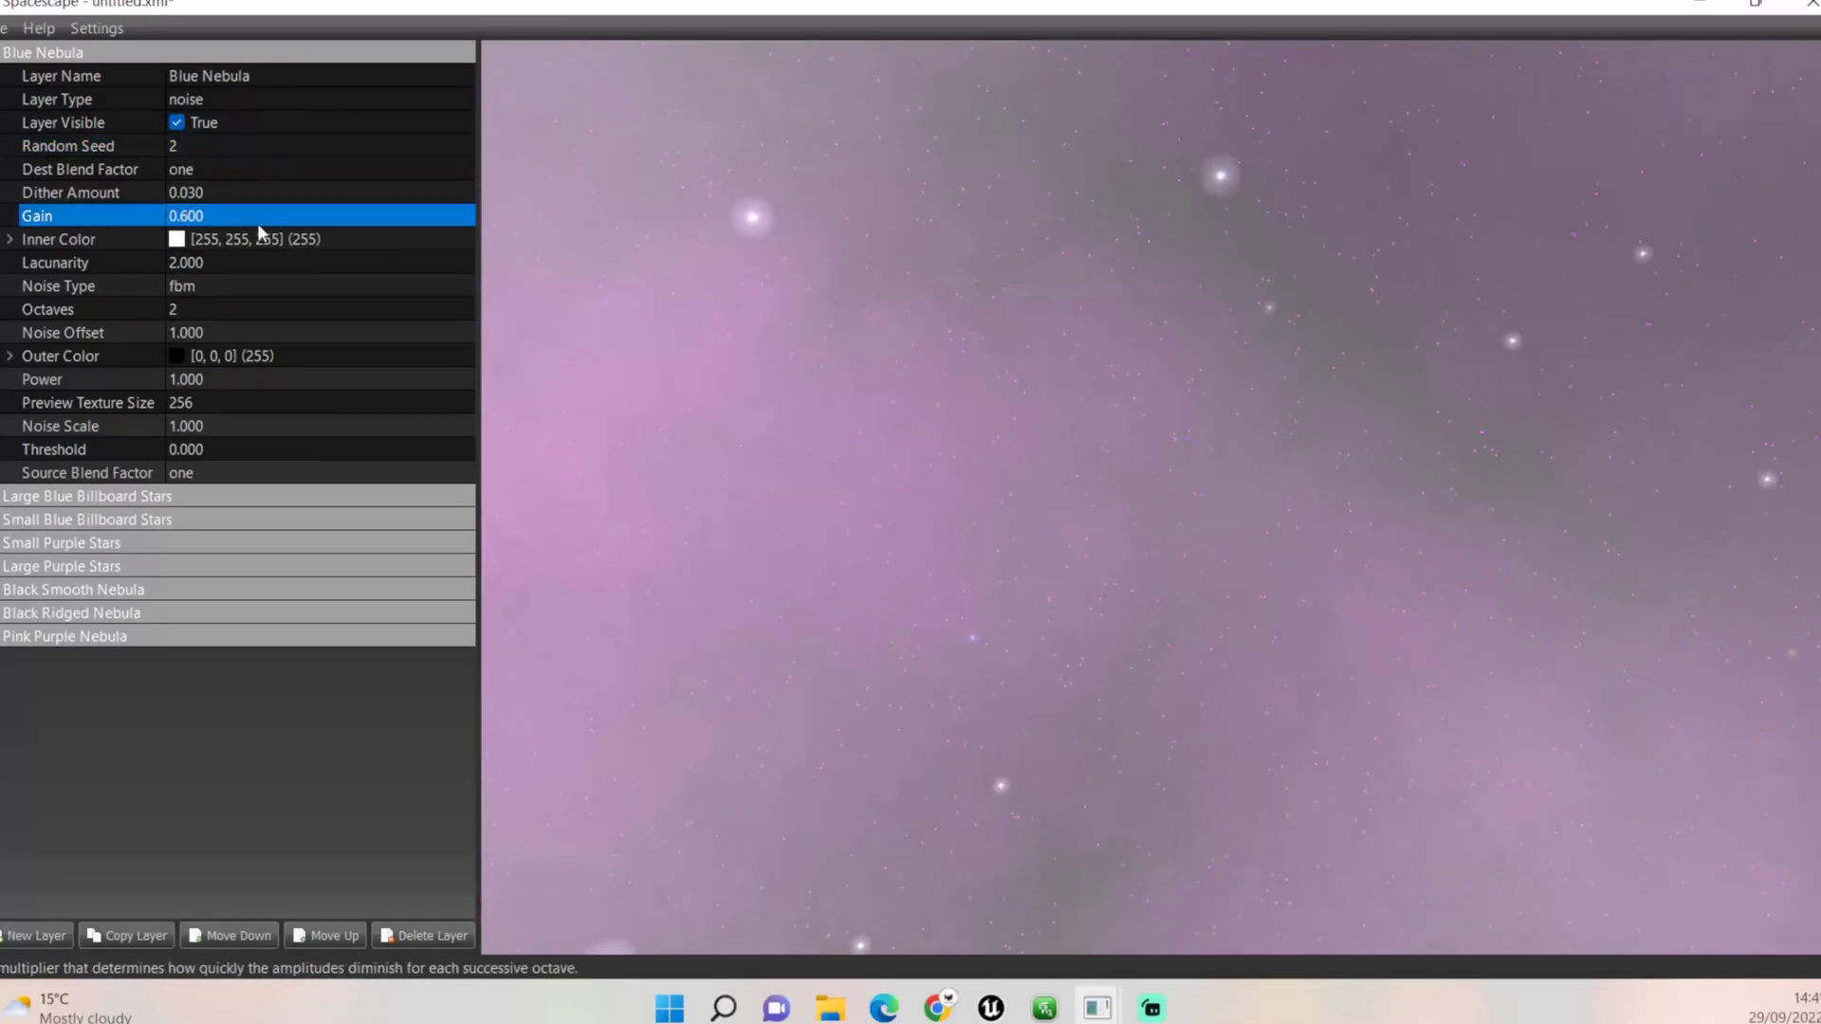
Set the Blue Nebula's inner colour to violet (85, 0, 255)
click(175, 241)
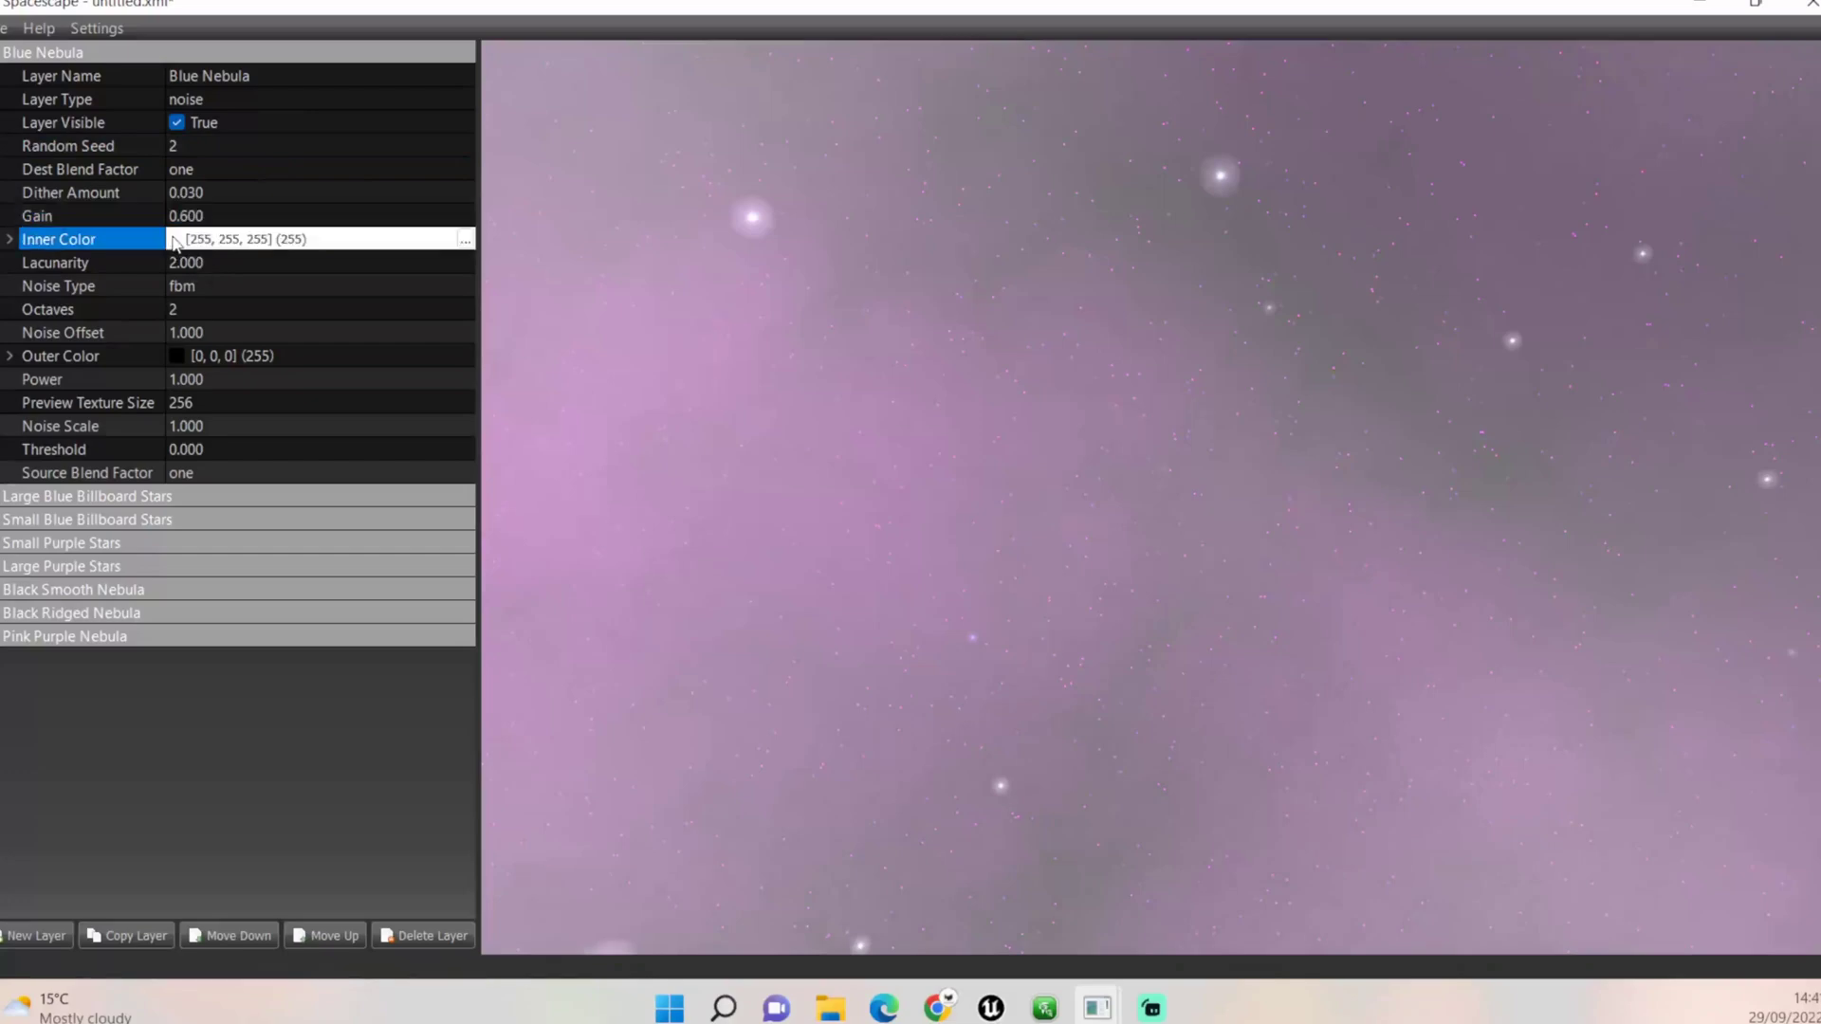
click(465, 240)
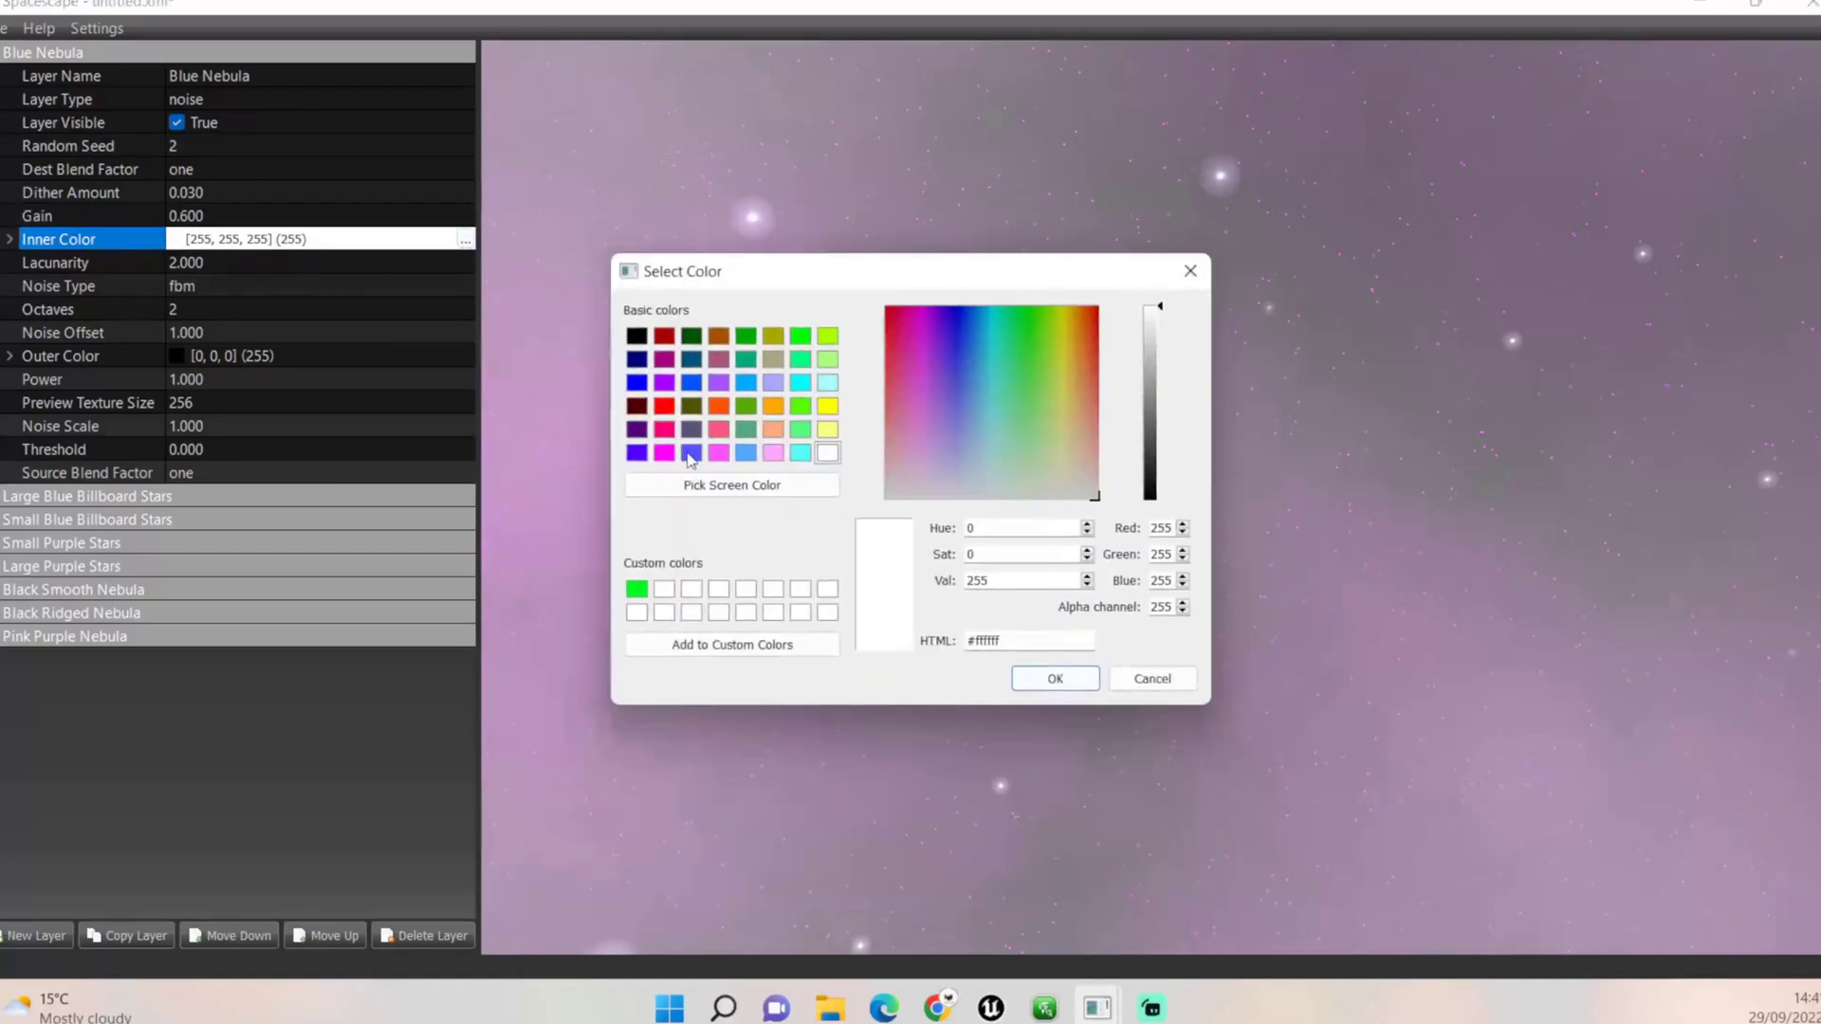
click(637, 456)
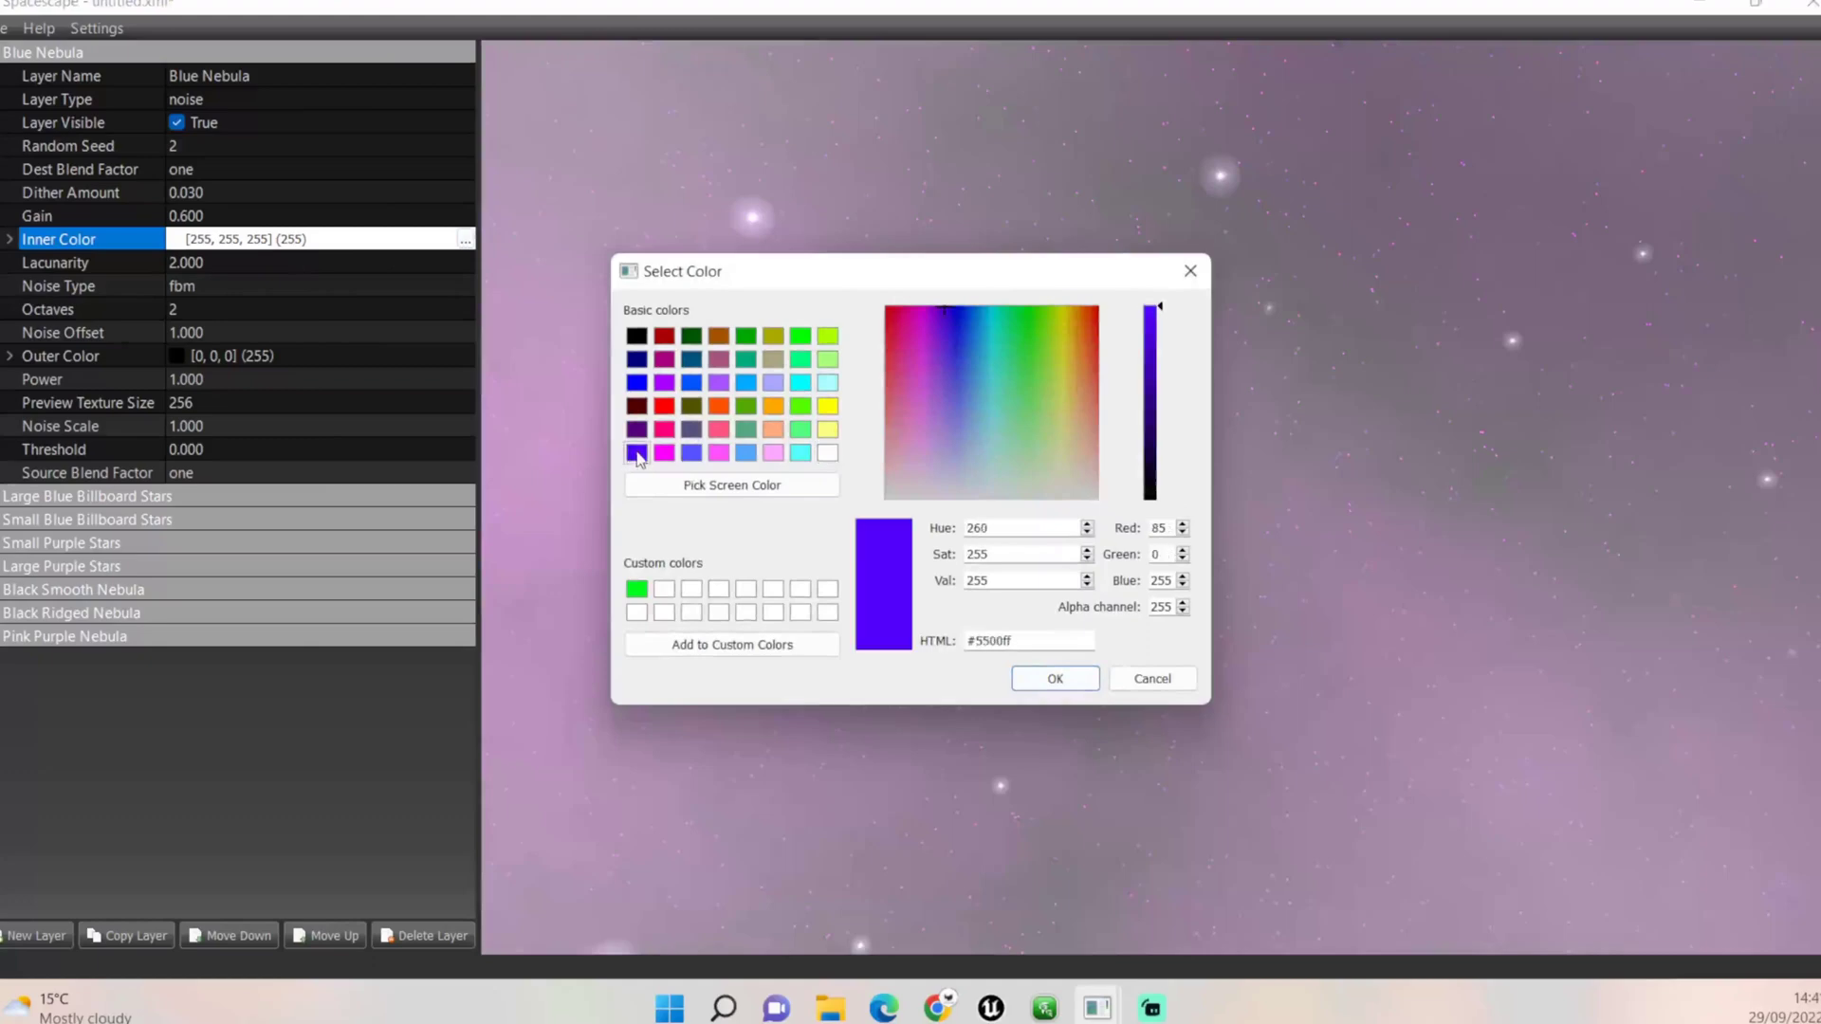
click(1053, 679)
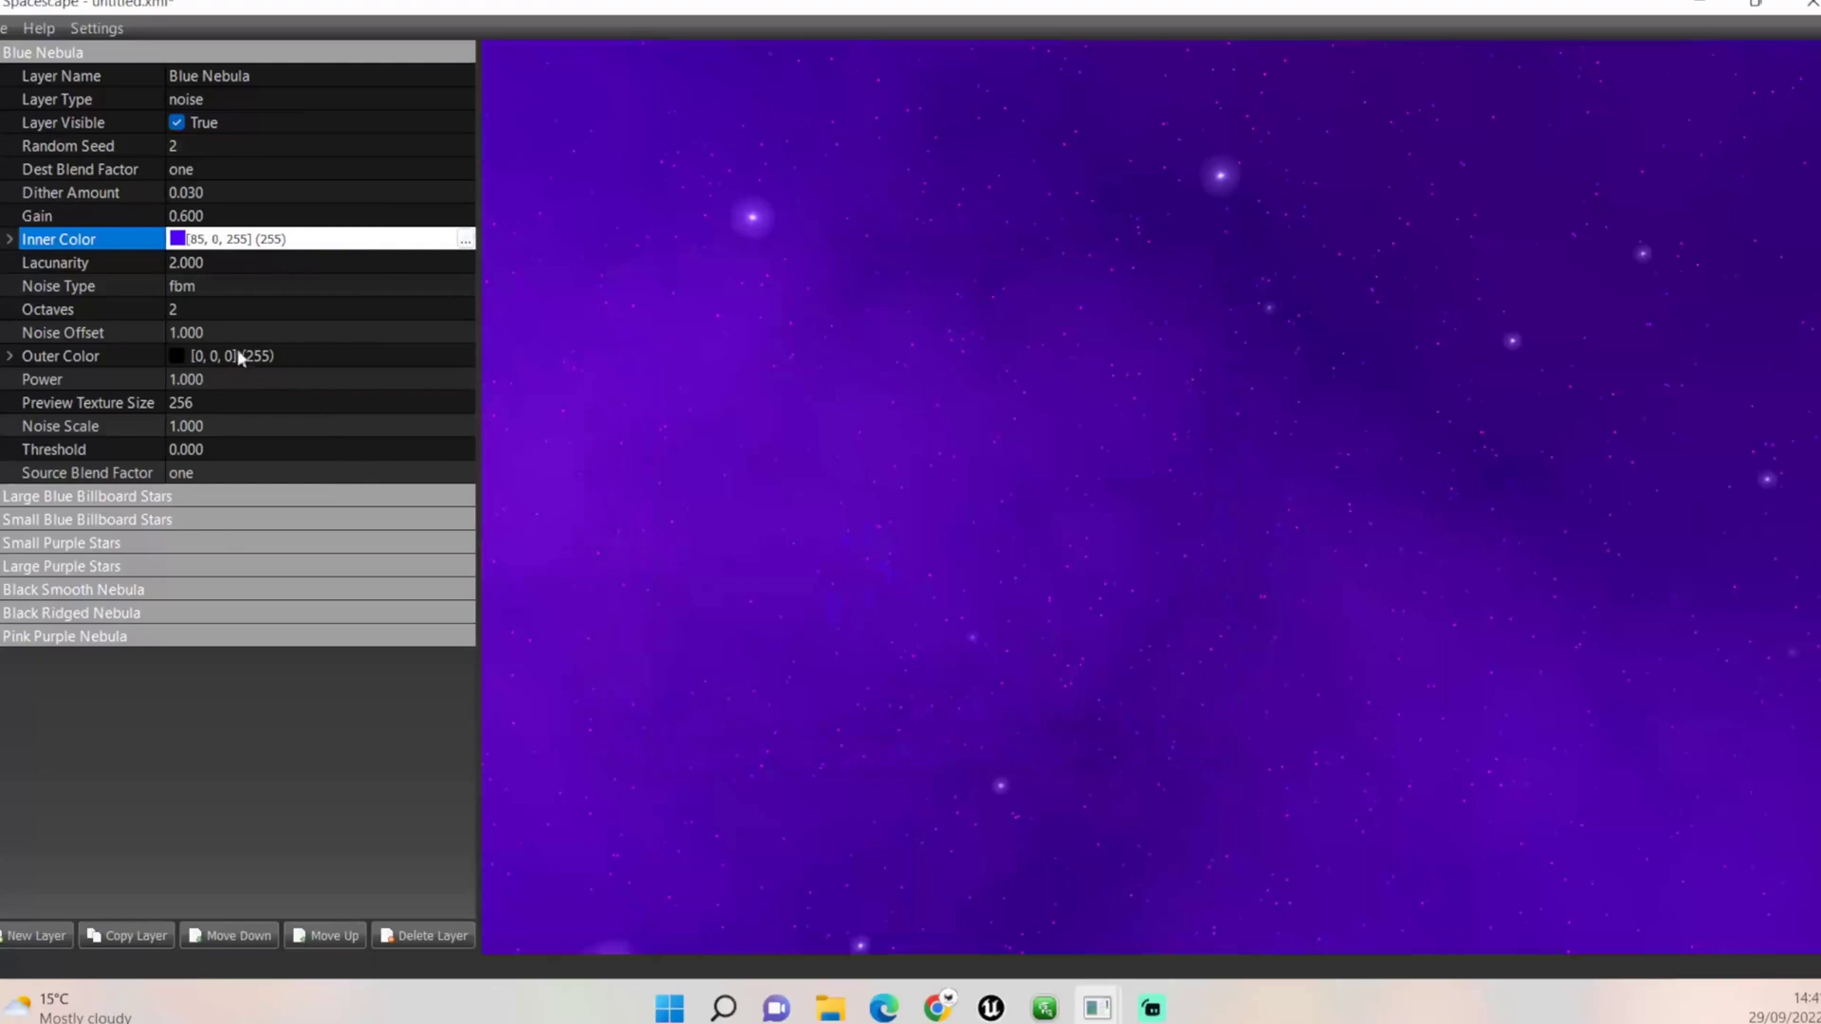
Give the nebula 7 octaves, ridged noise and a 0.800 threshold
click(205, 310)
text(7)
key(Return)
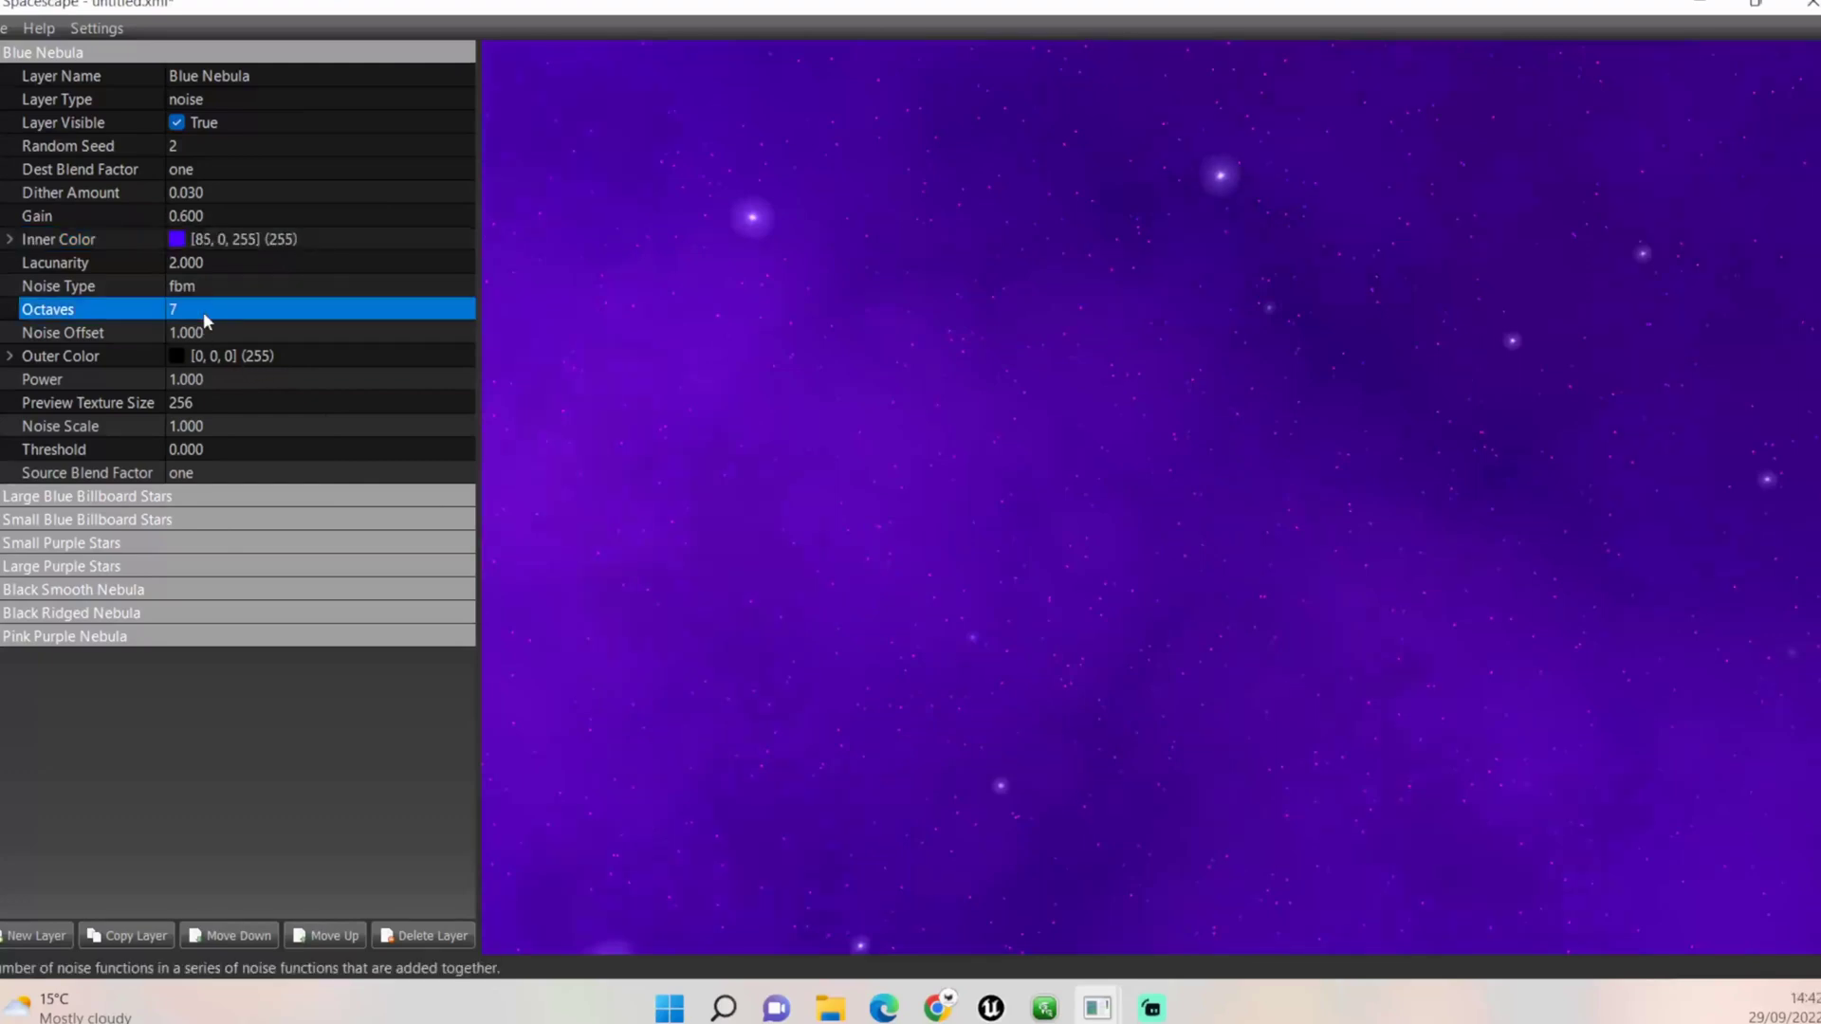
click(233, 289)
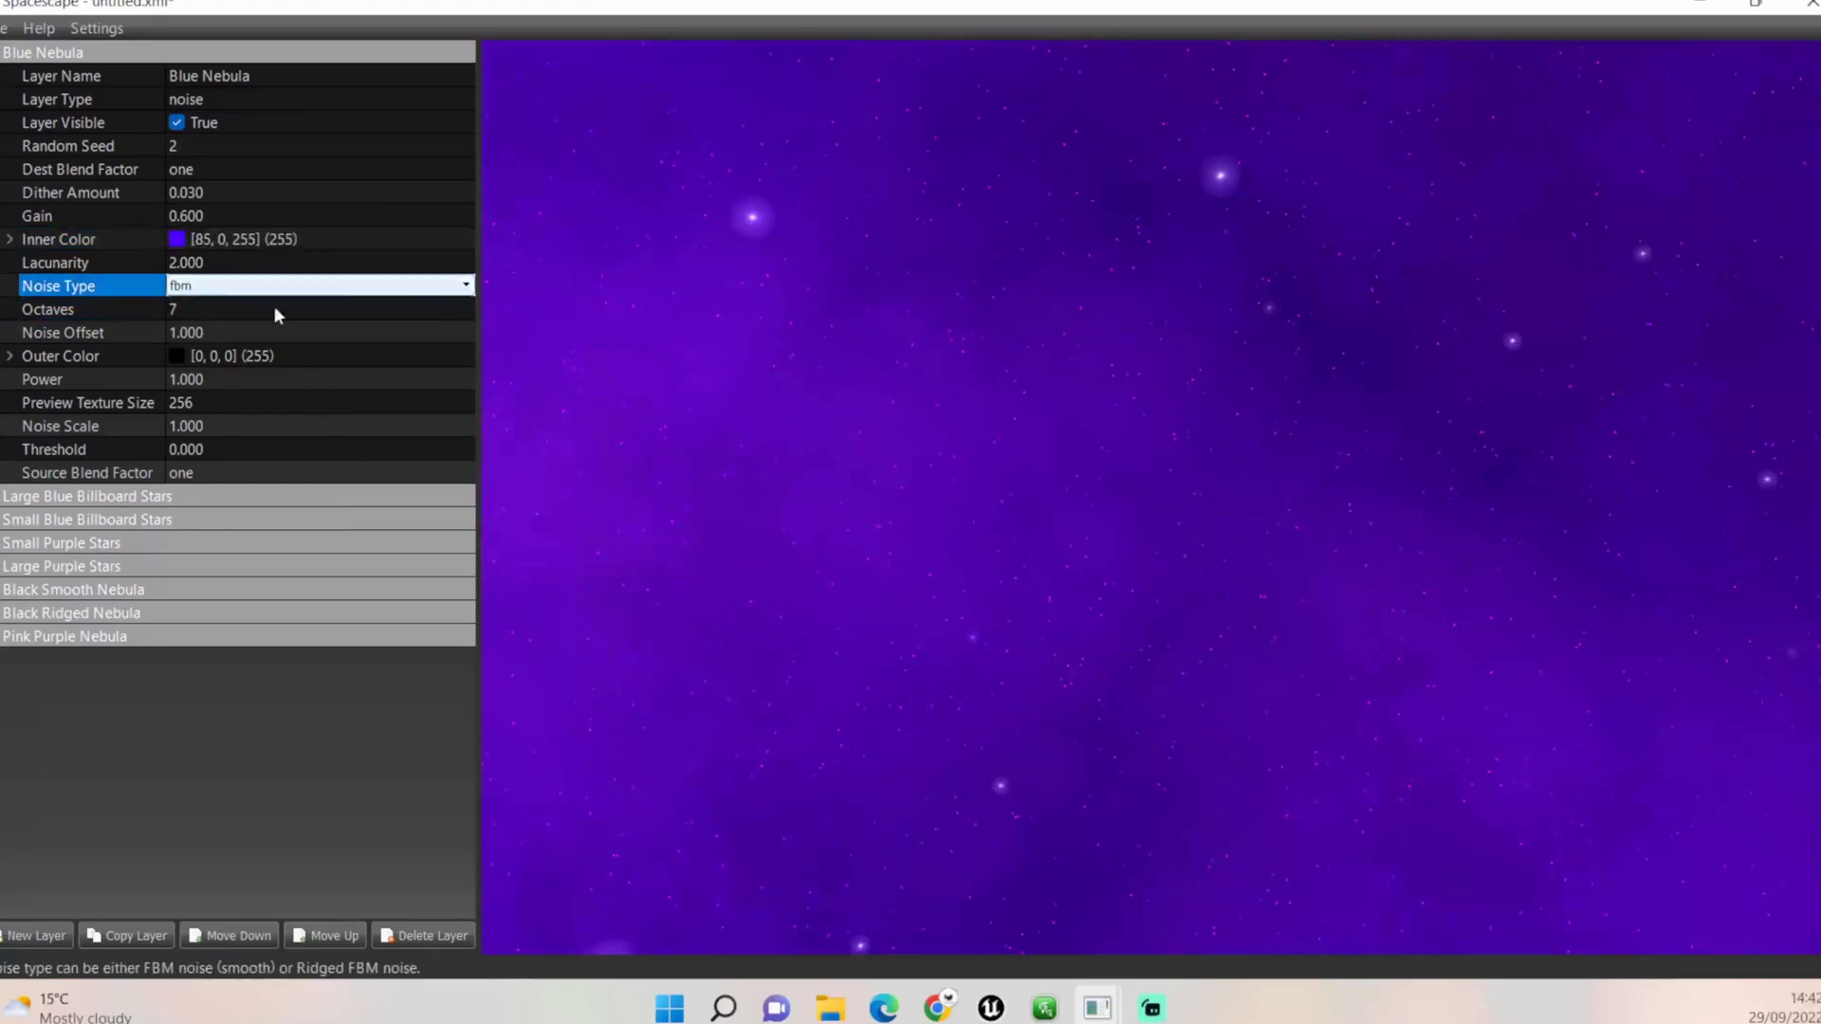
click(464, 288)
click(397, 315)
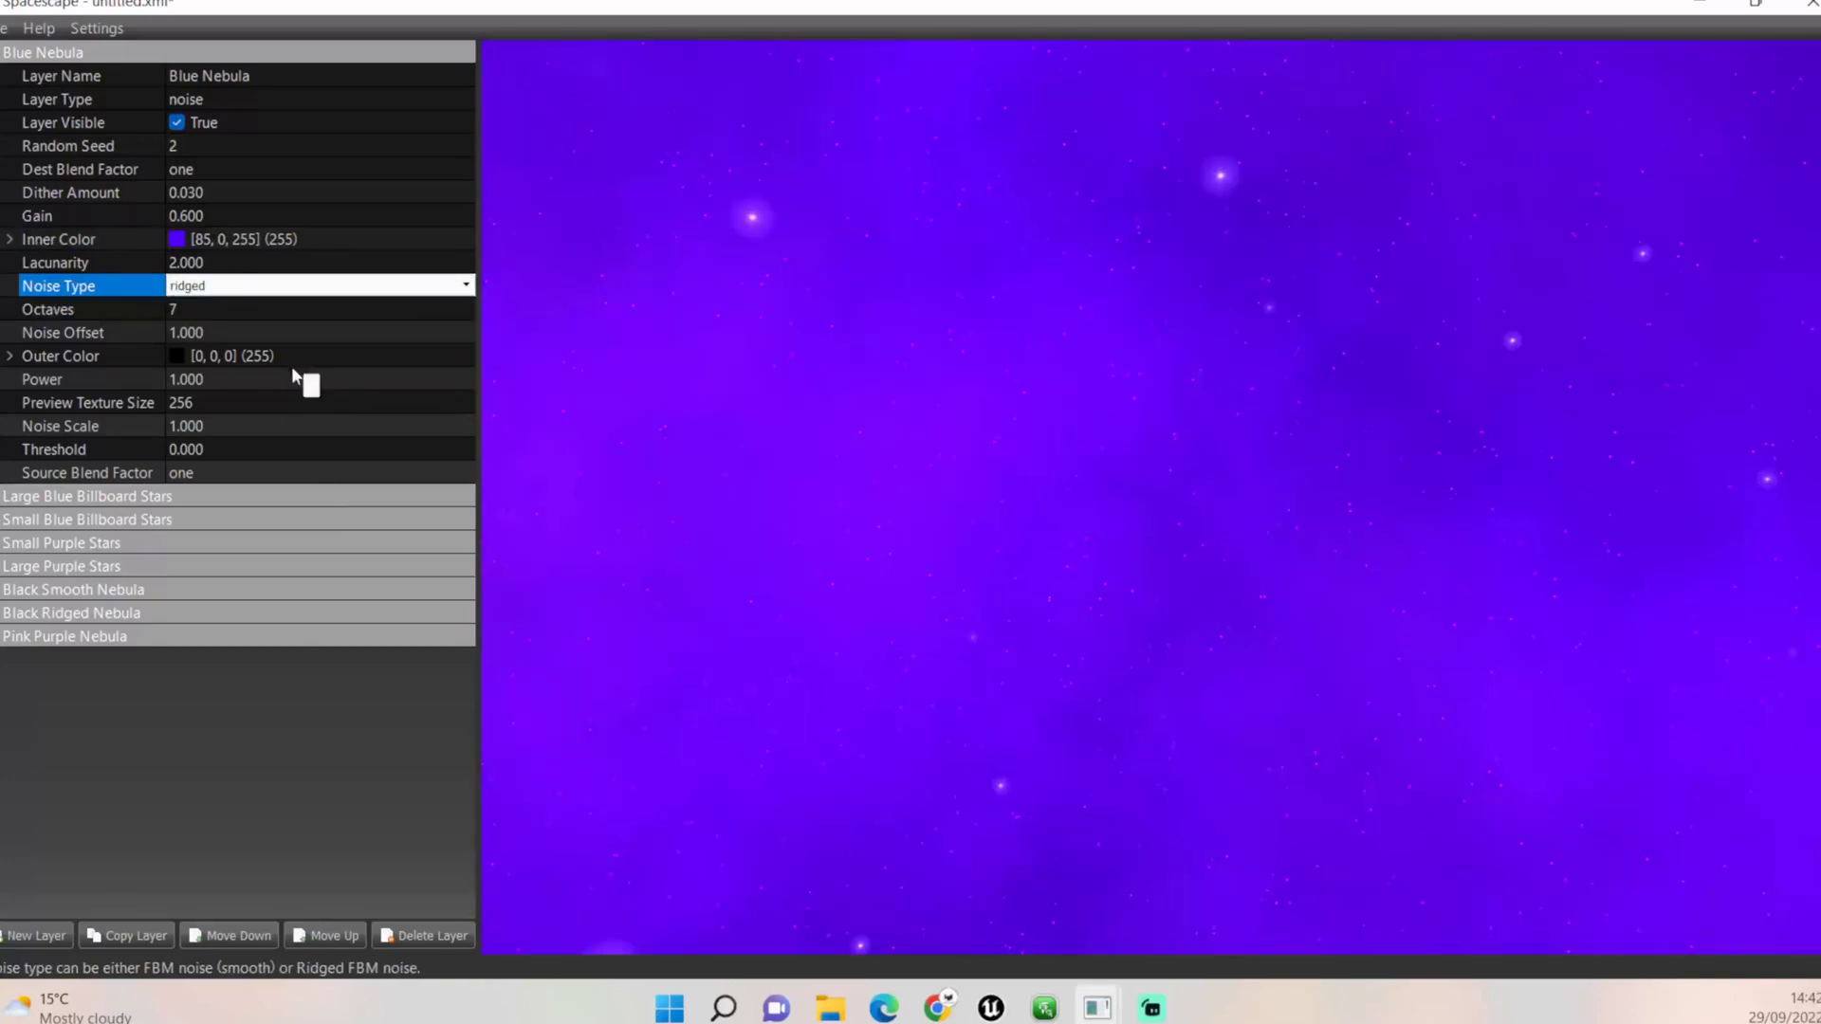
click(244, 448)
text(0.8)
key(Return)
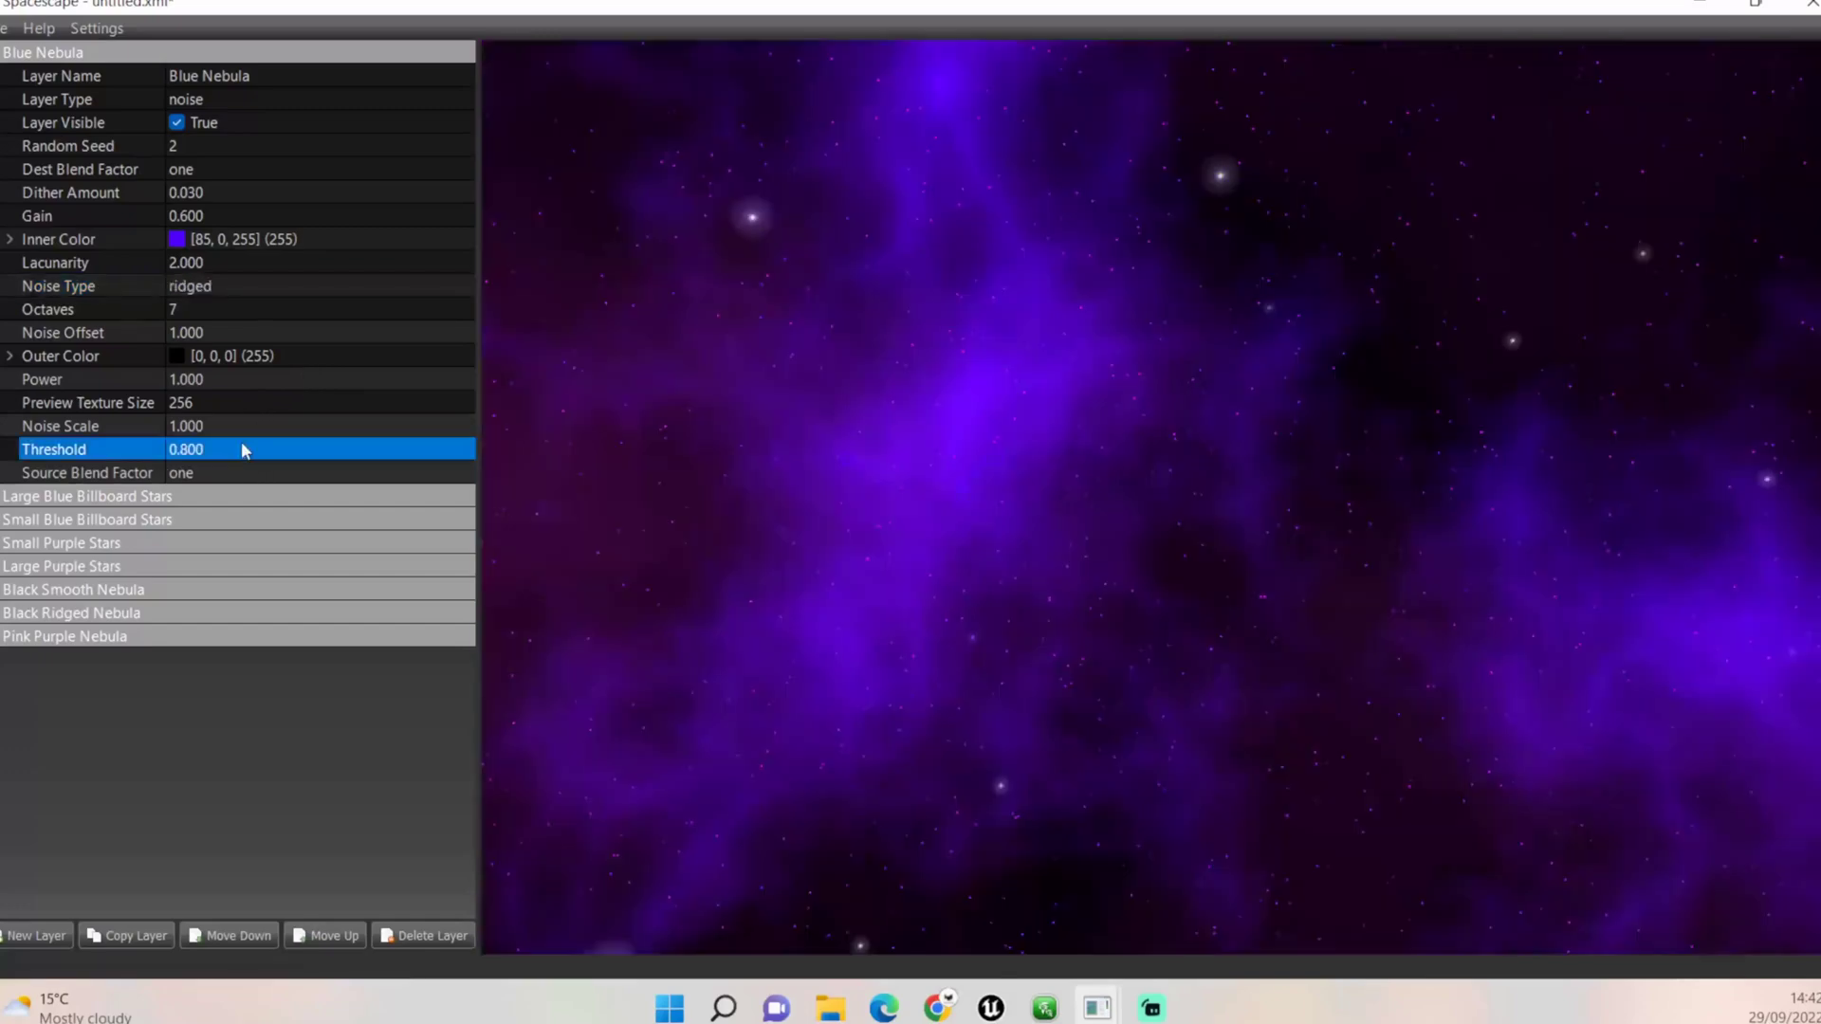
drag(1249, 543, 981, 397)
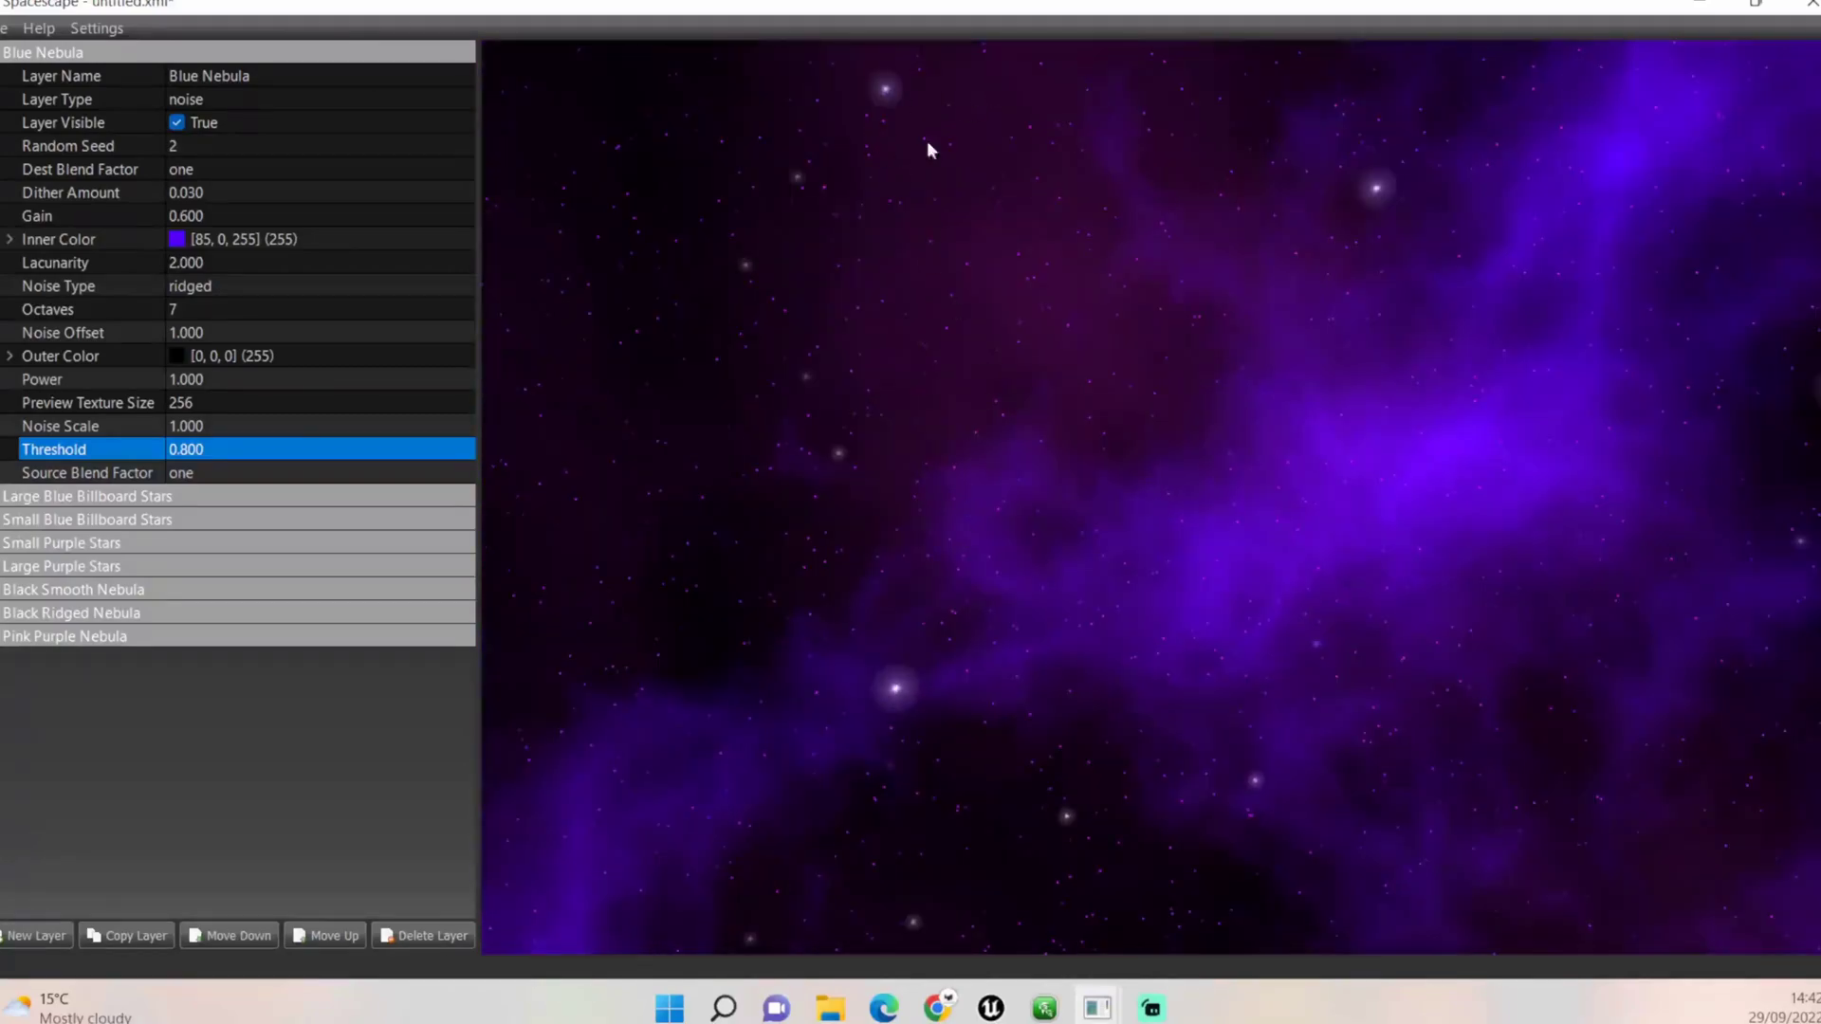
drag(1272, 511, 1355, 464)
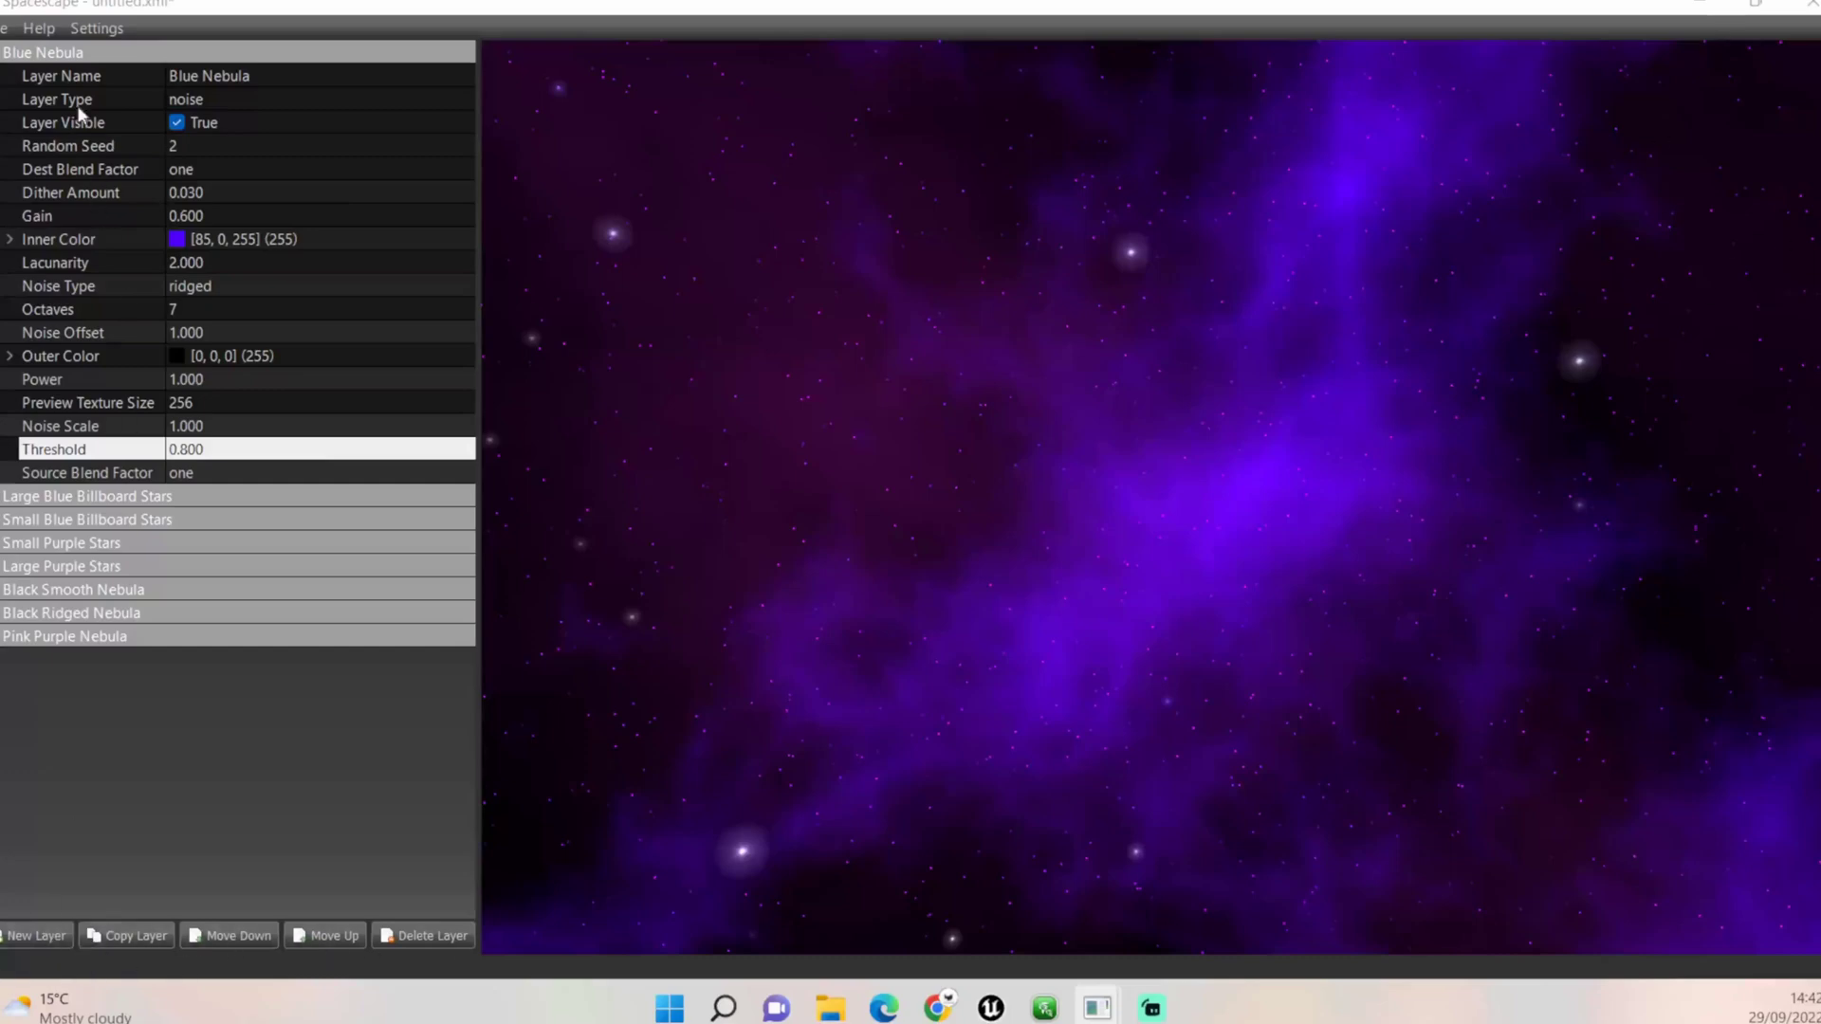
Collapse Blue Nebula, add a new layer, and make it a billboard layer
click(43, 53)
click(36, 936)
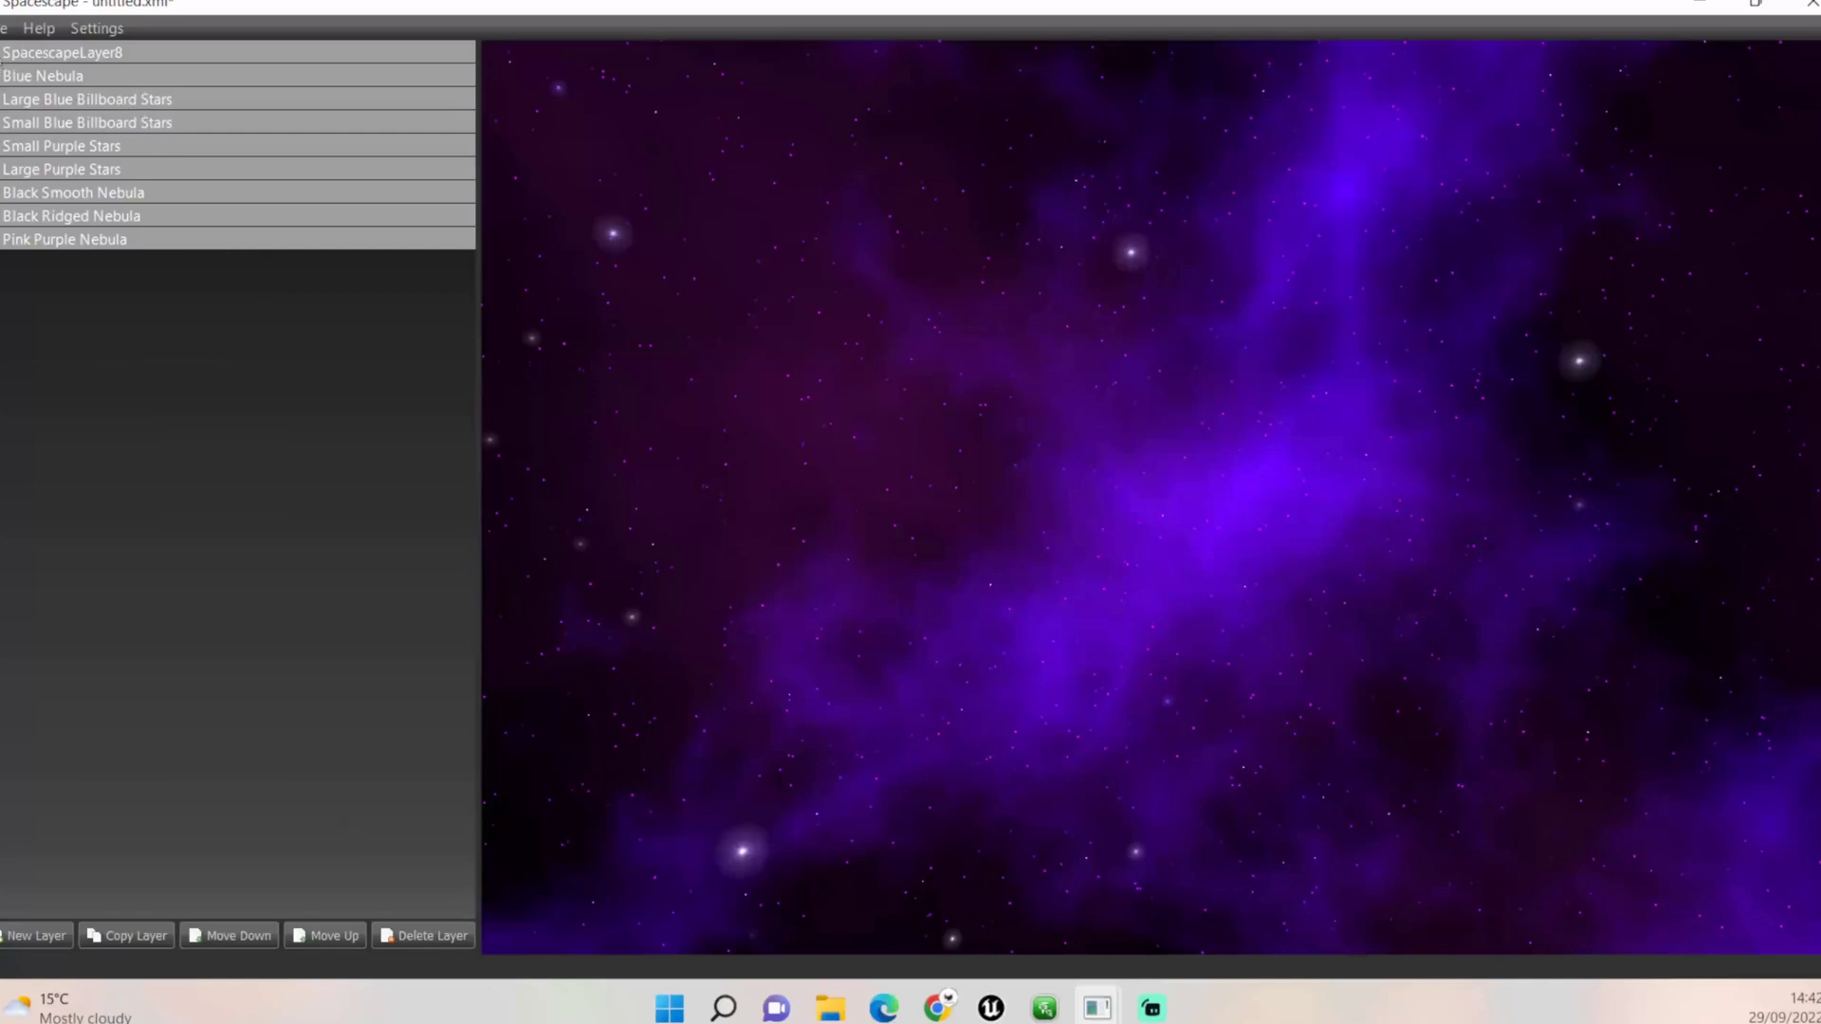
click(55, 55)
click(326, 99)
click(466, 99)
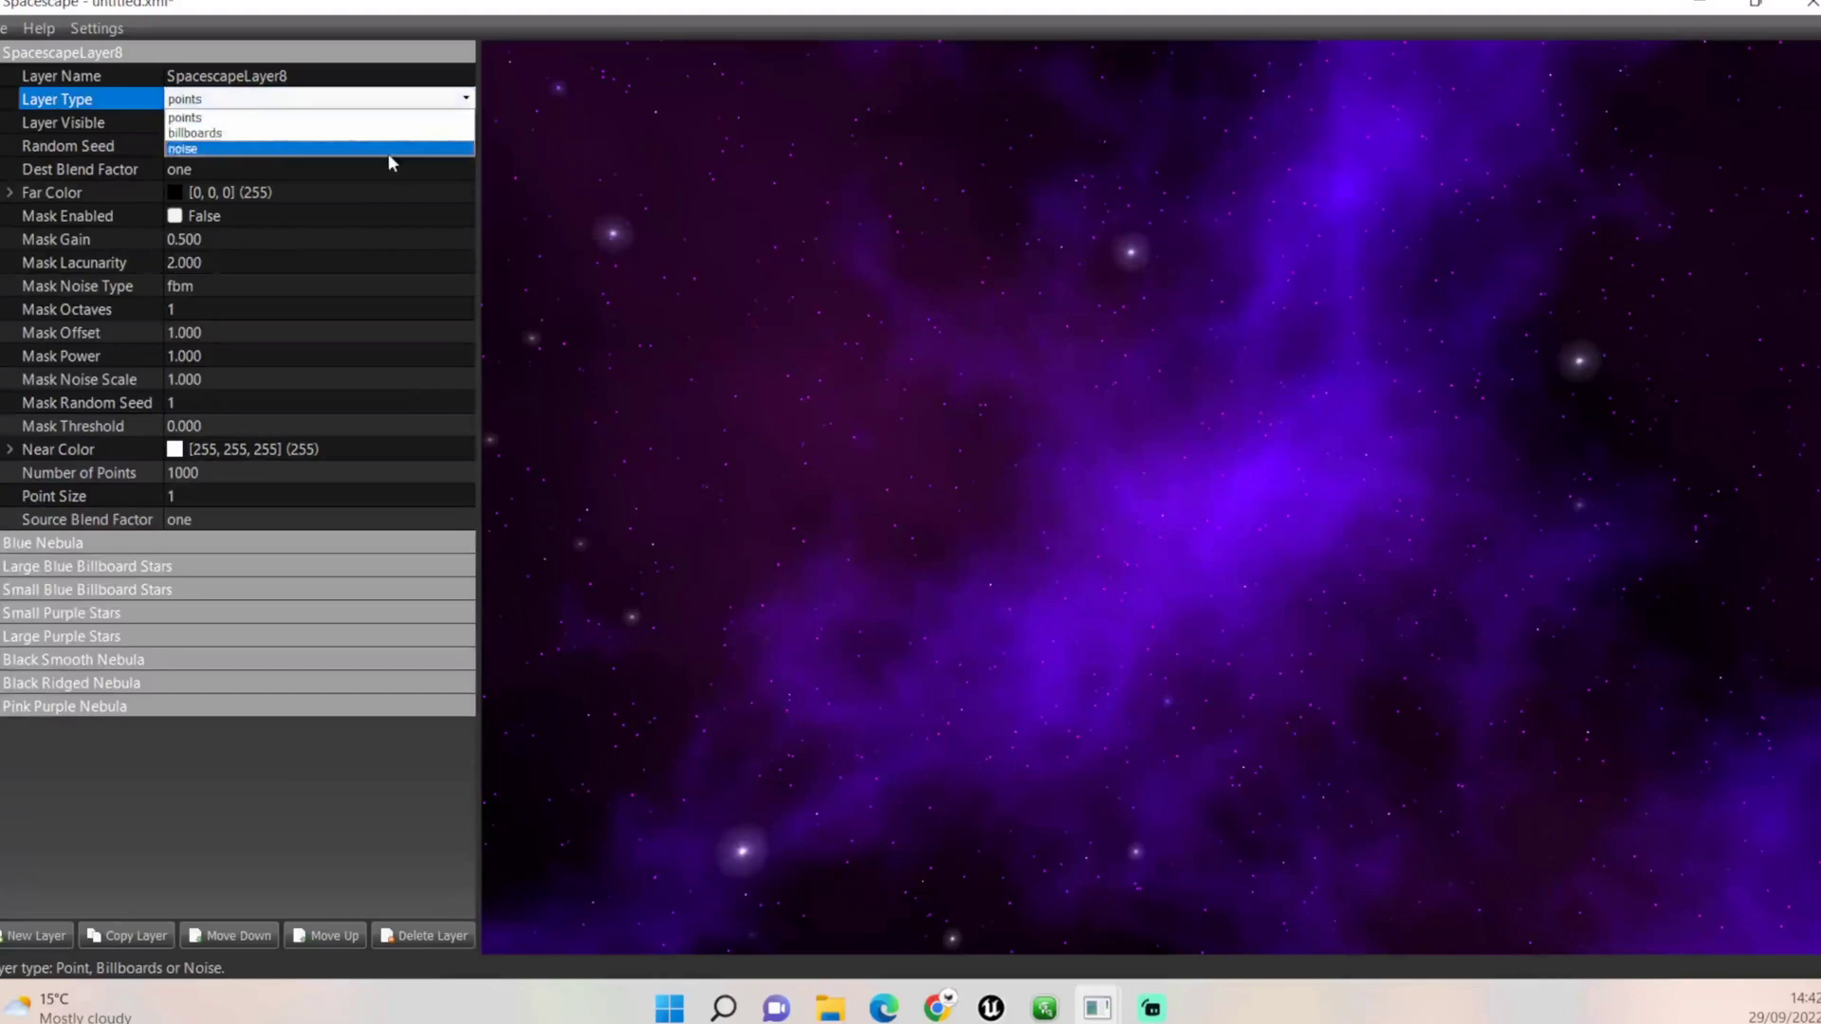
click(385, 133)
Name the layer 'Large Green Blue Point Stars' and switch its type to points
click(350, 78)
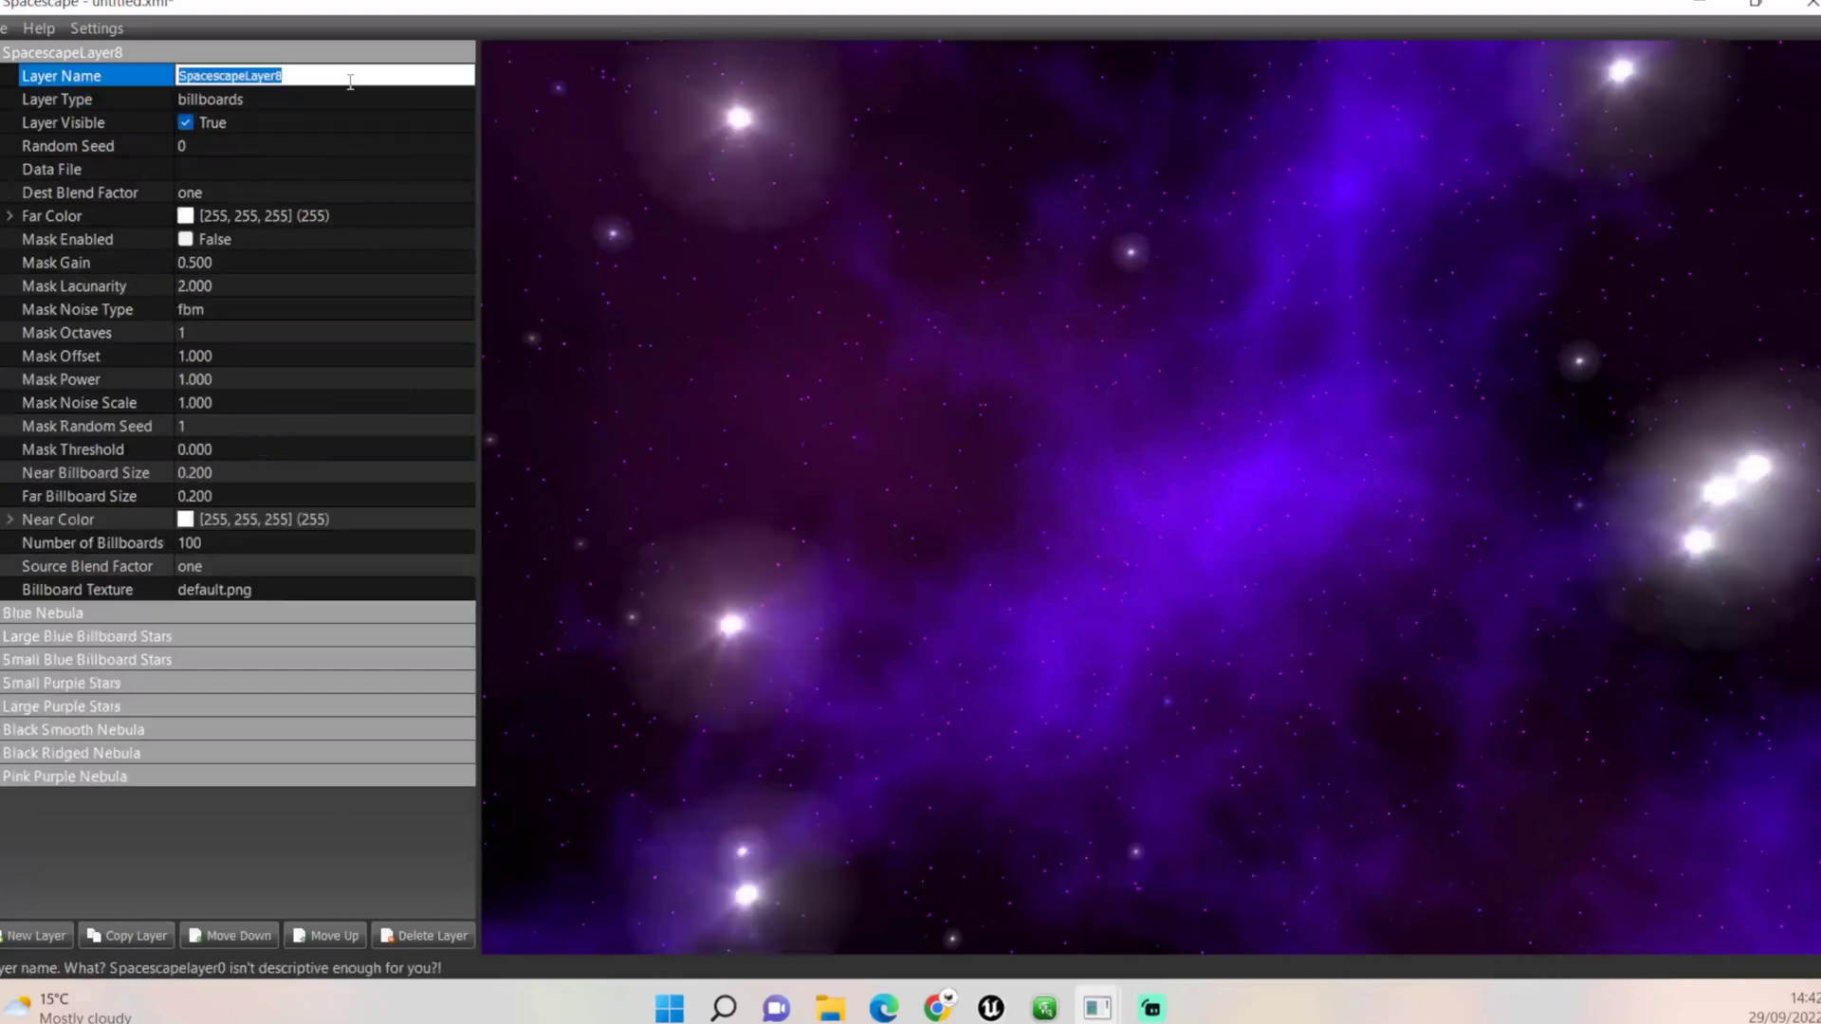
text(Lar)
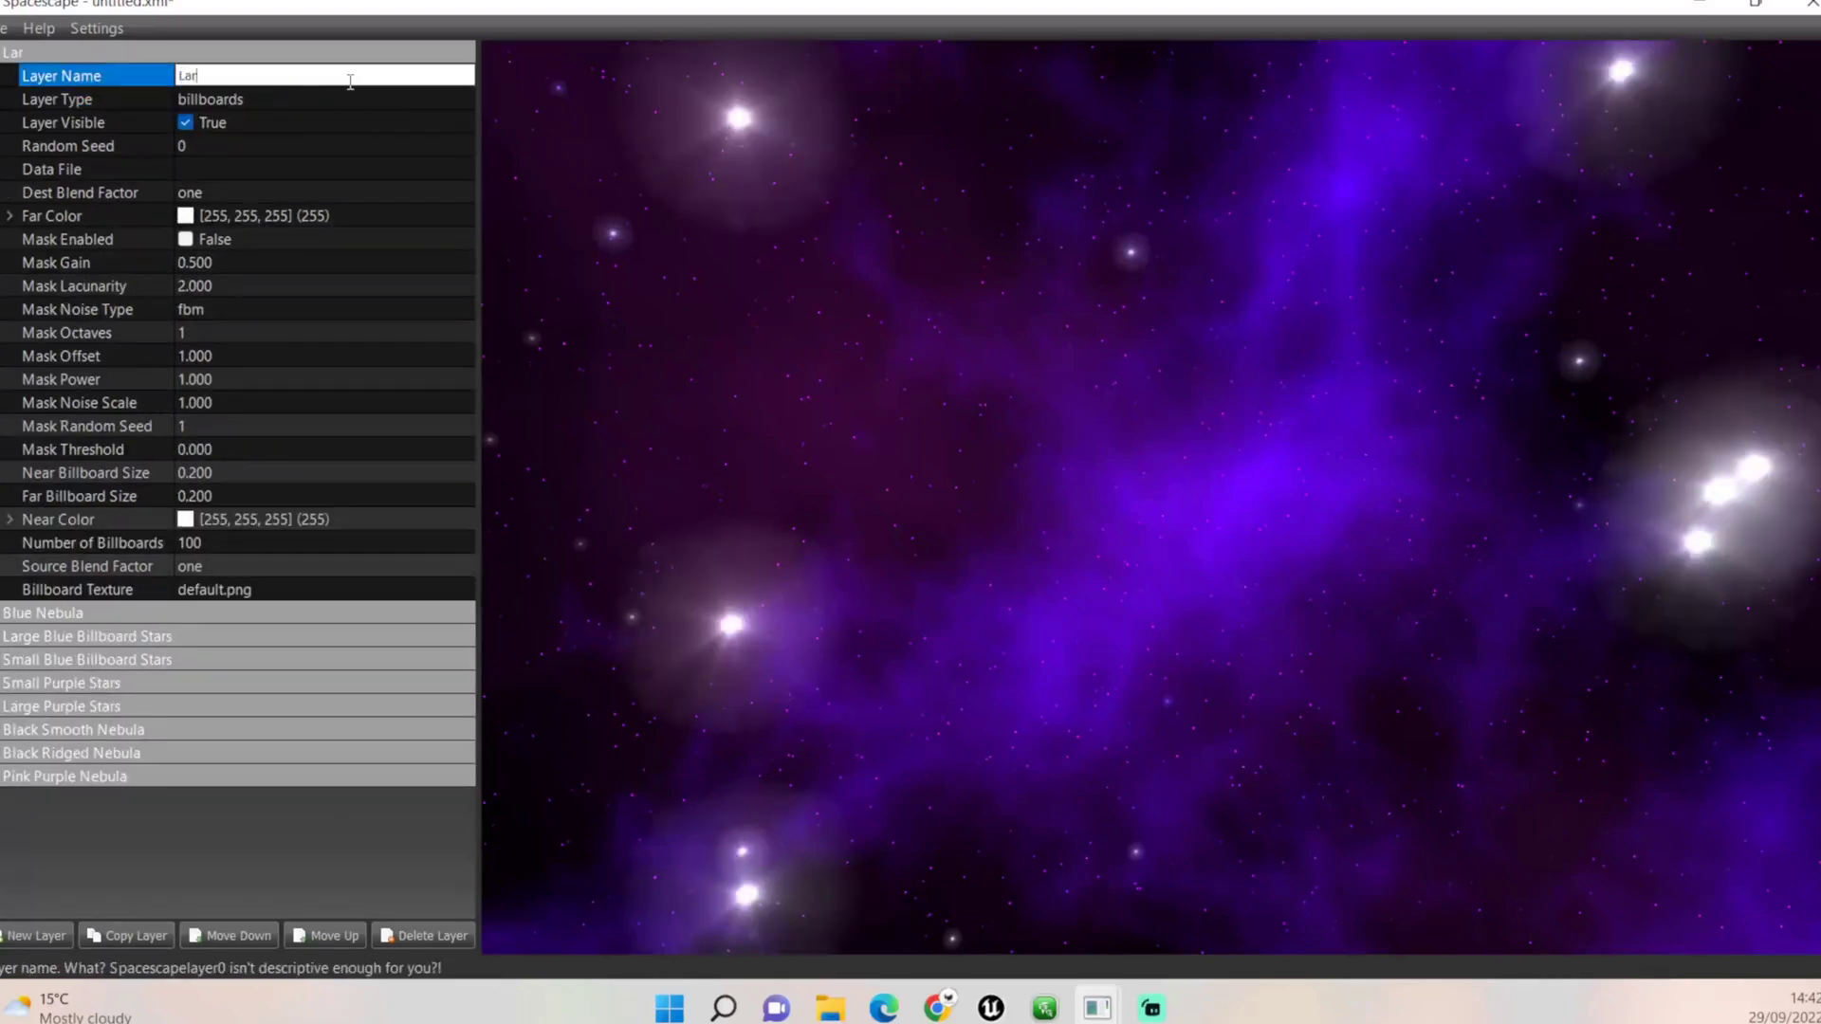
text(ge Green Billboard St)
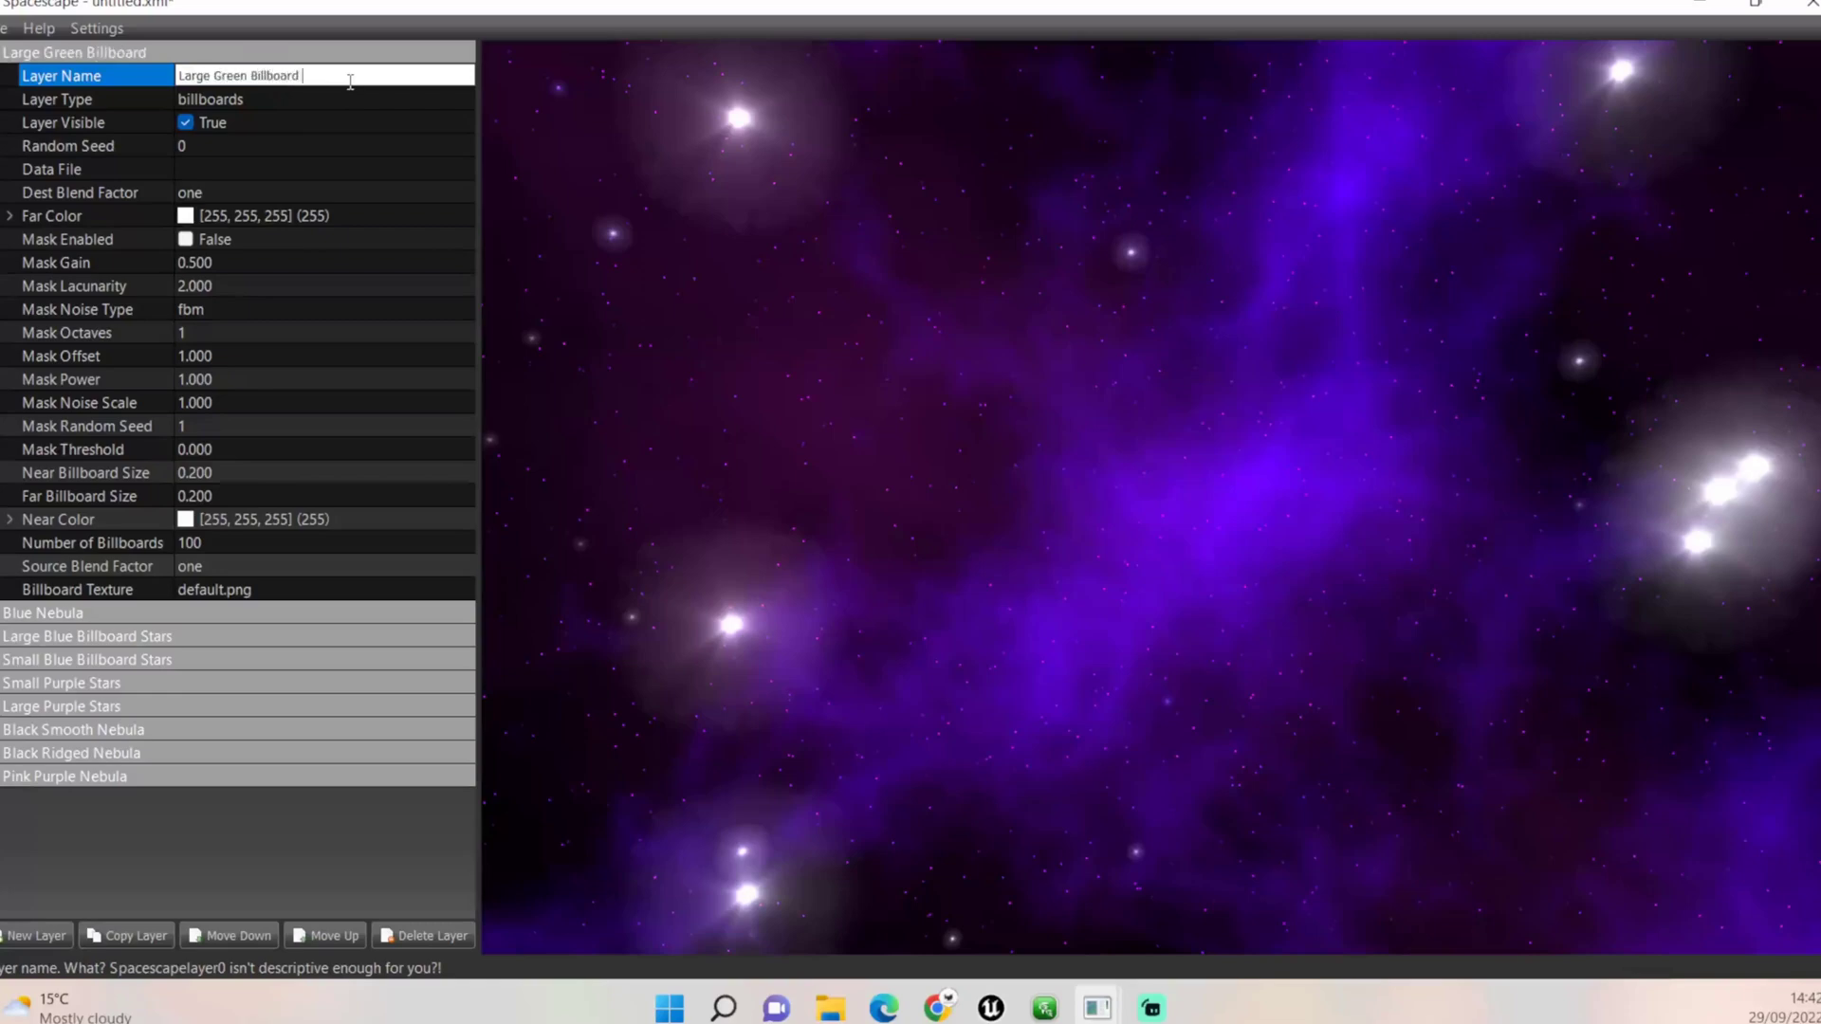
key(BackSpace)
key(BackSpace)
key(BackSpace)
key(BackSpace)
key(BackSpace)
key(BackSpace)
key(BackSpace)
key(BackSpace)
key(BackSpace)
key(BackSpace)
key(BackSpace)
key(BackSpace)
text(Blue Point Stars)
key(Return)
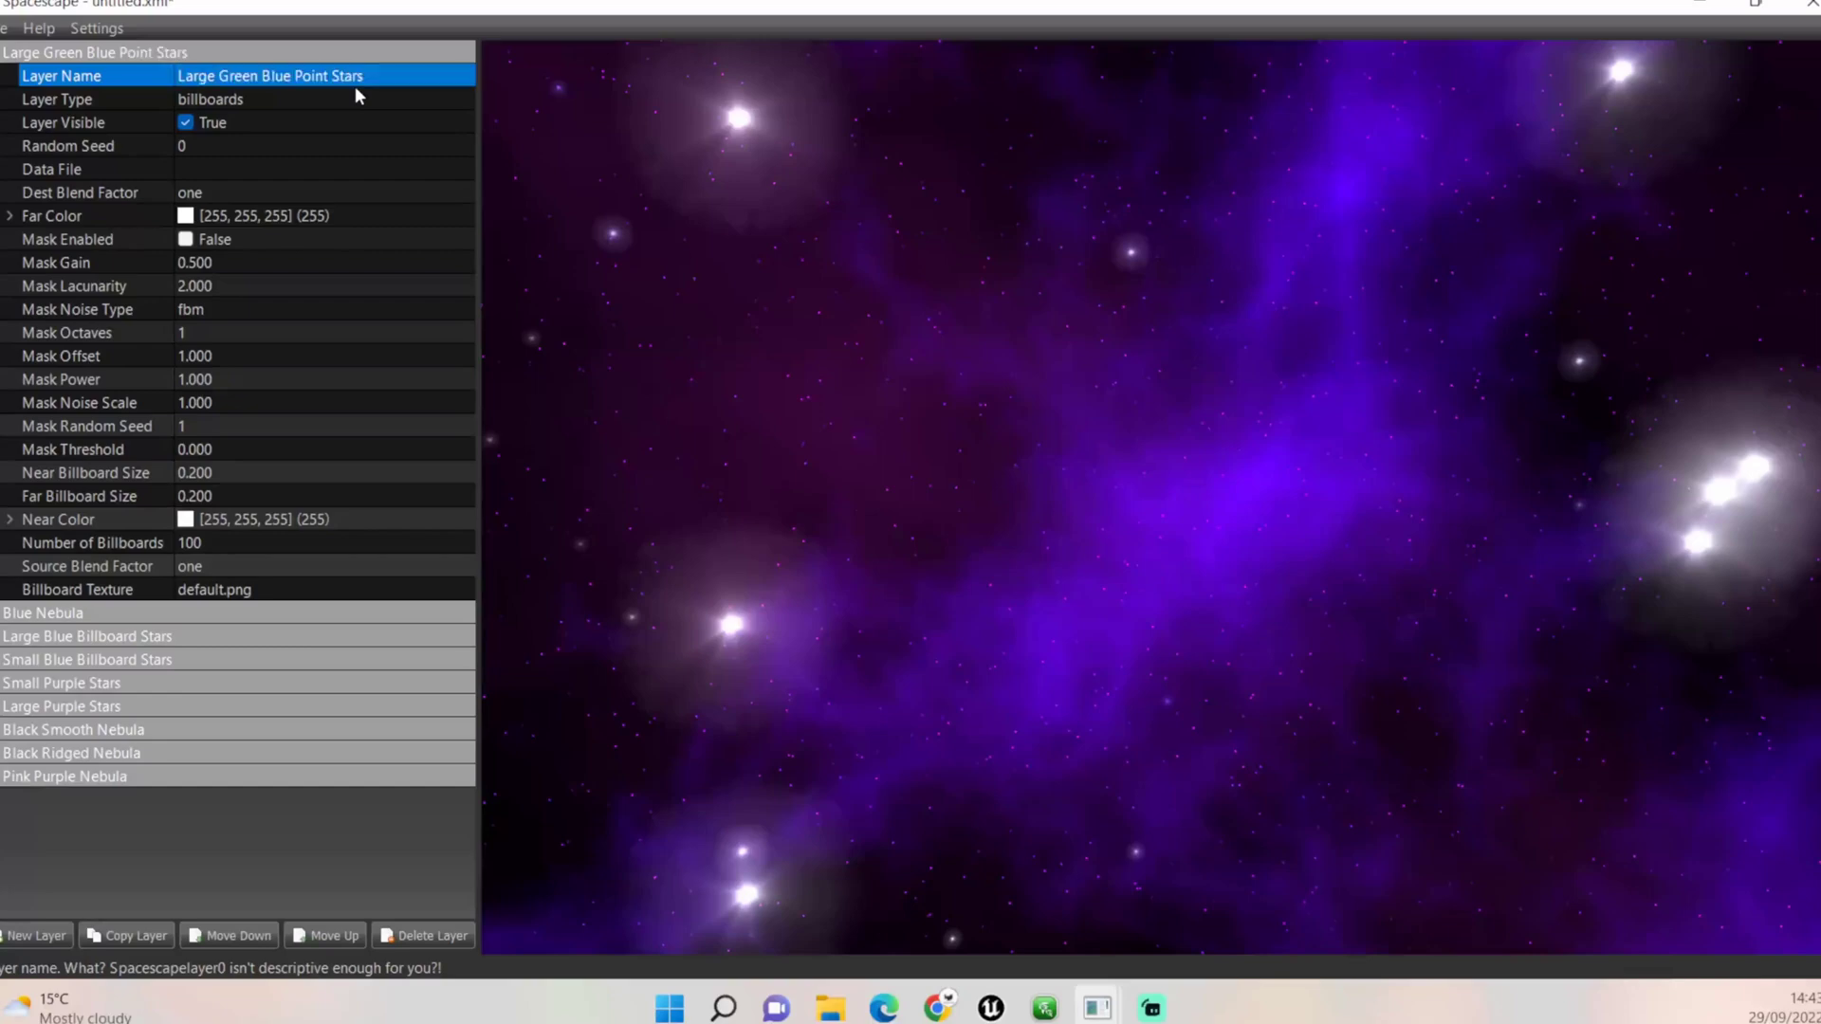
click(230, 100)
click(412, 98)
click(411, 117)
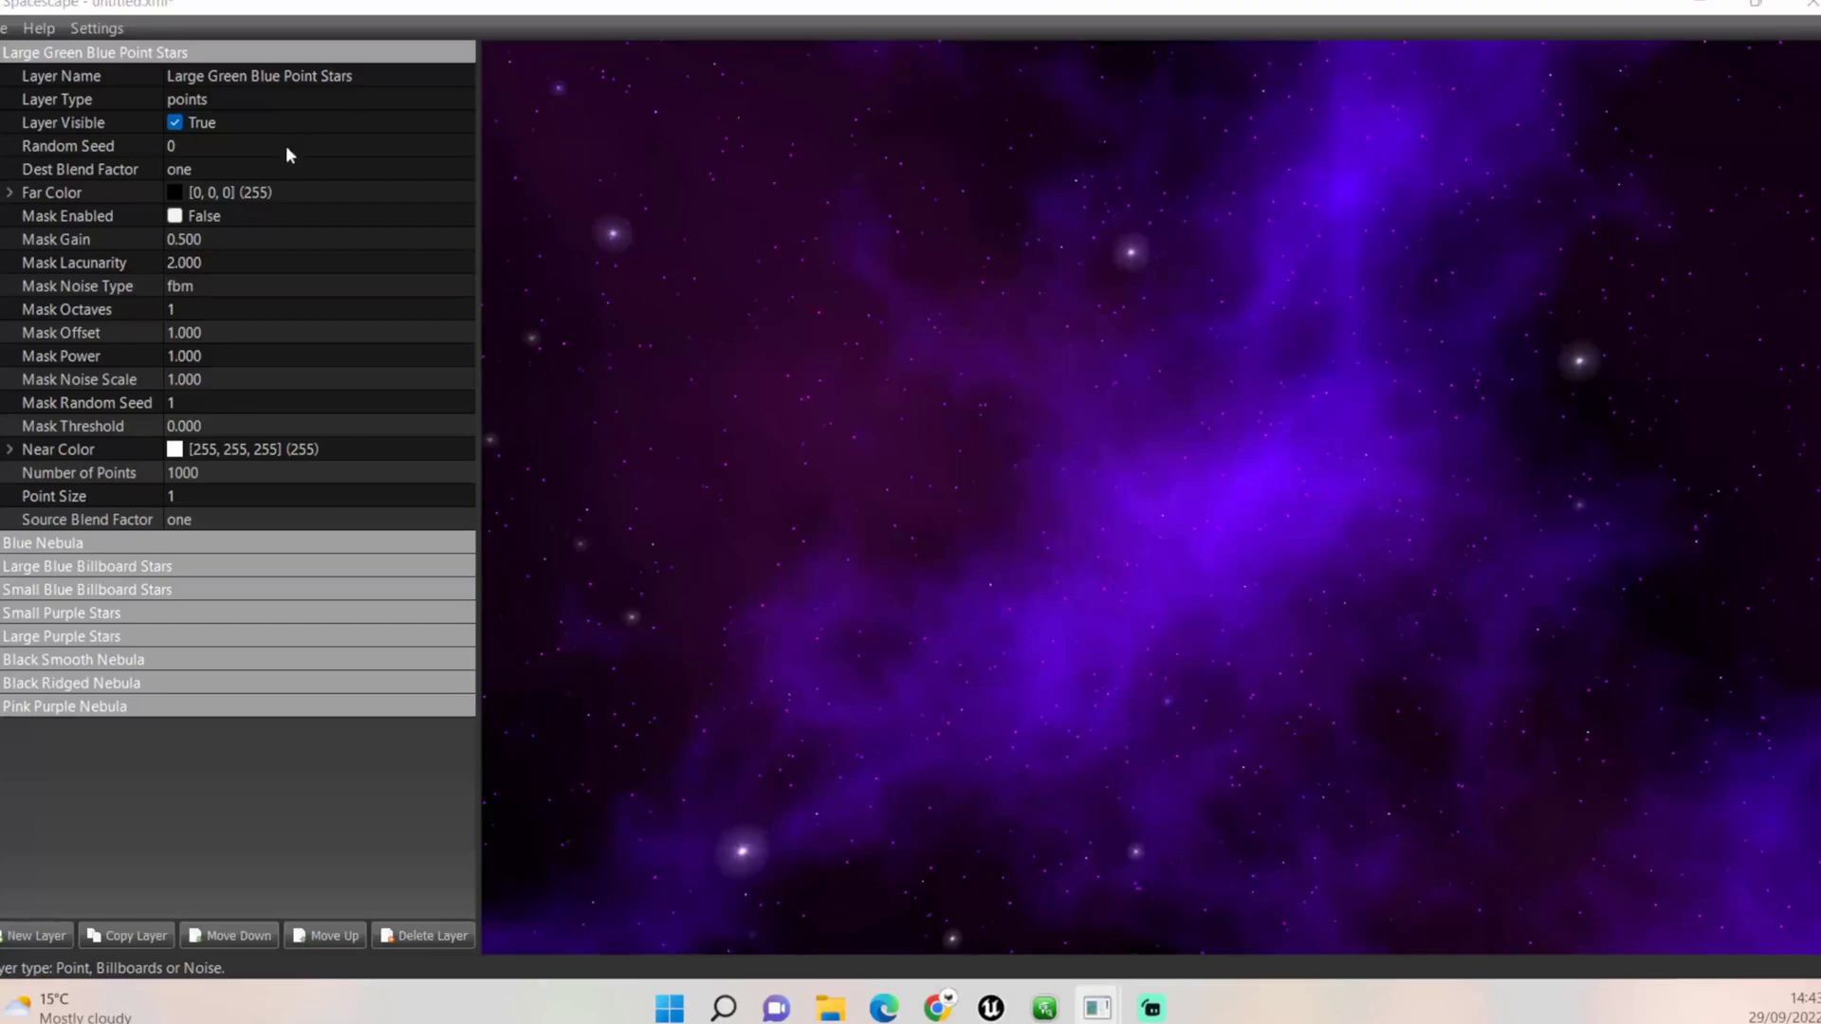
click(289, 147)
Set the layer's random seed to 1 and its far colour to dark teal #00557f
click(465, 140)
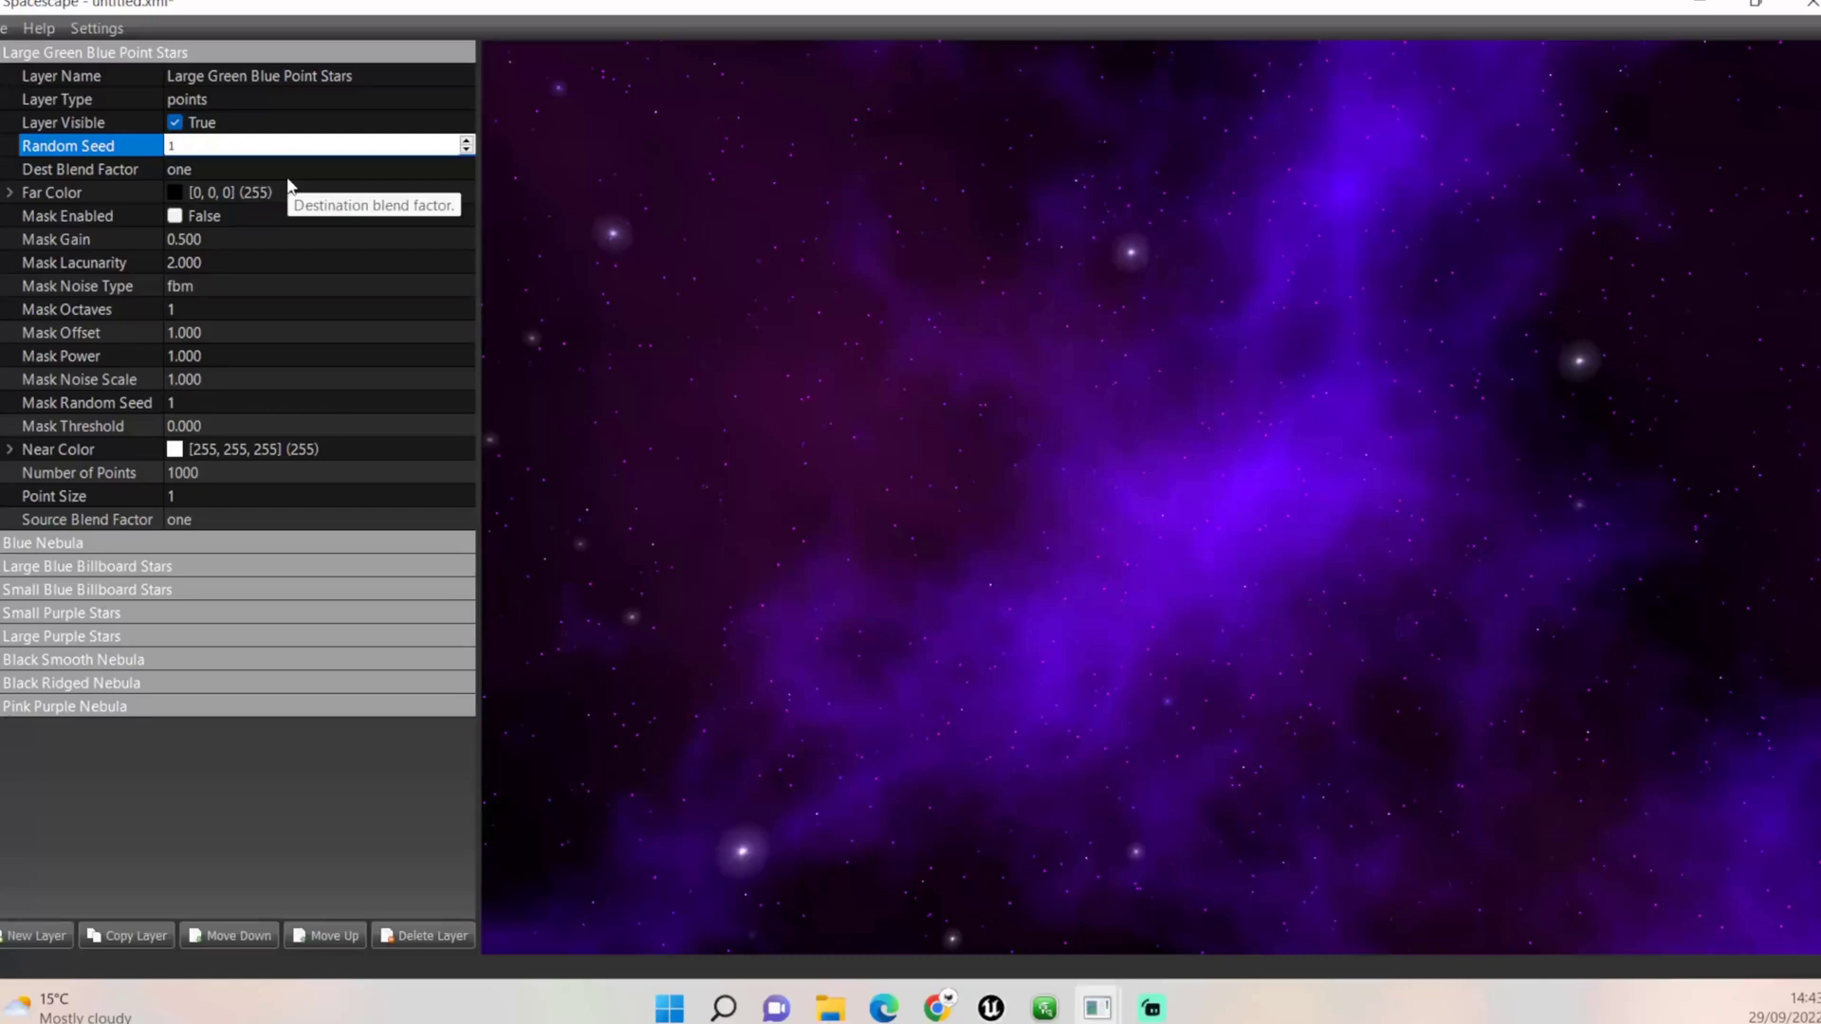
click(195, 192)
click(464, 193)
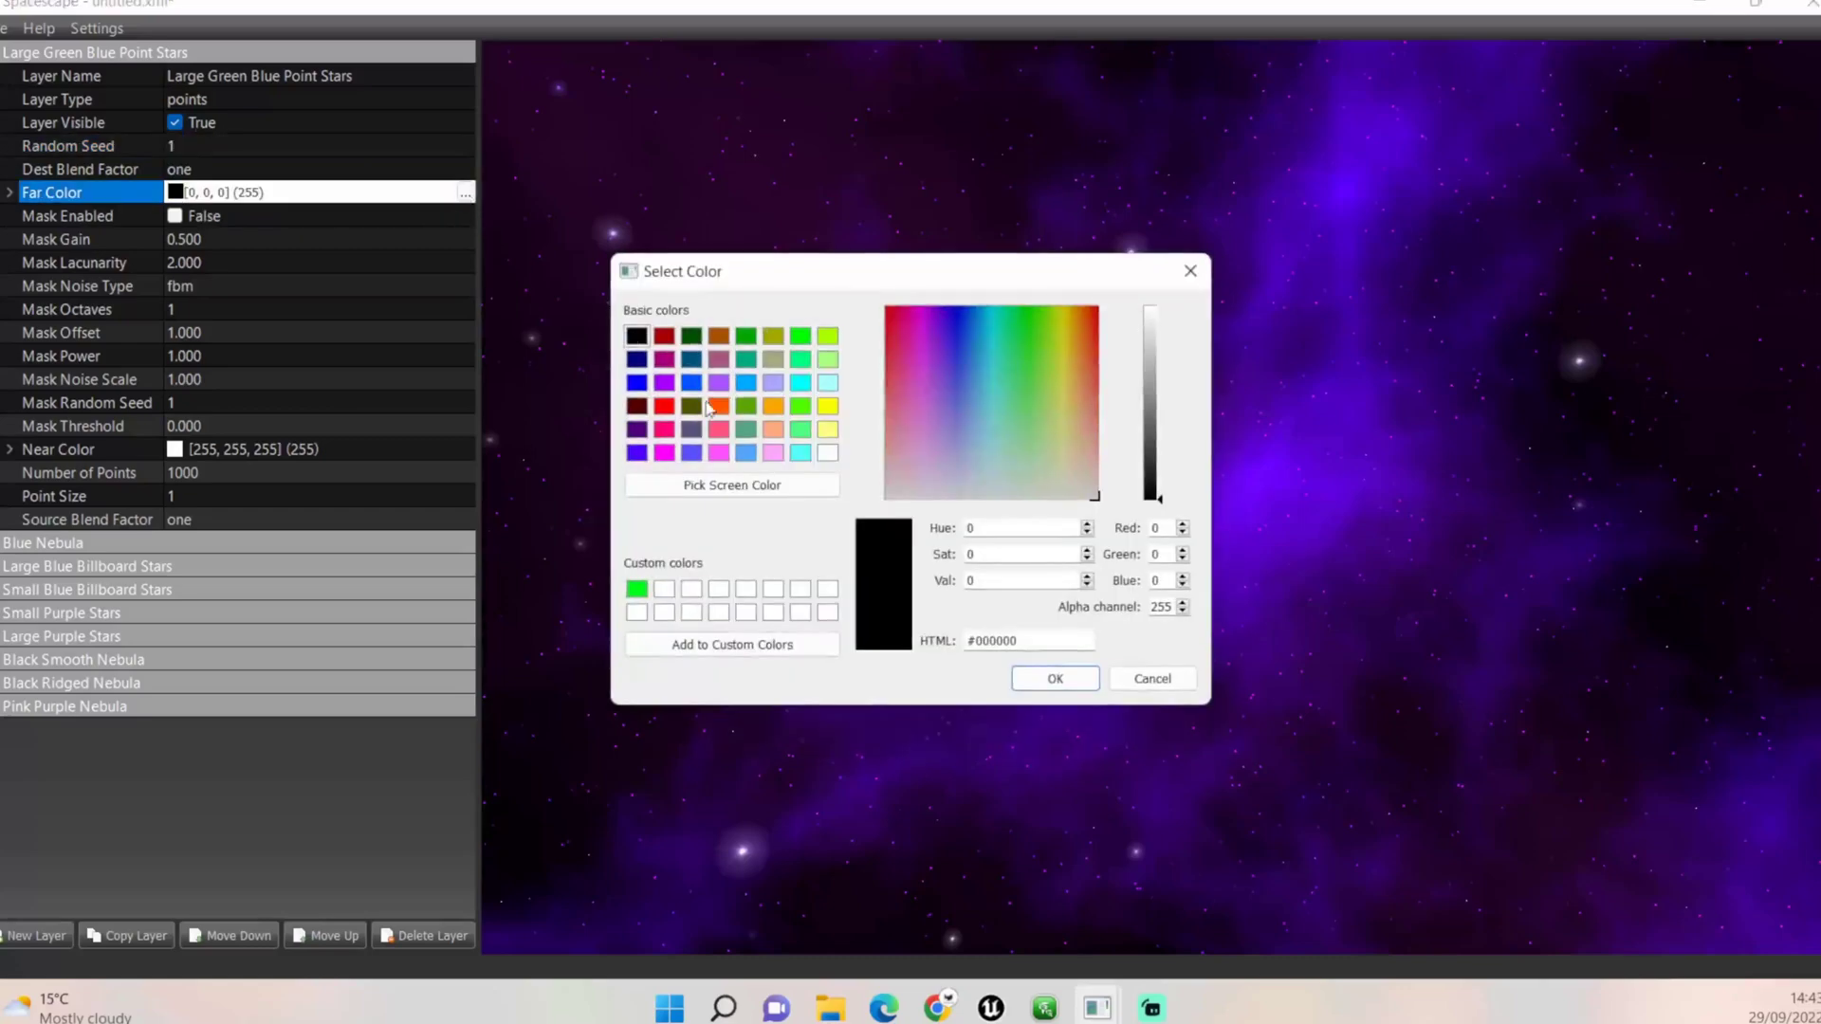
click(692, 359)
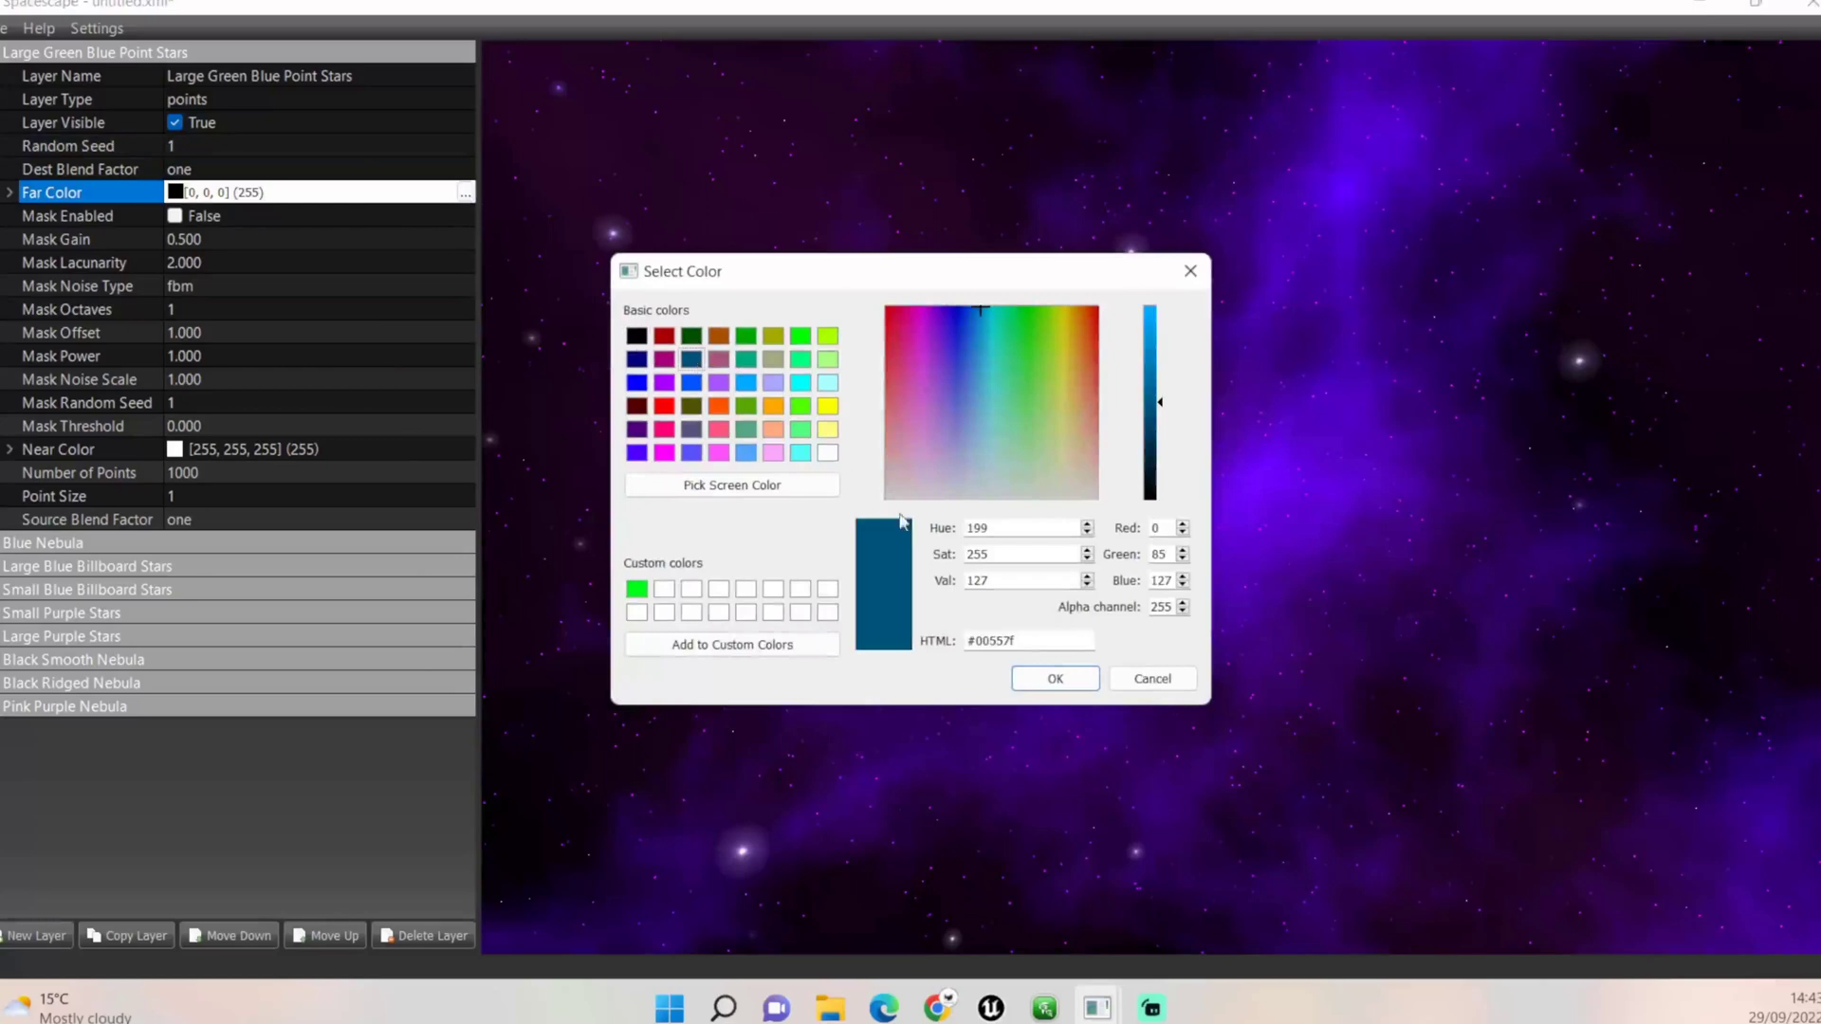
click(1053, 679)
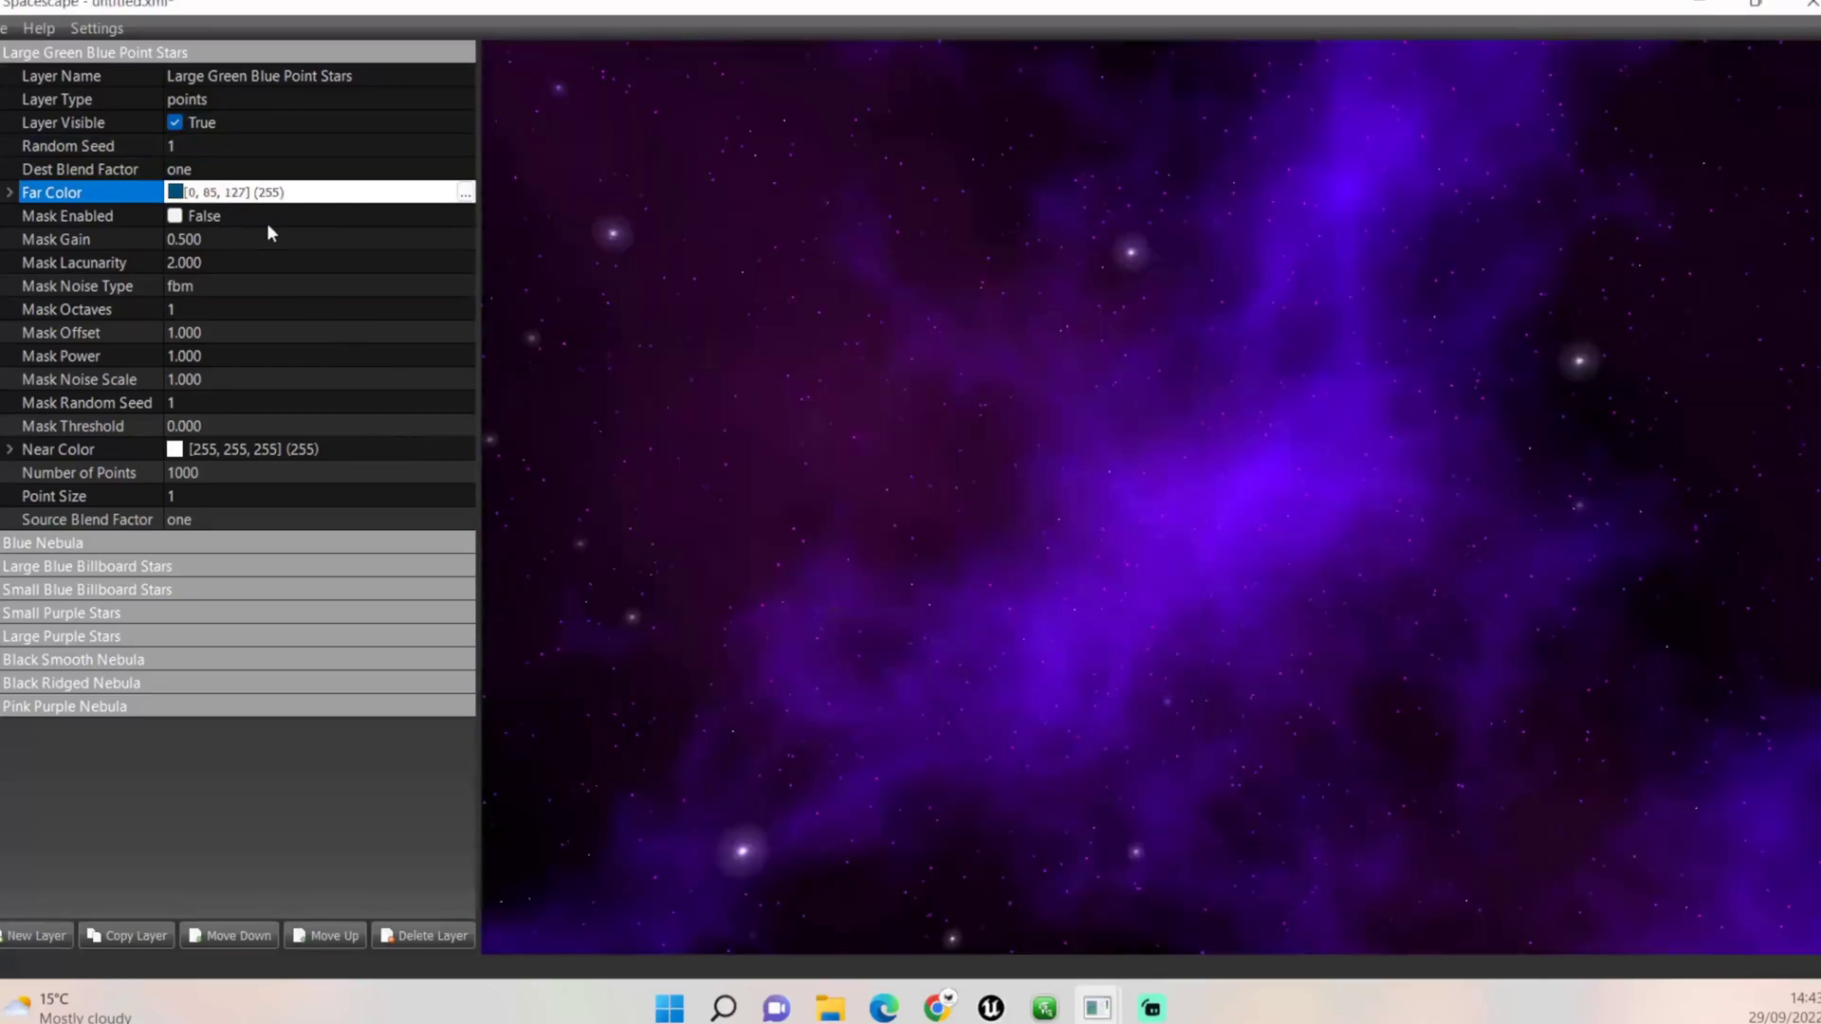
Set the mask lacunarity to 2.250
click(272, 243)
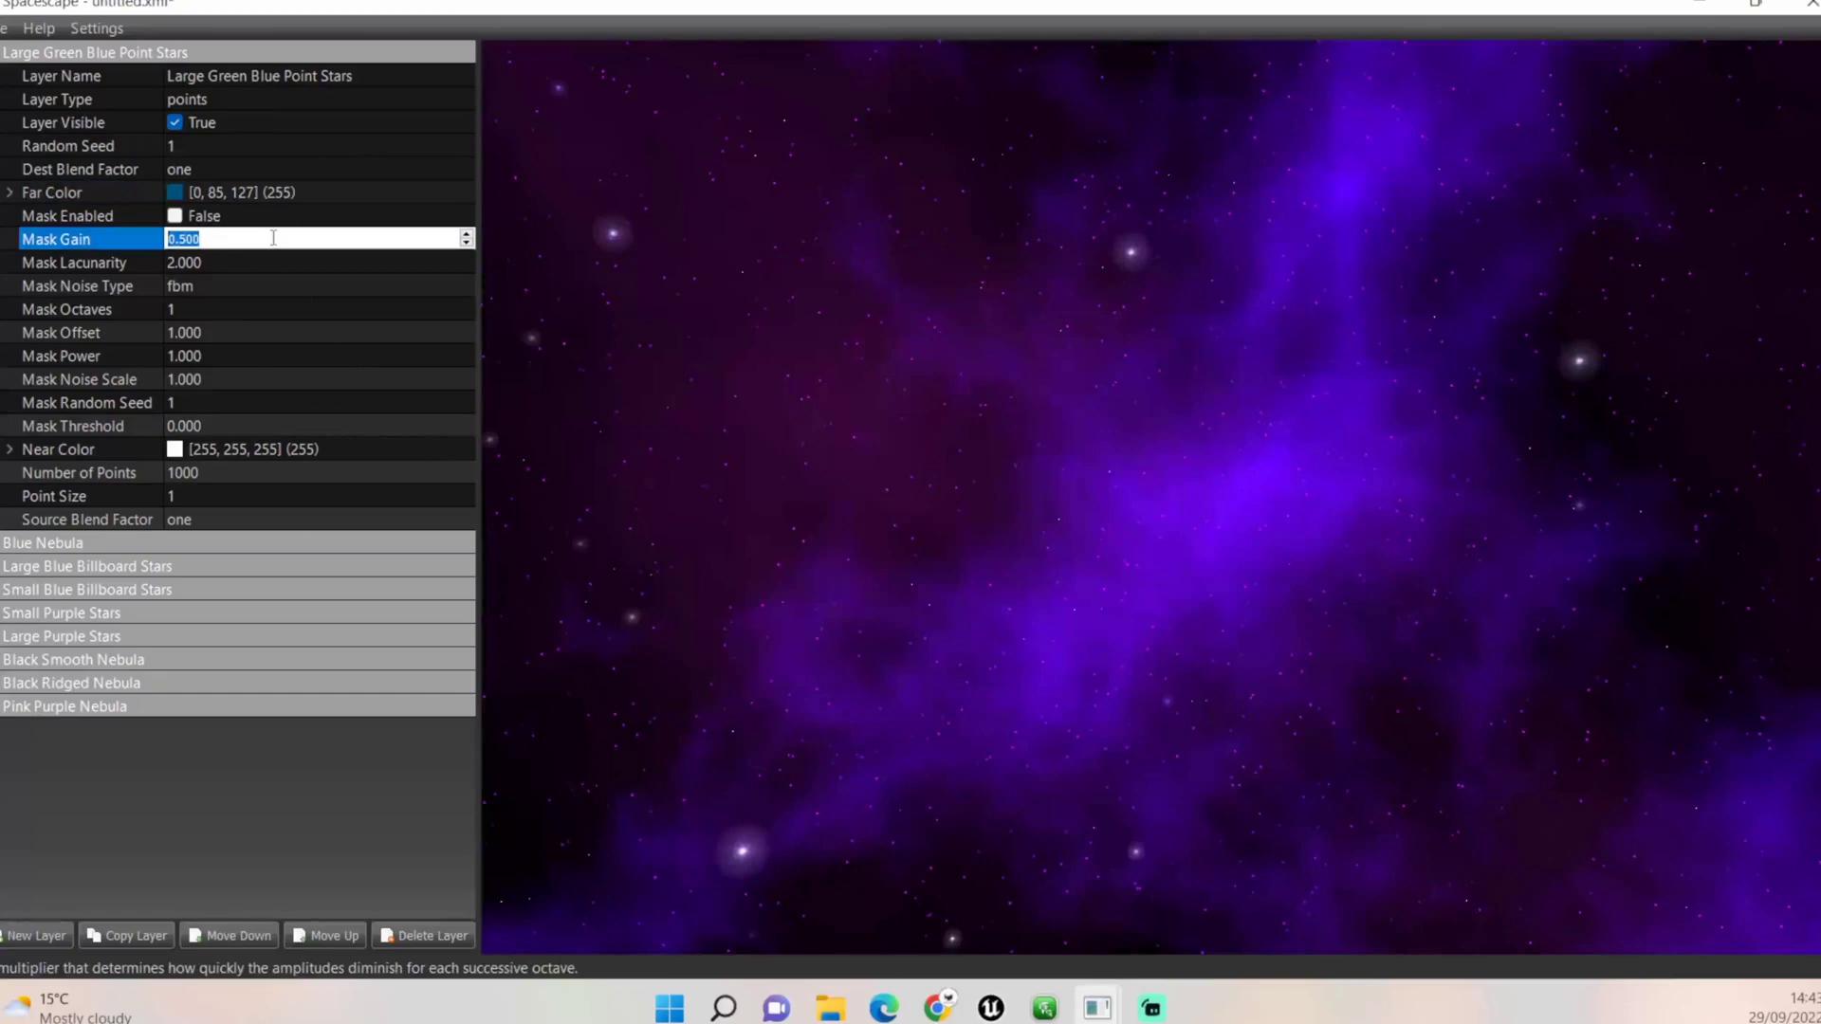
click(285, 261)
text(2.250)
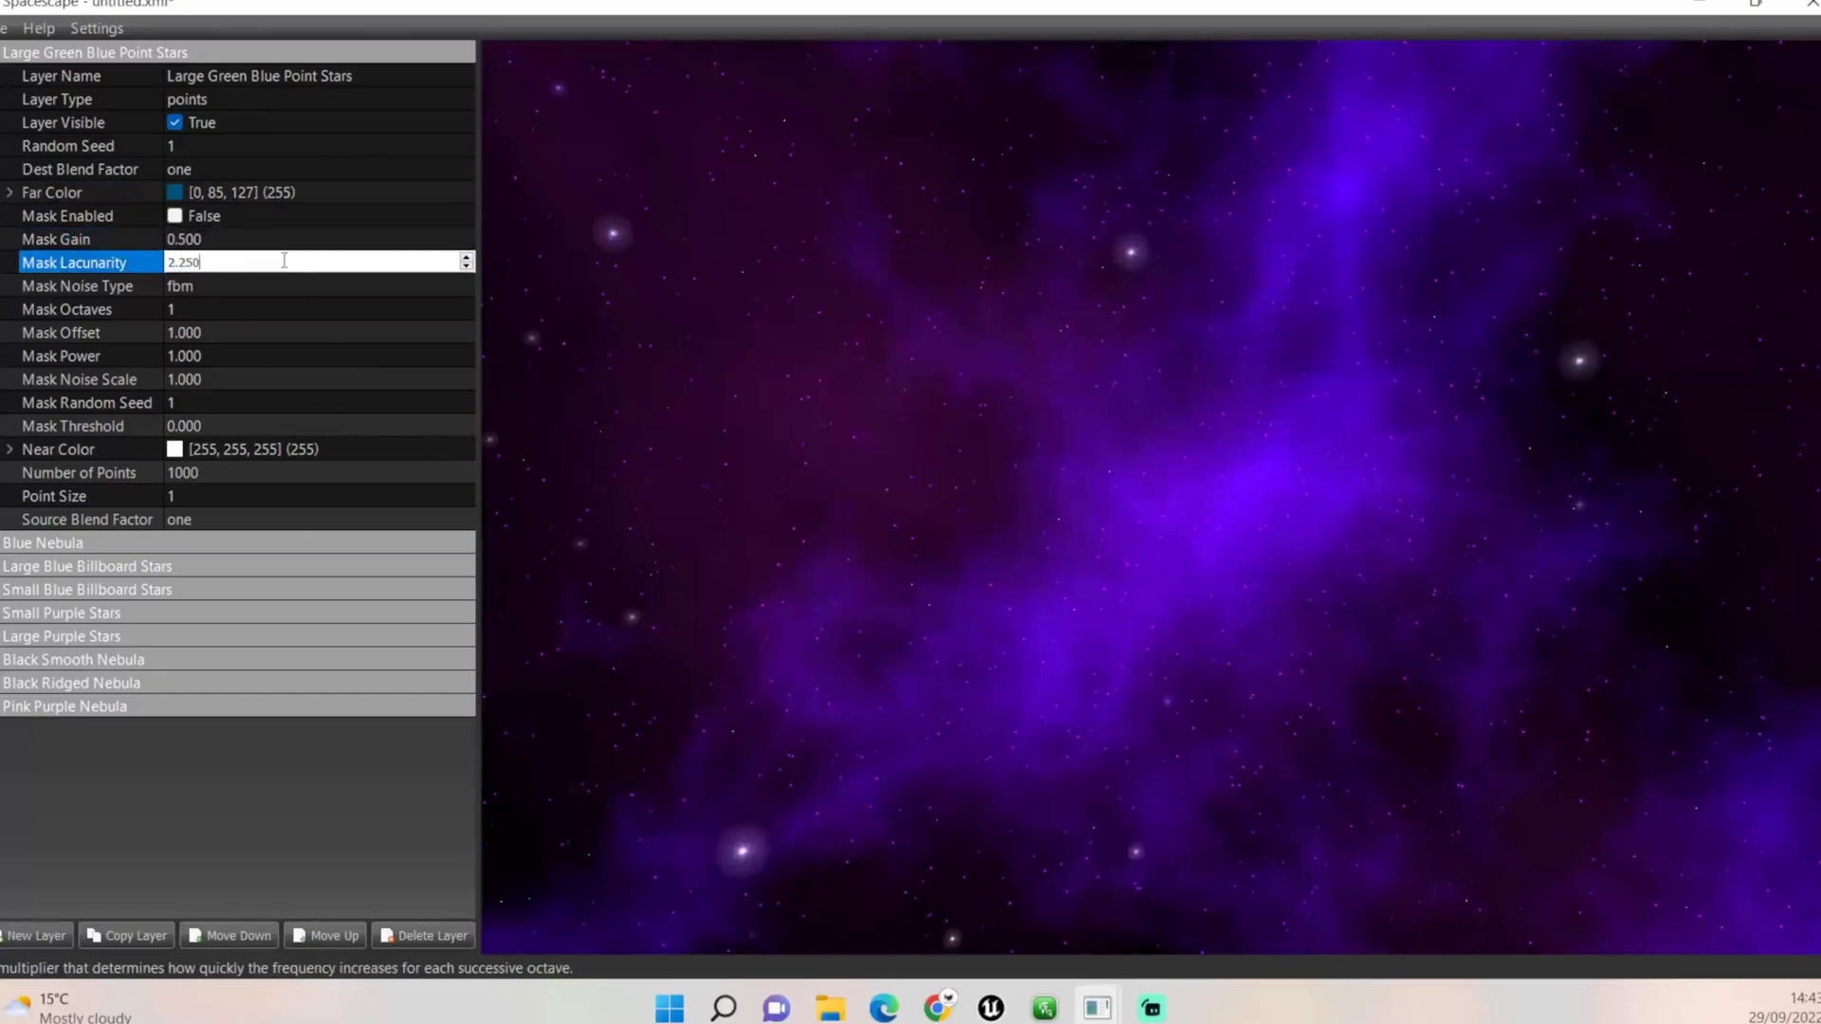
key(Return)
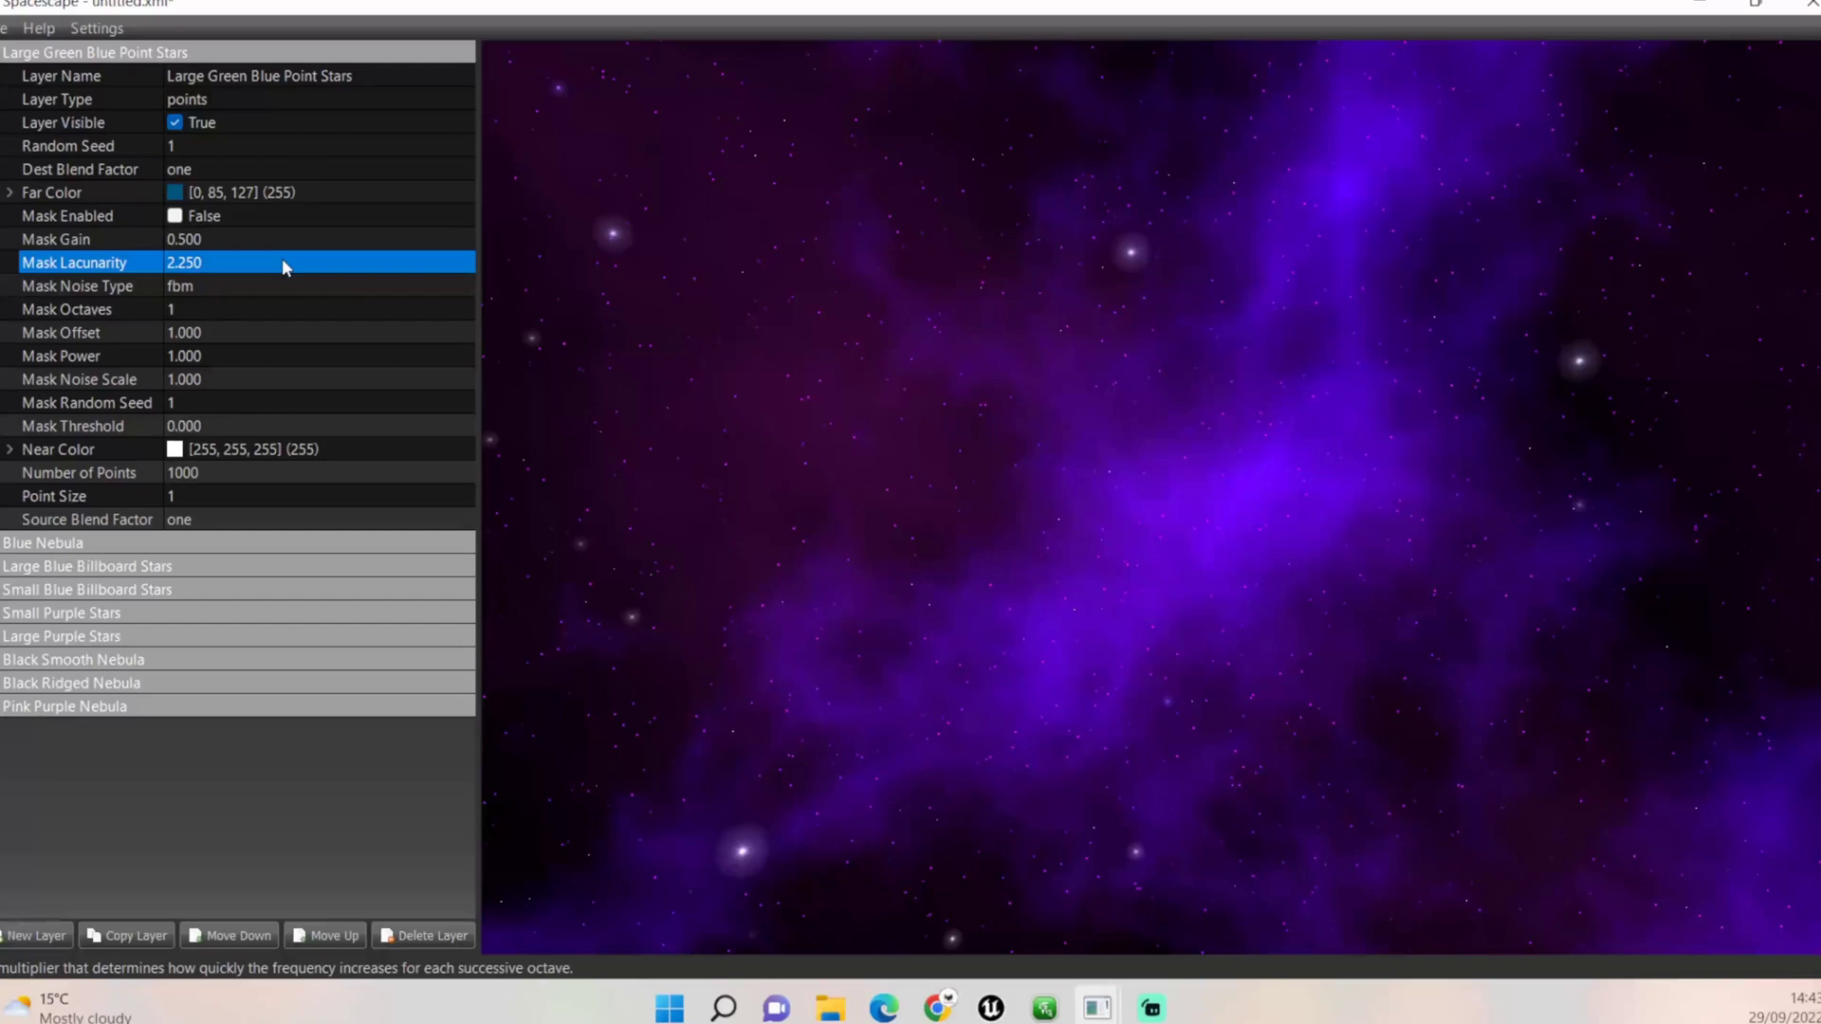
click(275, 281)
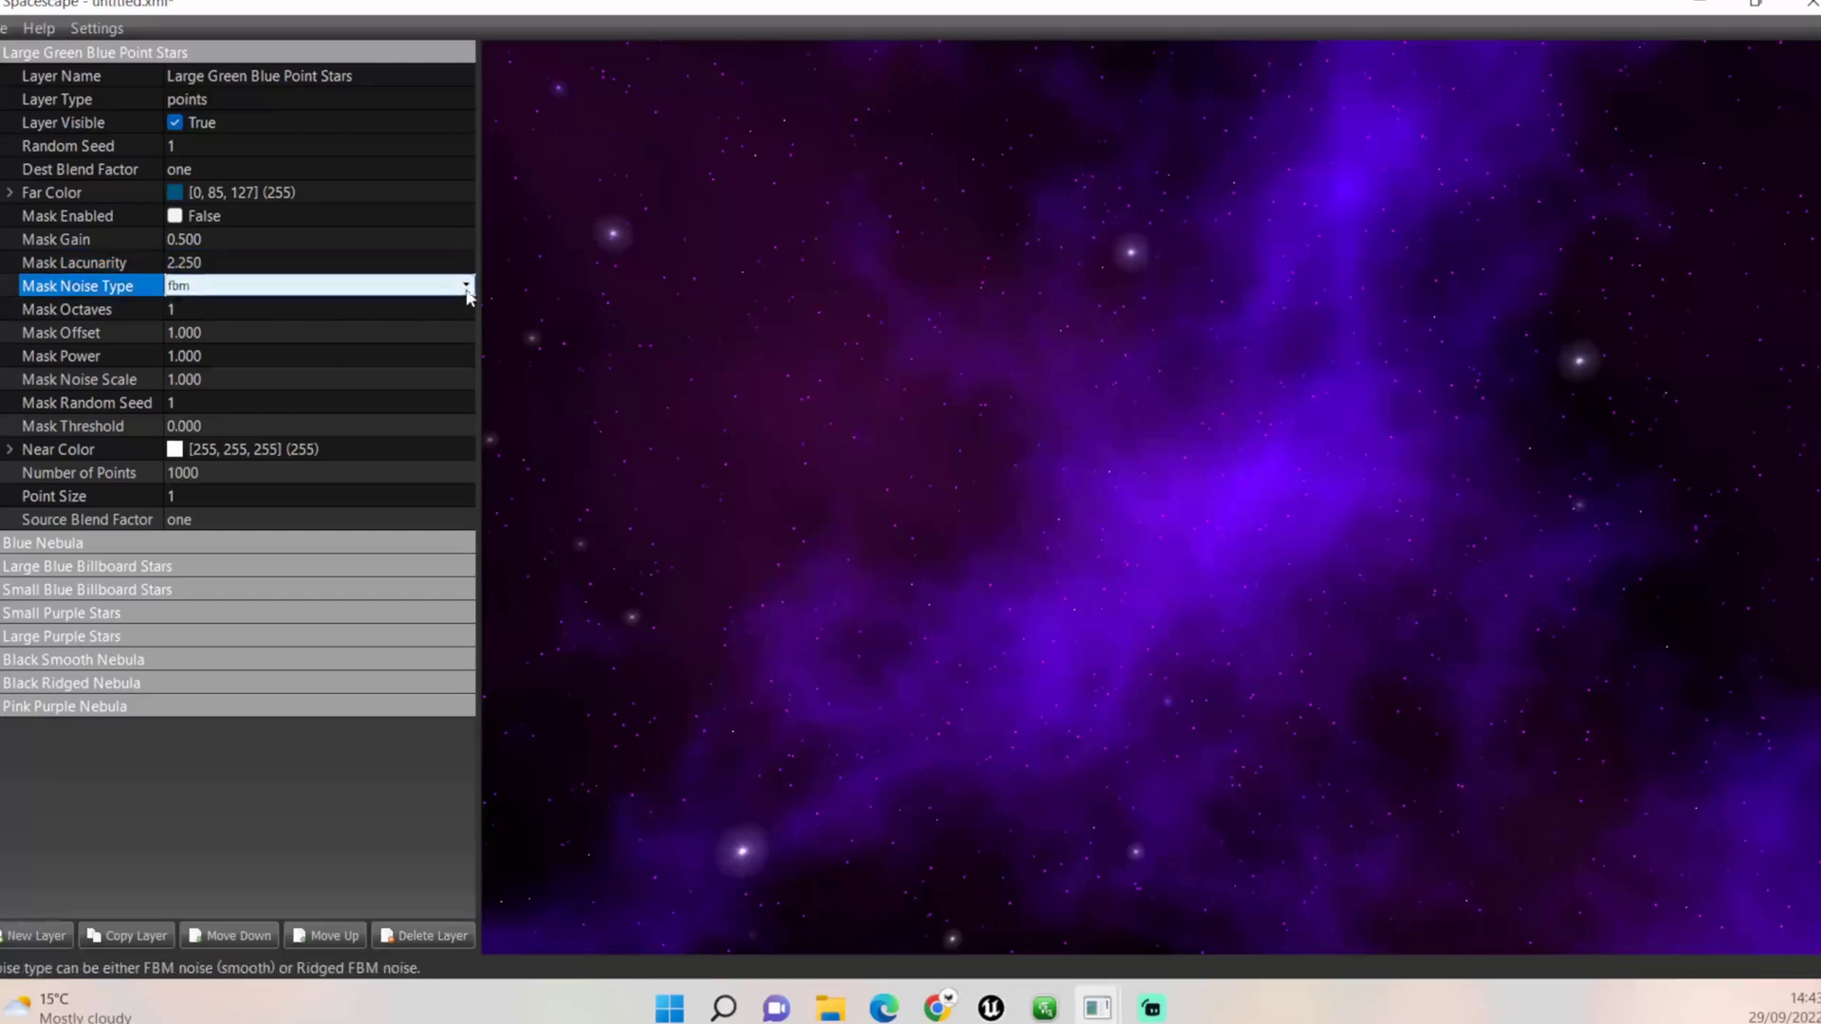
Give the mask ridged noise with 7 octaves and mask random seed 2
click(333, 288)
click(399, 320)
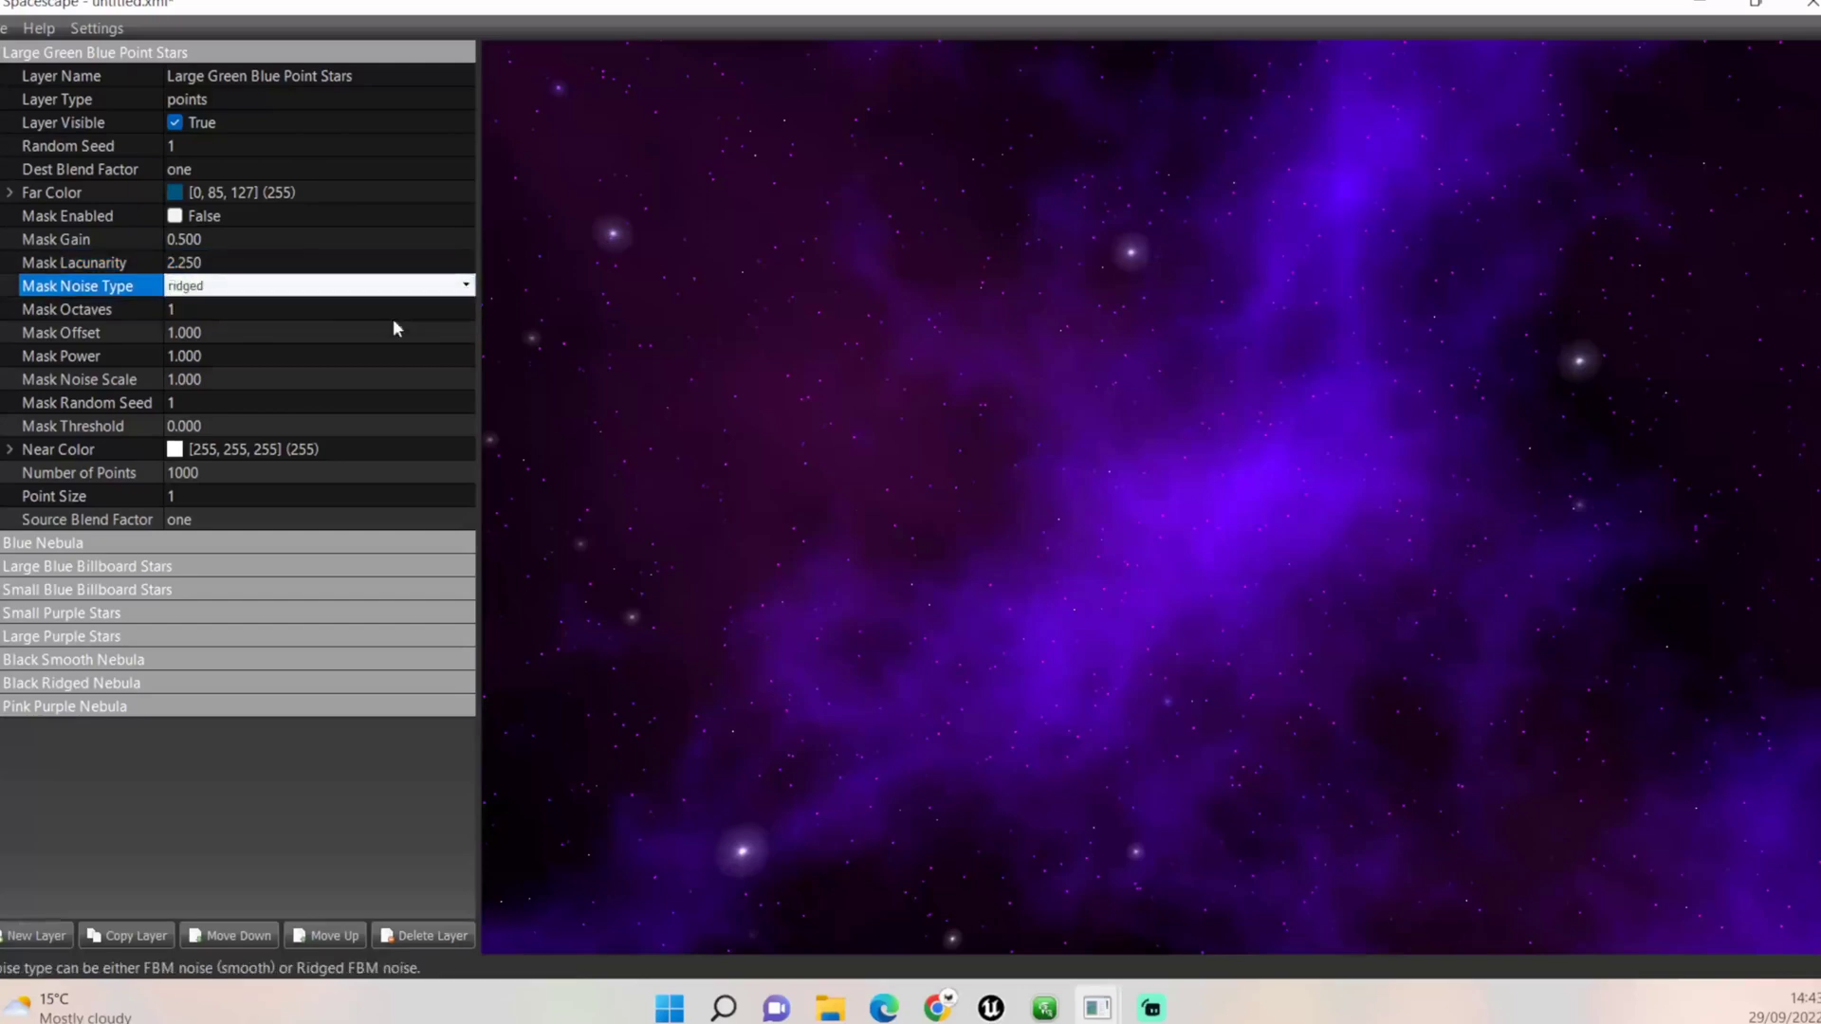
click(330, 313)
text(7)
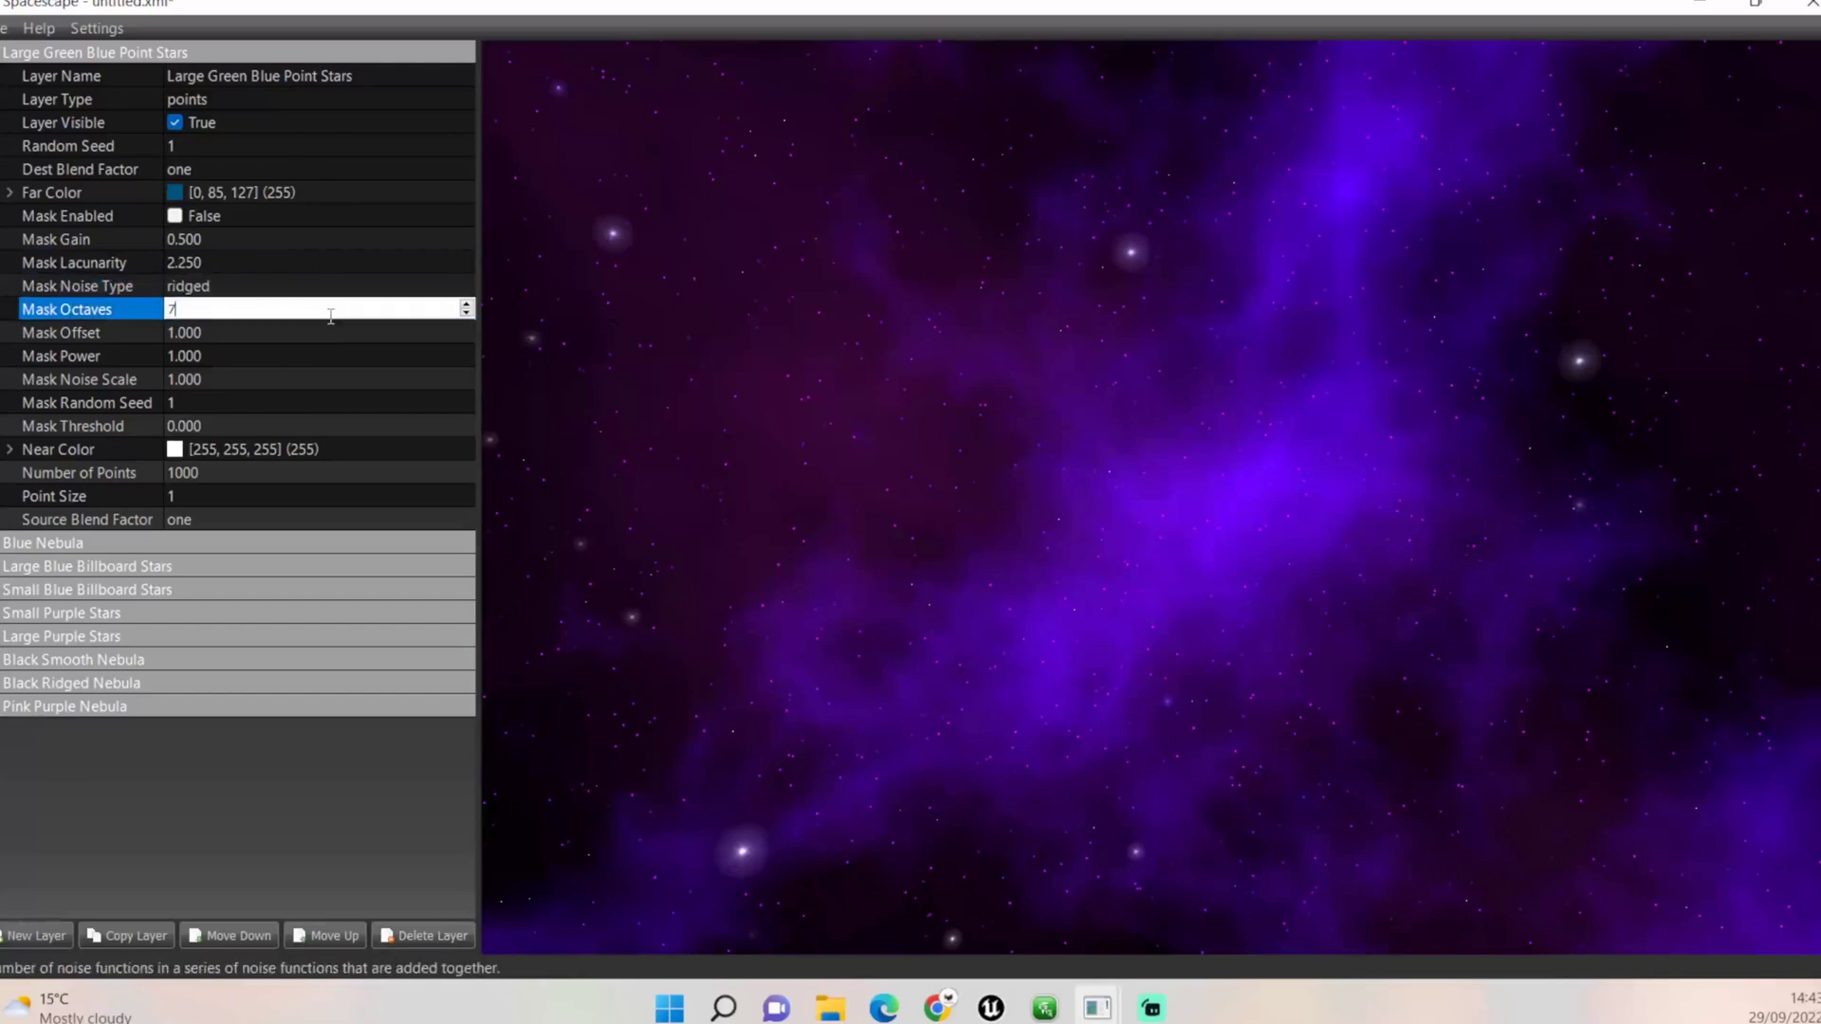
click(332, 329)
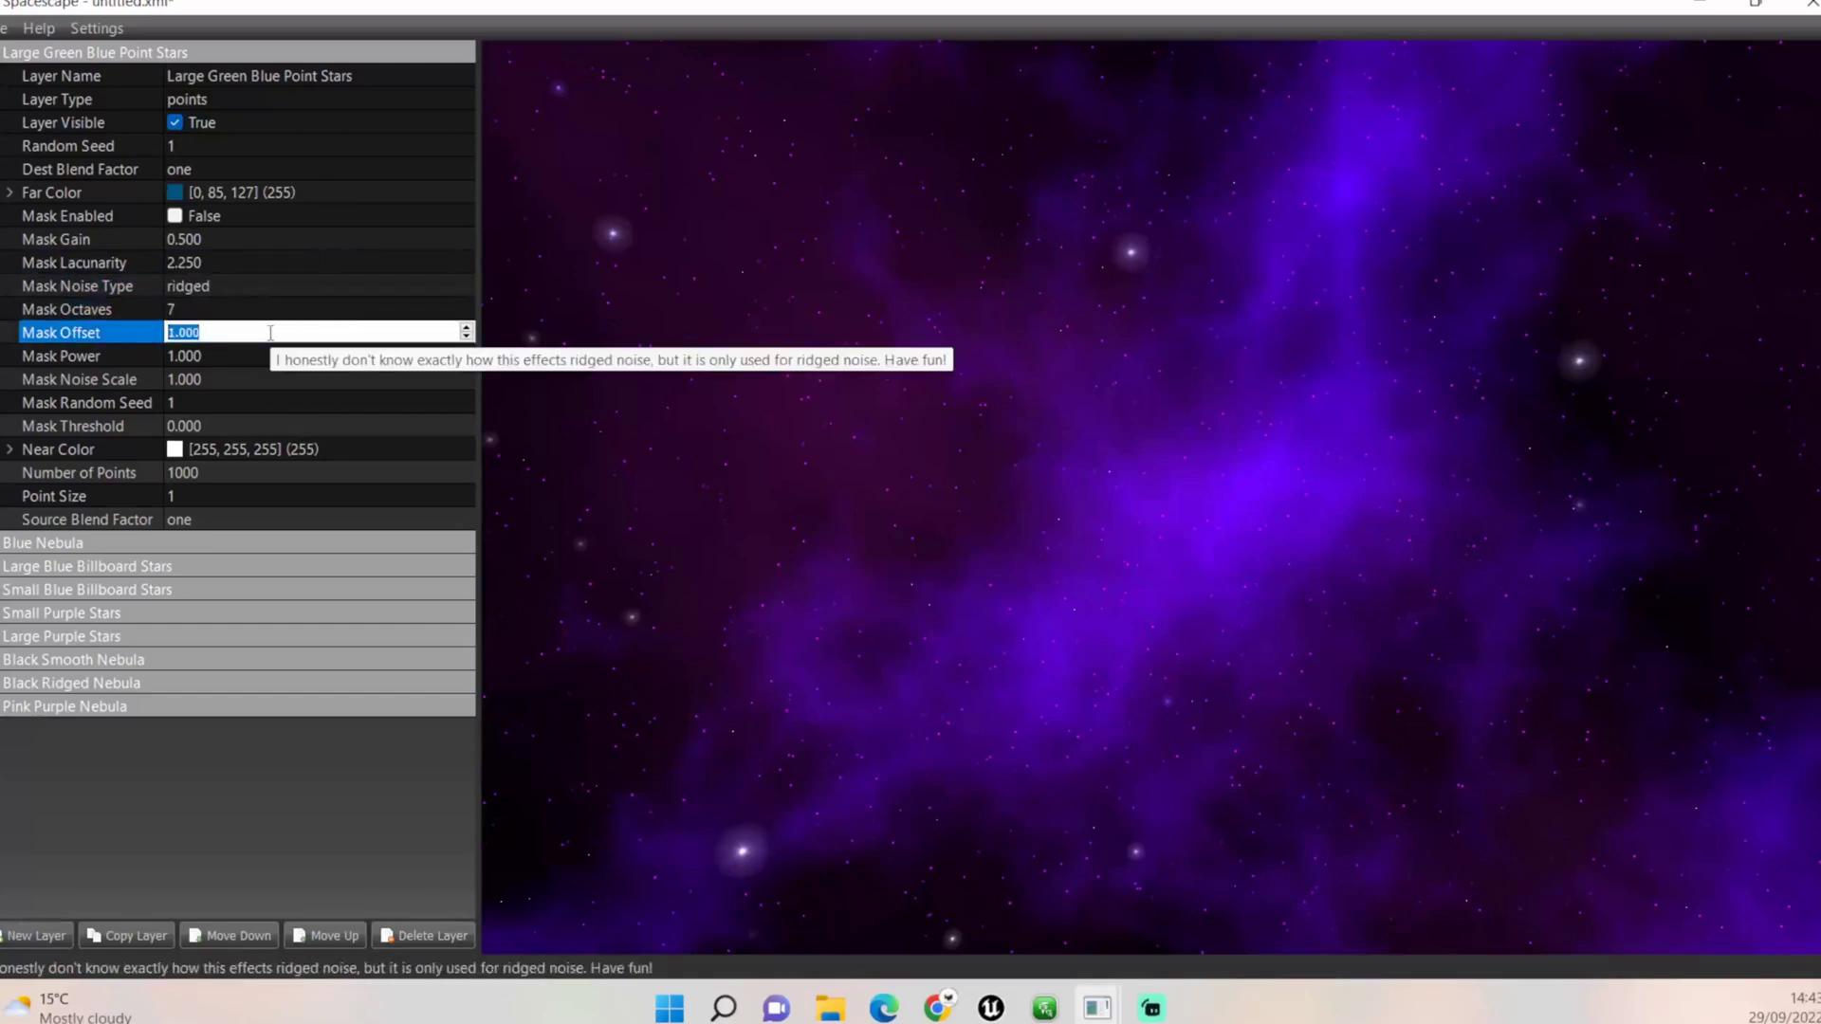
click(220, 402)
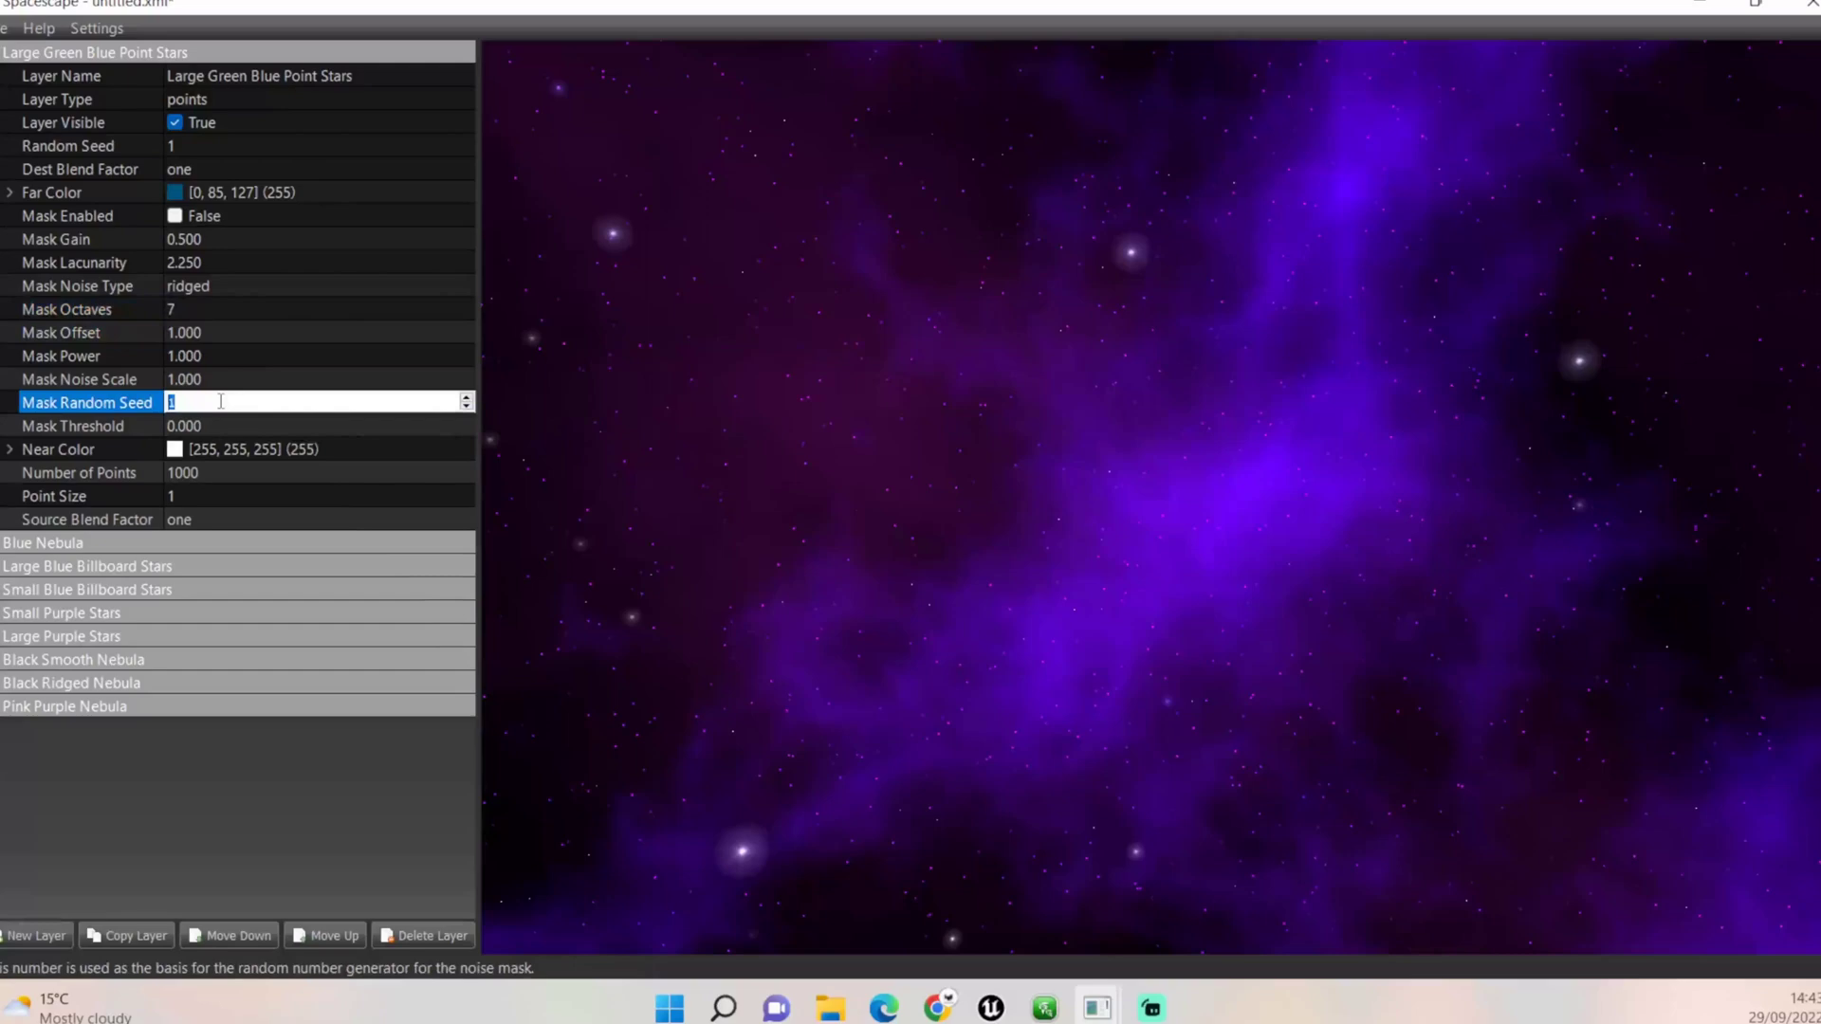
text(2)
key(Return)
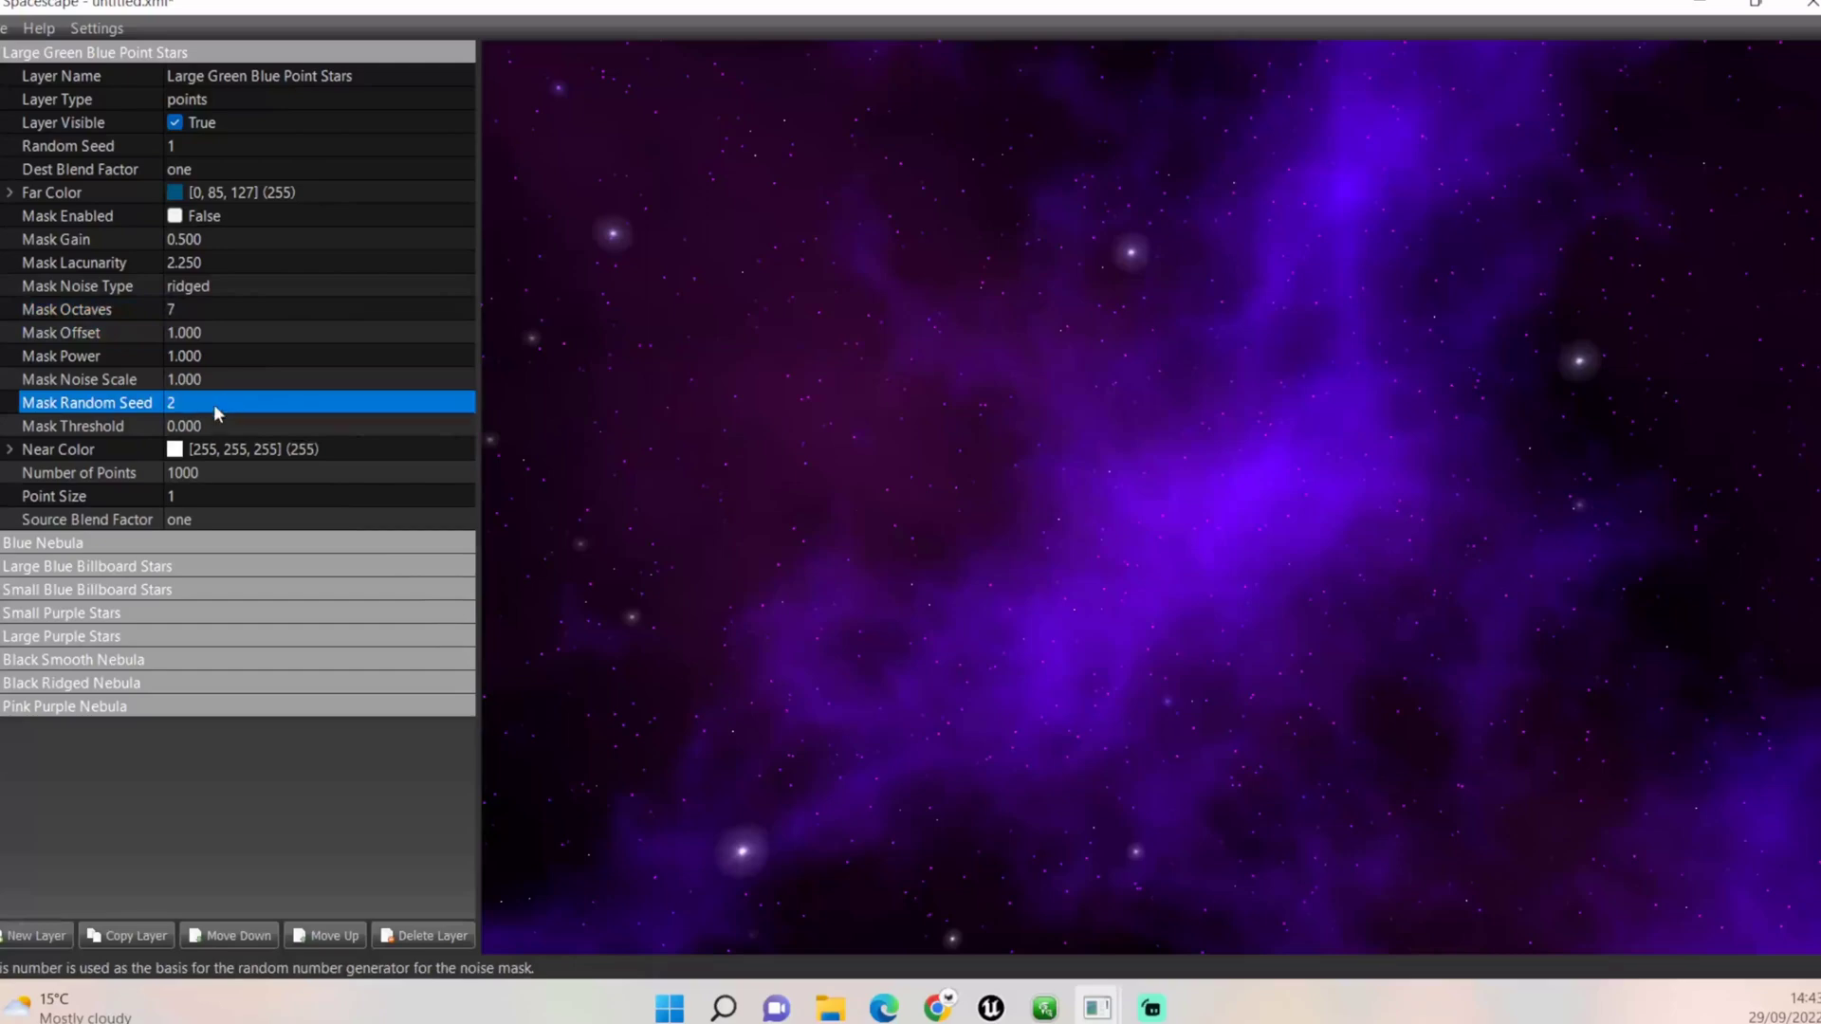
Set the mask threshold to 0.800 and the number of star points to 30000
click(204, 423)
text(0.8)
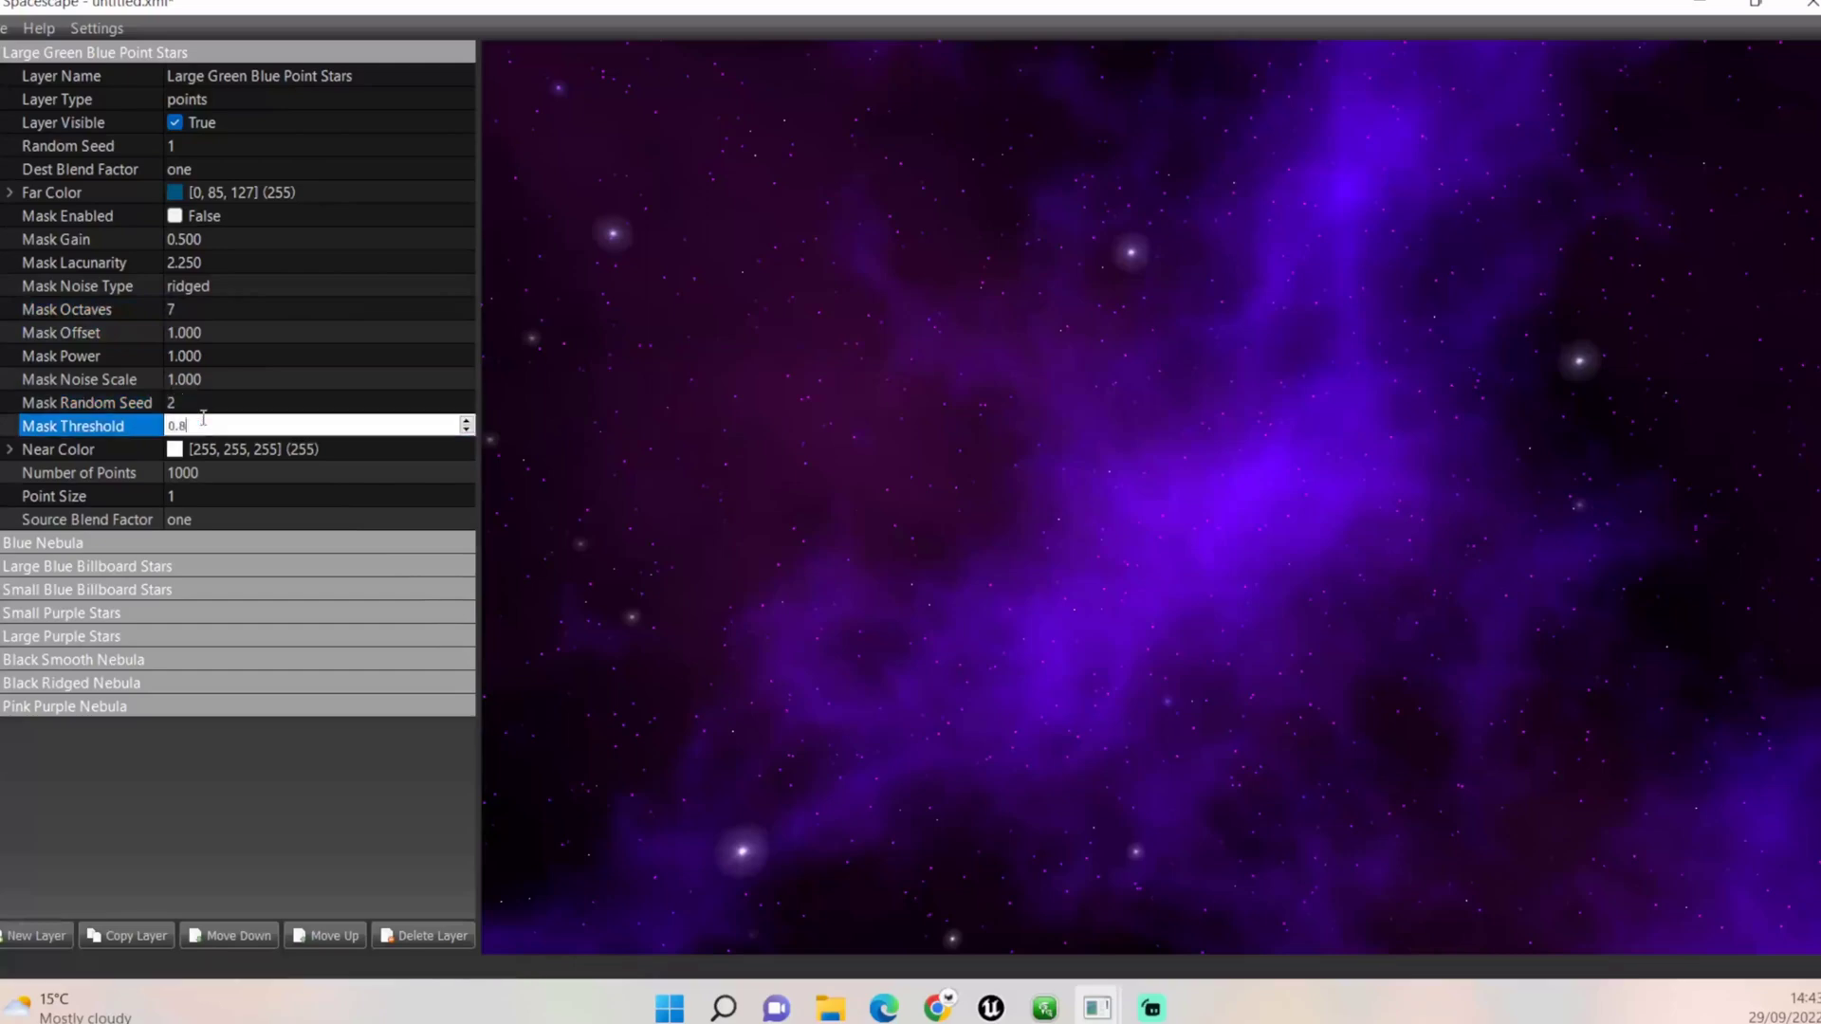
key(Return)
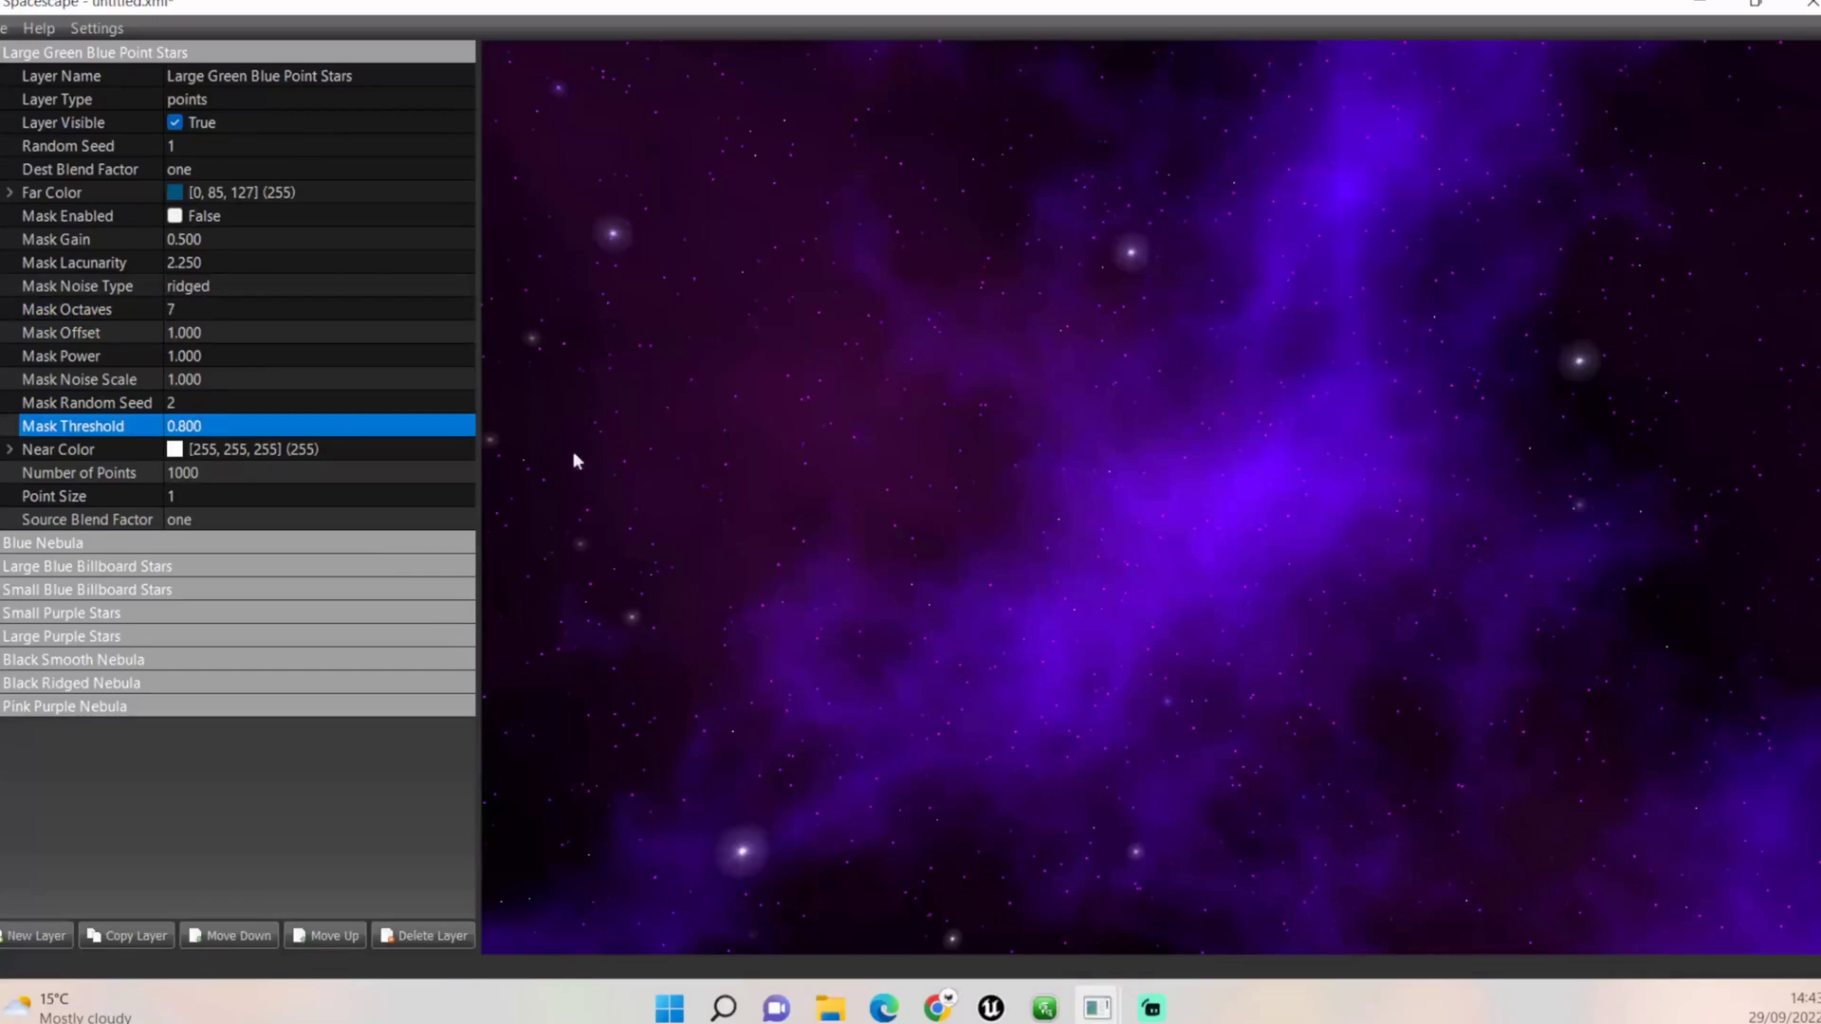
click(271, 473)
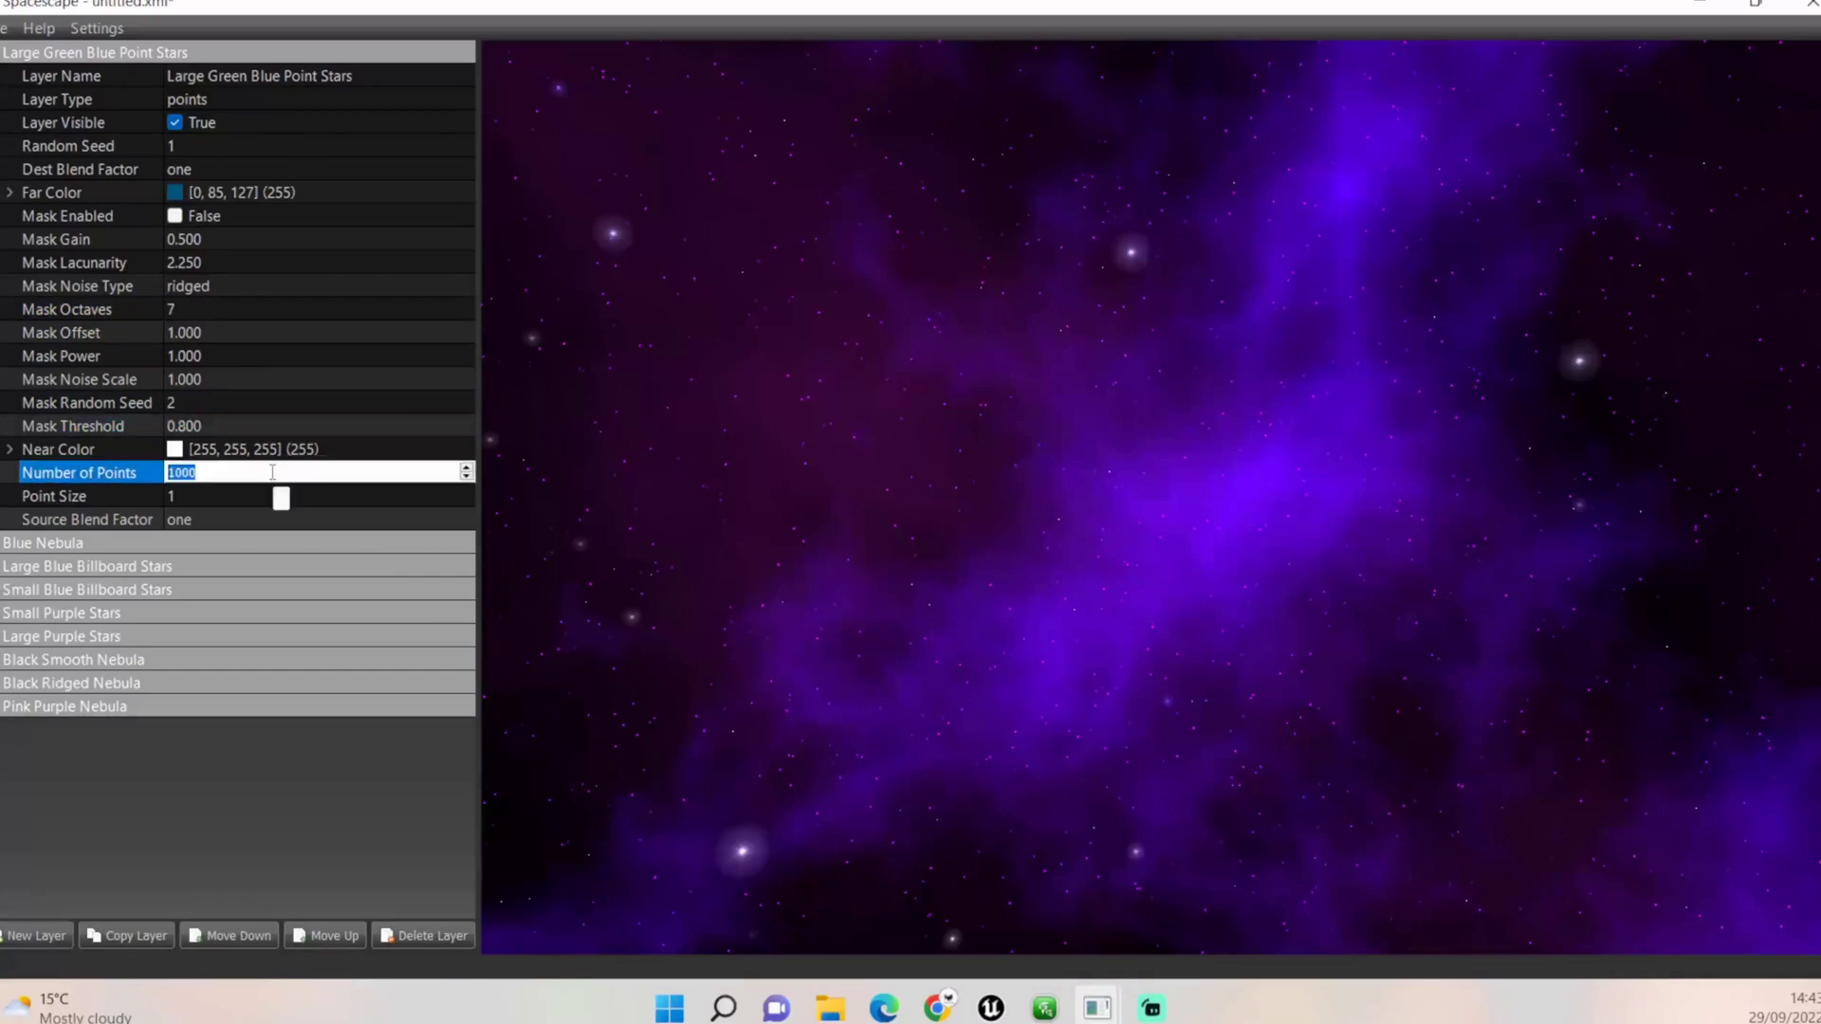
text(30000)
key(Return)
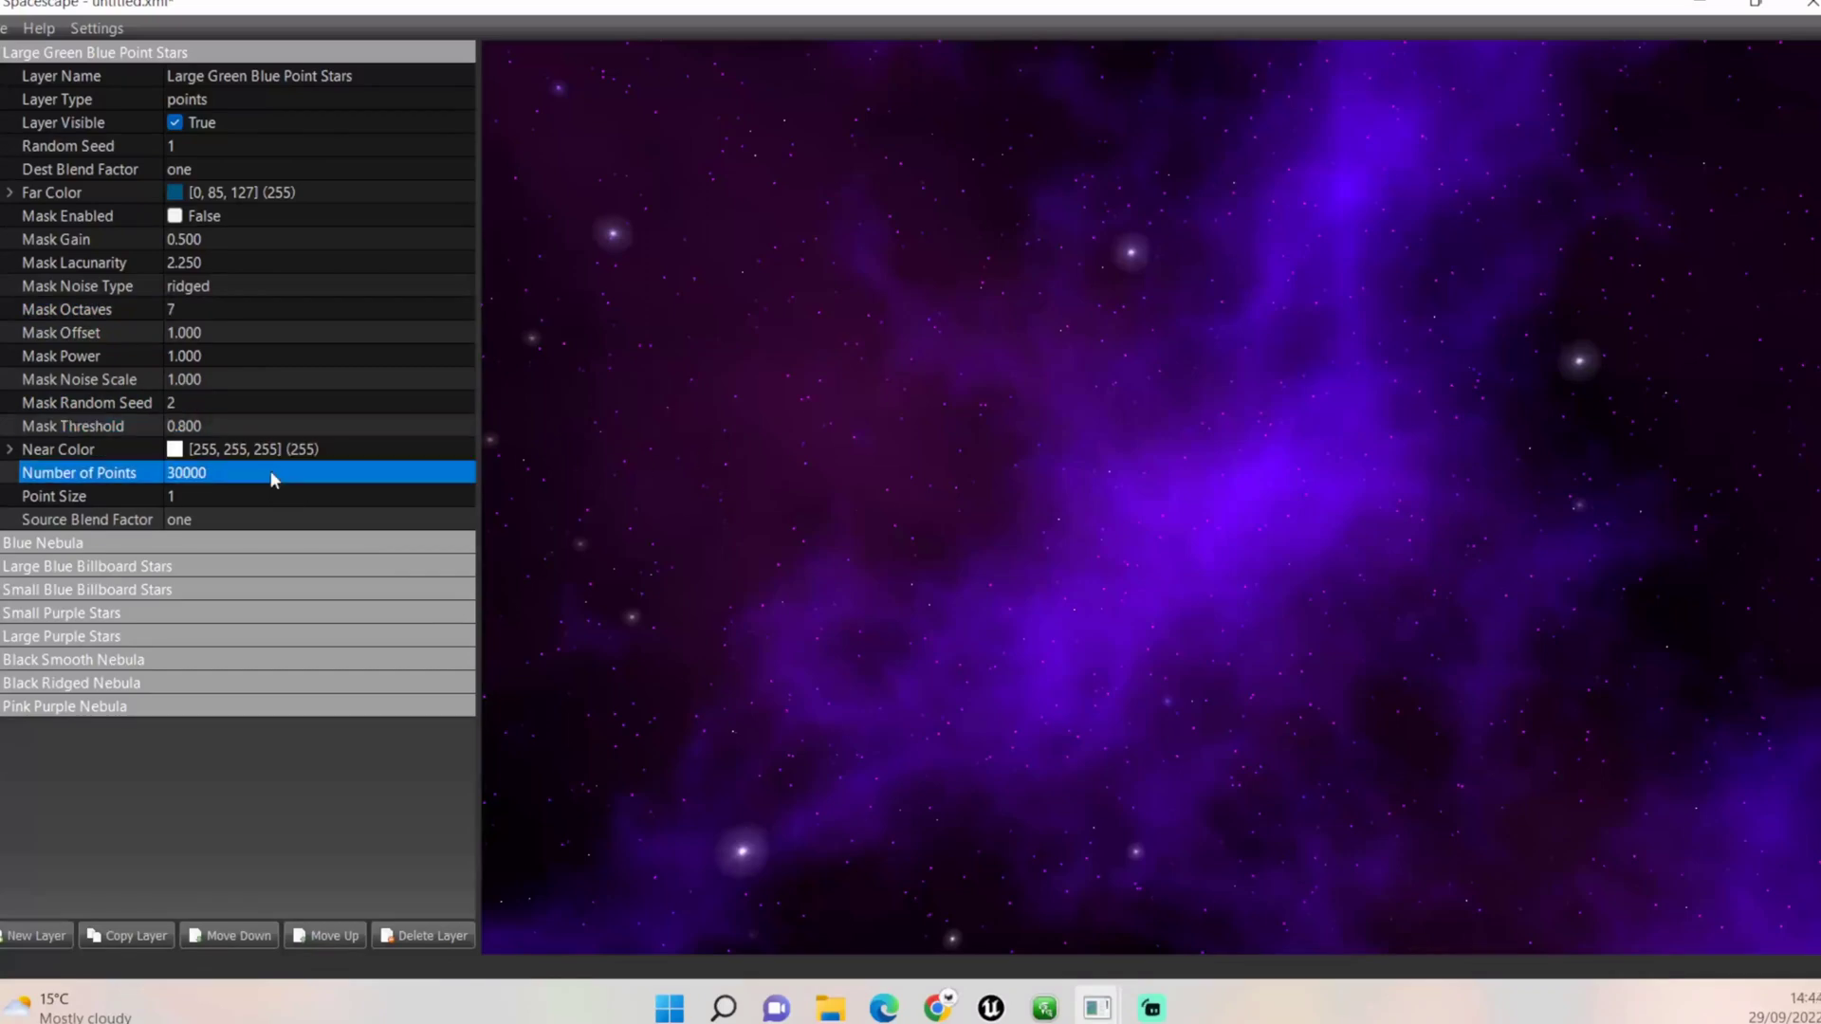
mouse_move(960, 430)
mouse_down()
mouse_move(915, 333)
mouse_move(931, 417)
mouse_up()
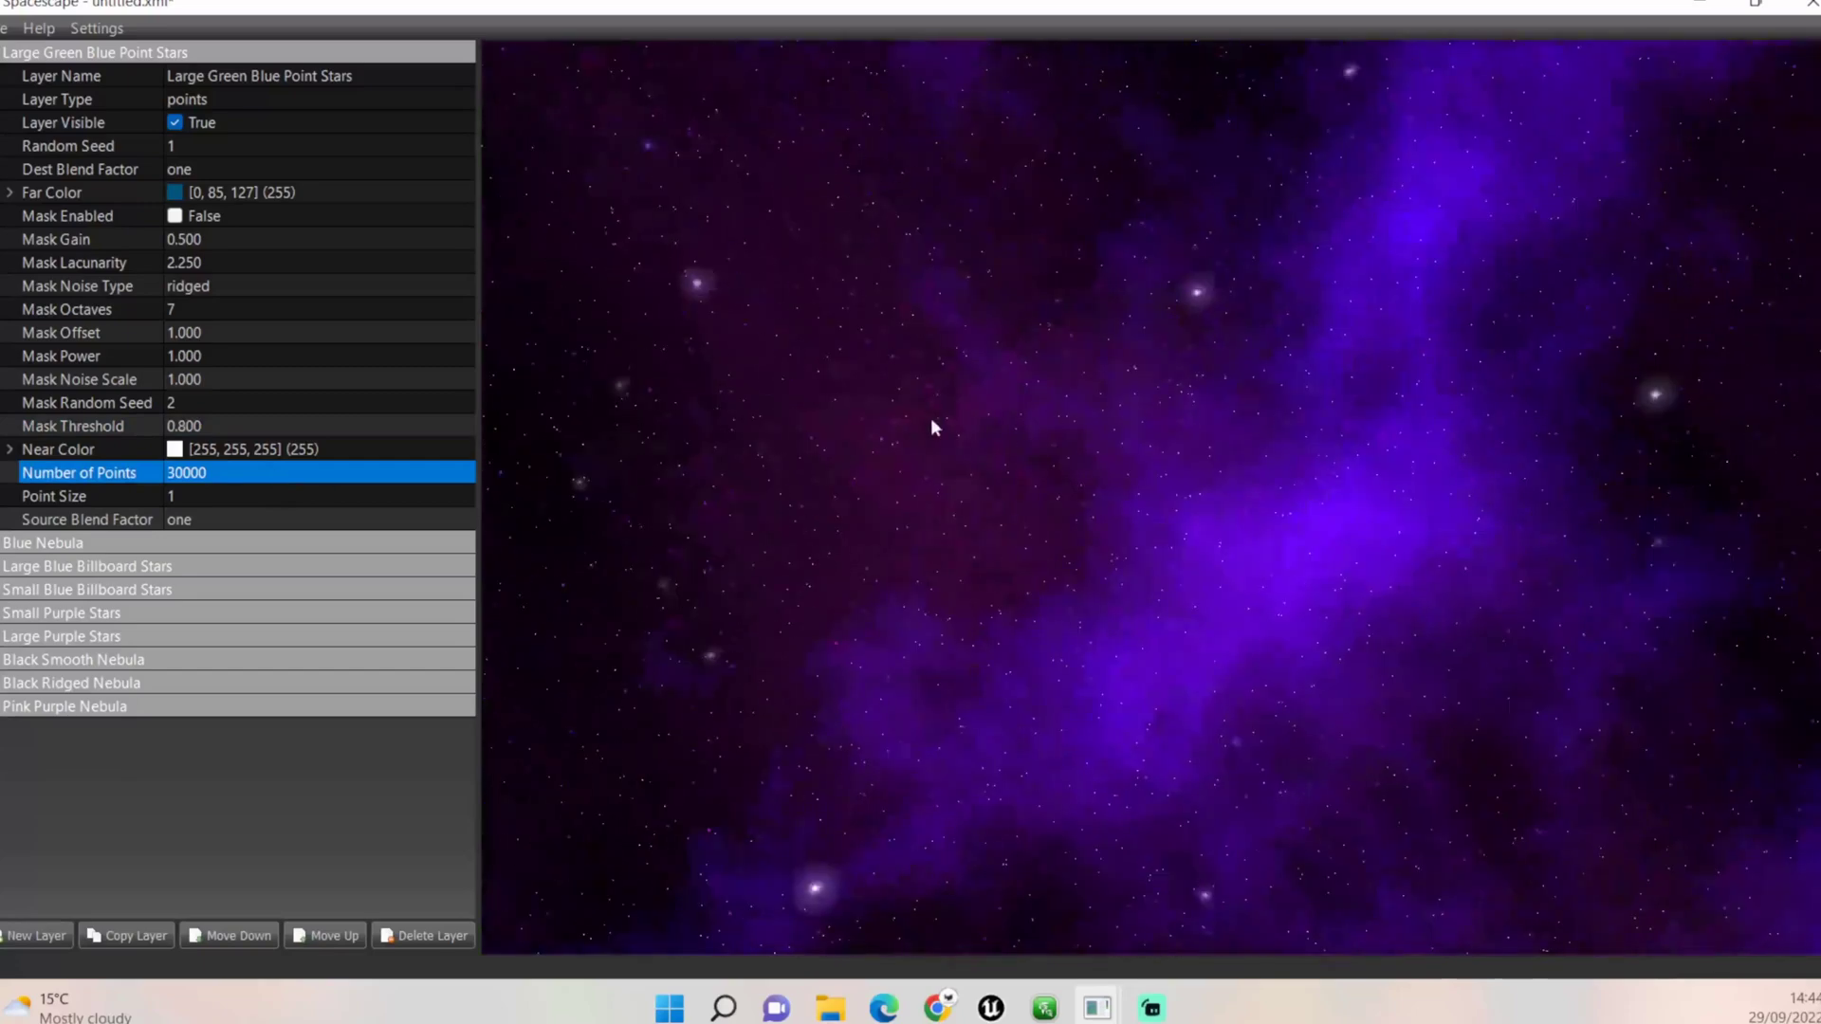
Set the star point size to 2 and view the resulting starfield
click(245, 494)
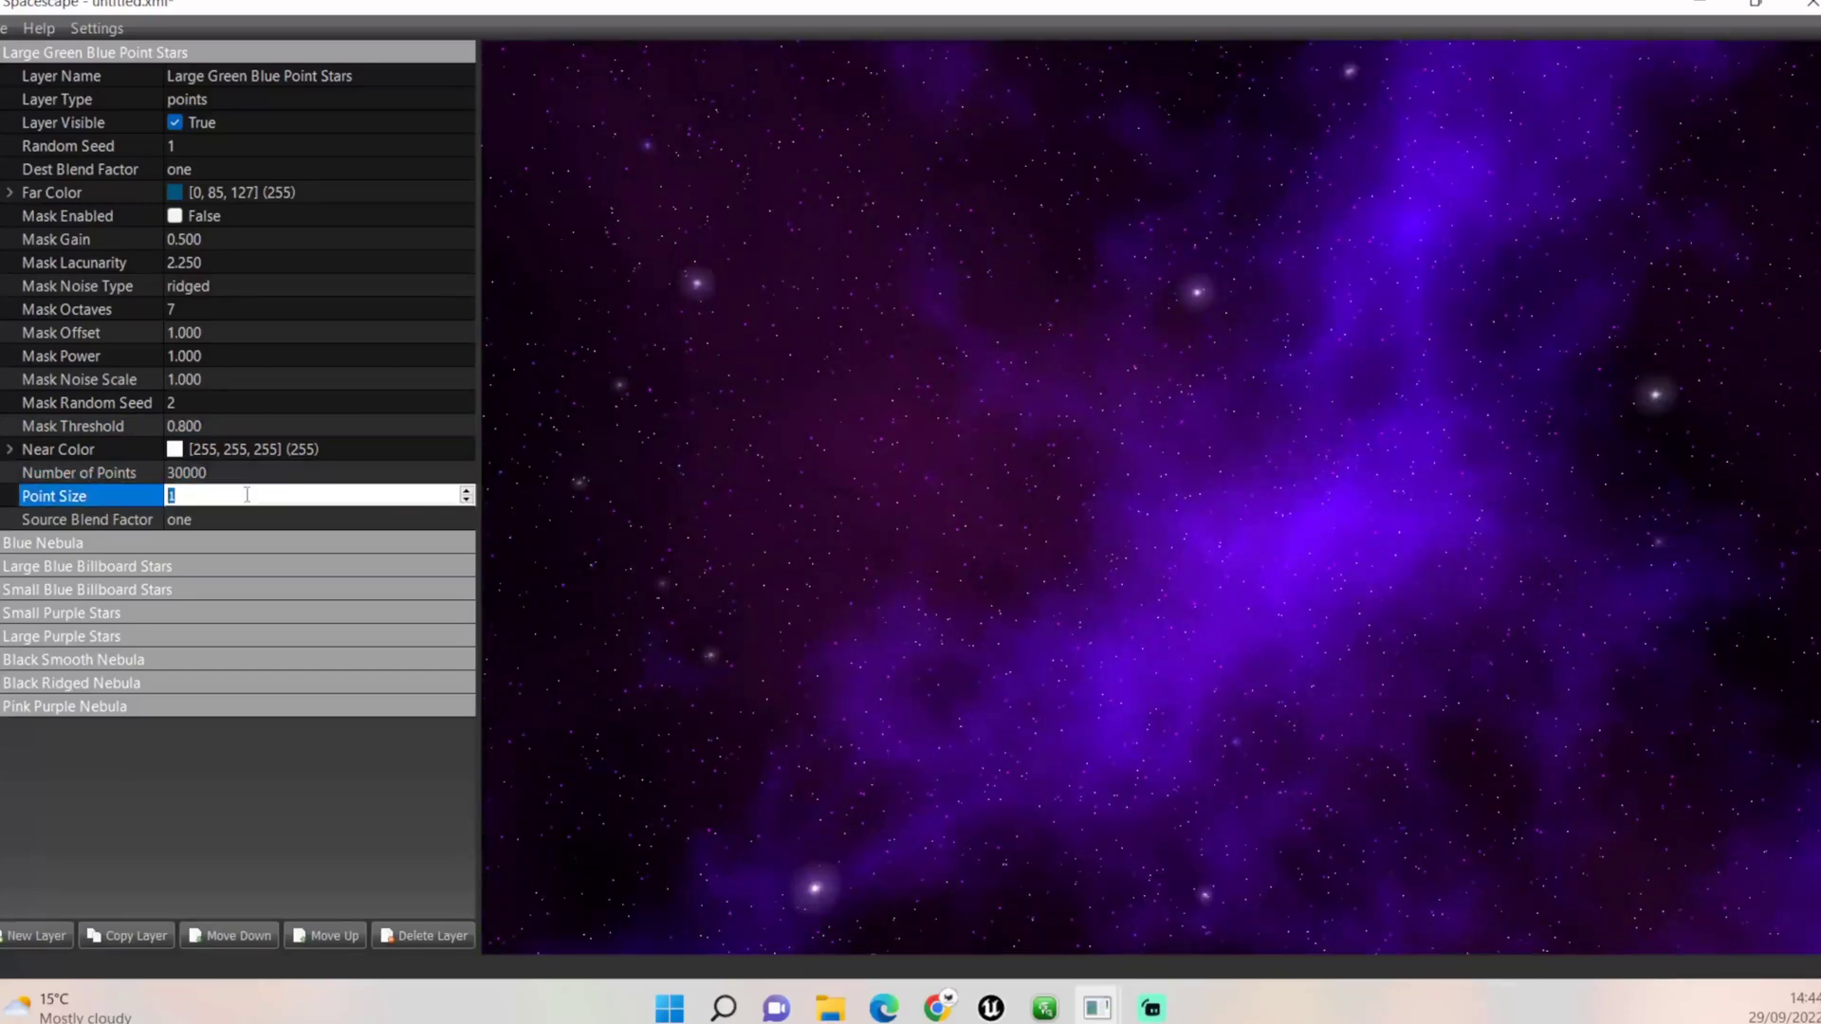
key(Return)
drag(1100, 513, 1276, 418)
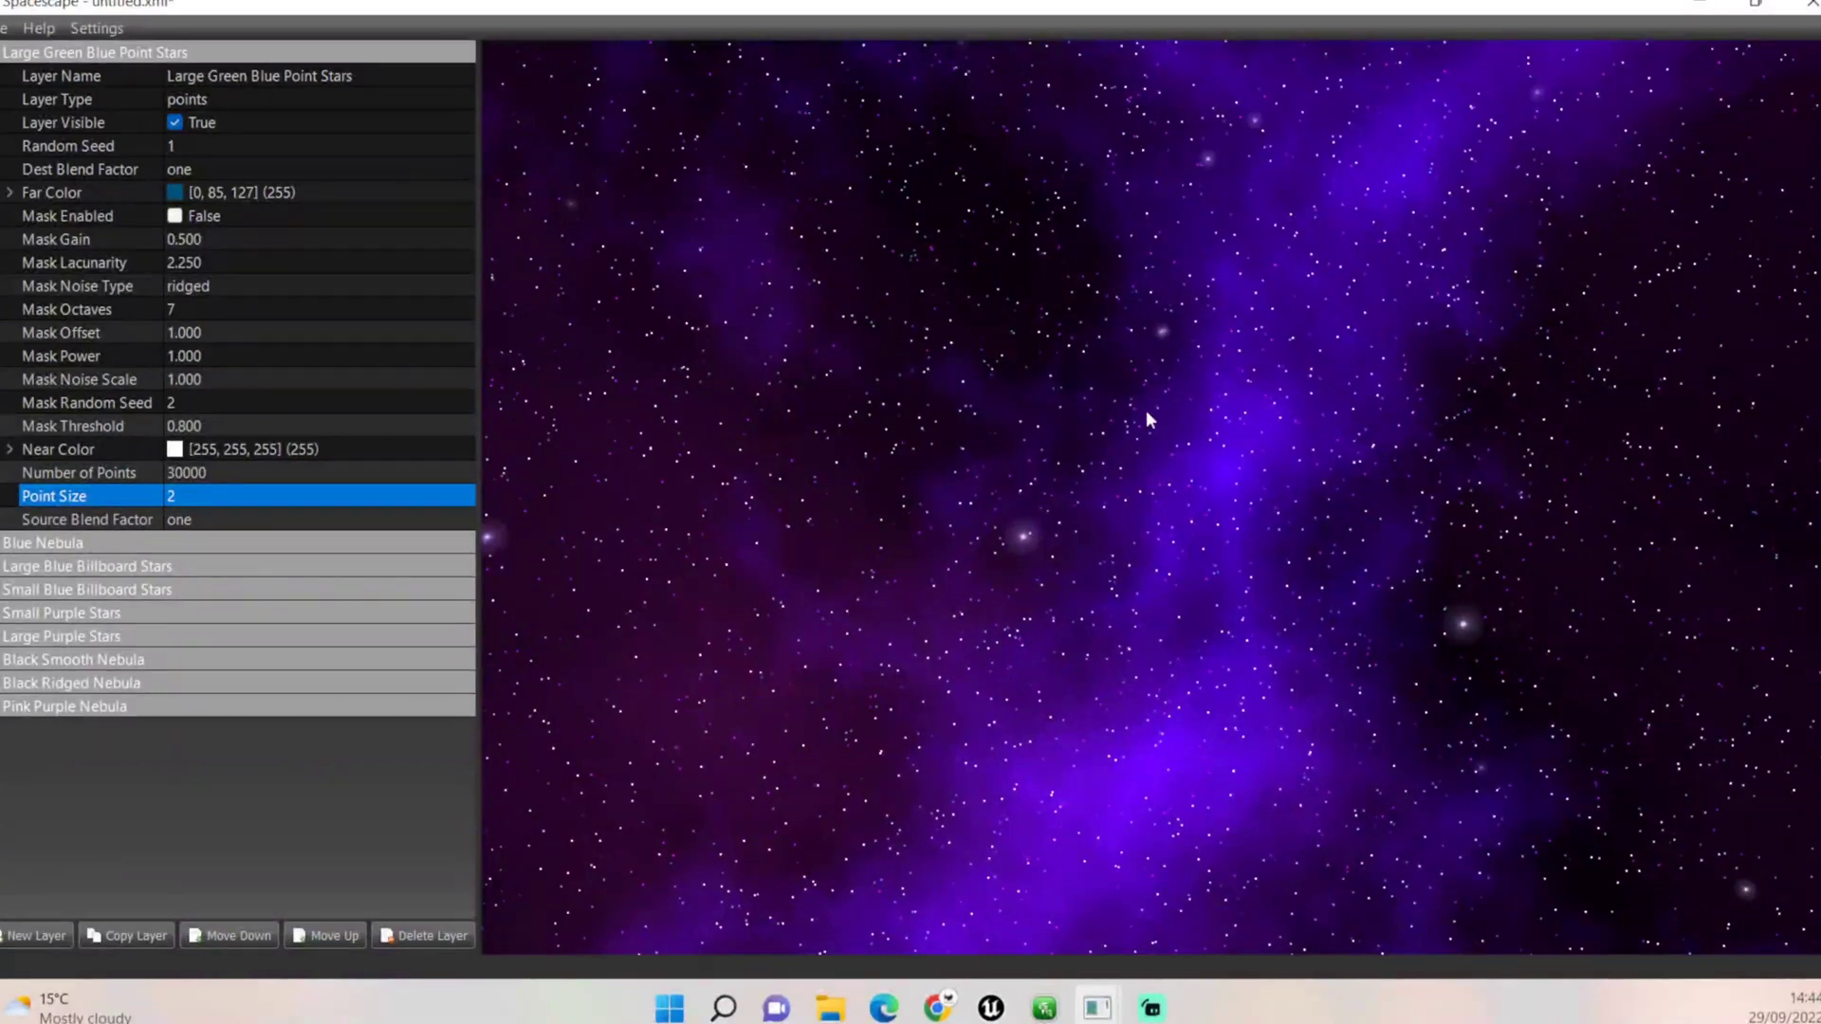
Collapse the current layer and add a new layer named 'Small Green Blue Point Stars'
click(2, 57)
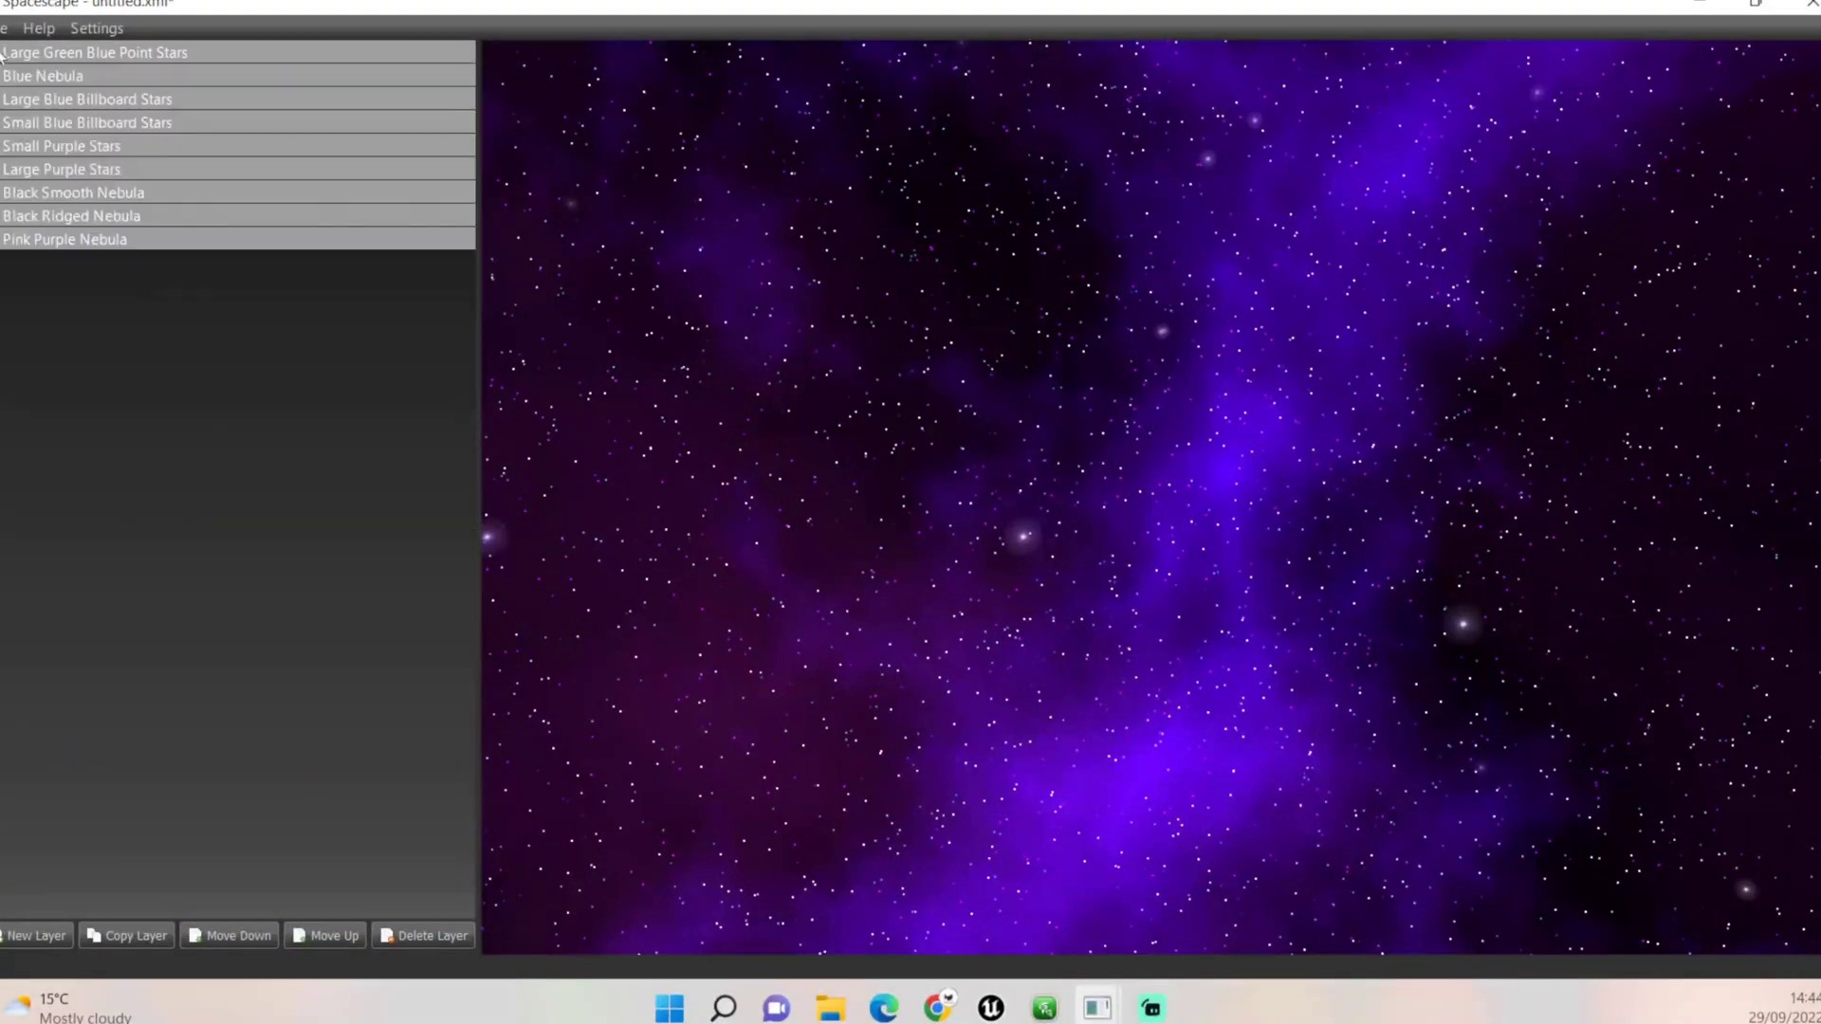
click(31, 934)
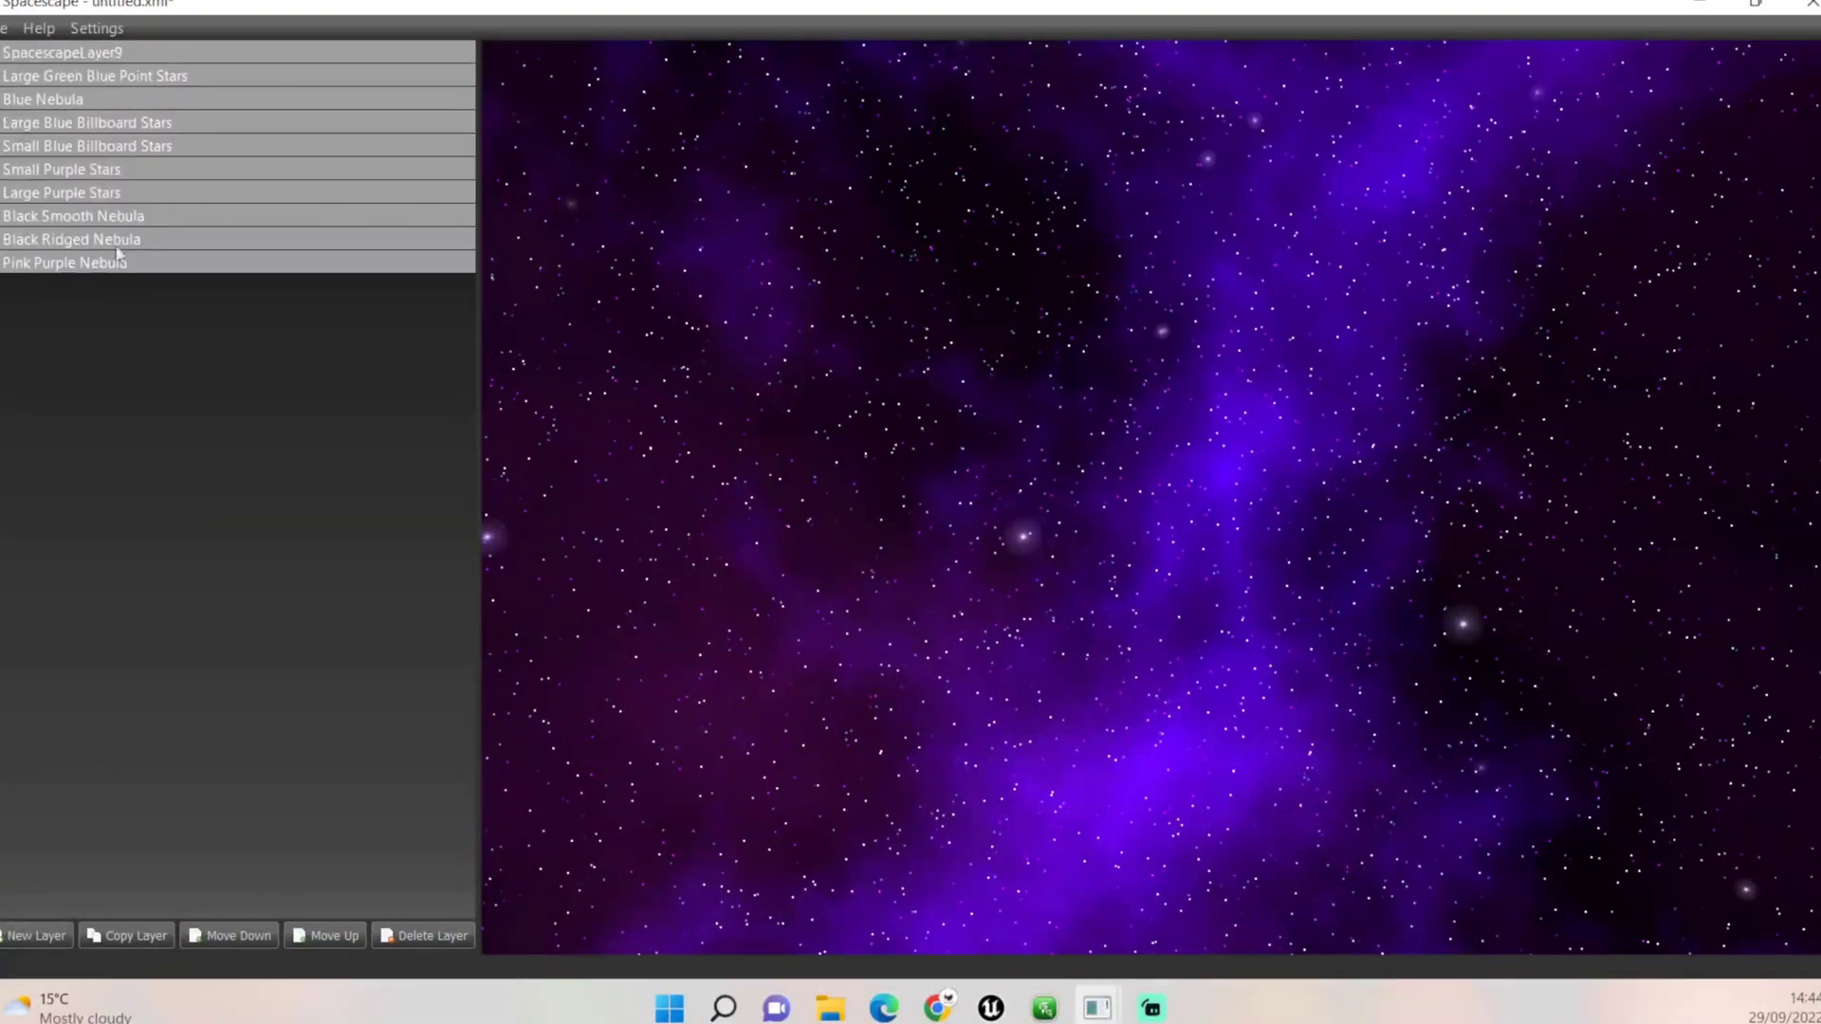
click(109, 53)
click(293, 82)
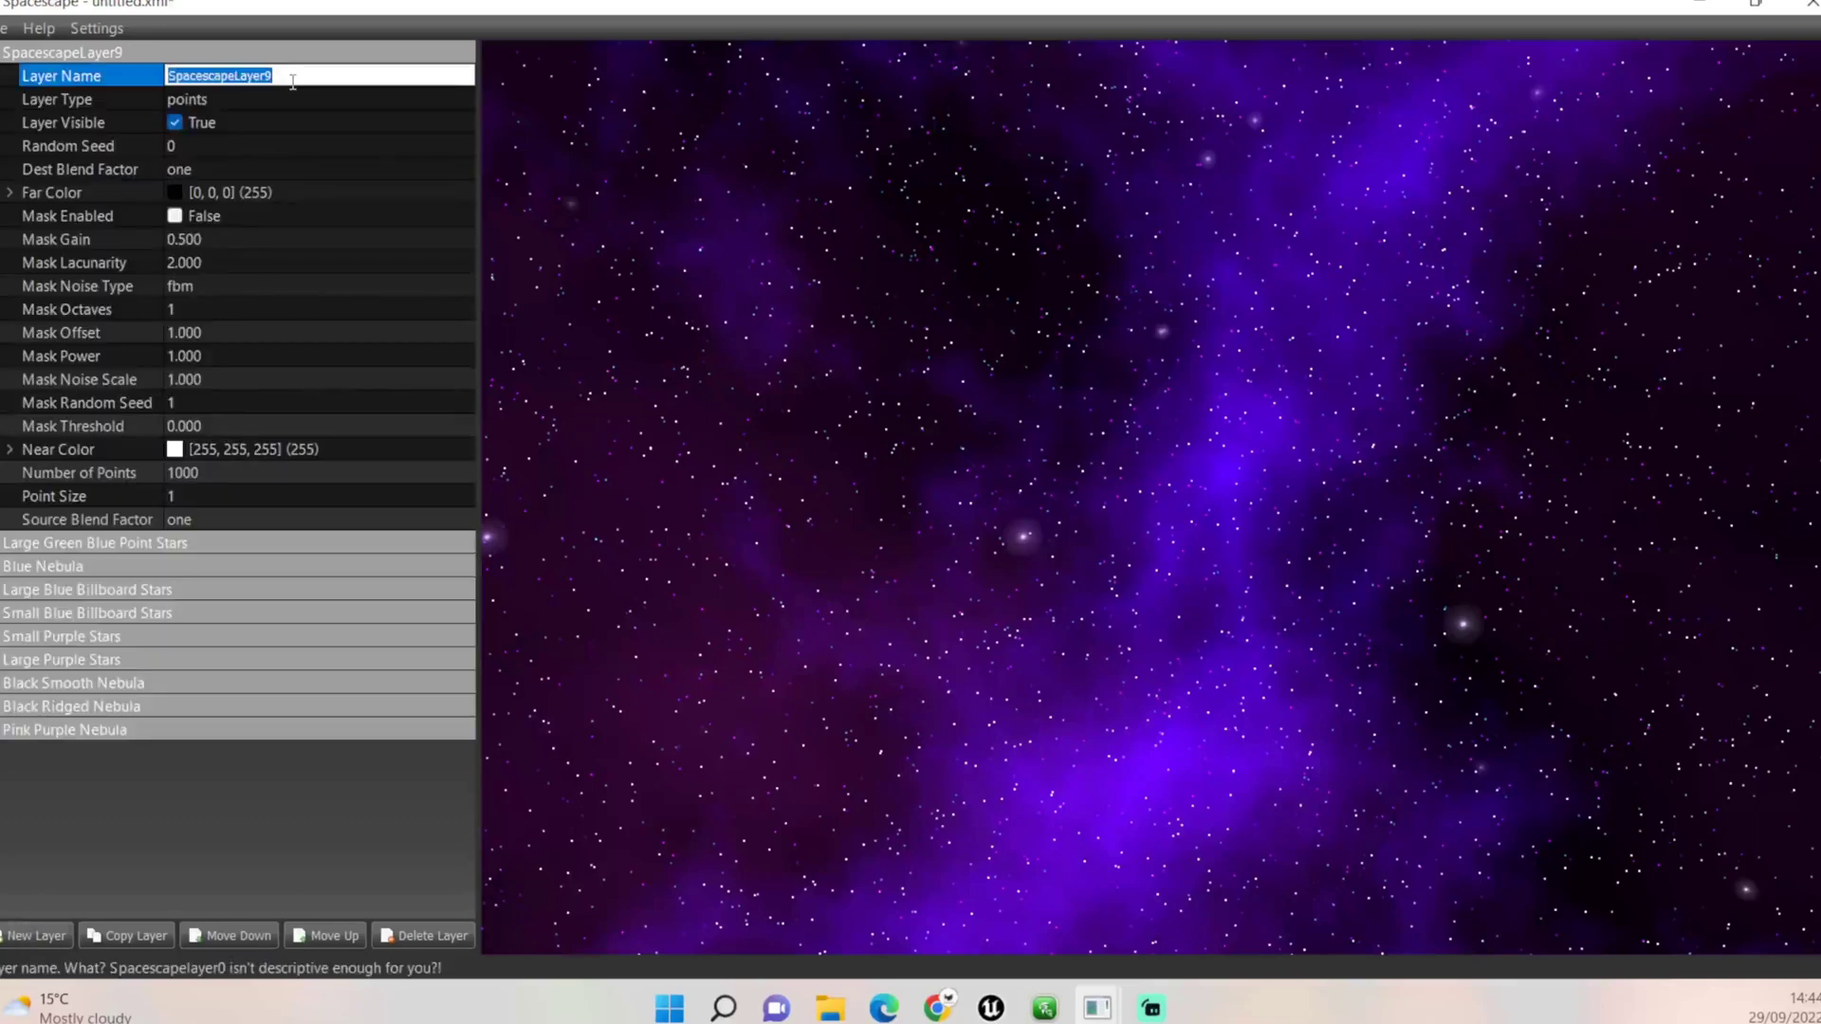
text(Small Gre)
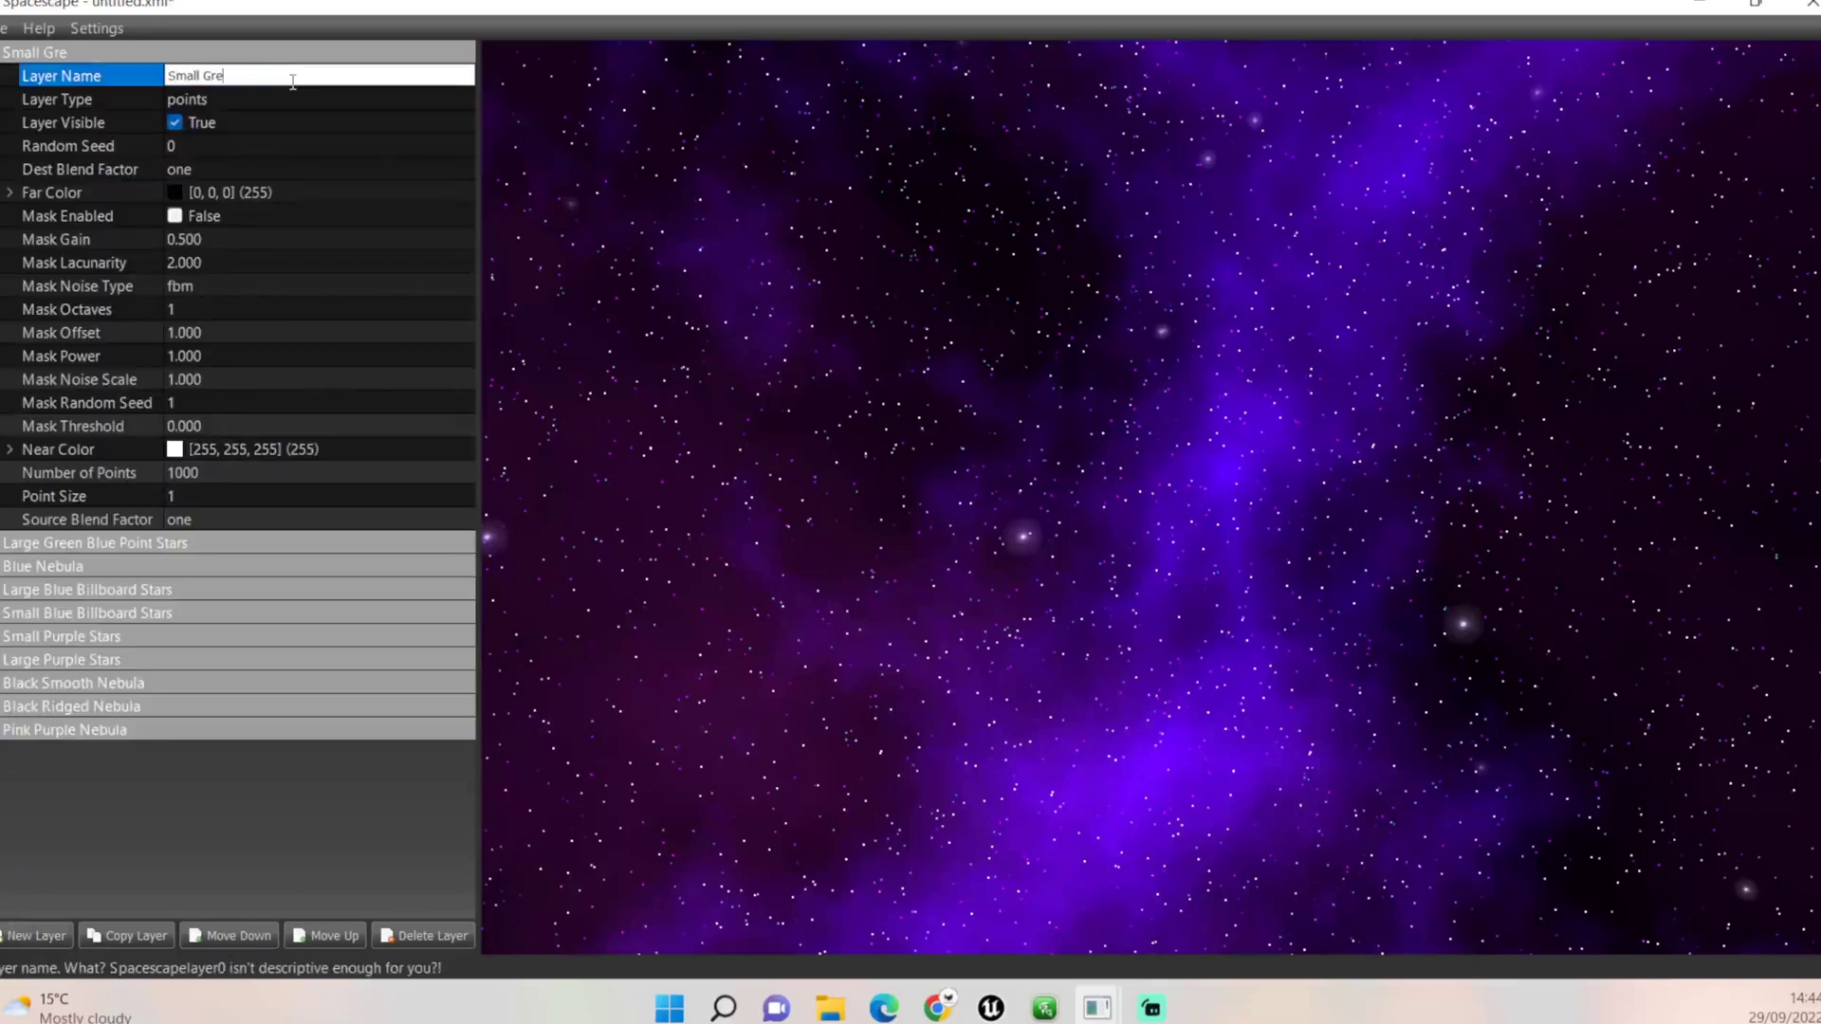
text(en Blue Point Stars)
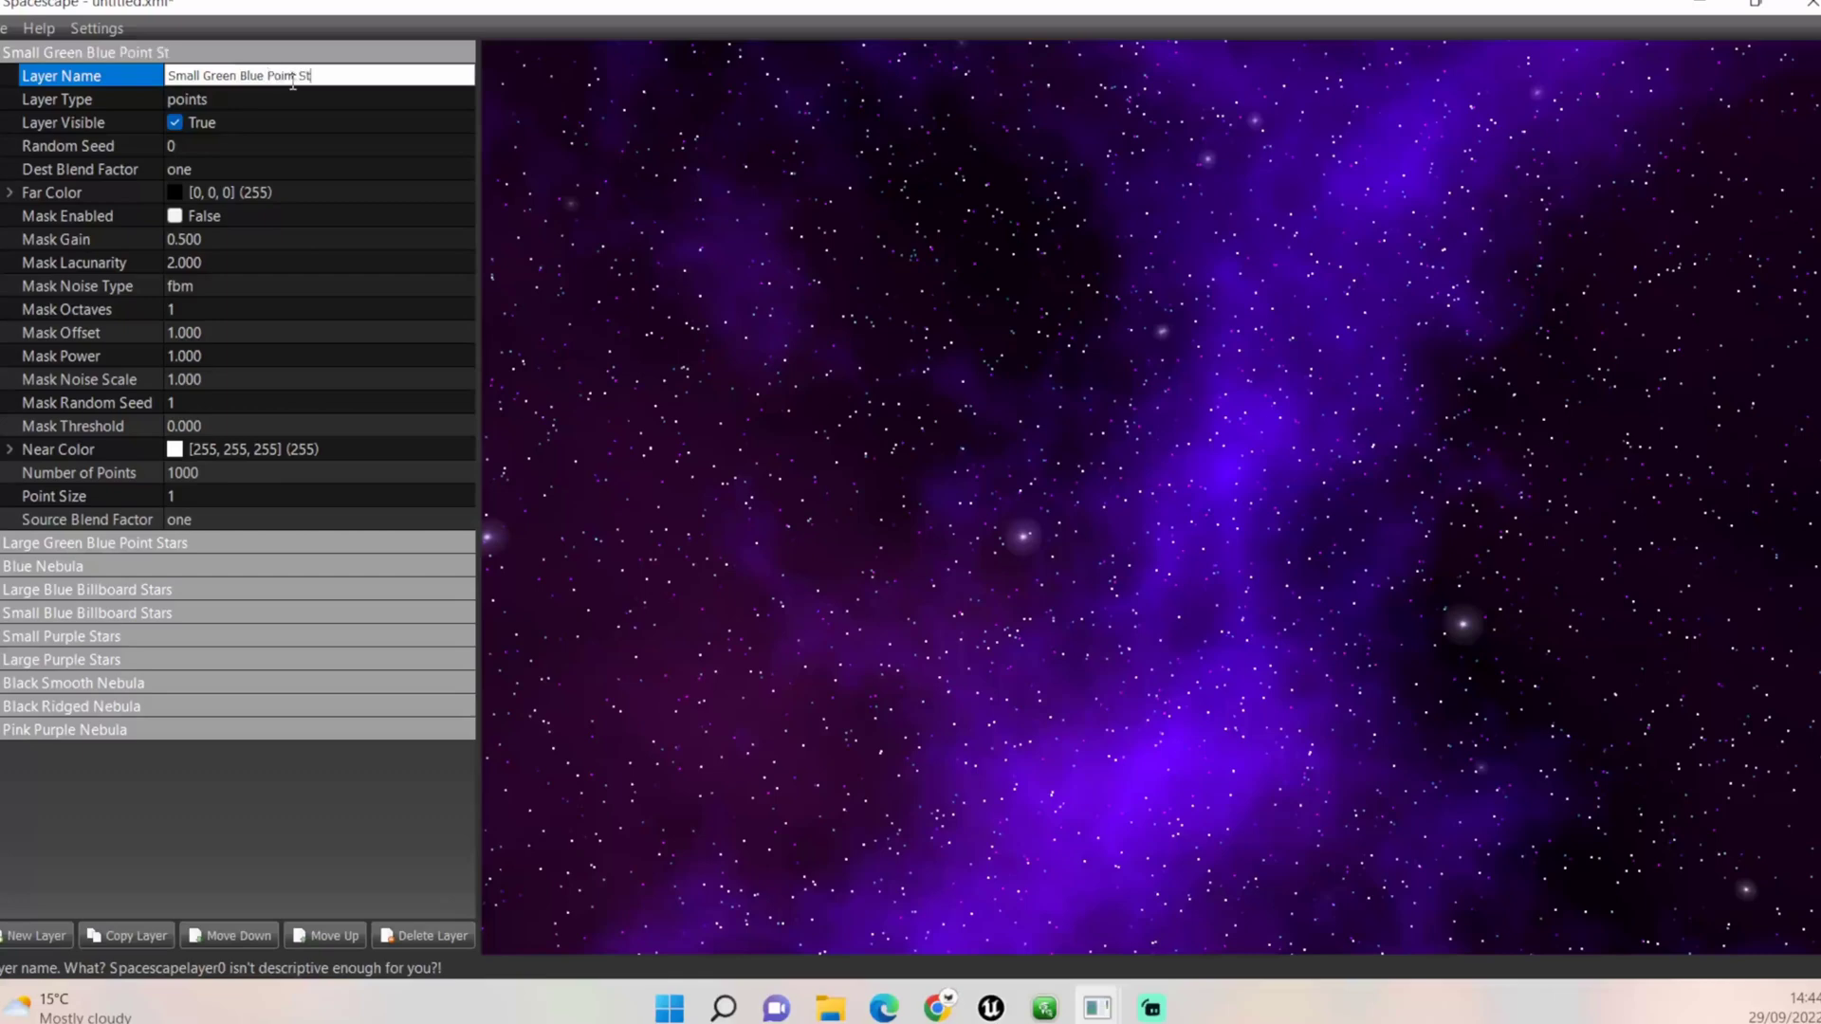
key(Return)
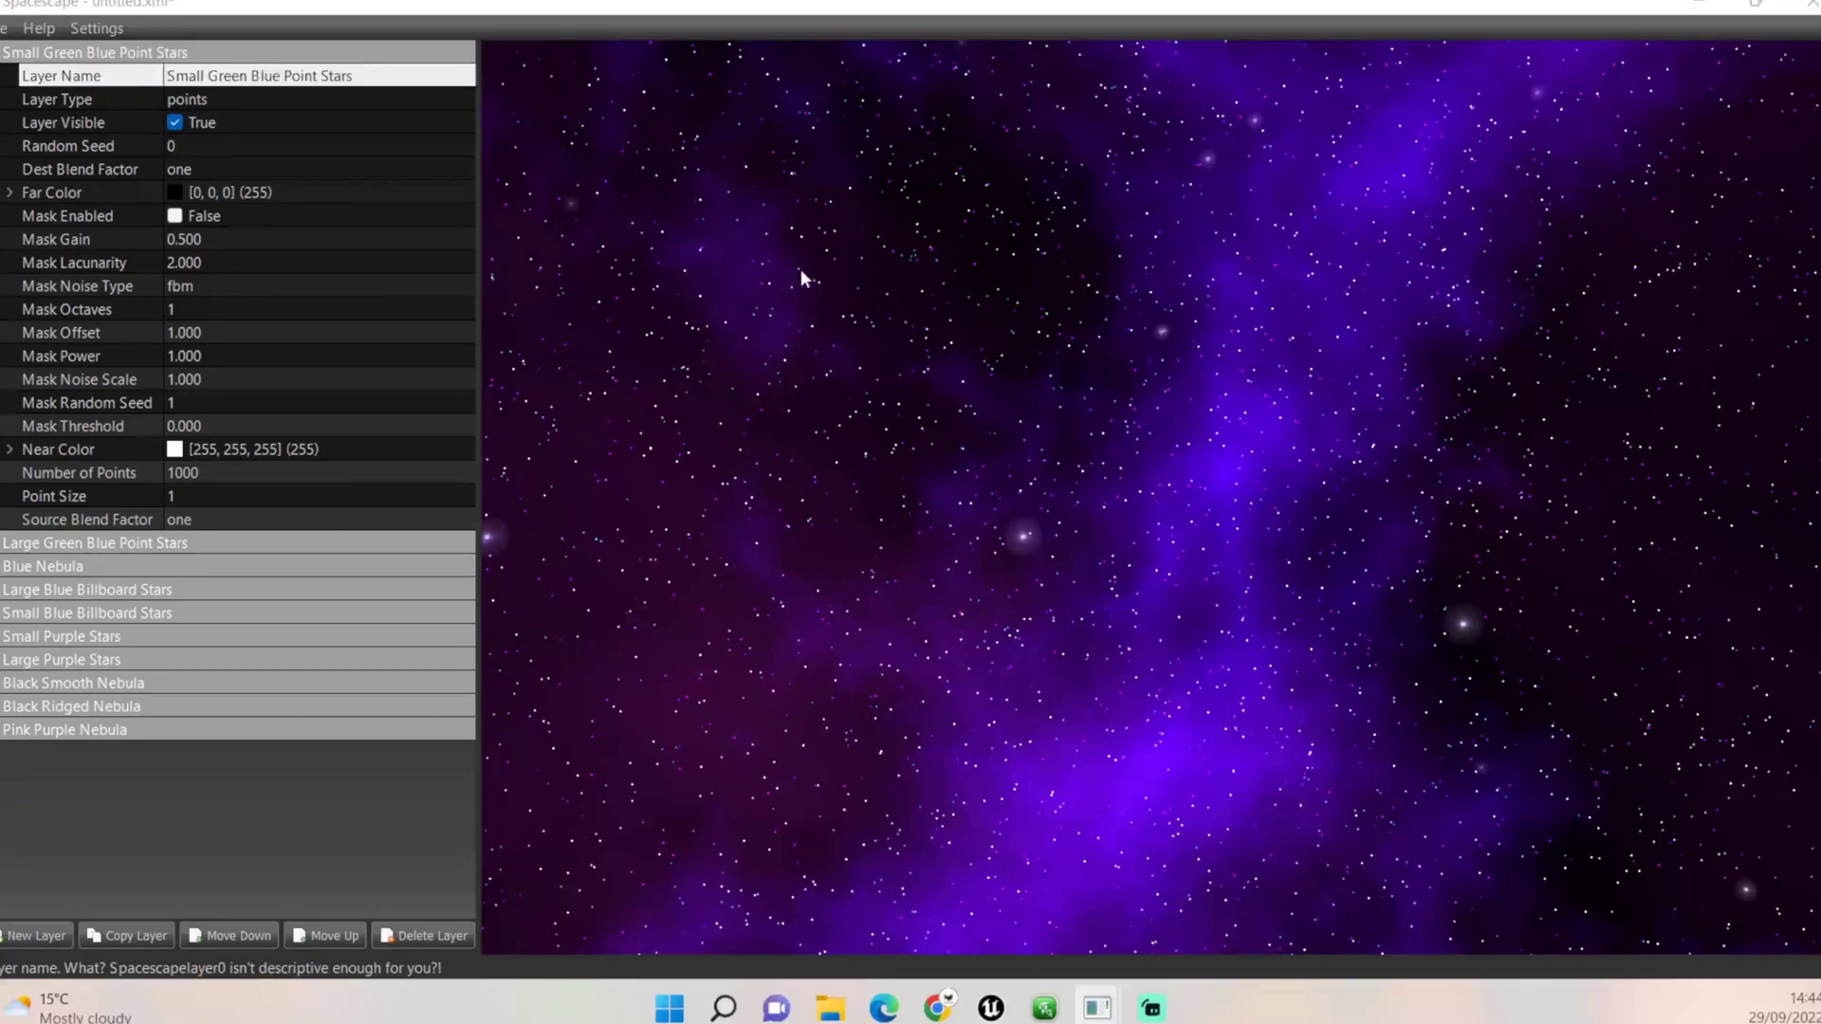
Set the new layer's random seed to 1
click(229, 148)
text(1)
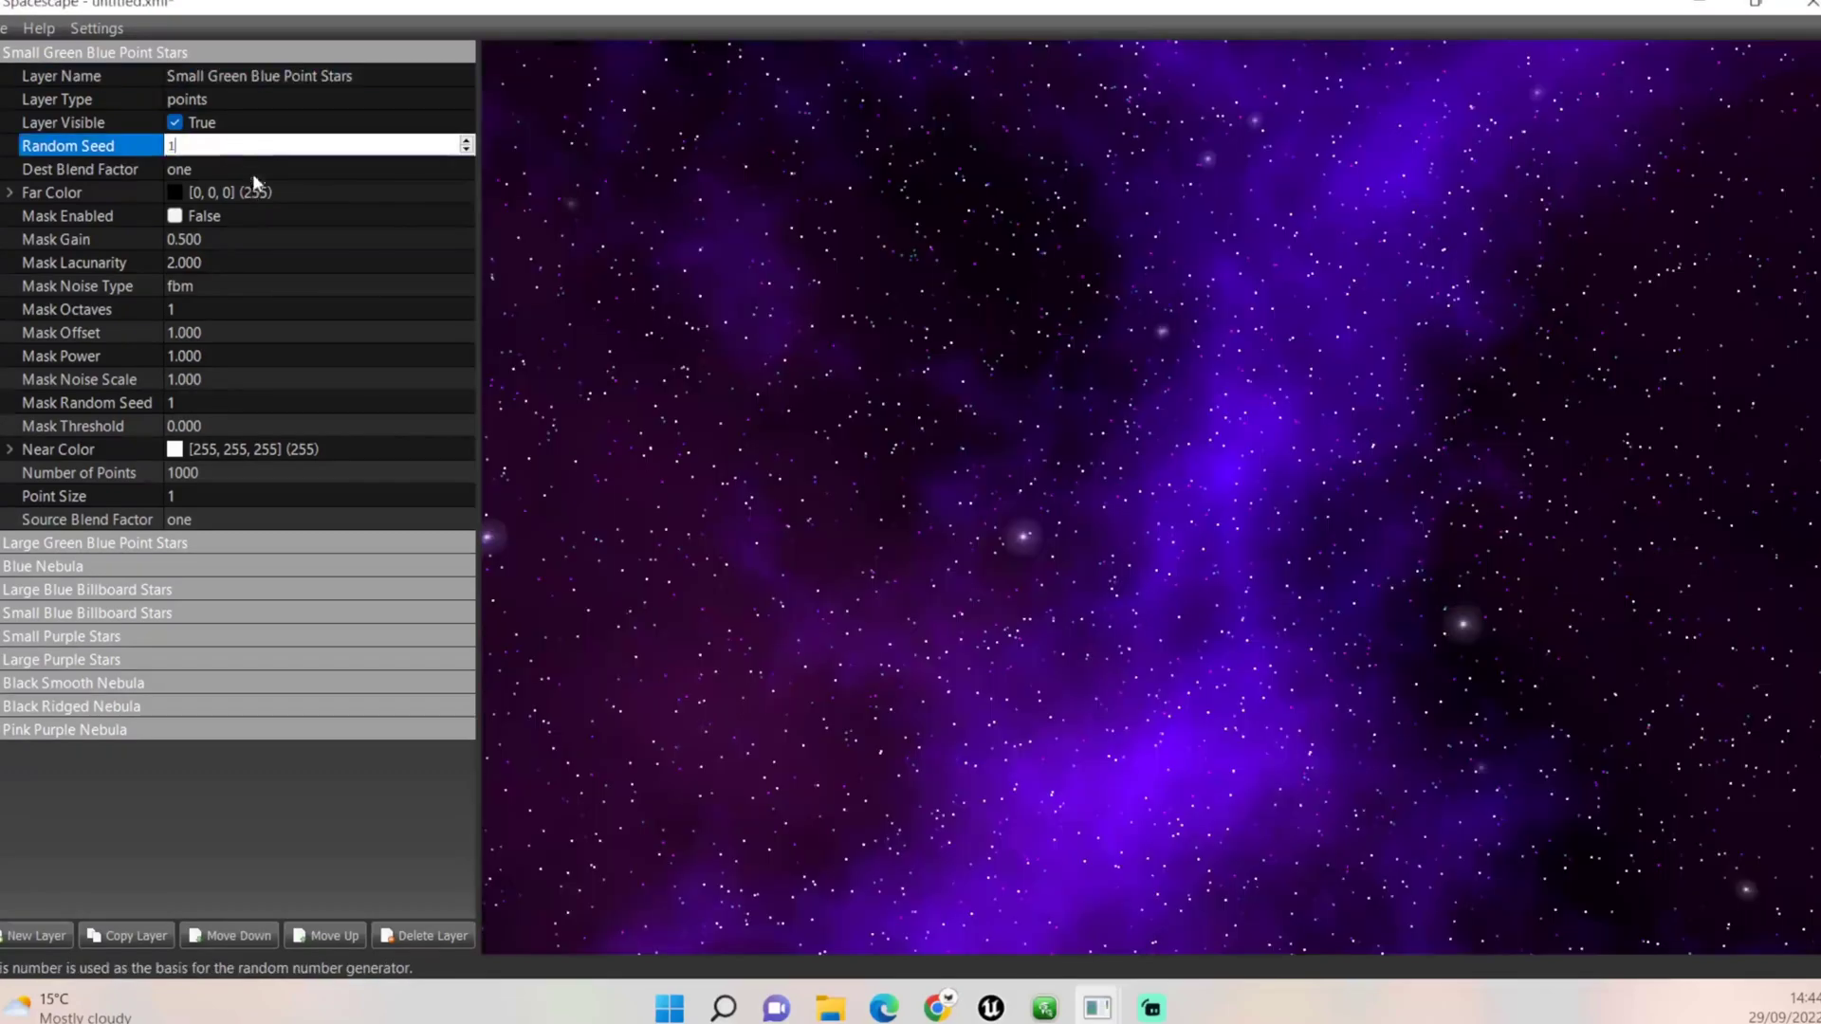
click(248, 170)
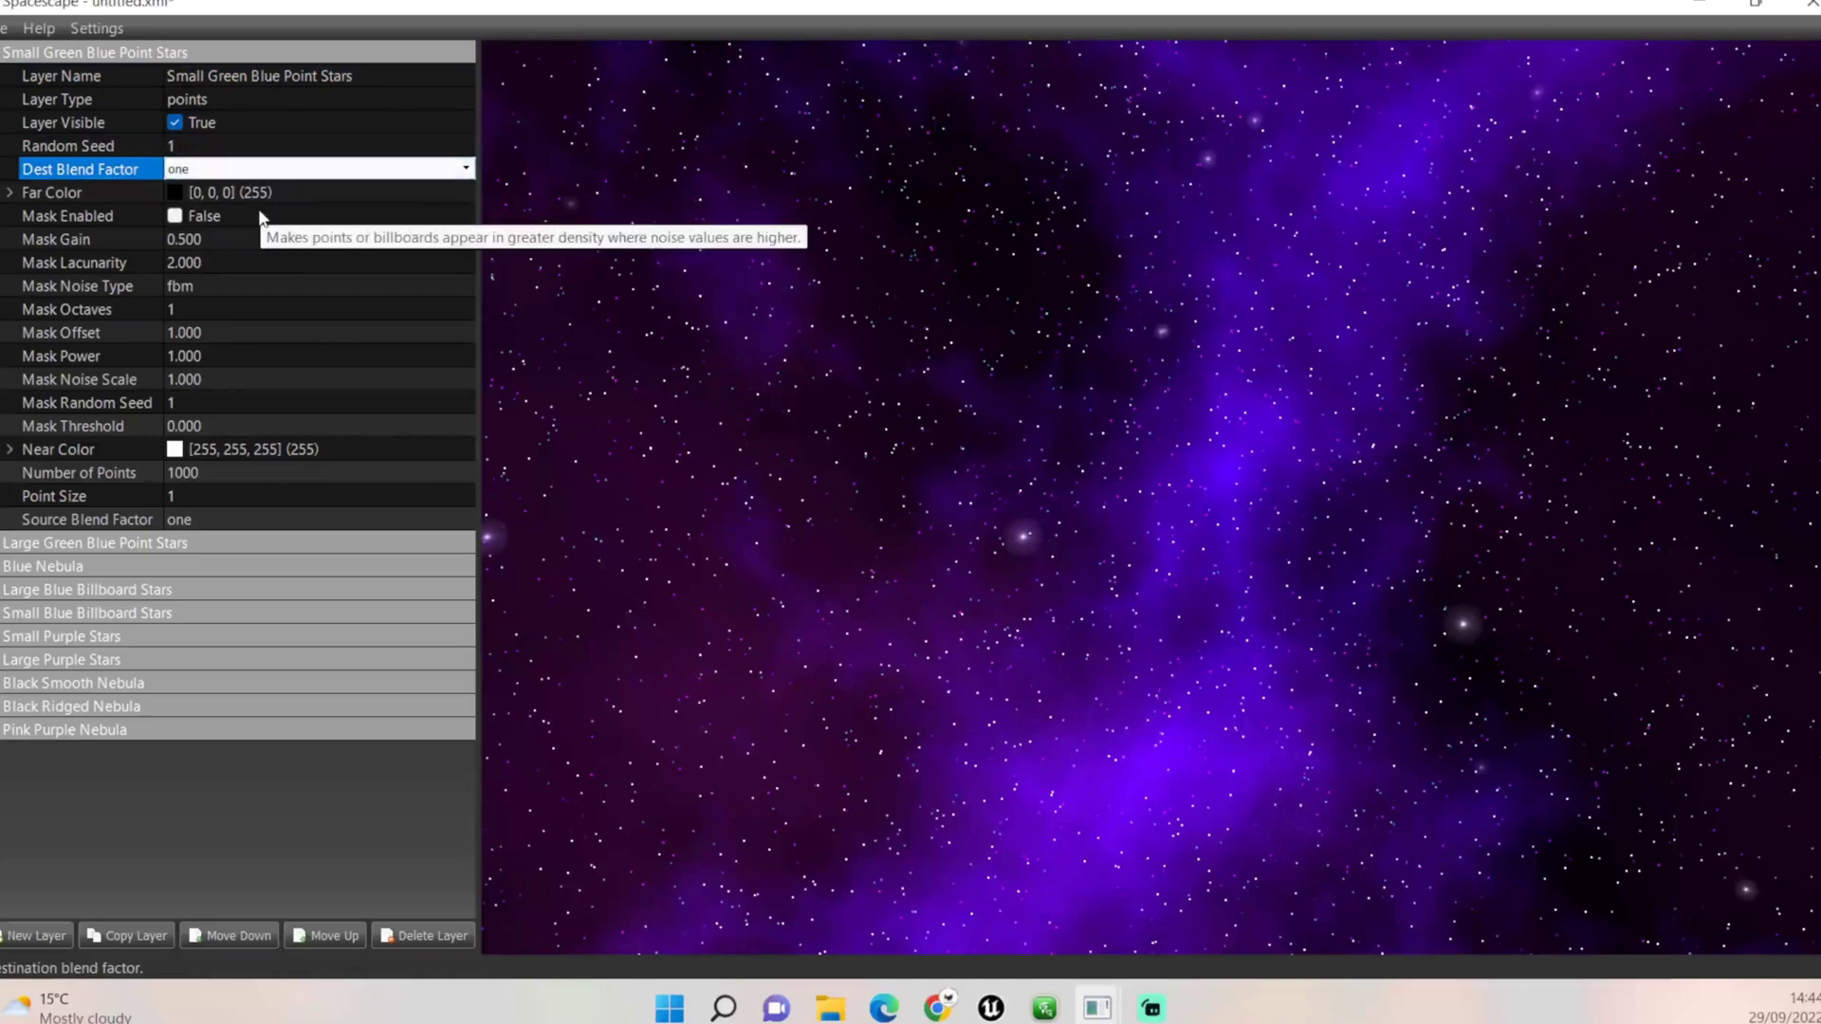
click(204, 216)
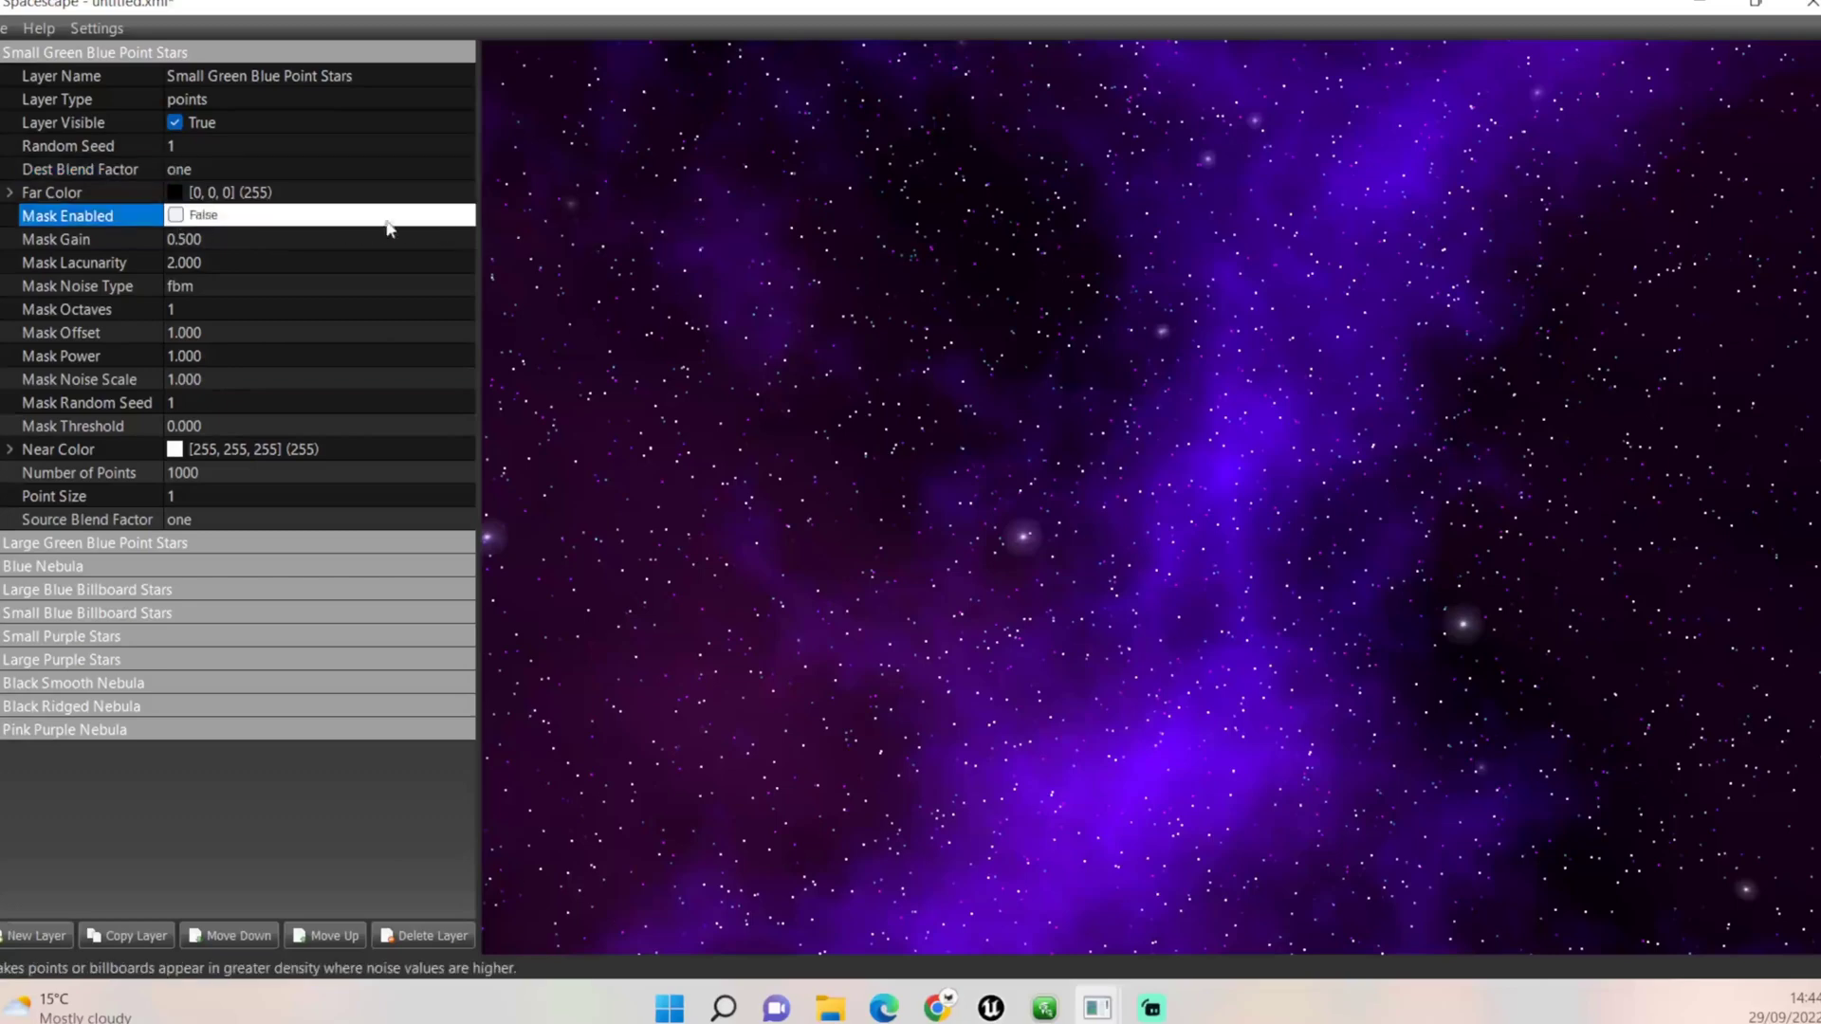
Enable the layer's mask and keep its far colour black
click(399, 211)
click(464, 194)
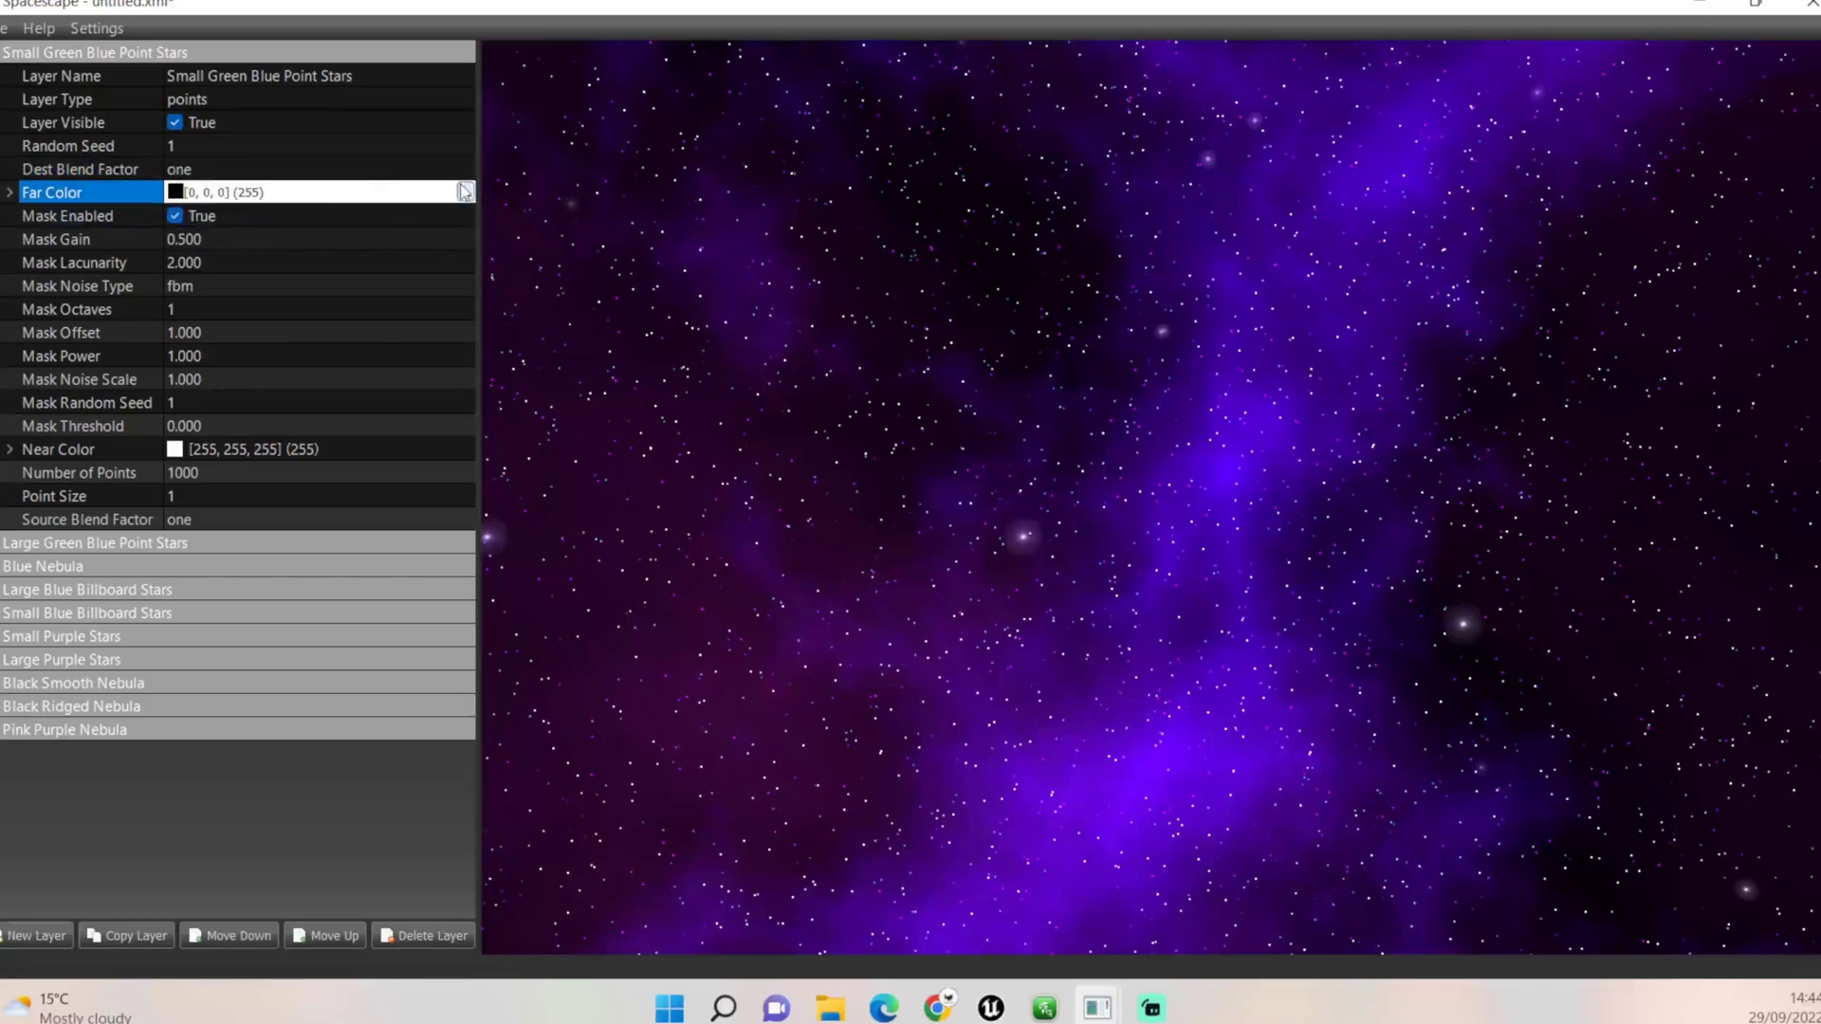
click(465, 193)
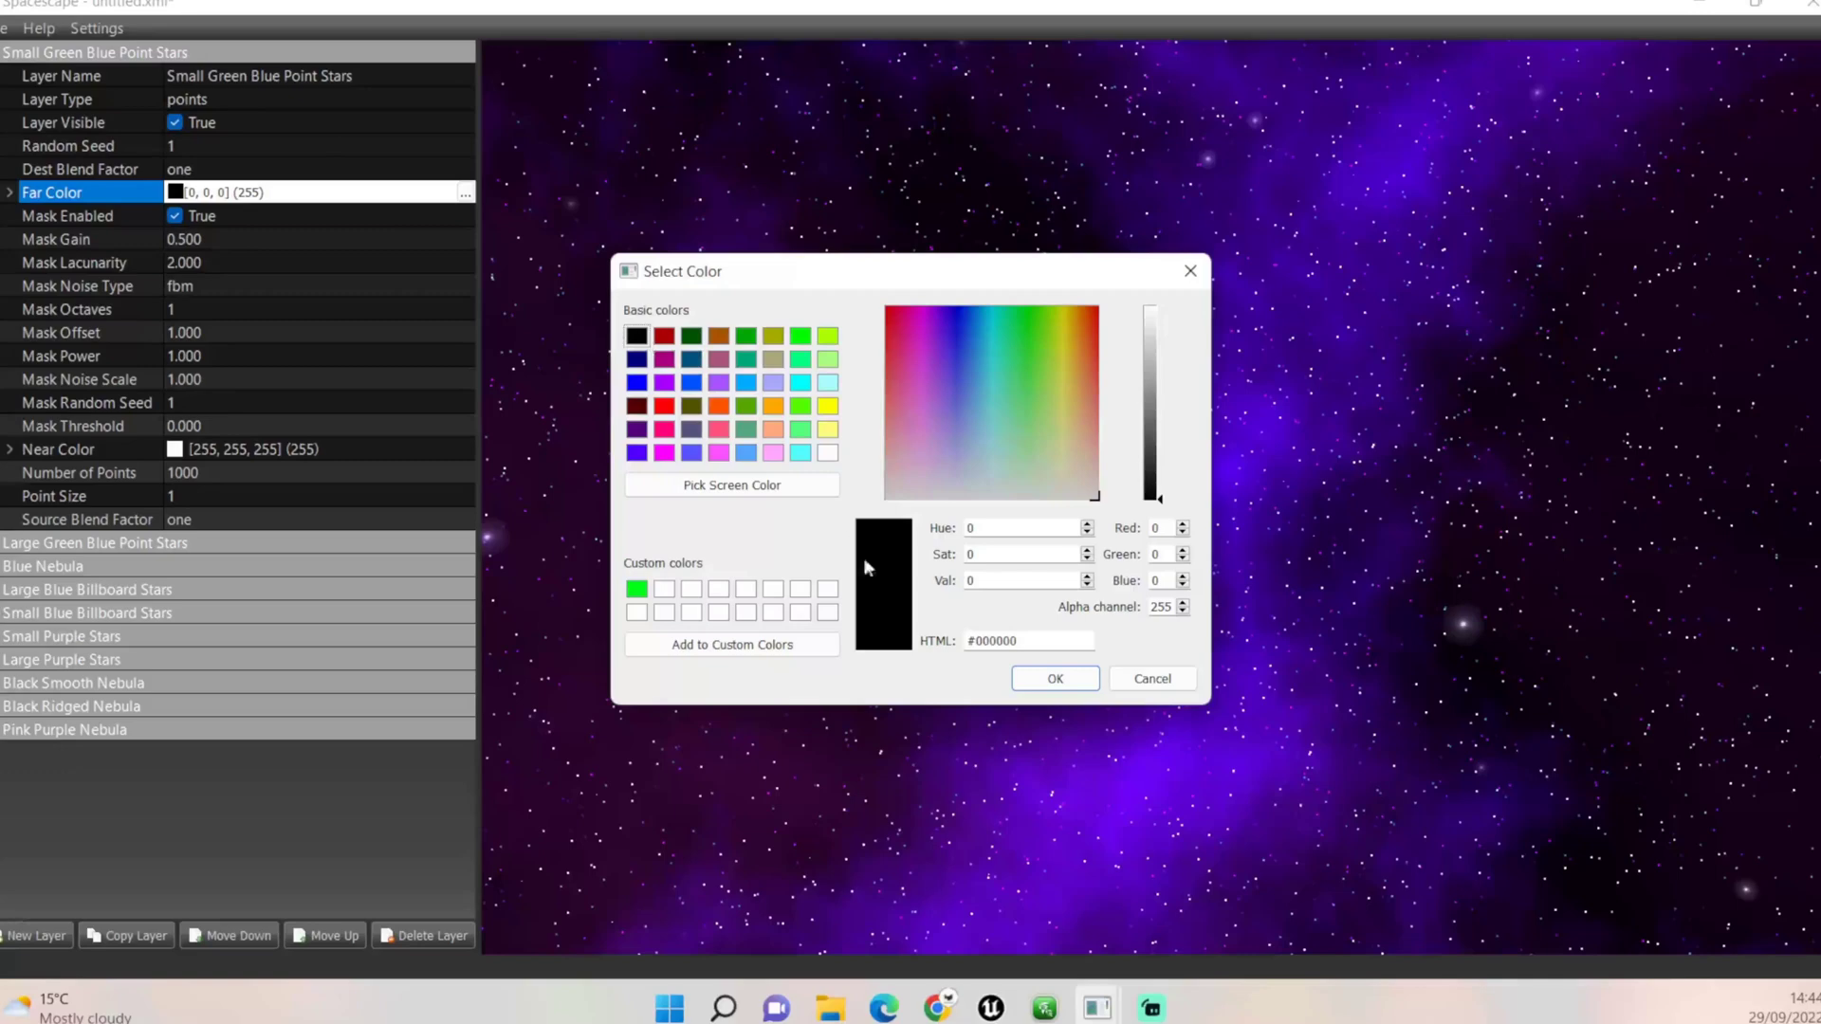
click(1029, 676)
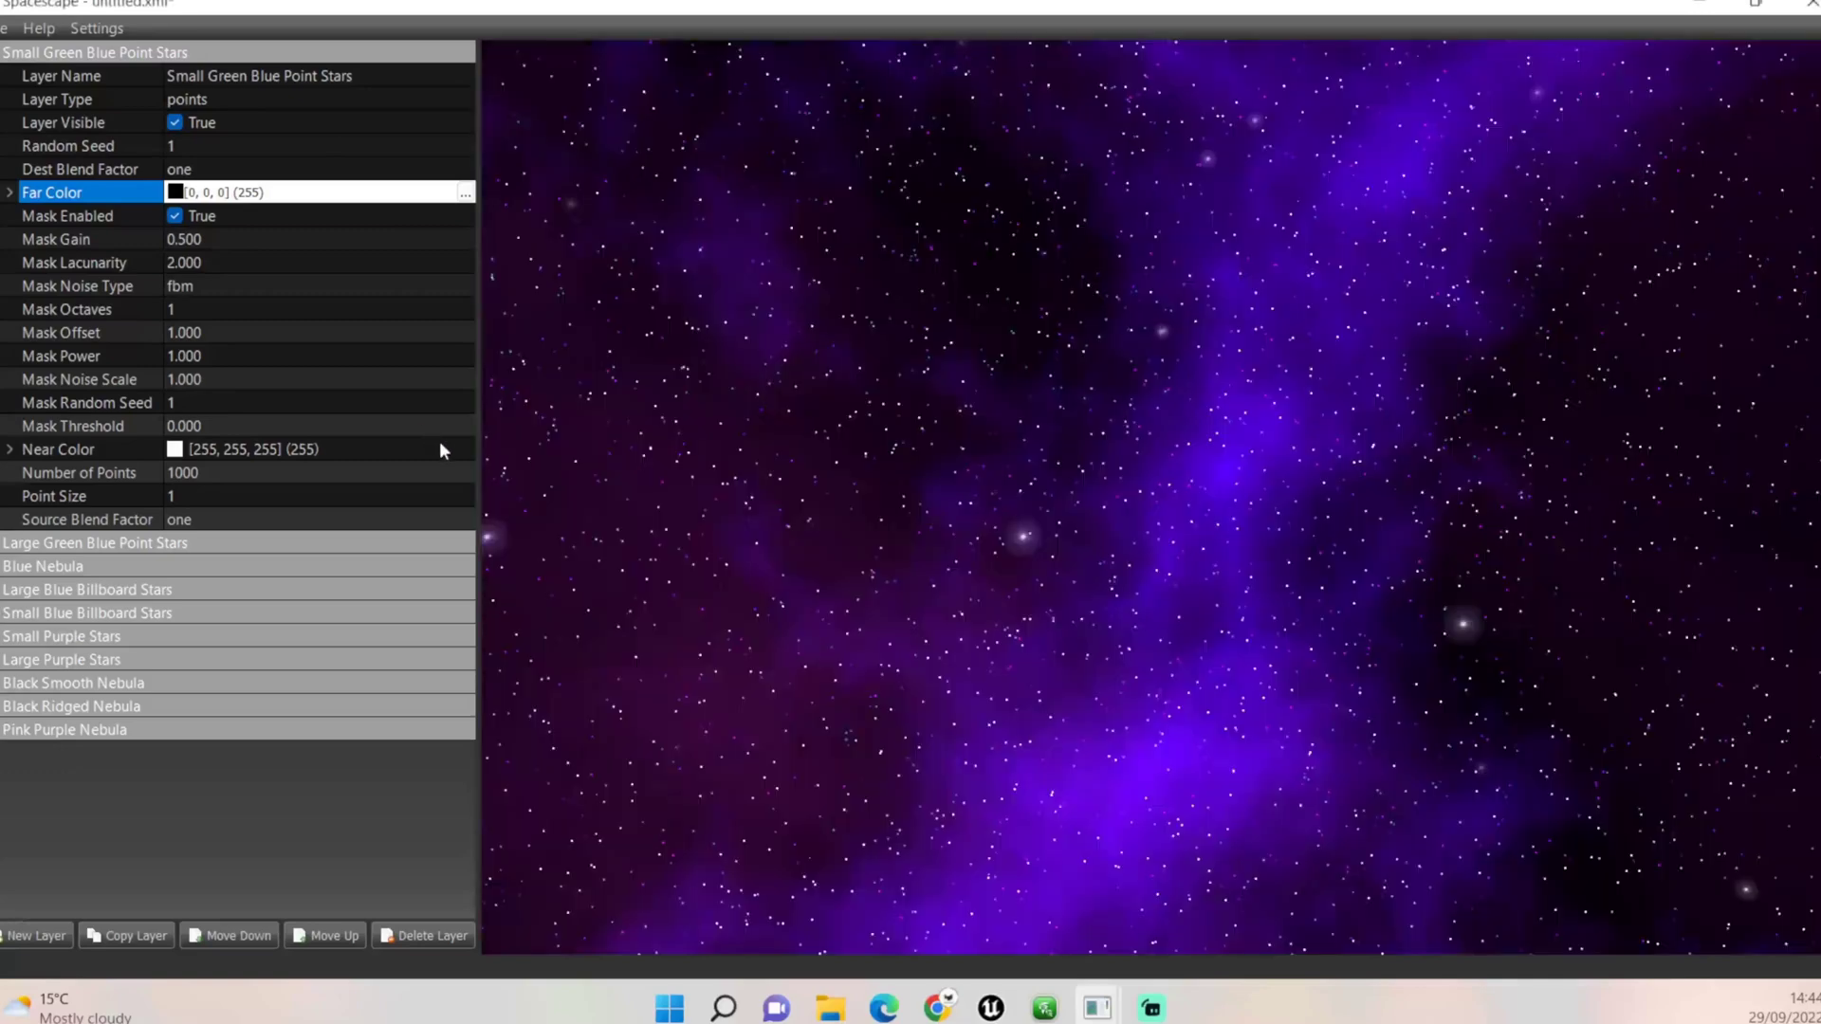
Set the near colour to pale mint 159, 238, 216
click(425, 452)
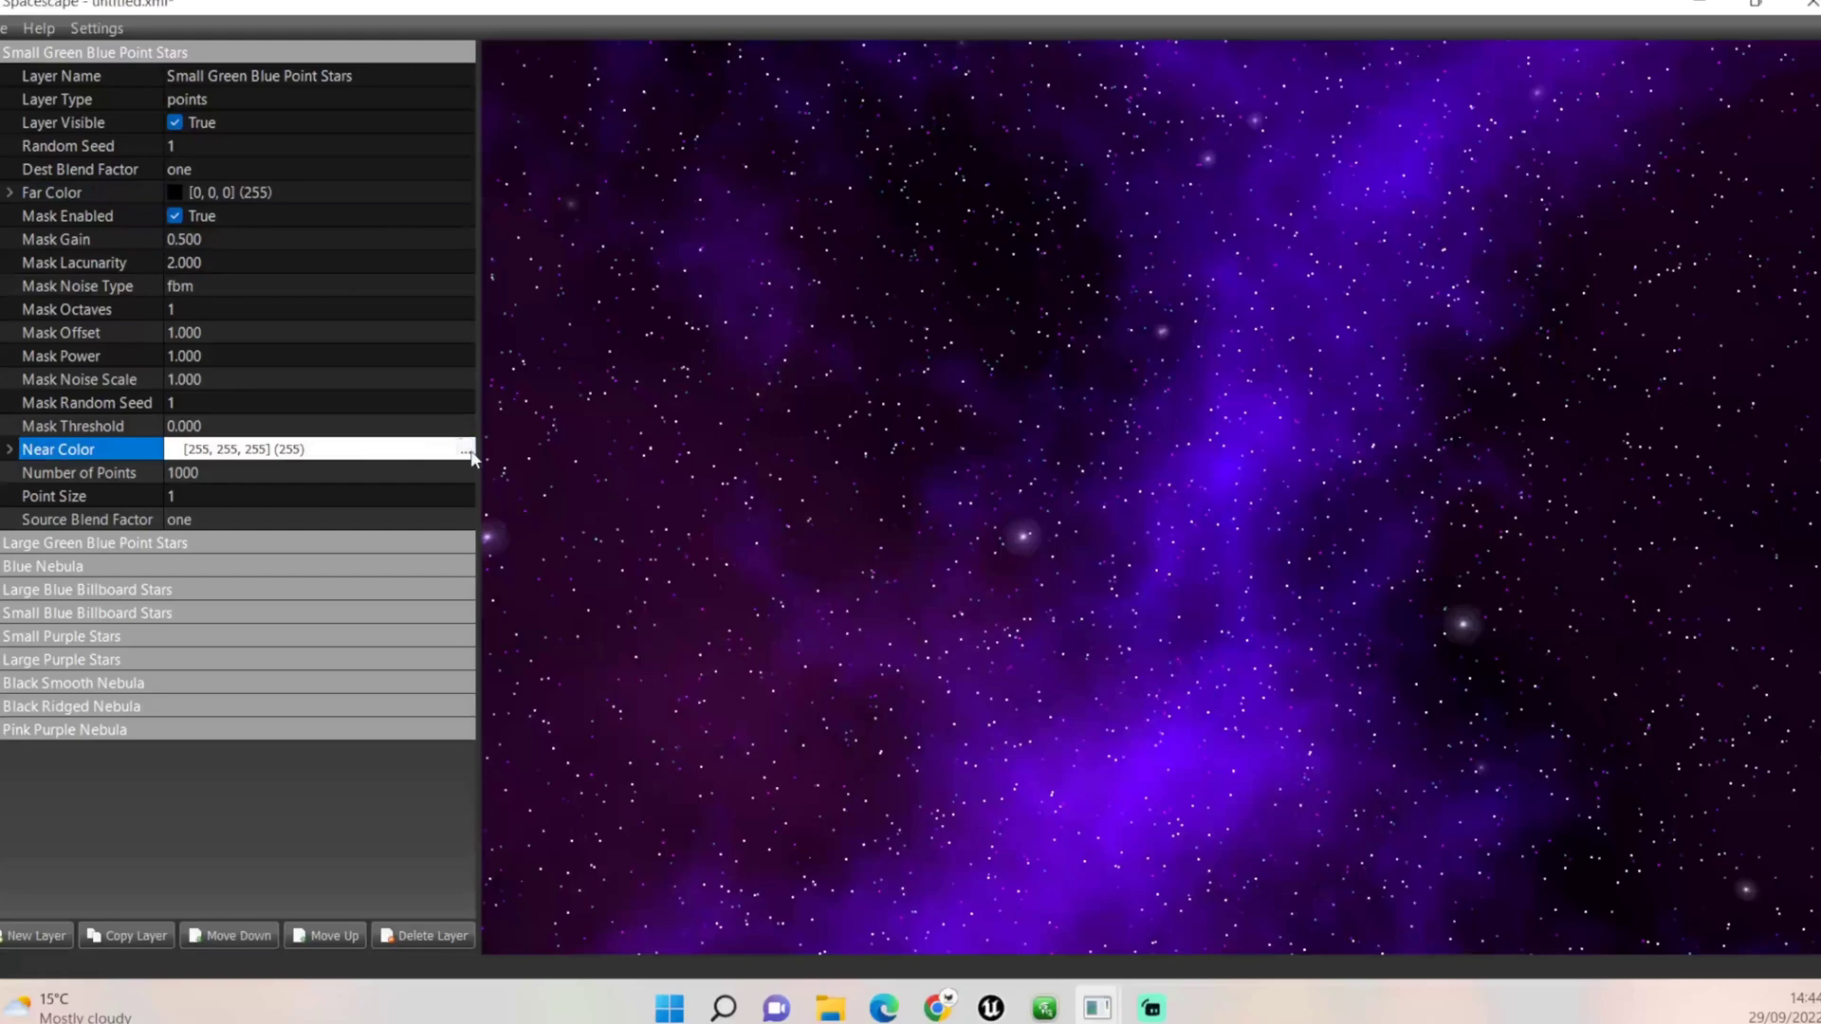
click(467, 452)
click(691, 335)
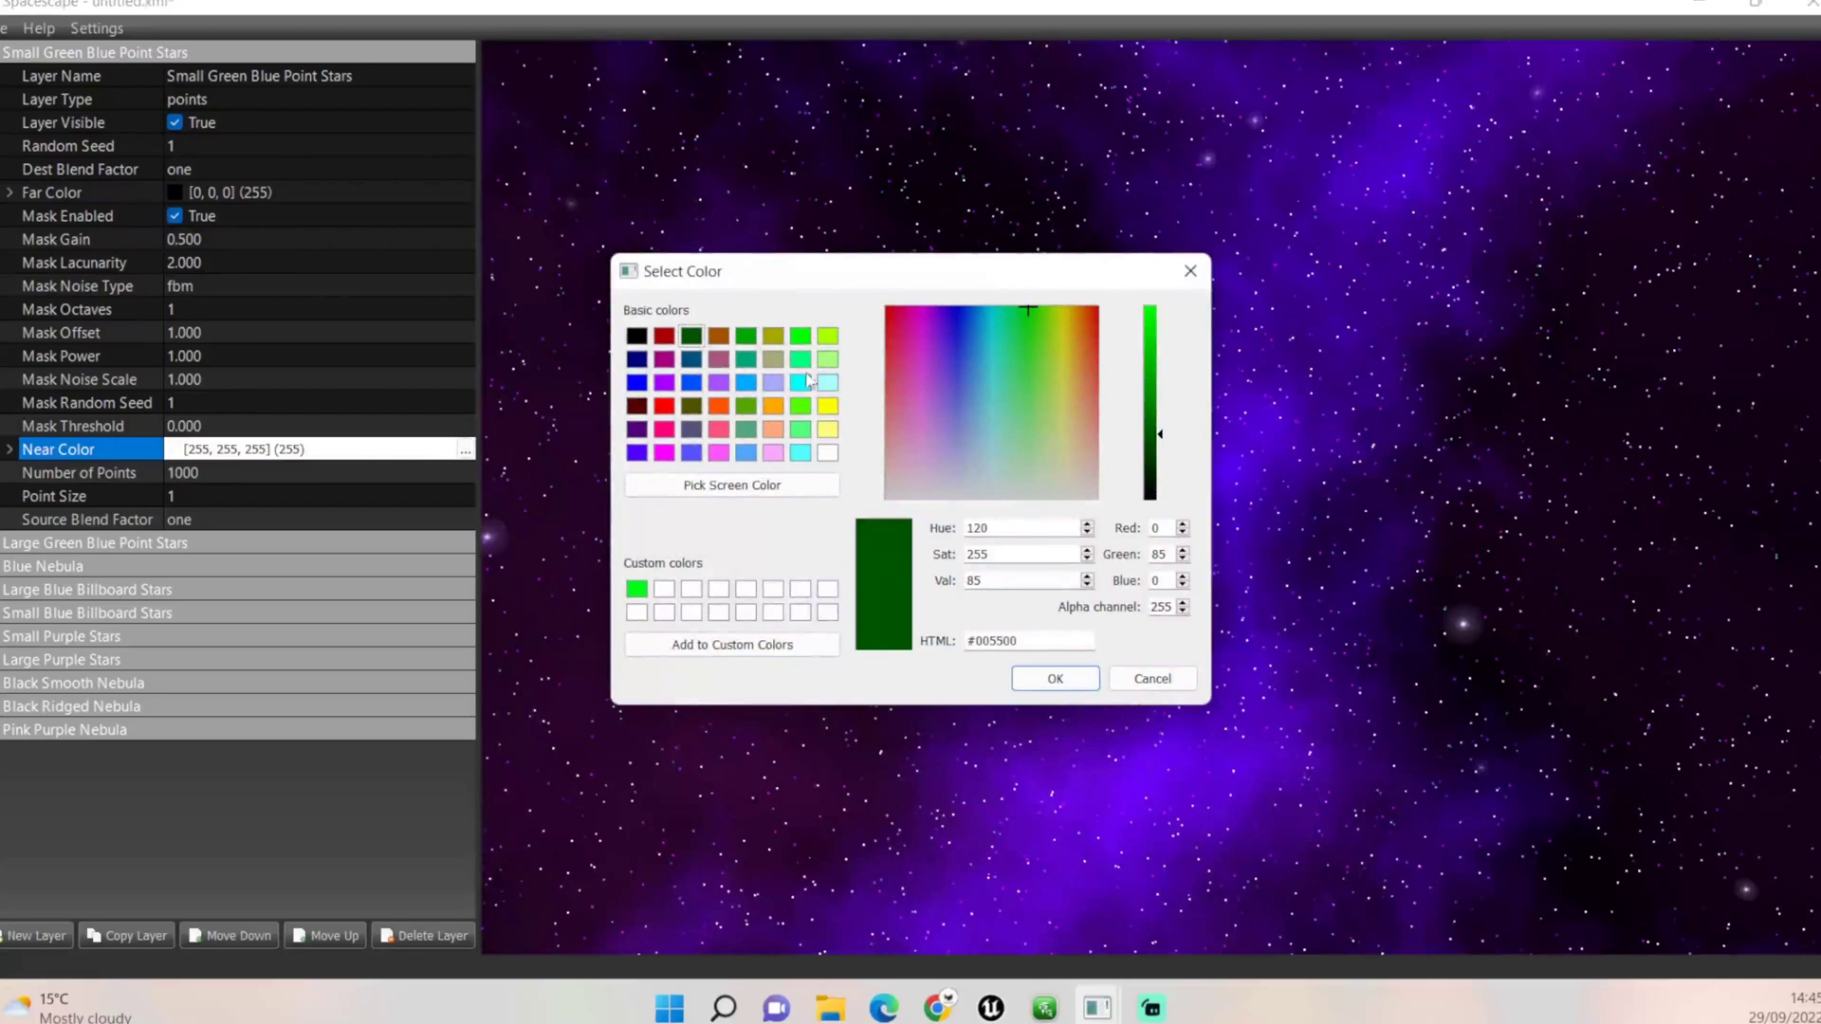
click(827, 384)
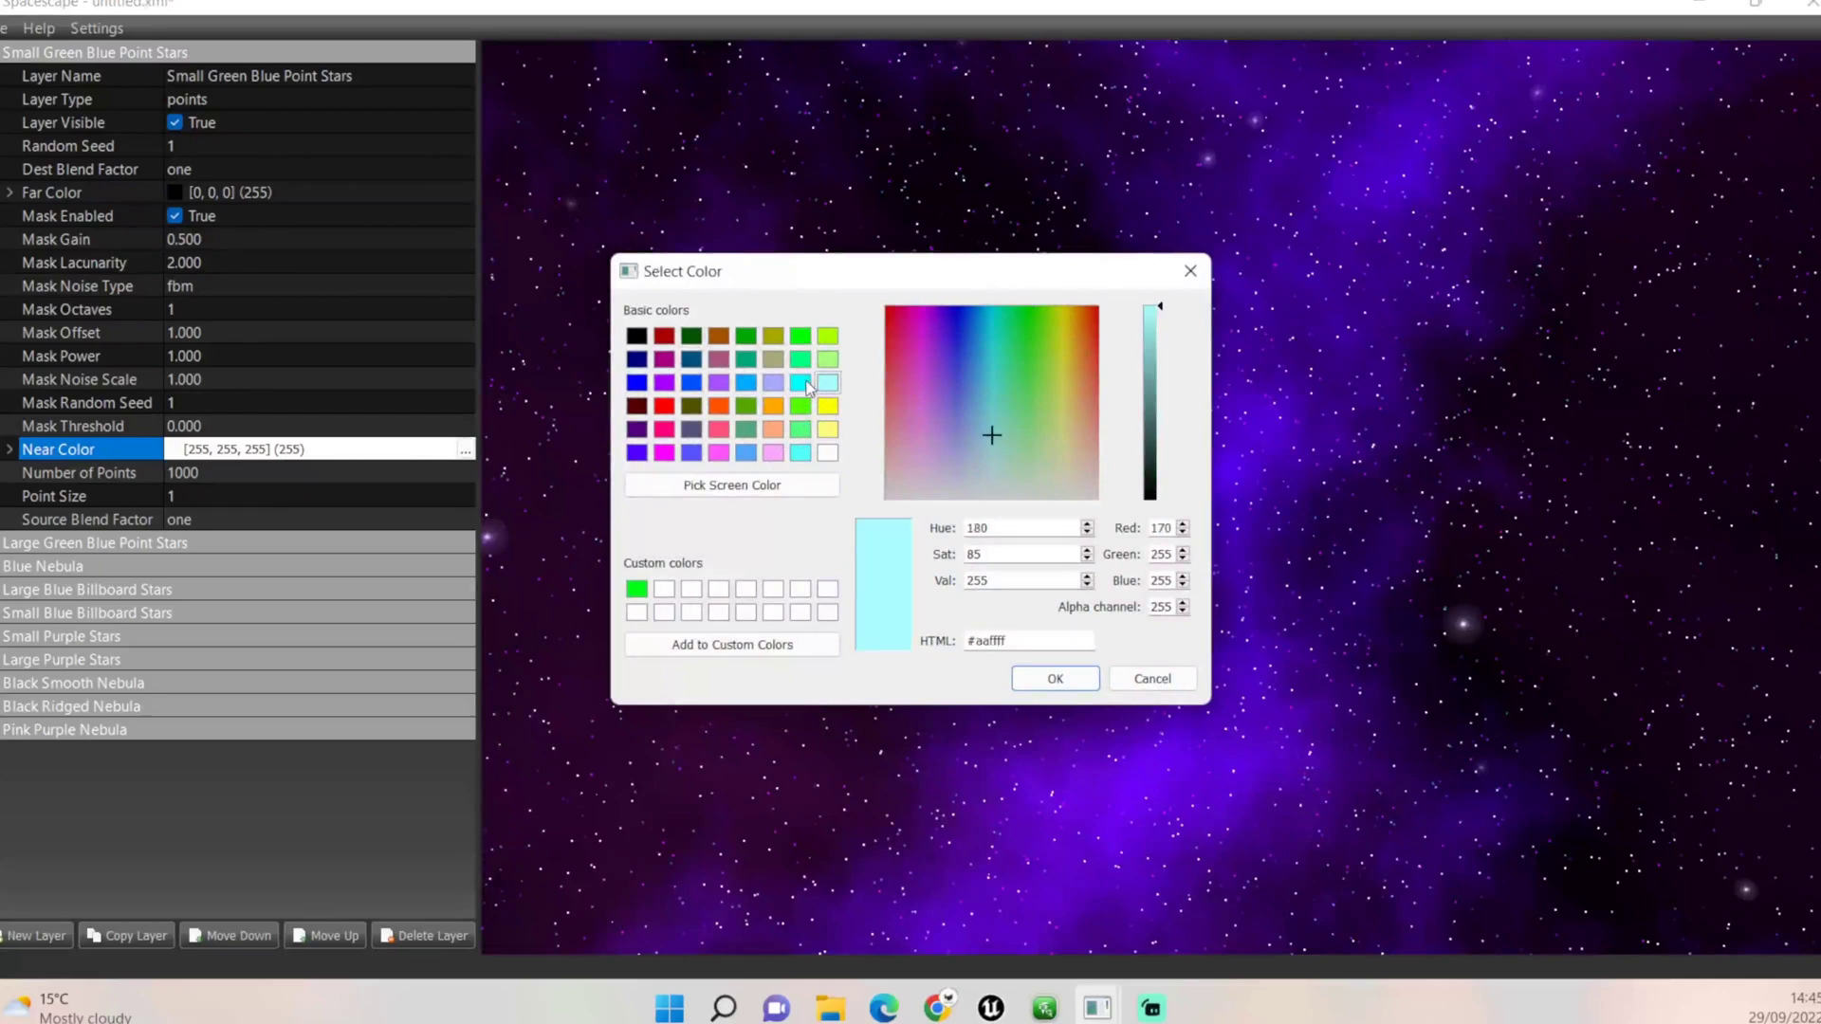
click(1004, 437)
click(1152, 320)
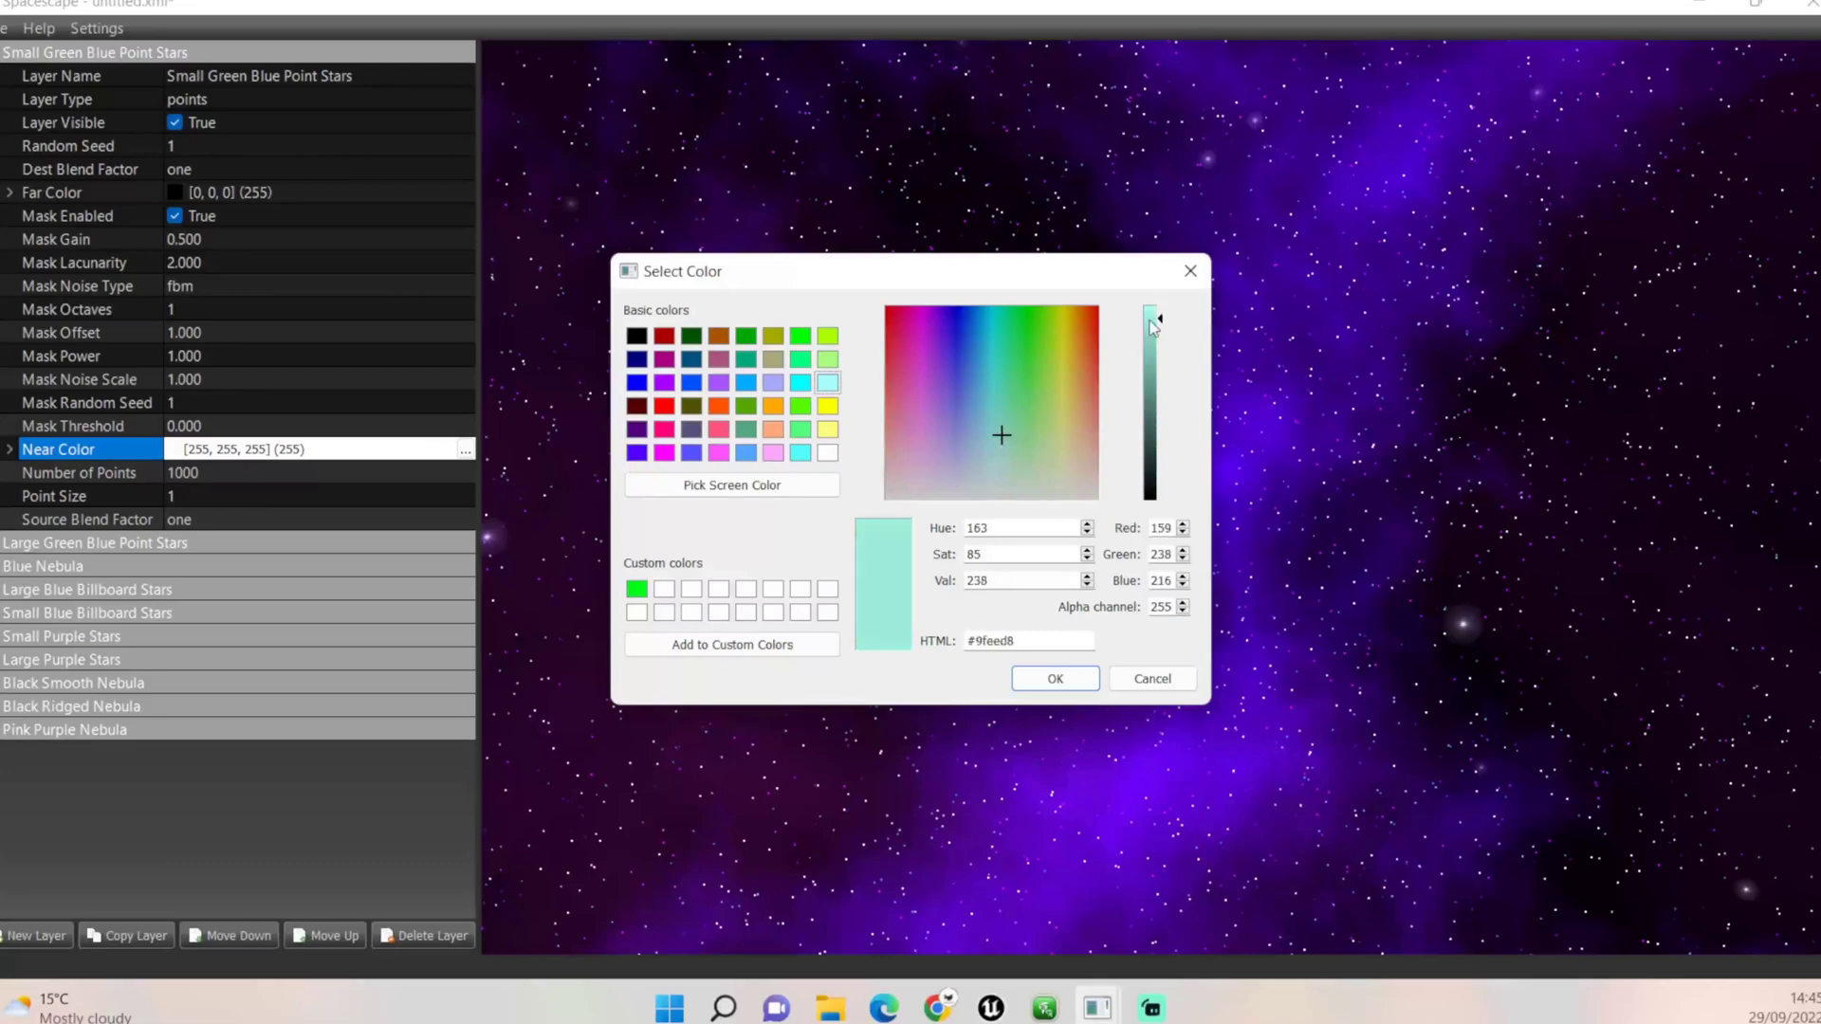
click(1042, 680)
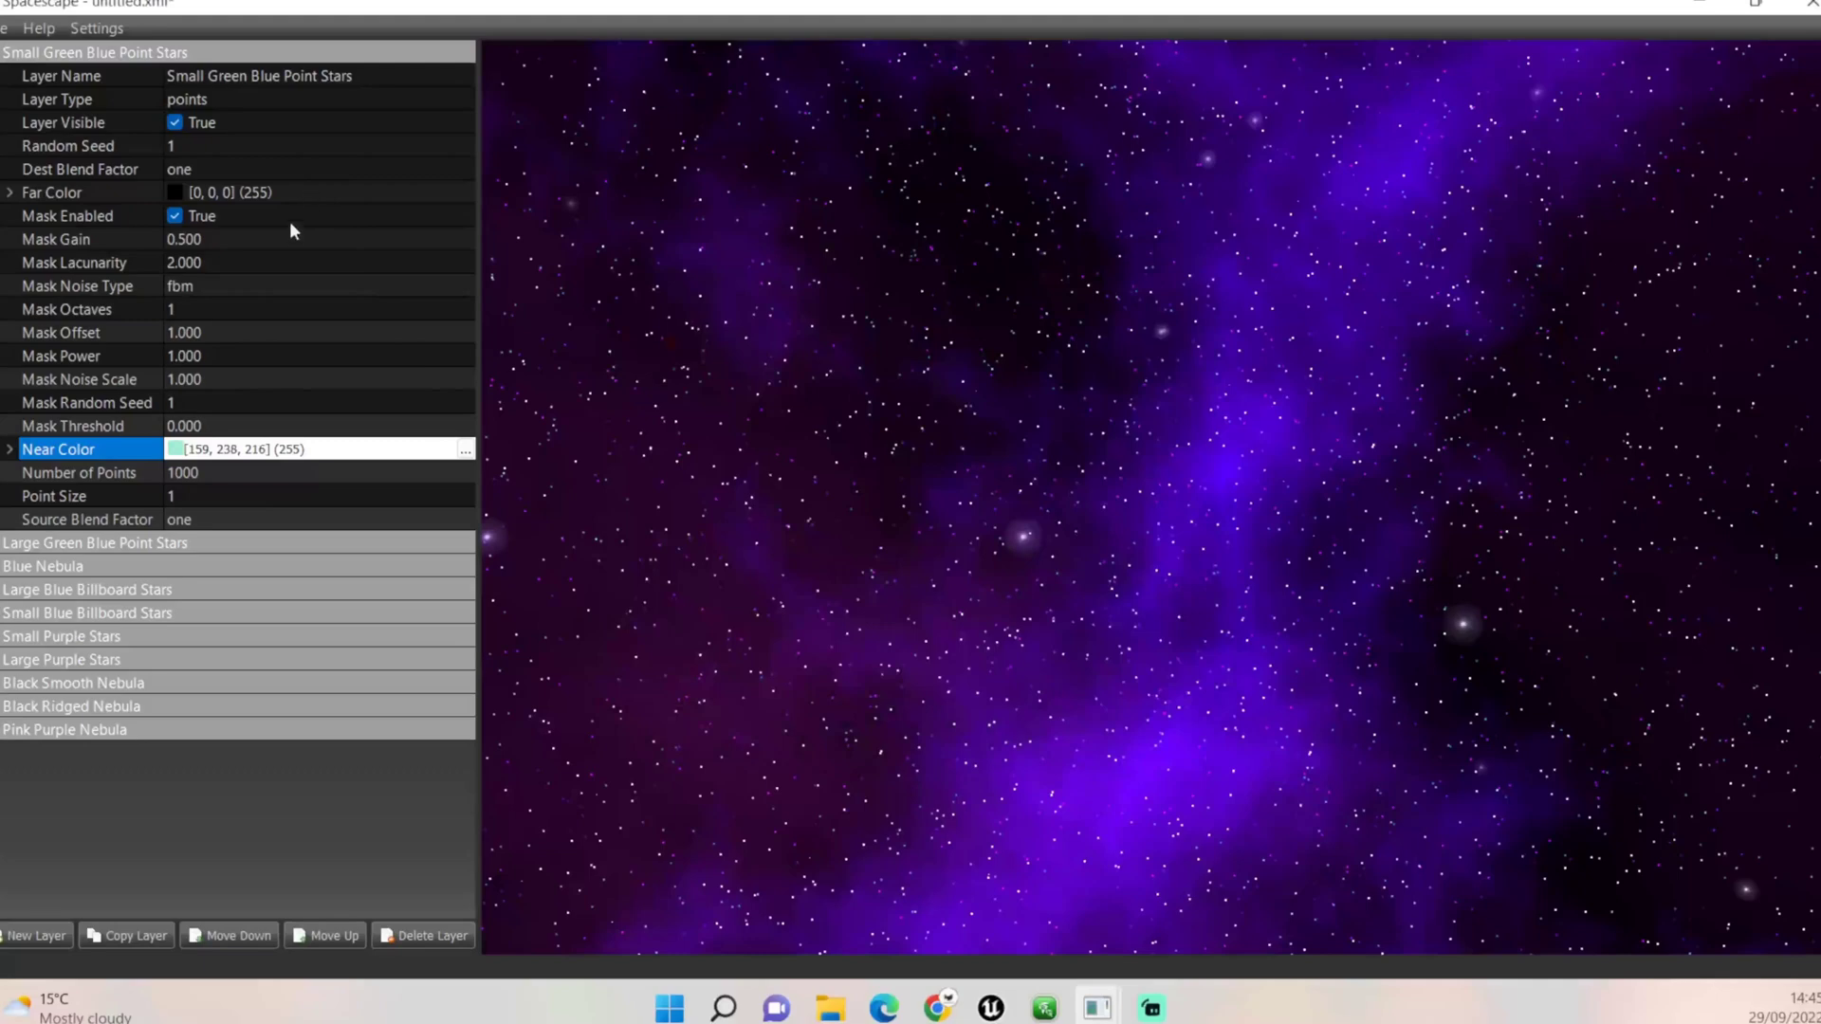
Set mask lacunarity 2.250, ridged noise type and 7 mask octaves
click(298, 260)
text(2)
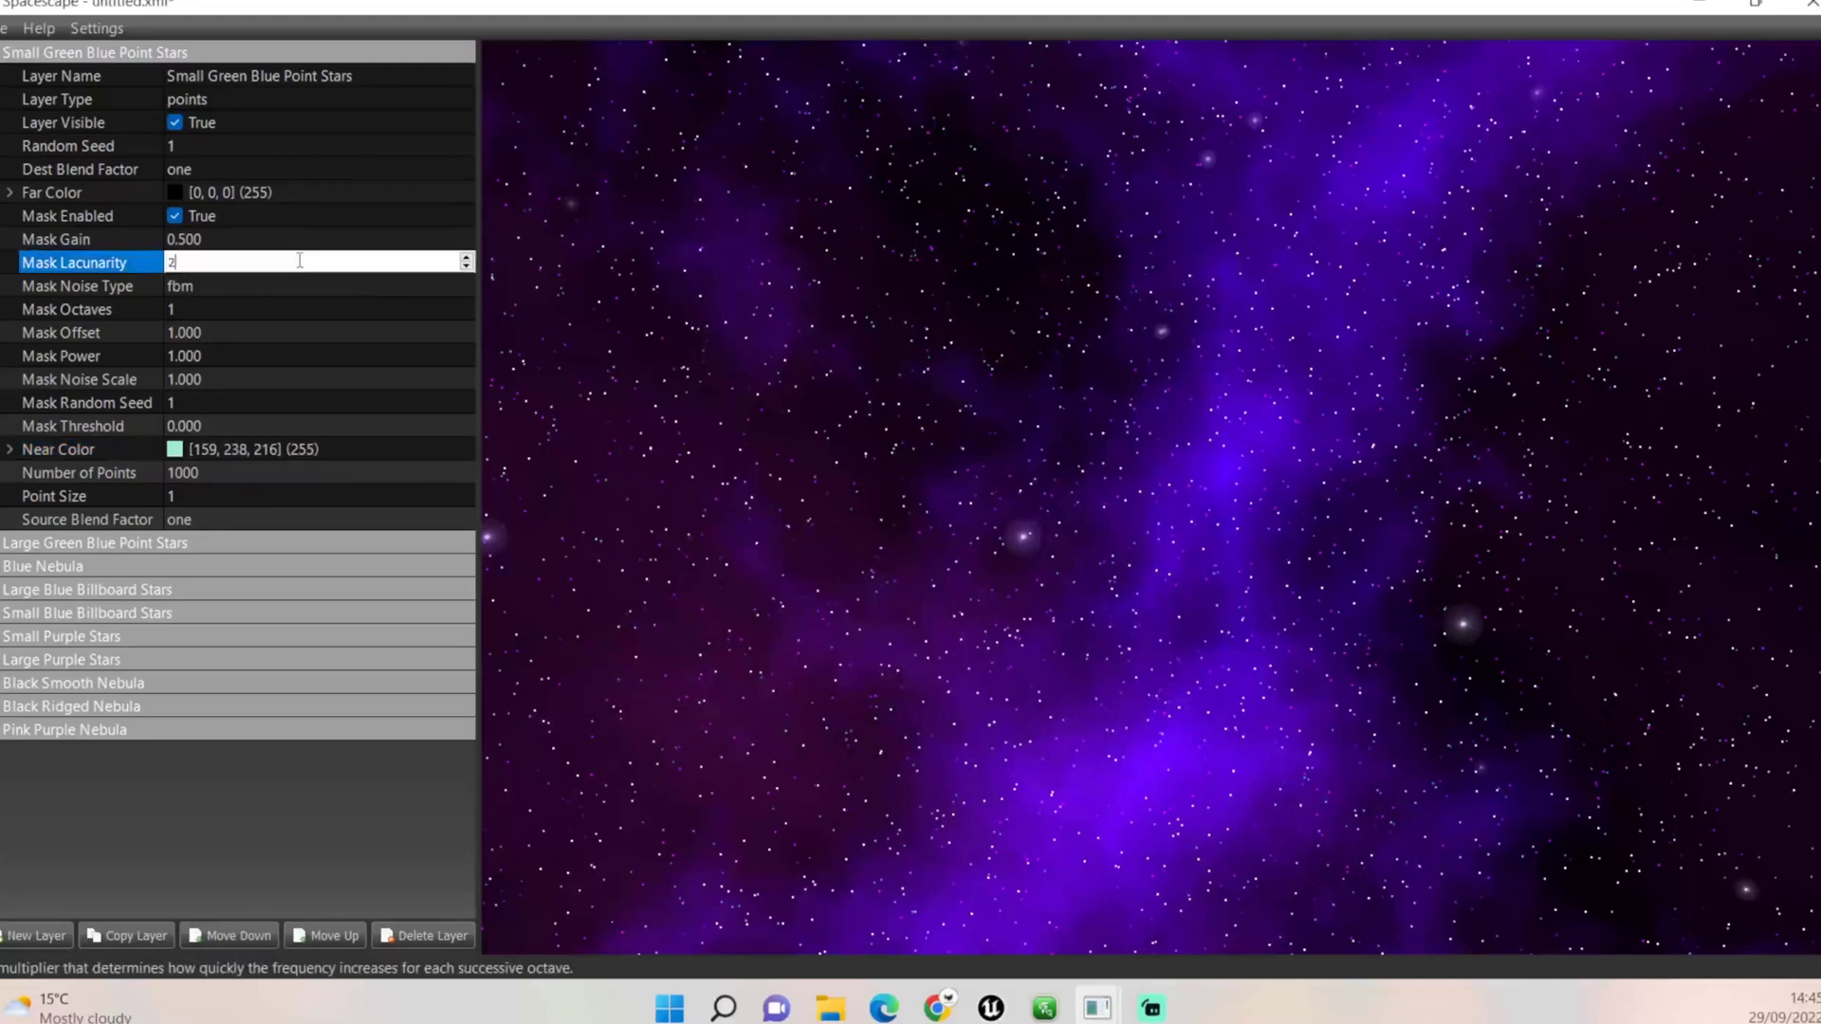
text(.250)
key(Return)
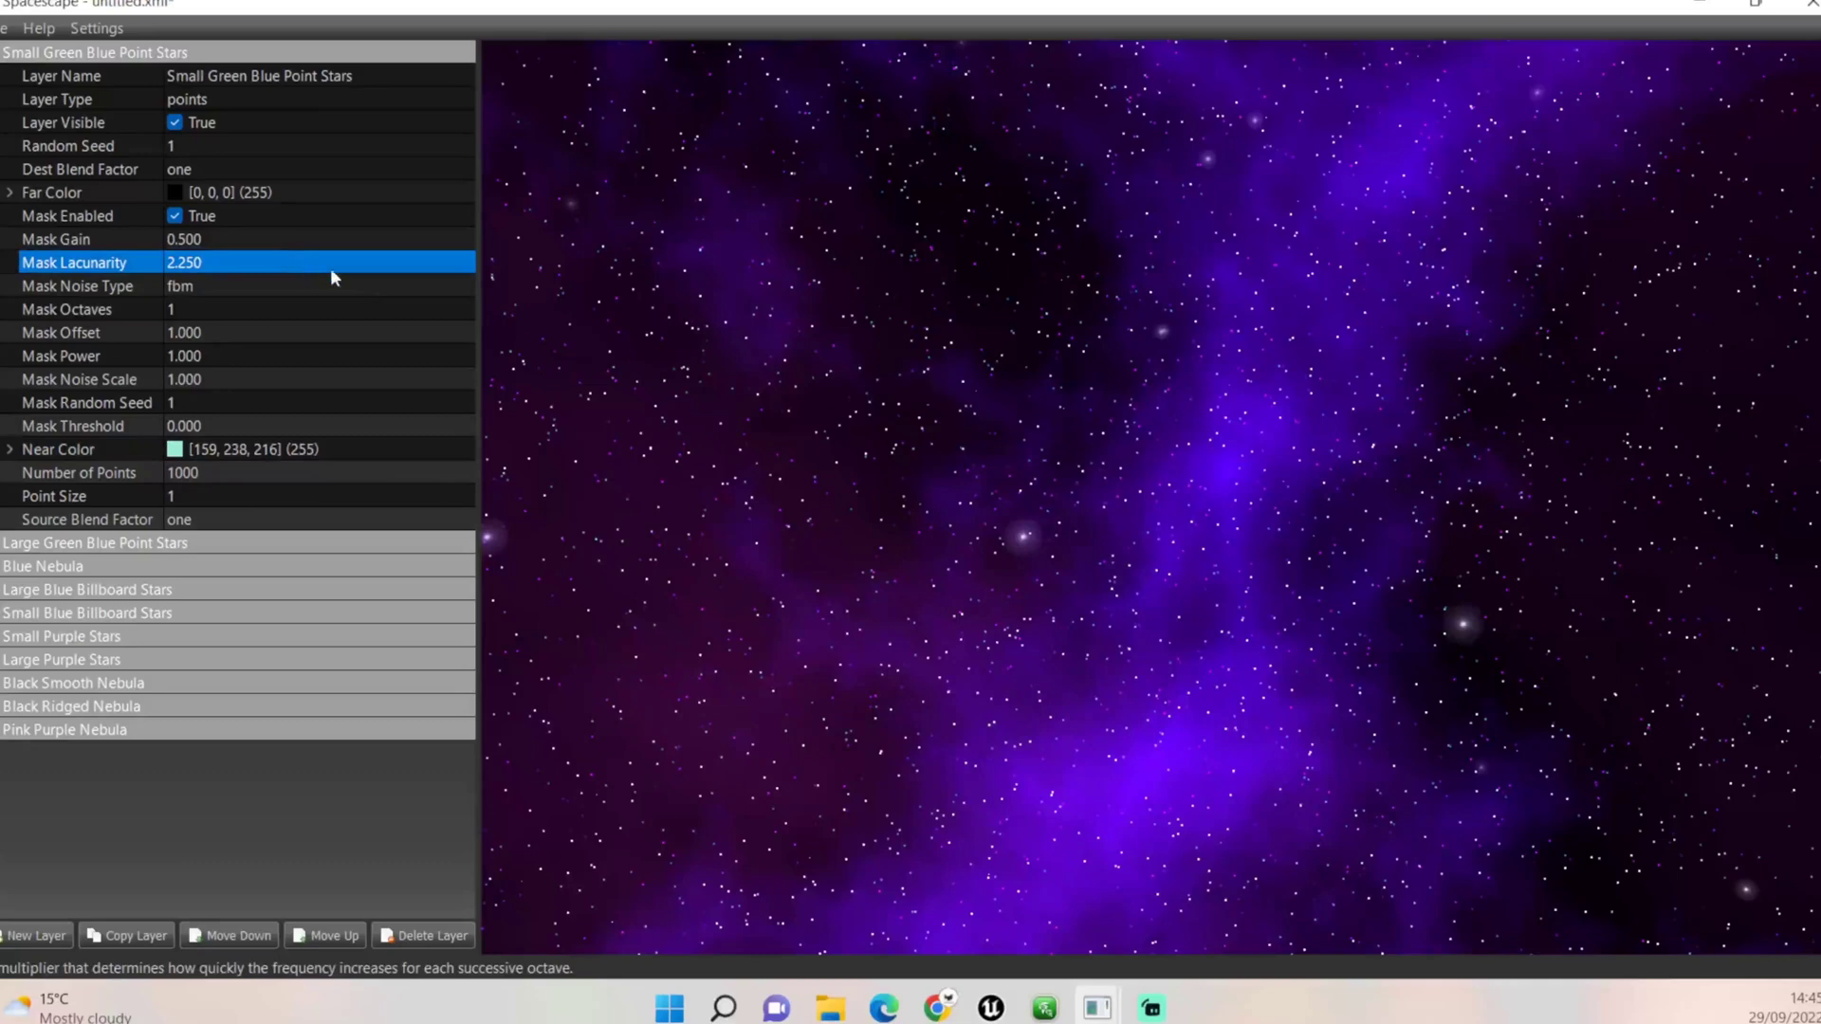
click(365, 285)
click(466, 284)
click(436, 321)
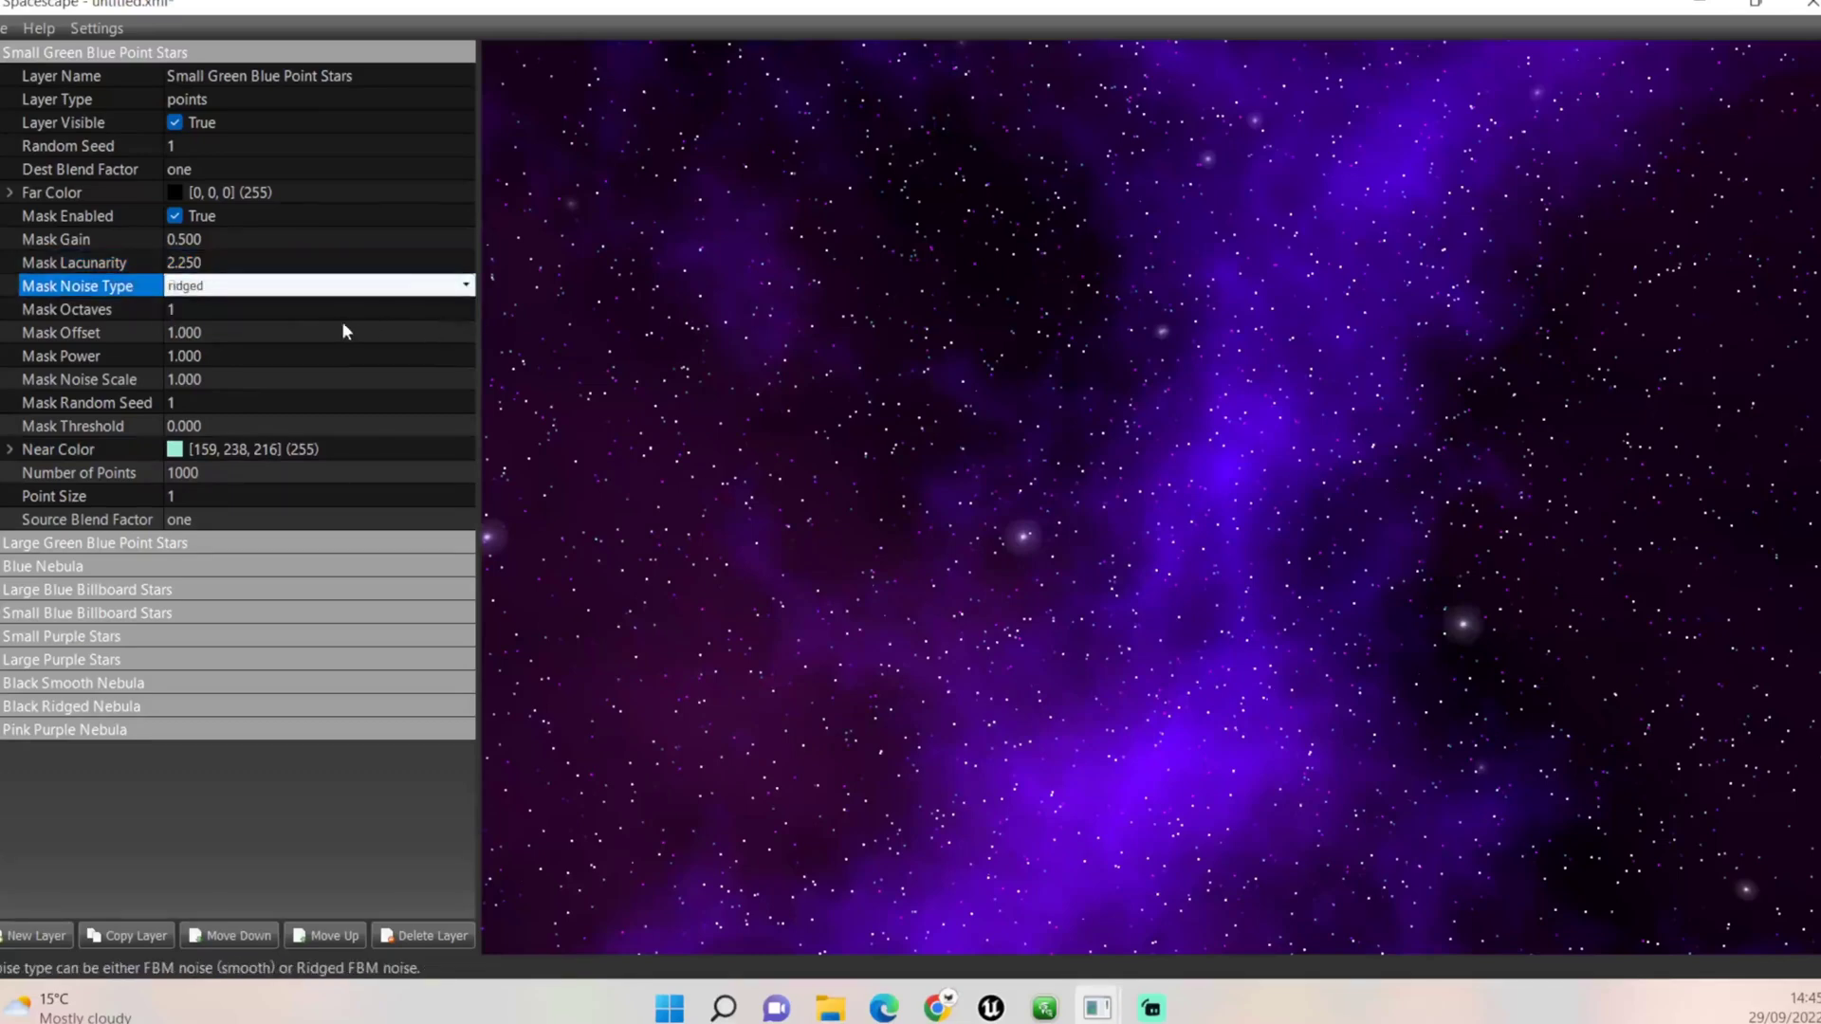
click(300, 313)
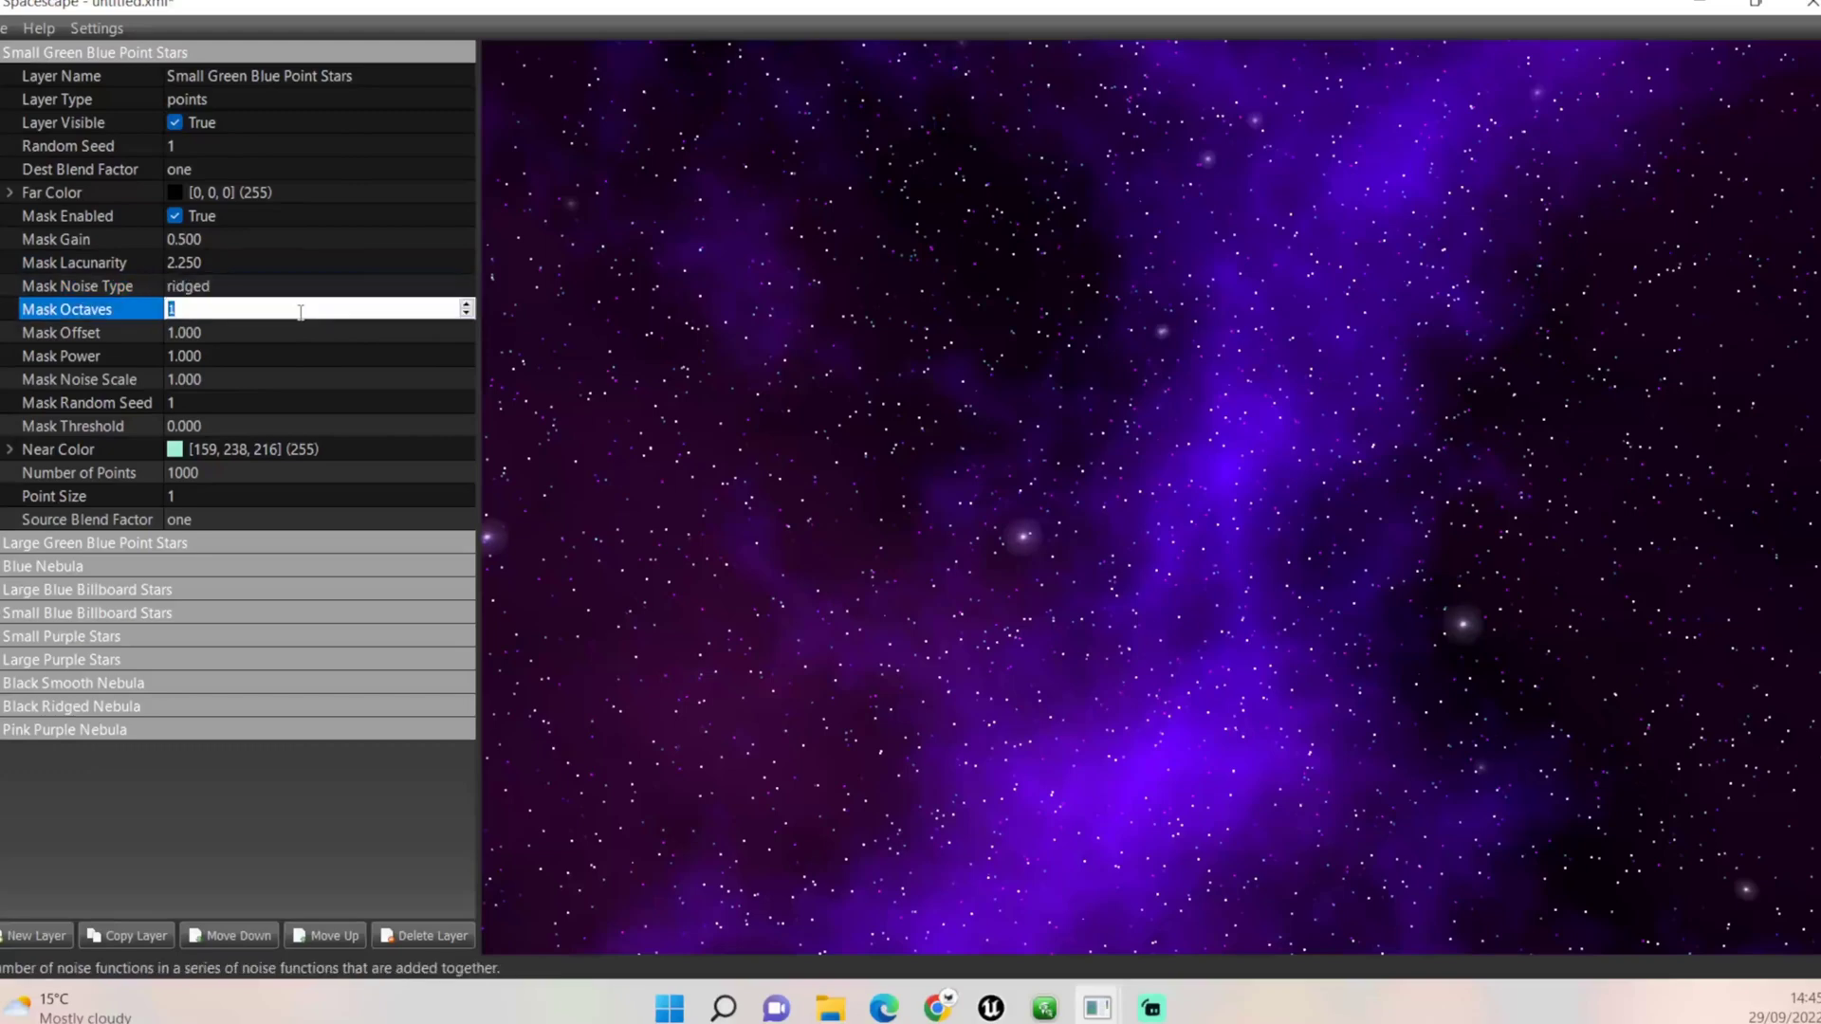
text(7)
key(Return)
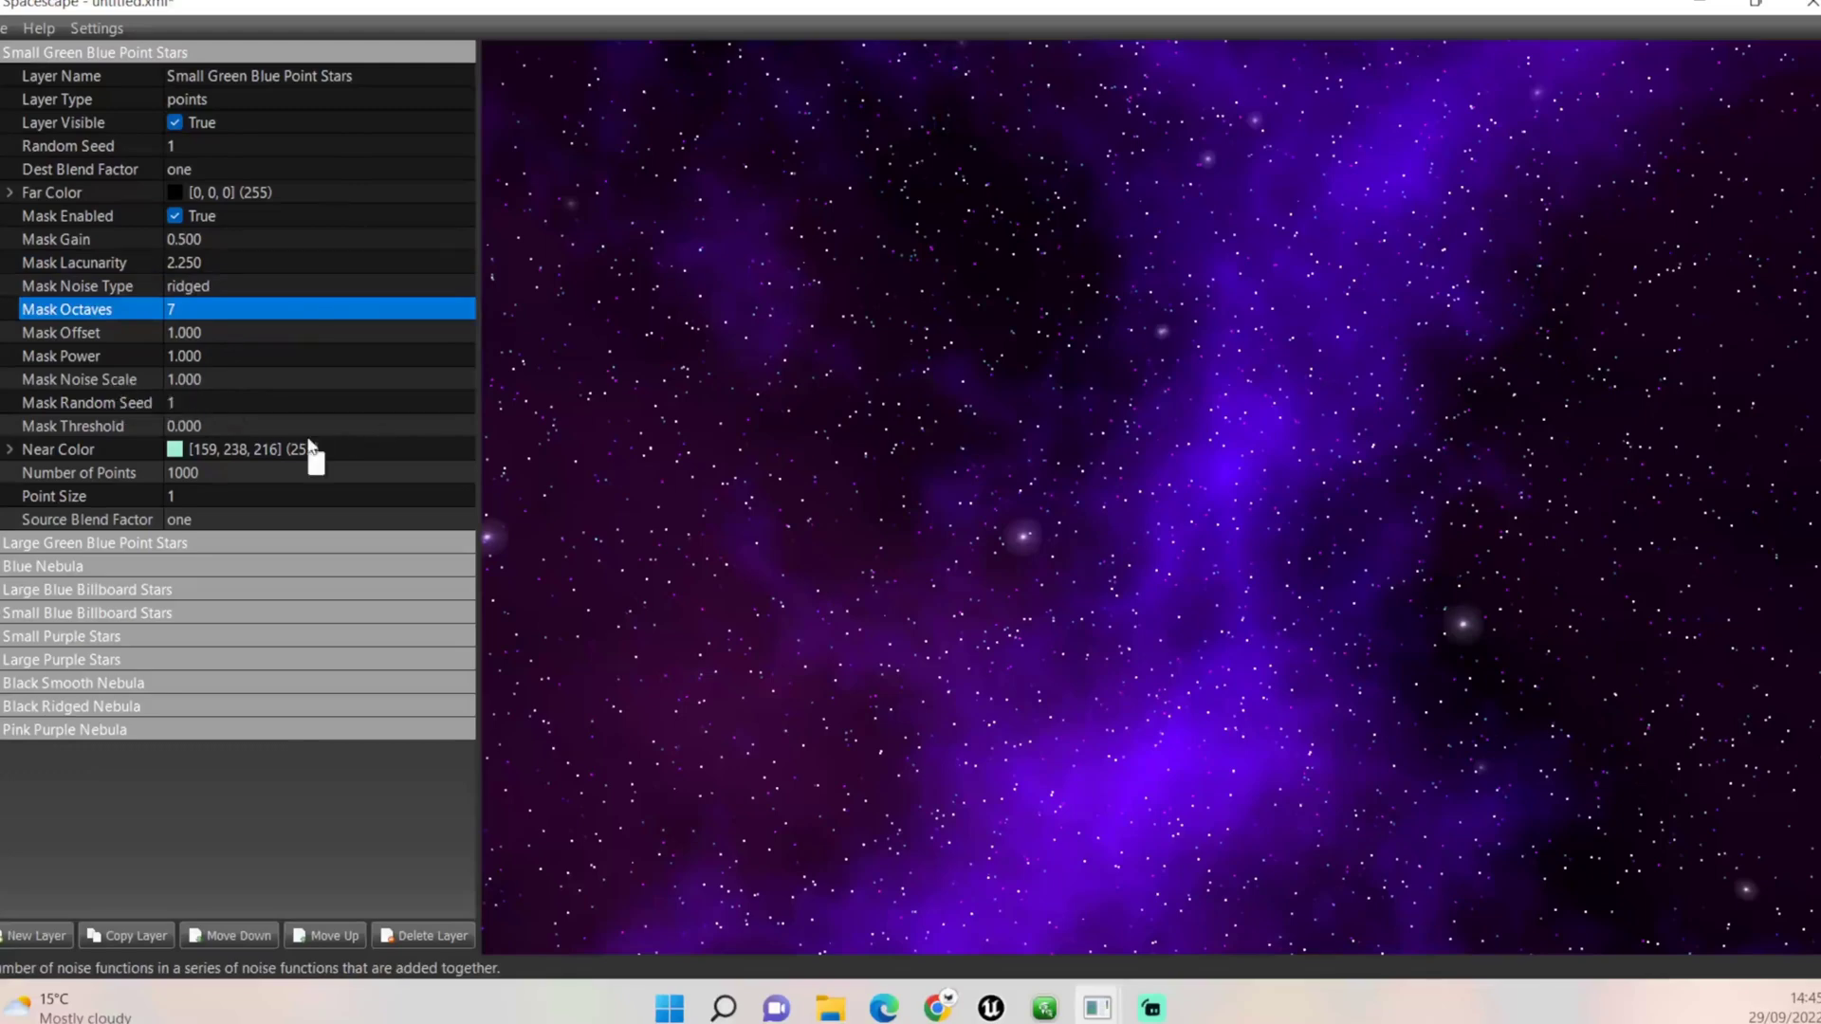
Set the mask random seed to 2 and the number of points to 30000
click(287, 402)
text(2)
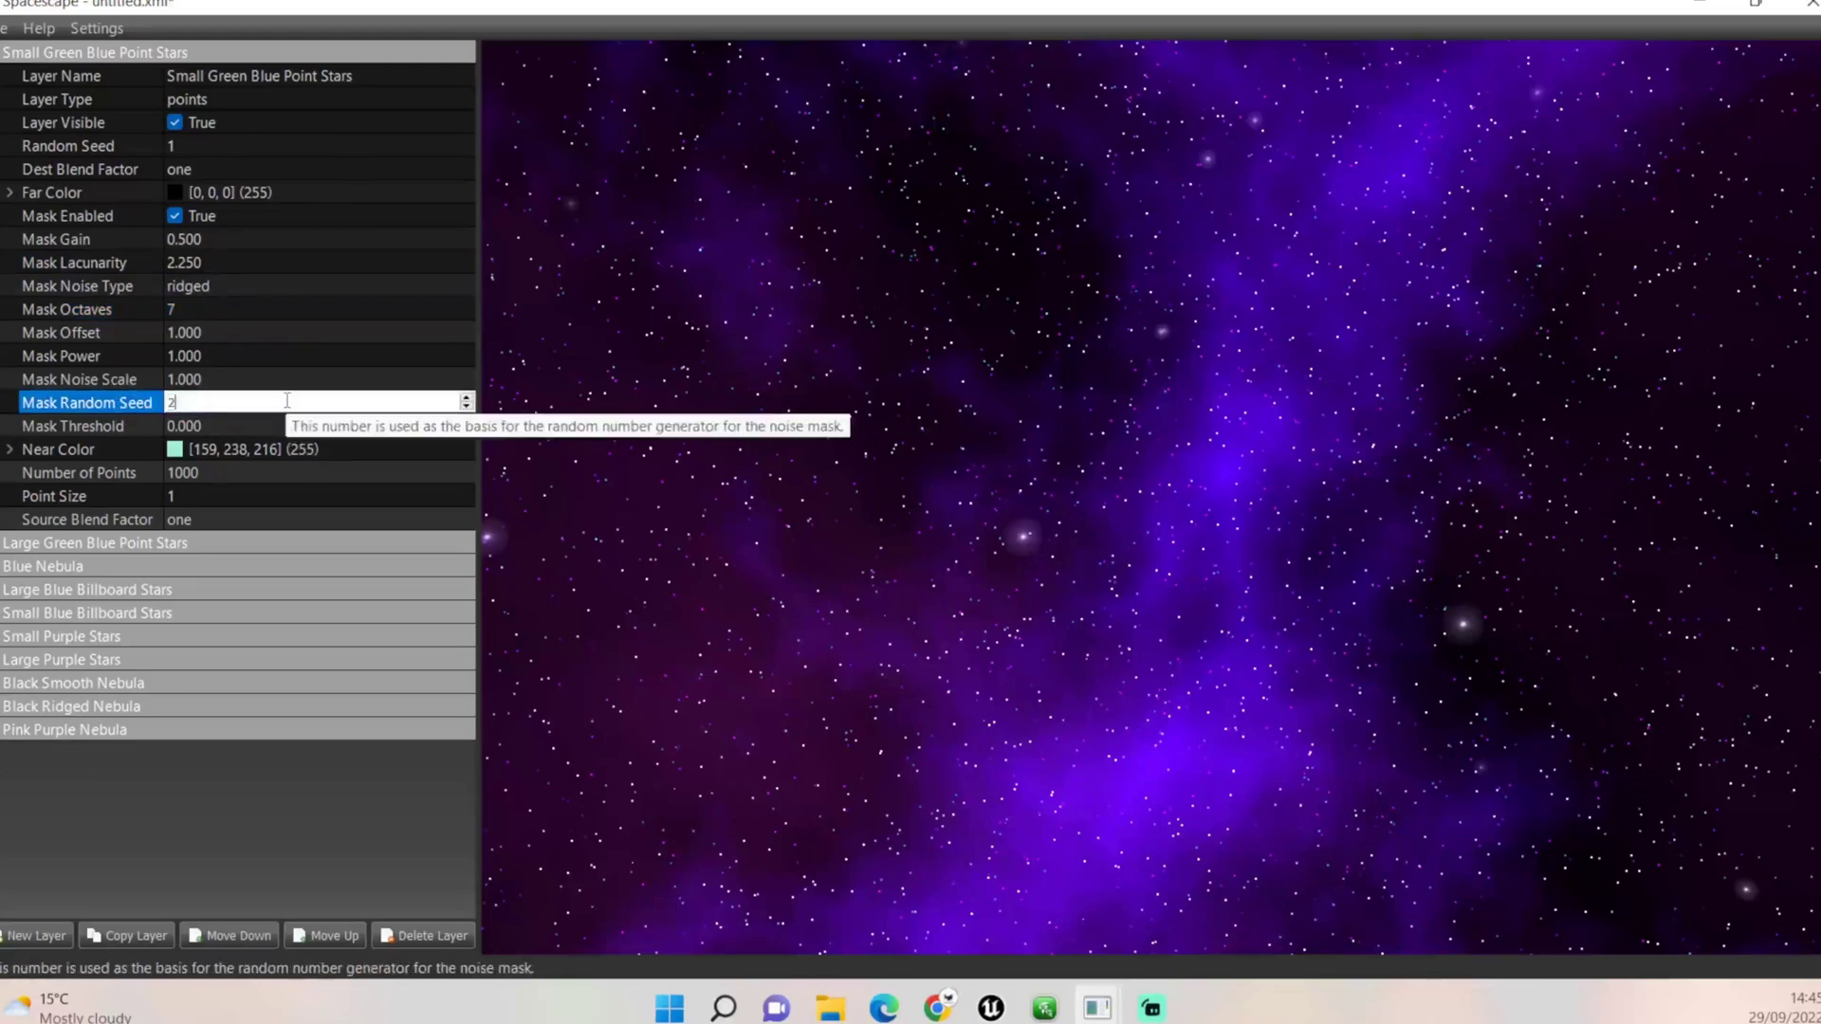
key(Return)
click(223, 469)
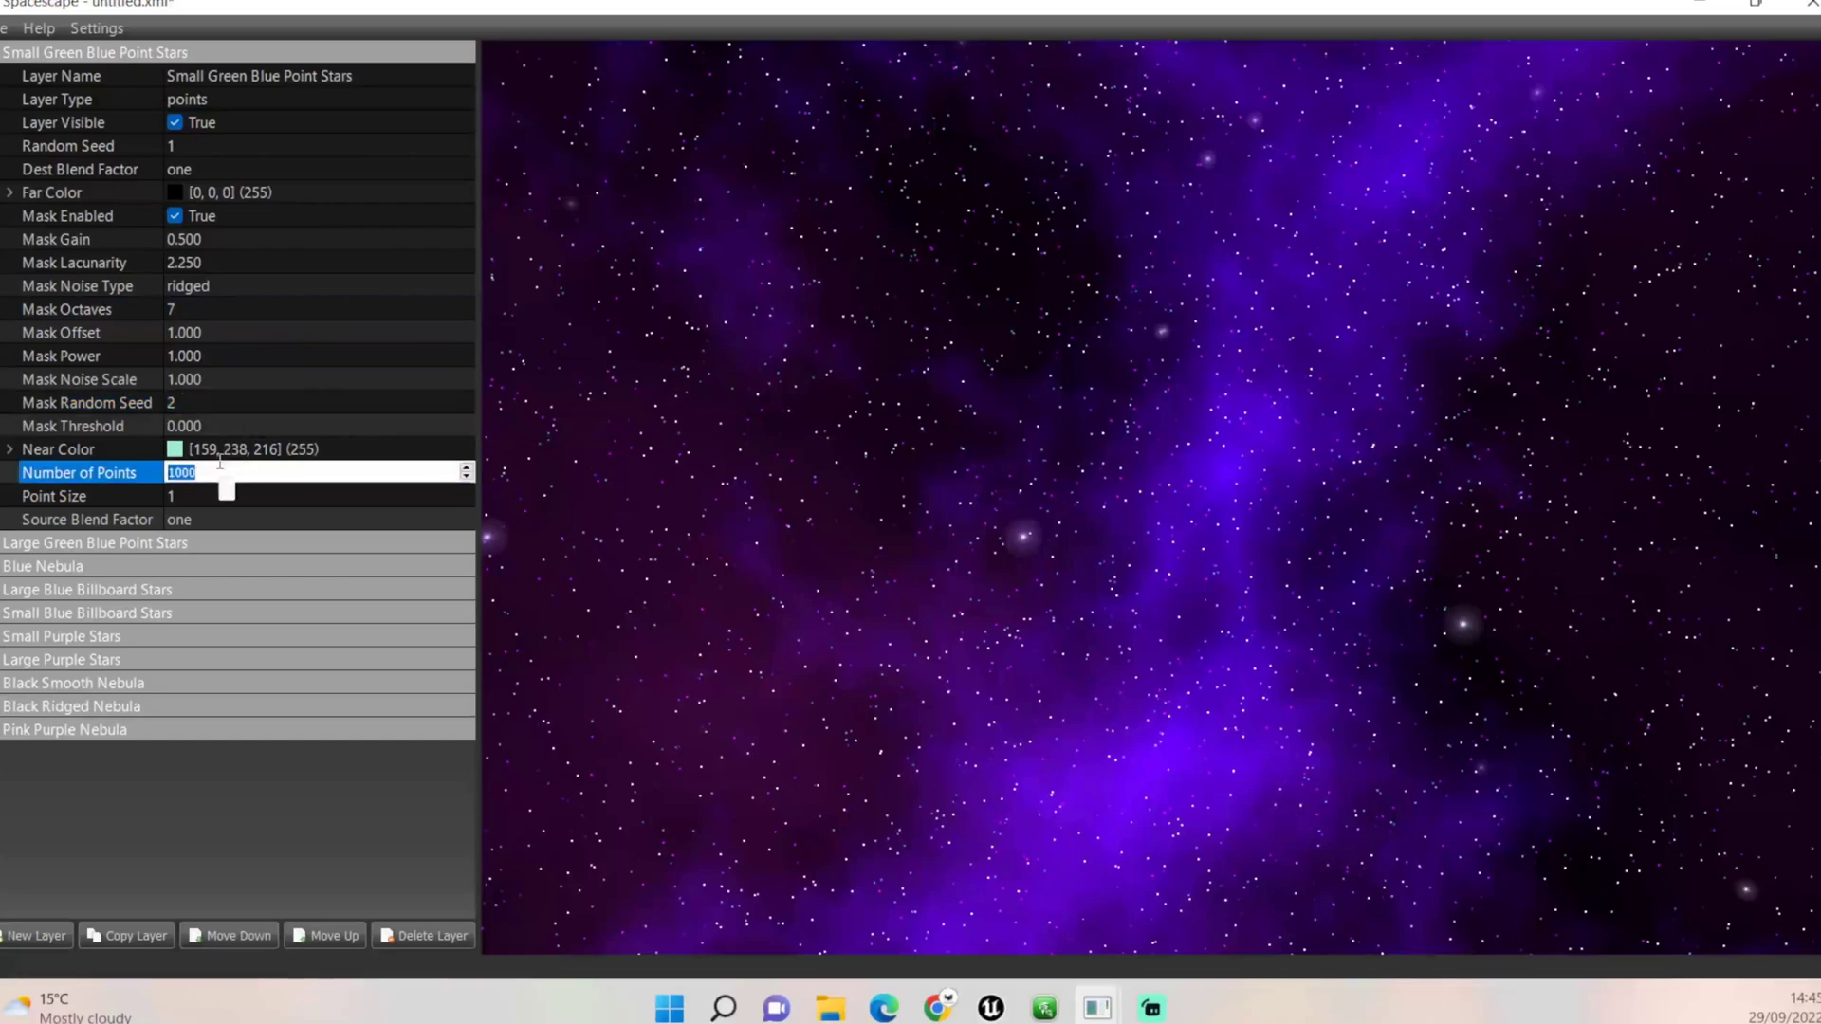
text(30000)
key(Return)
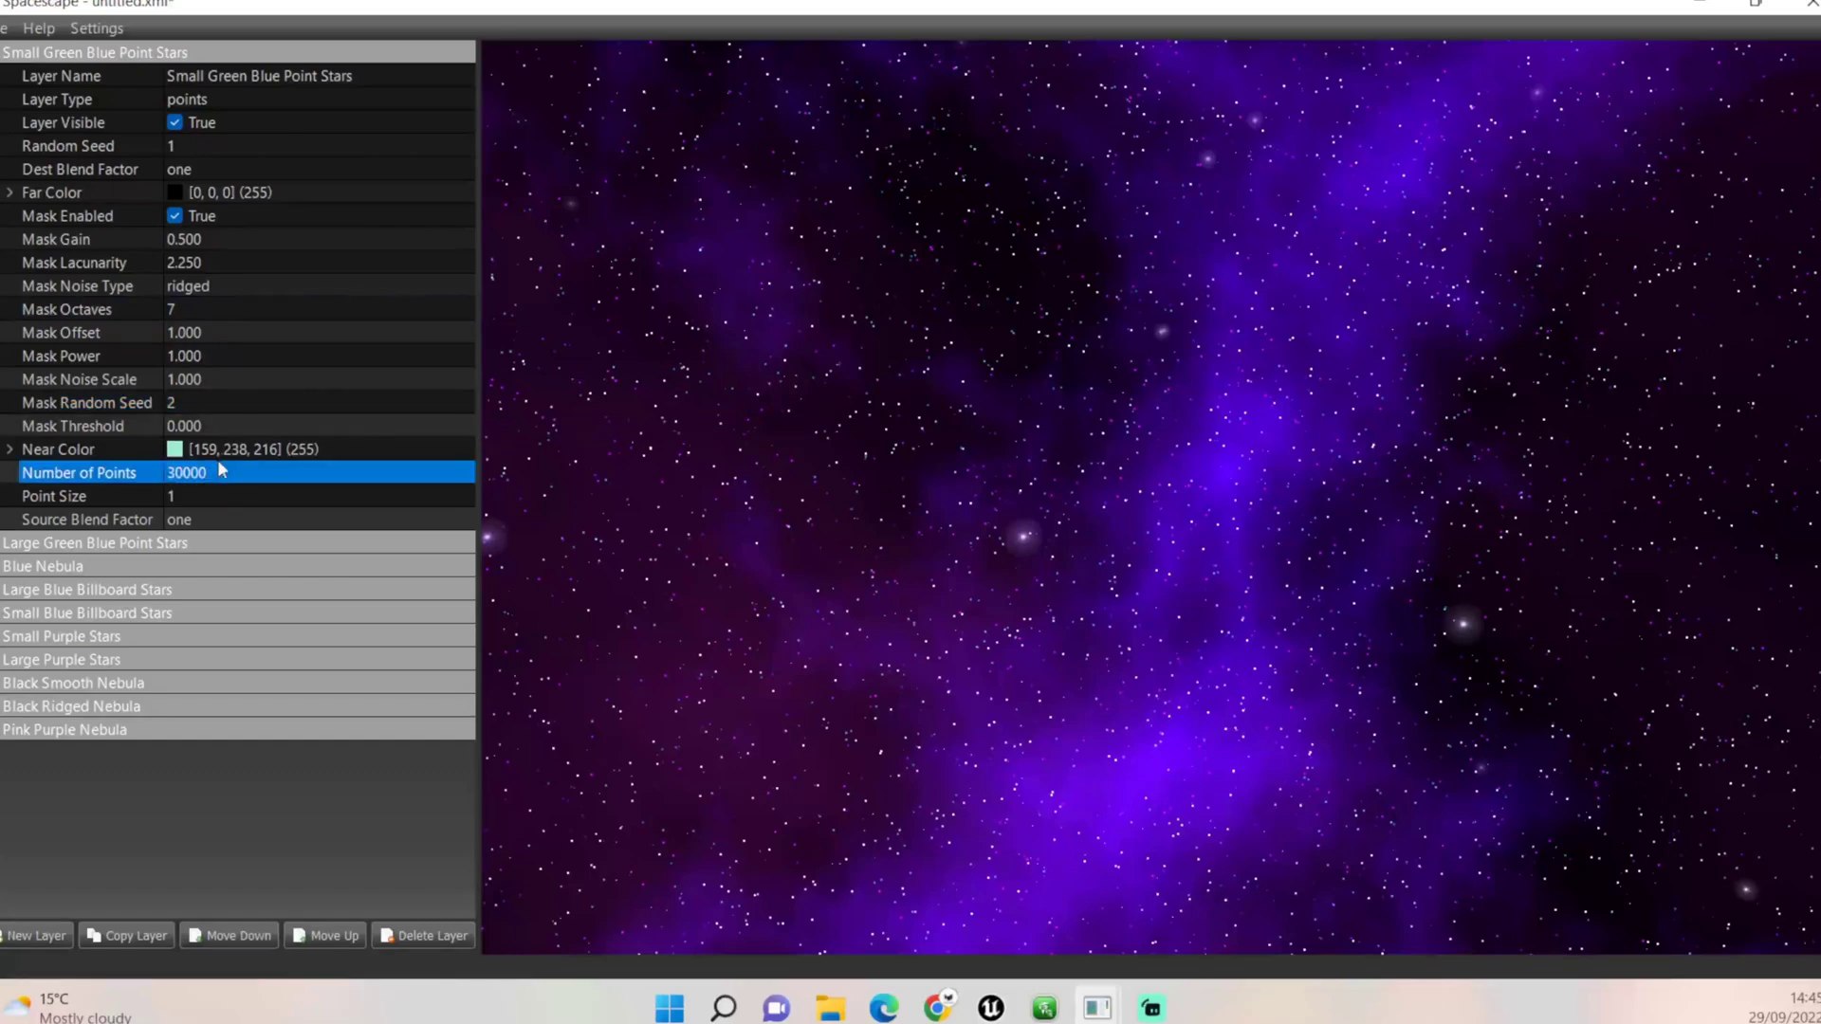
click(179, 497)
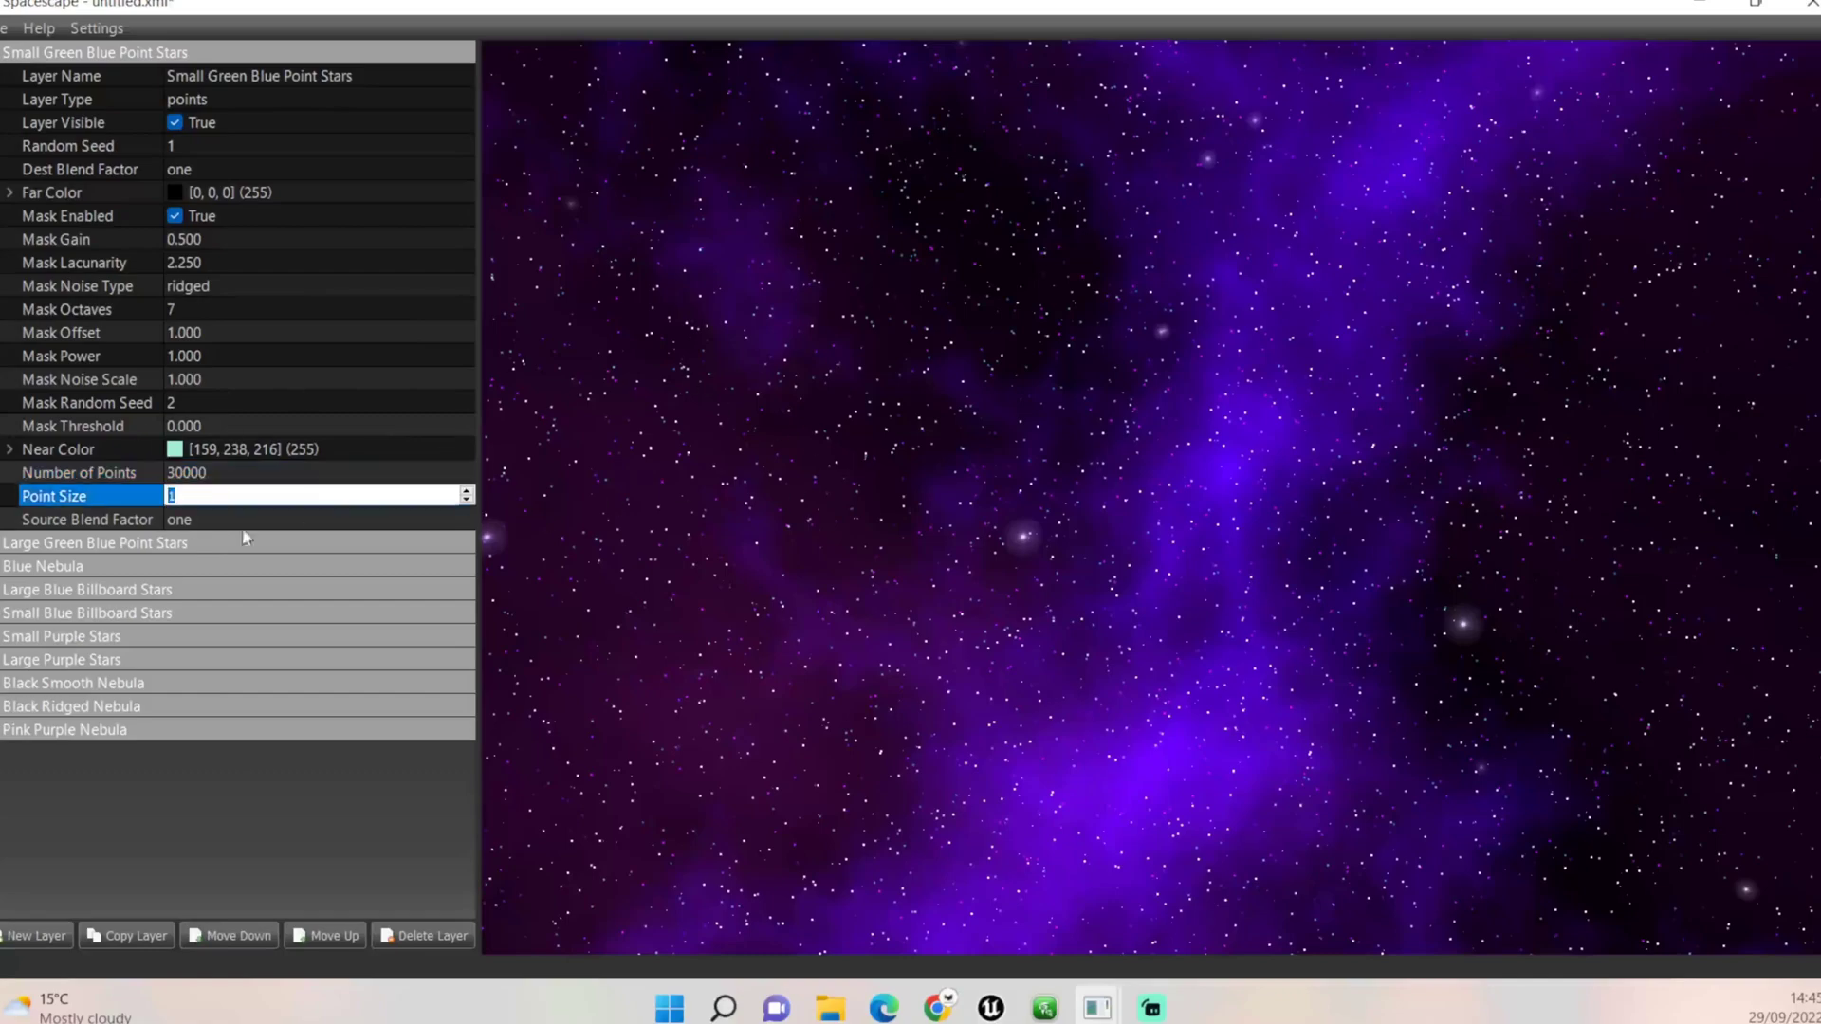
drag(617, 479, 675, 379)
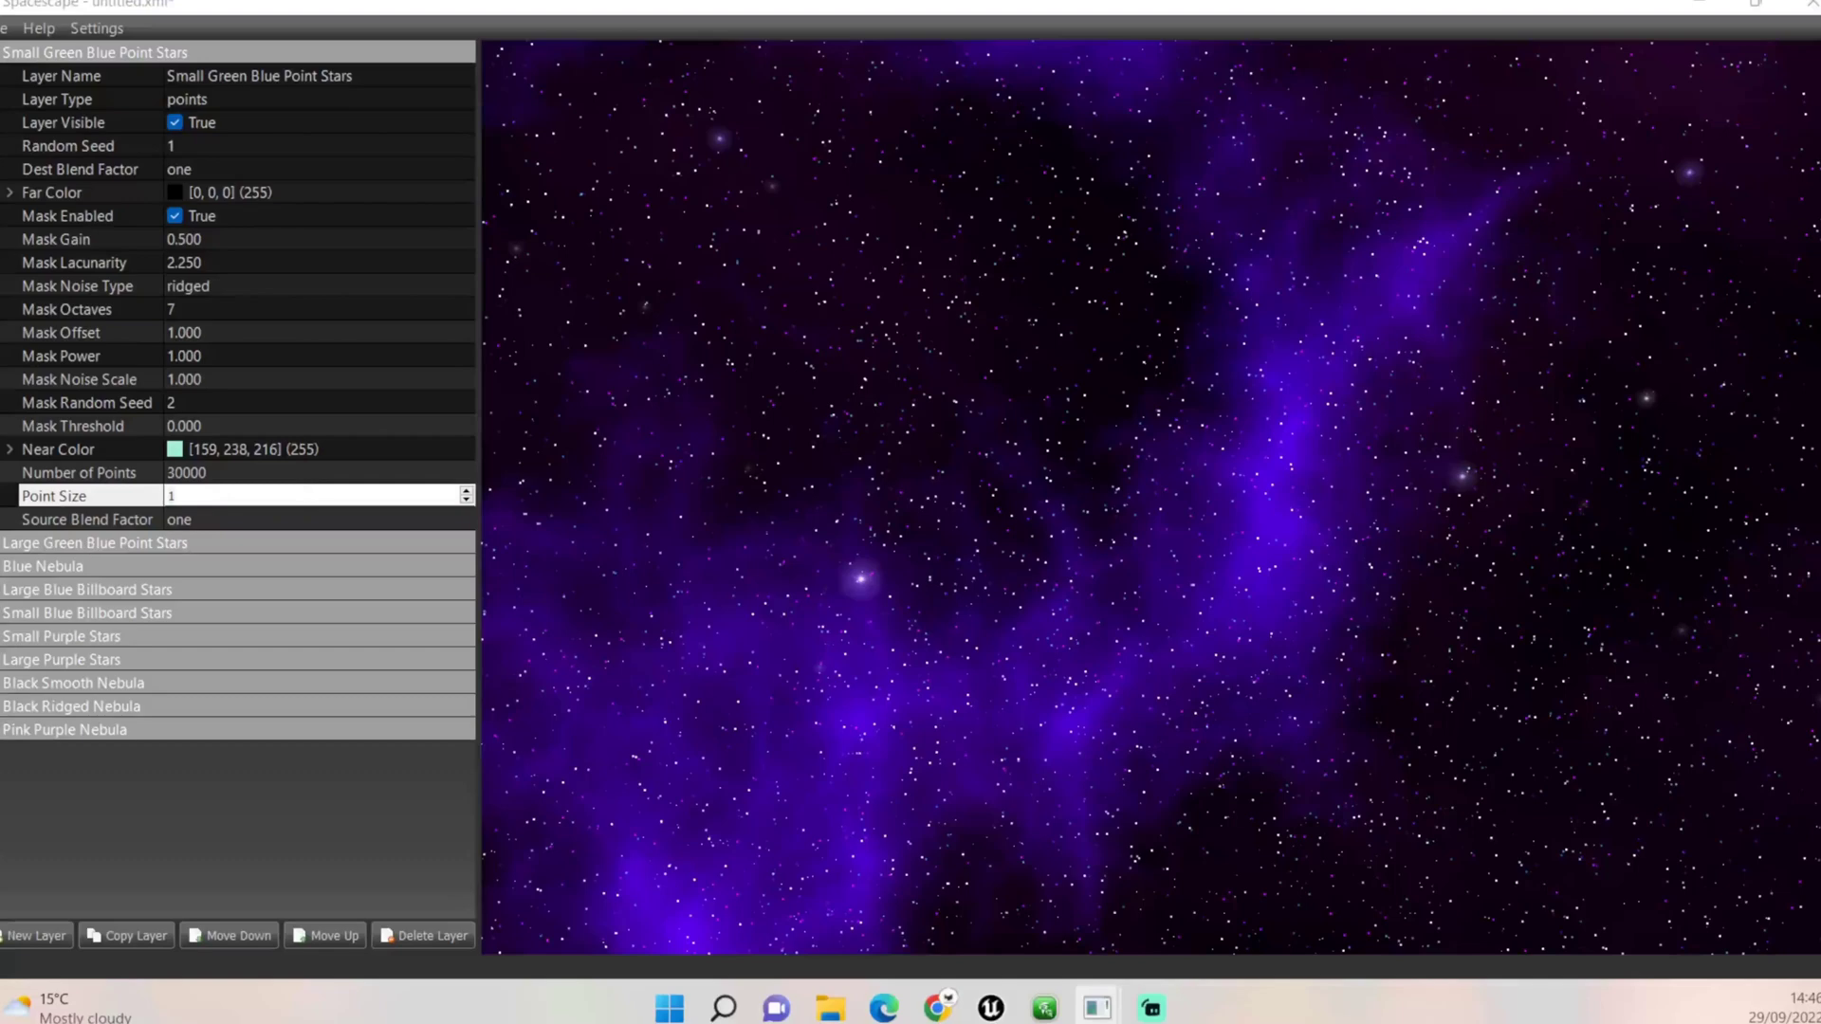
Collapse the Small Green Blue Point Stars layer settings
click(5, 52)
Add a new layer named 'Yellow Inner Nebula'
click(29, 935)
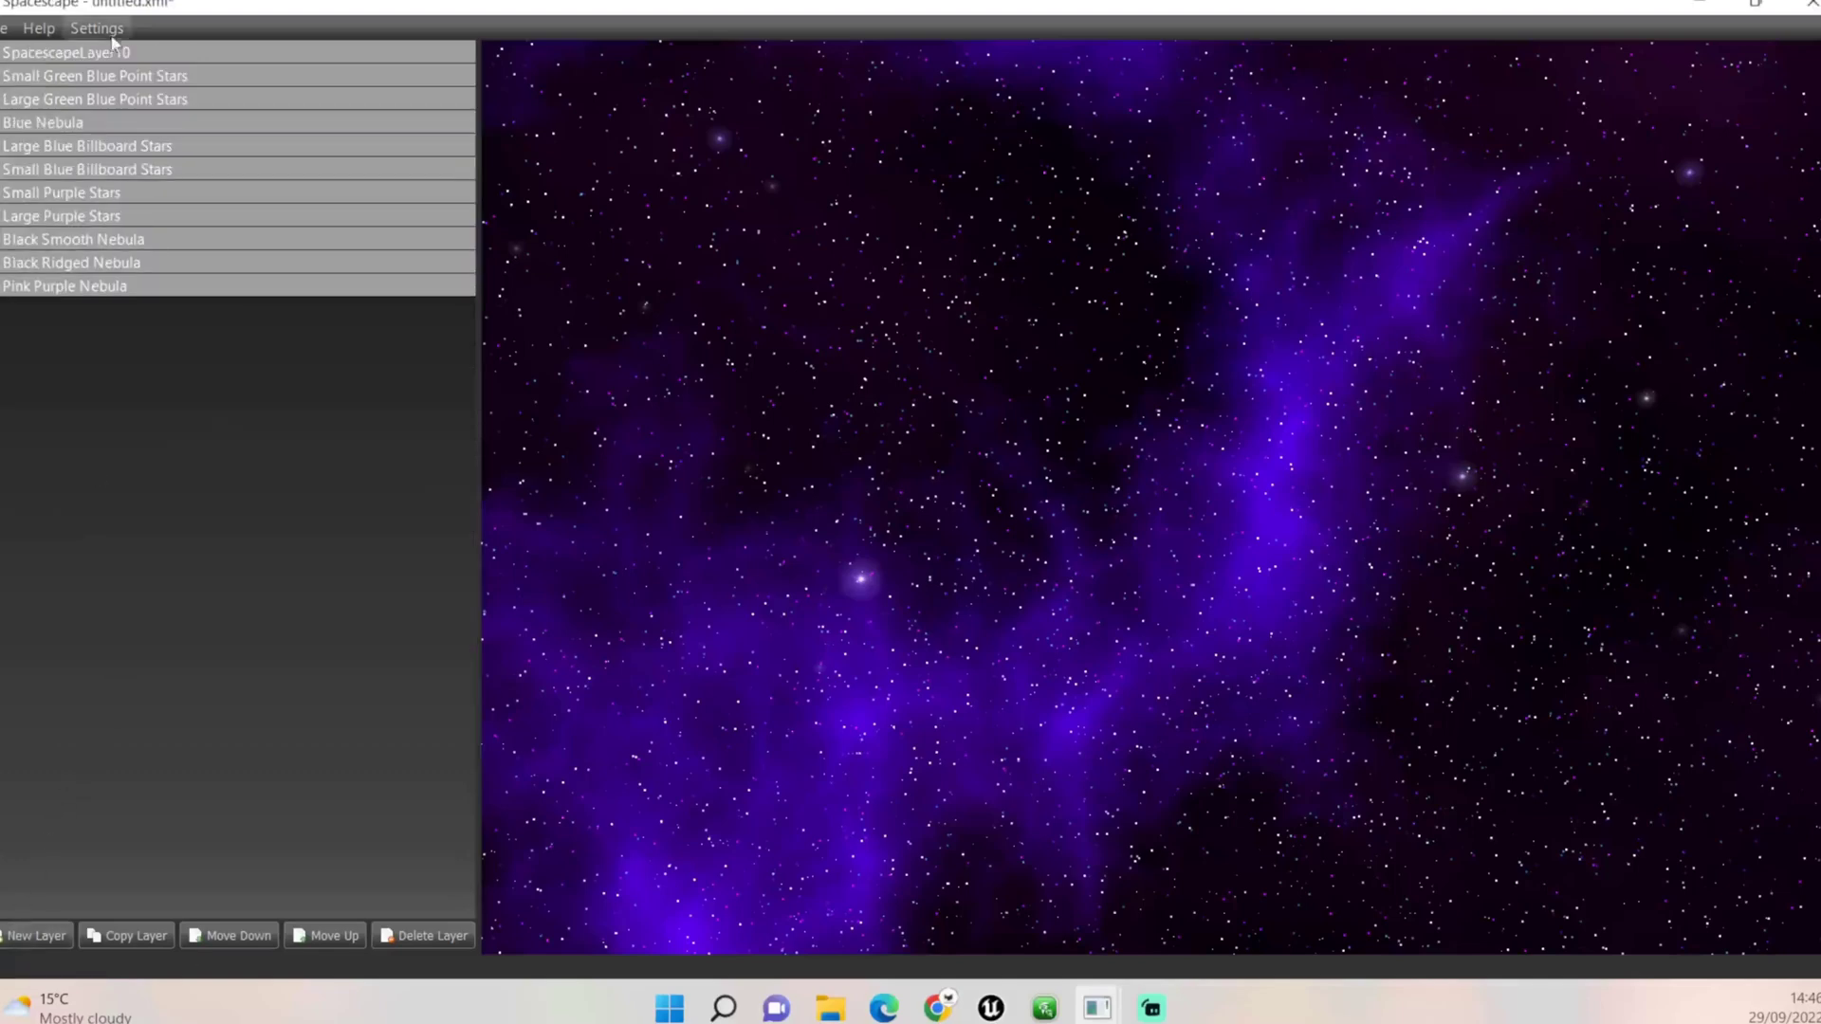
click(4, 53)
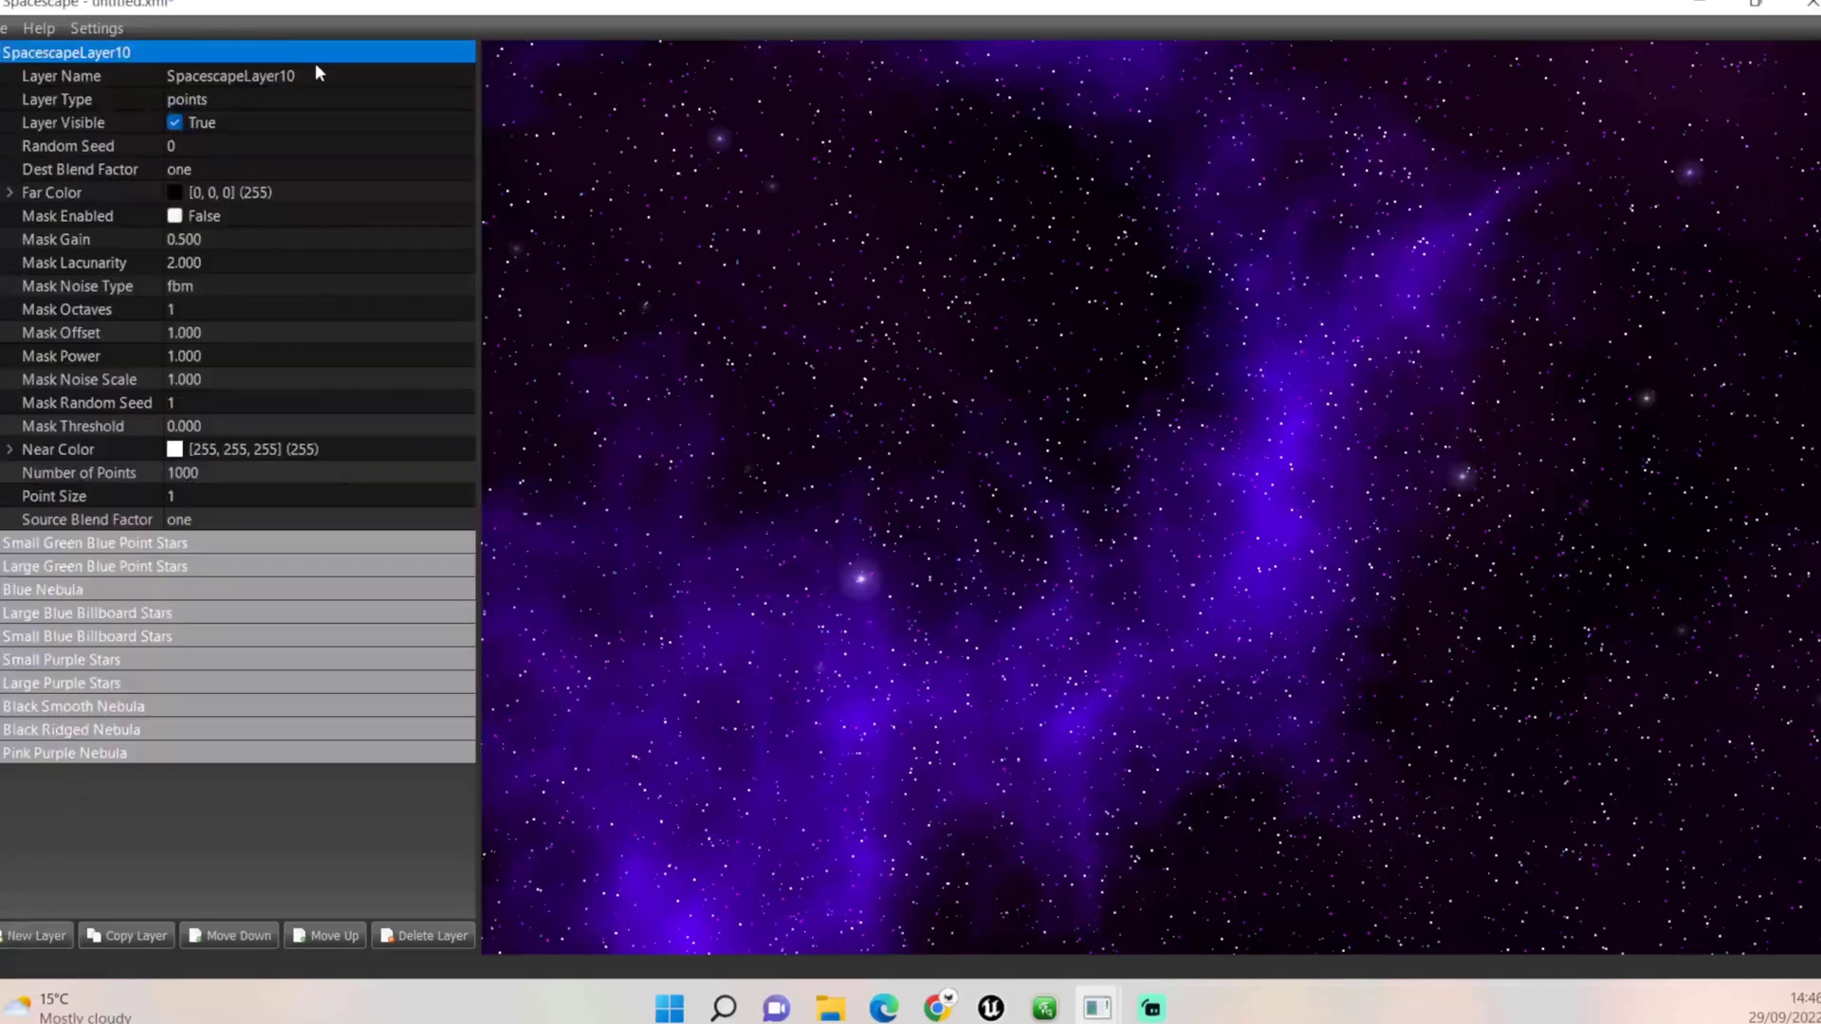
click(316, 75)
text(Yello)
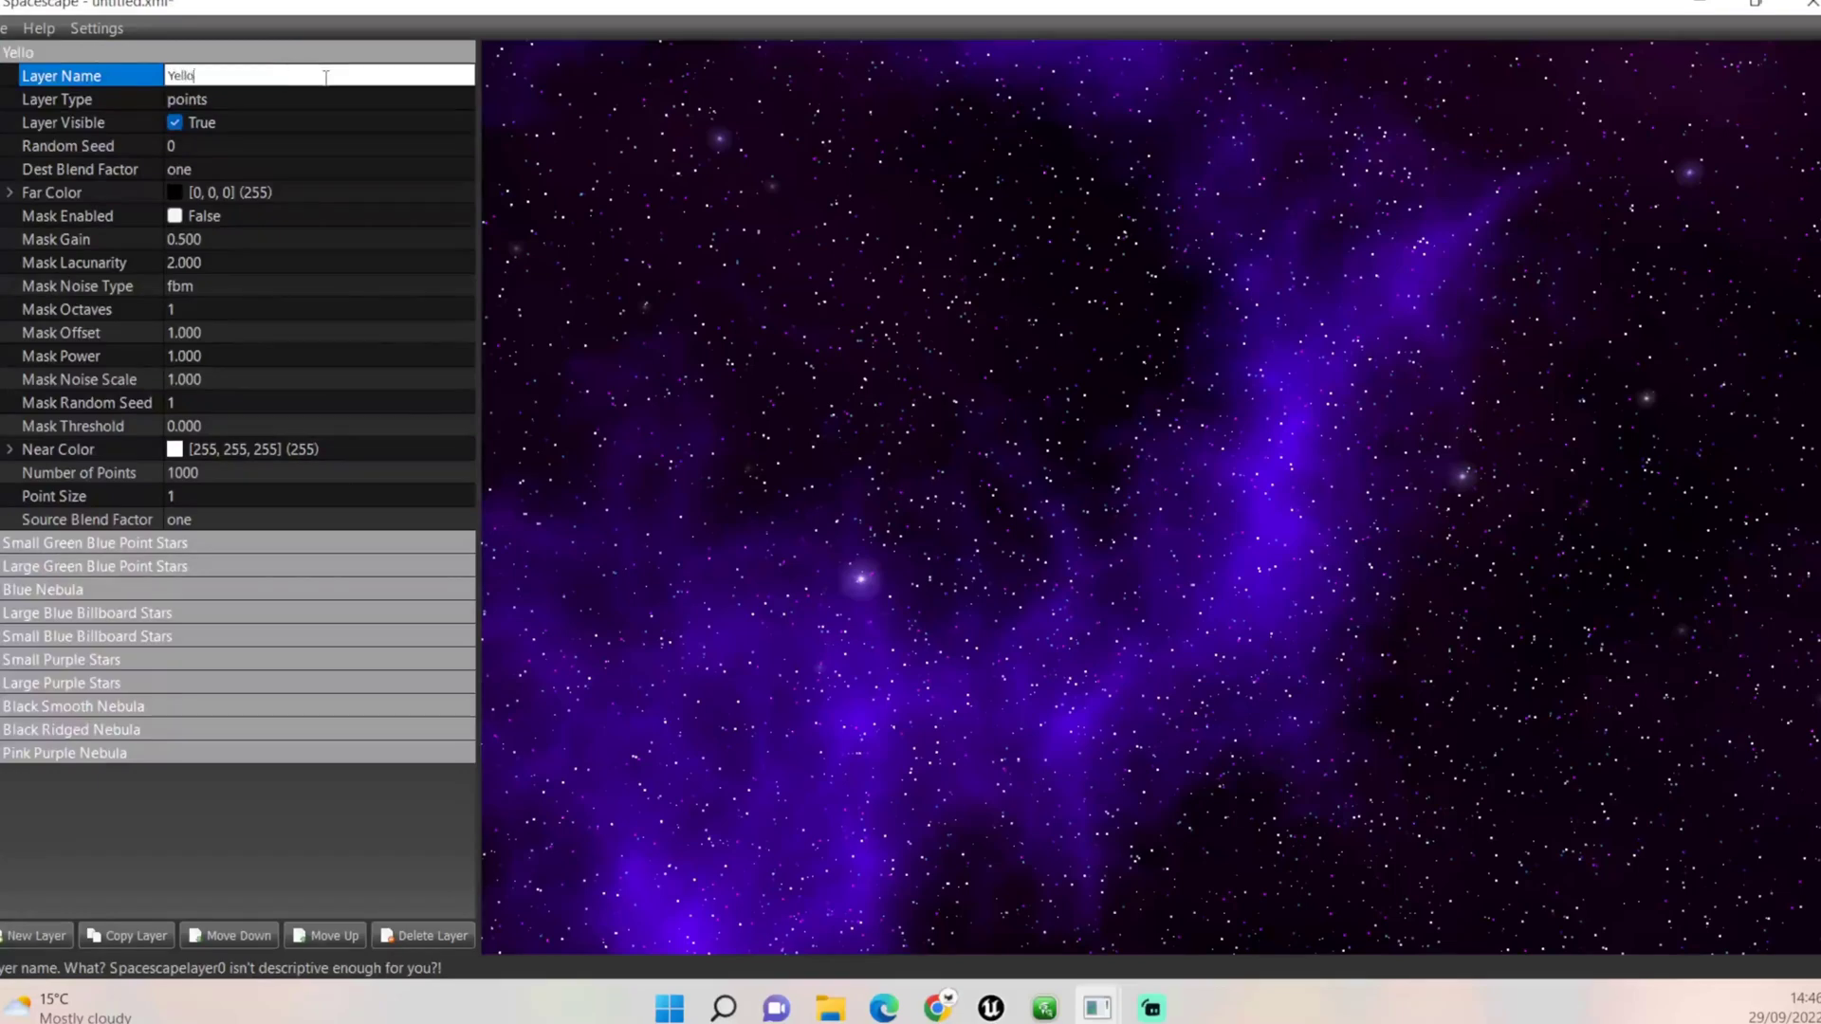
text(w Inner Nebula)
key(Return)
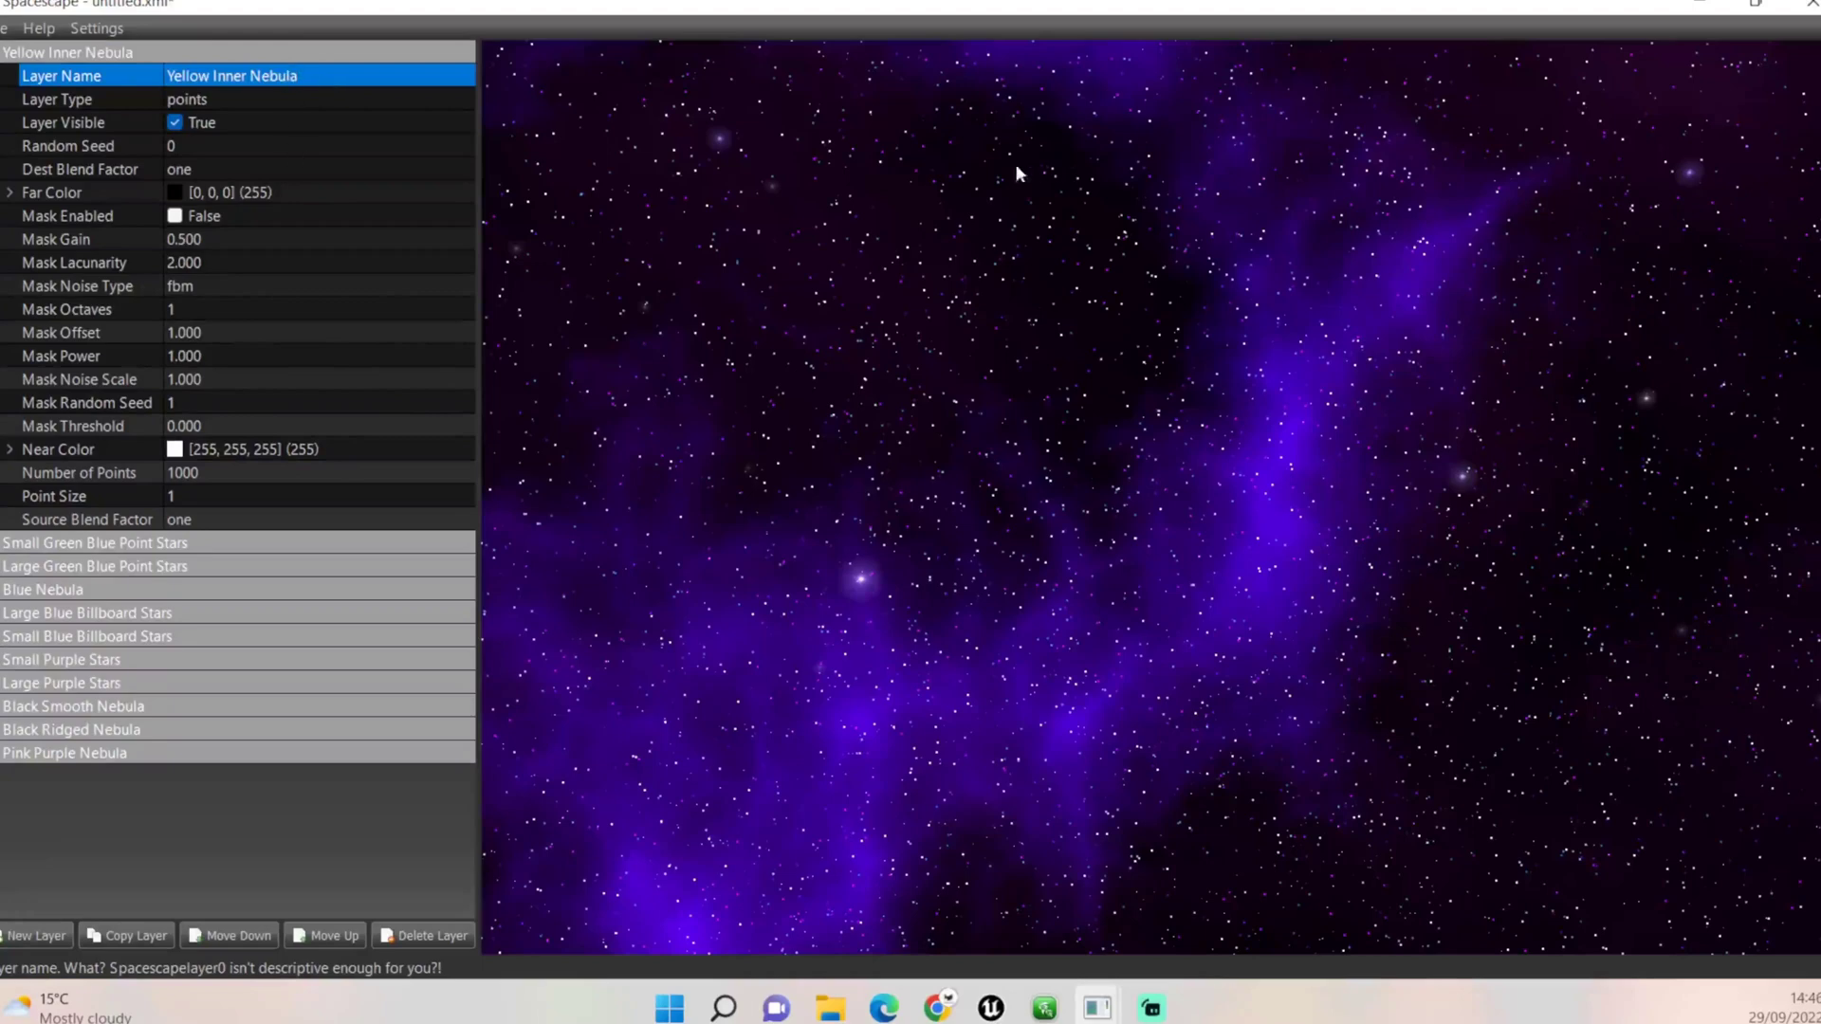
Make Yellow Inner Nebula a noise layer with random seed 2
click(440, 130)
click(441, 99)
click(466, 97)
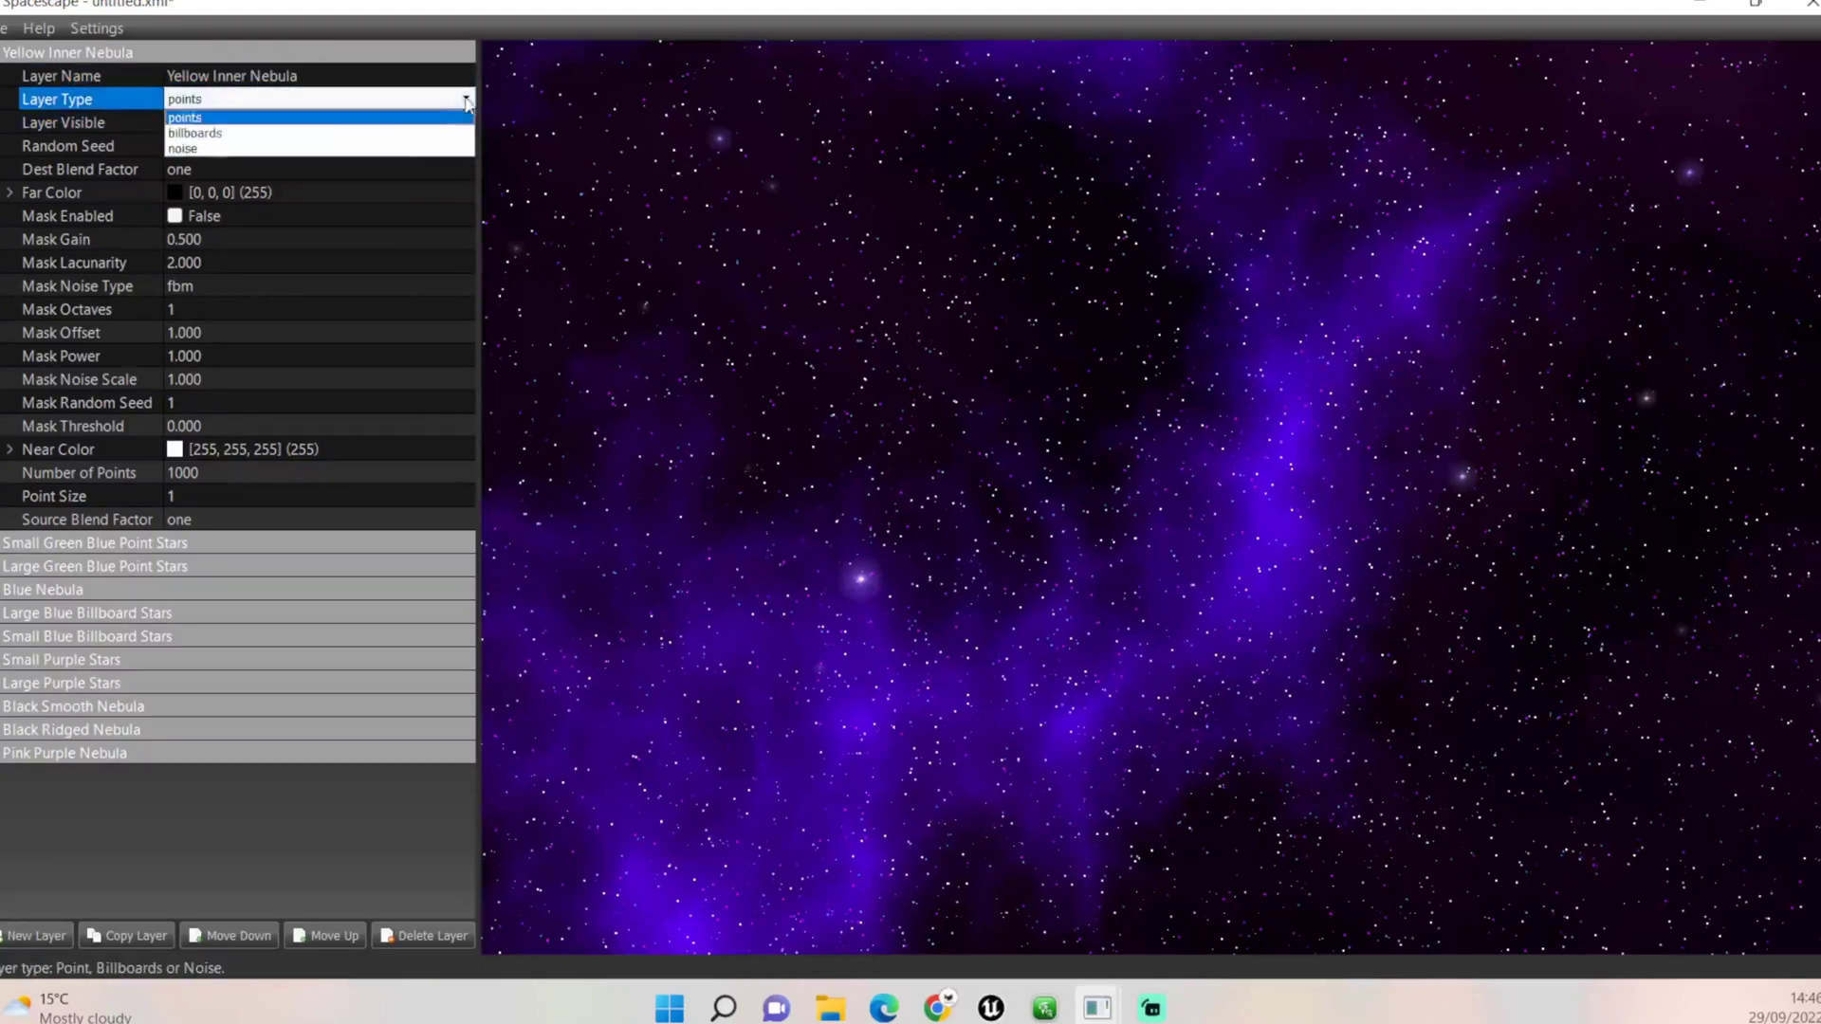
click(394, 148)
click(266, 148)
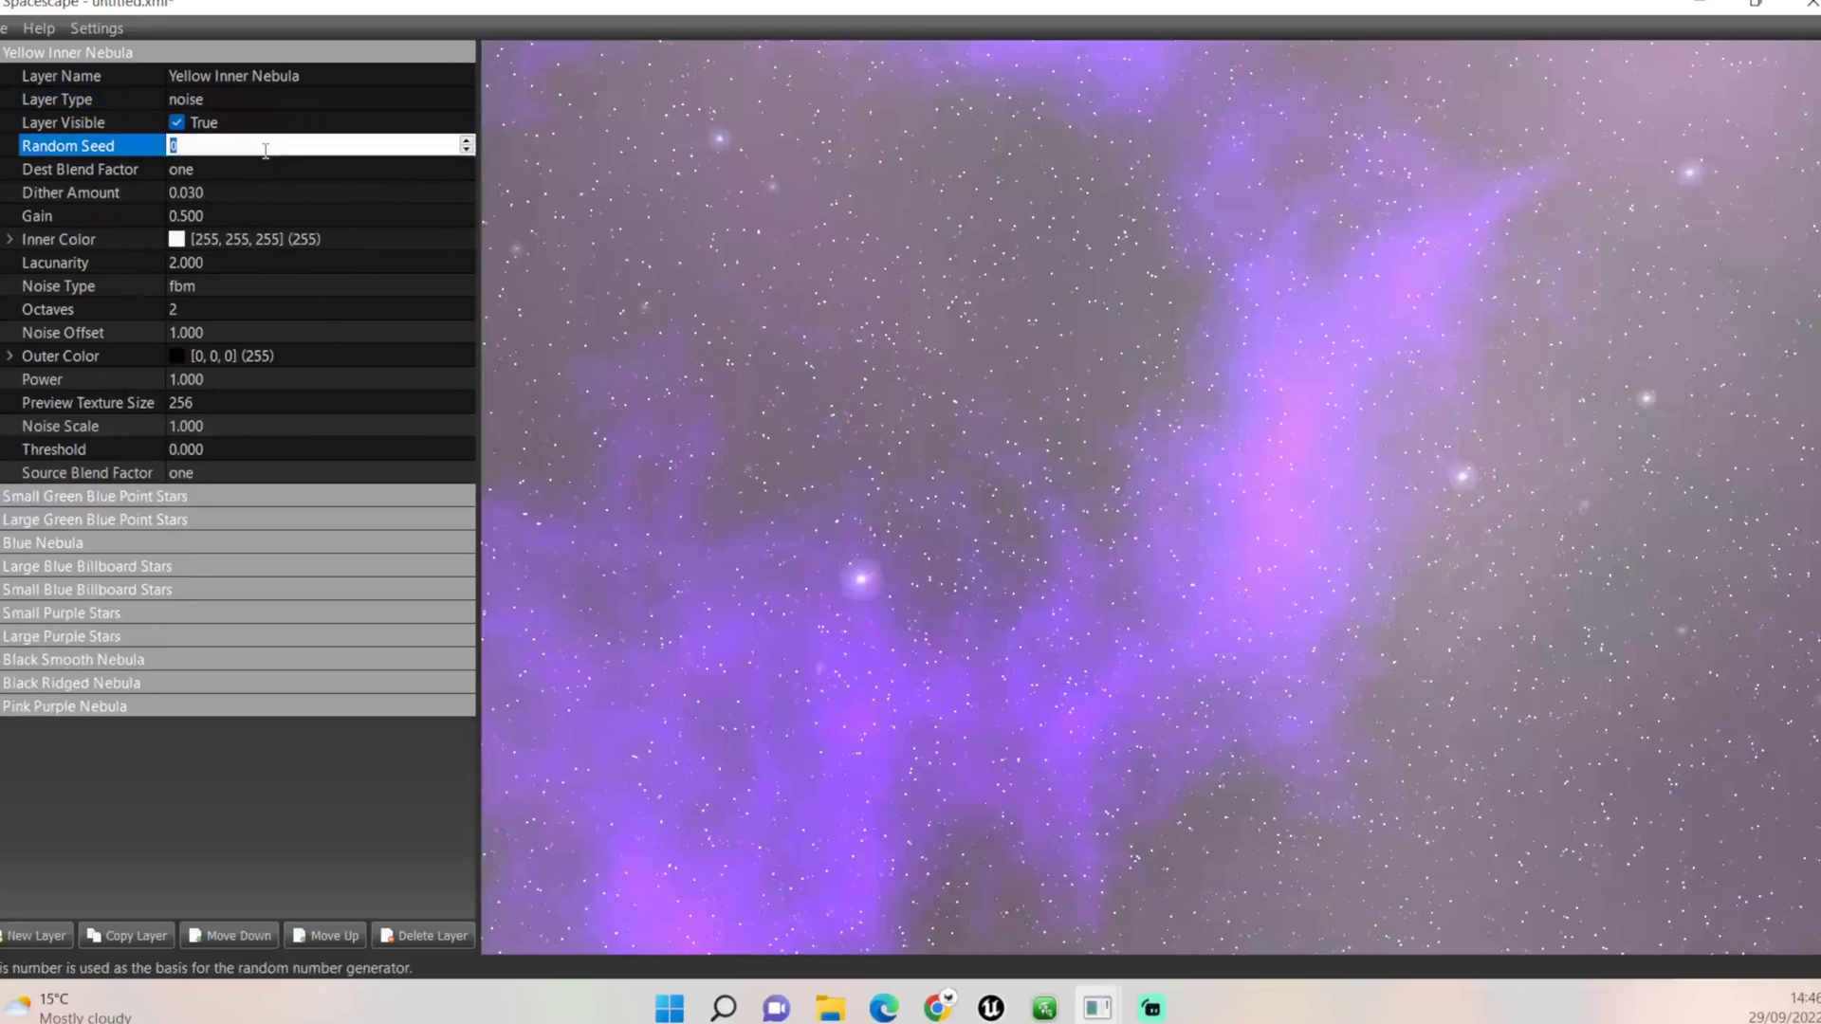
text(2)
key(Return)
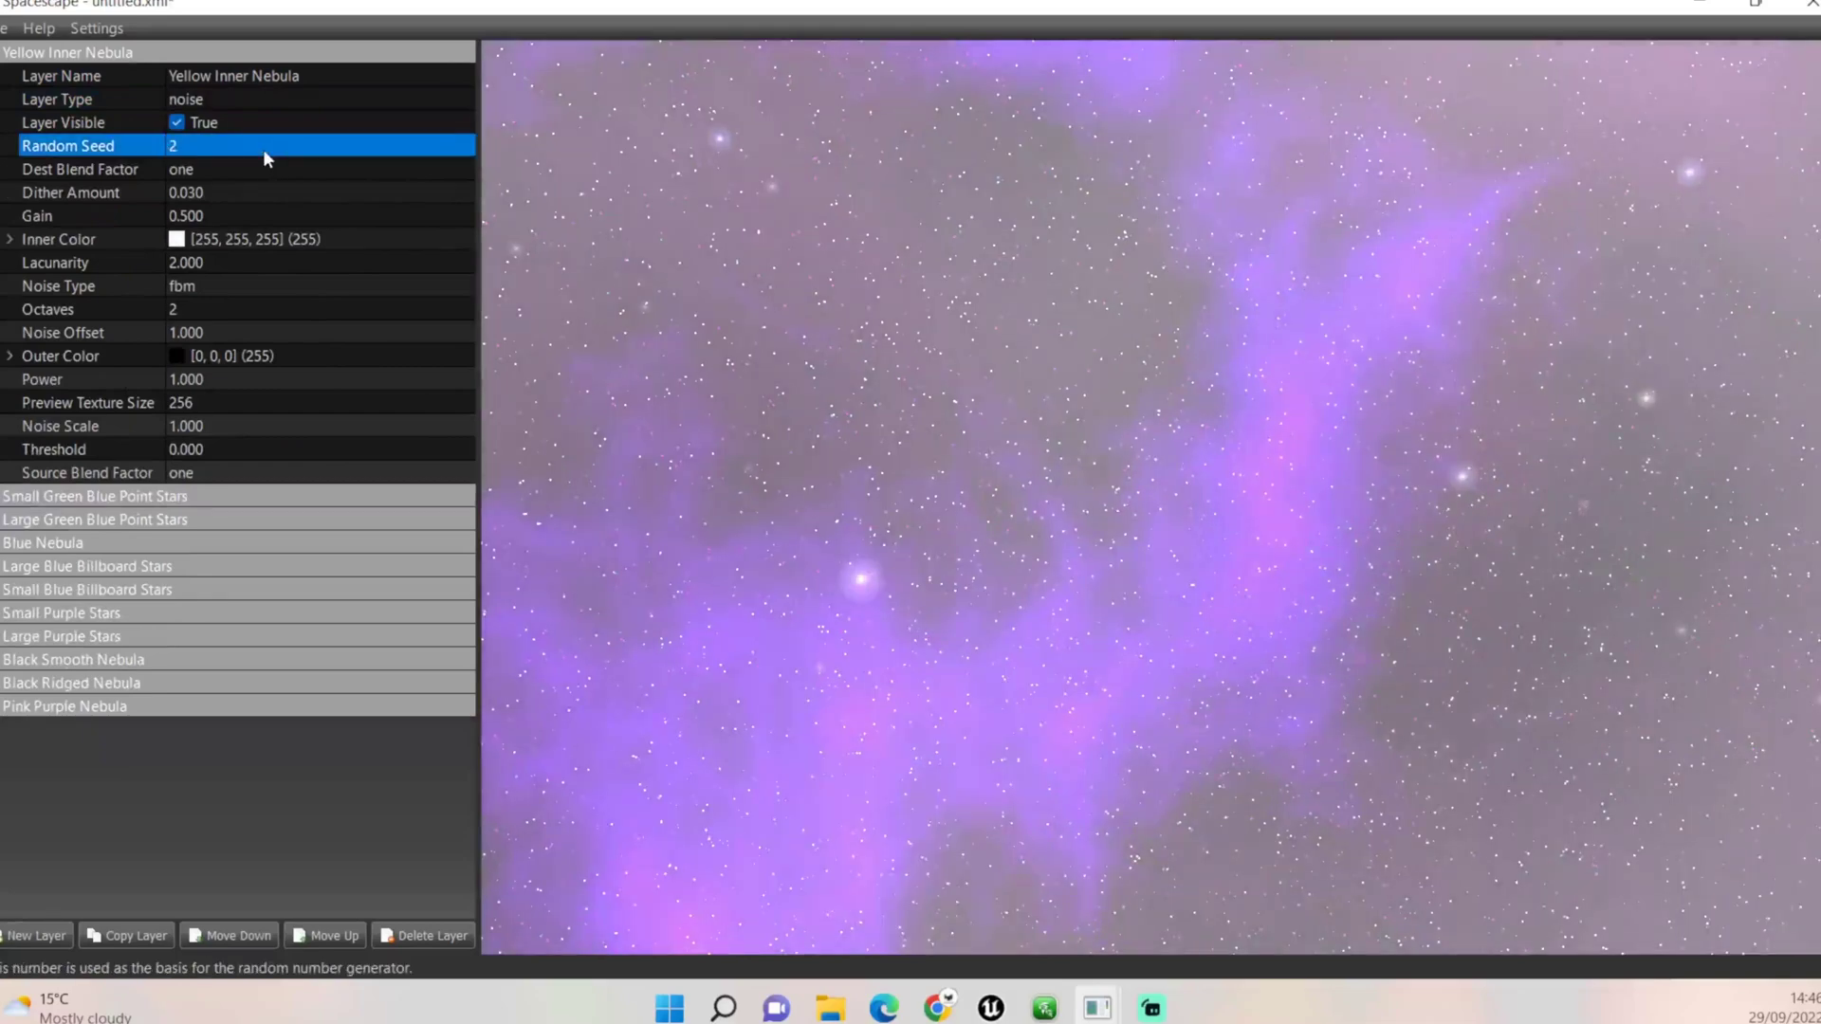
Set the layer's gain to 0.600
click(239, 217)
text(0.60)
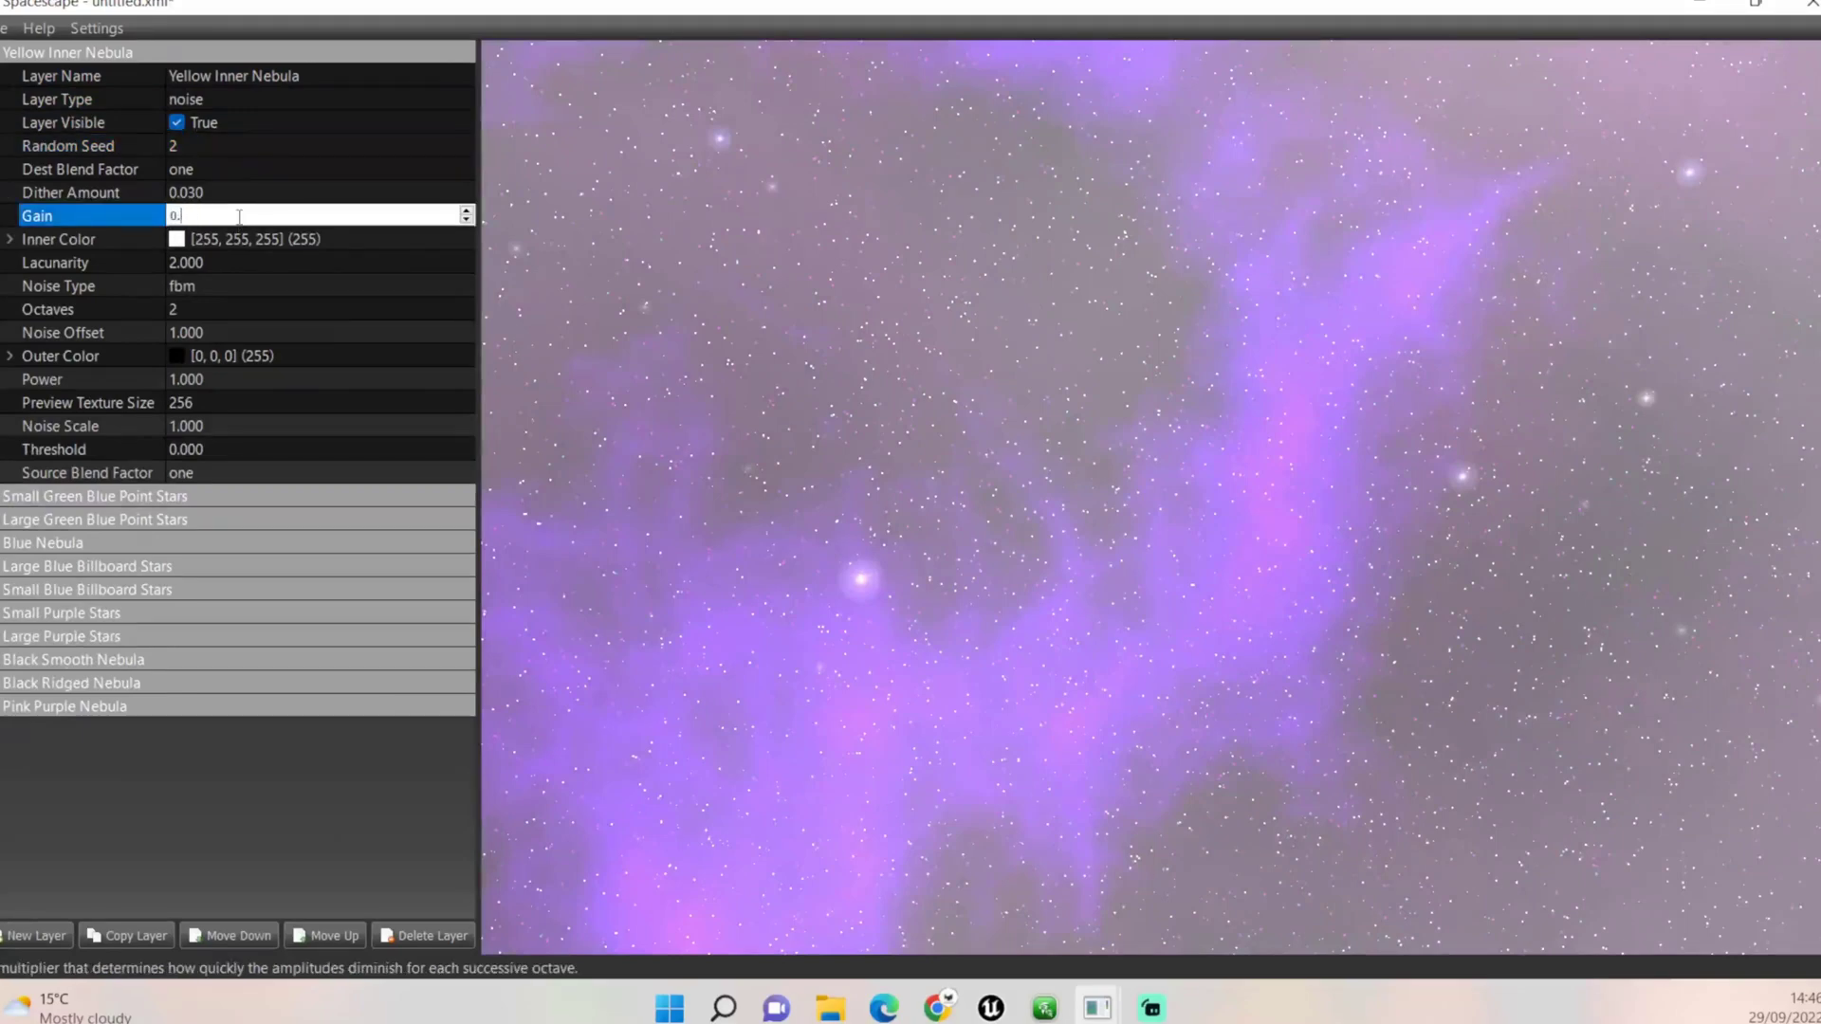
key(Return)
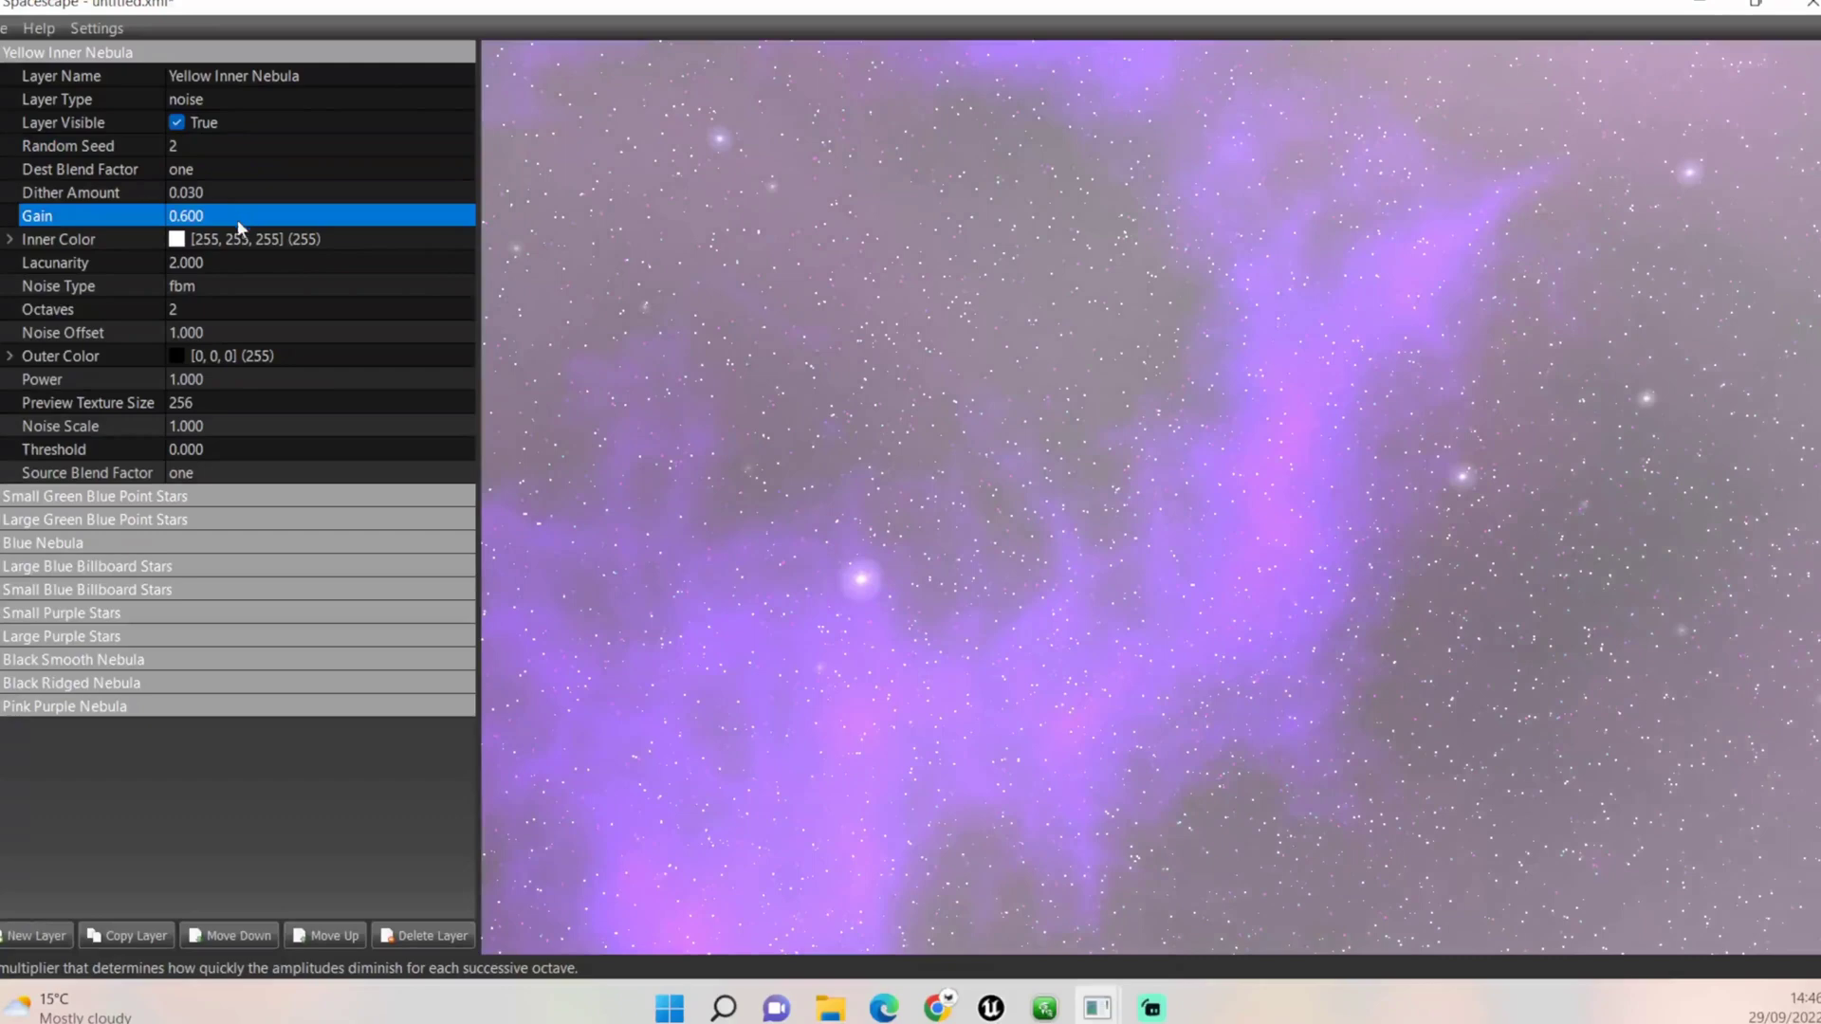
click(295, 243)
Set the inner colour to pure yellow #ffff00
click(466, 241)
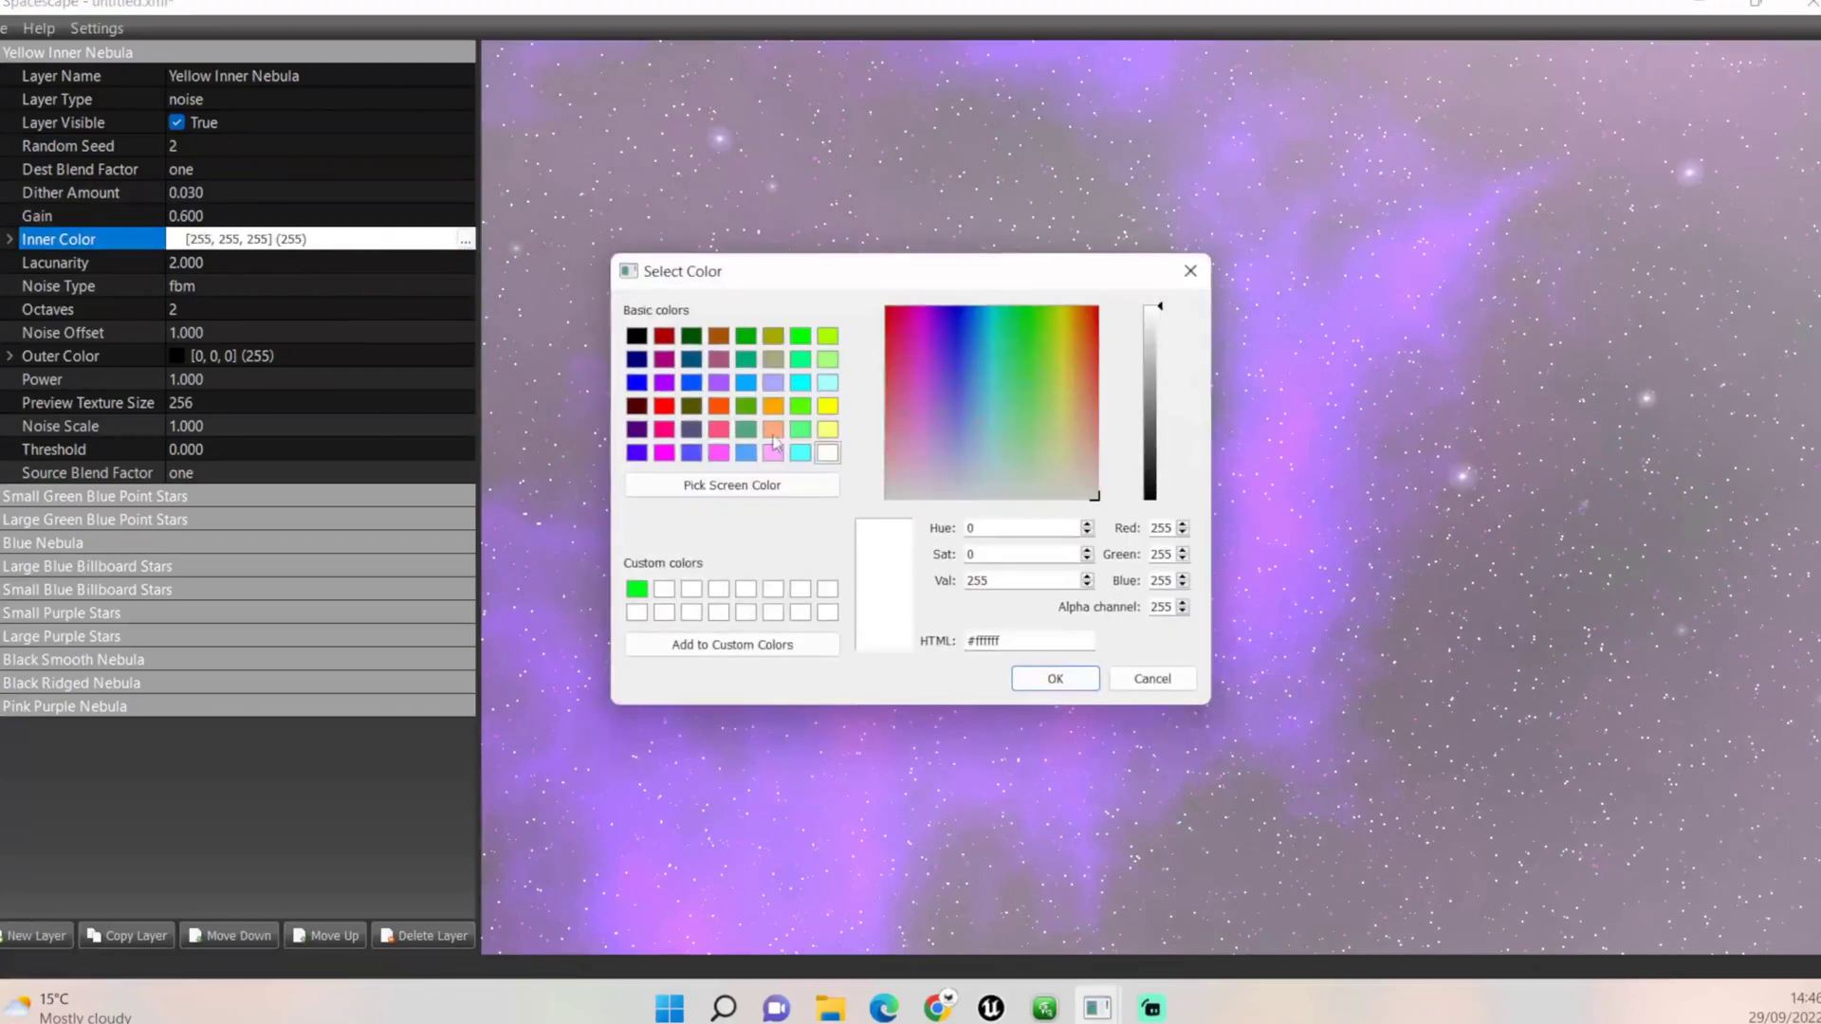
click(827, 430)
click(829, 407)
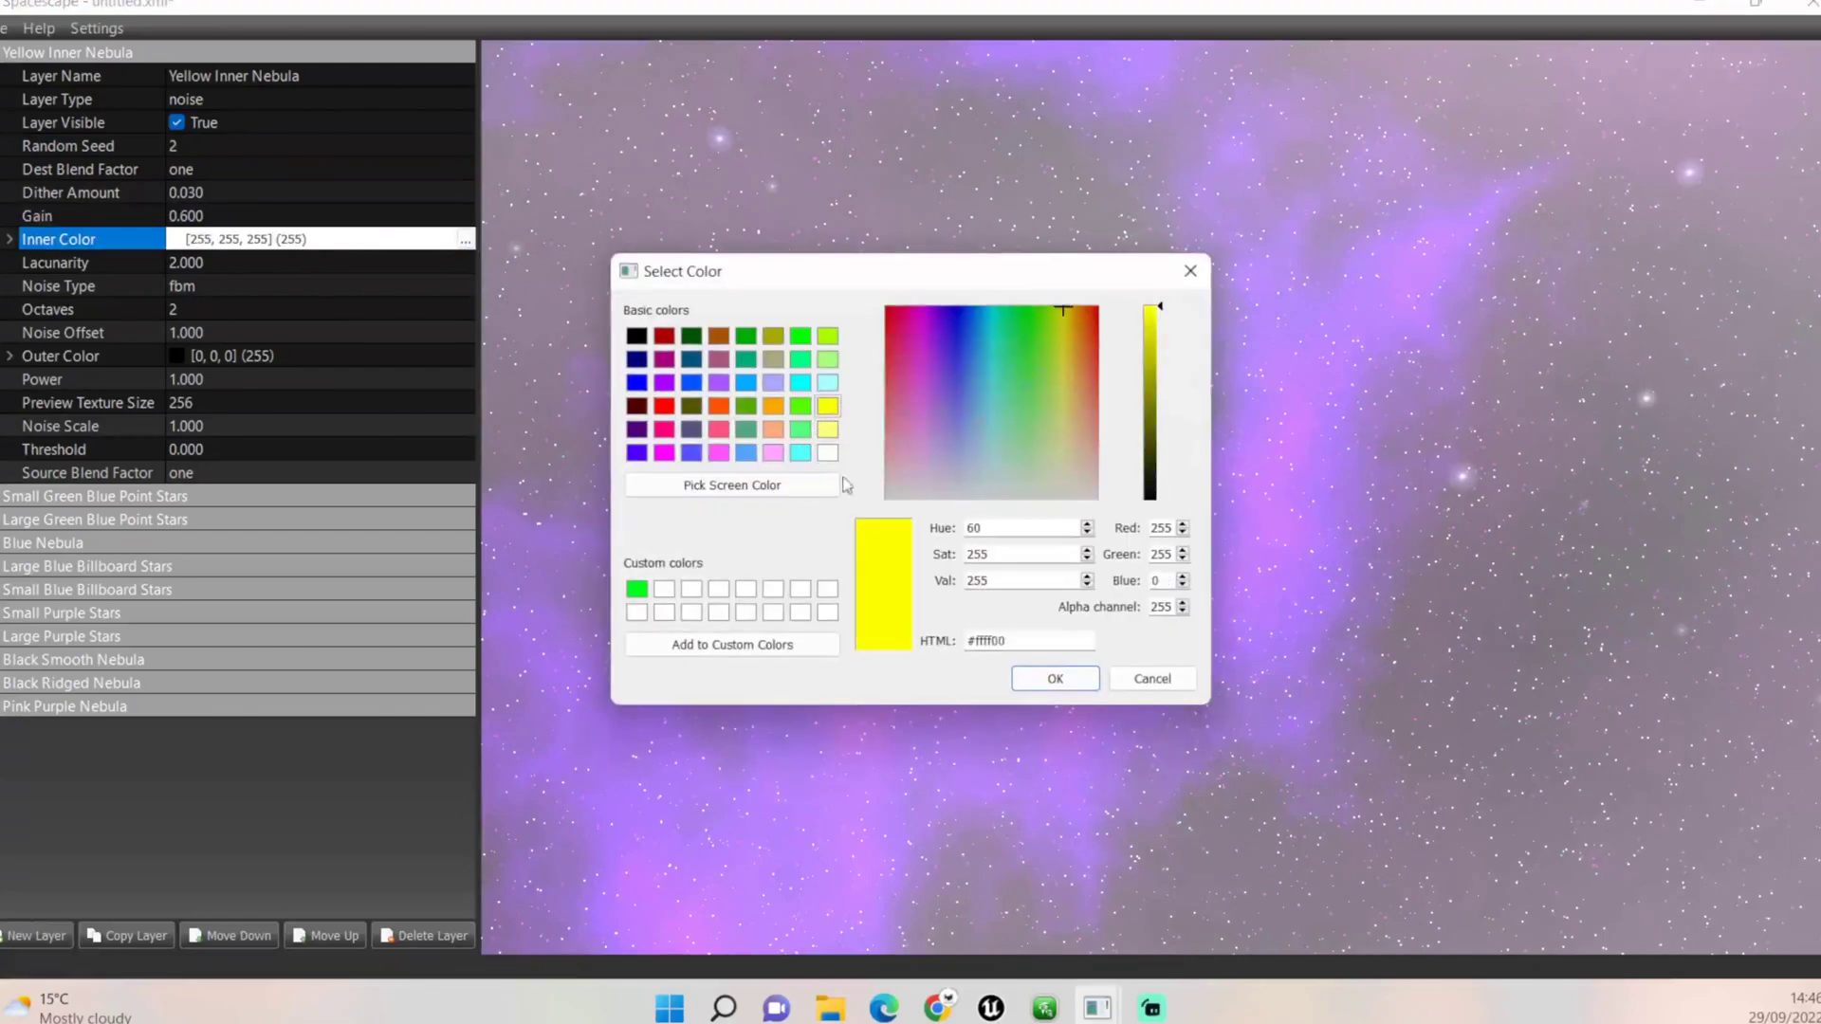
click(1048, 683)
Set lacunarity 2.250, ridged noise type and 7 octaves
click(223, 264)
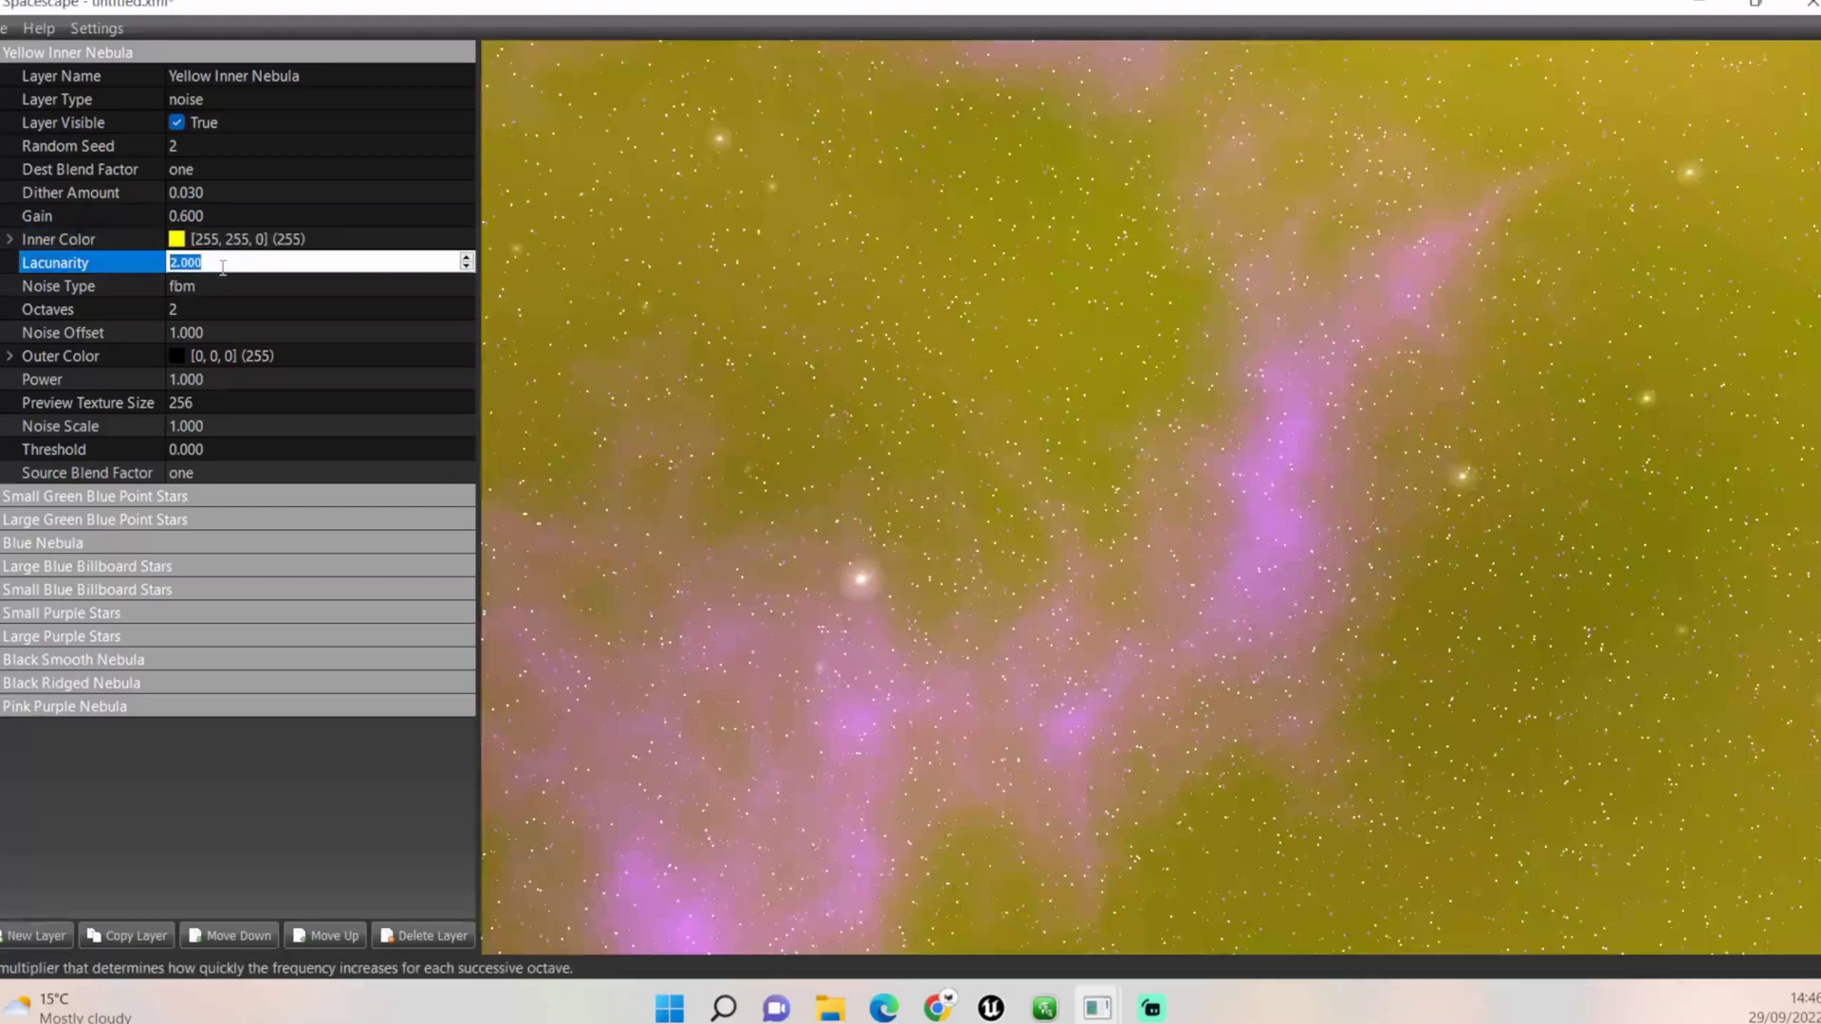
text(2.25)
key(Return)
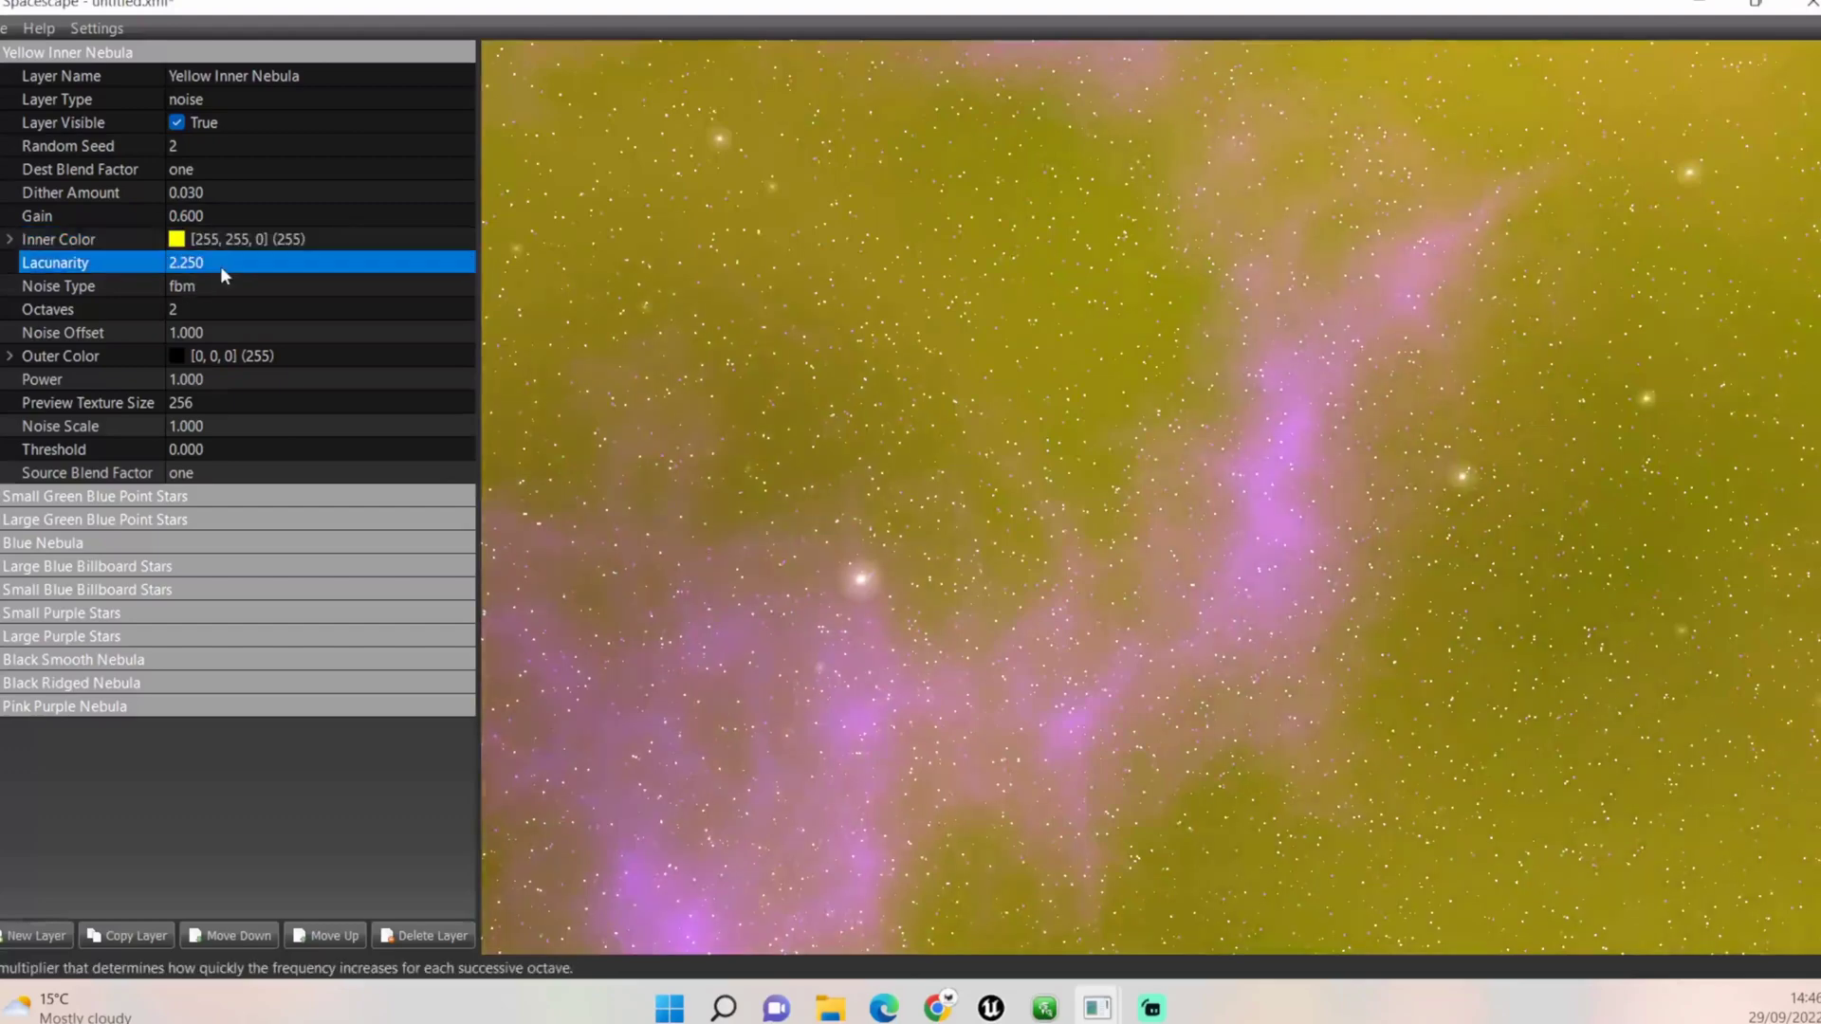
click(316, 287)
click(442, 284)
click(424, 319)
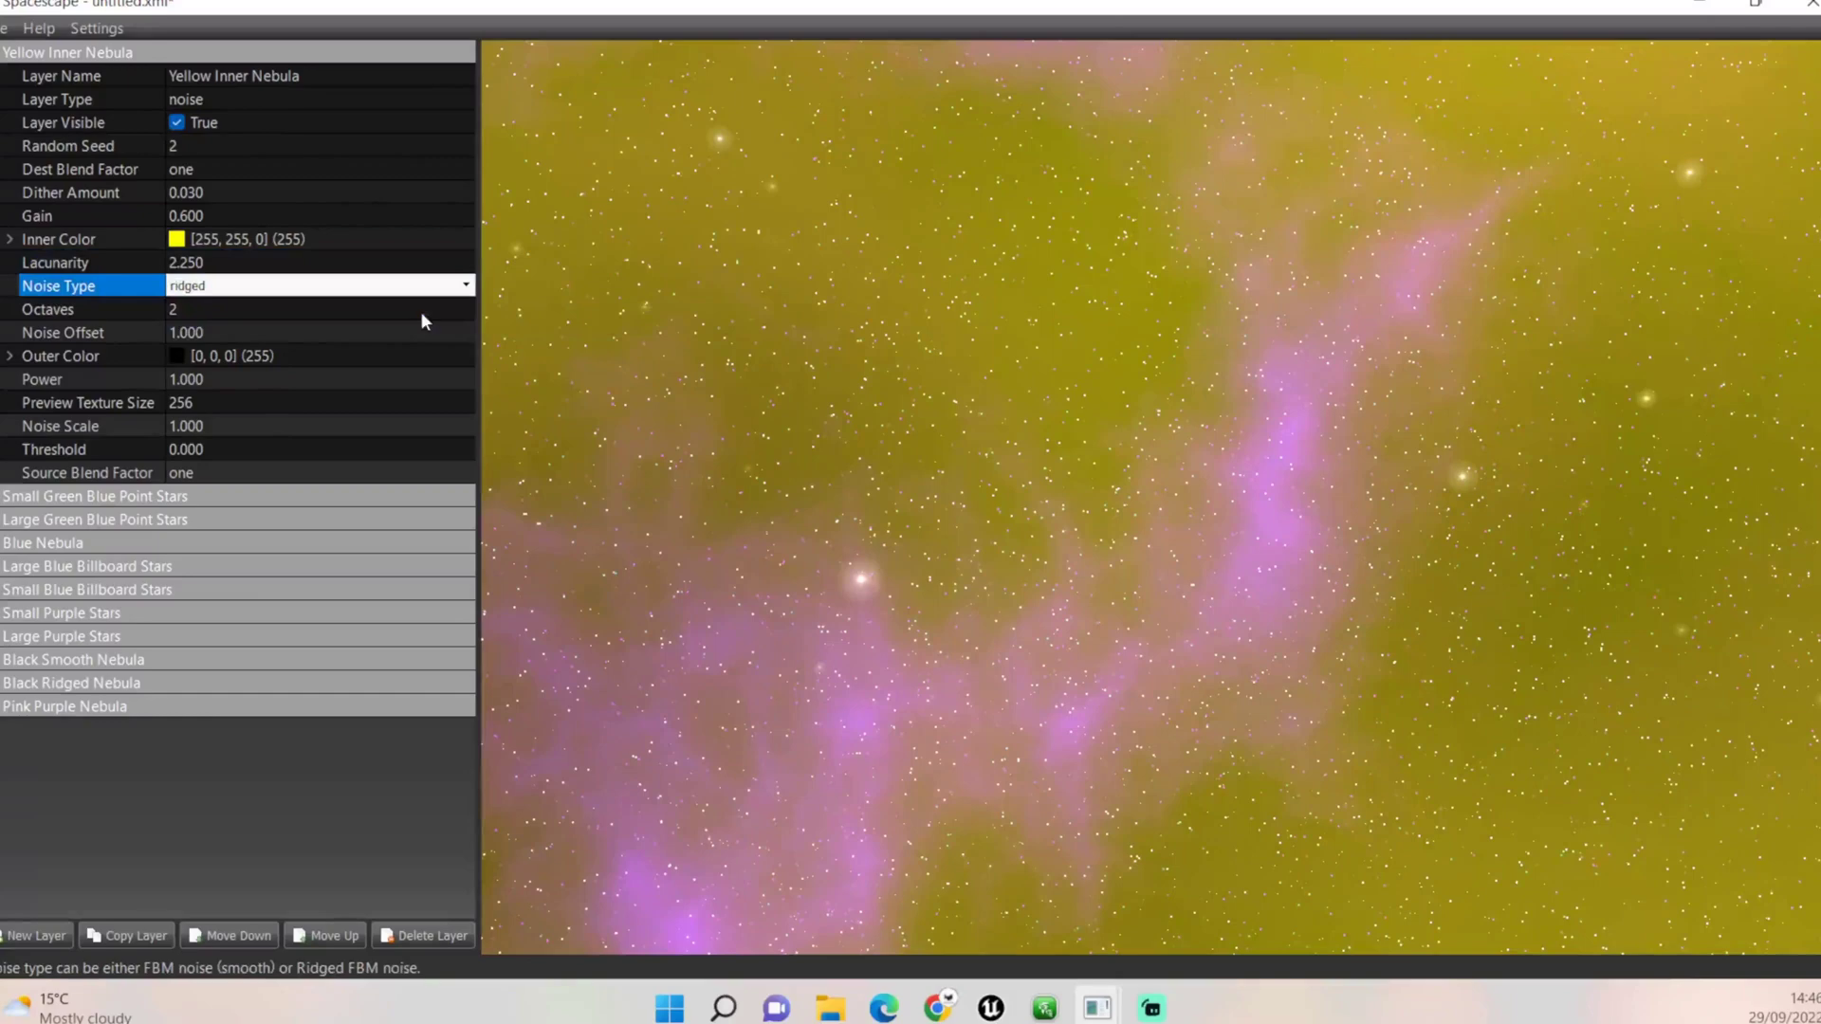
click(395, 313)
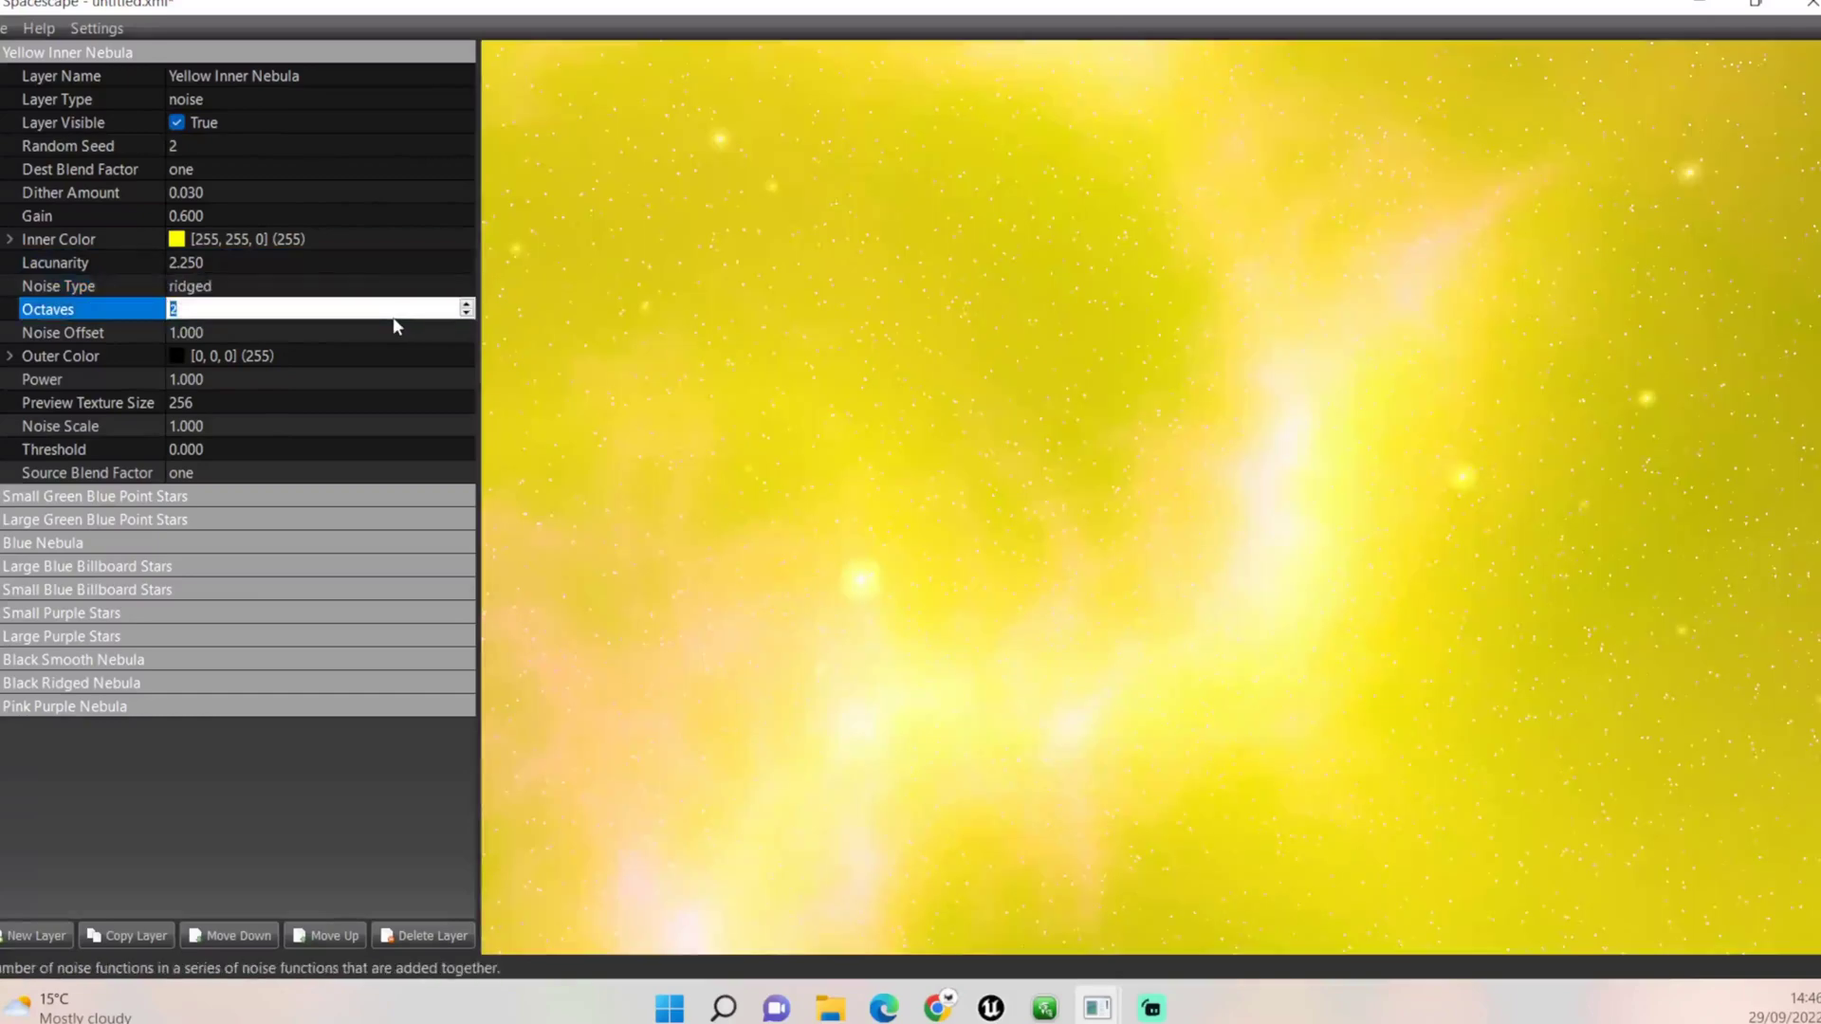
text(7)
key(Return)
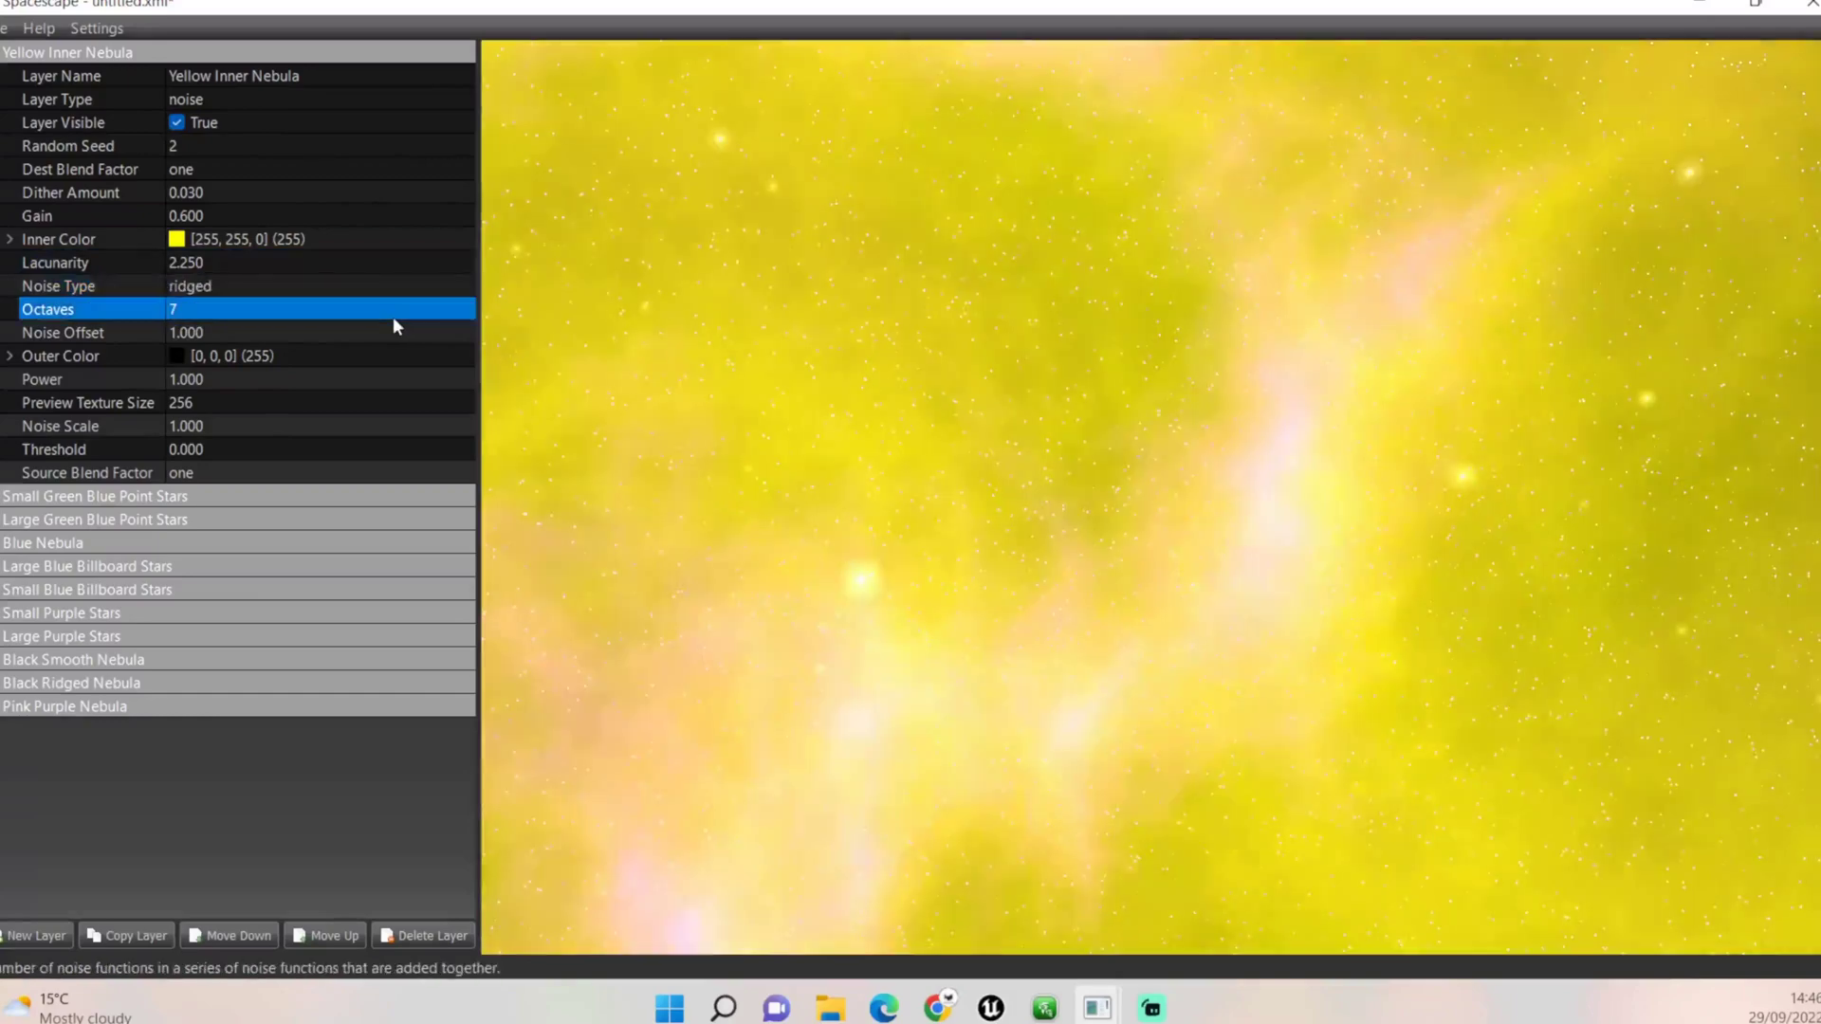
Set power to 0.300 and threshold to 0.900 to thin the nebula into streaks
click(338, 332)
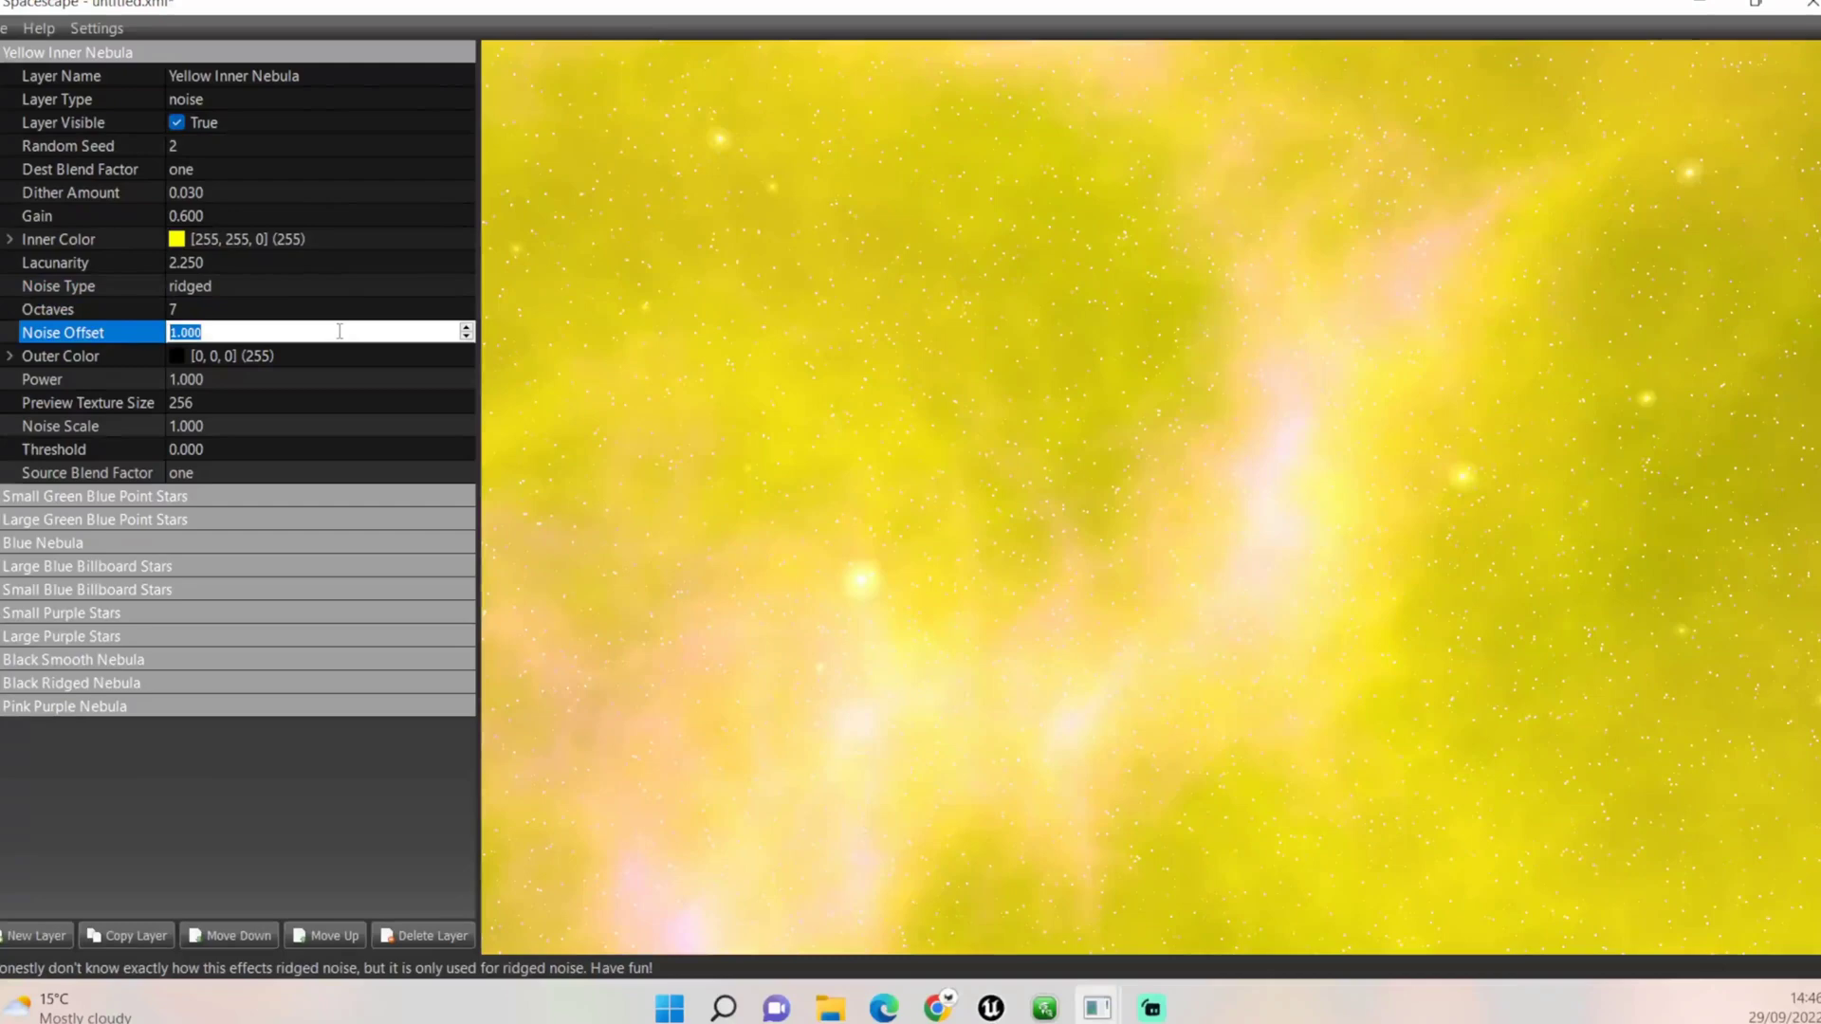
click(322, 378)
text(0.3)
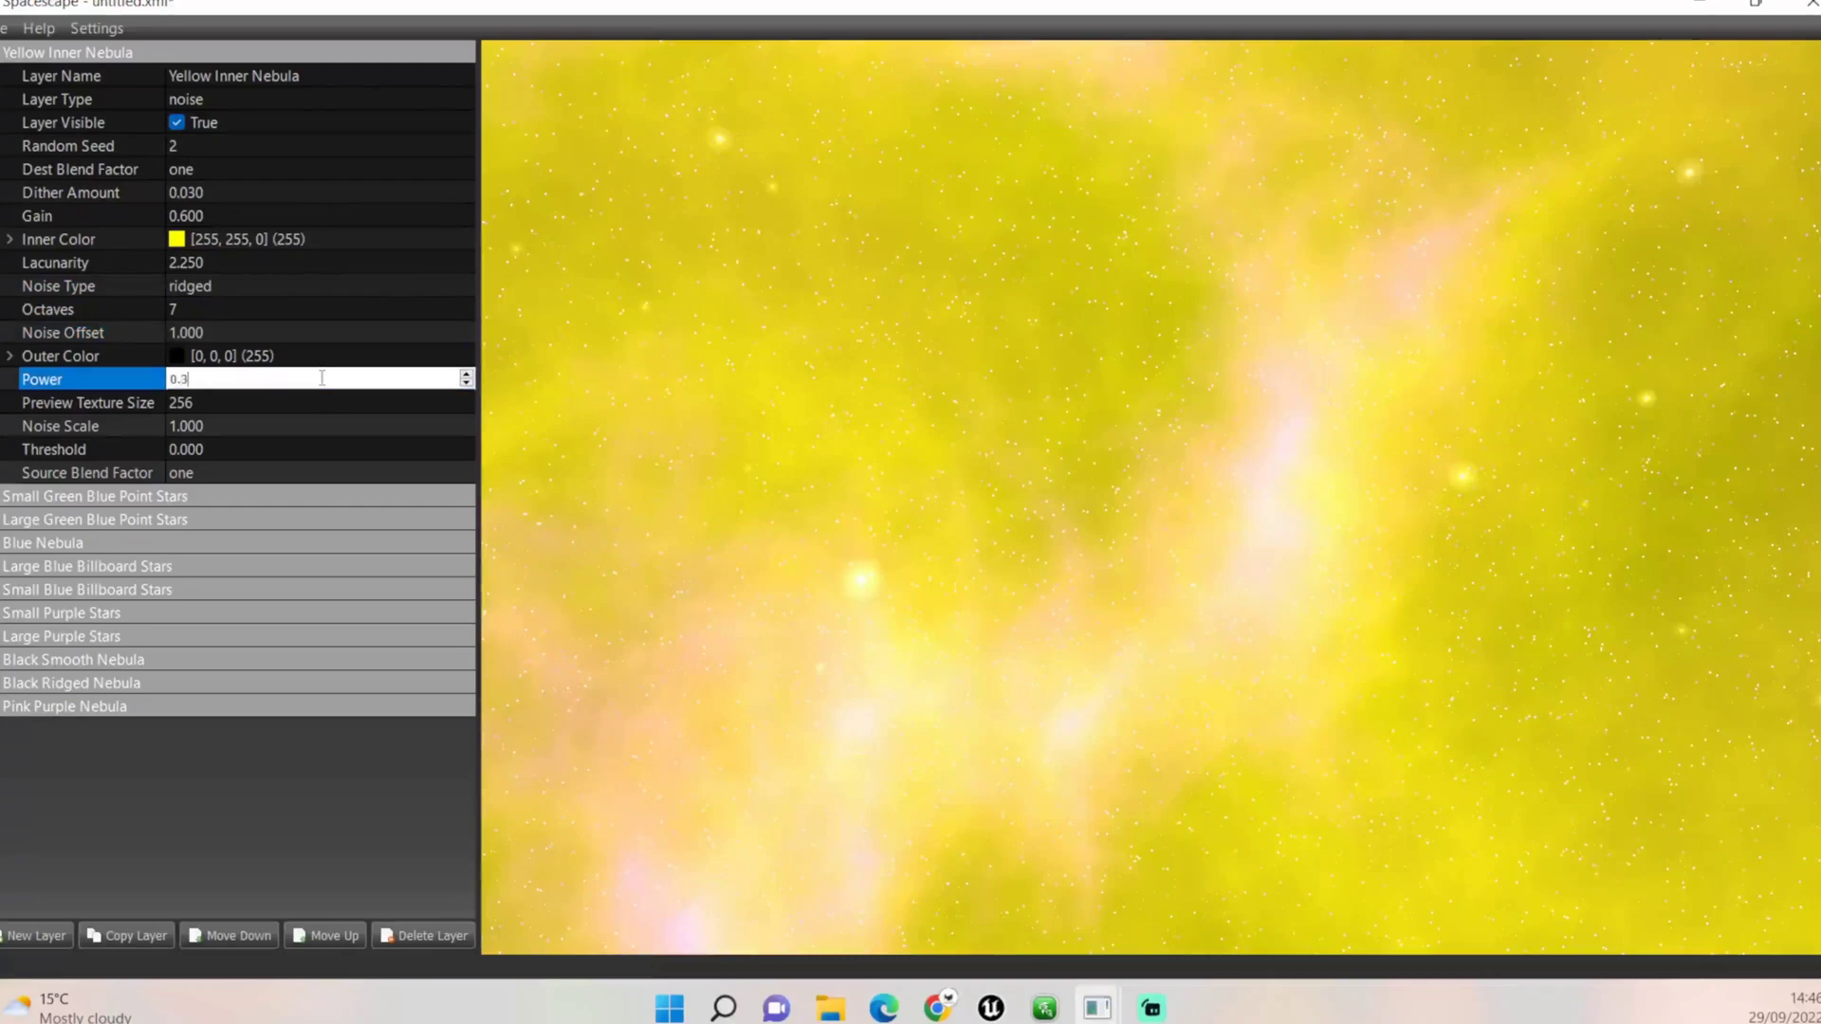
key(Return)
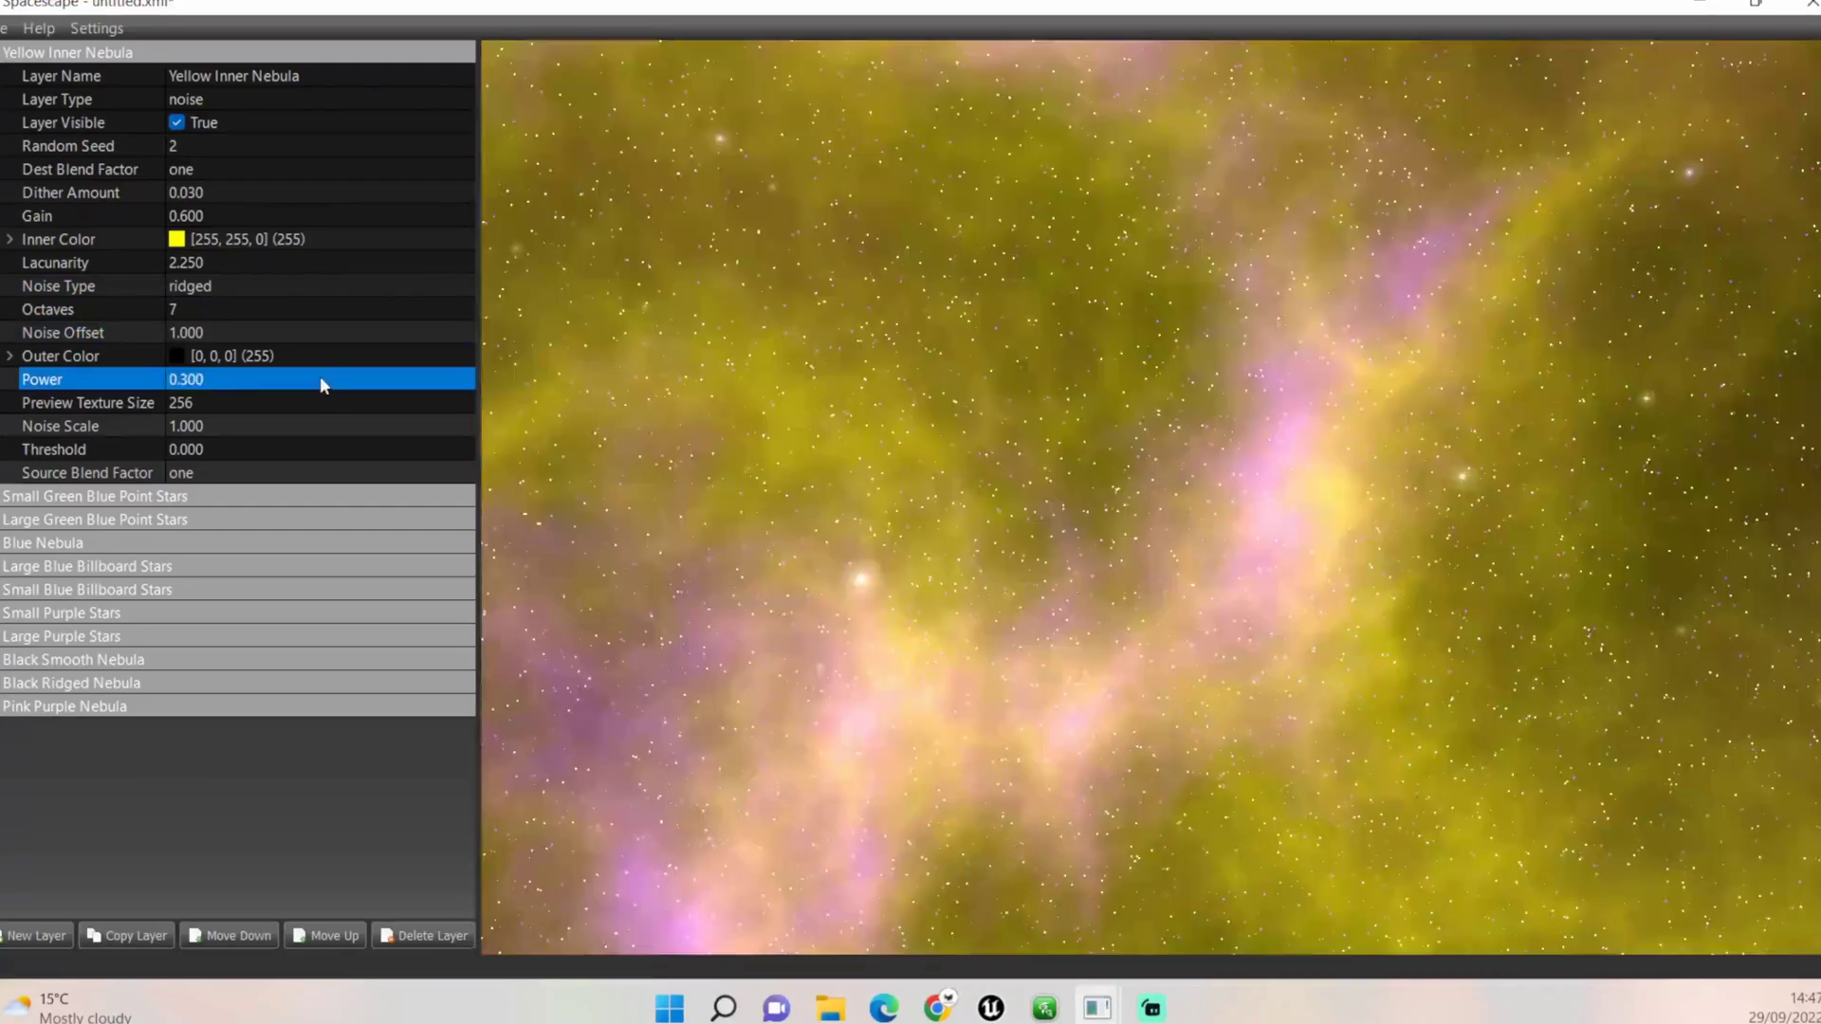
click(278, 403)
click(257, 423)
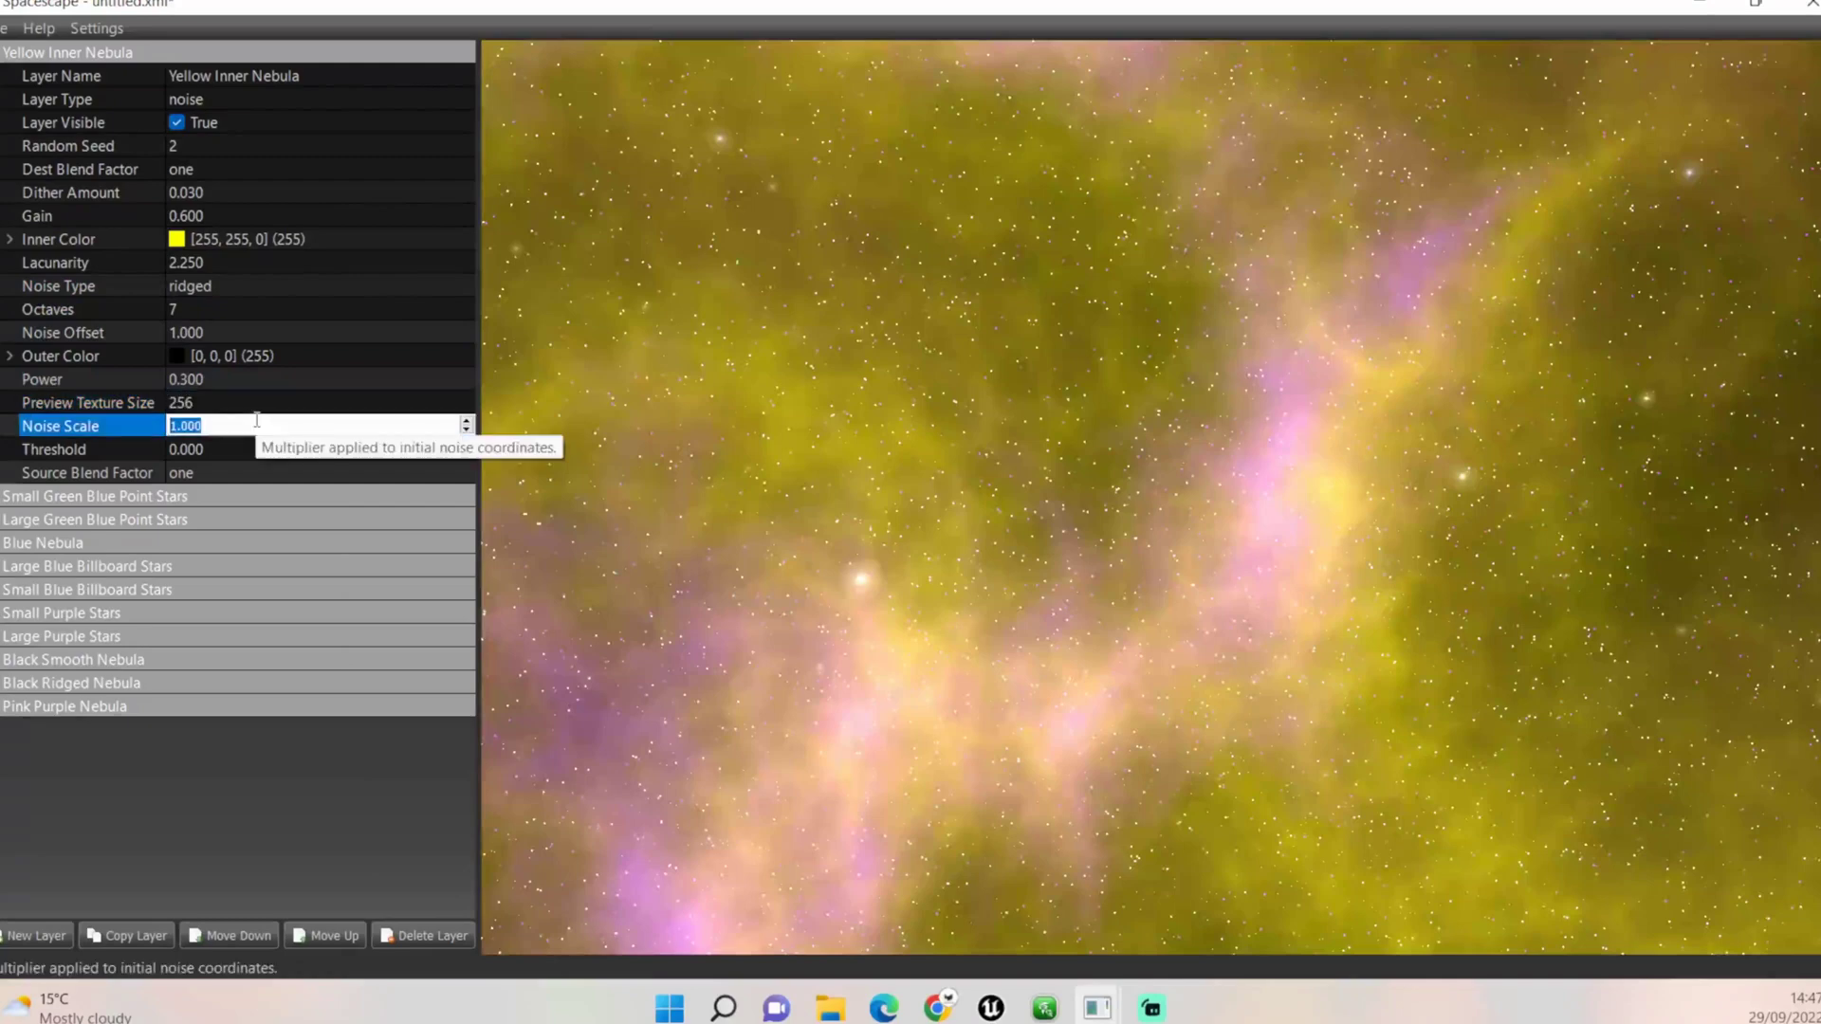
click(271, 453)
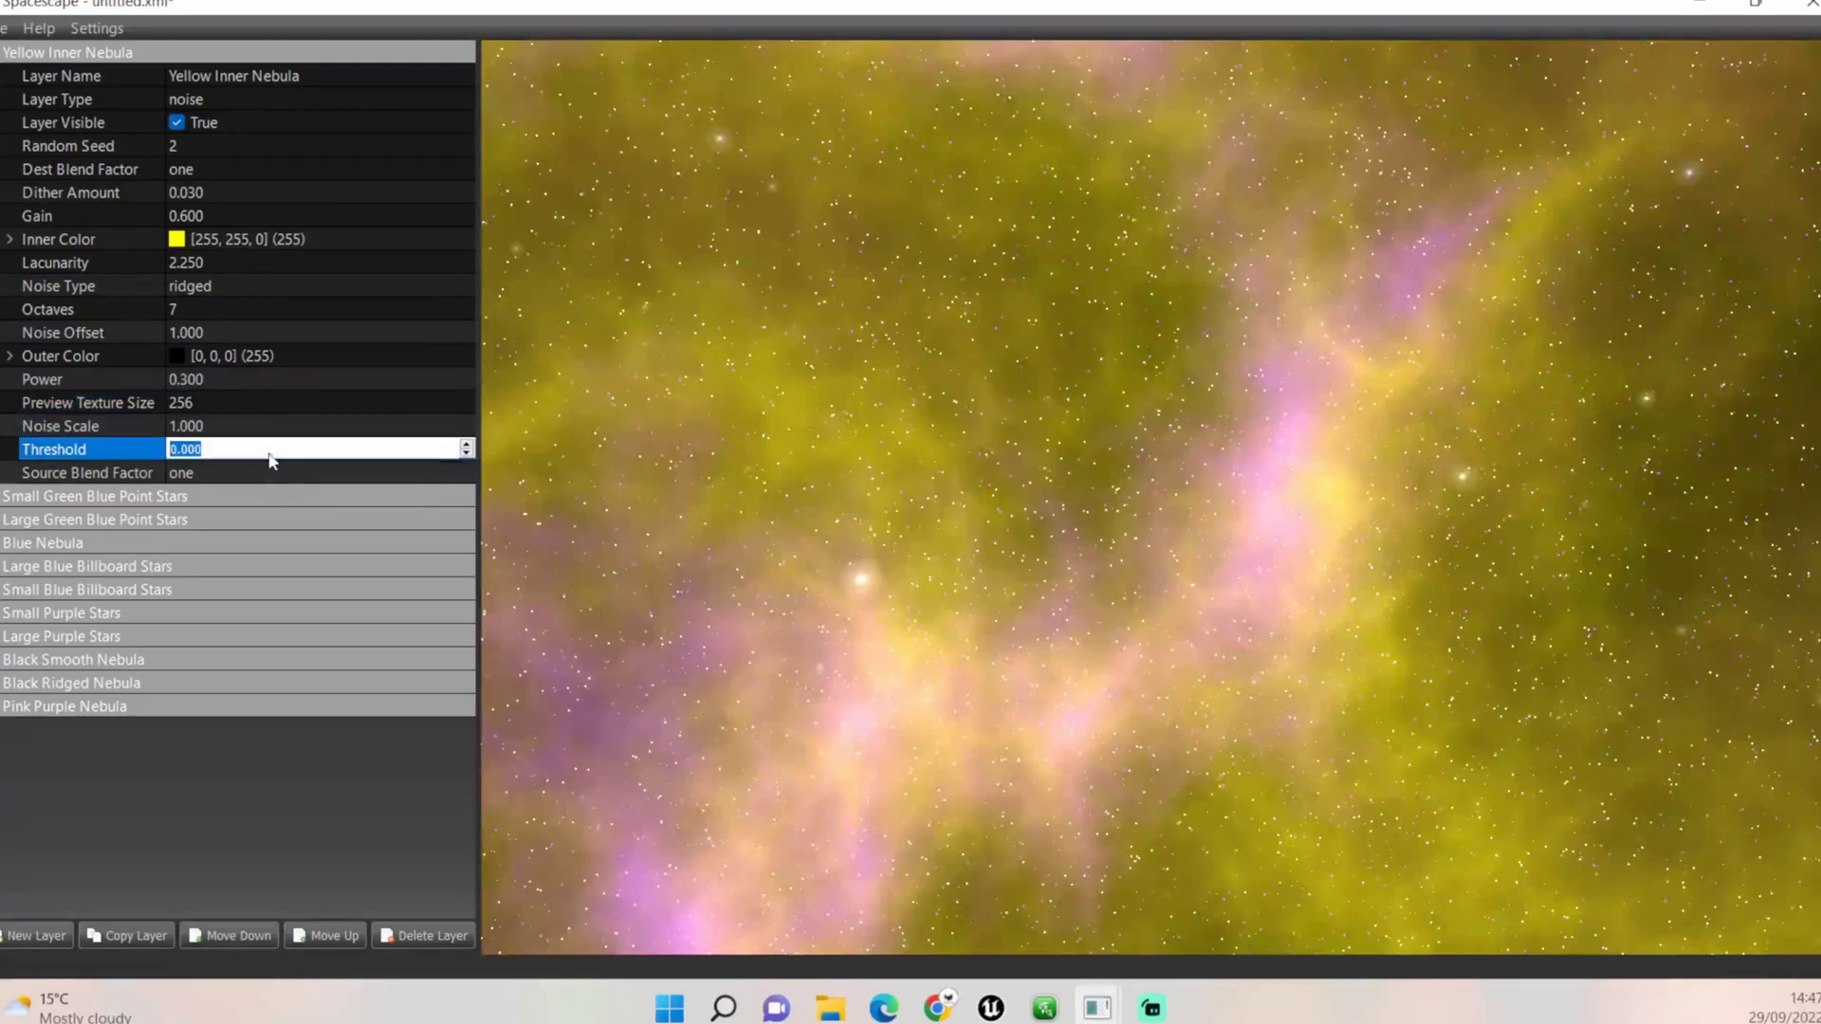
text(0.9)
key(Return)
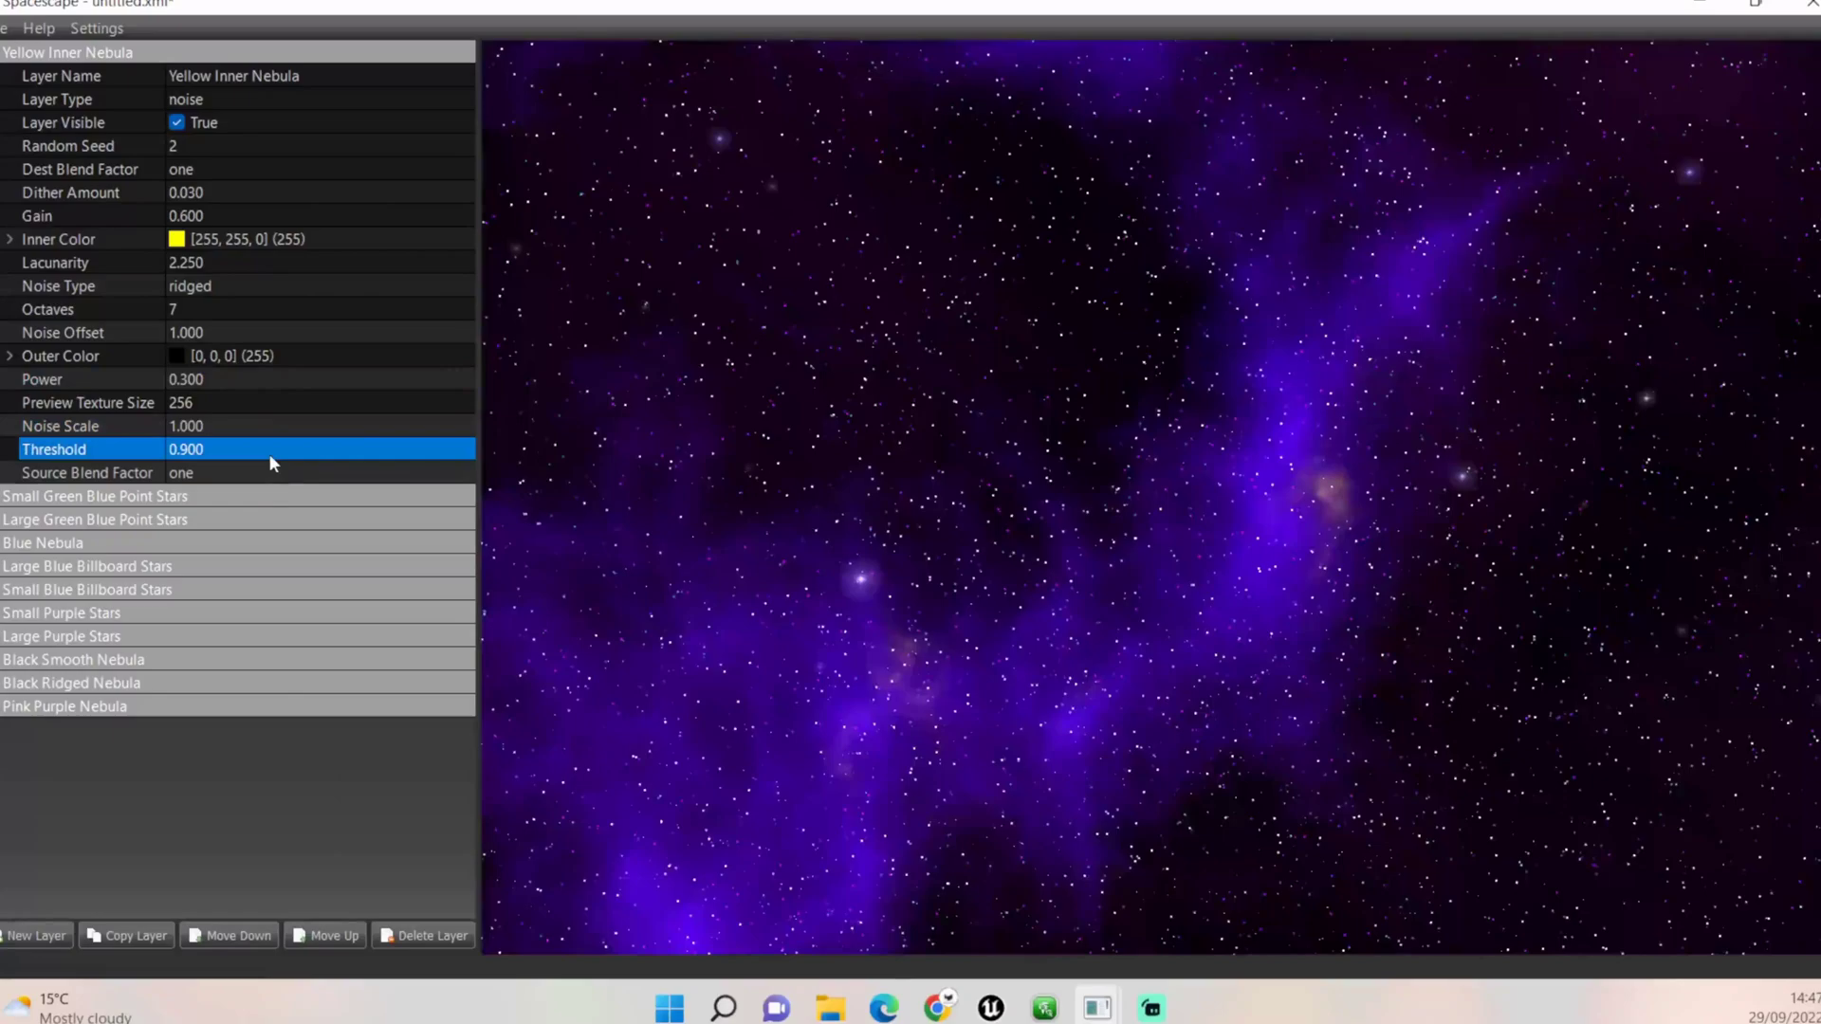
Rotate the skybox preview to inspect the faint yellow streak
drag(774, 443, 1033, 377)
drag(655, 118, 754, 185)
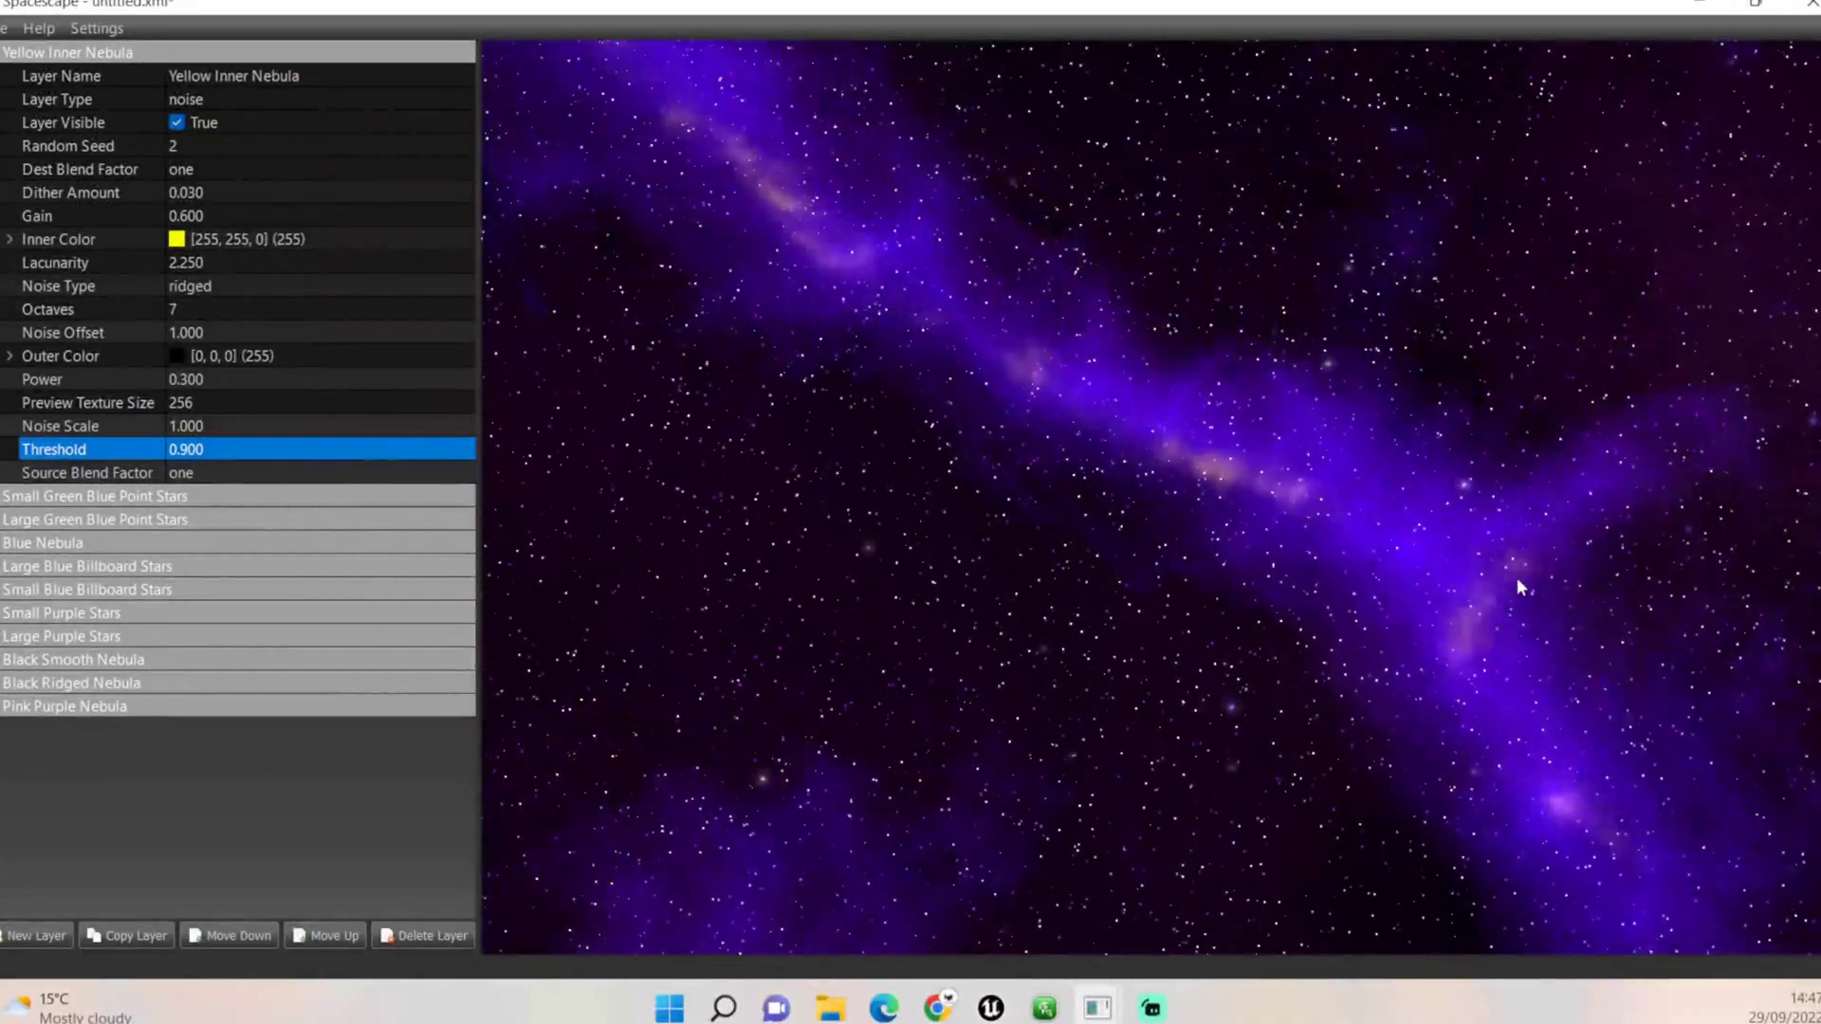
drag(831, 243, 943, 462)
drag(1136, 398, 1034, 285)
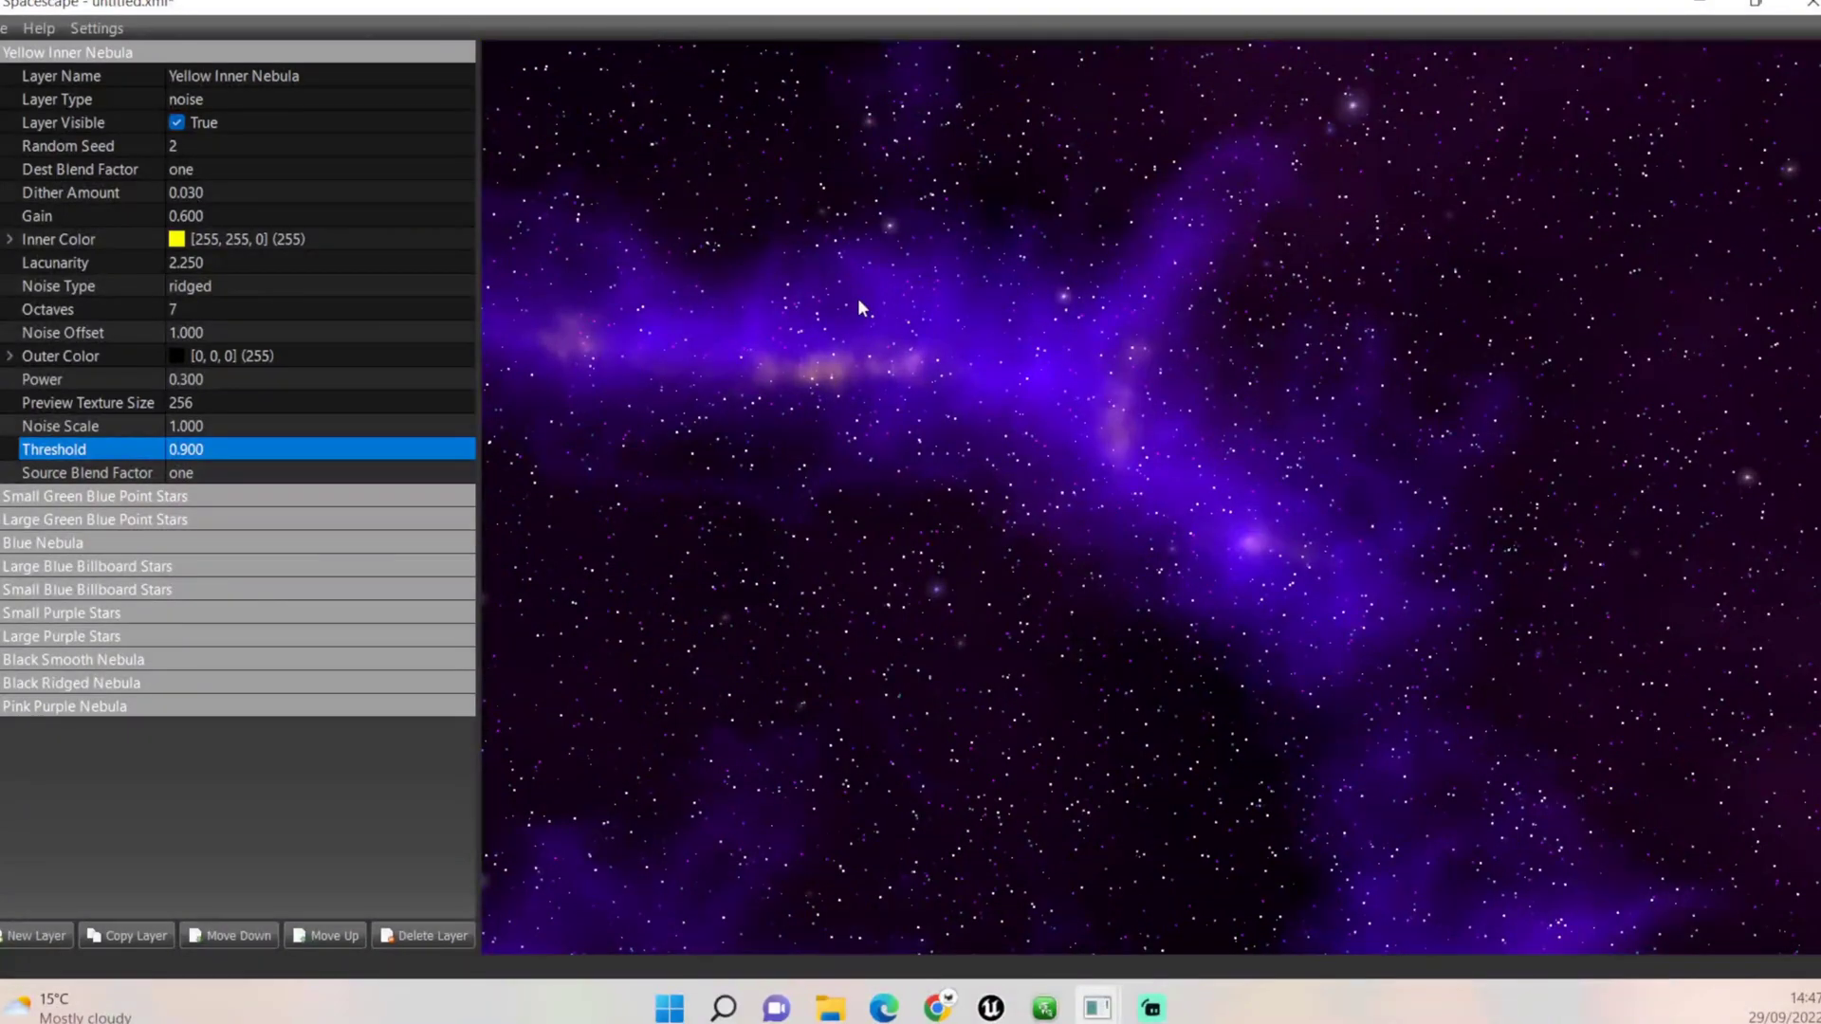
Set the preview texture size to 1024 and collapse the Yellow Inner Nebula settings
click(231, 402)
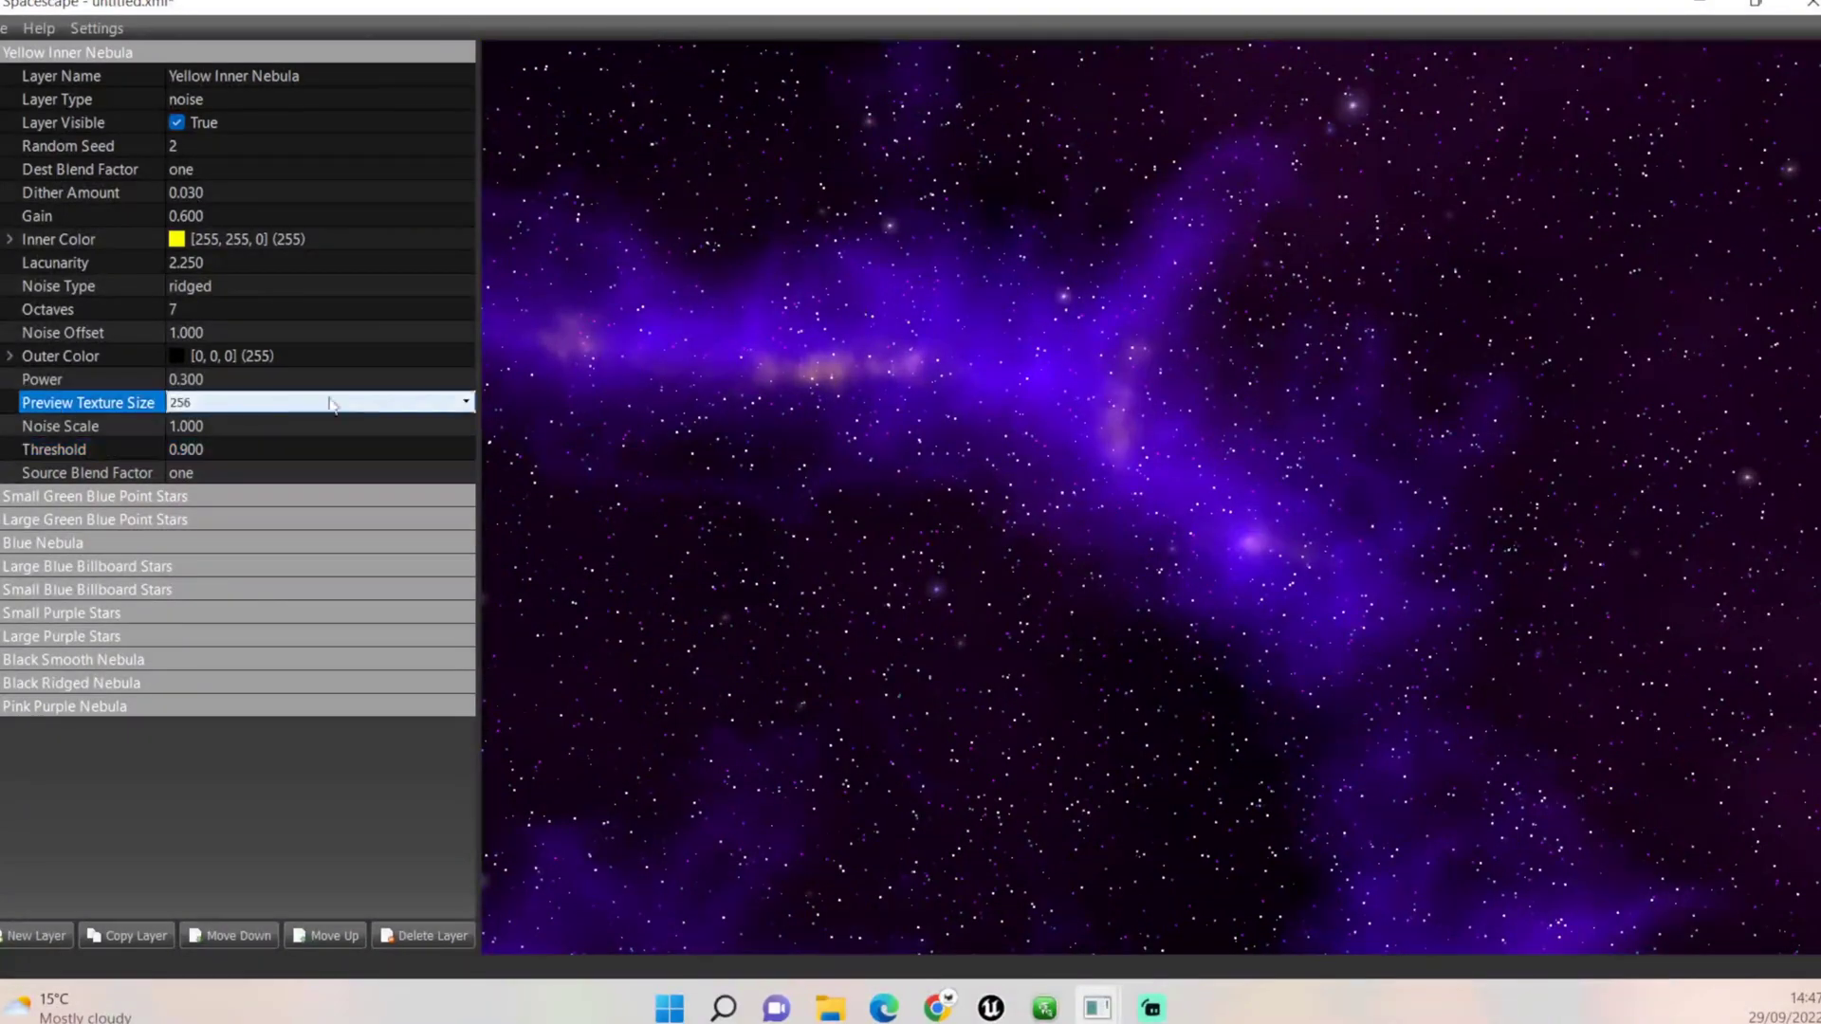
click(467, 403)
click(425, 451)
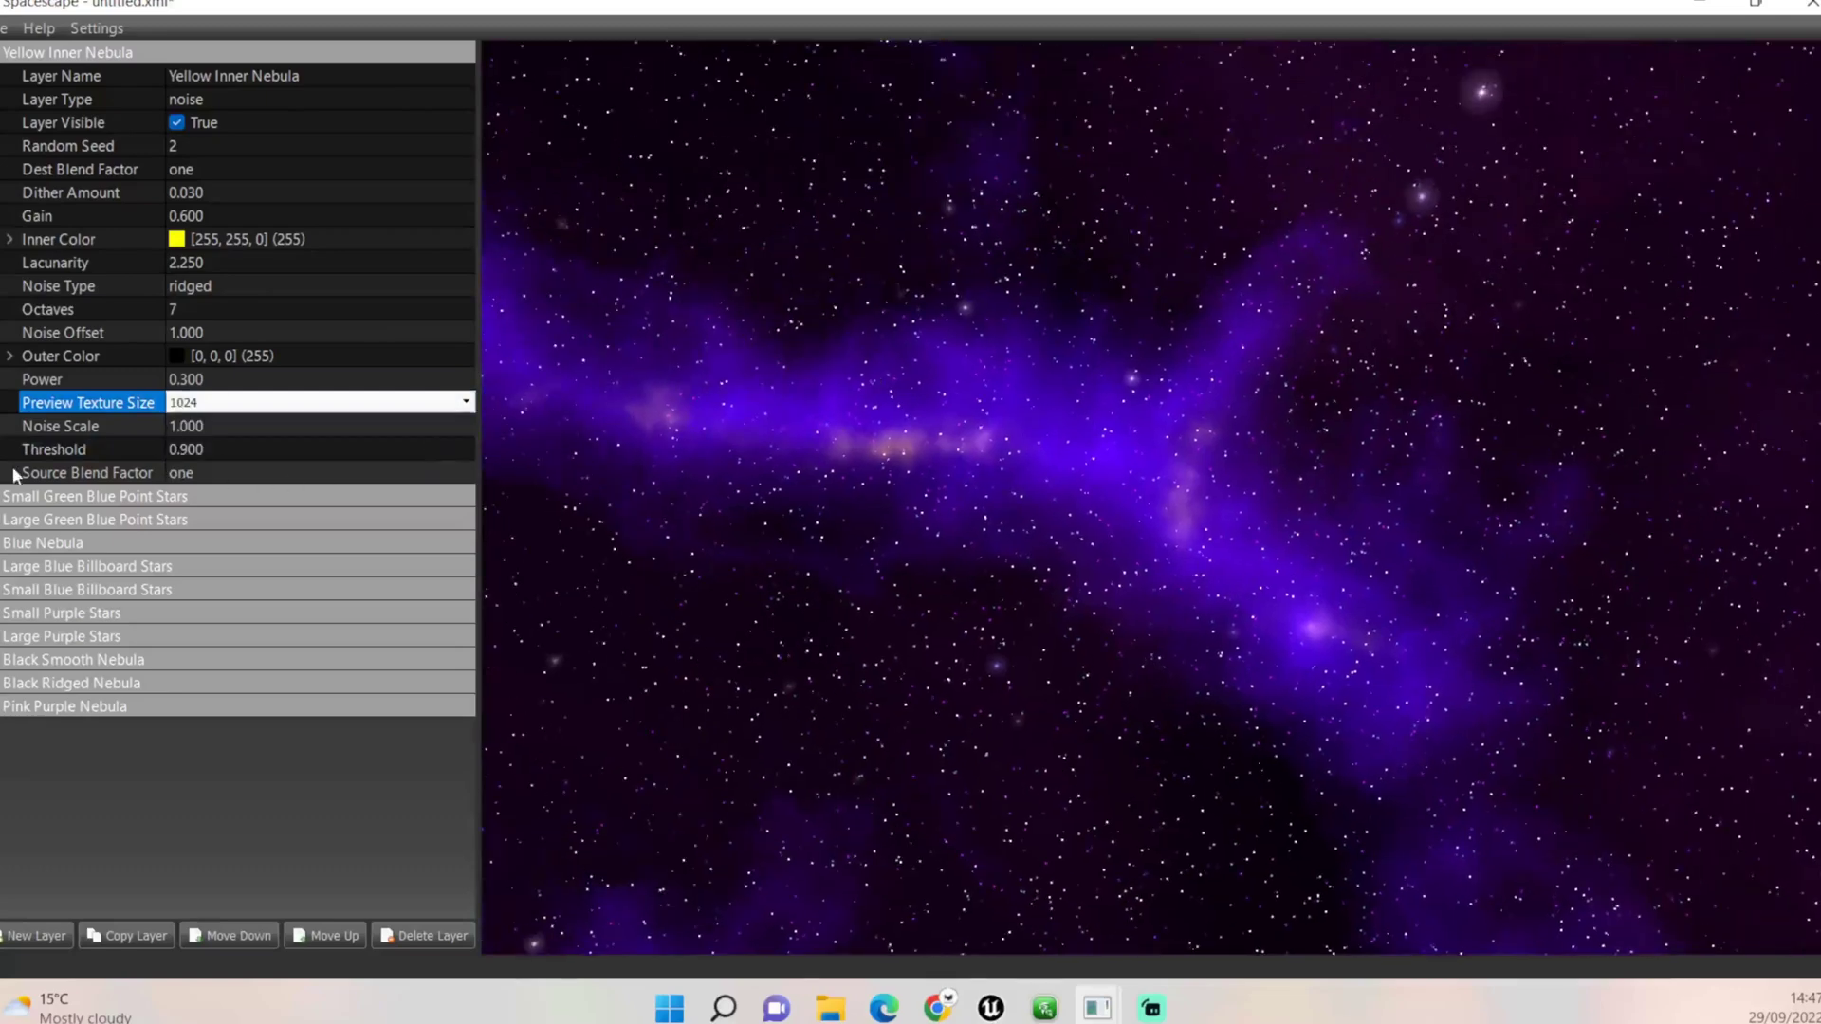
click(667, 425)
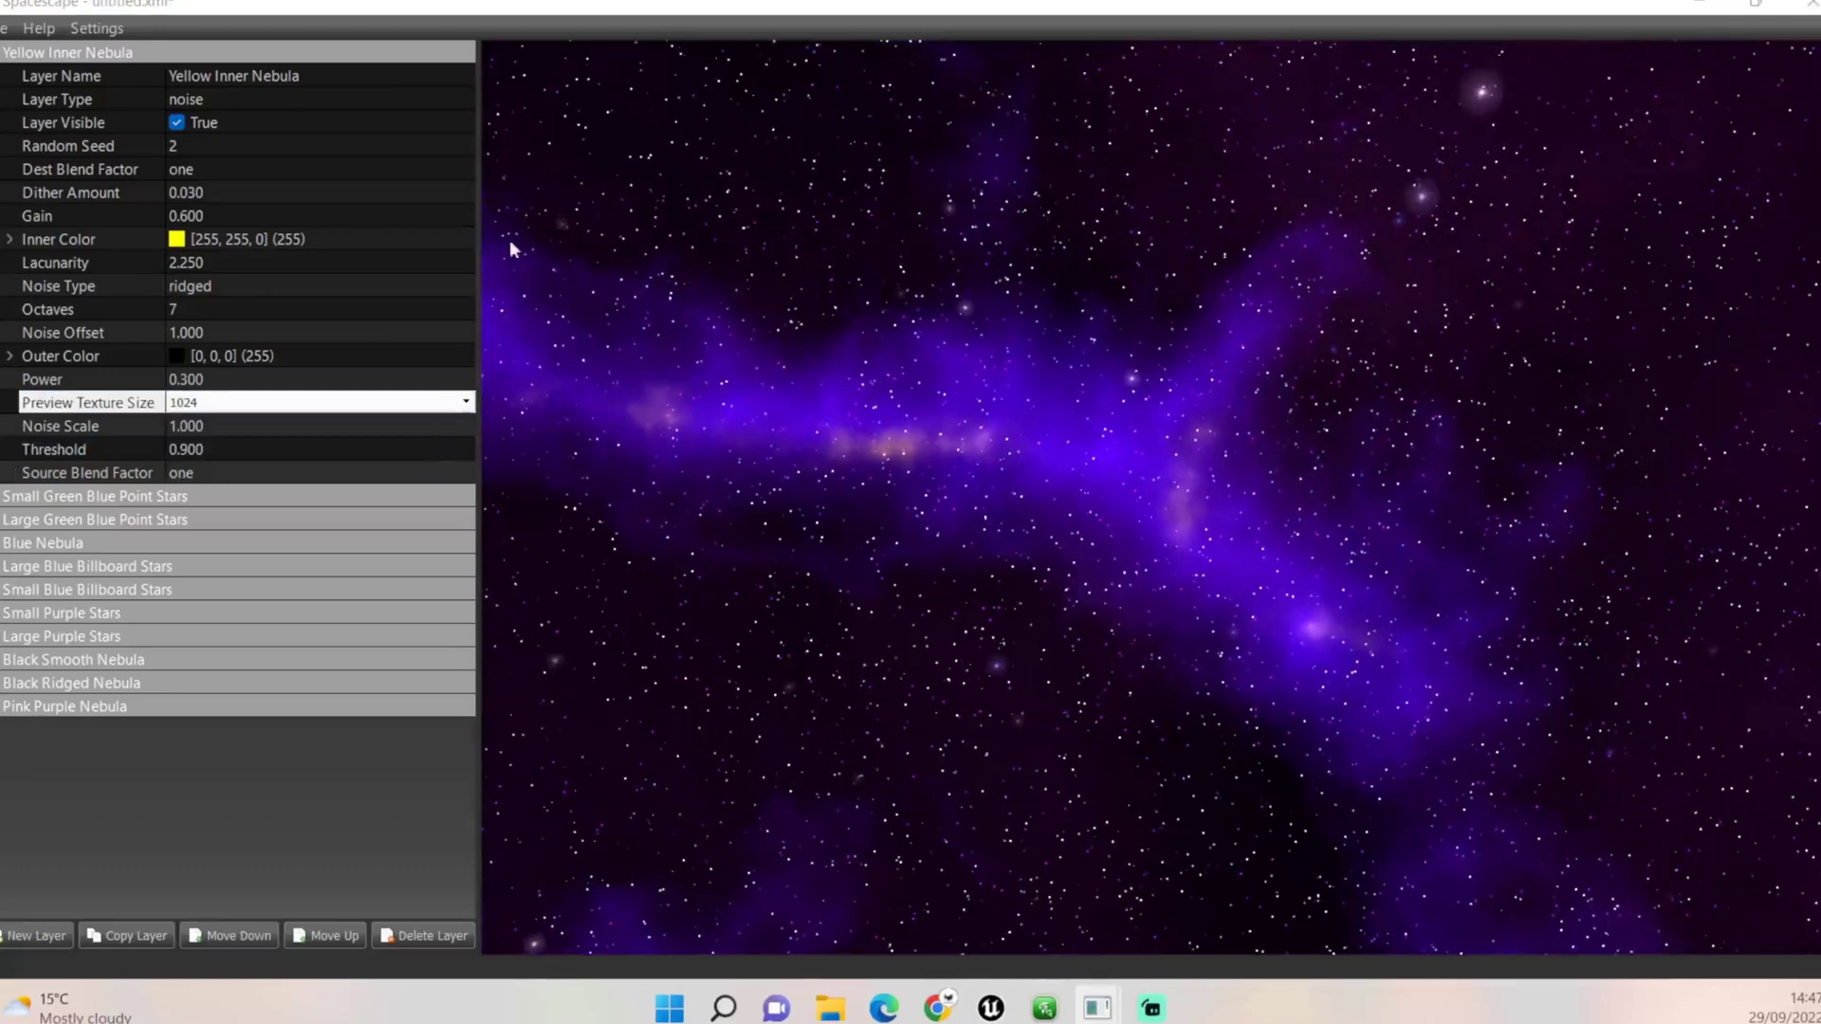
click(67, 53)
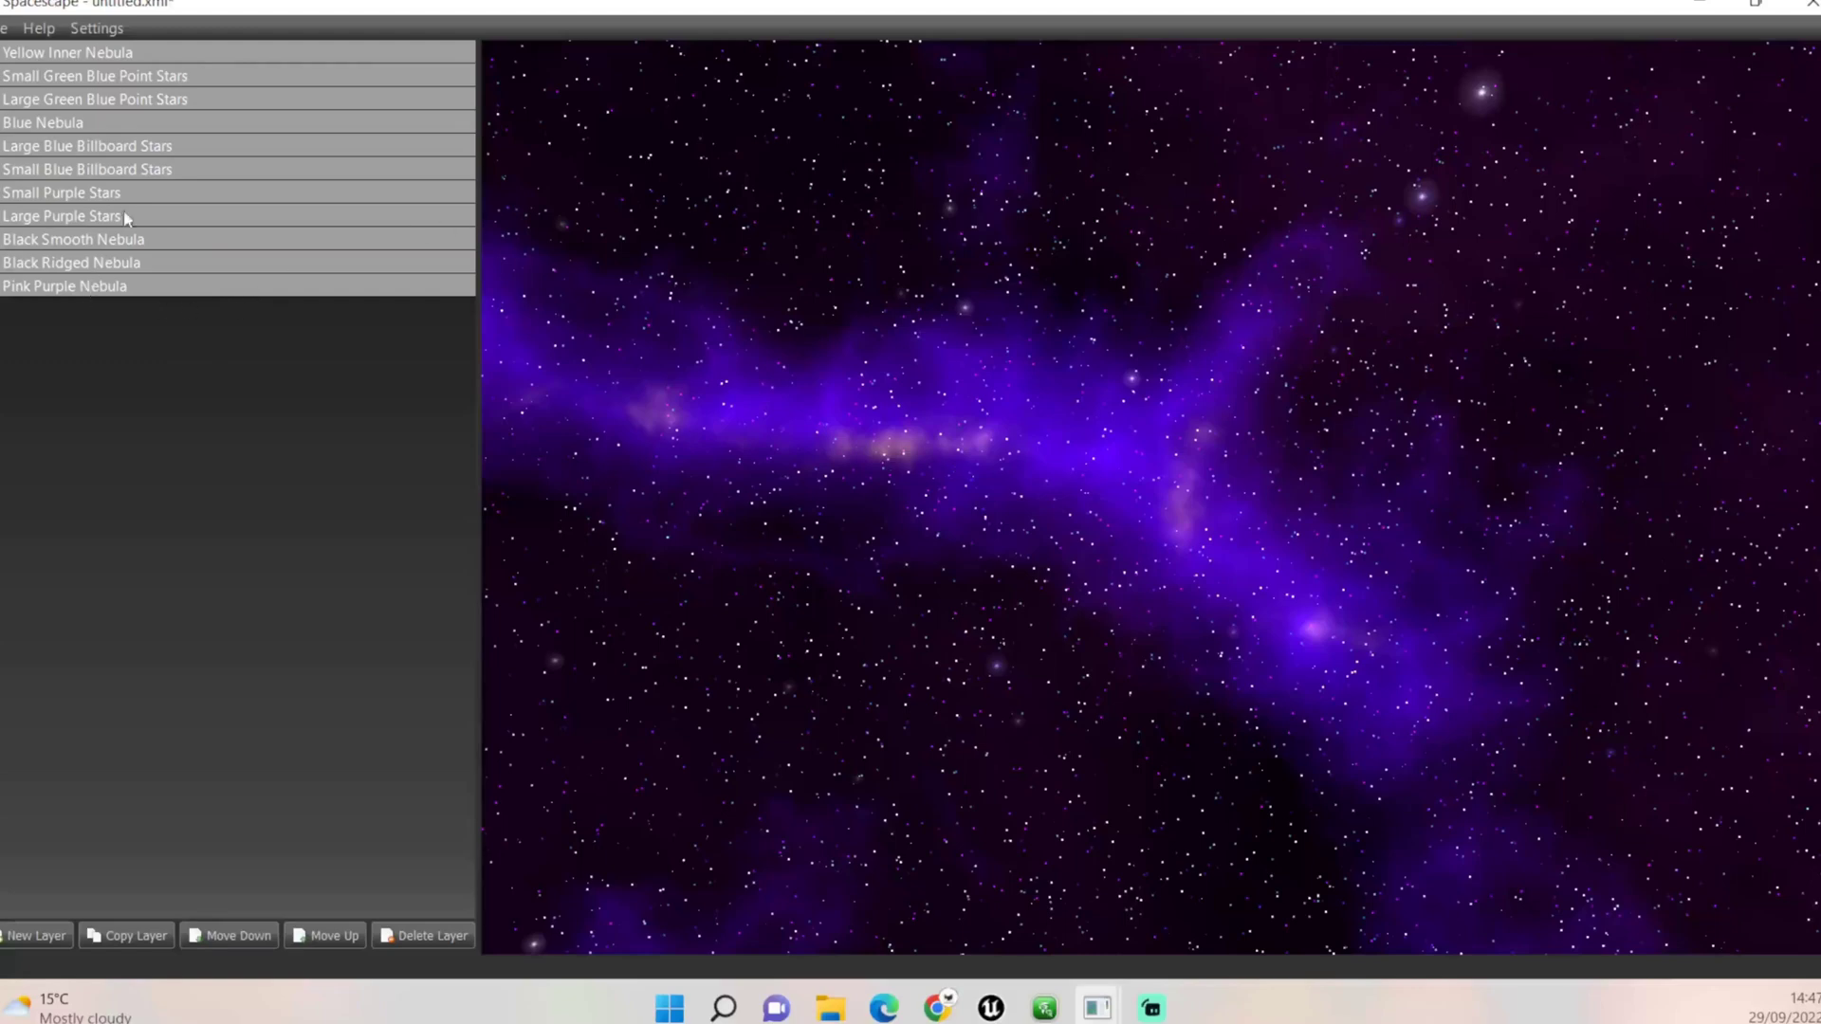
Move Pink Purple Nebula up two places, then back down to the bottom of the list
click(87, 288)
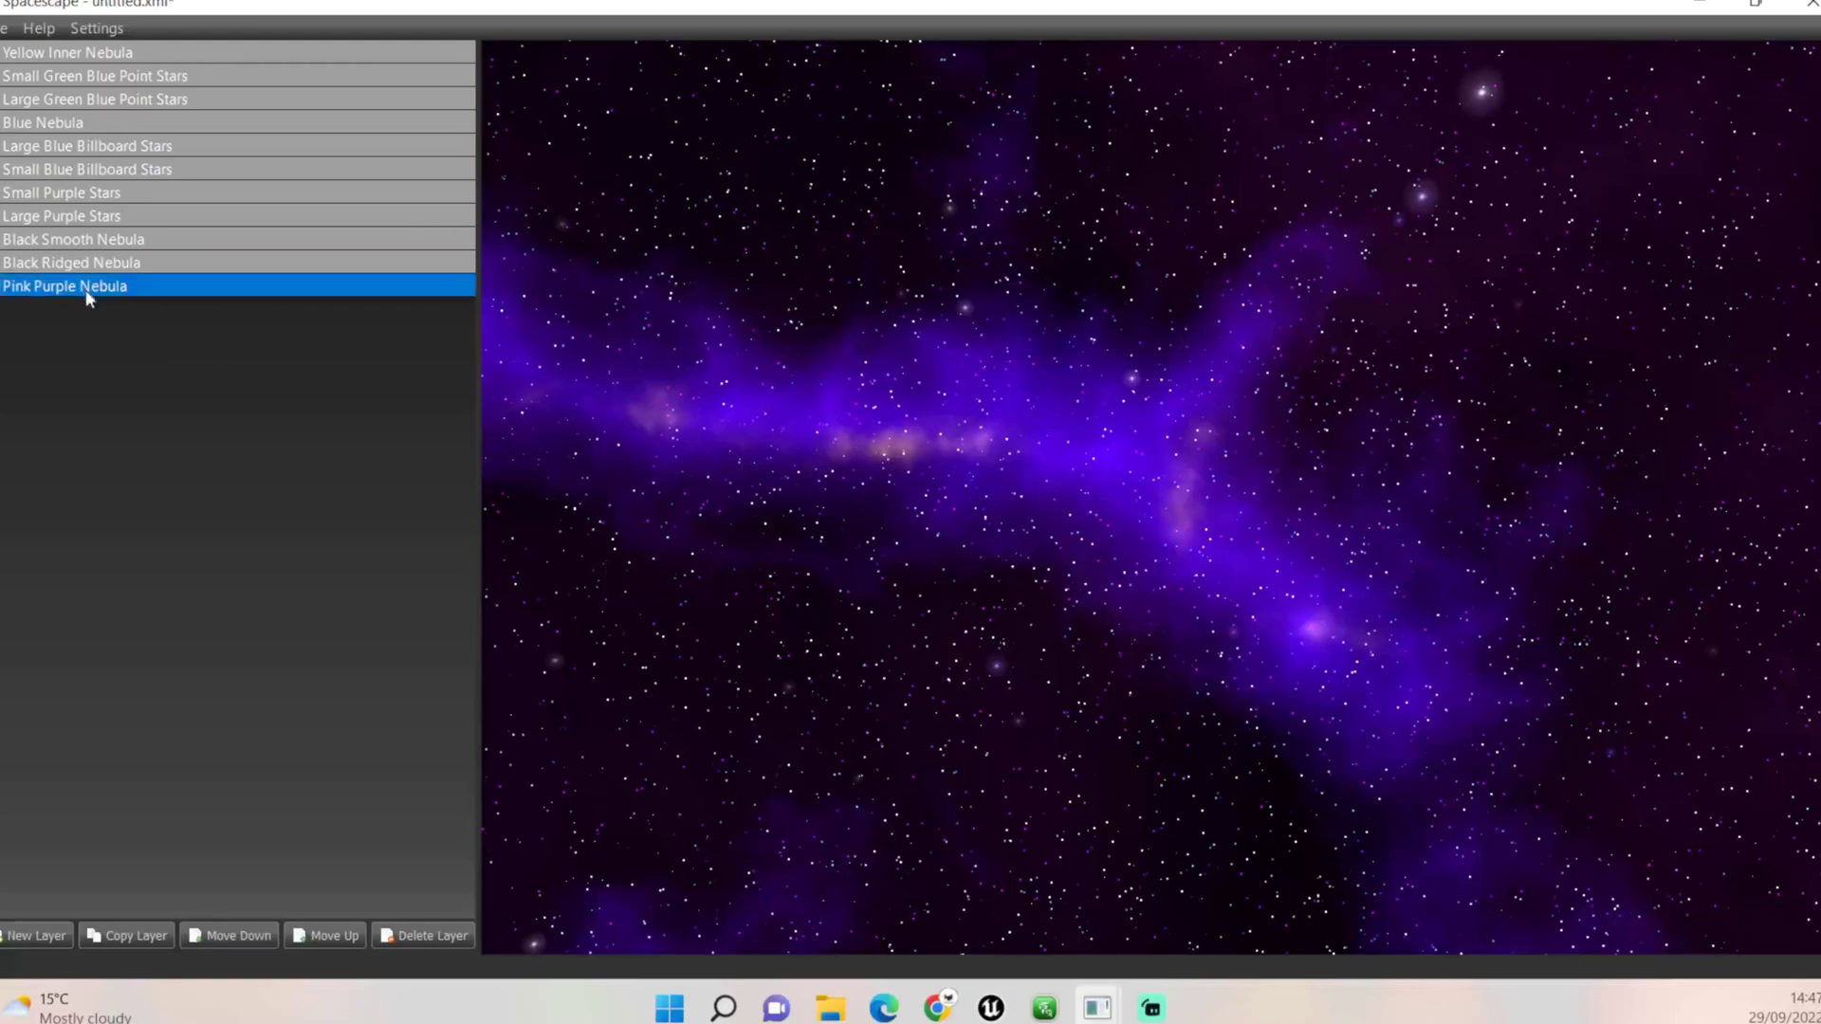
click(305, 934)
click(328, 937)
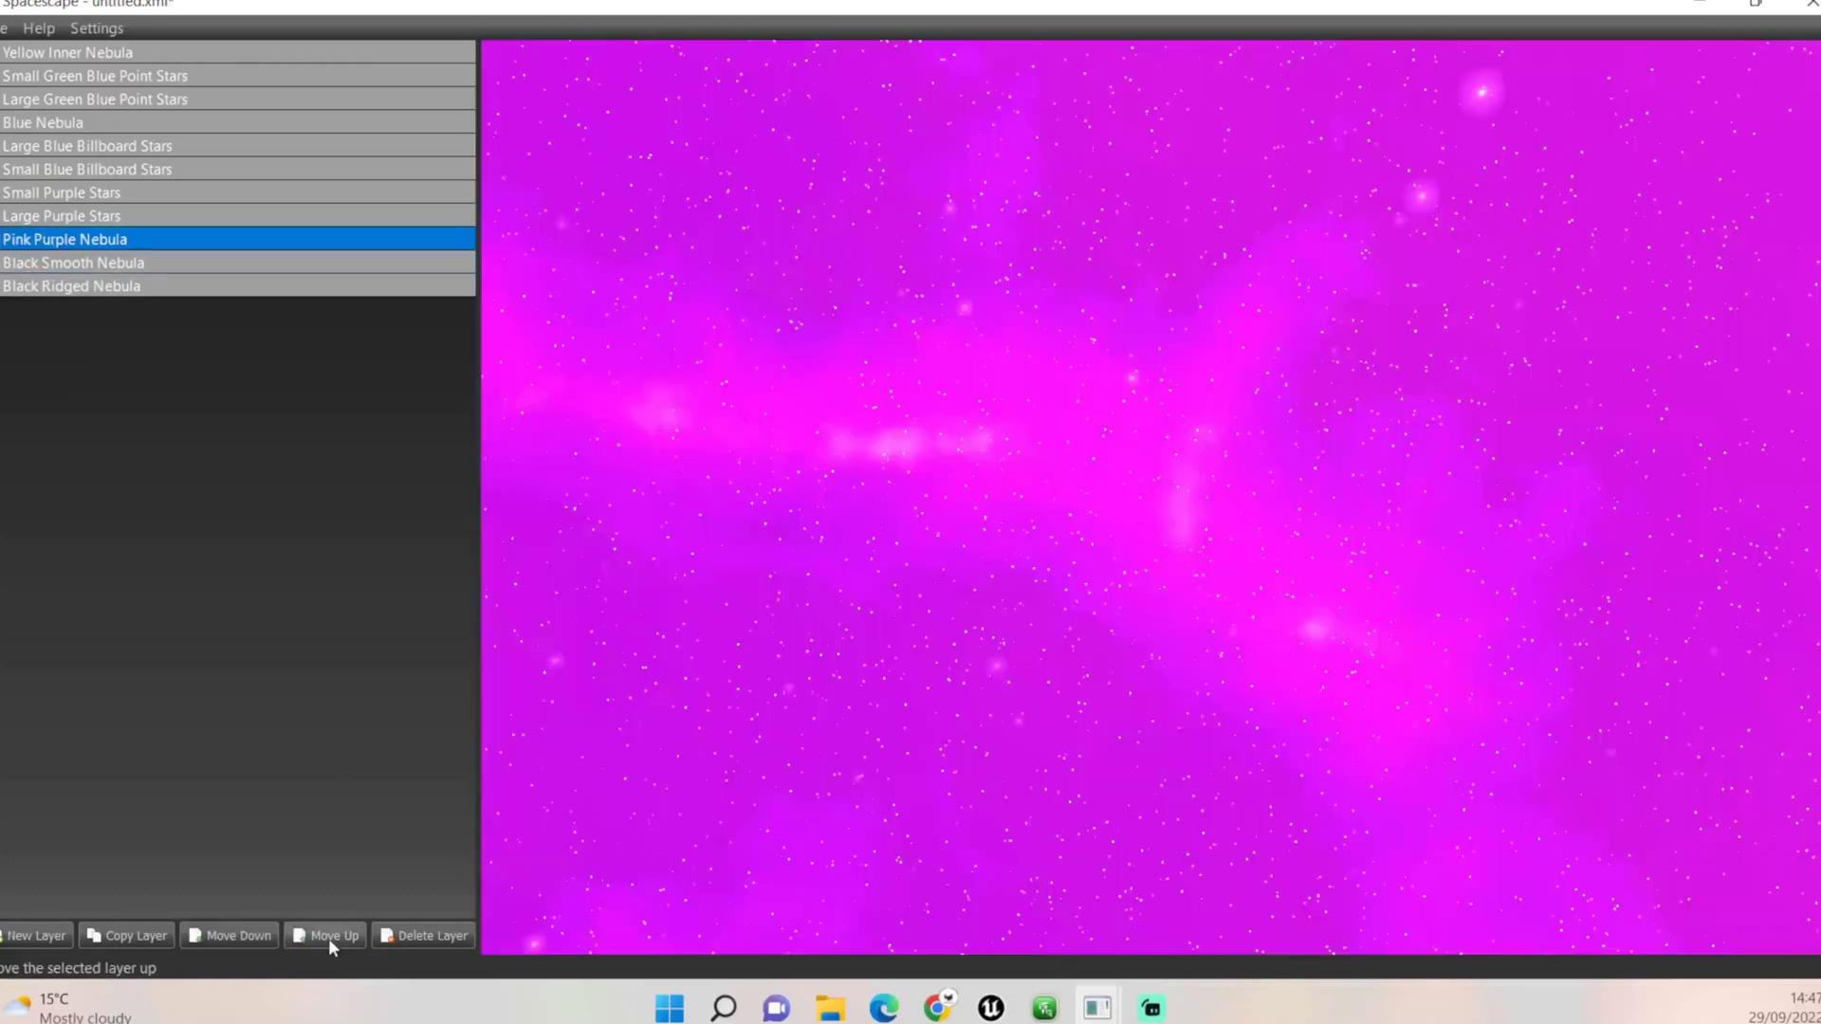
click(245, 934)
click(241, 933)
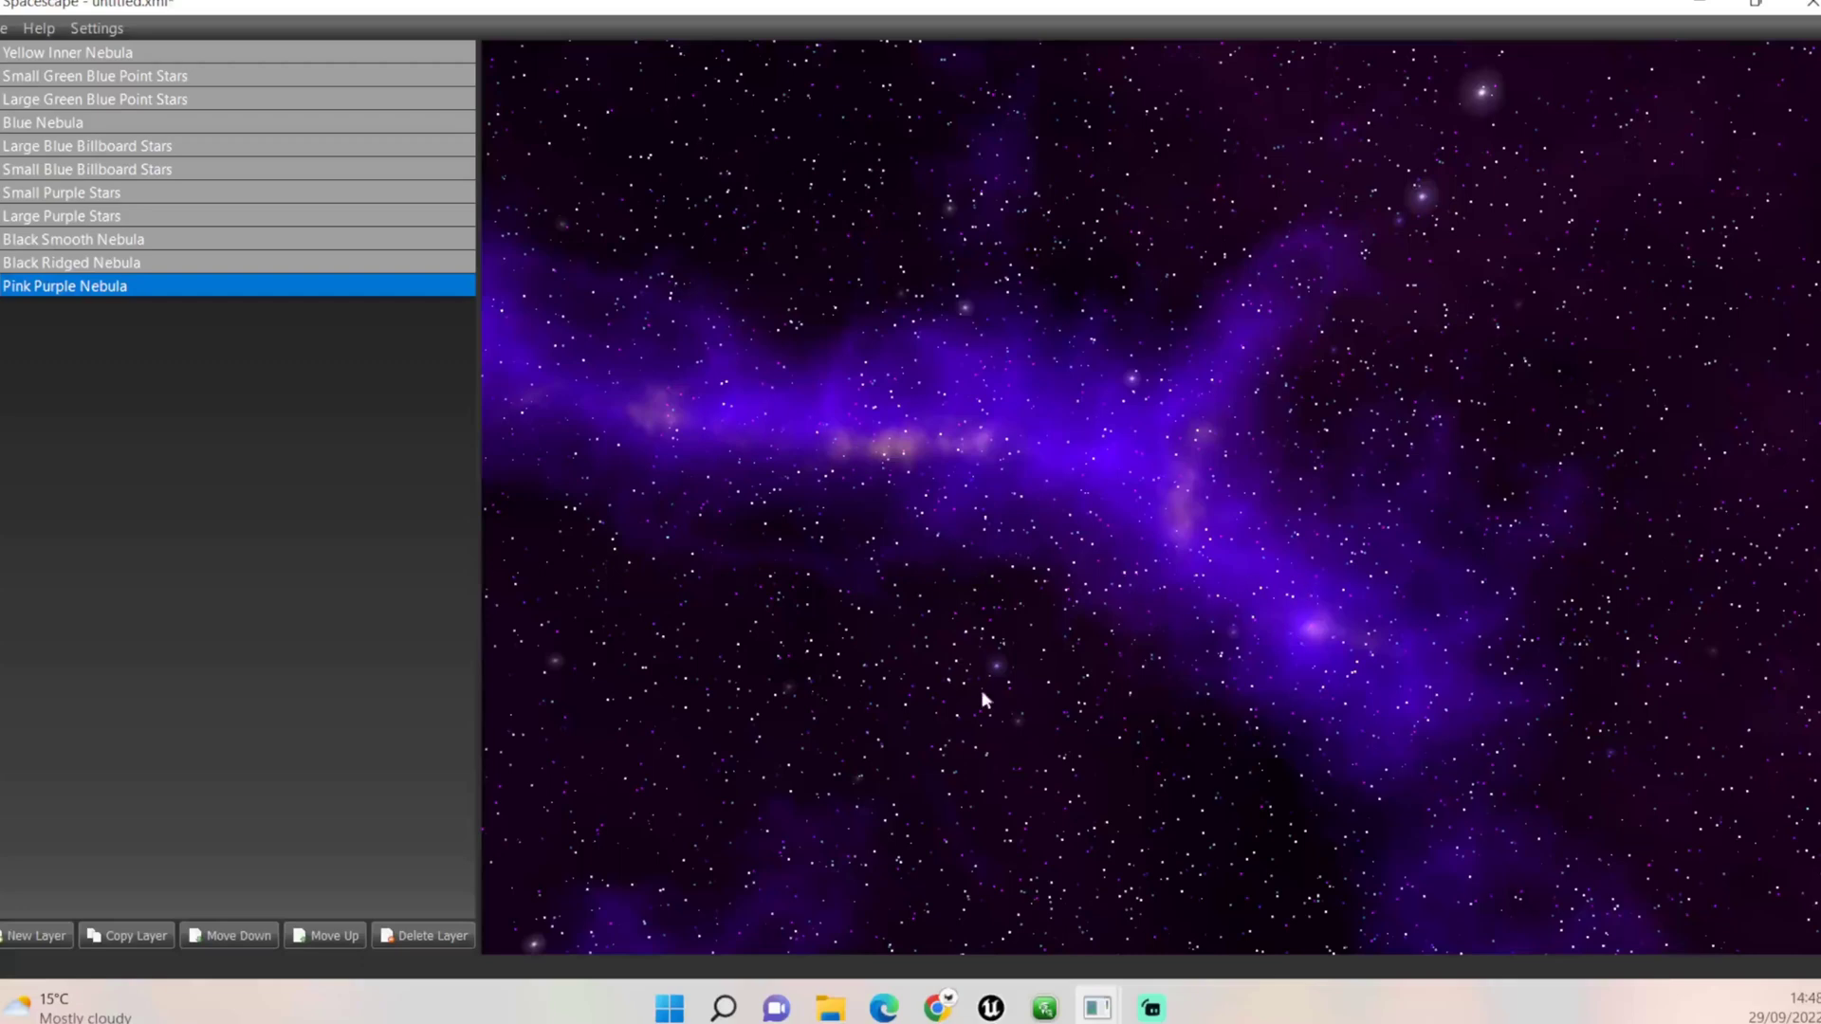
mouse_move(1151, 1008)
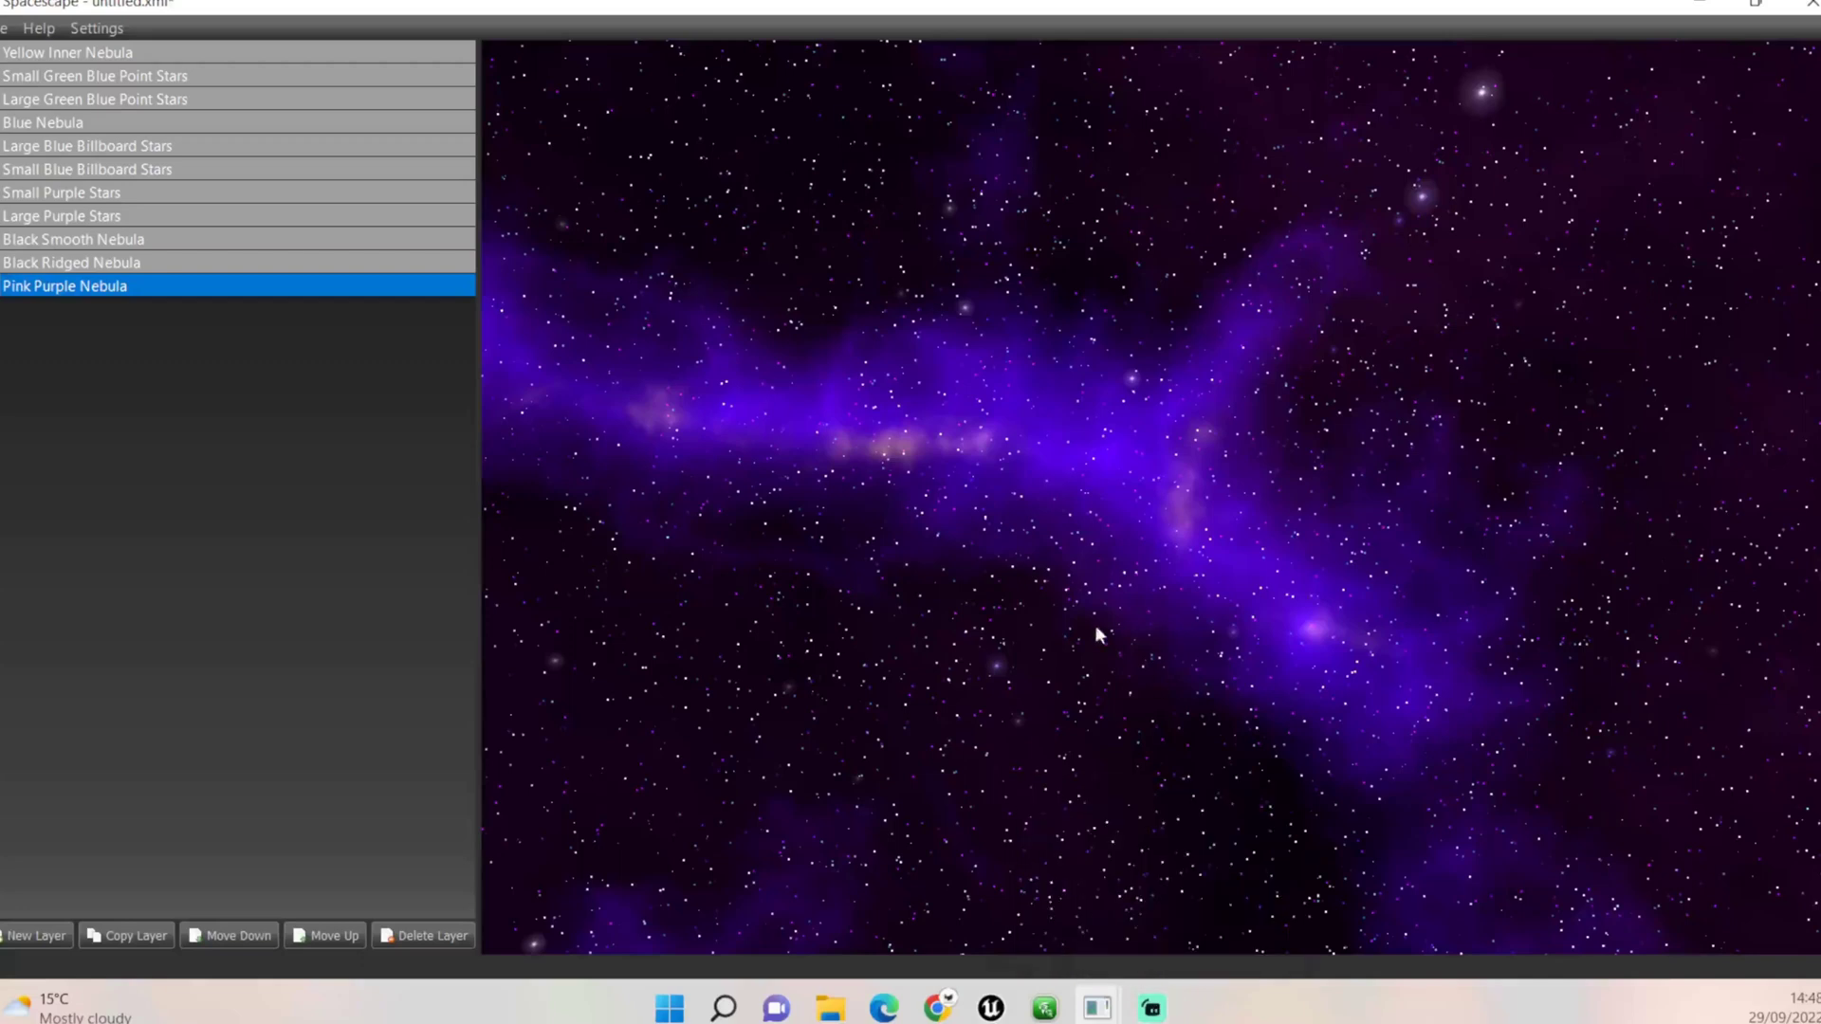